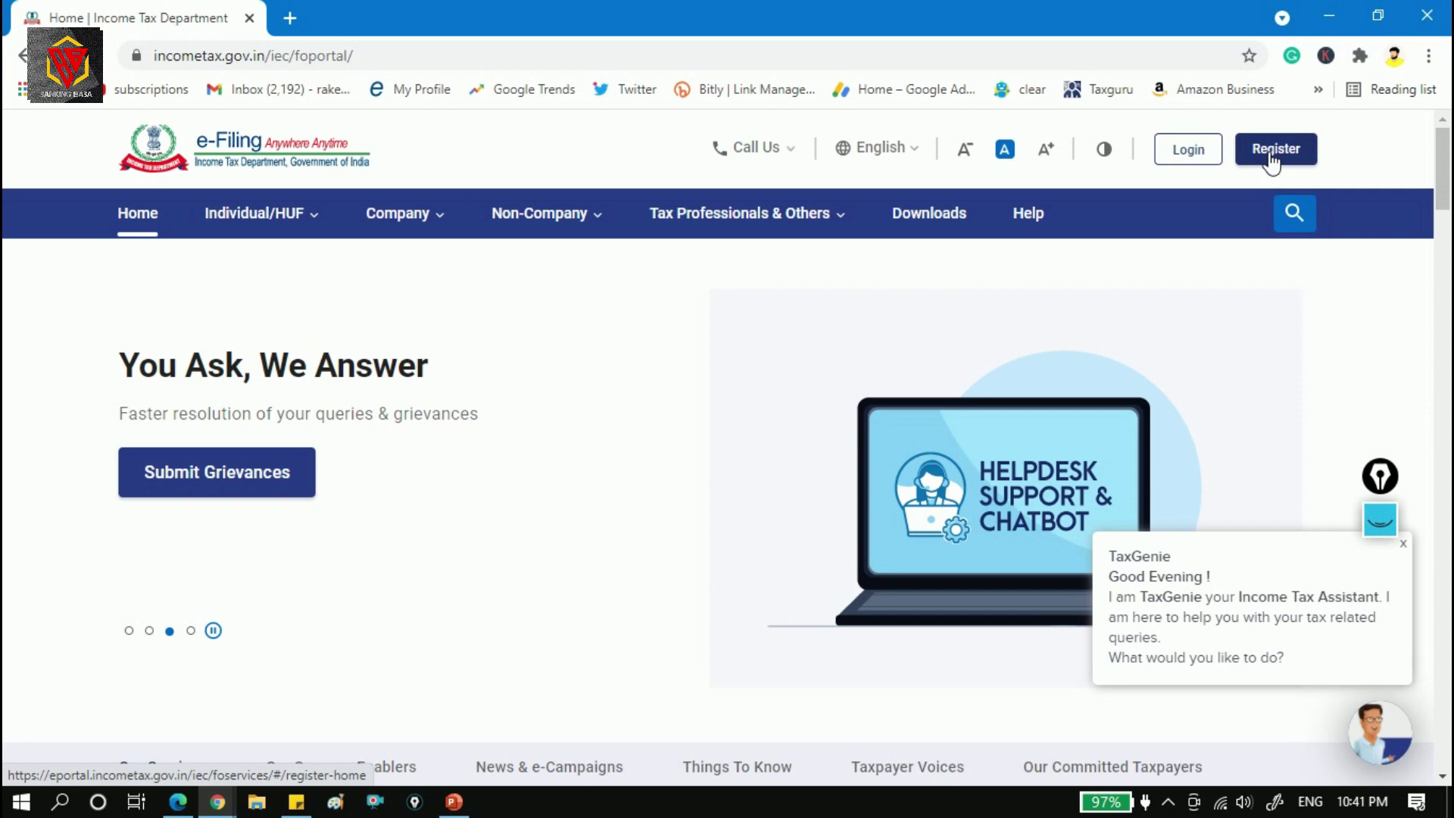
# Log in to the e-Filing account, confirming the secure access message and entering the account password.
pyautogui.click(1197, 149)
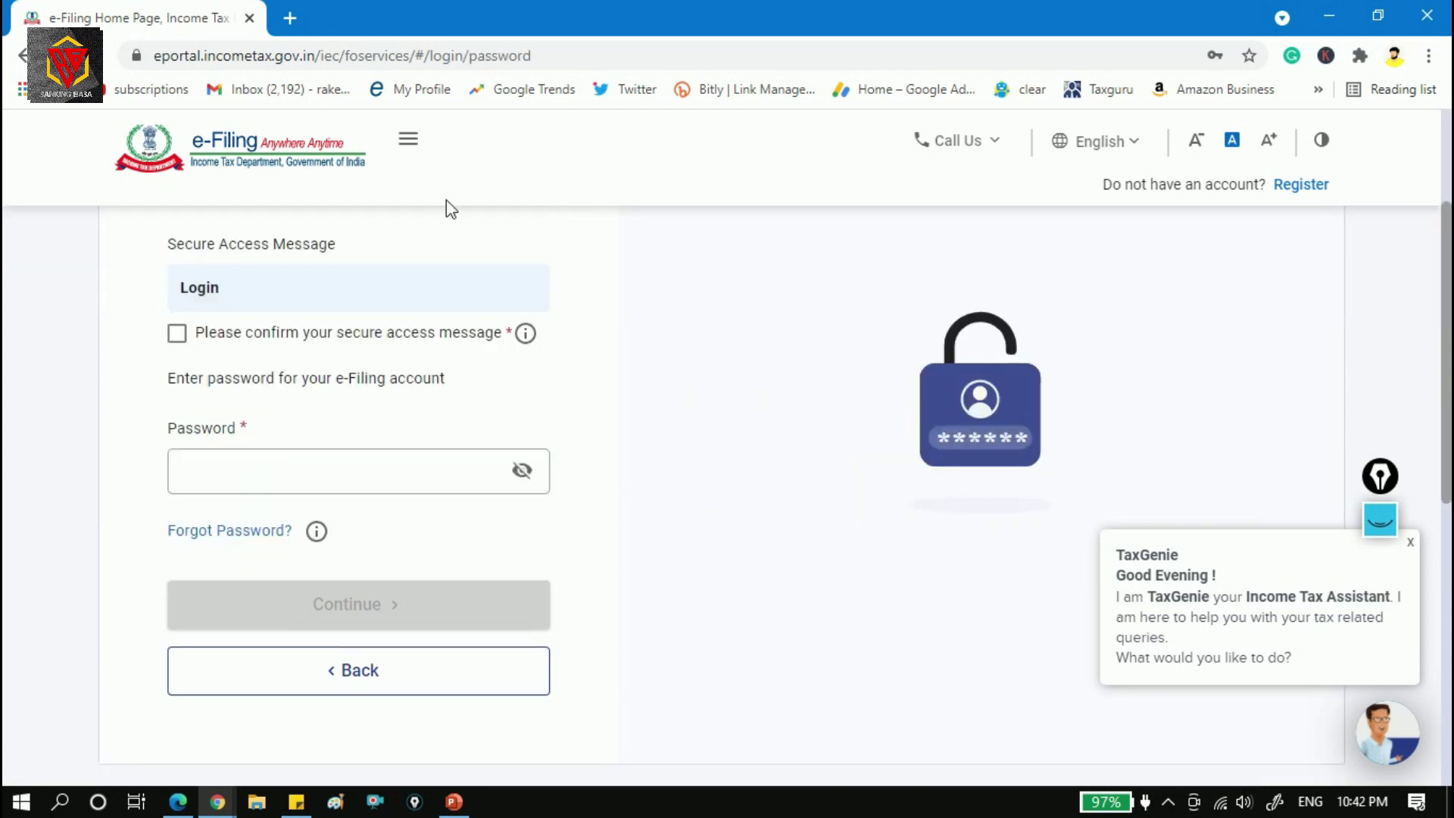
pyautogui.click(177, 333)
pyautogui.click(333, 471)
pyautogui.click(51, 526)
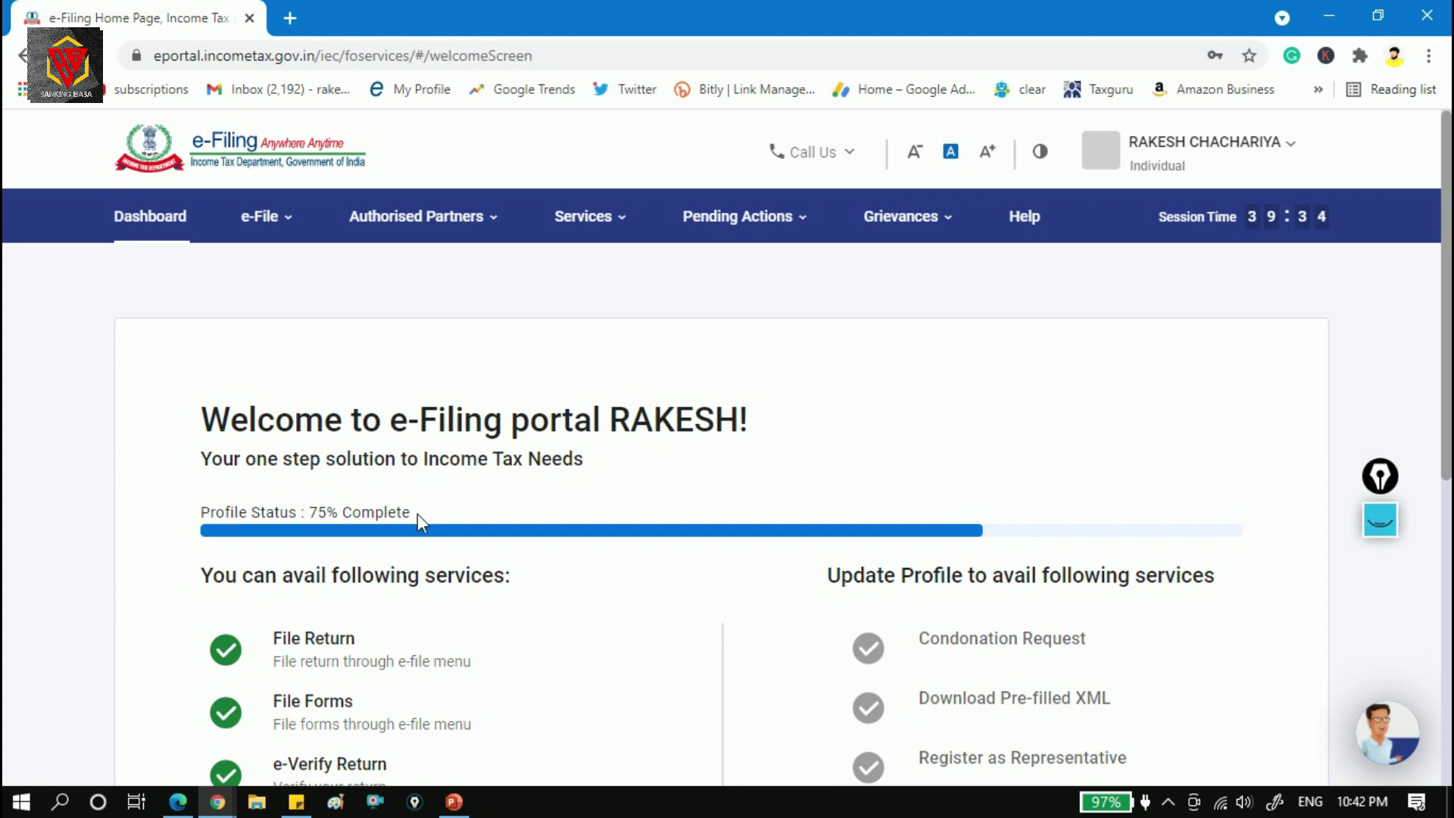
# Skip the profile update and go to e-File > Income Tax Returns > File Income Tax Return.
pyautogui.moveTo(1445, 219); pyautogui.dragTo(1449, 454)
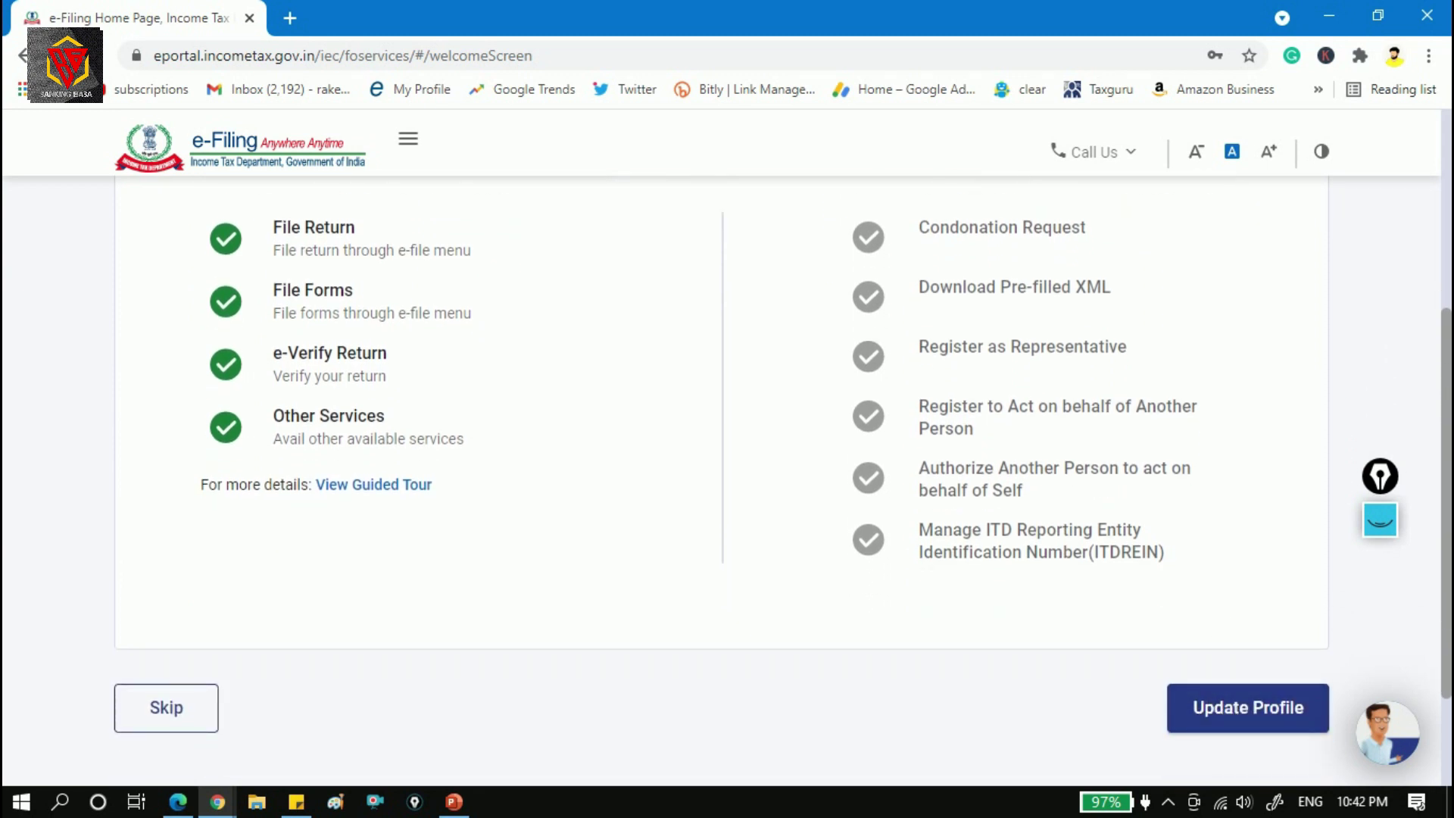
pyautogui.click(169, 721)
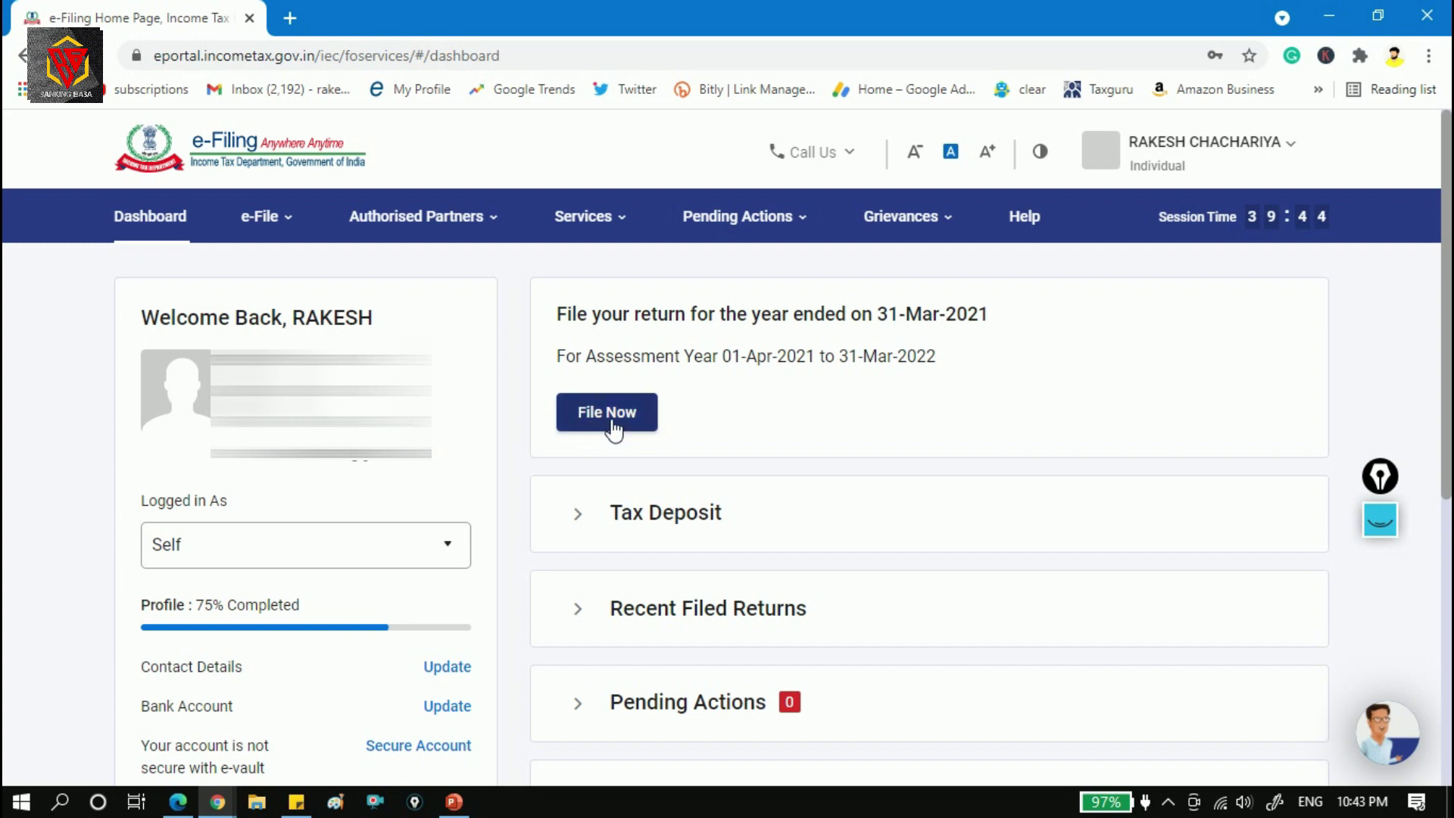
pyautogui.click(282, 212)
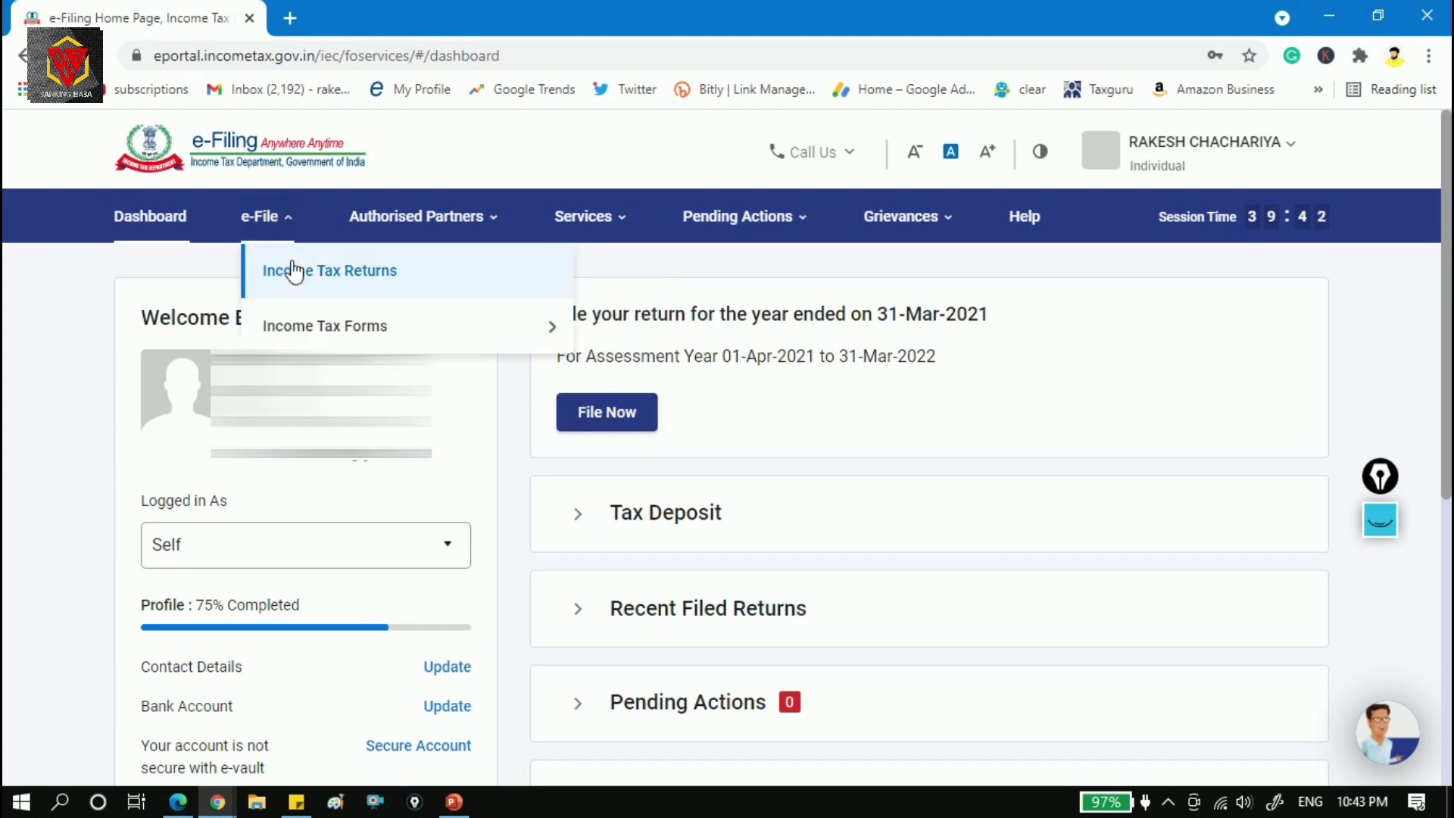
pyautogui.moveTo(366, 277)
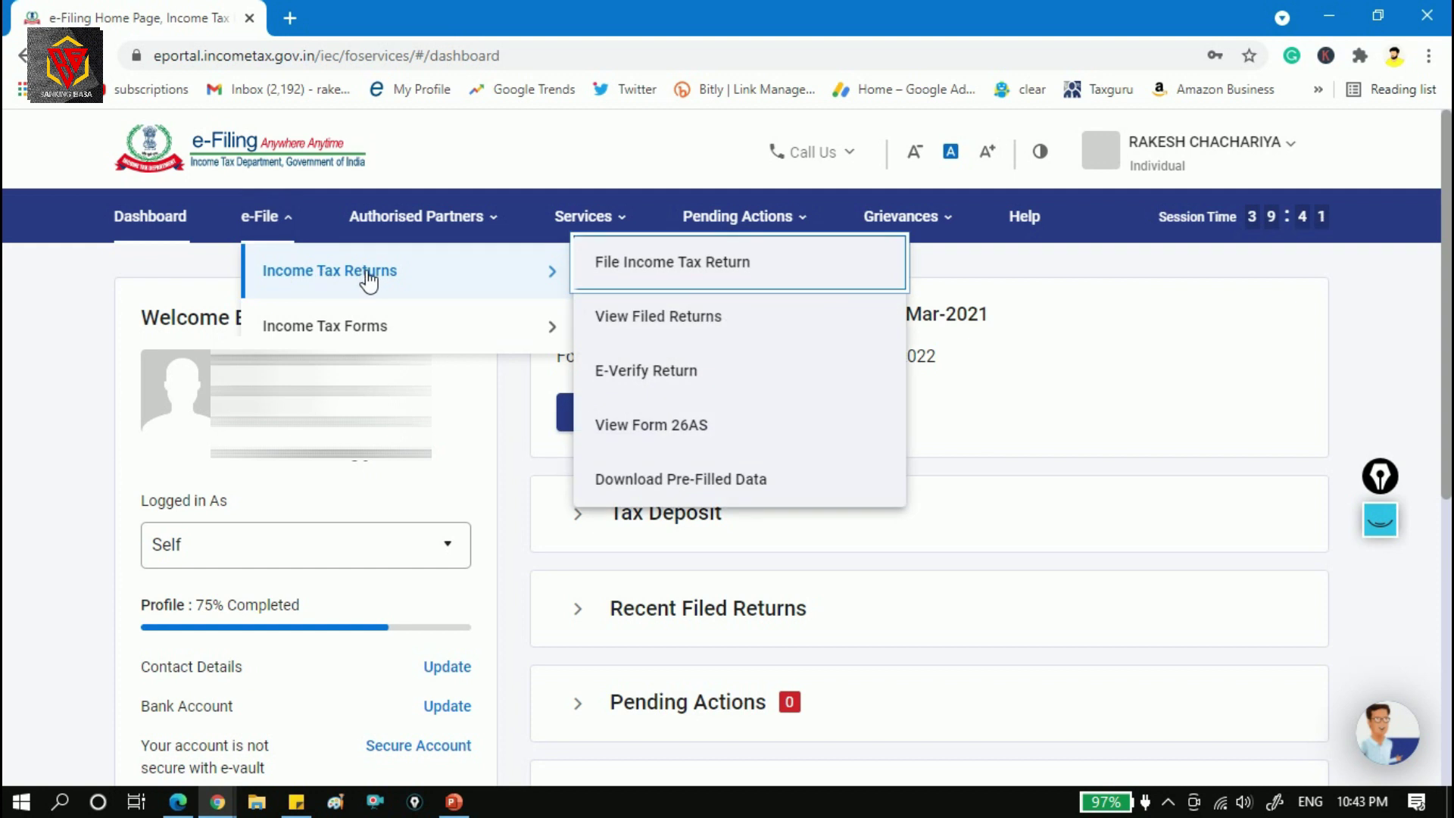
pyautogui.click(739, 269)
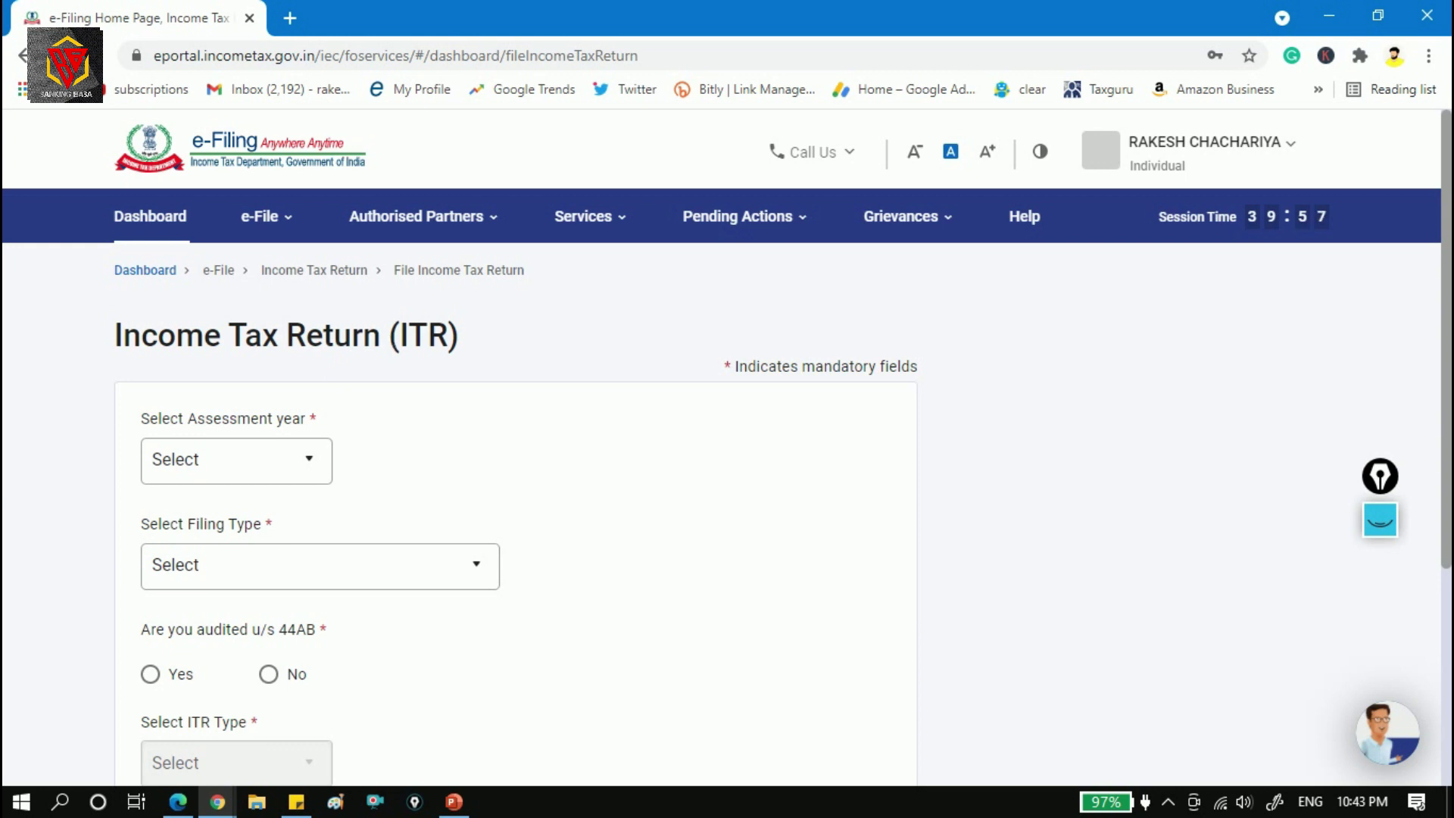
# Select assessment year 2021-22 (Current A.Y.) and continue to the filing mode page.
pyautogui.moveTo(1449, 324); pyautogui.dragTo(1444, 382)
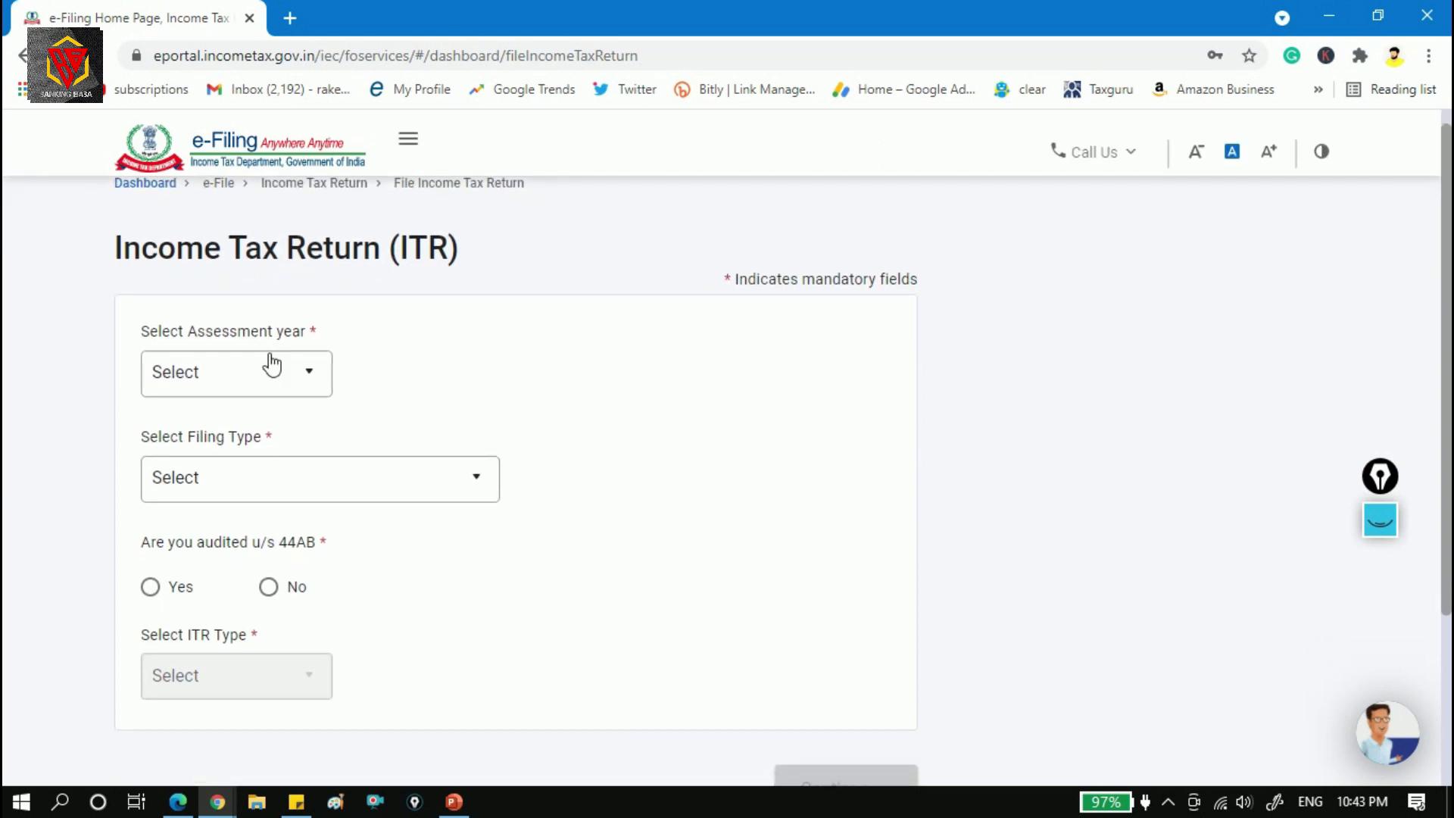
pyautogui.click(305, 375)
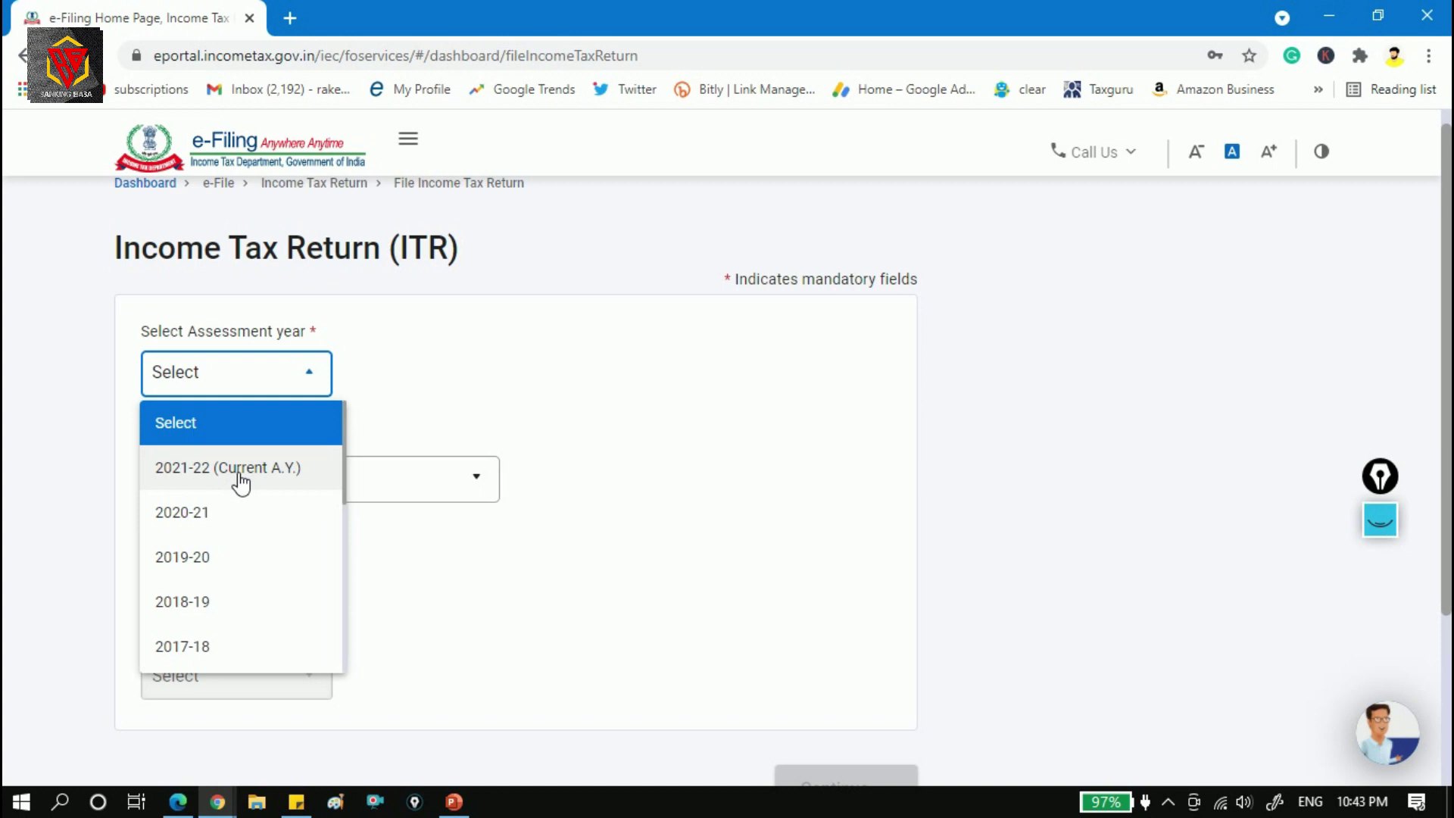
pyautogui.click(306, 476)
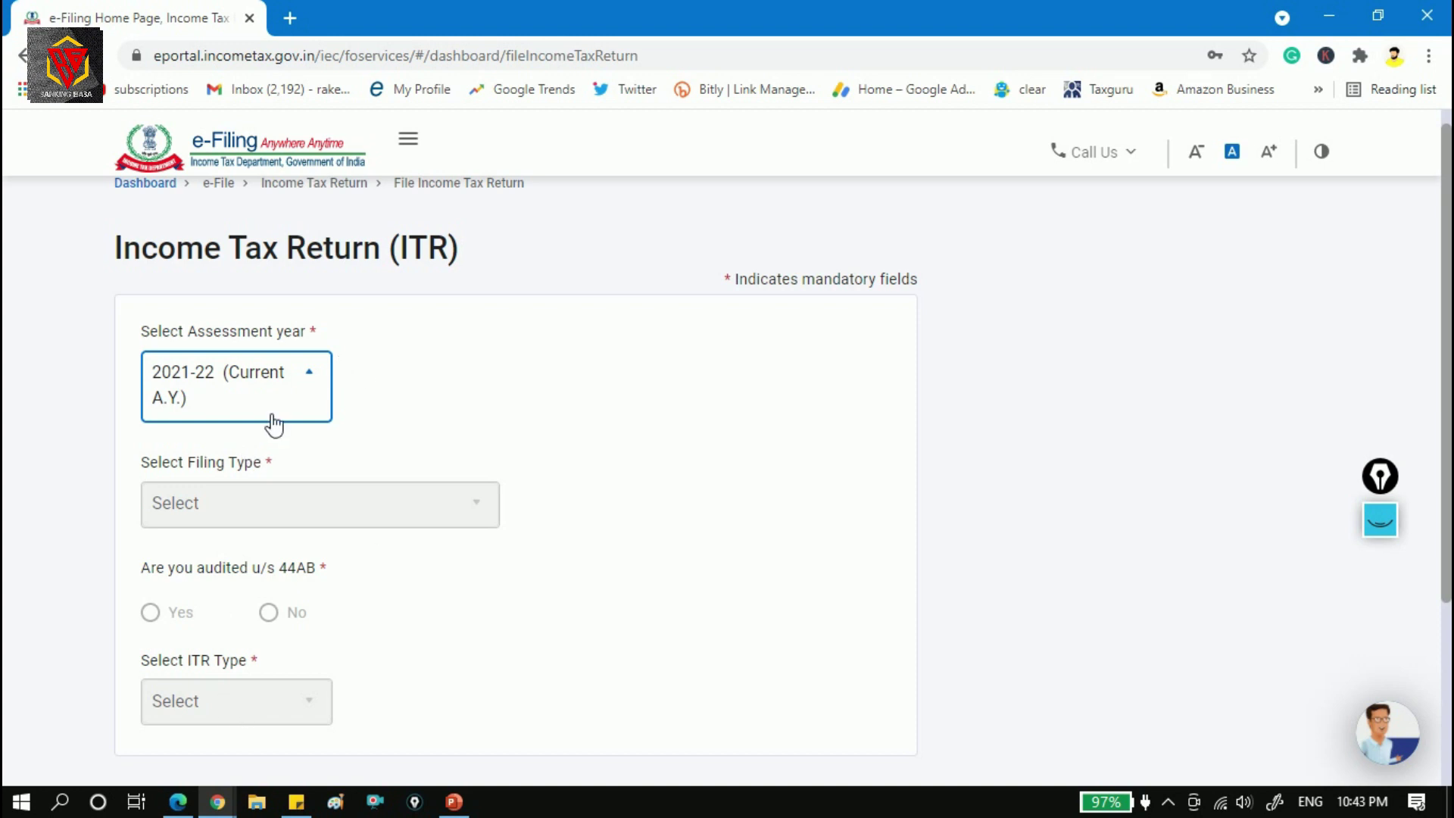
pyautogui.scroll(-2, 1439, 341)
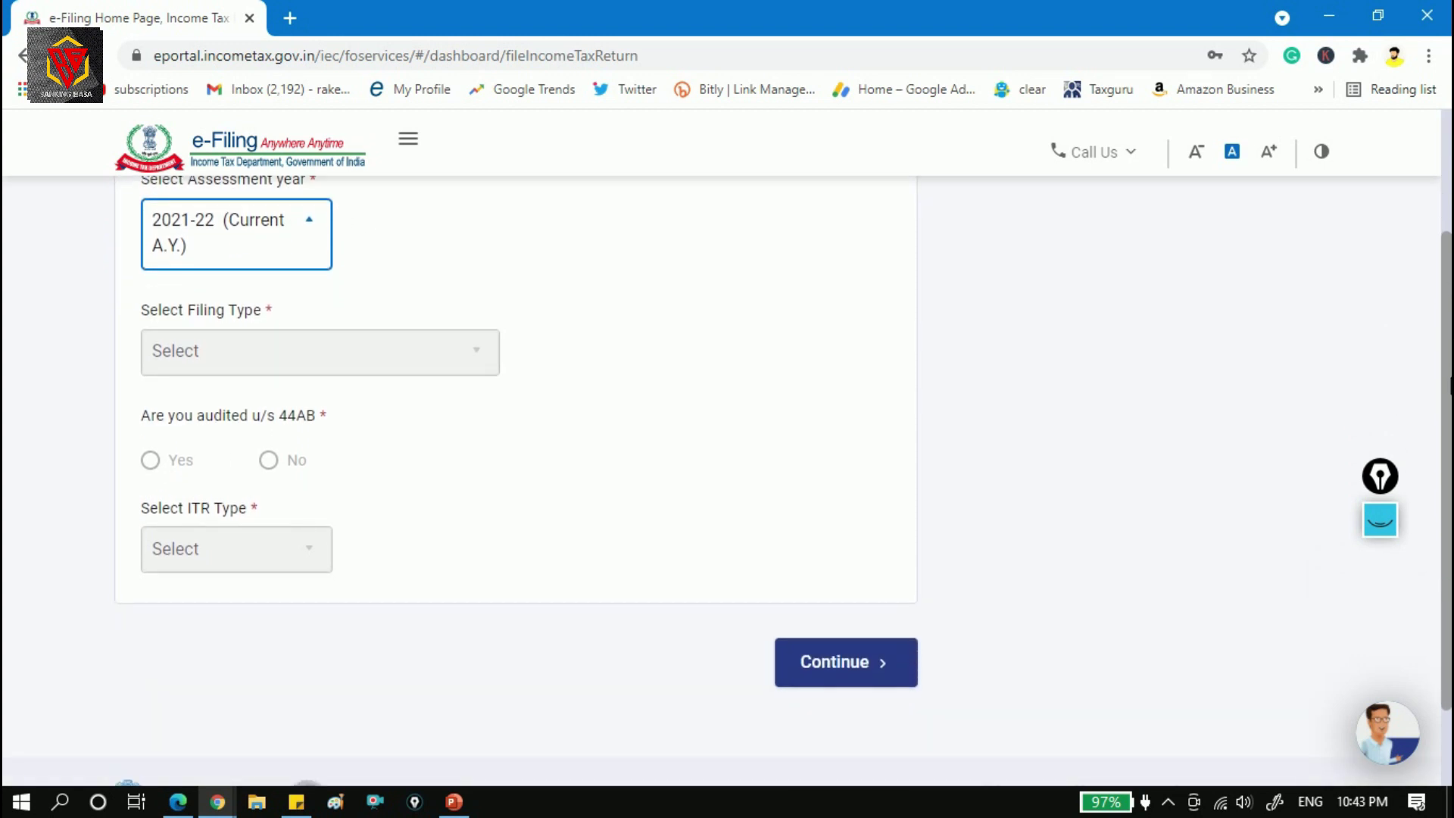
pyautogui.click(856, 668)
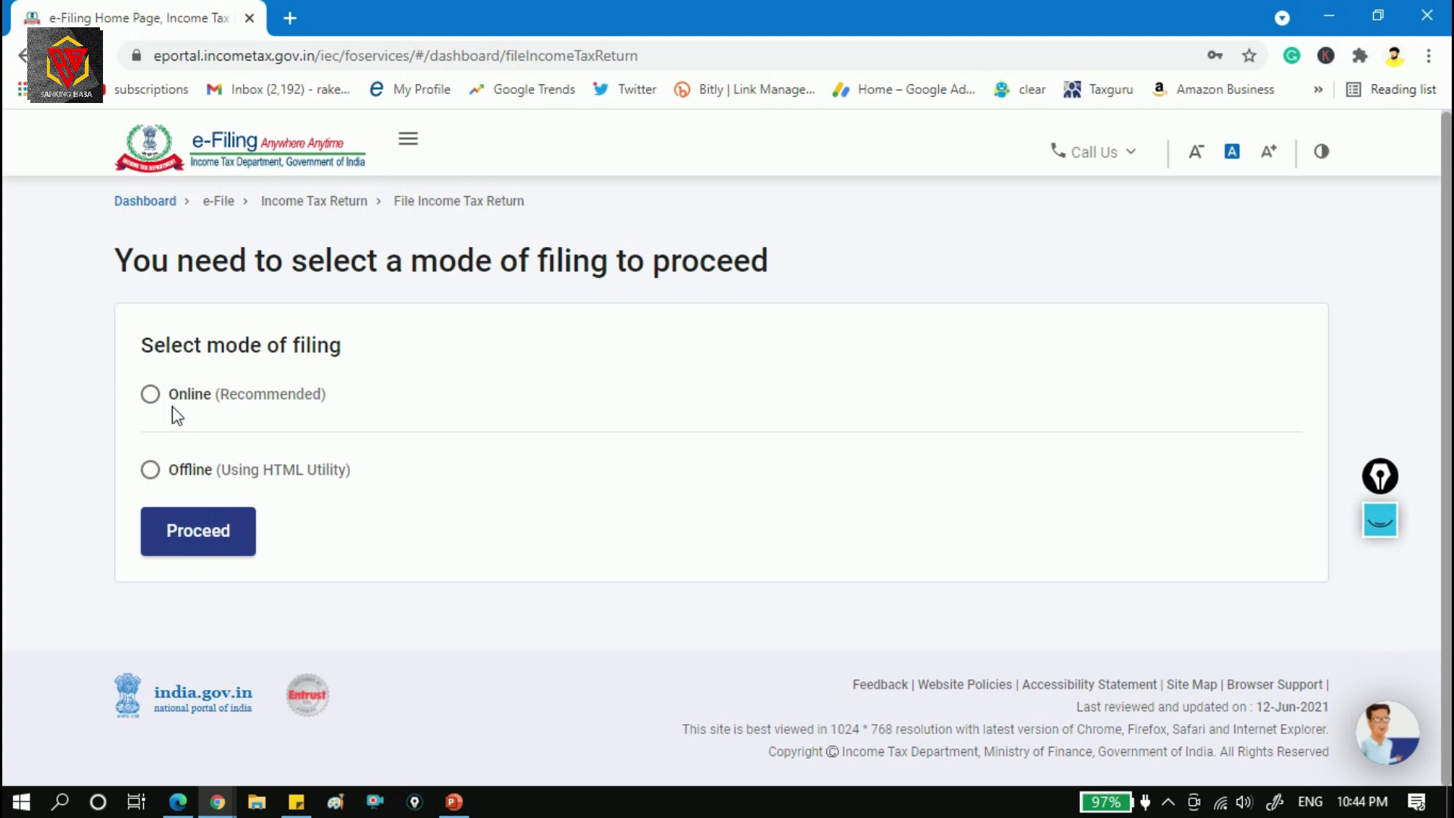
# Choose Online (Recommended) as the filing mode and start a new filing.
pyautogui.click(149, 393)
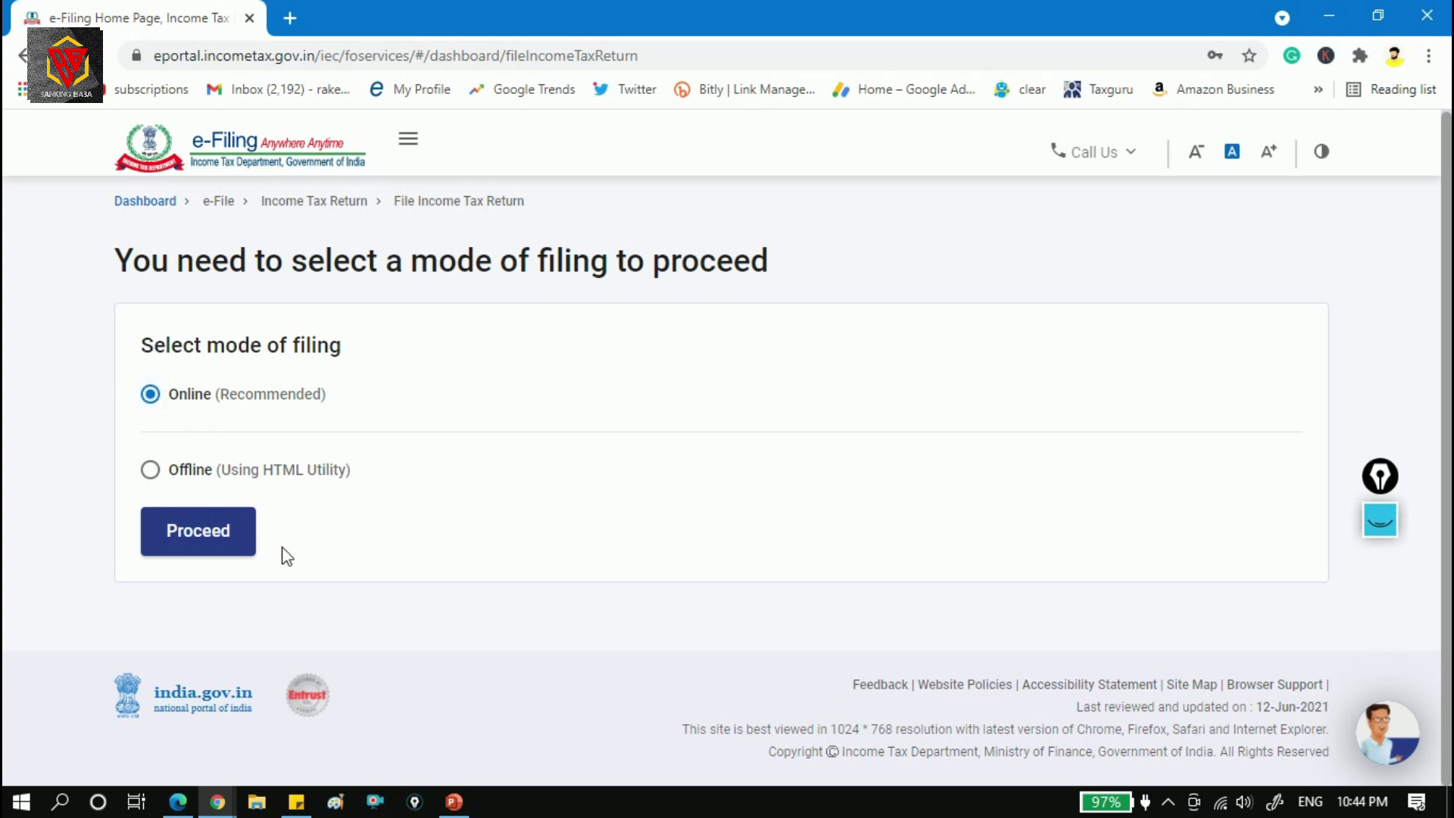
pyautogui.click(194, 545)
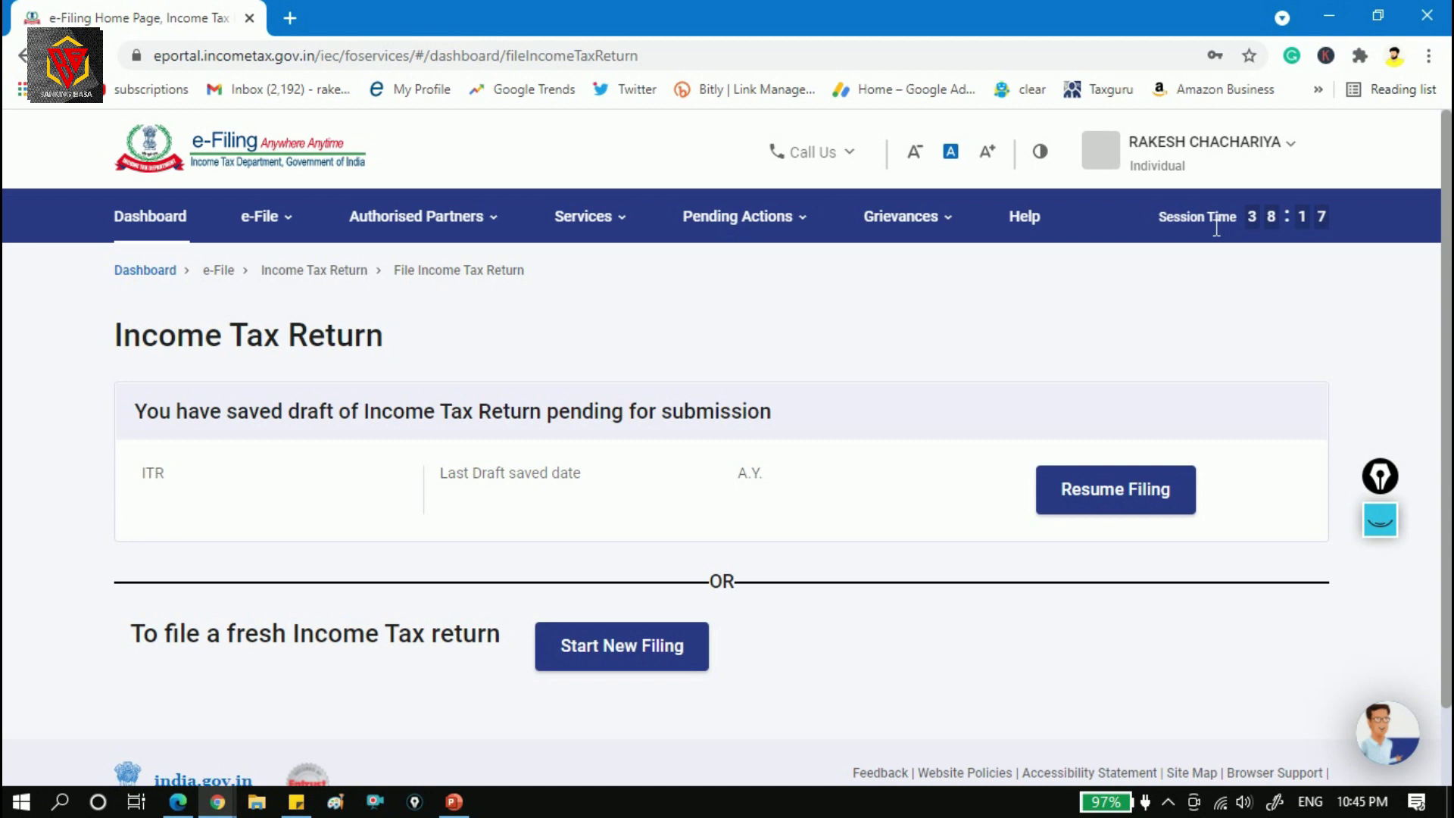
pyautogui.moveTo(1447, 221); pyautogui.dragTo(1449, 280)
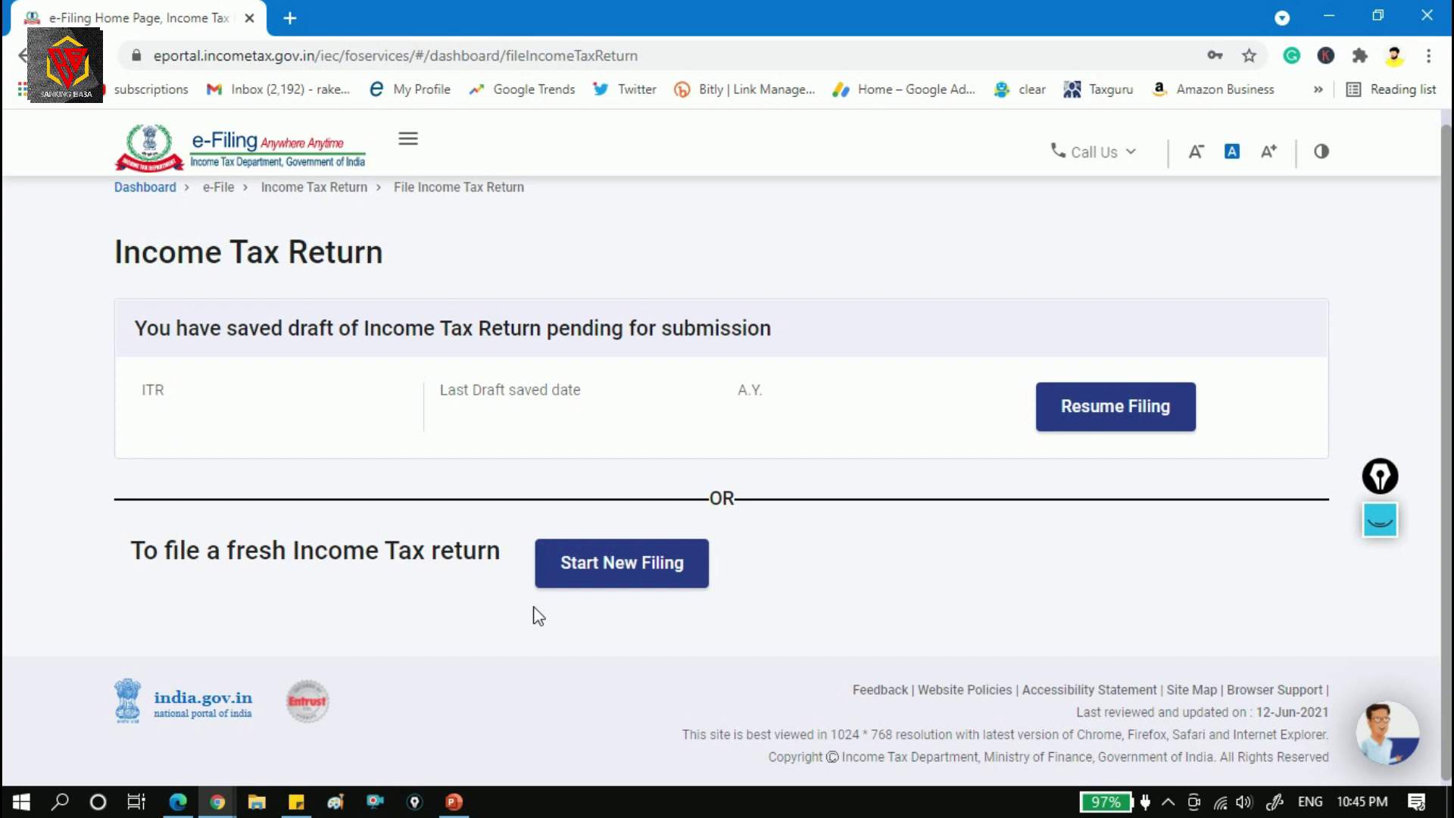
pyautogui.click(634, 573)
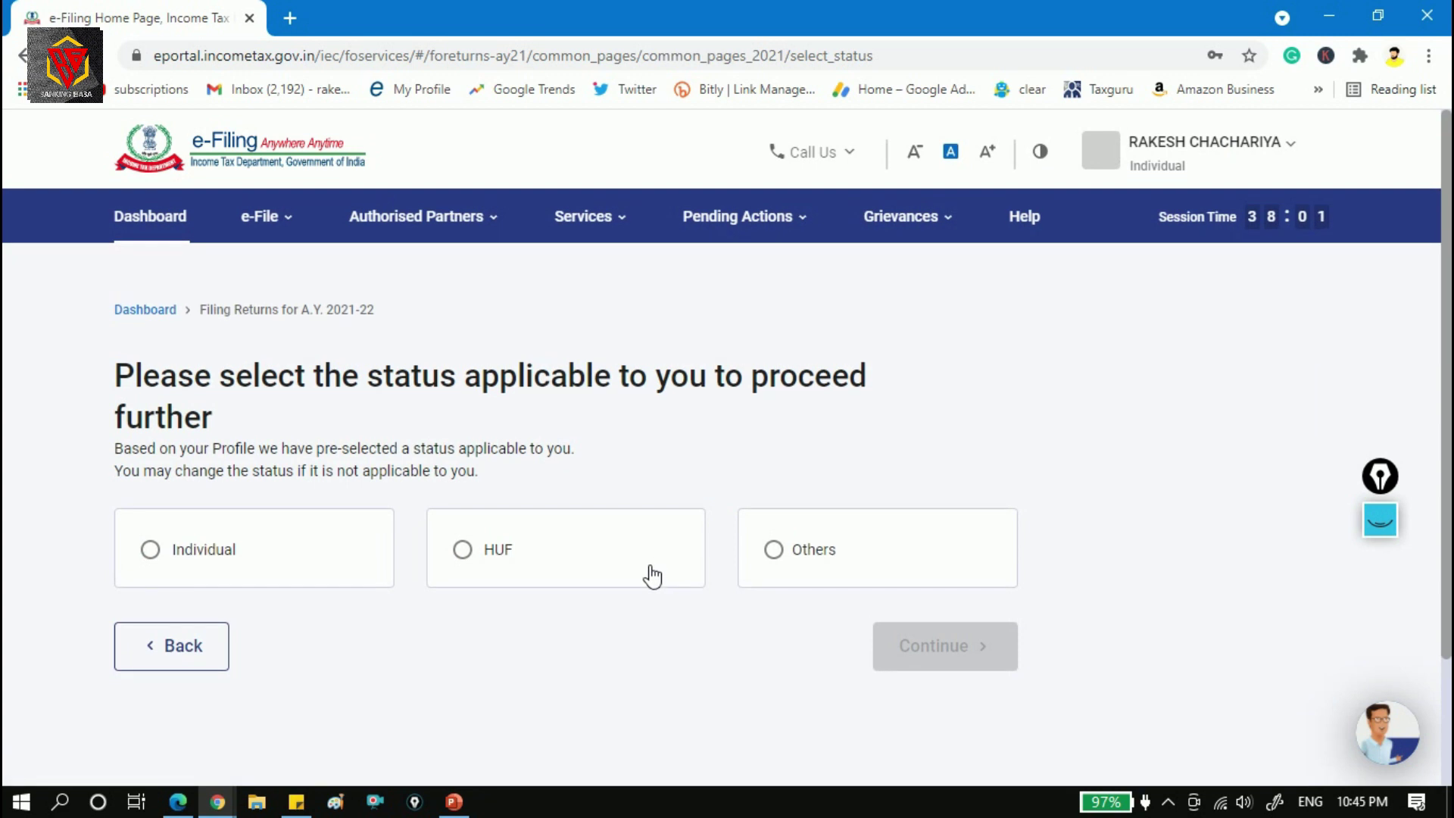
# Select Individual as the applicable status and continue.
pyautogui.scroll(-1, 594, 146)
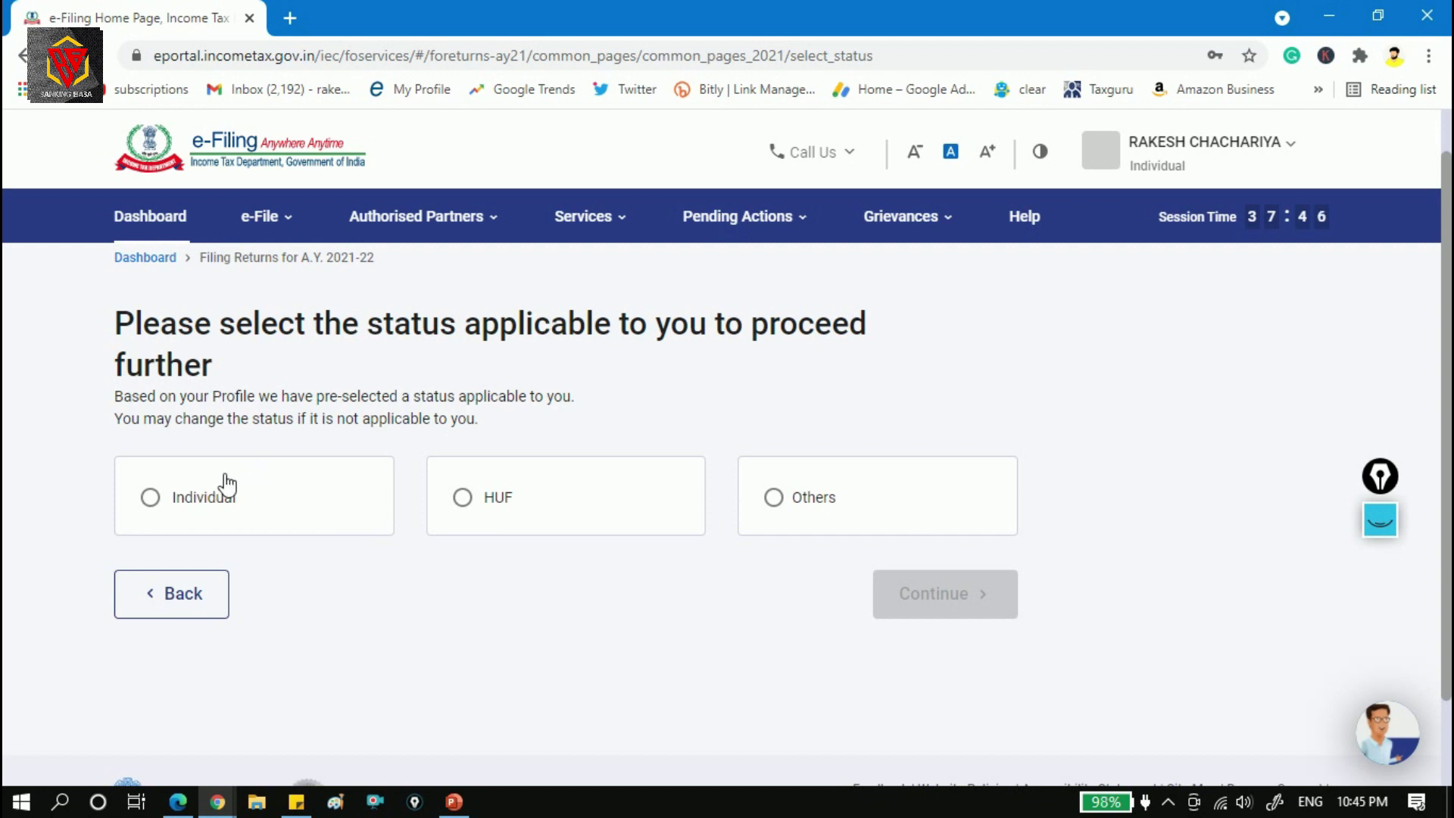
pyautogui.click(155, 502)
pyautogui.click(979, 600)
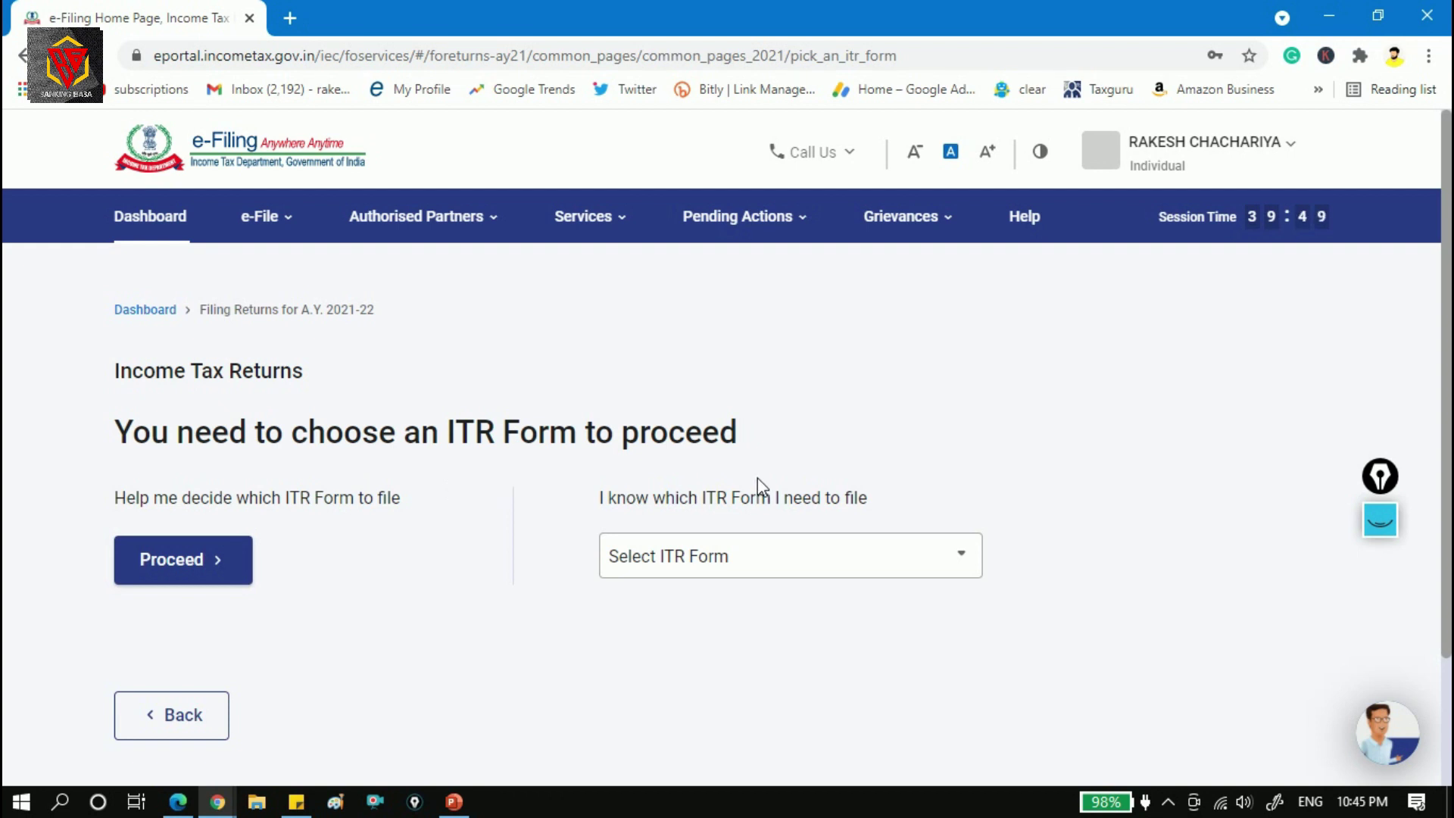
# Pick ITR - 4 as the form, review its eligibility description, and proceed with ITR 4.
pyautogui.click(947, 561)
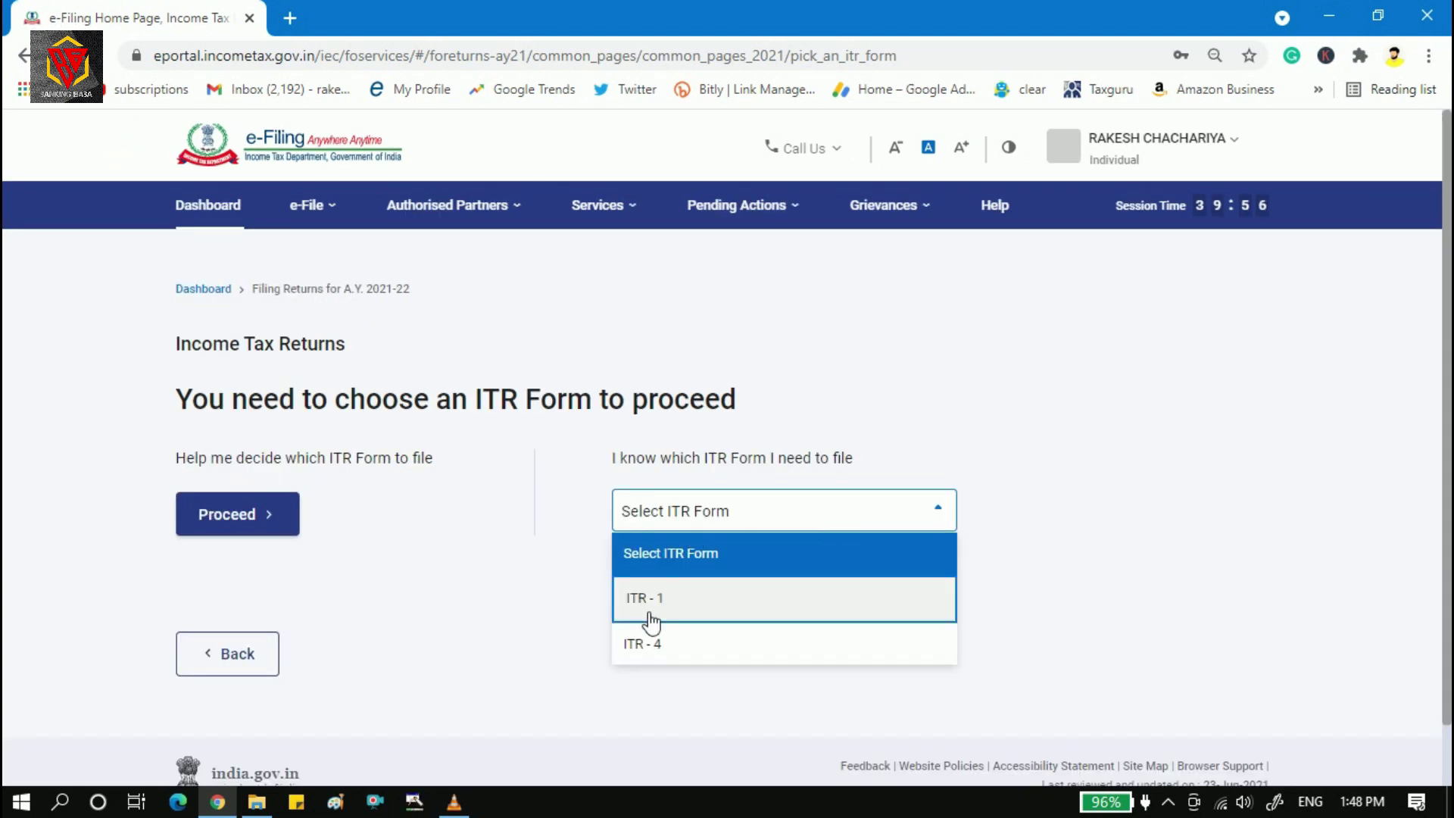
pyautogui.click(758, 641)
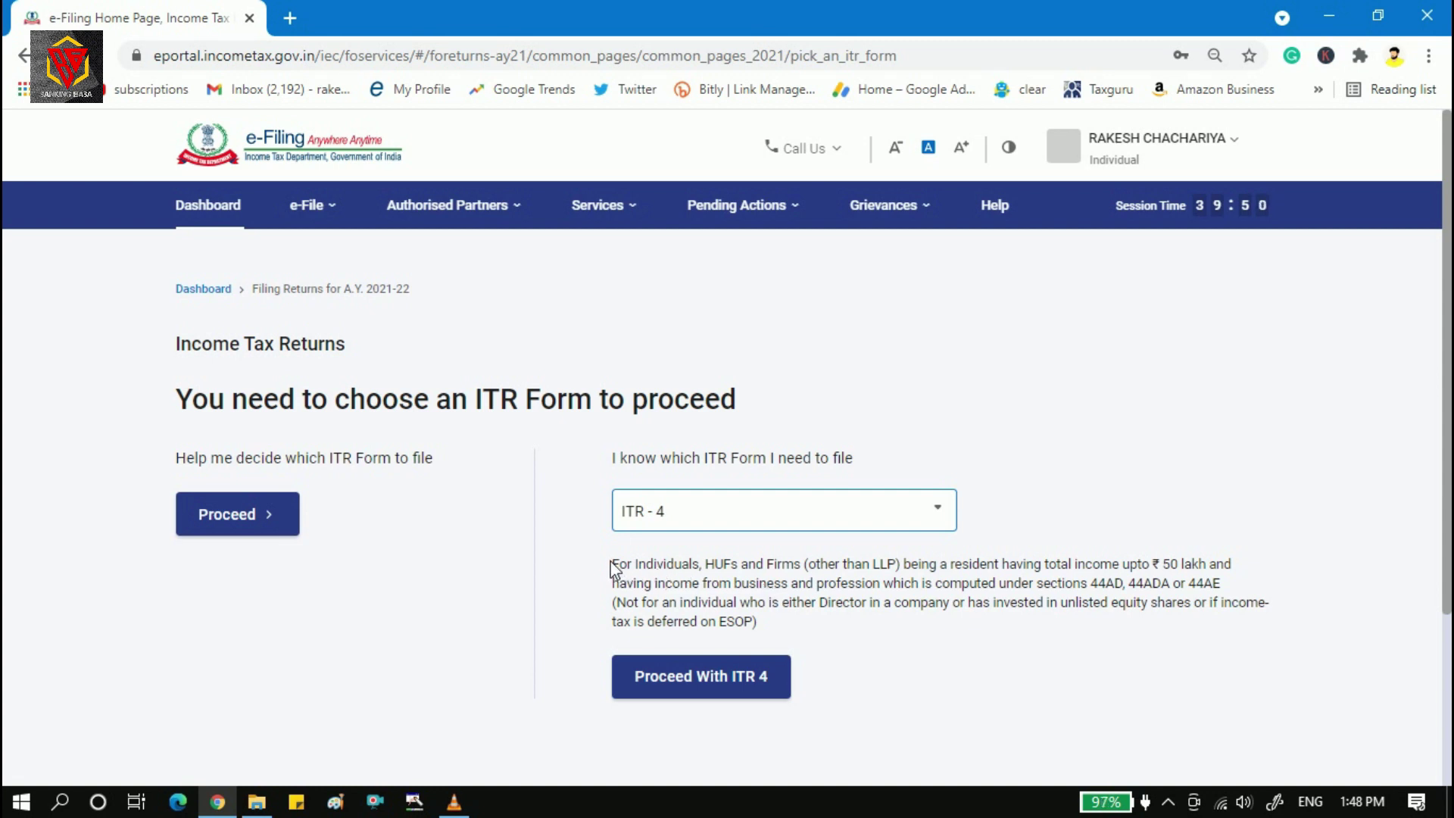
pyautogui.moveTo(611, 567); pyautogui.dragTo(768, 618)
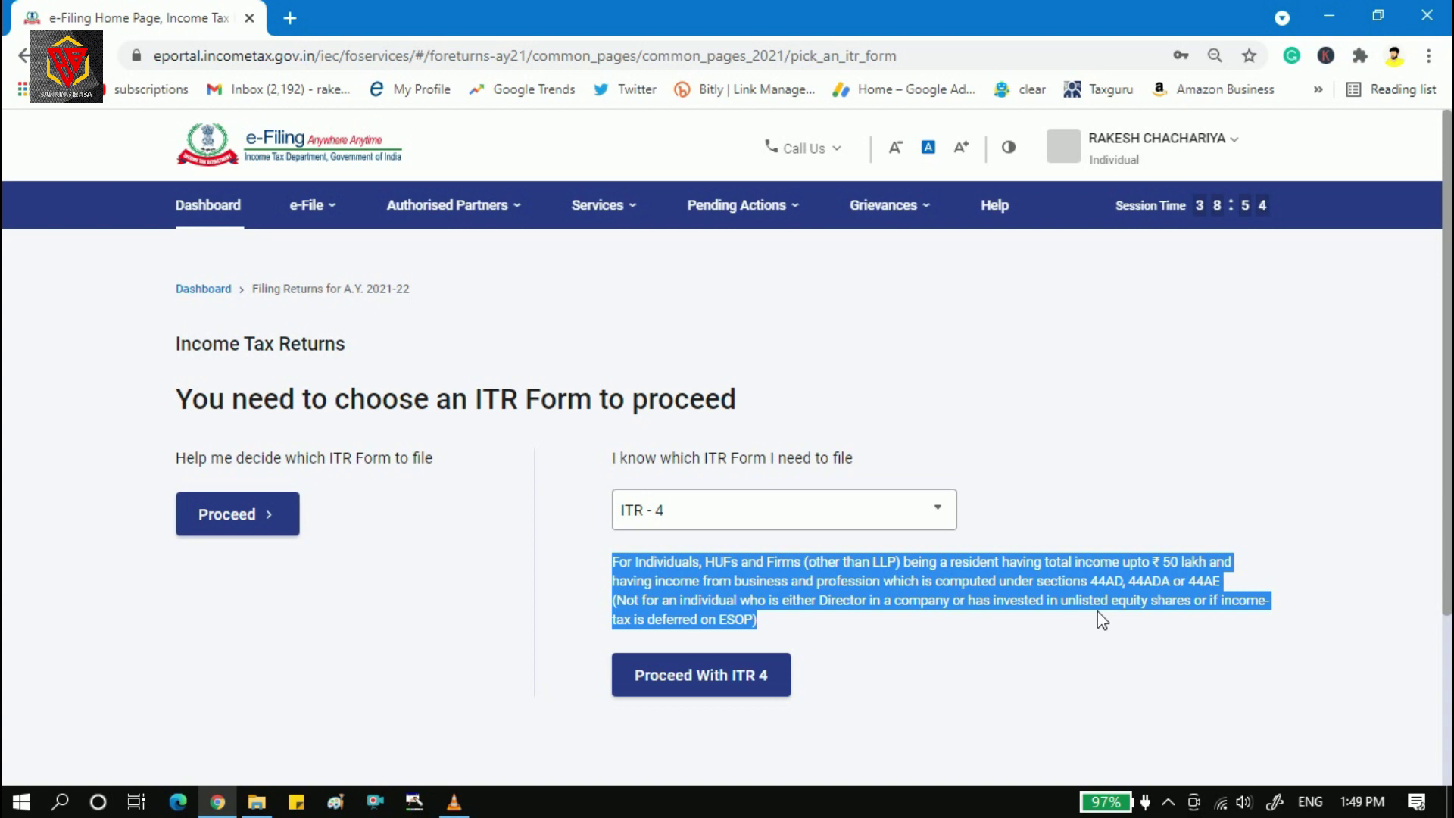
pyautogui.click(734, 686)
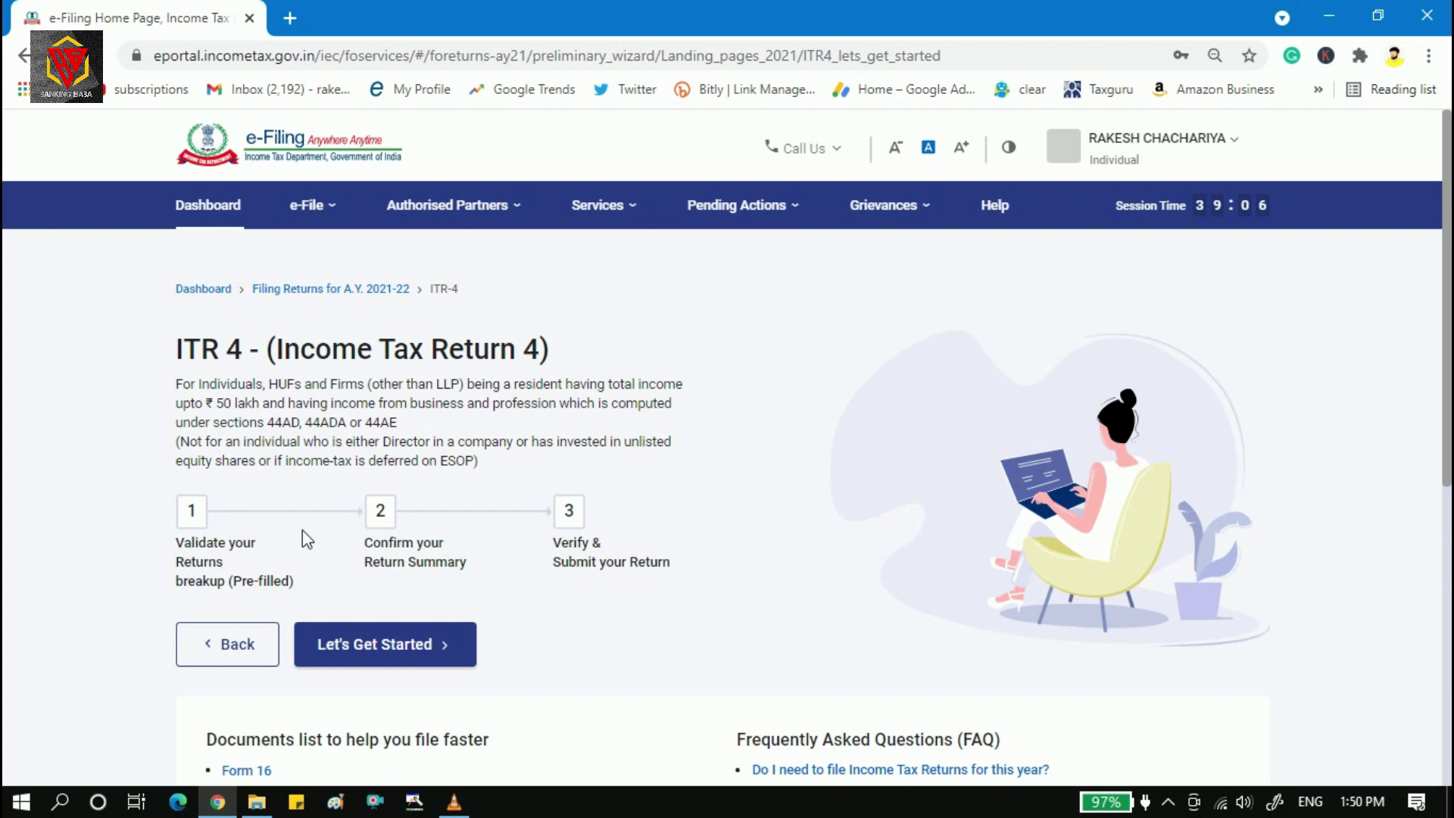
# Scroll to the documents list and view more documents, including the Form 16 explanation.
pyautogui.scroll(-3, 1448, 371)
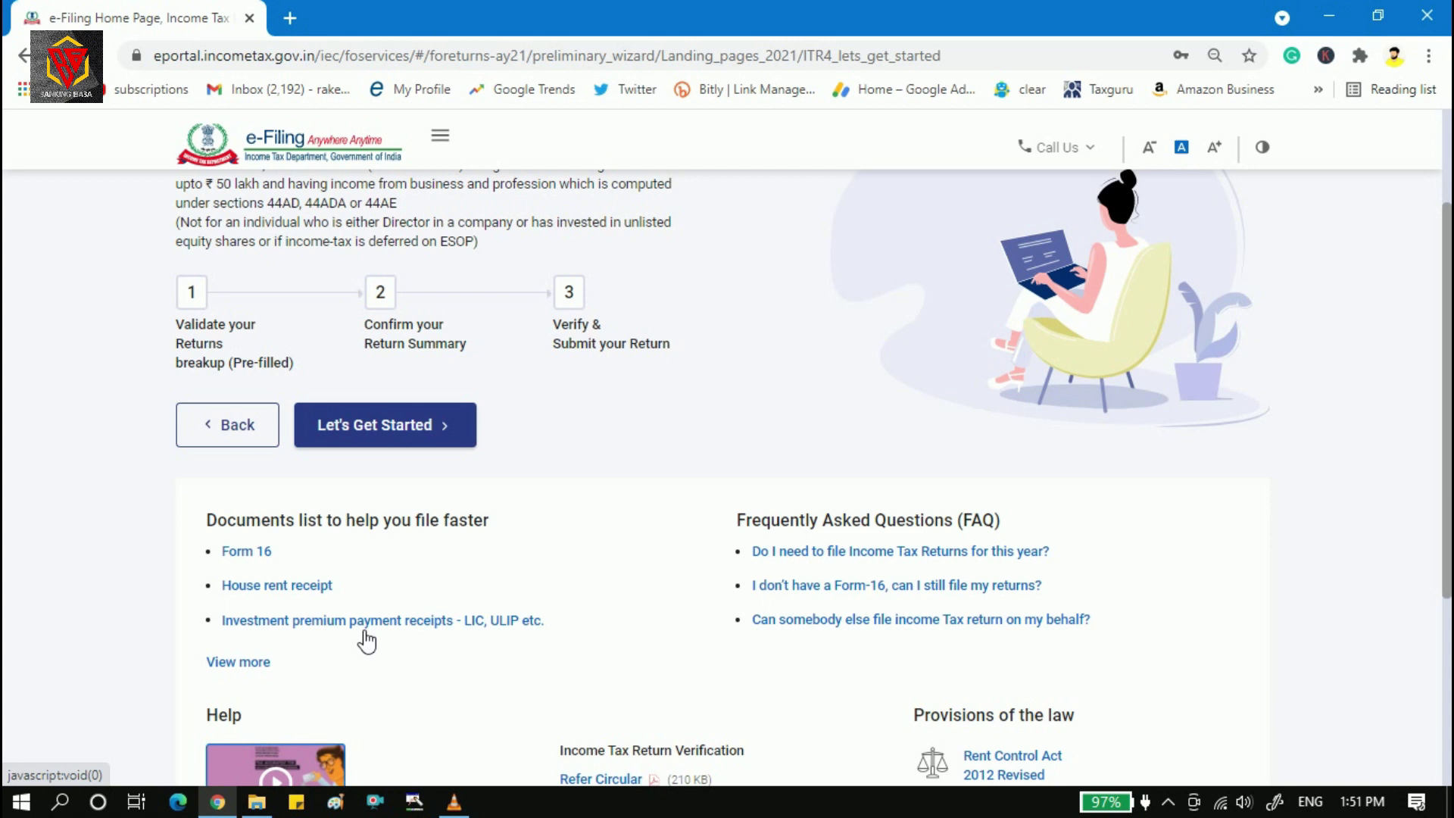
pyautogui.click(249, 666)
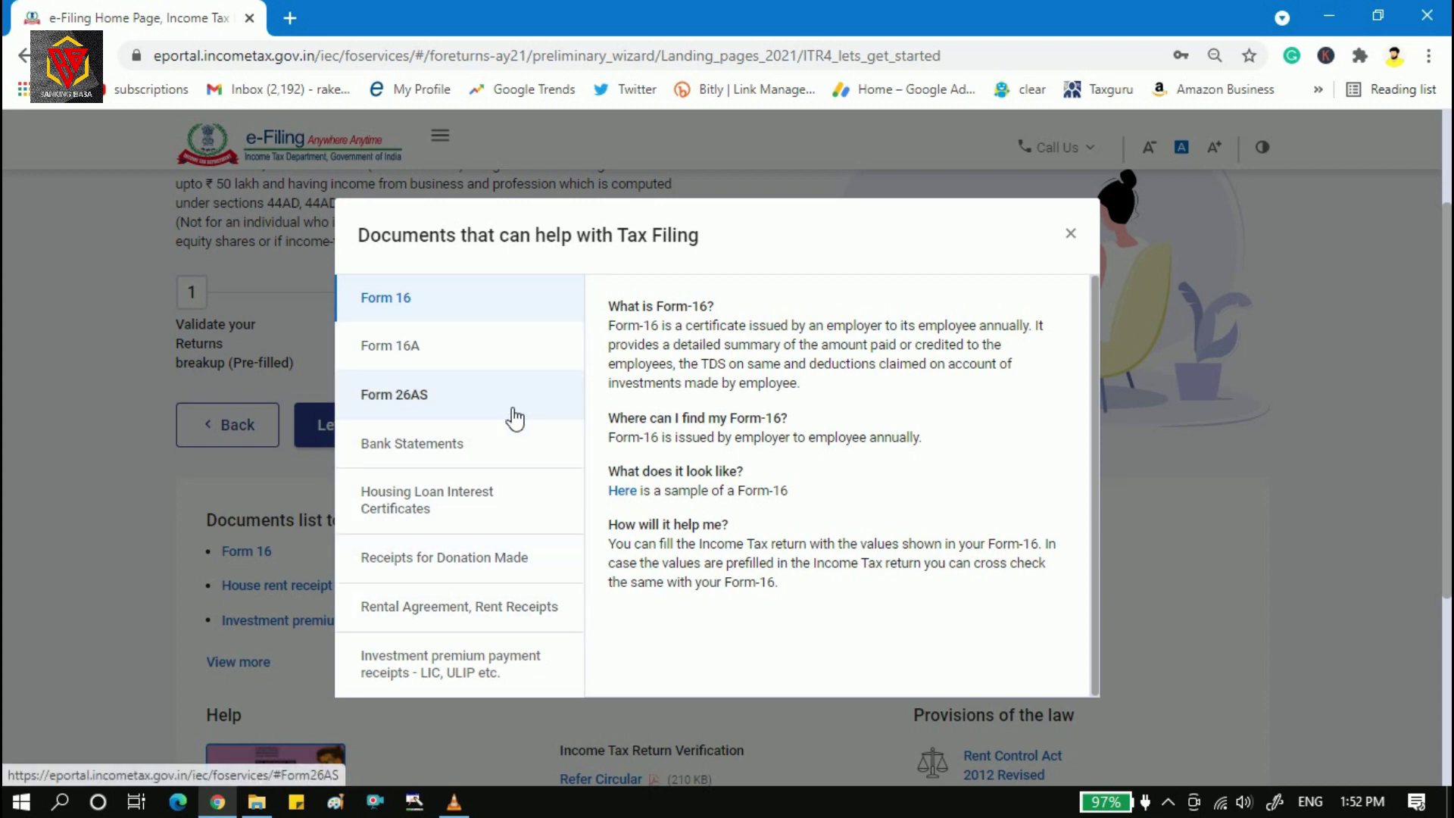
# Read the bank statement note, close the documents dialog, and begin with Let's Get Started.
pyautogui.click(478, 433)
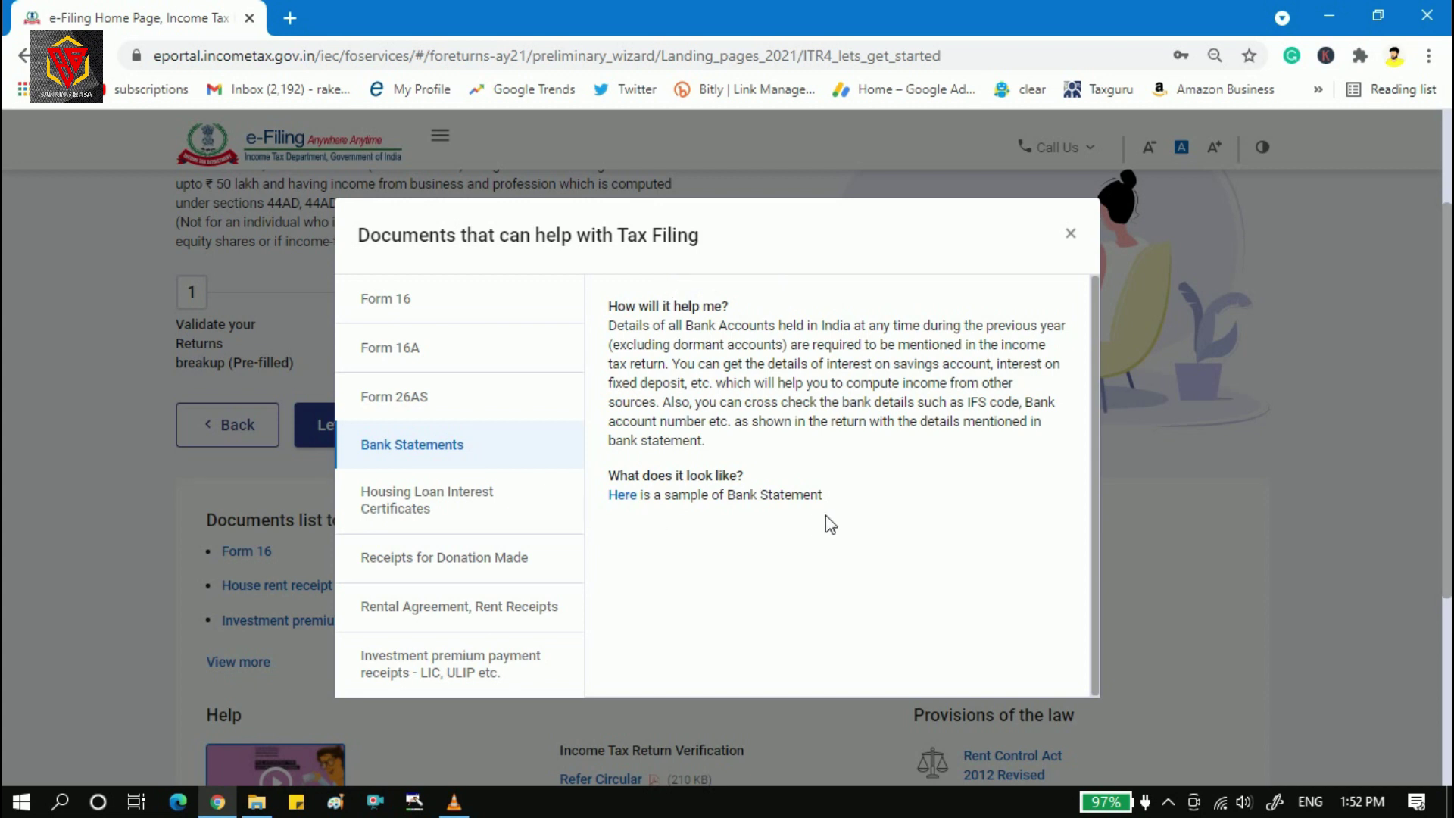
pyautogui.click(1072, 237)
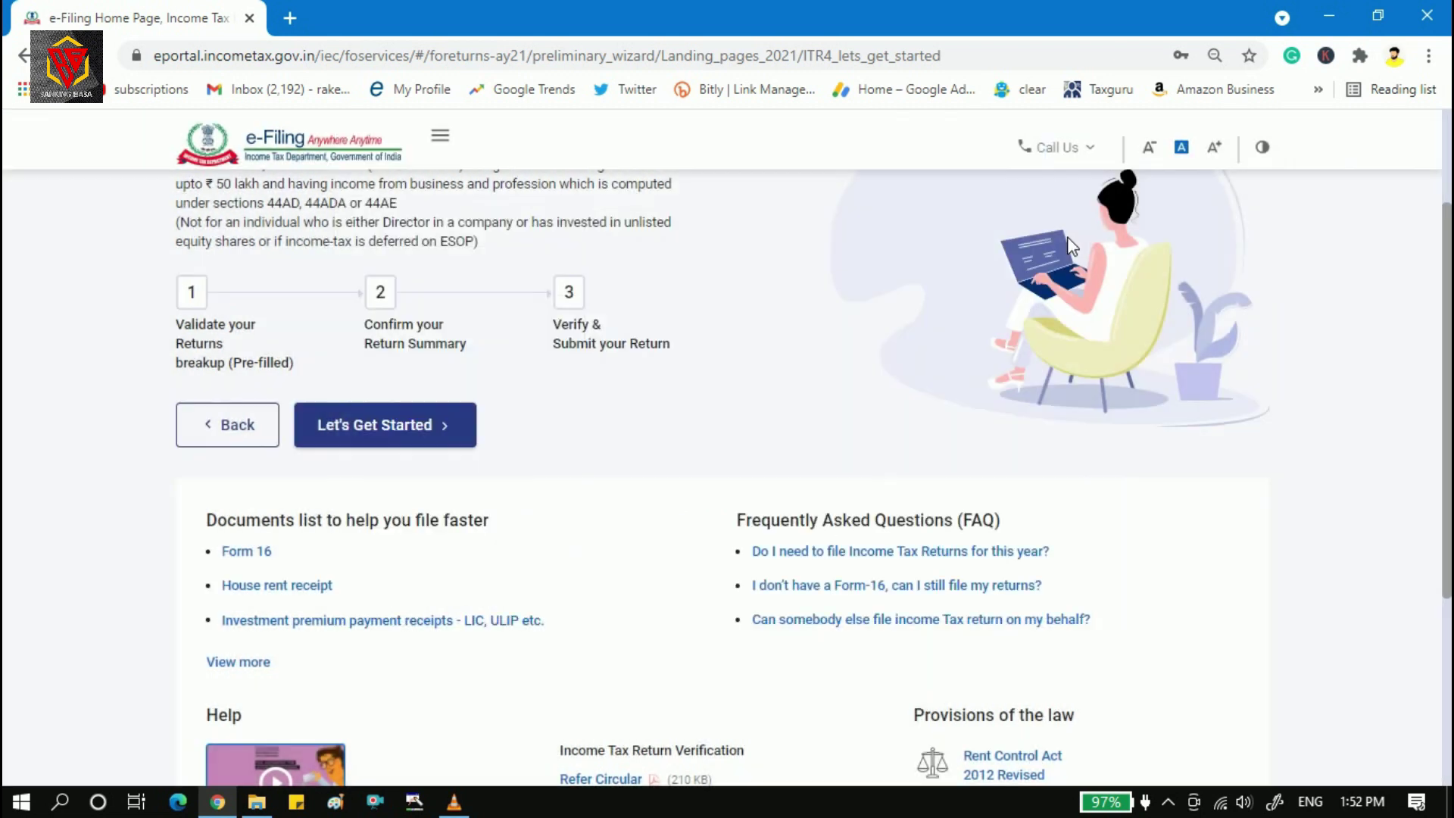
pyautogui.click(390, 426)
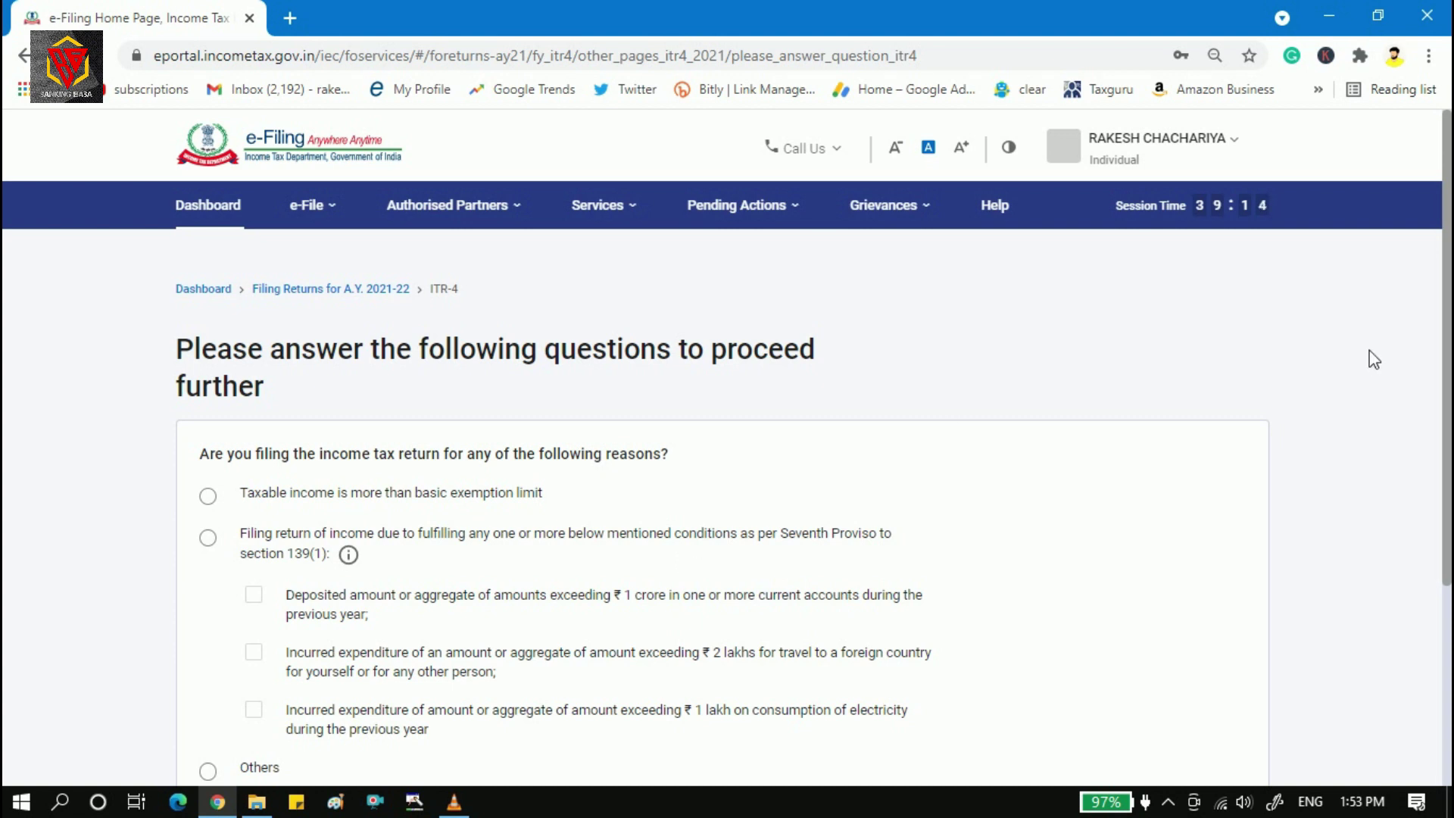
pyautogui.moveTo(1444, 336); pyautogui.dragTo(1443, 338)
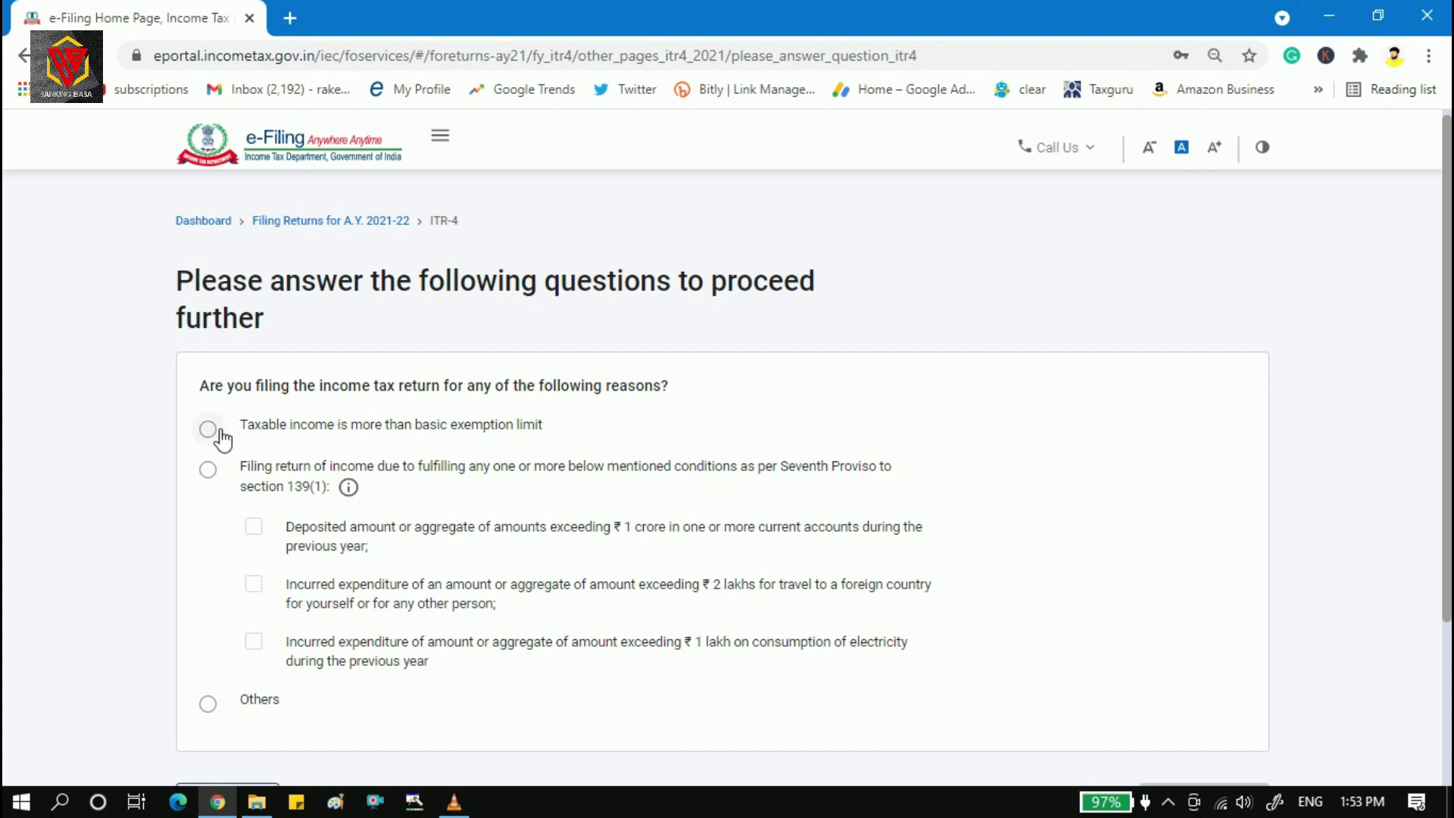
# Select taxable income above the exemption limit and review the current account ₹ 1 crore condition.
pyautogui.click(209, 429)
pyautogui.moveTo(756, 529); pyautogui.dragTo(854, 526)
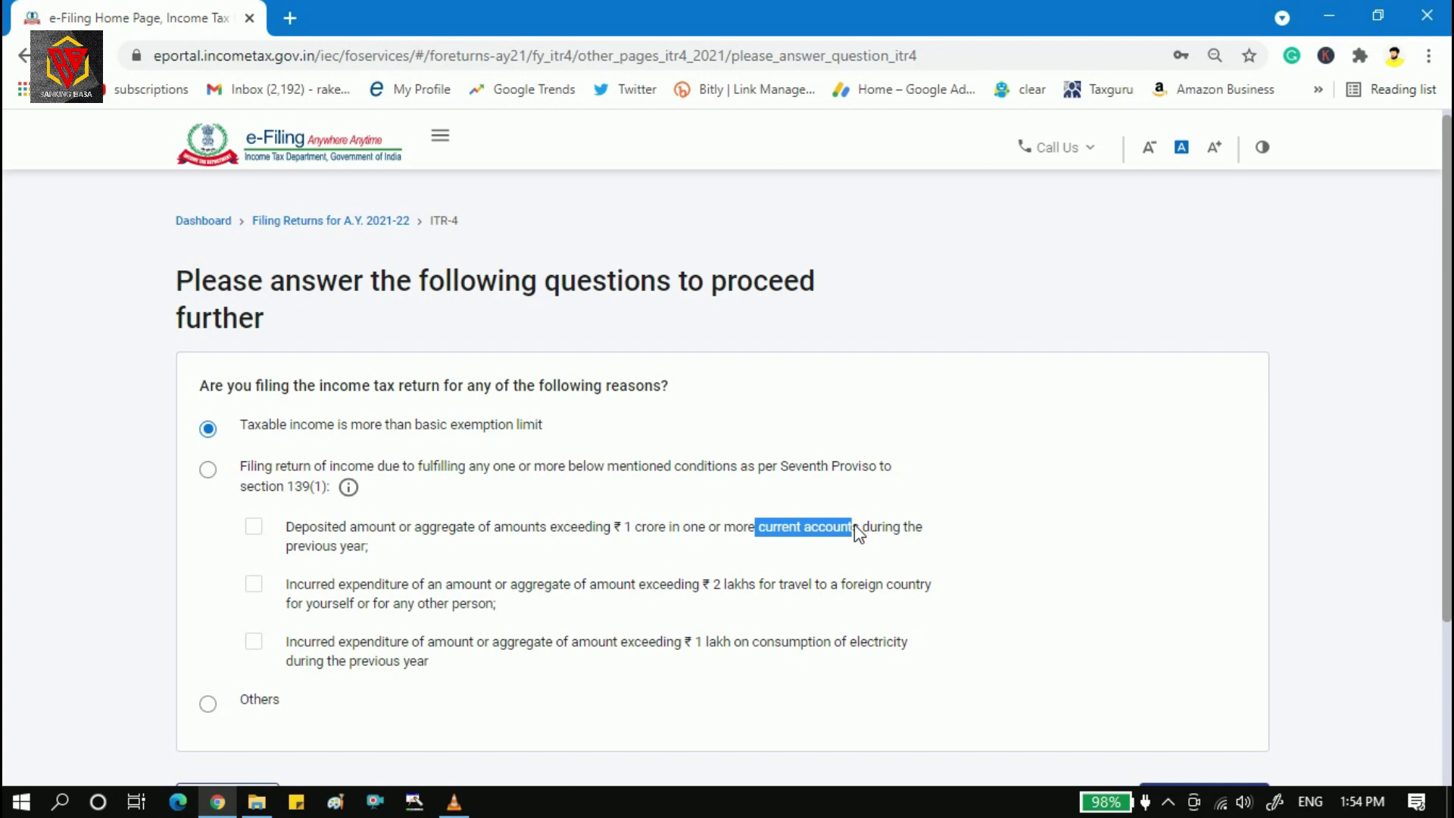
pyautogui.click(562, 533)
pyautogui.moveTo(562, 533); pyautogui.dragTo(674, 538)
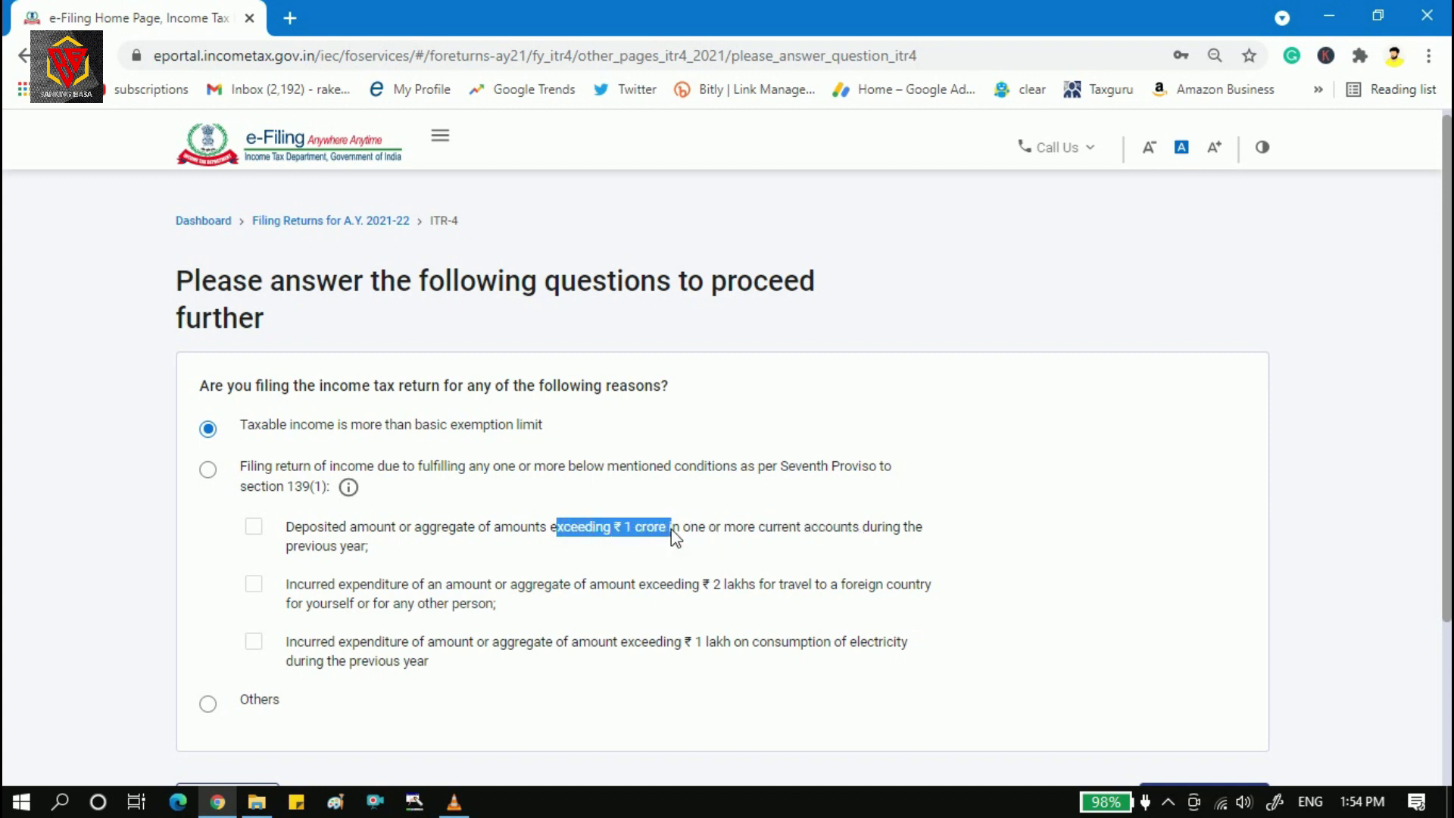
pyautogui.click(674, 537)
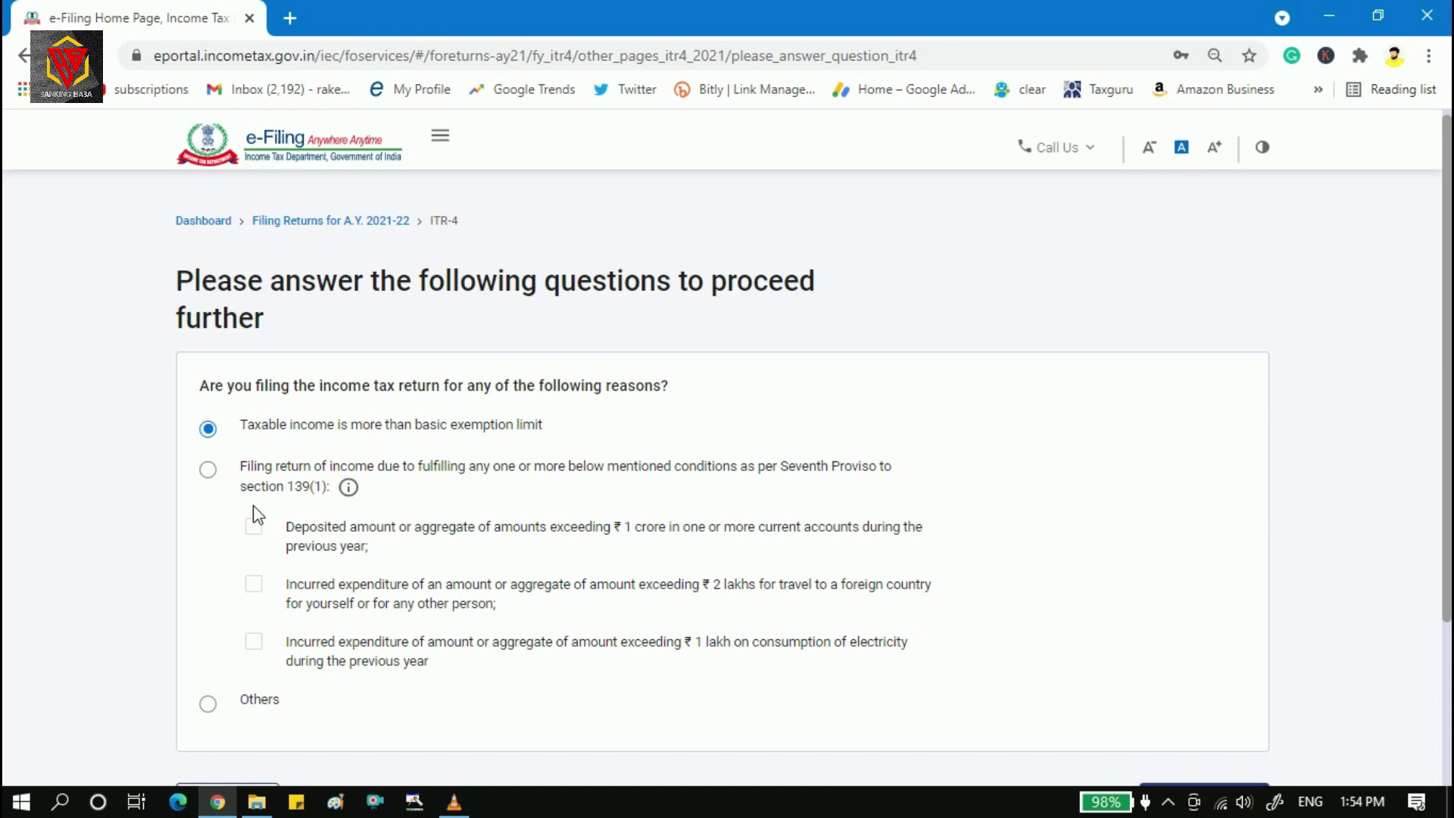
# Try Seventh Proviso to section 139(1), ticking its foreign travel, electricity and deposit conditions.
pyautogui.click(213, 473)
pyautogui.click(255, 586)
pyautogui.click(263, 645)
pyautogui.click(254, 527)
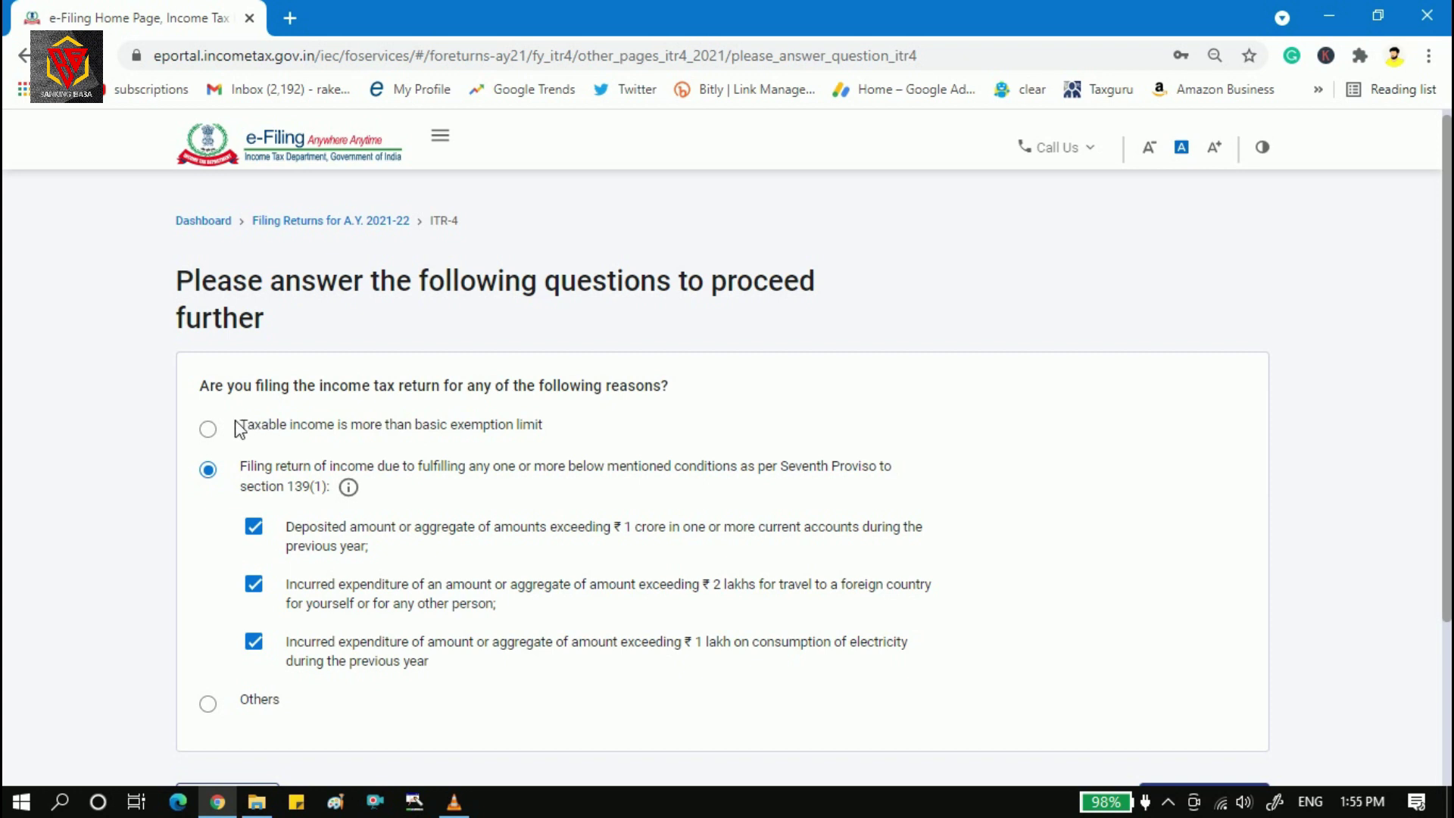
pyautogui.click(215, 430)
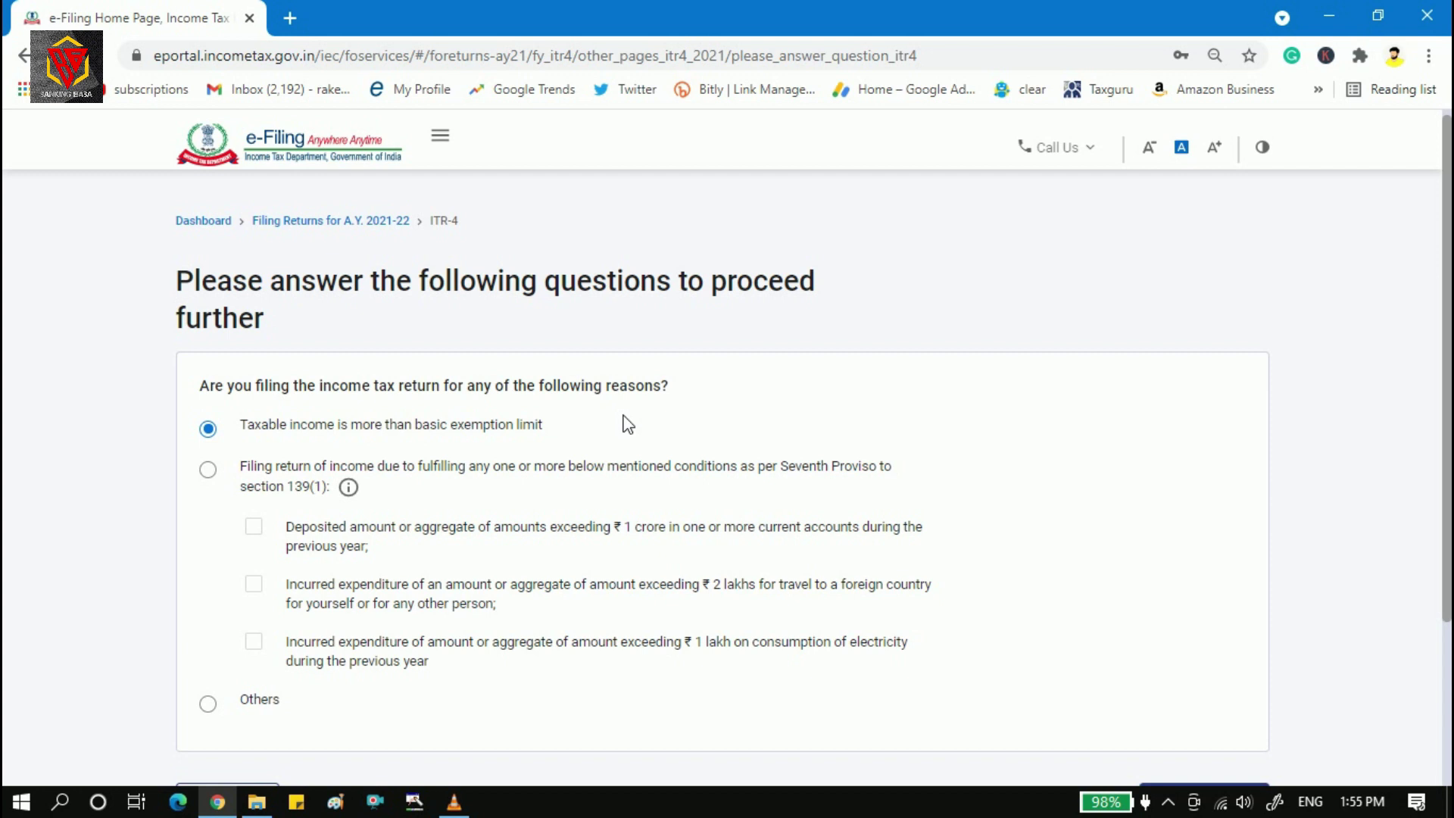
# Choose Others as the filing reason and continue to the return.
pyautogui.click(217, 704)
pyautogui.scroll(-3, 929, 603)
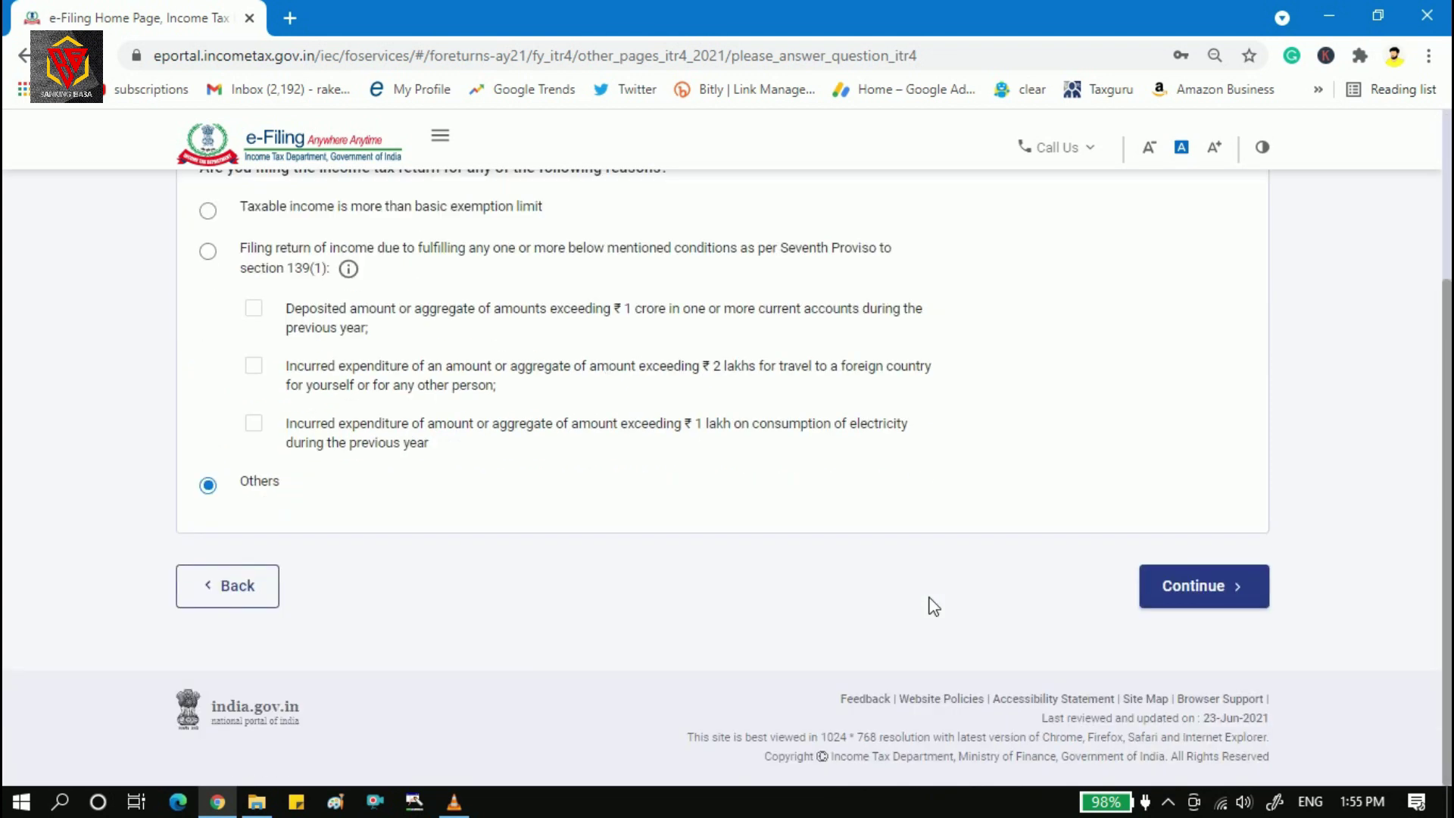
pyautogui.click(1202, 590)
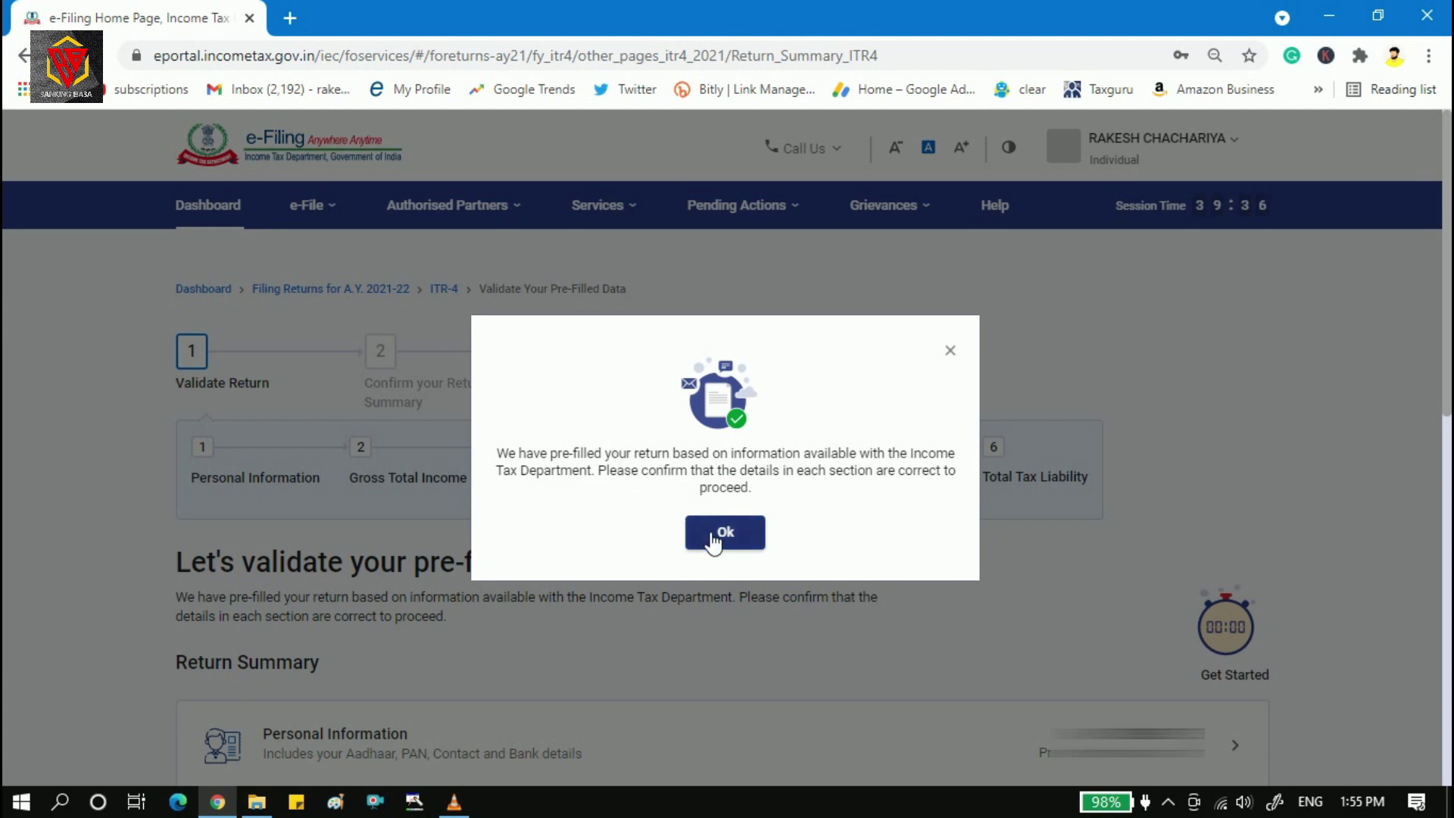
# Acknowledge the pre-filled data notice with Ok.
pyautogui.click(713, 540)
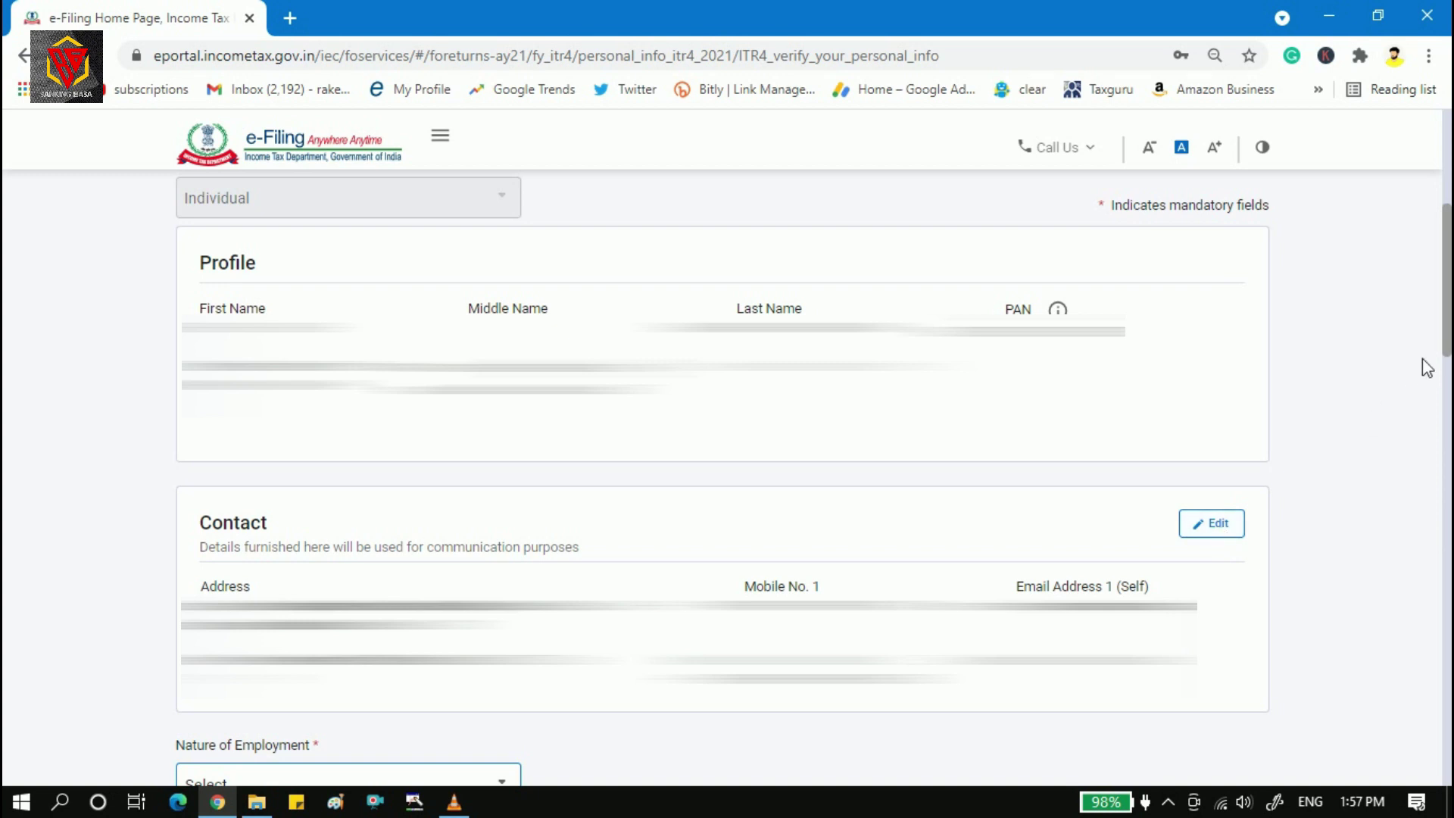
# Choose Others from the Nature of Employment dropdown list.
pyautogui.moveTo(1450, 258); pyautogui.dragTo(1450, 384)
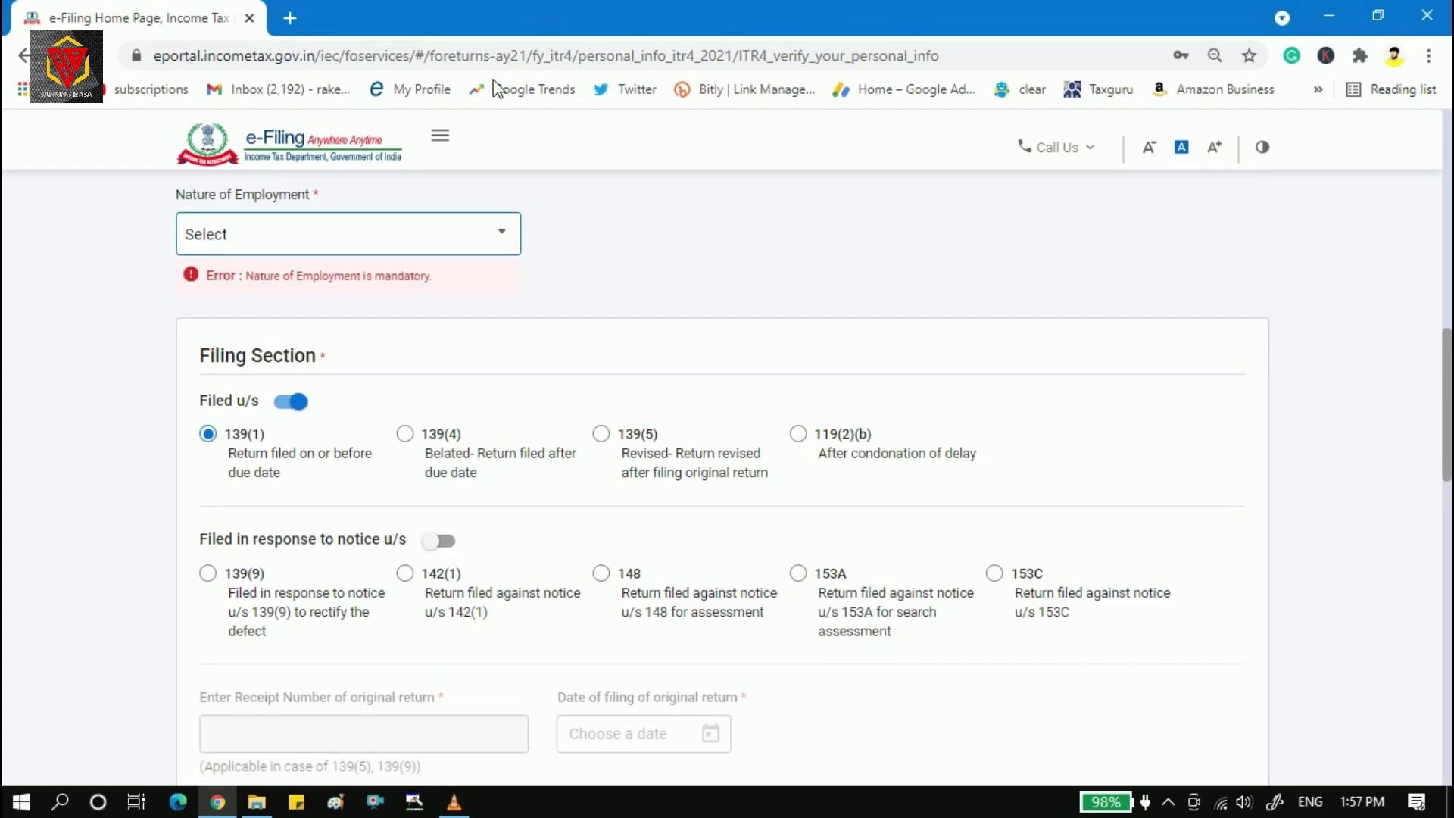
pyautogui.click(495, 235)
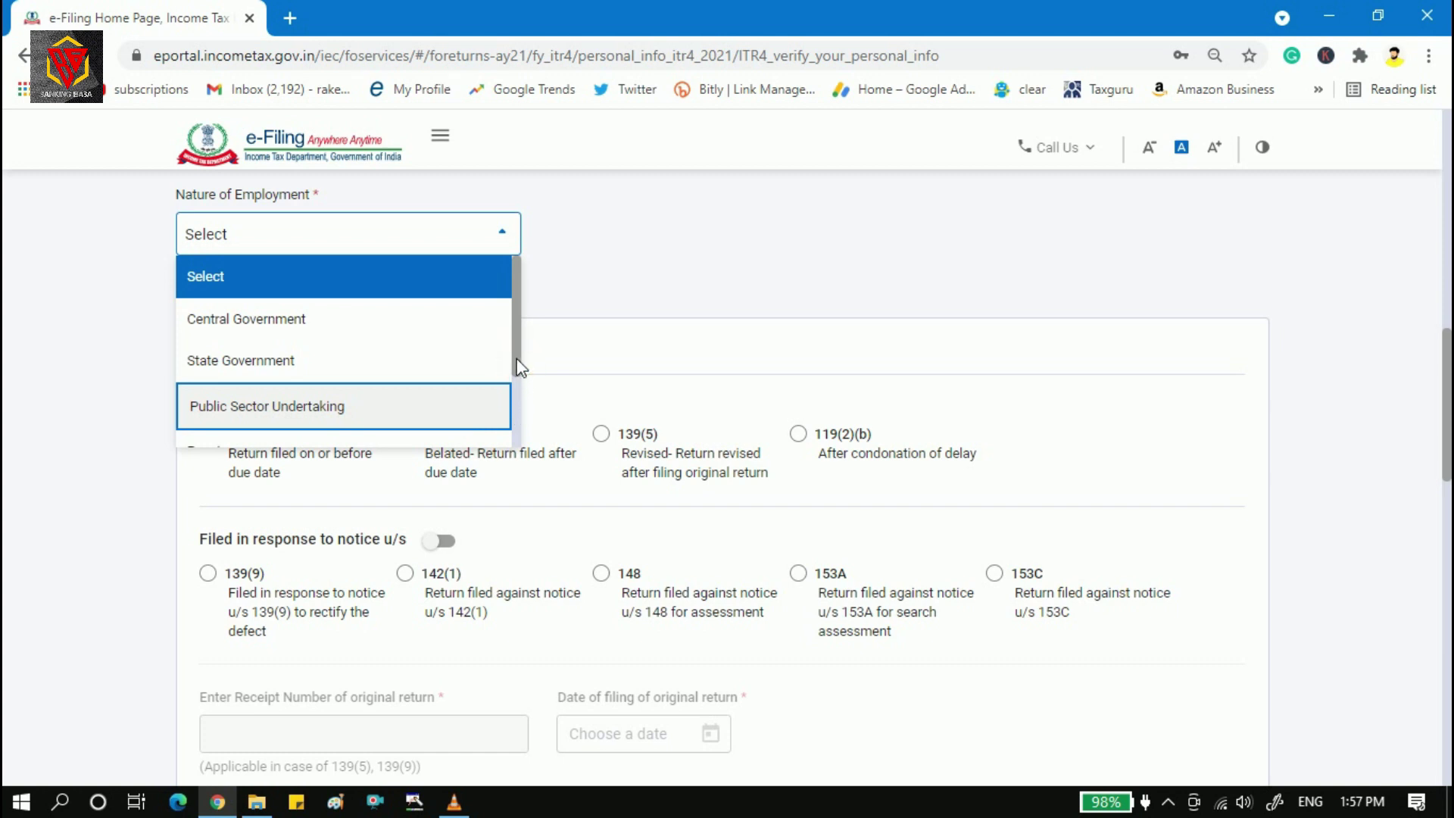
pyautogui.scroll(-2, 509, 398)
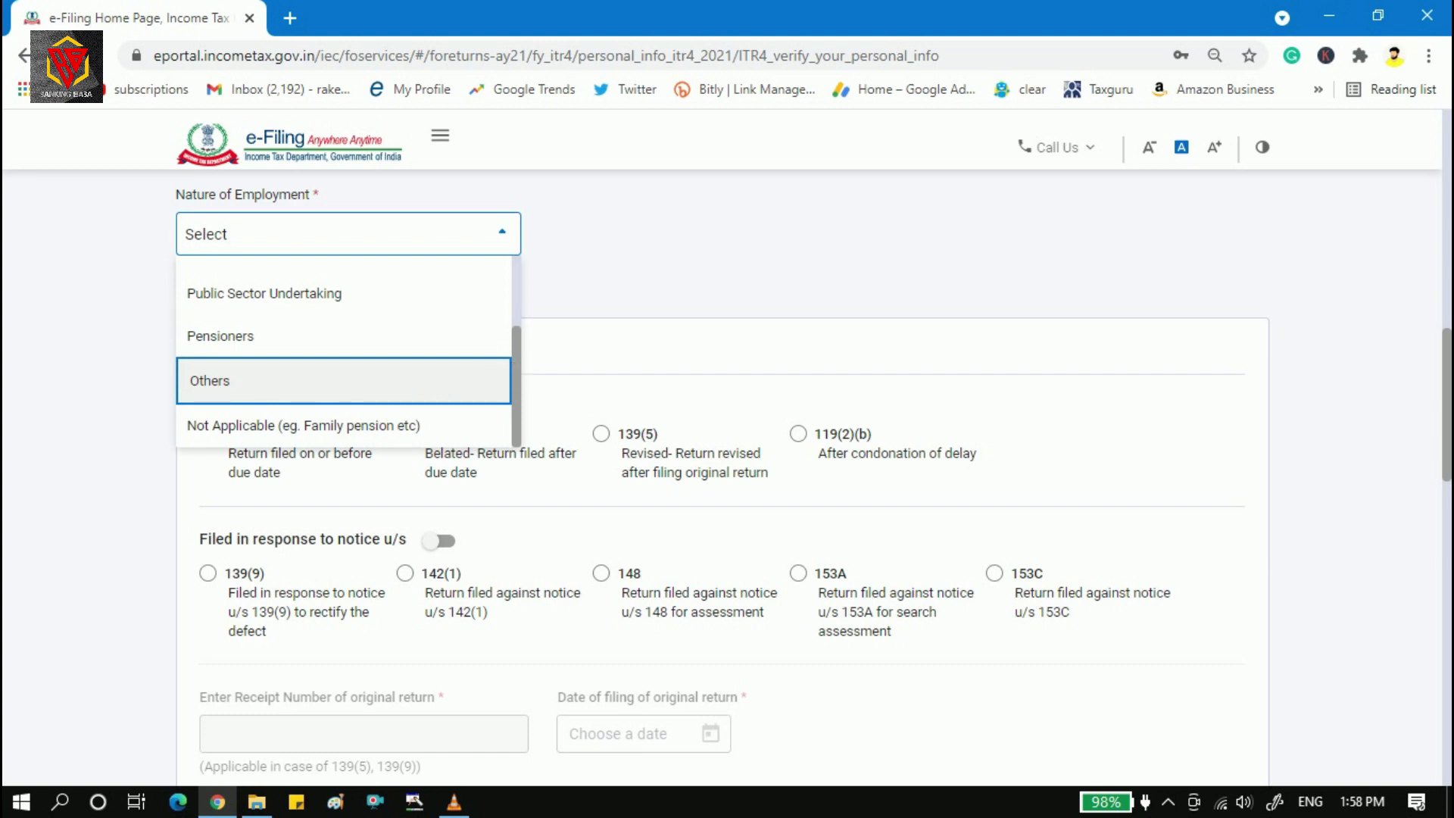
pyautogui.moveTo(515, 362); pyautogui.dragTo(521, 339)
pyautogui.scroll(-1, 521, 339)
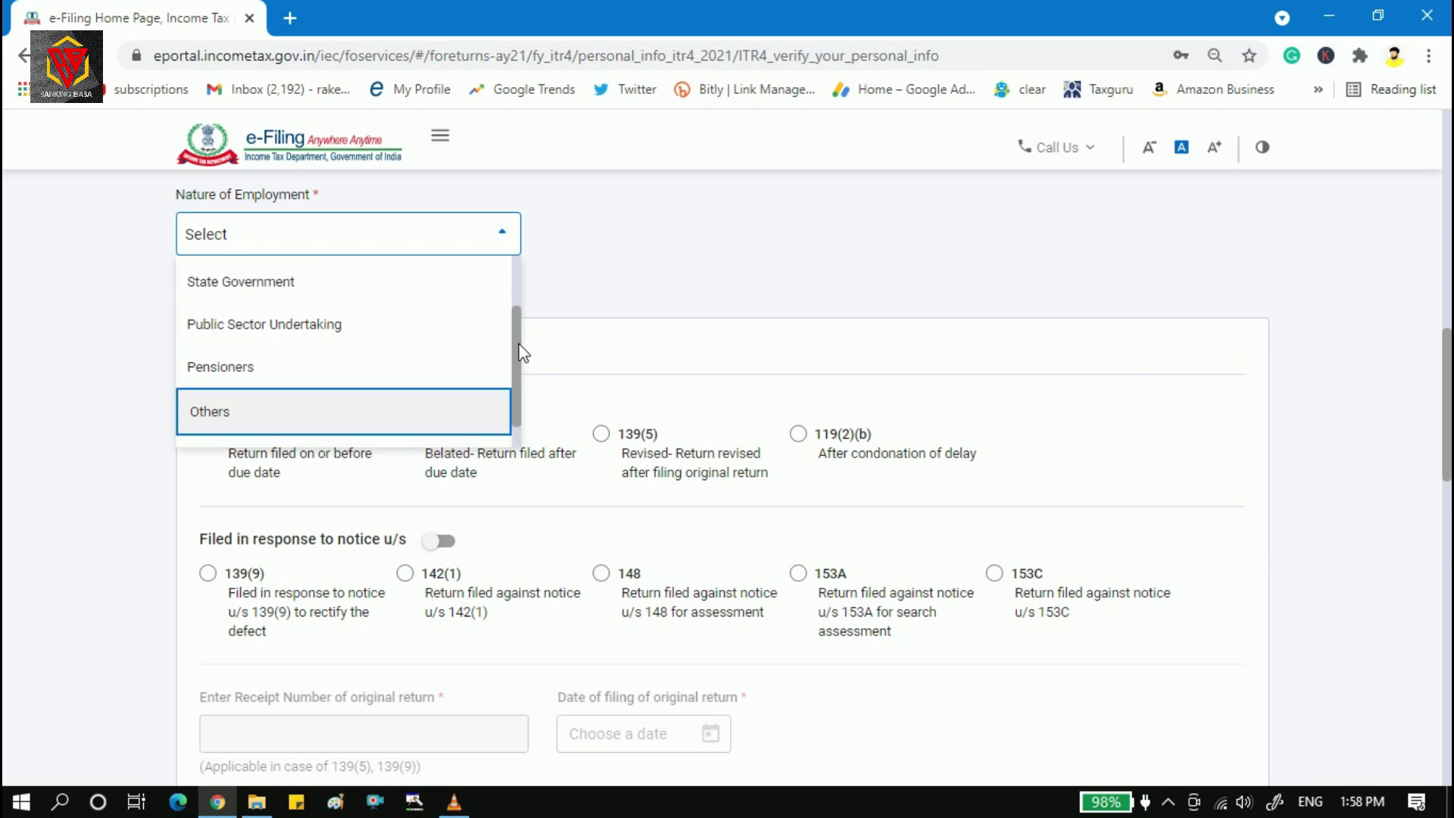
pyautogui.click(343, 414)
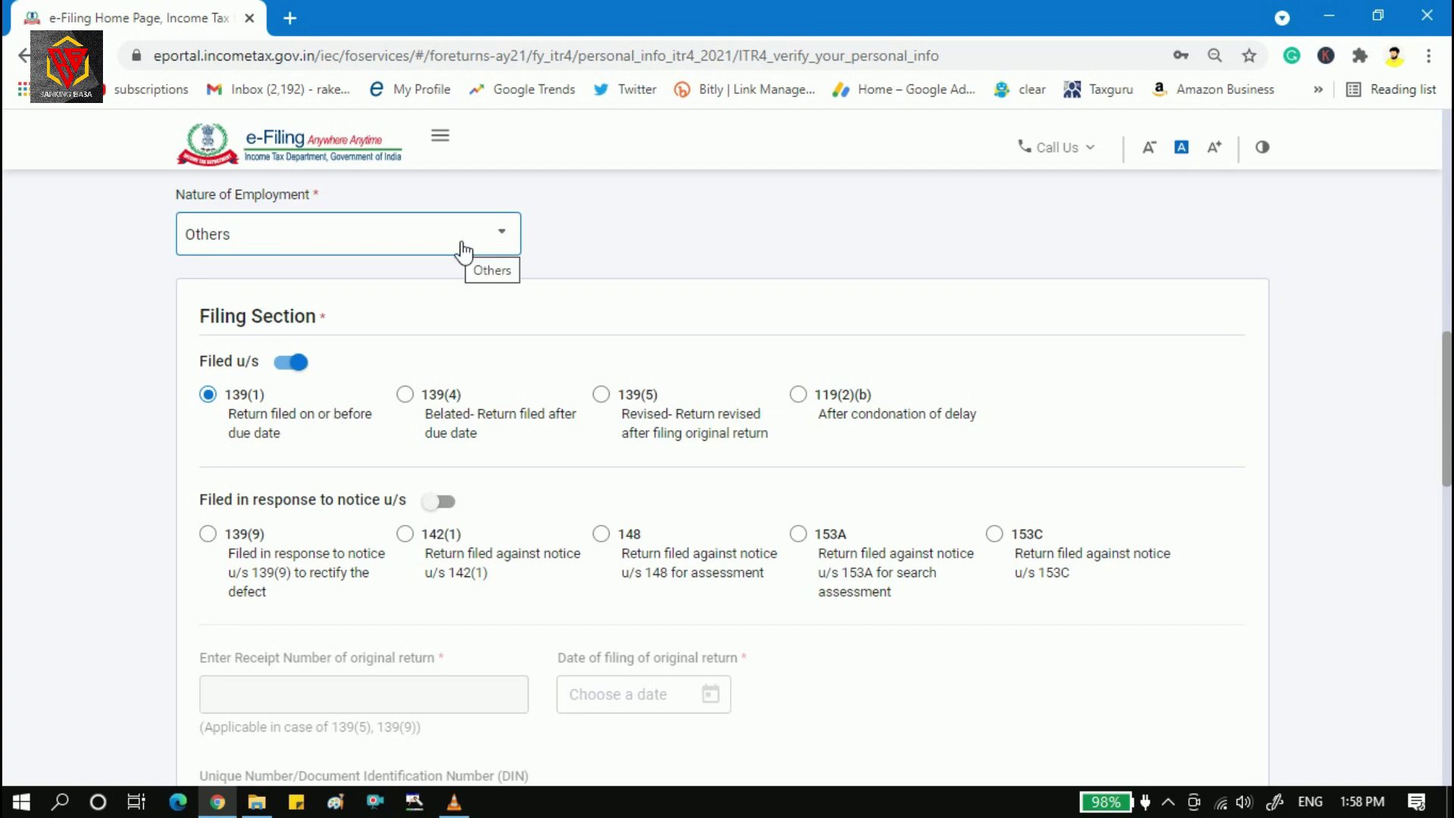
pyautogui.click(375, 247)
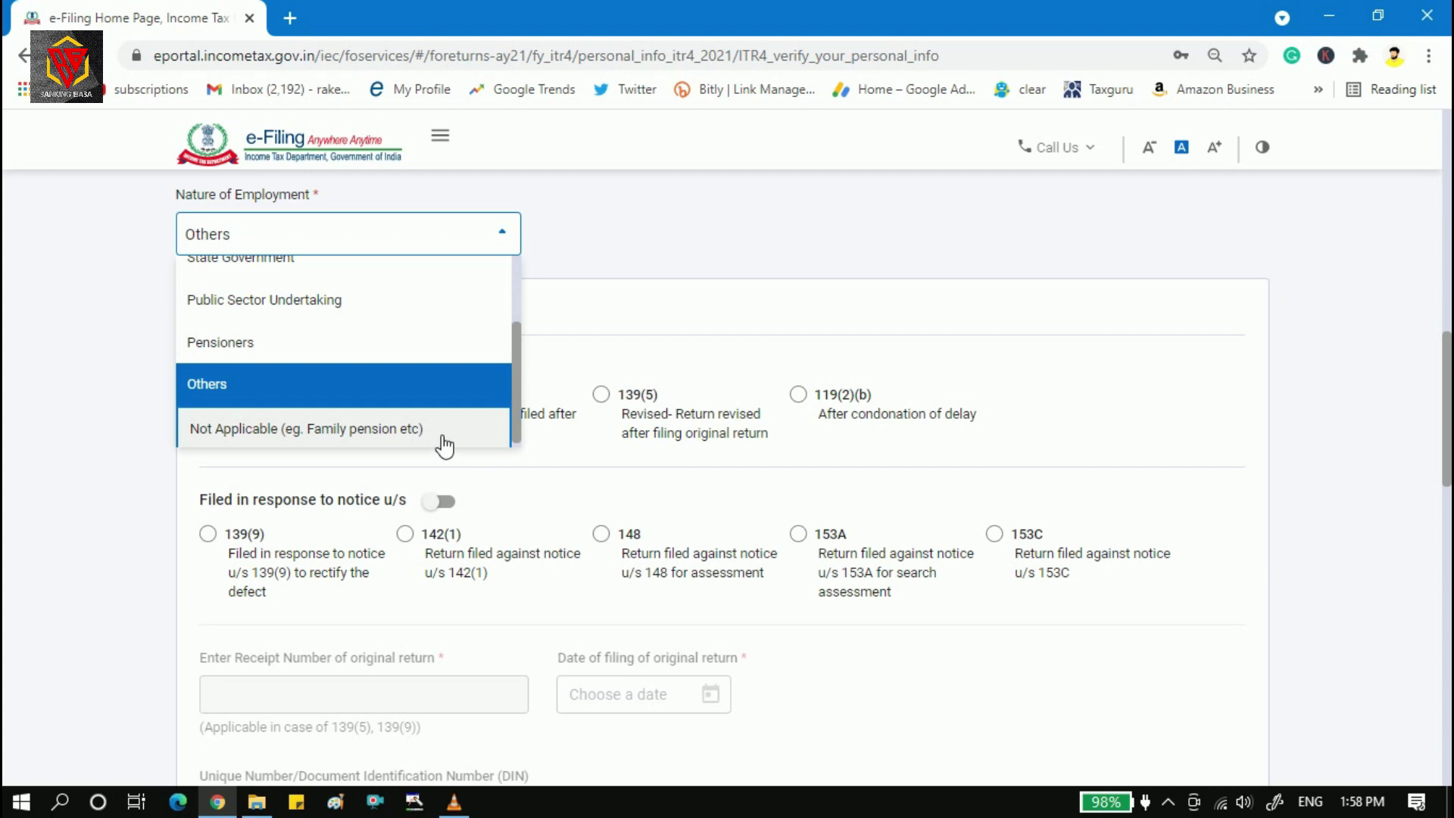
pyautogui.click(490, 236)
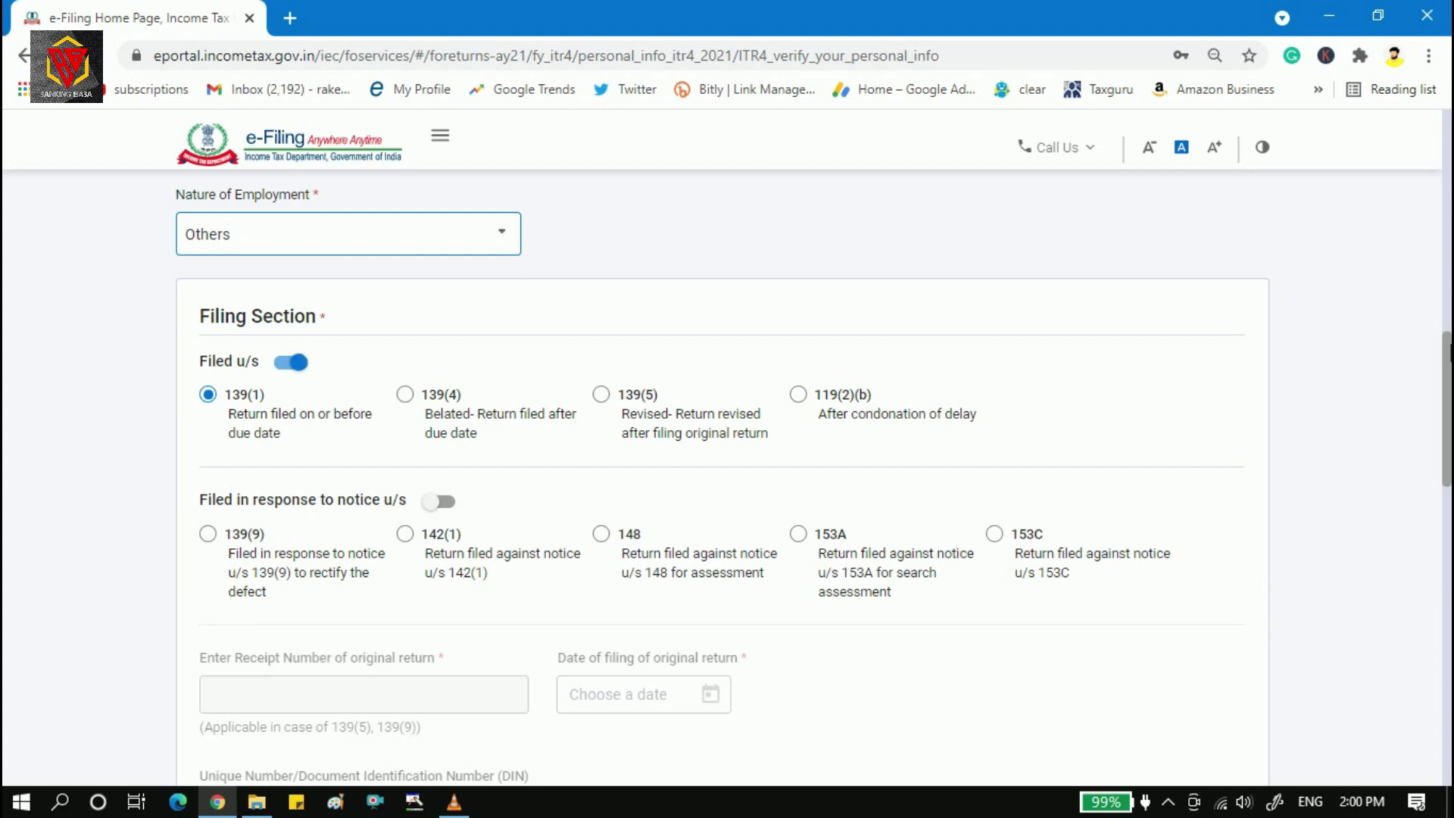
pyautogui.scroll(-3, 1450, 355)
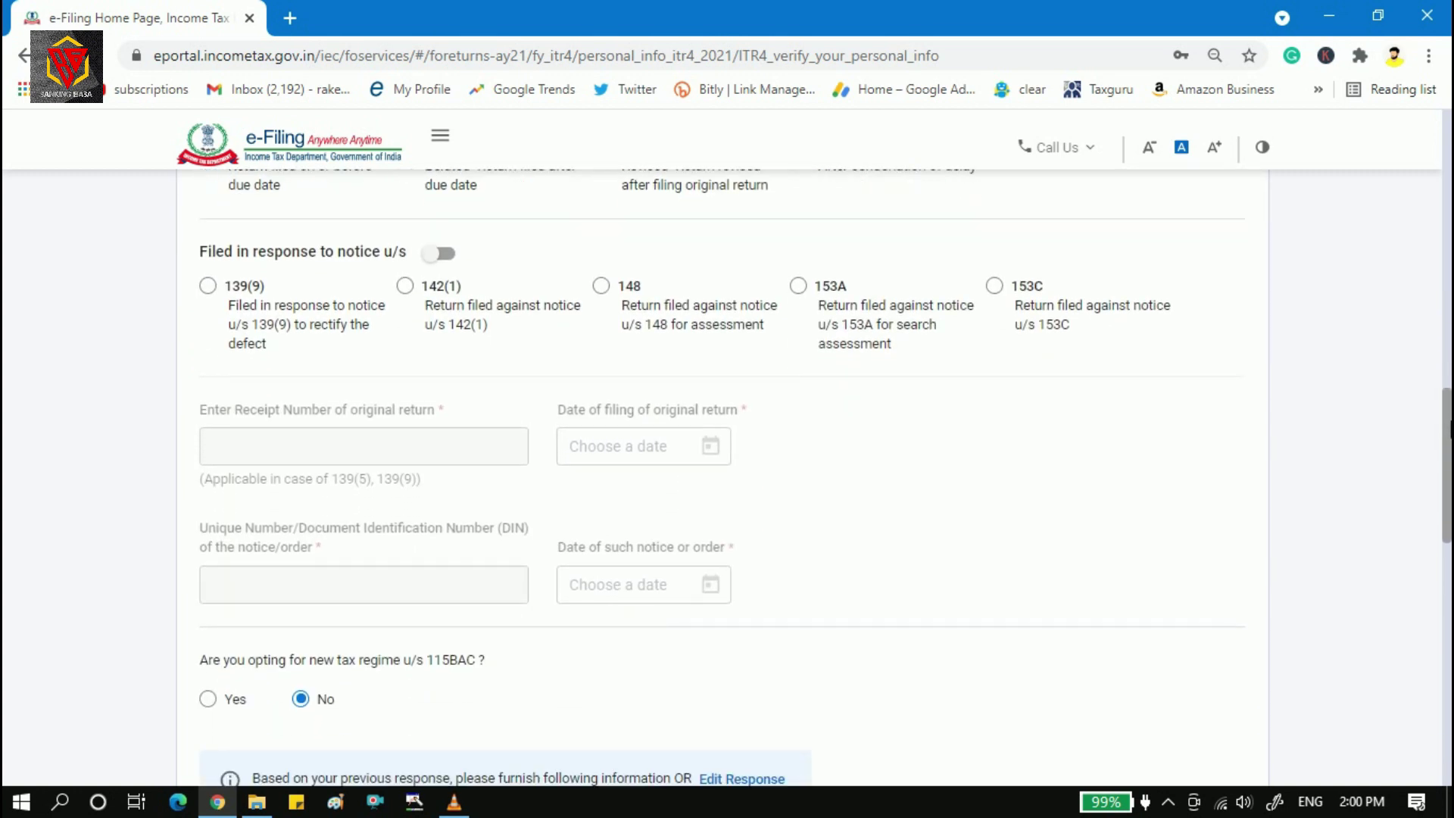
pyautogui.moveTo(1450, 424); pyautogui.dragTo(1450, 435)
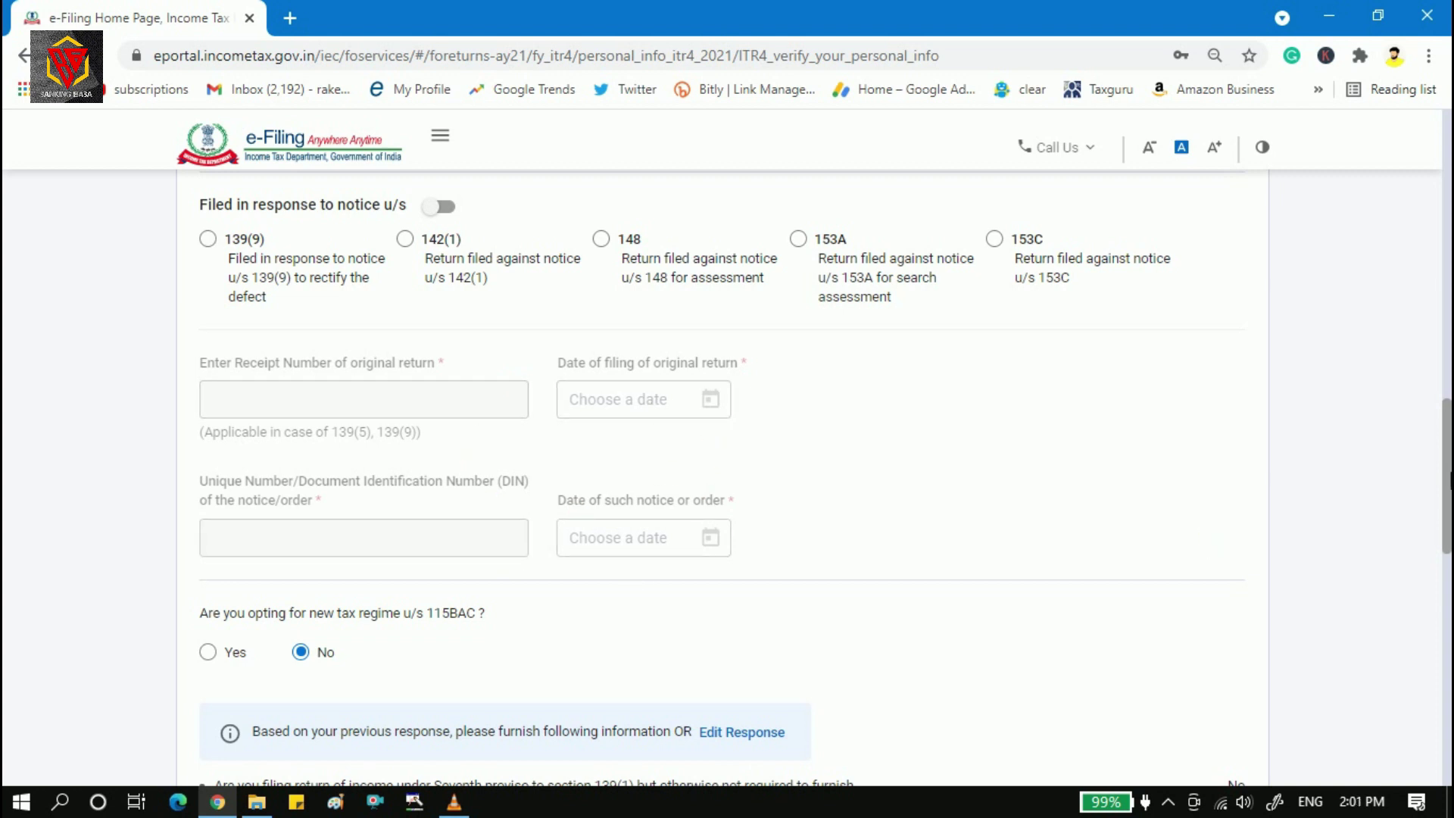
pyautogui.scroll(-2, 1448, 479)
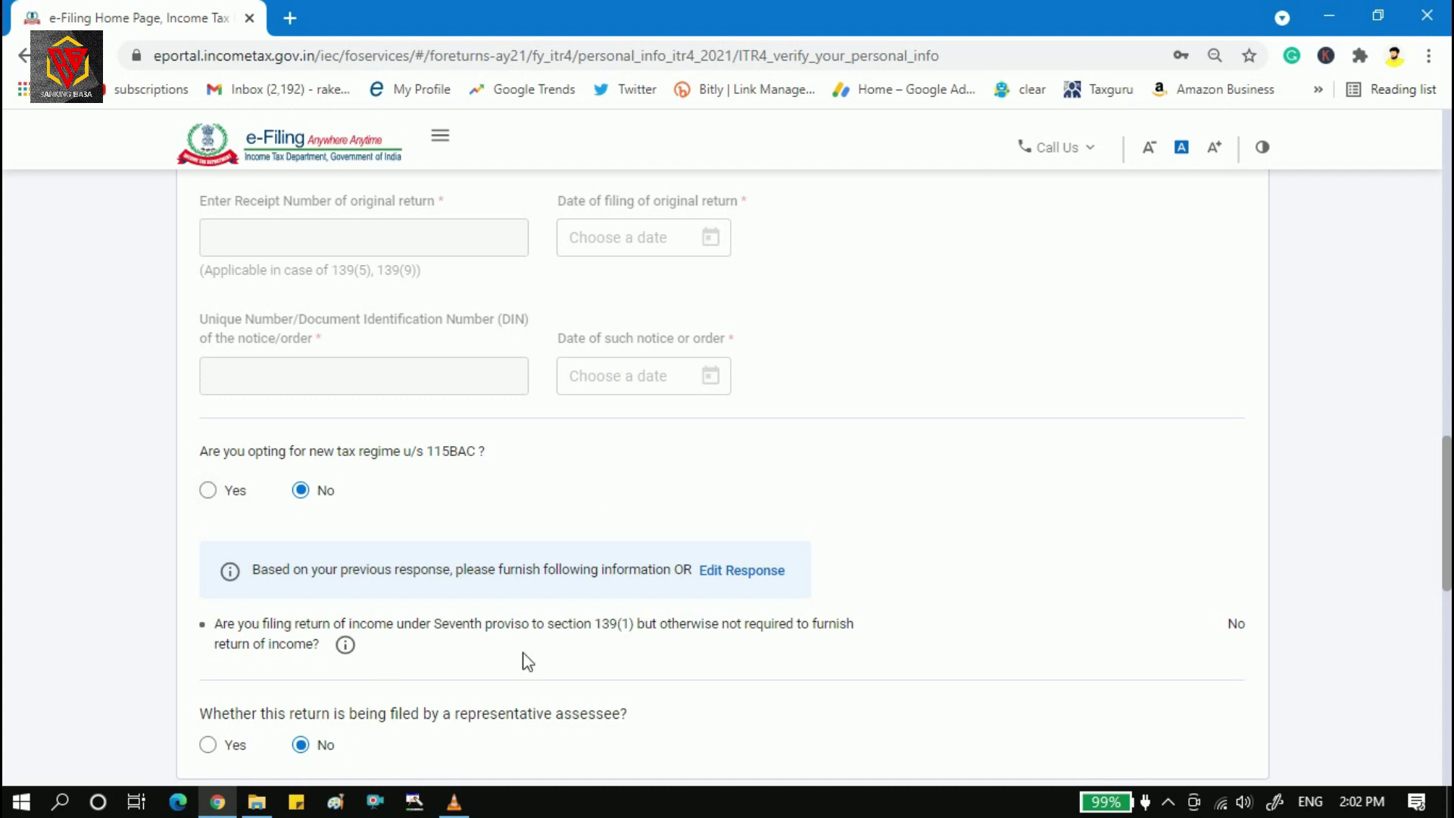
# Scroll past Bank Details and confirm the ITR-4 personal information page.
pyautogui.moveTo(1449, 496); pyautogui.dragTo(1449, 545)
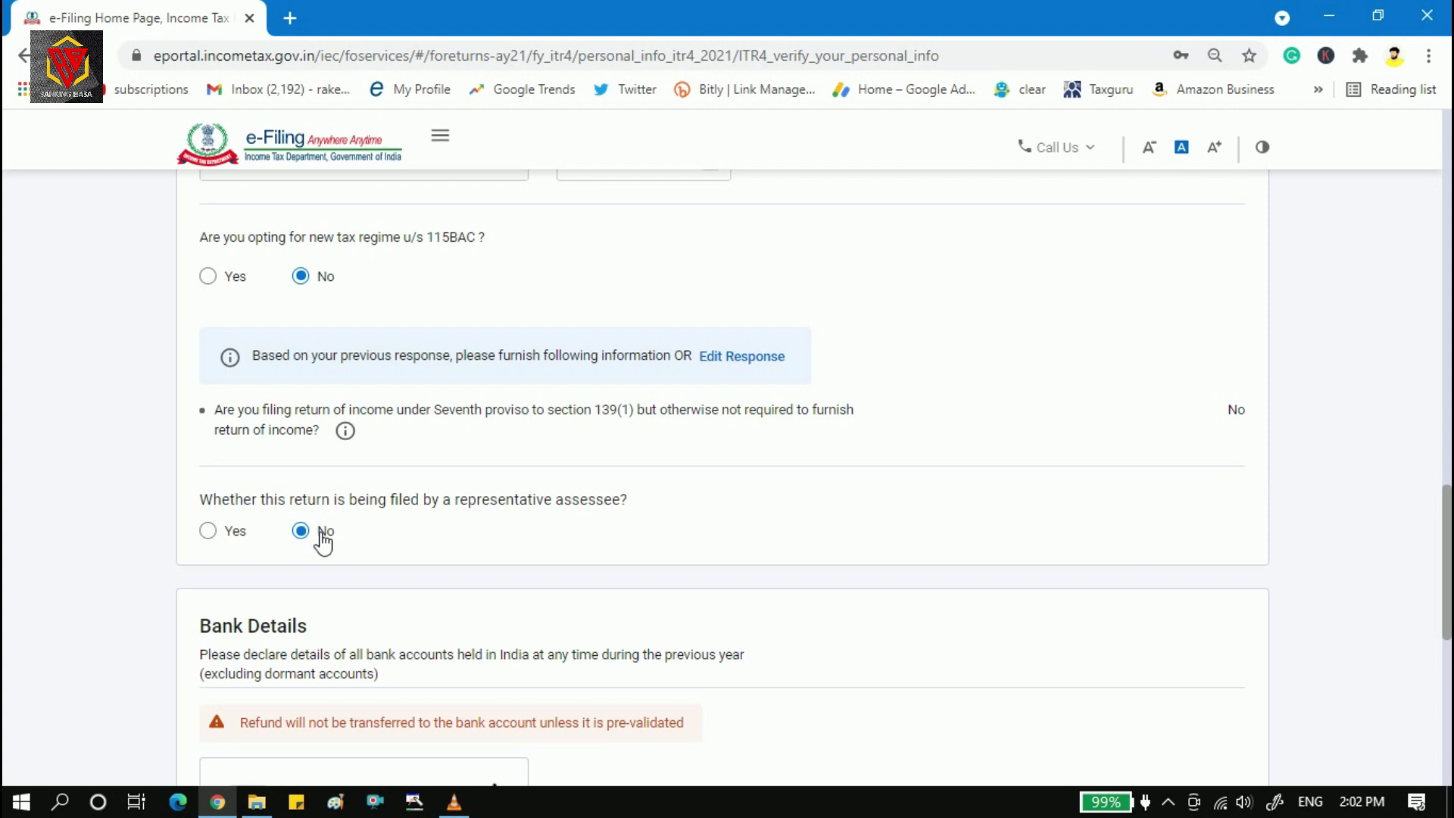
pyautogui.scroll(-4, 1431, 487)
pyautogui.scroll(-2, 1446, 693)
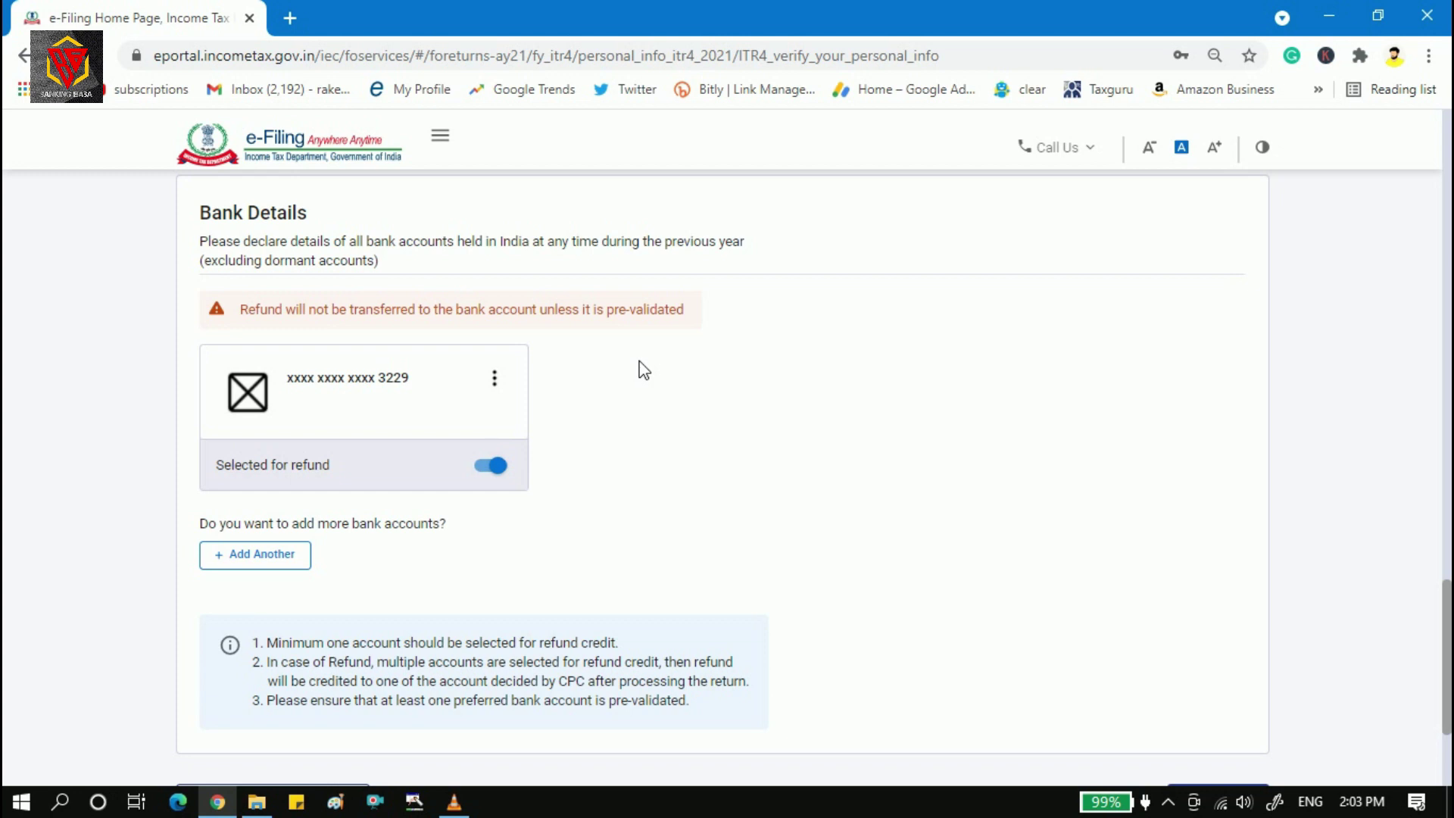
pyautogui.scroll(-3, 1437, 661)
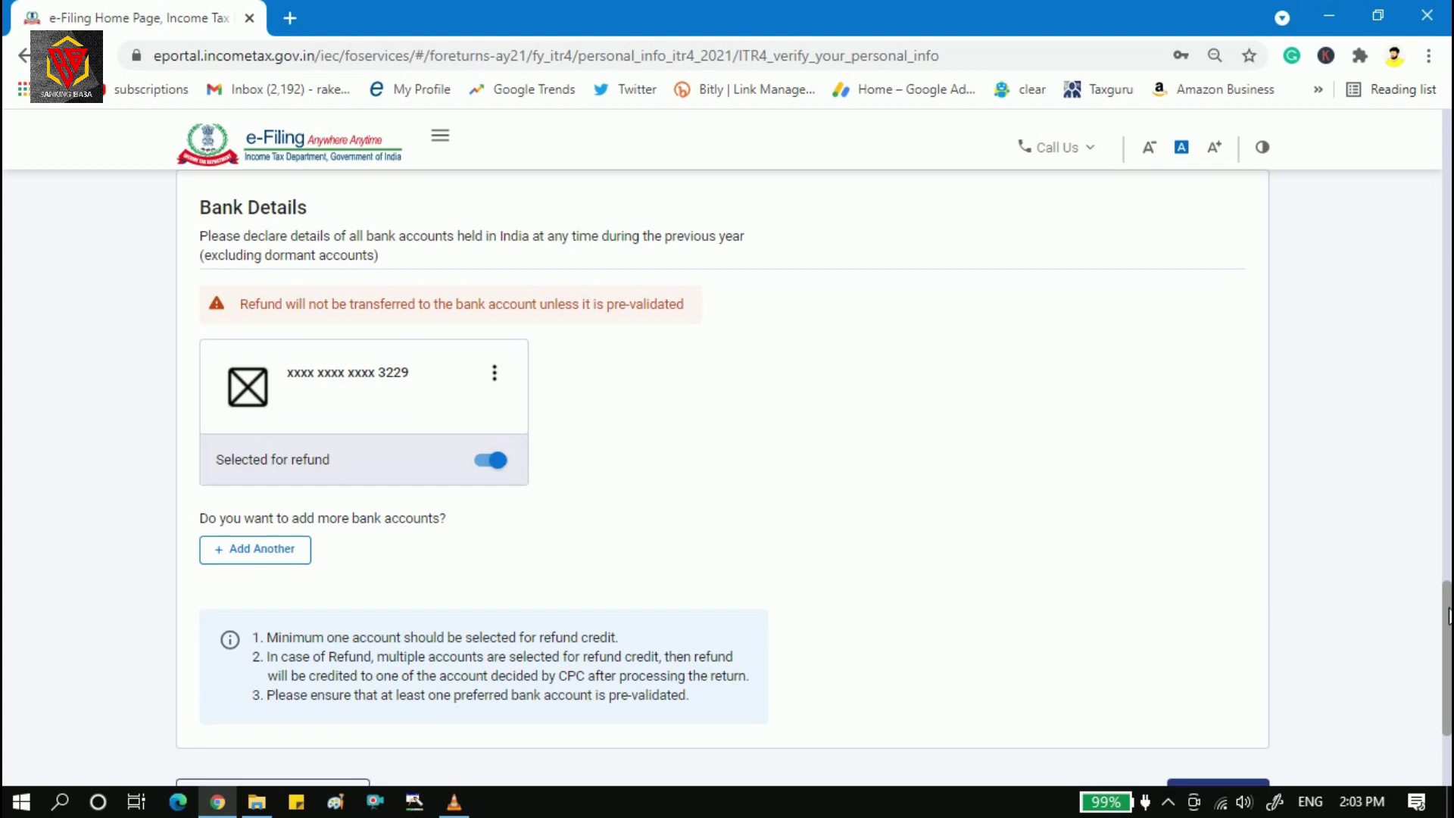
pyautogui.click(1227, 590)
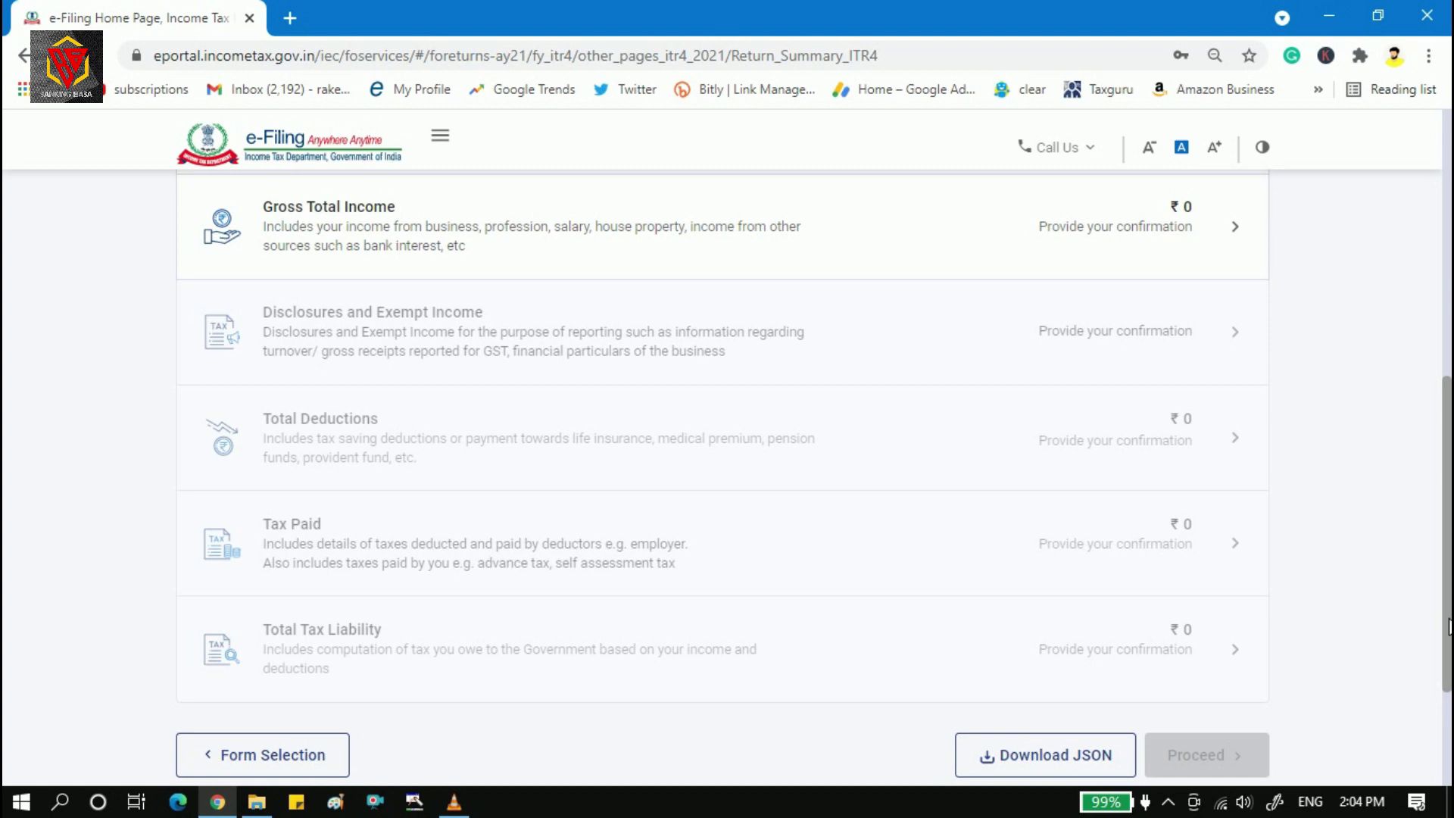
pyautogui.click(454, 224)
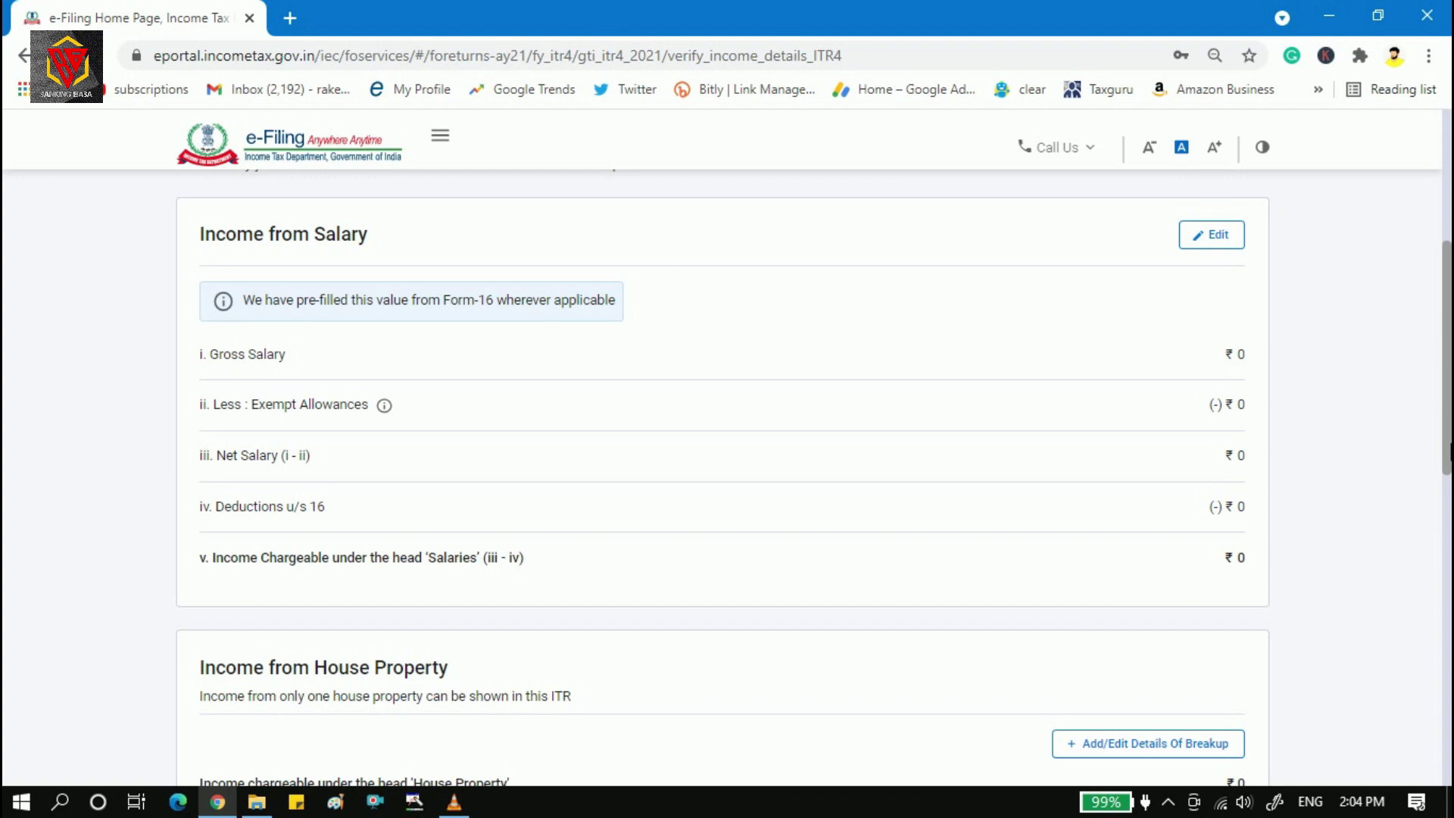
pyautogui.moveTo(1449, 453); pyautogui.dragTo(1448, 691)
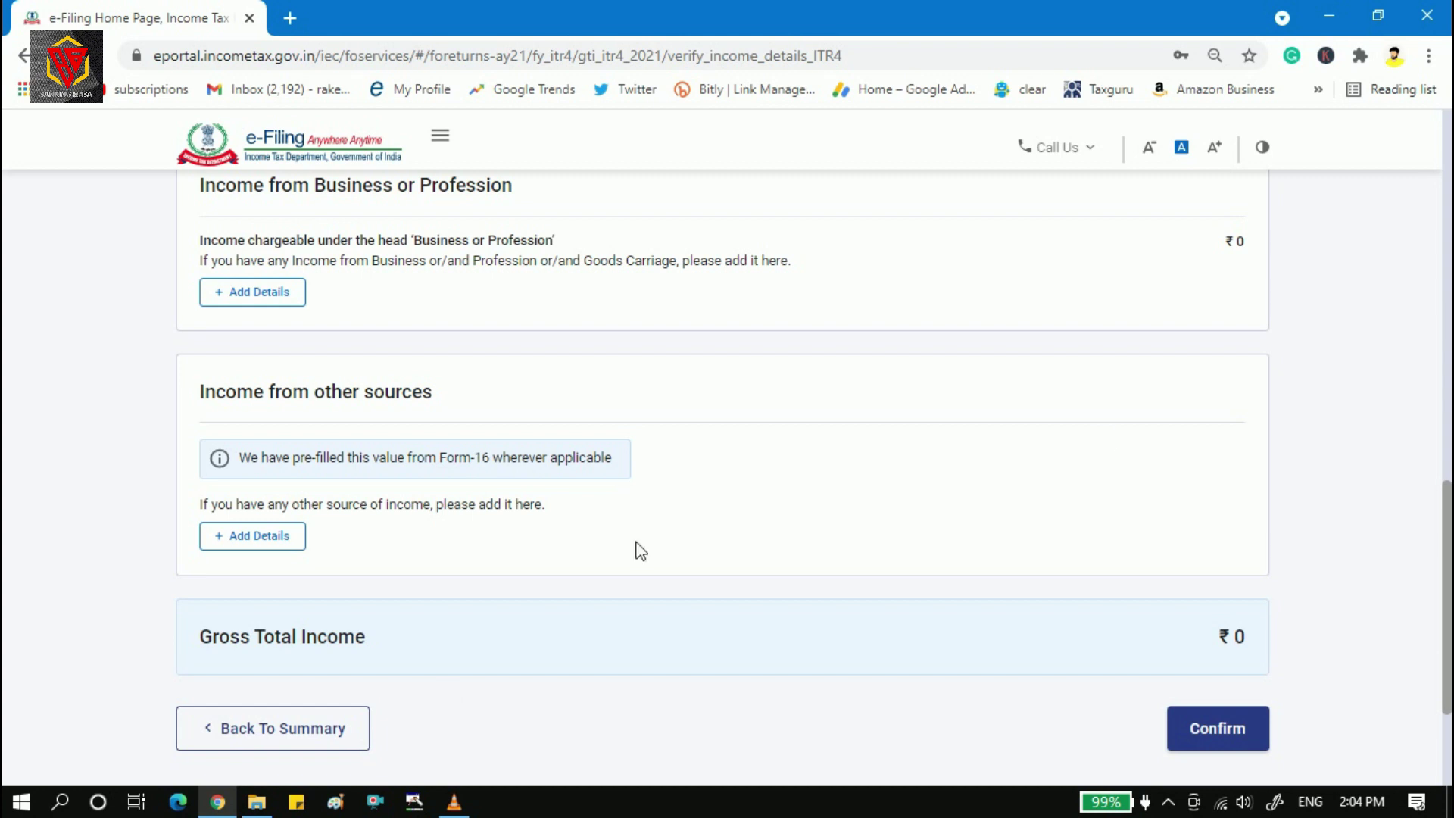
pyautogui.moveTo(1448, 509); pyautogui.dragTo(1449, 485)
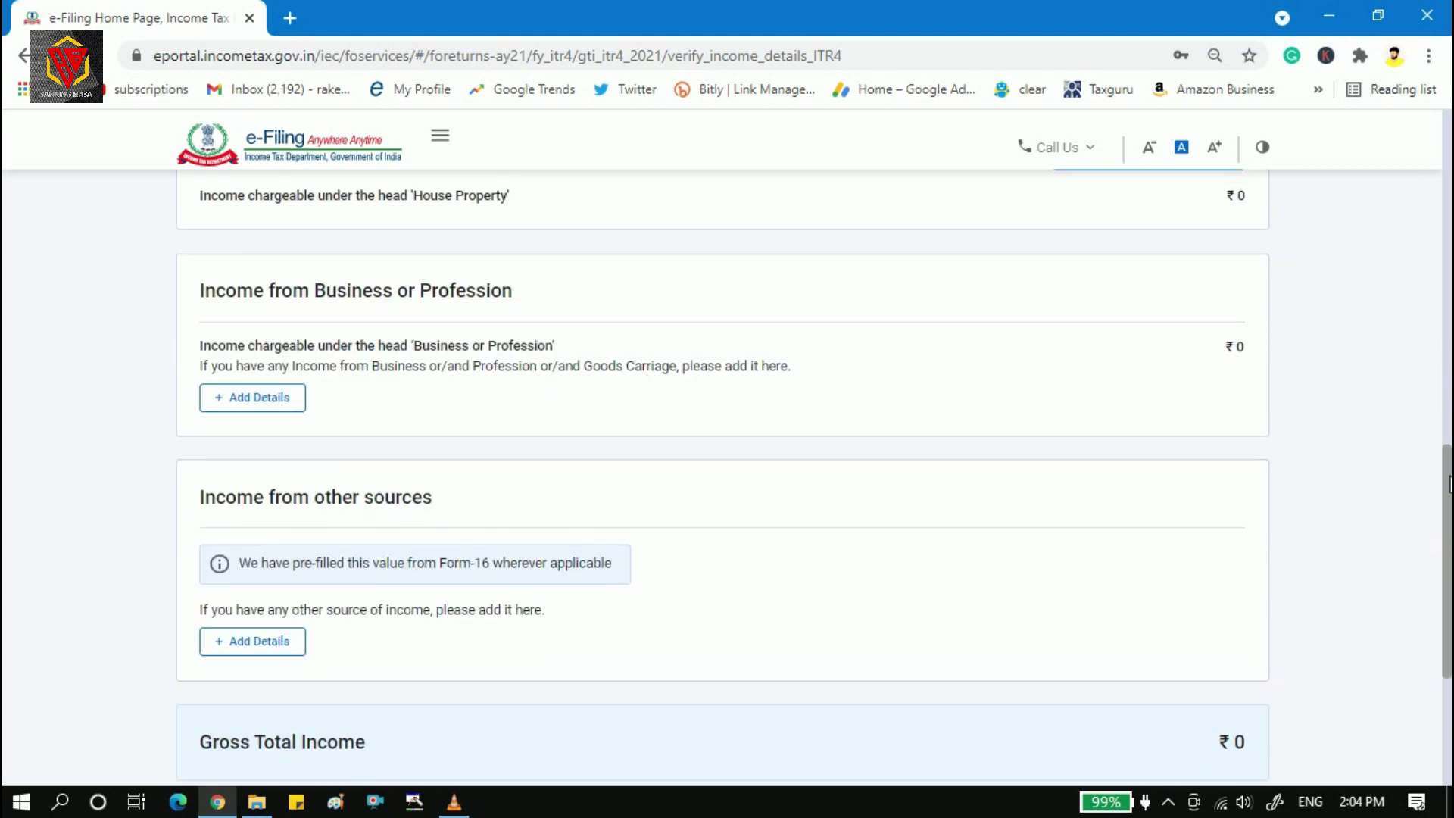
pyautogui.scroll(-1, 691, 269)
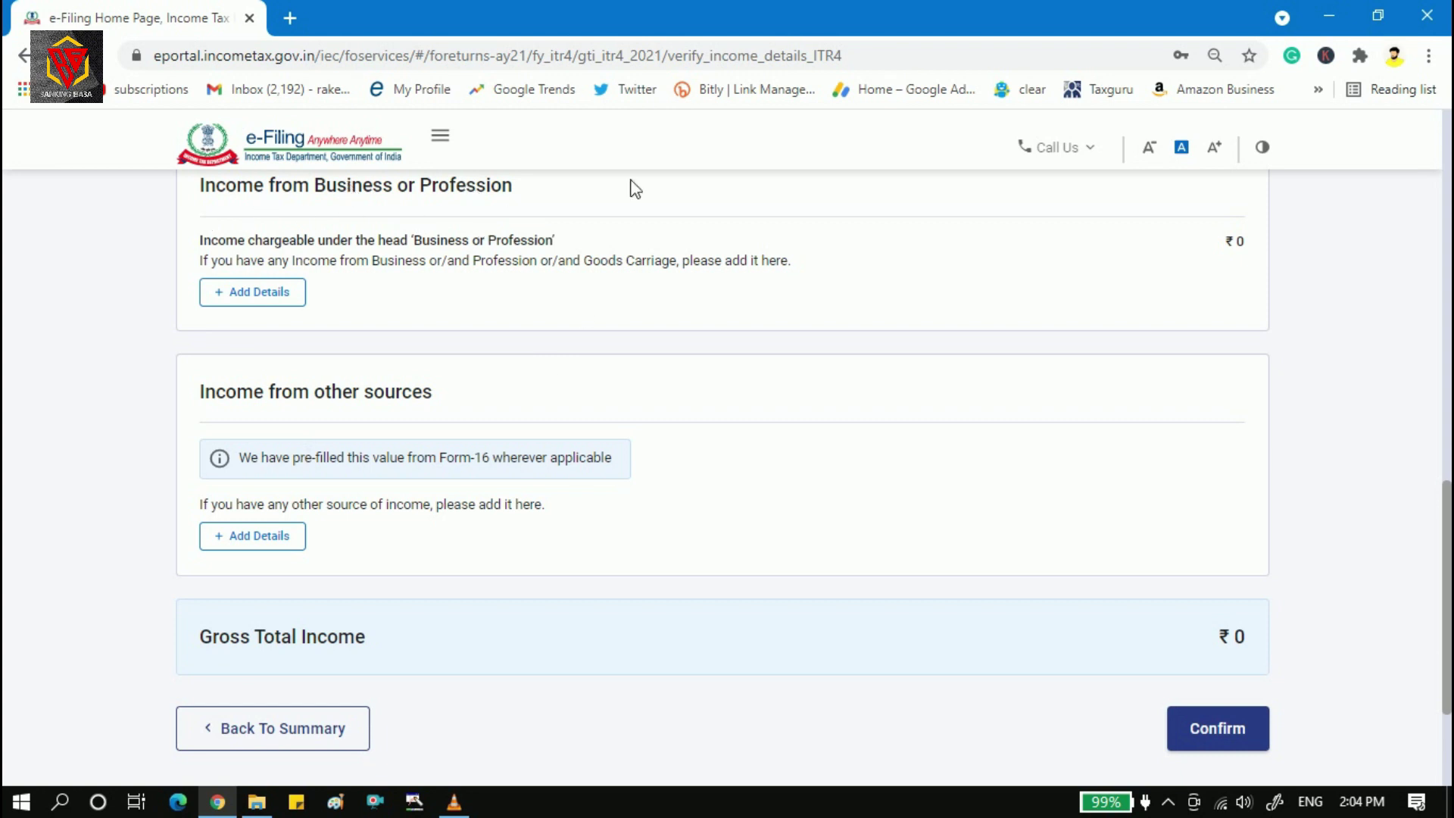
pyautogui.scroll(2, 652, 288)
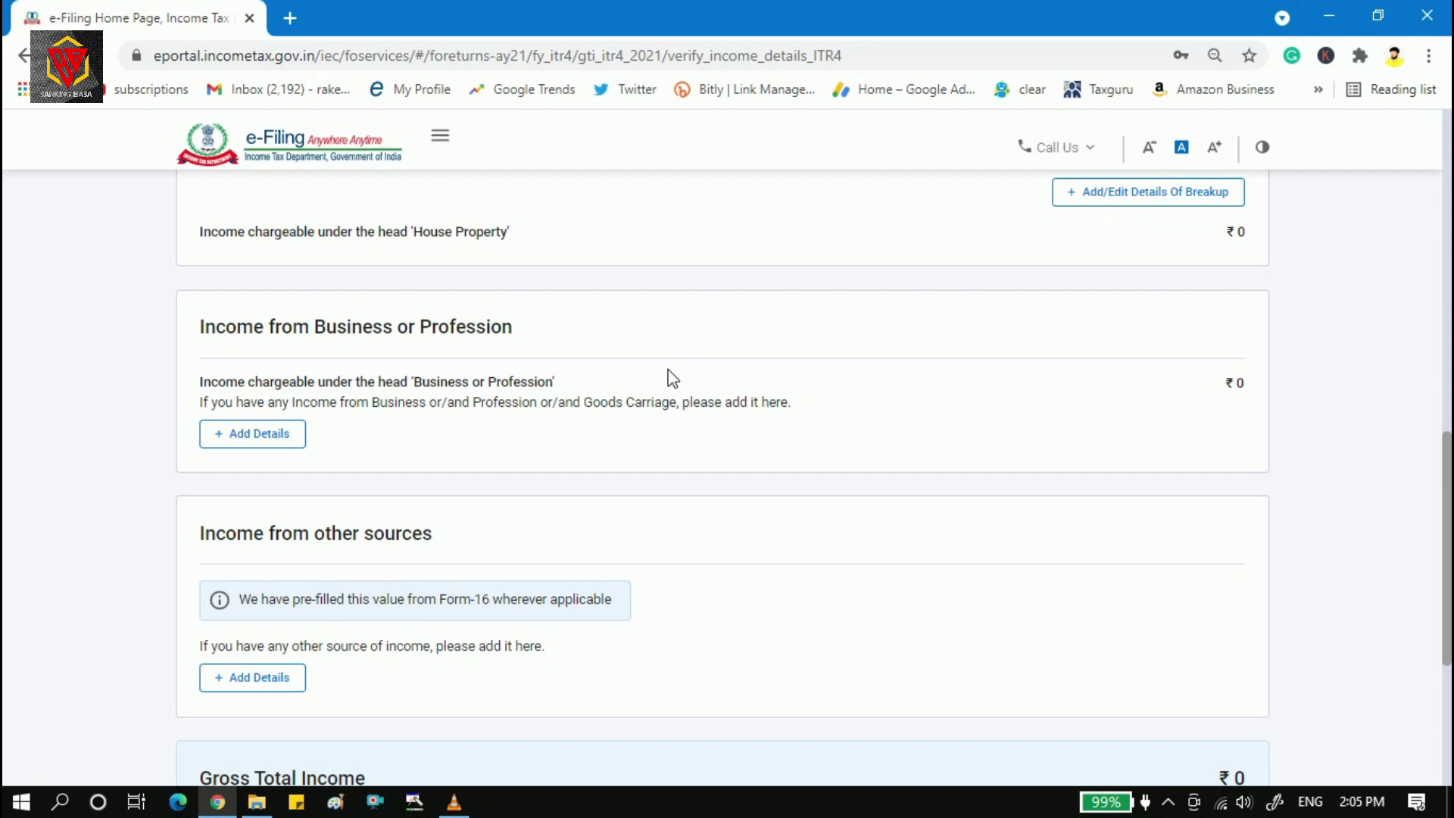
# Open Add Details for business income, preview Profession and Goods Carriage, then return to Section 44AD.
pyautogui.click(292, 439)
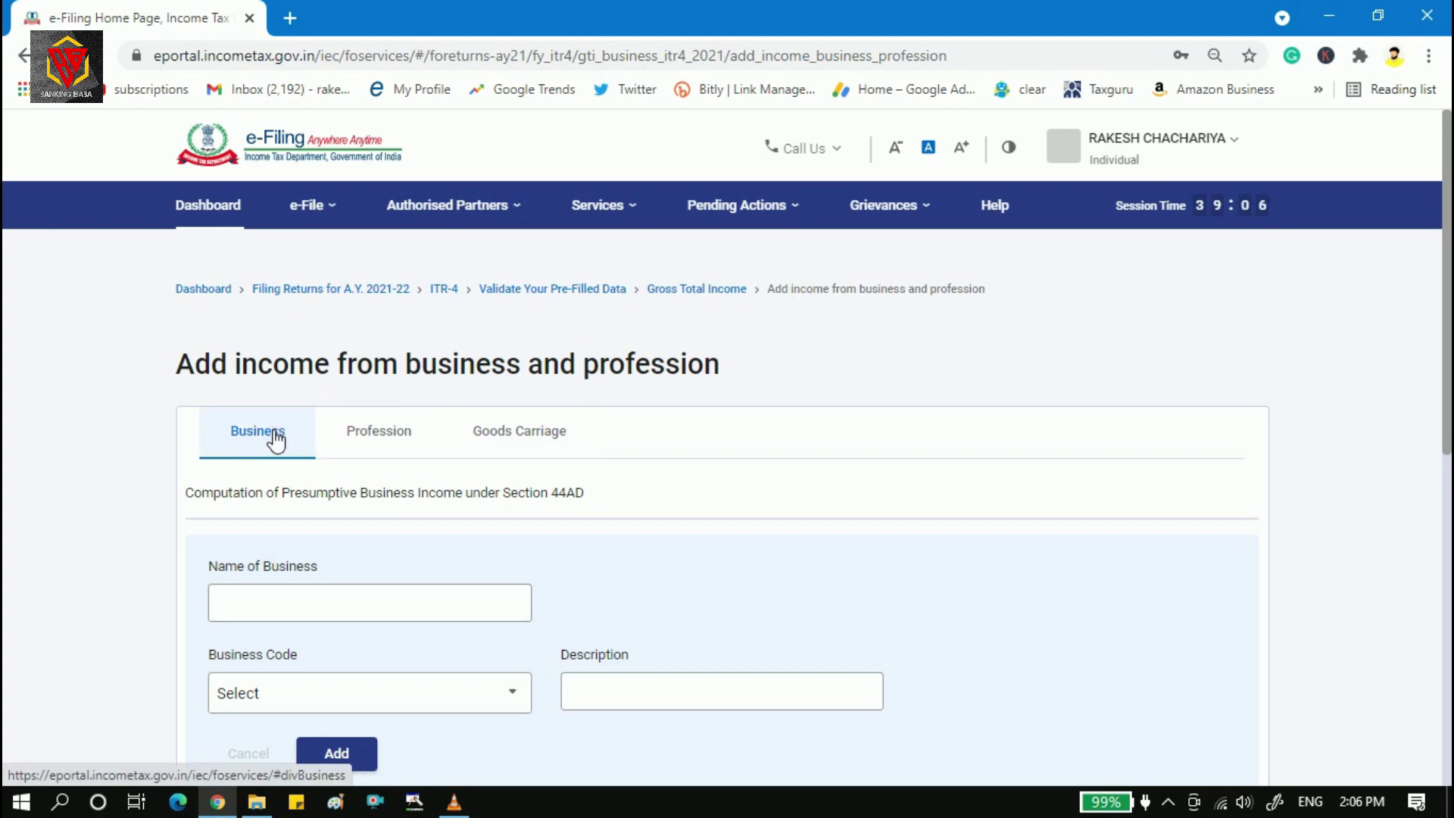
pyautogui.click(509, 449)
pyautogui.click(426, 444)
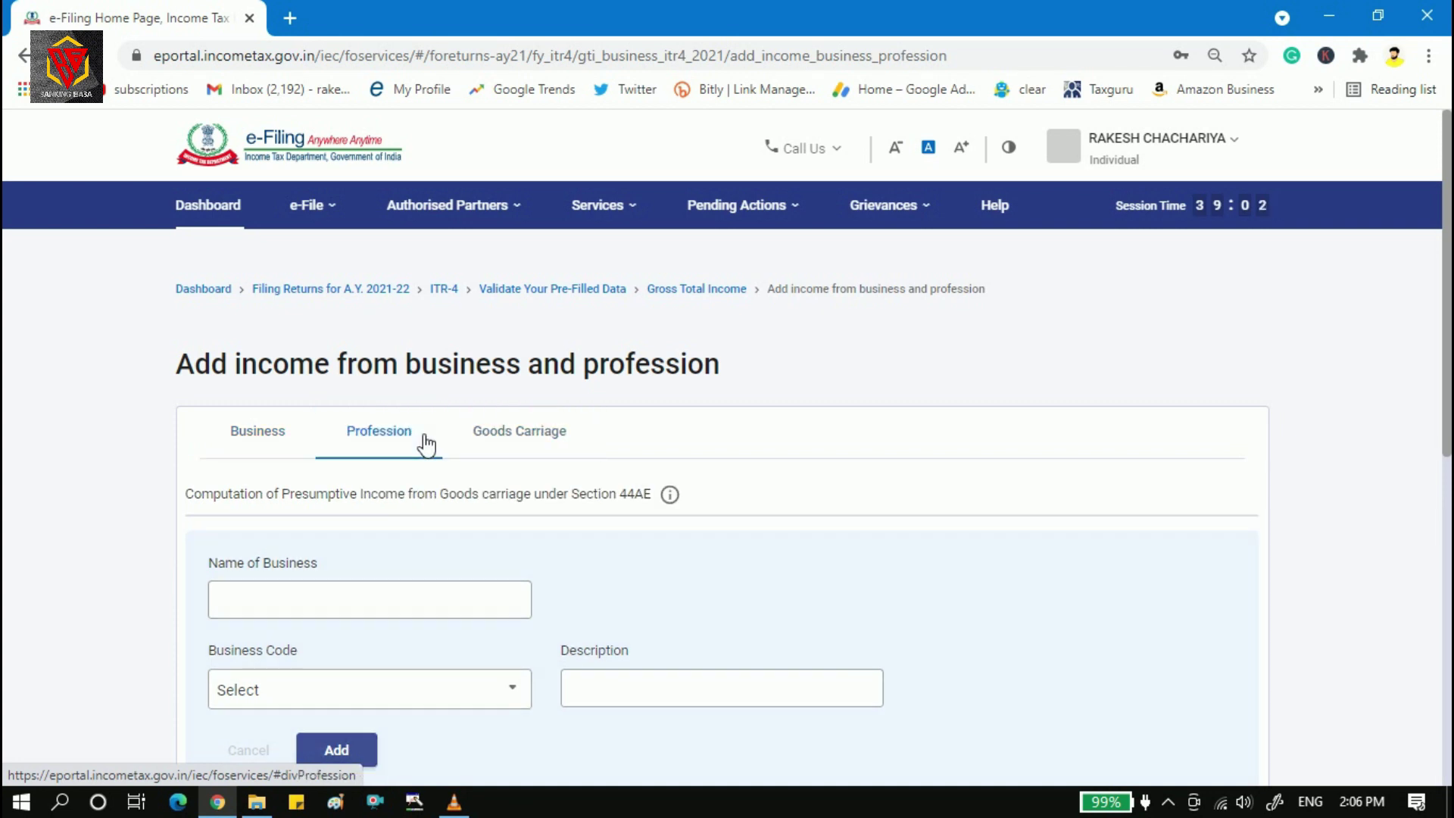
pyautogui.click(257, 445)
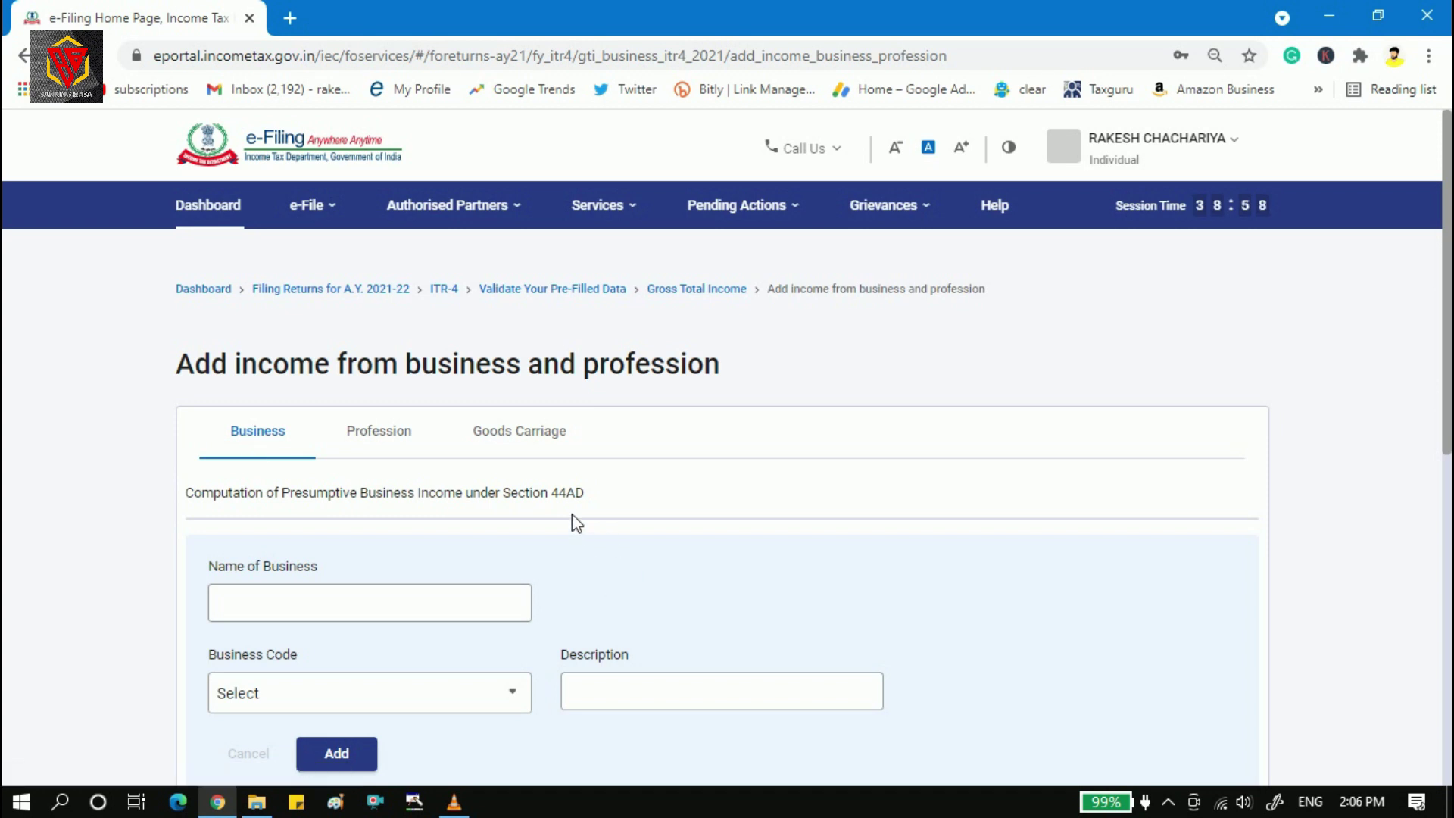
pyautogui.click(411, 447)
pyautogui.click(529, 448)
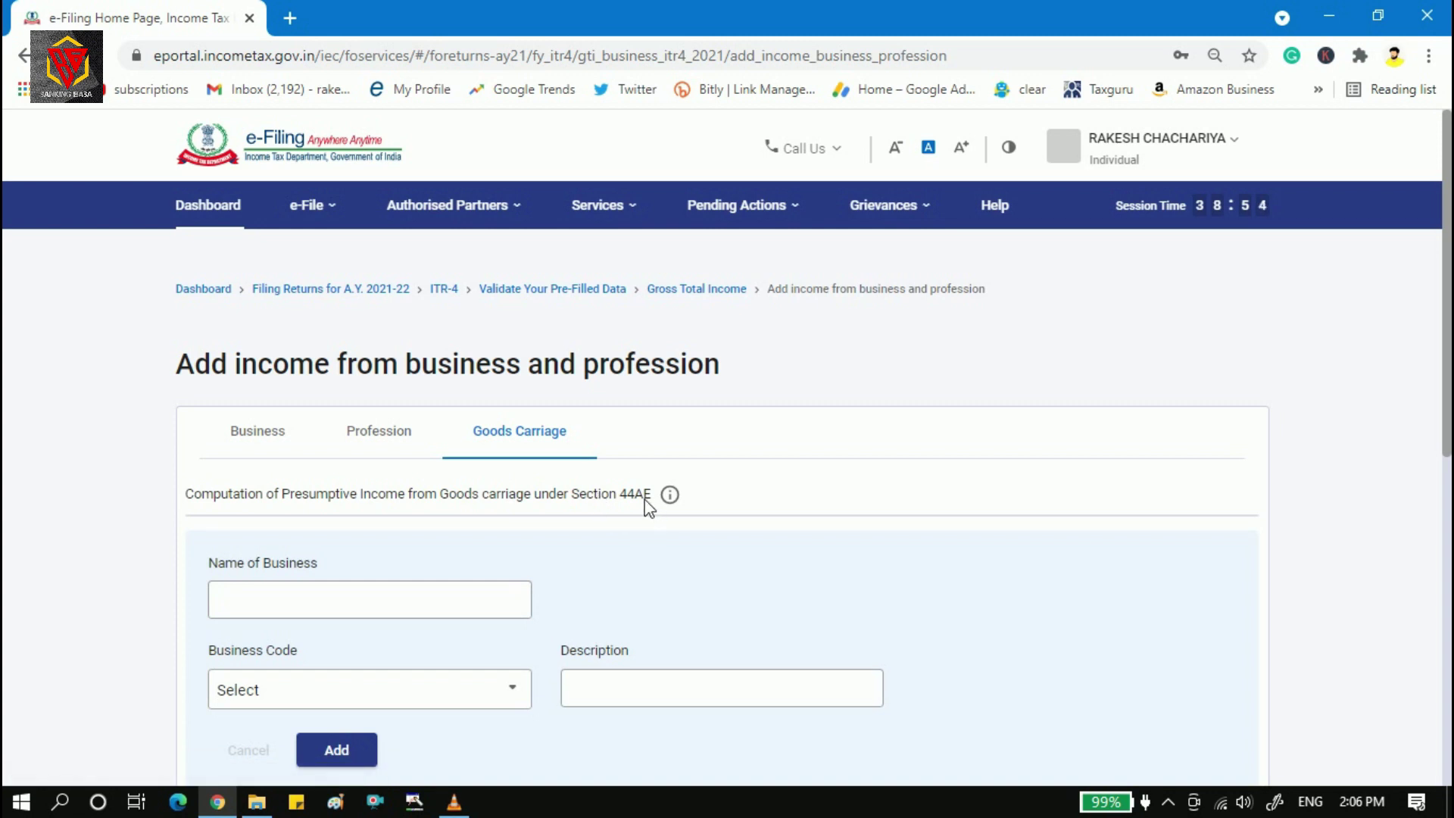
pyautogui.click(217, 437)
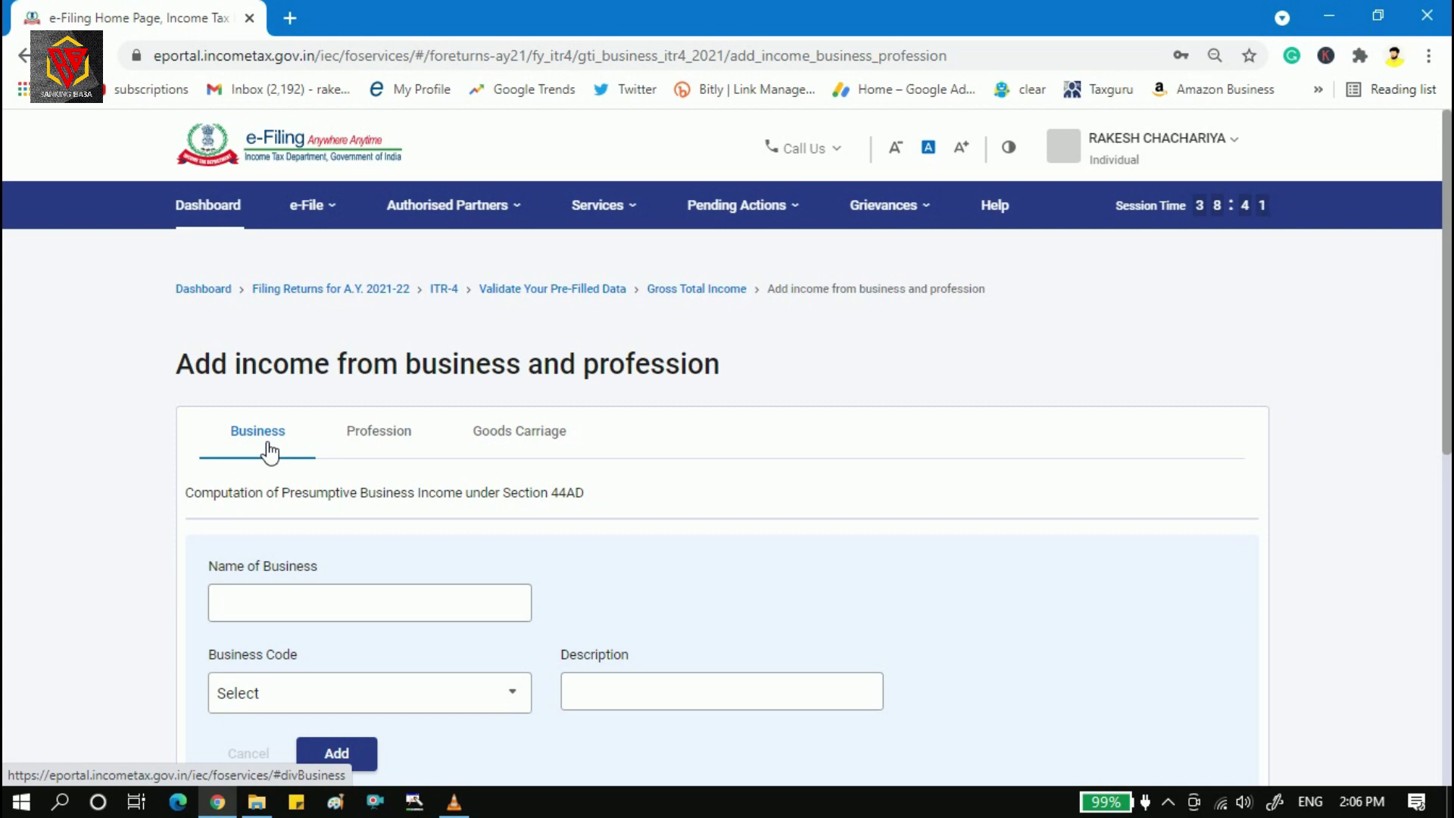
pyautogui.scroll(-2, 314, 360)
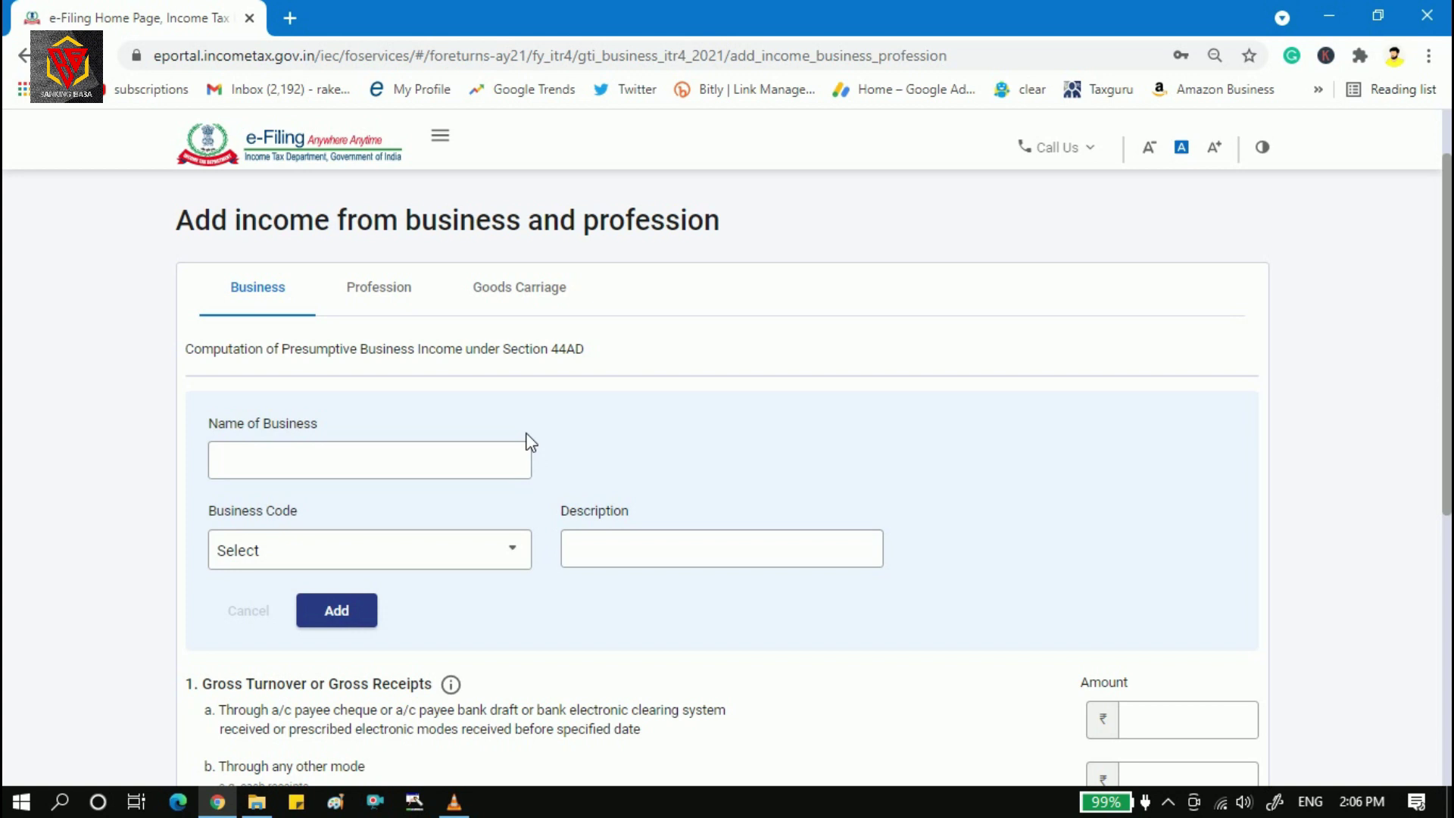
# Enter the proprietor's name as Name of Business and pick code 09018-Wholesale of electronic parts and equipment.
pyautogui.click(323, 464)
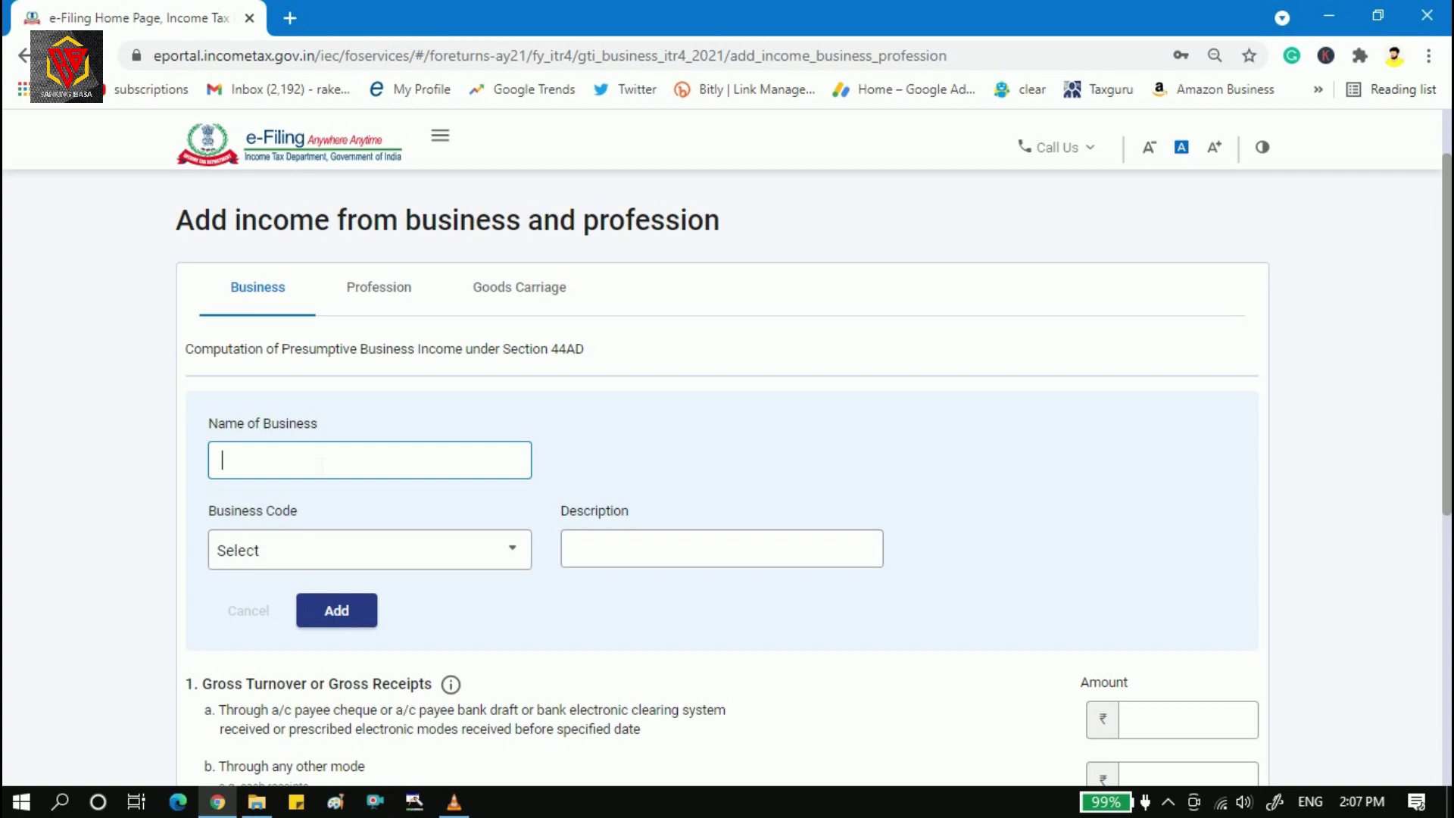
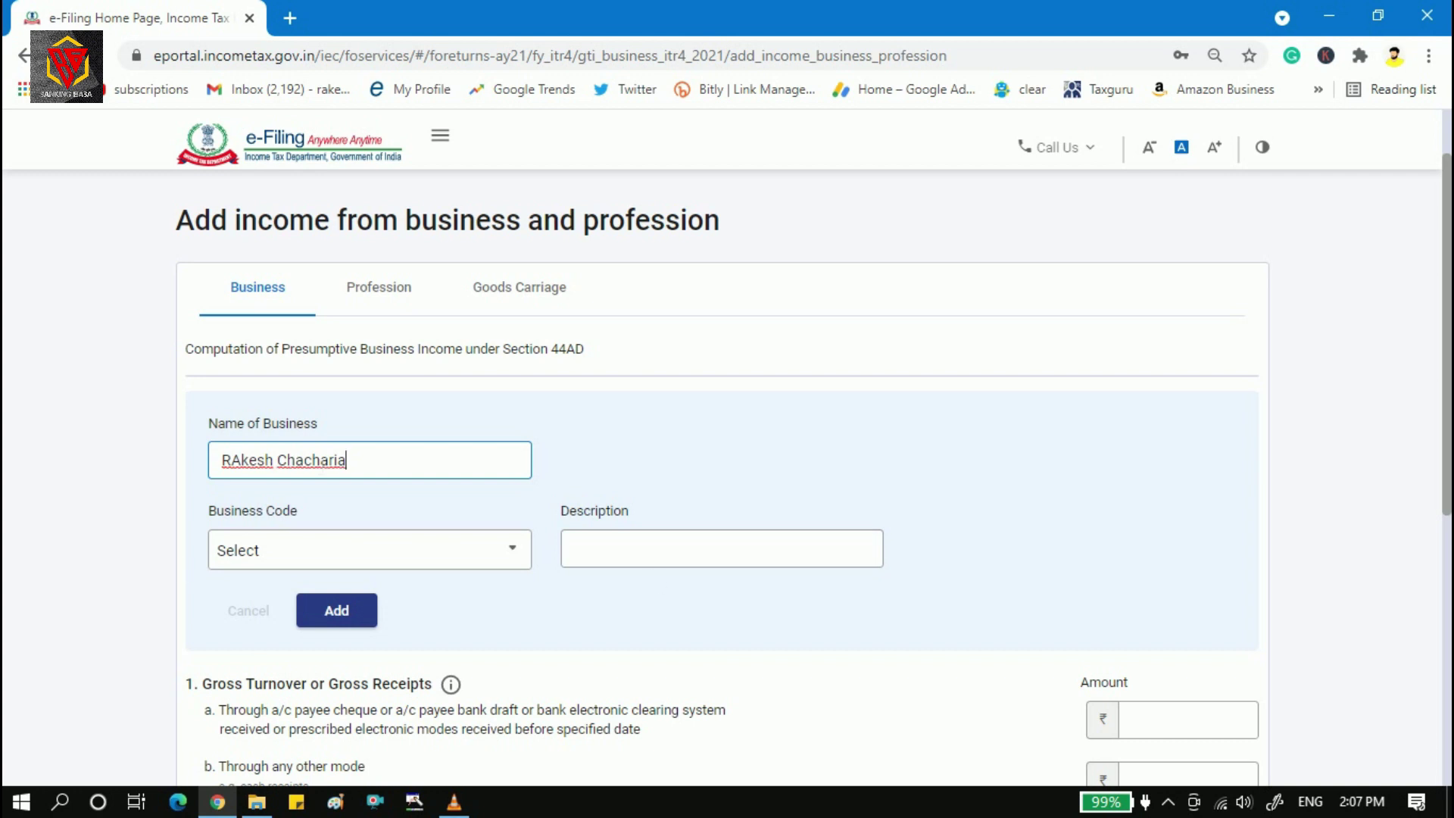
pyautogui.click(504, 557)
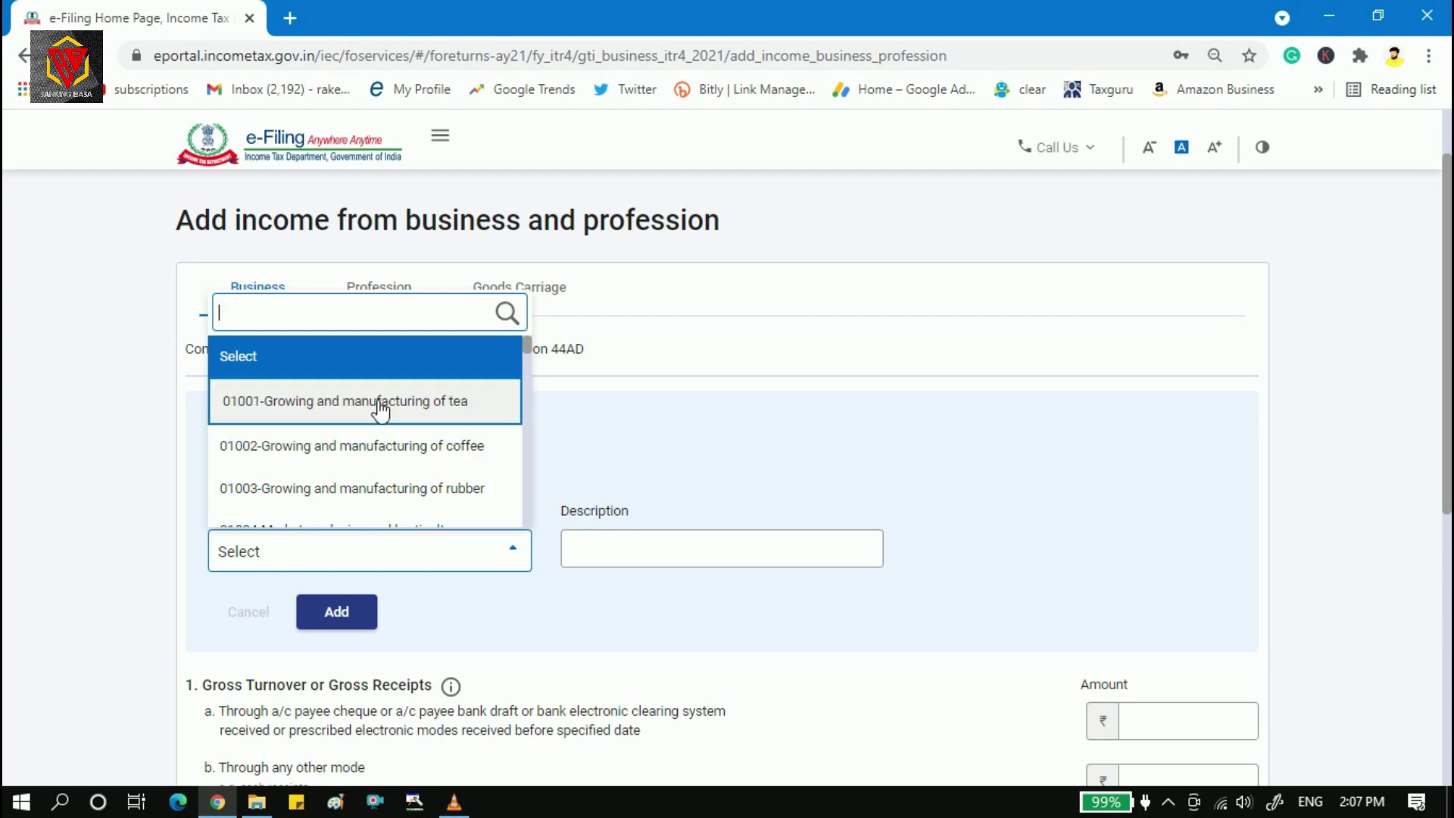
pyautogui.scroll(-3, 530, 347)
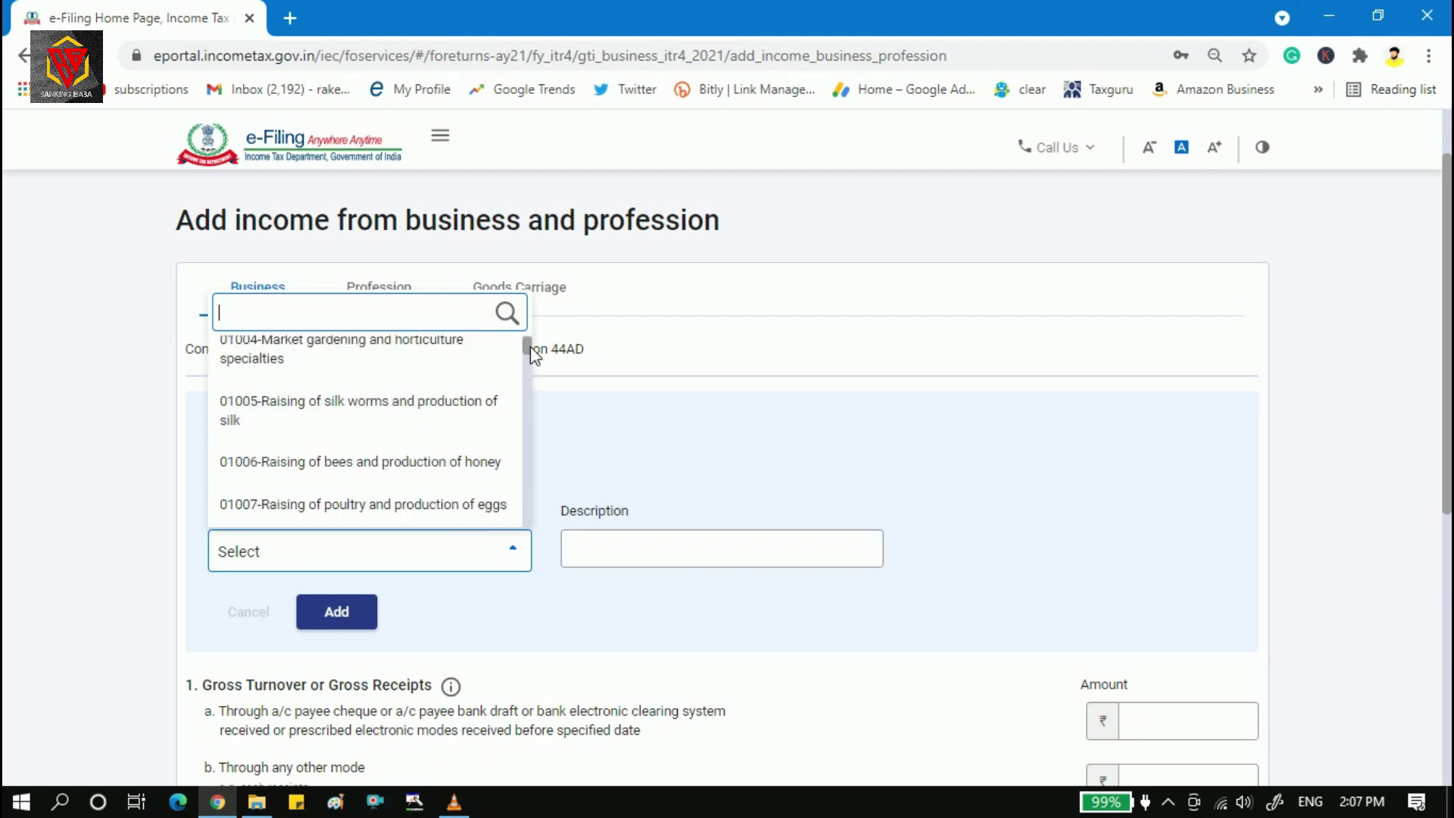
pyautogui.scroll(-3, 530, 347)
pyautogui.moveTo(531, 351); pyautogui.dragTo(530, 359)
pyautogui.moveTo(533, 366); pyautogui.dragTo(514, 502)
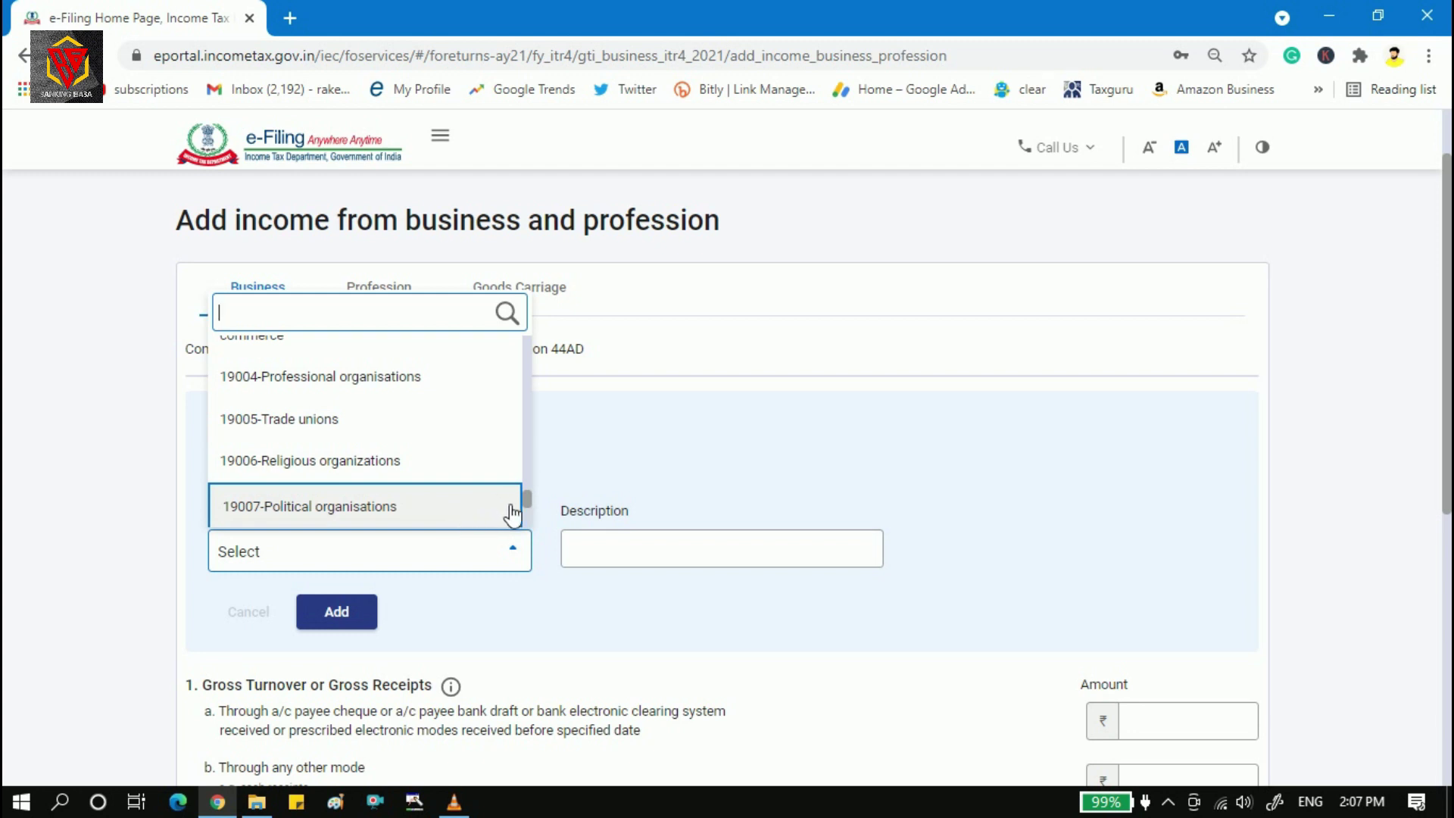
pyautogui.moveTo(528, 496); pyautogui.dragTo(528, 466)
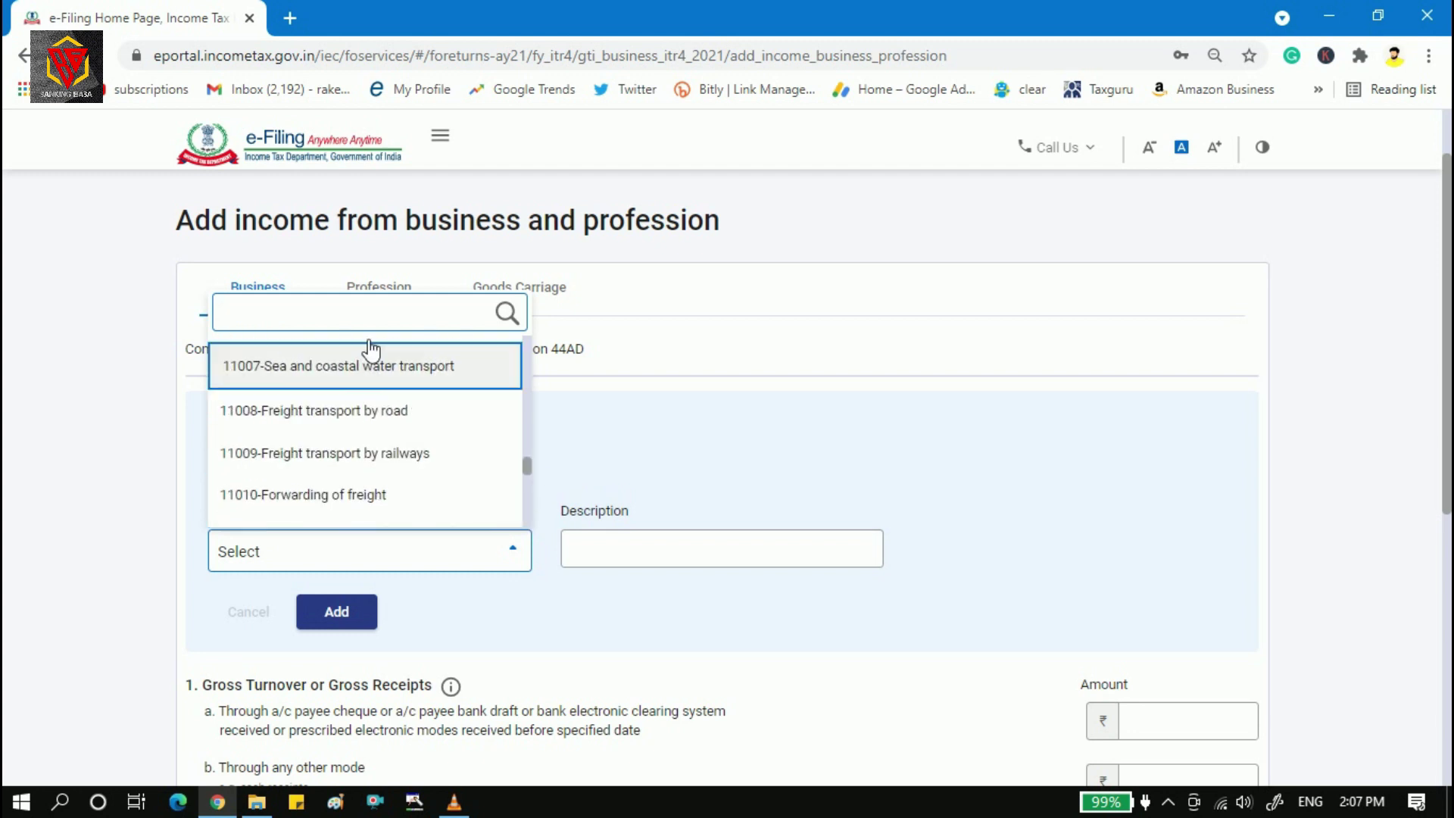
pyautogui.write('electr')
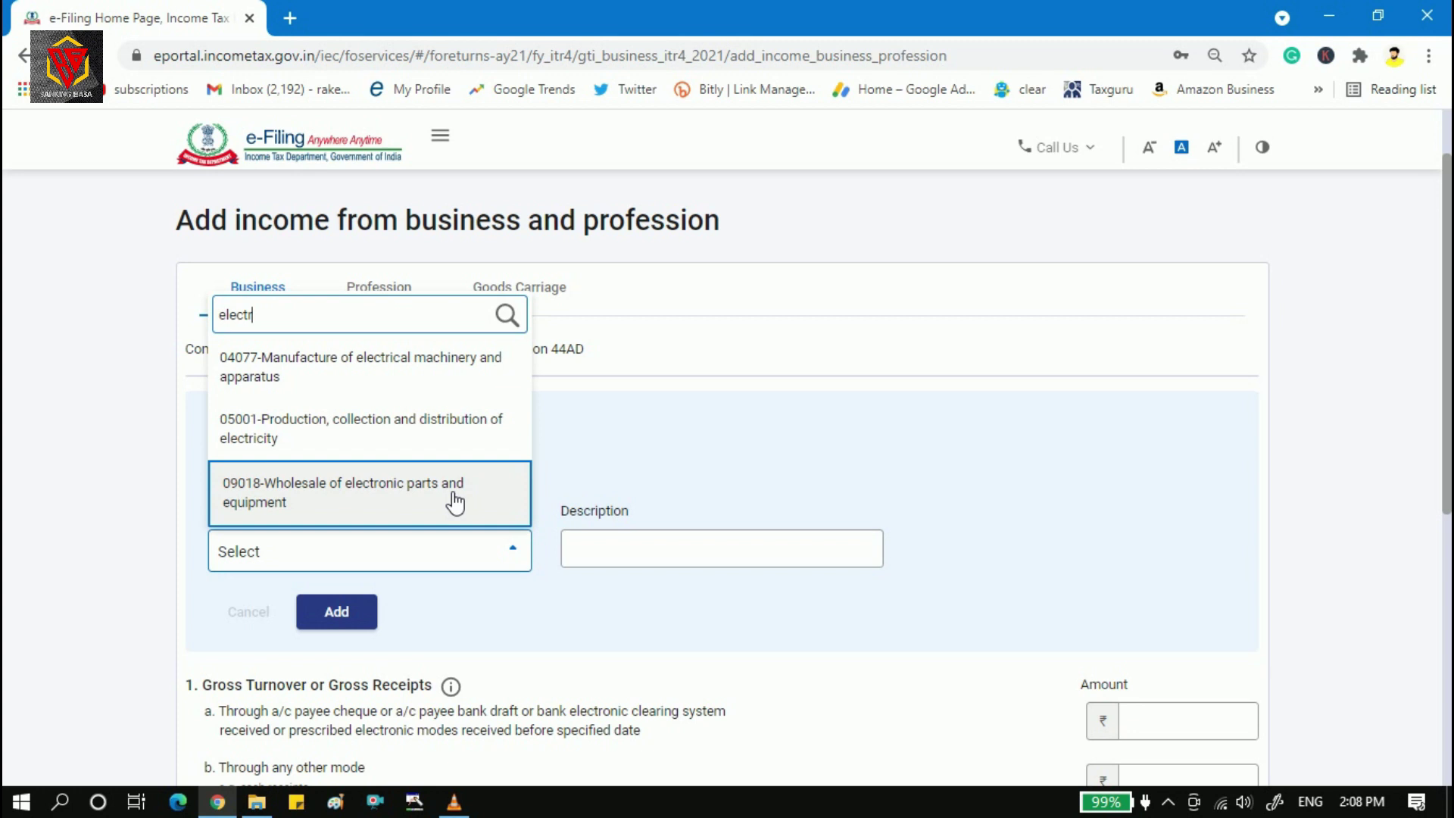
pyautogui.click(397, 502)
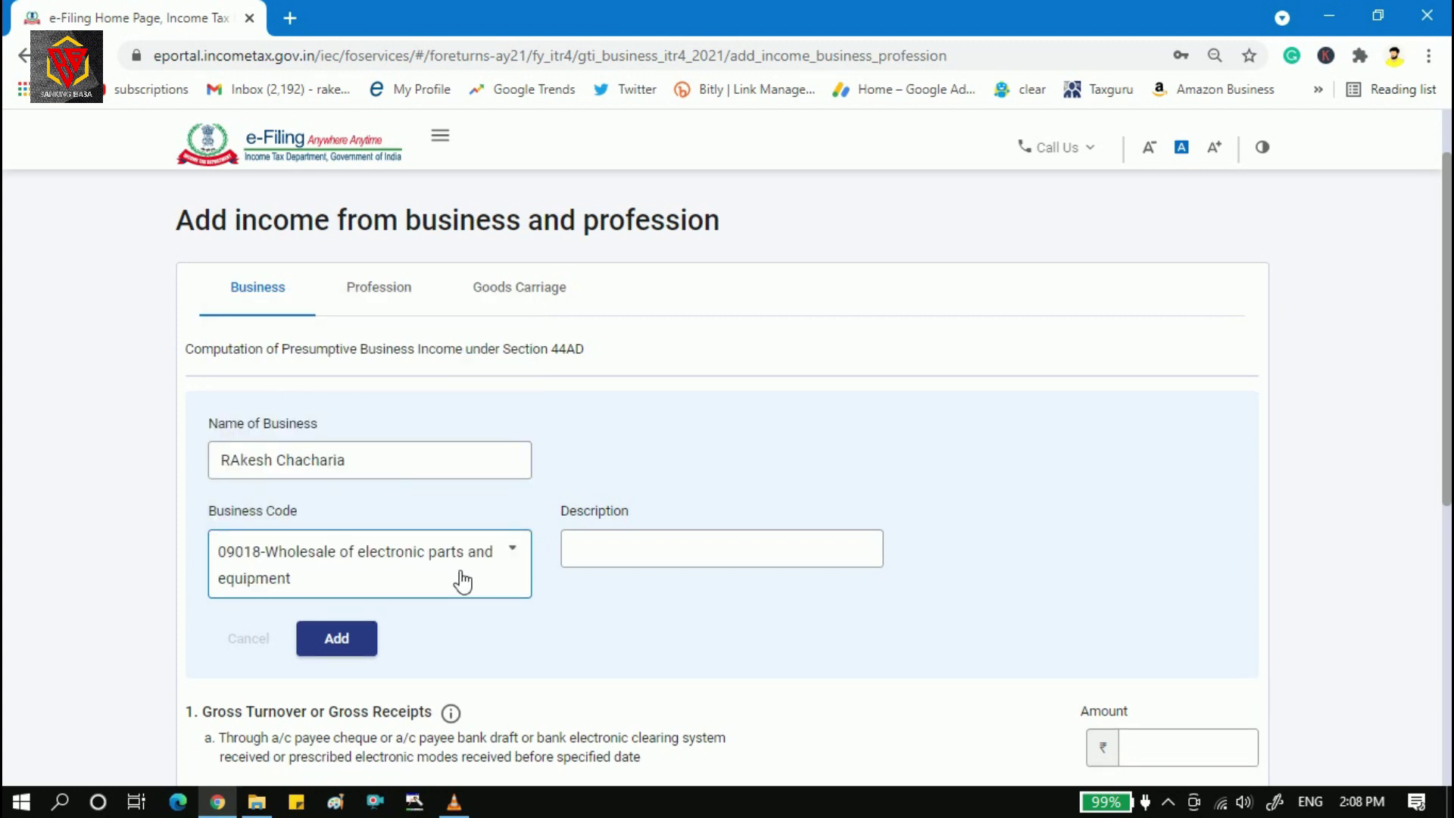
pyautogui.click(728, 539)
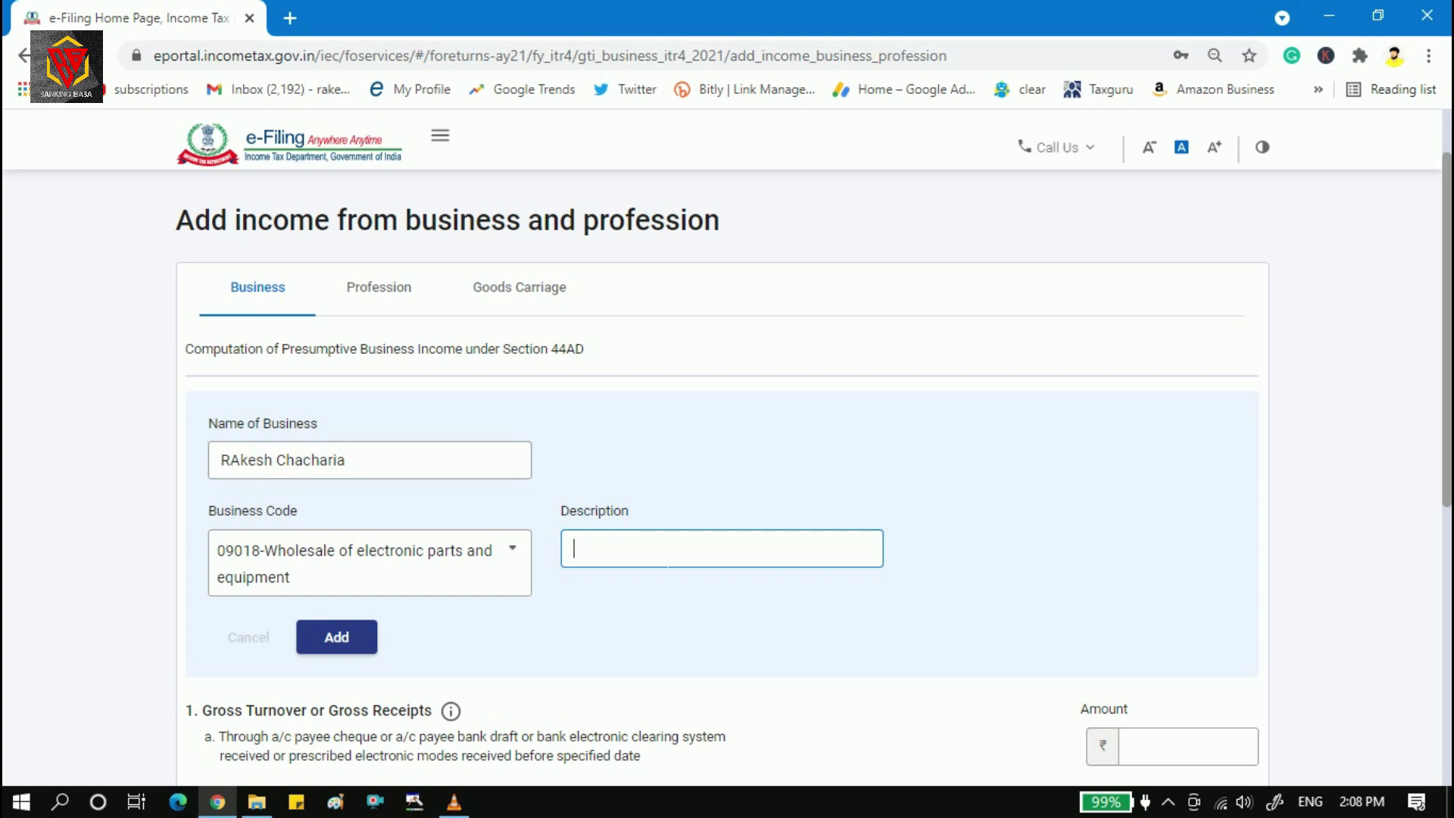
pyautogui.moveTo(1449, 351); pyautogui.dragTo(1450, 481)
# Add the 09018 business row to the 44AD table and select the 2a and 1a amount fields.
pyautogui.click(350, 432)
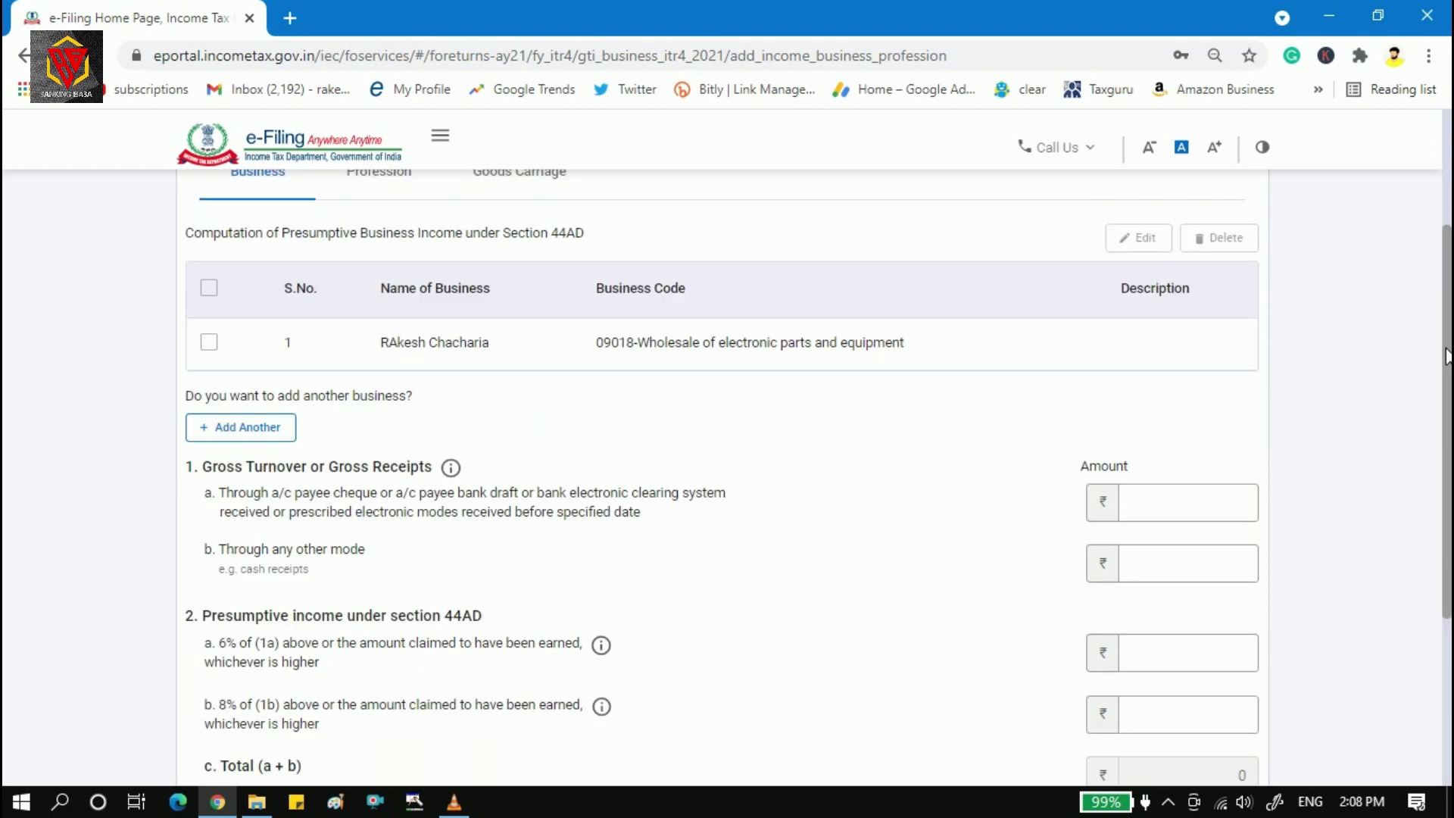
pyautogui.moveTo(1448, 356); pyautogui.dragTo(1447, 349)
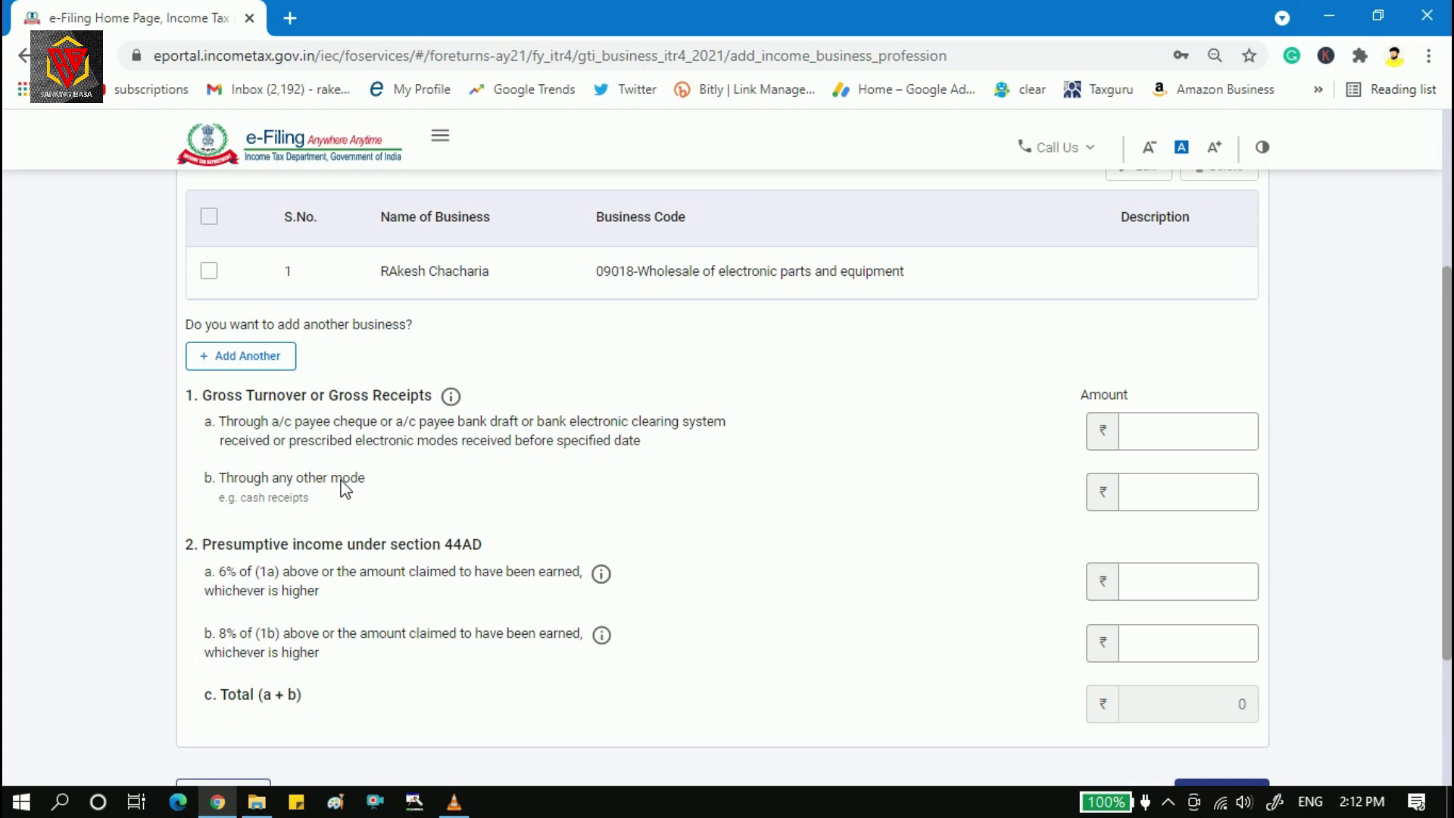
pyautogui.click(1170, 597)
pyautogui.click(1201, 433)
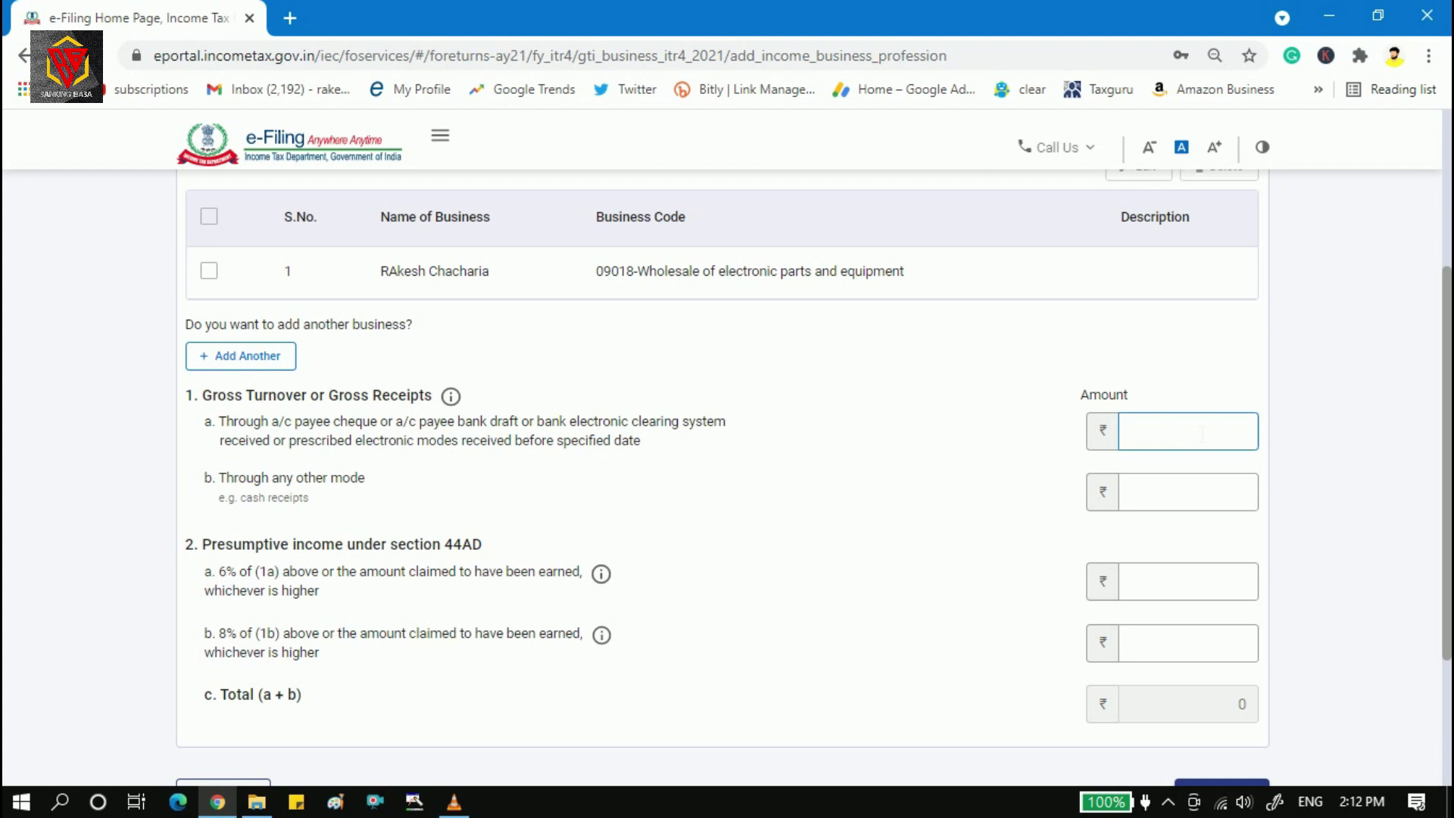
# Enter gross turnover of 35,00,000 via other modes and 15,00,000 via banking channels.
pyautogui.click(1214, 504)
pyautogui.write('35,00,0')
pyautogui.write('00000')
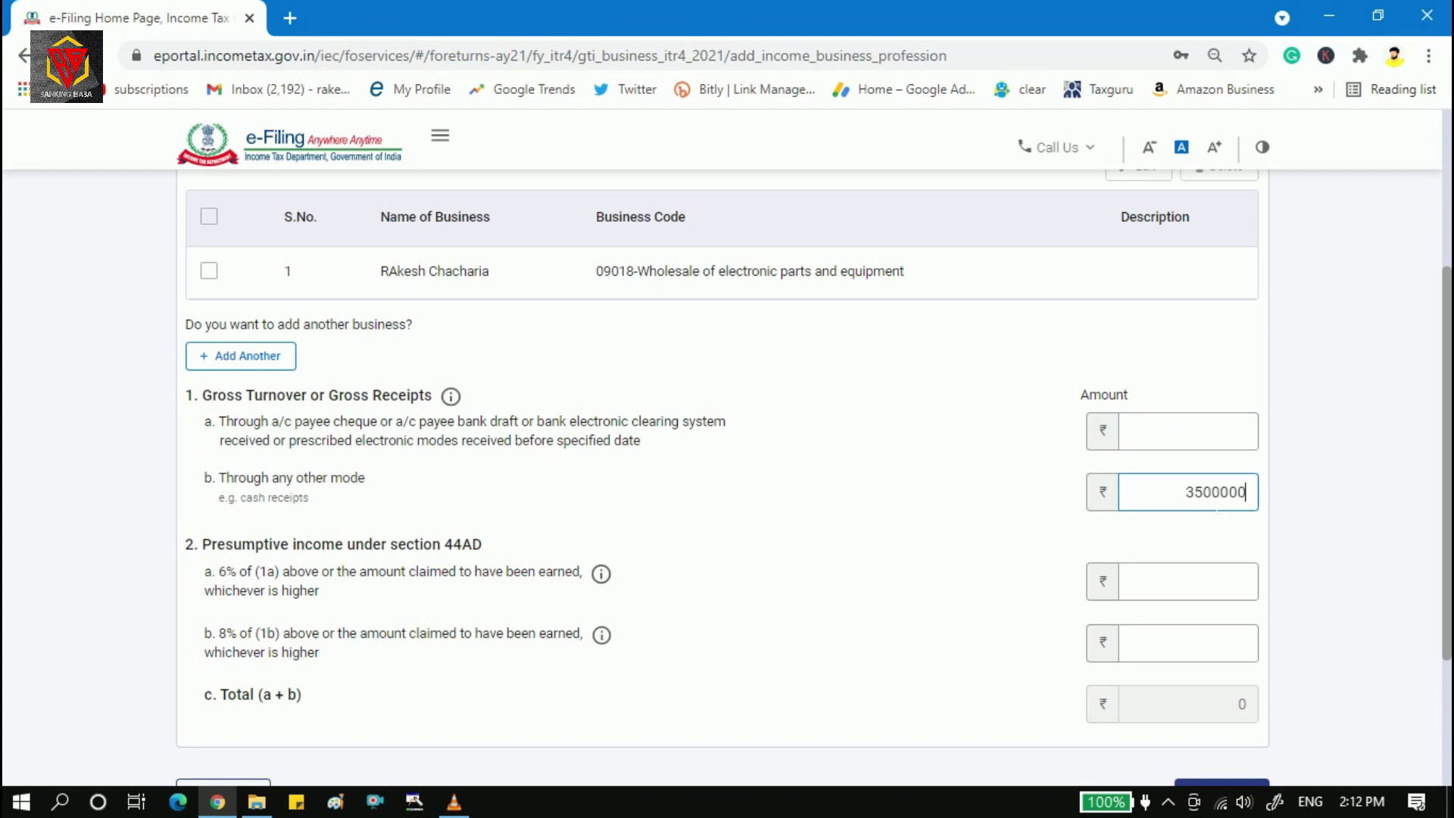
pyautogui.click(1219, 440)
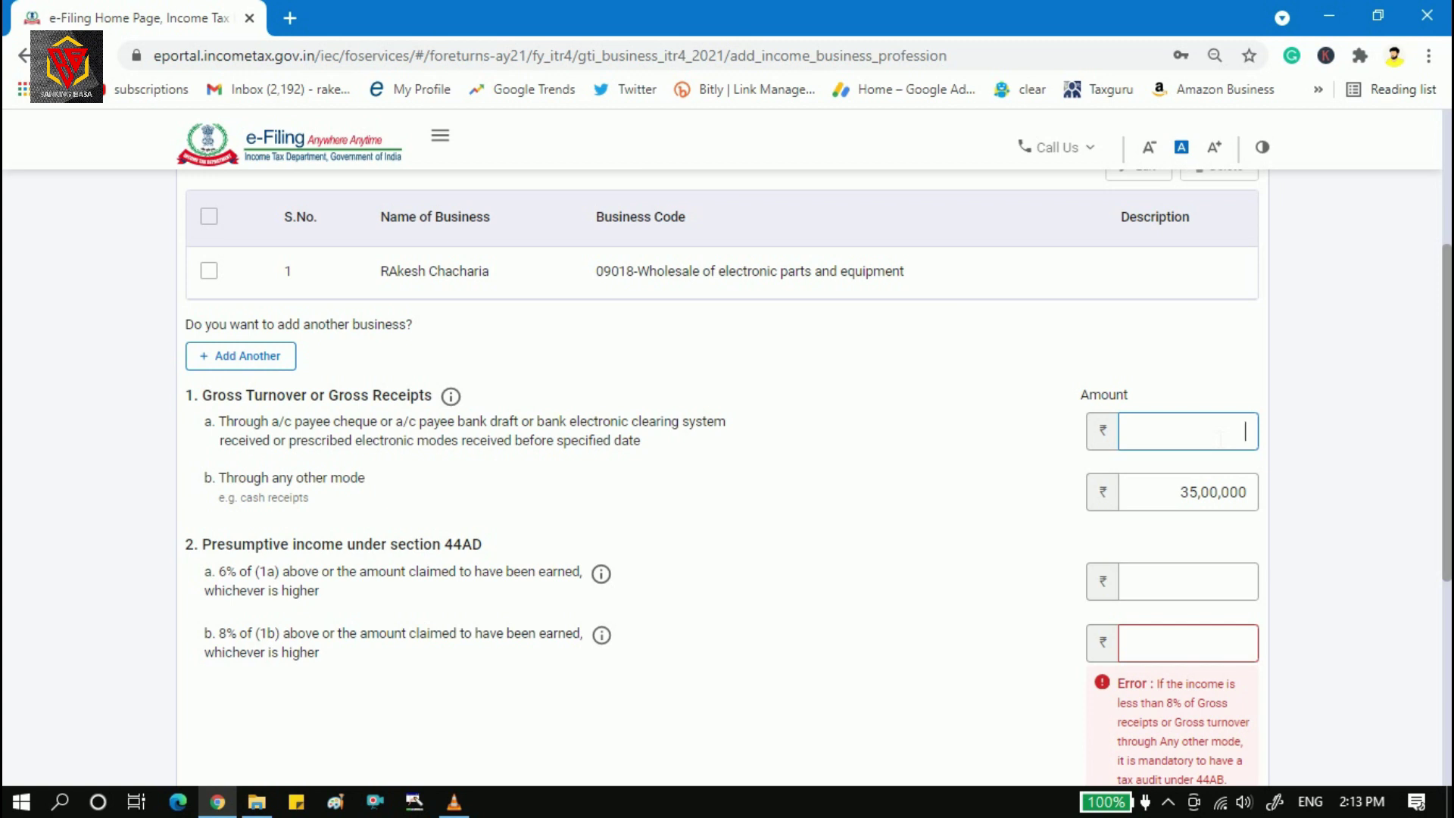
pyautogui.write('1500000')
pyautogui.click(1066, 552)
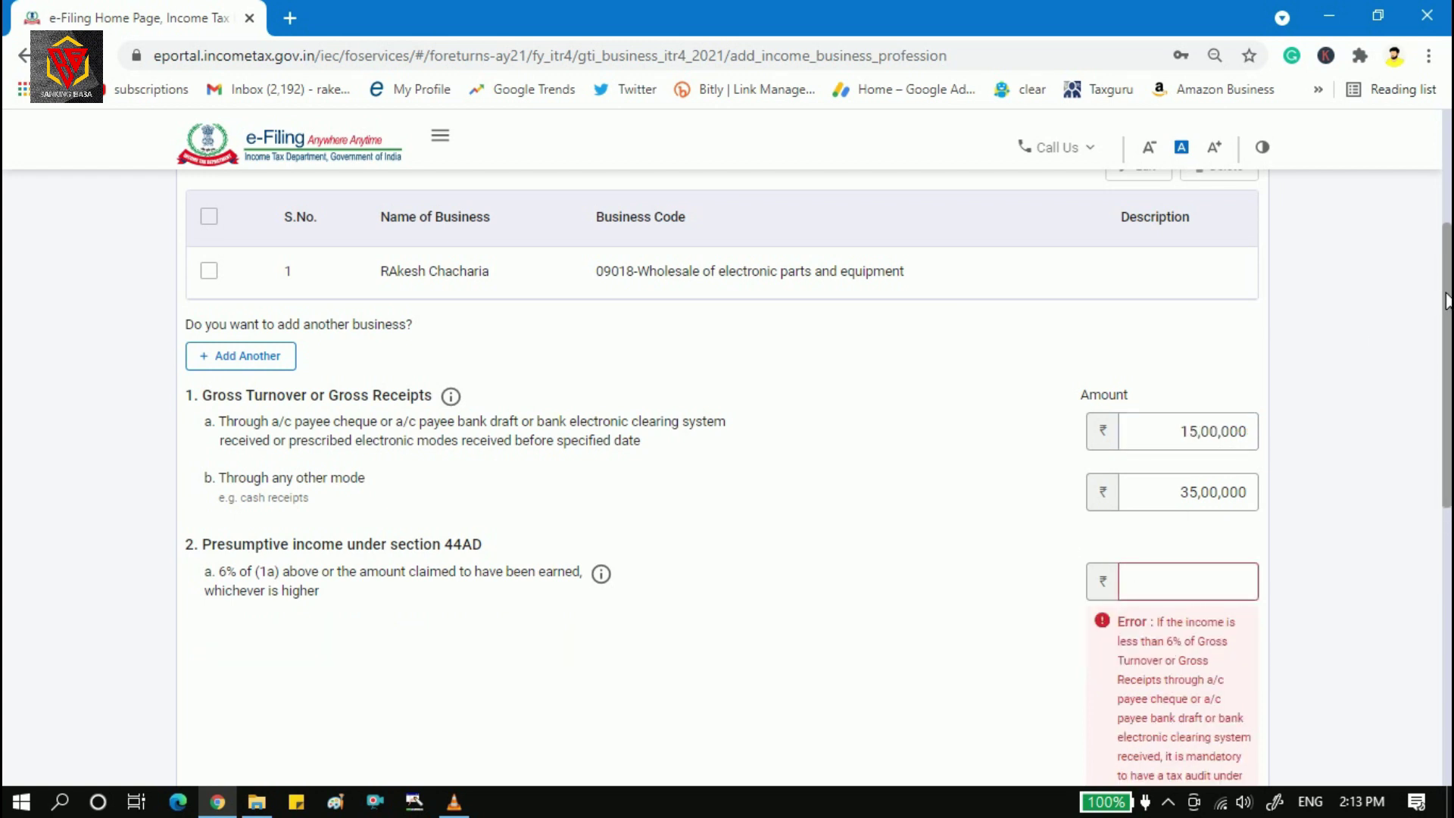
pyautogui.moveTo(1448, 299); pyautogui.dragTo(1448, 316)
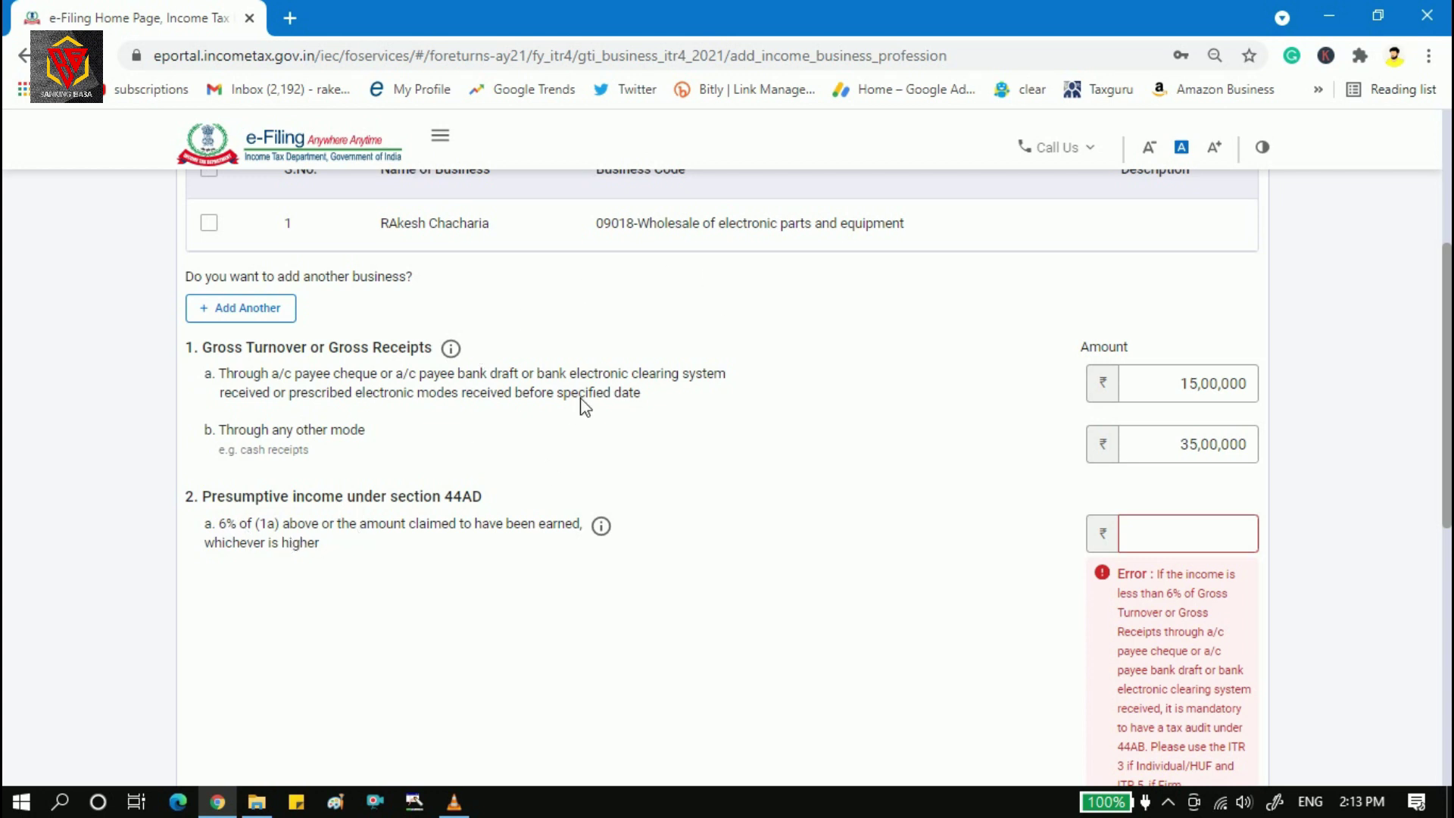
pyautogui.click(1203, 395)
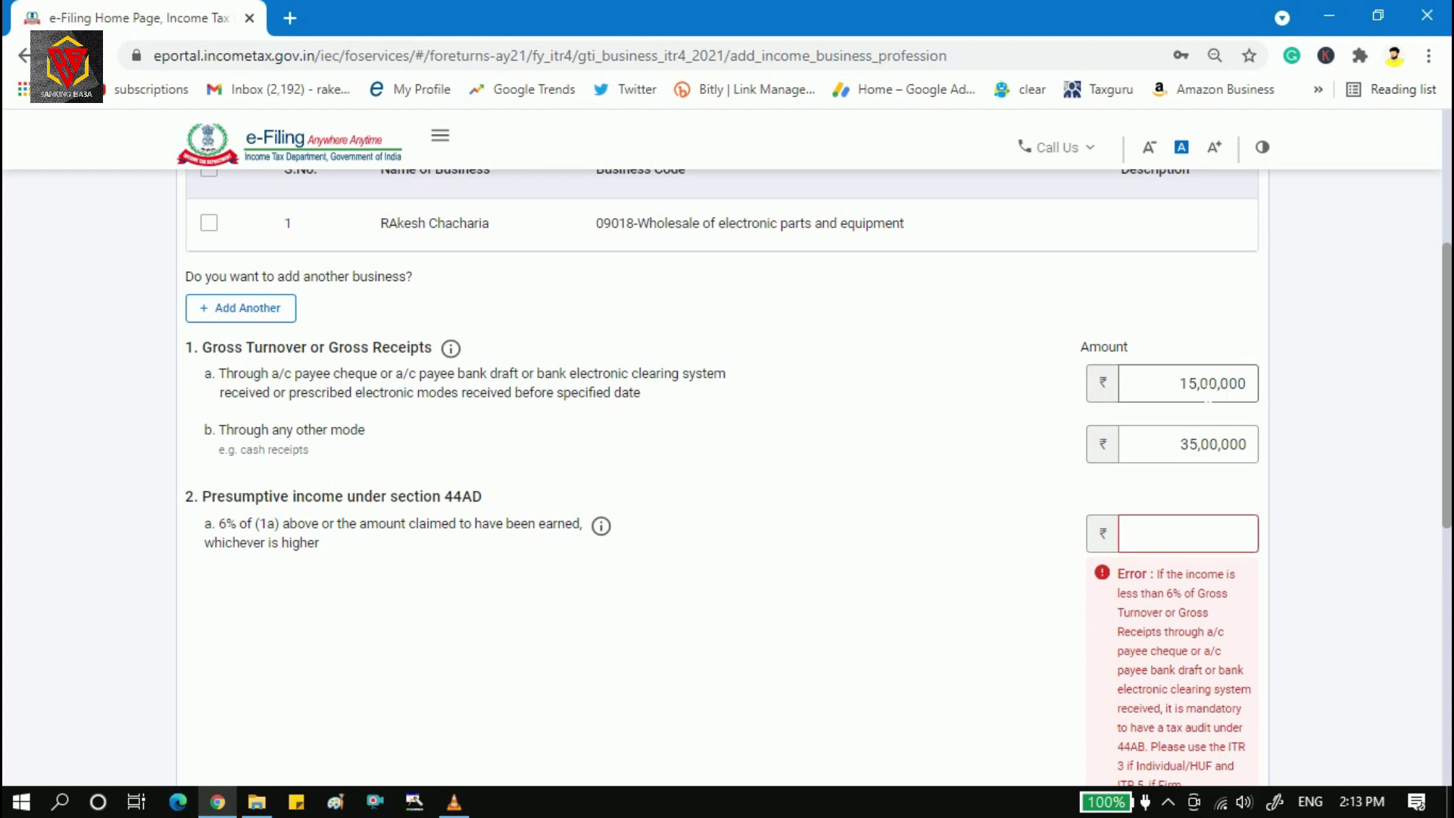
# Set the 6% presumptive income in 2a to 92,000, replacing earlier 90,000 and 89,000 entries.
pyautogui.moveTo(1183, 388); pyautogui.dragTo(1257, 383)
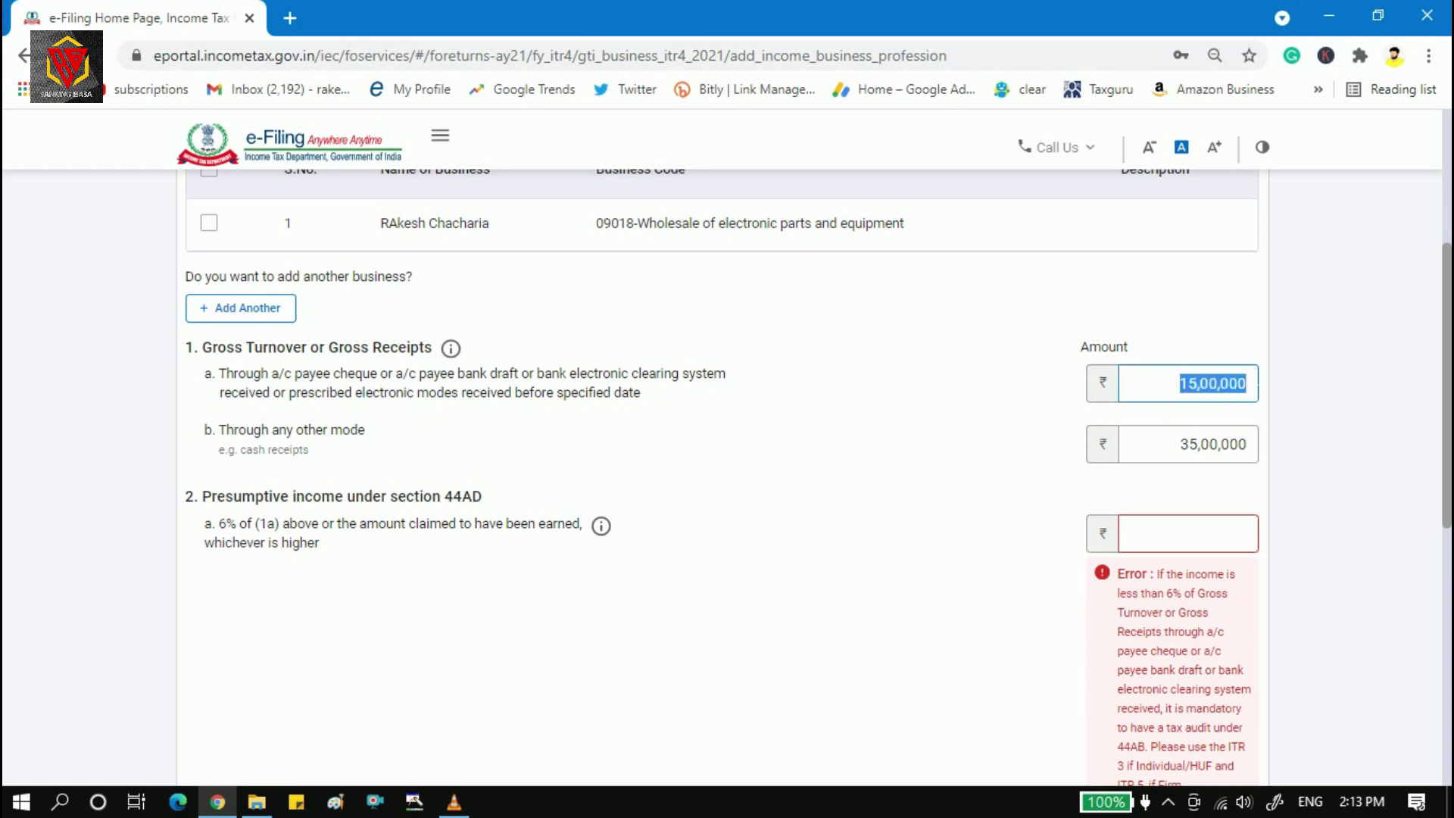
pyautogui.click(1210, 534)
pyautogui.write('90000')
pyautogui.click(1003, 578)
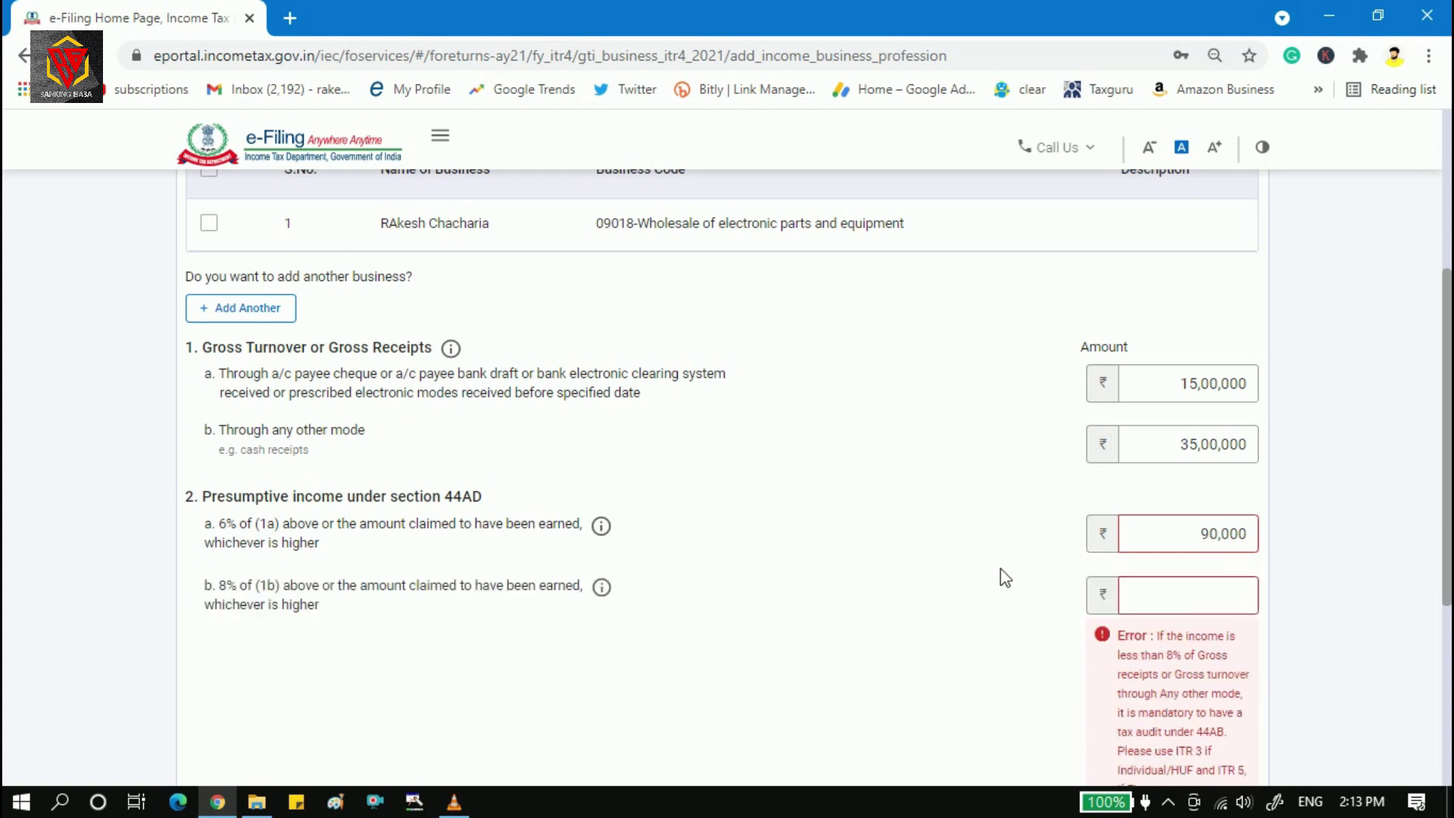
pyautogui.moveTo(1199, 534); pyautogui.dragTo(1273, 539)
pyautogui.write('89000')
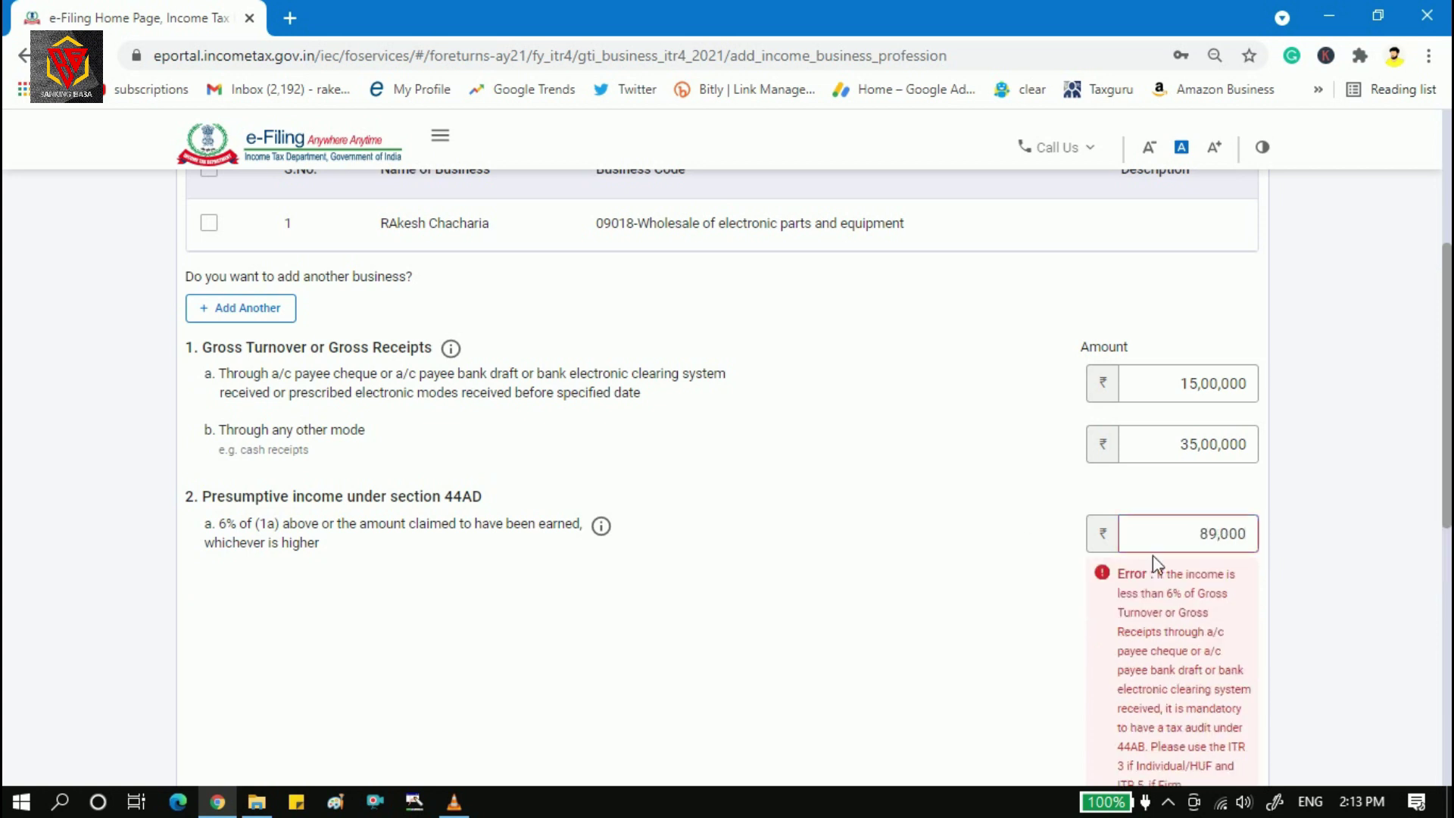
pyautogui.moveTo(1199, 533); pyautogui.dragTo(1250, 534)
pyautogui.press('BackSpace')
pyautogui.write('92000')
pyautogui.click(1090, 503)
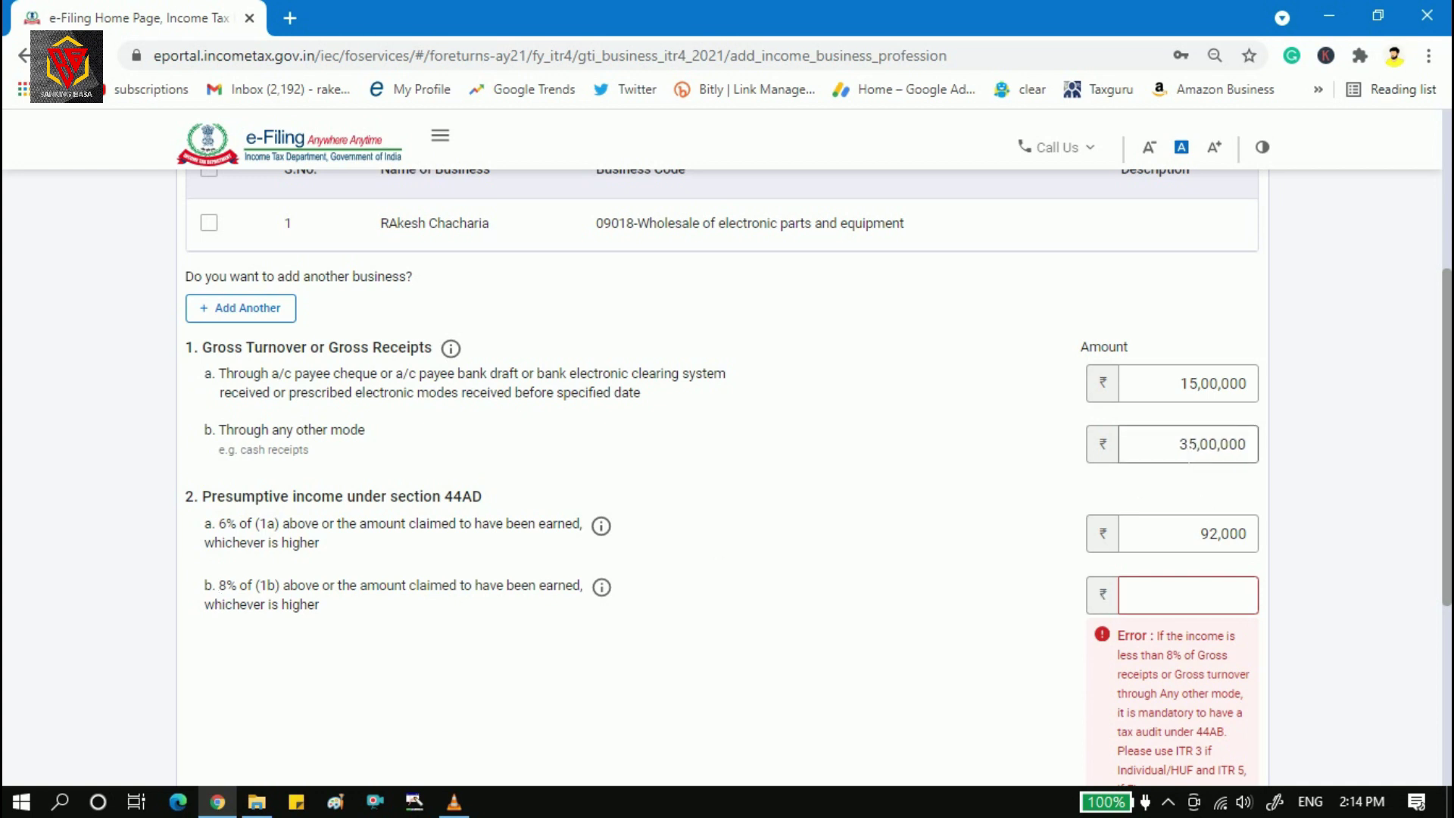
pyautogui.press('XF86Calculator')
pyautogui.write('35')
pyautogui.press('*')
pyautogui.write('8')
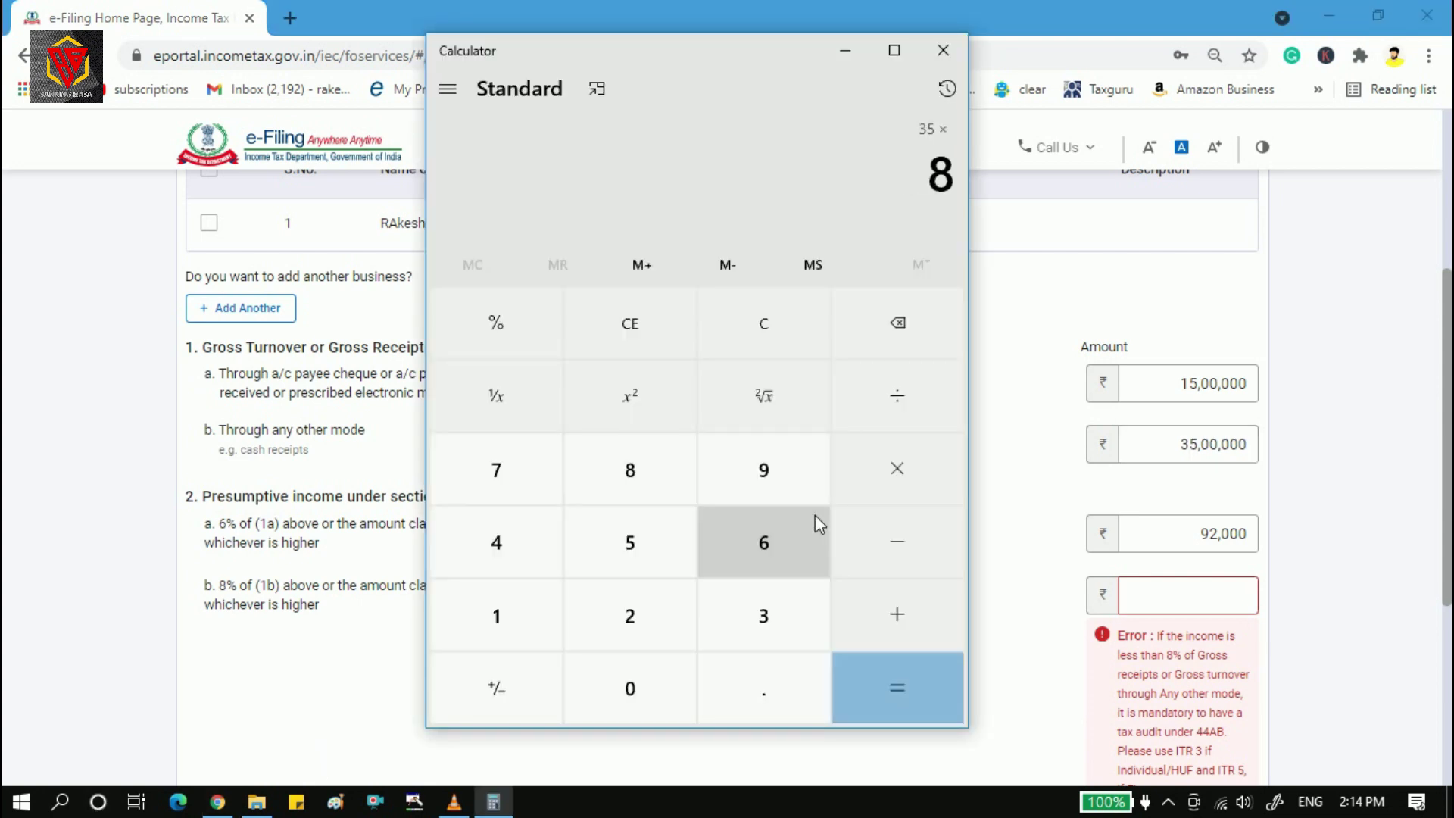
pyautogui.press('Return')
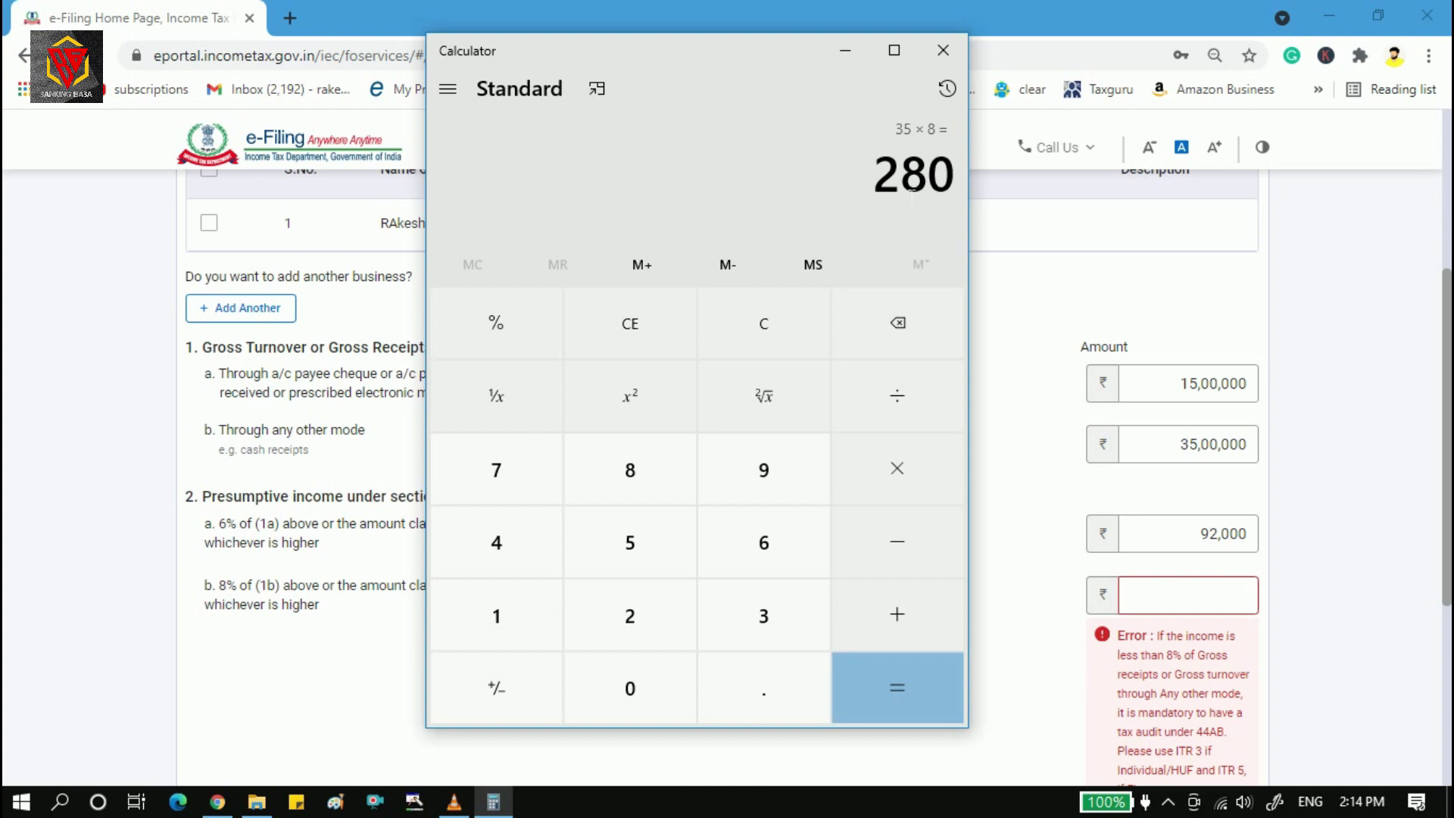
pyautogui.click(943, 50)
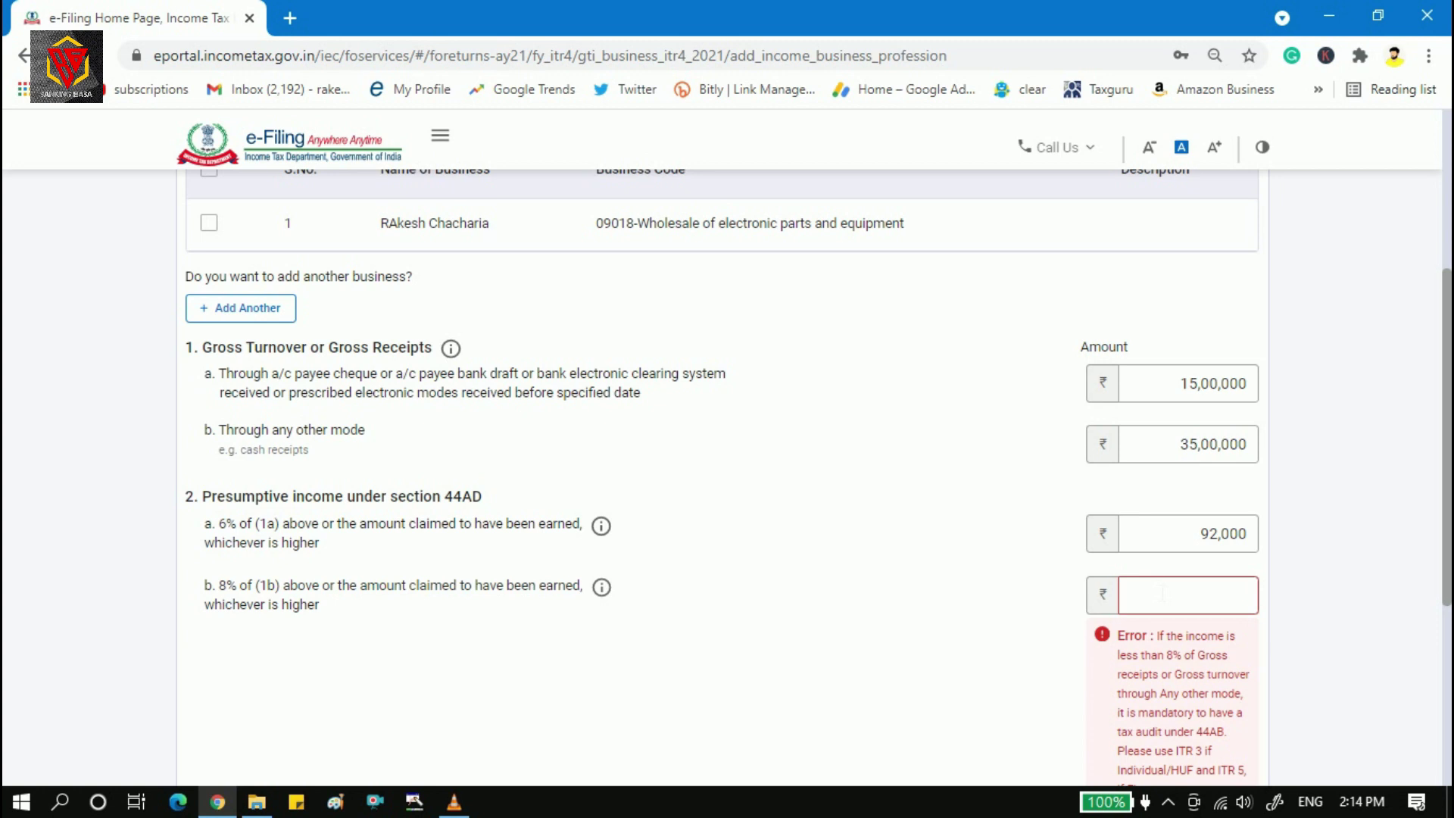
# Replace 2,50,000 with 2,80,000 in item 2b, making Total (a + b) 3,72,000.
pyautogui.write('250000')
pyautogui.click(1007, 596)
pyautogui.moveTo(1186, 595); pyautogui.dragTo(1250, 595)
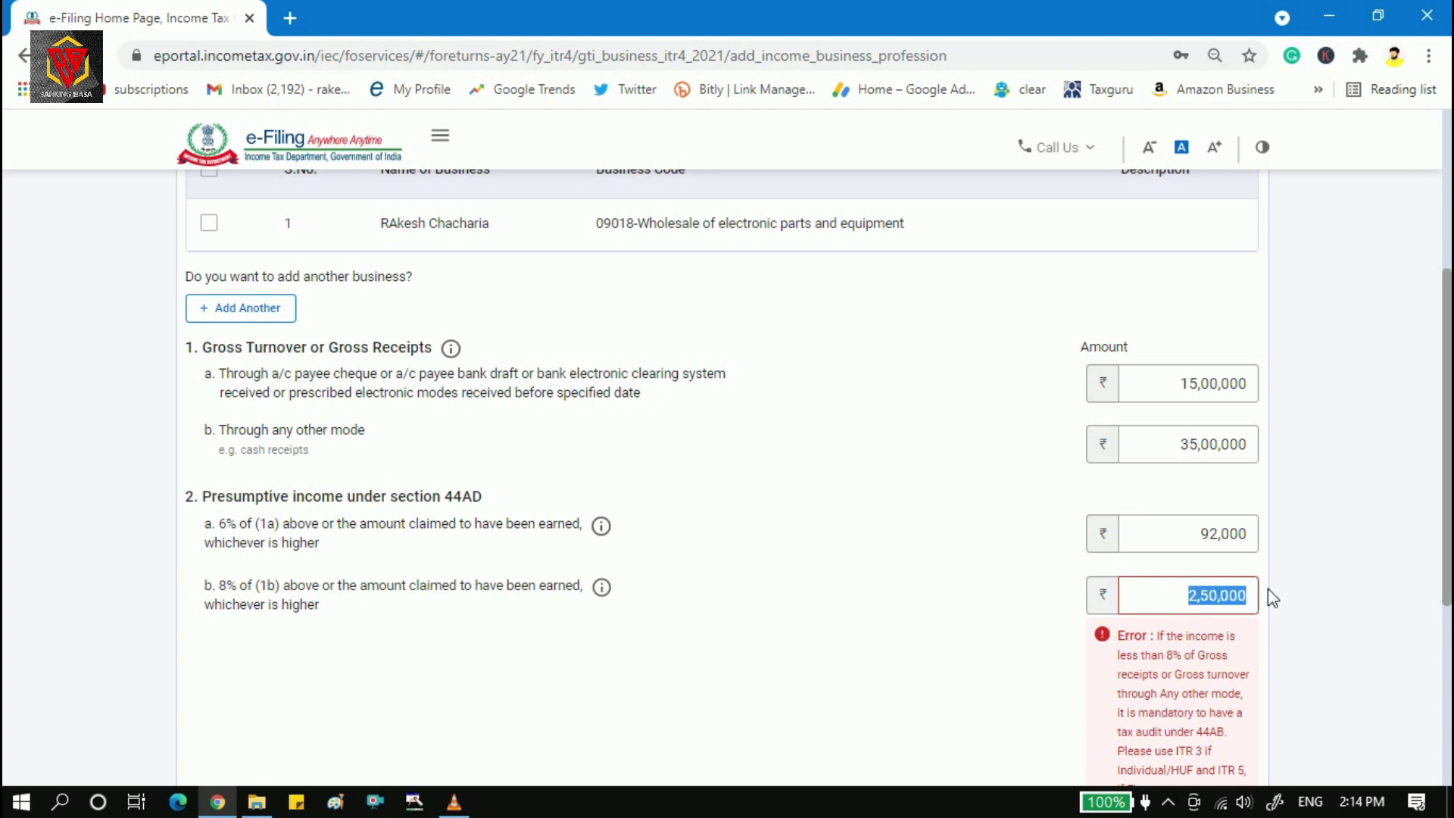
pyautogui.write('280000')
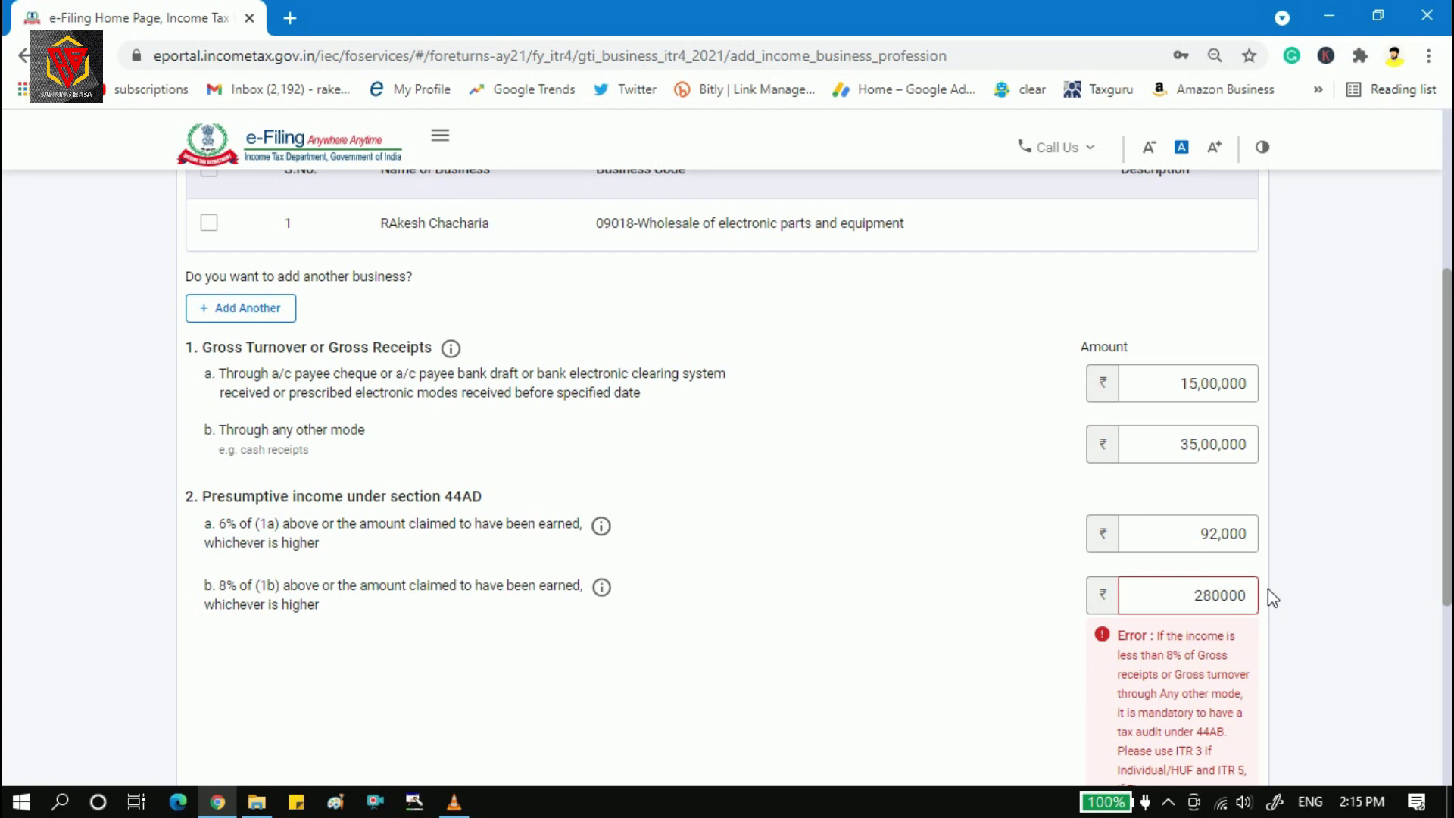
pyautogui.click(969, 603)
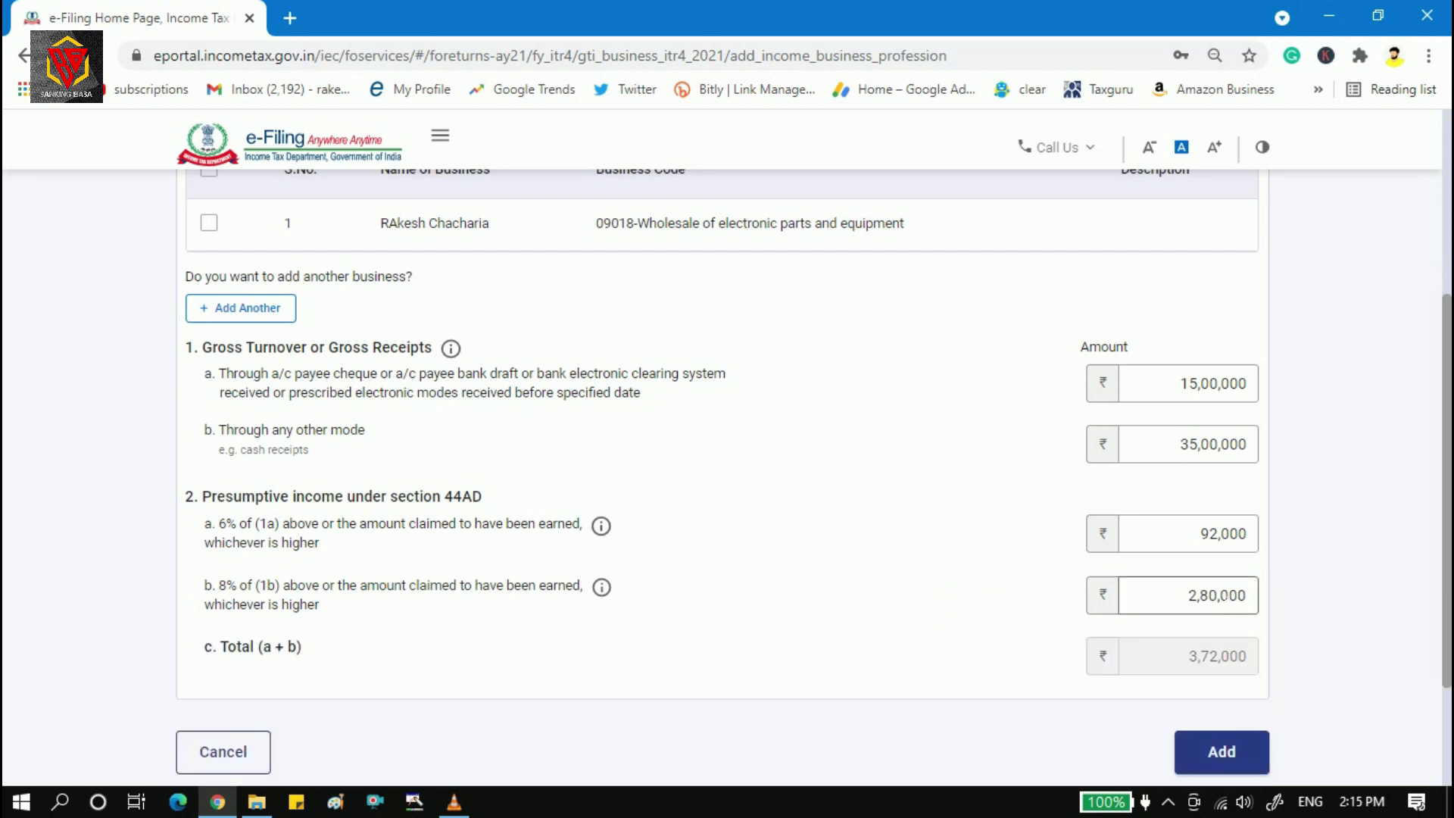
pyautogui.click(1226, 547)
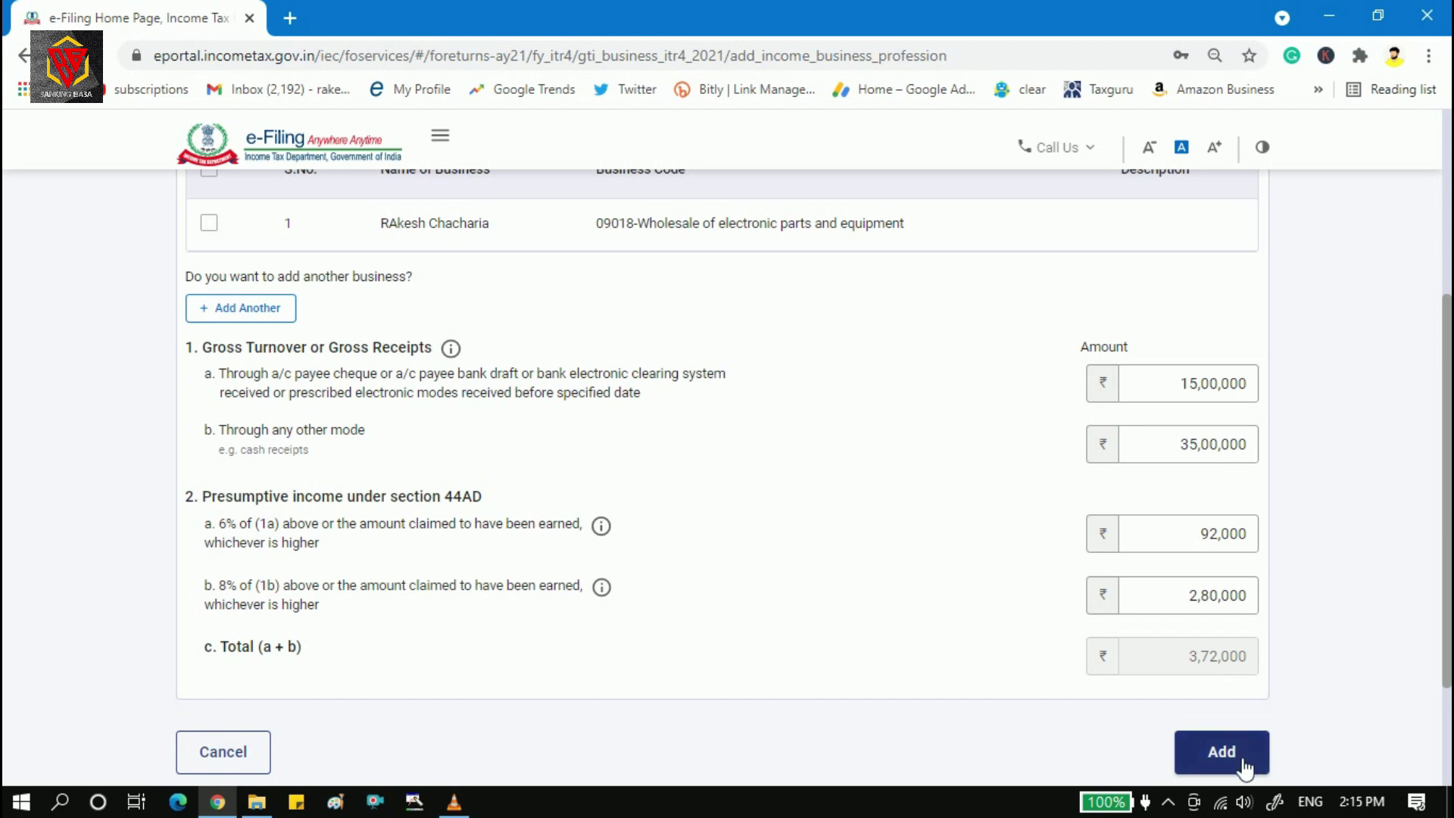
pyautogui.moveTo(1447, 469); pyautogui.dragTo(1450, 278)
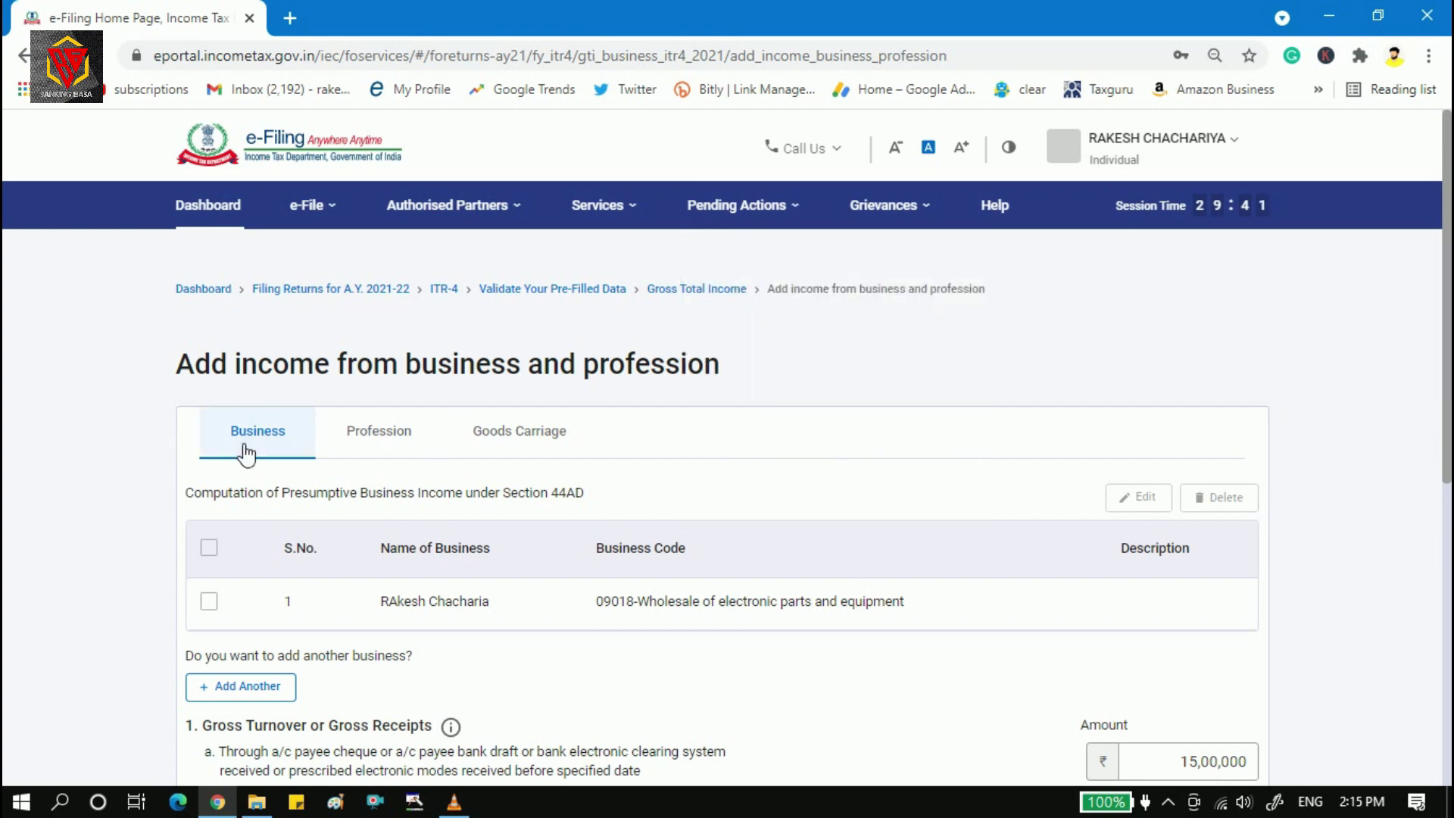
# On the Profession tab, enter the business name, choose 16009-Photography, and add the 44ADA entry.
pyautogui.click(399, 466)
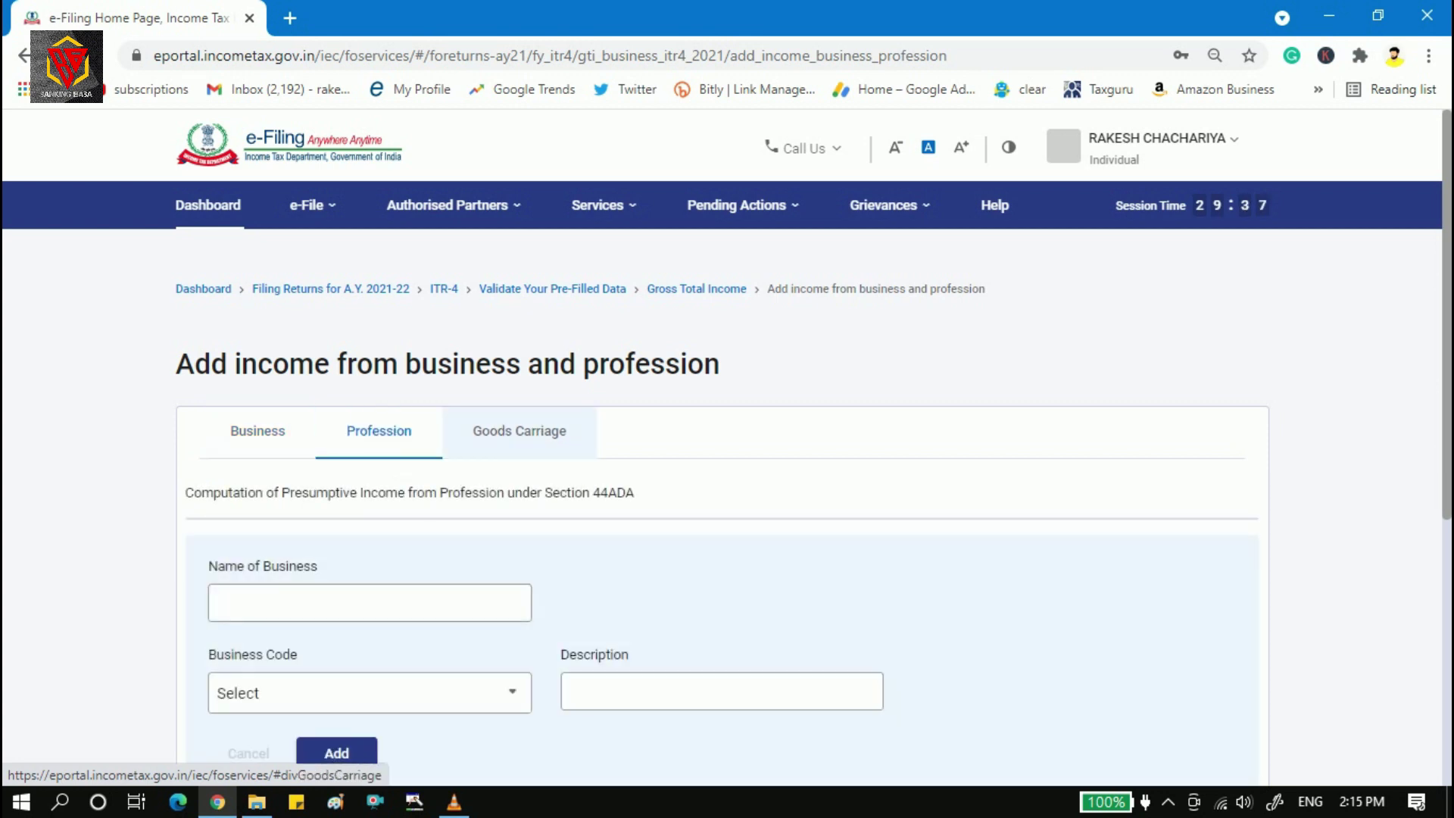
pyautogui.click(335, 603)
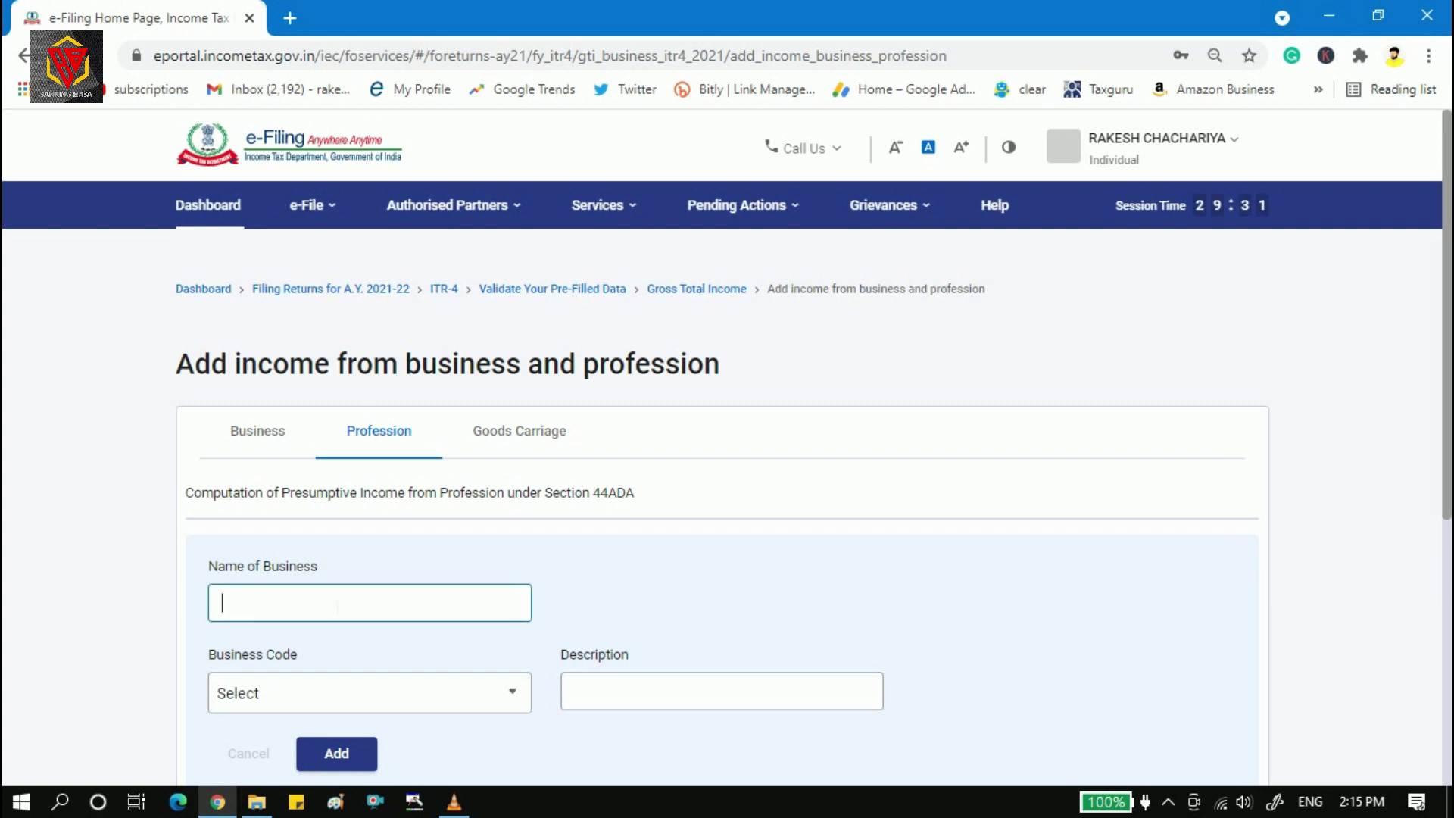
pyautogui.click(480, 695)
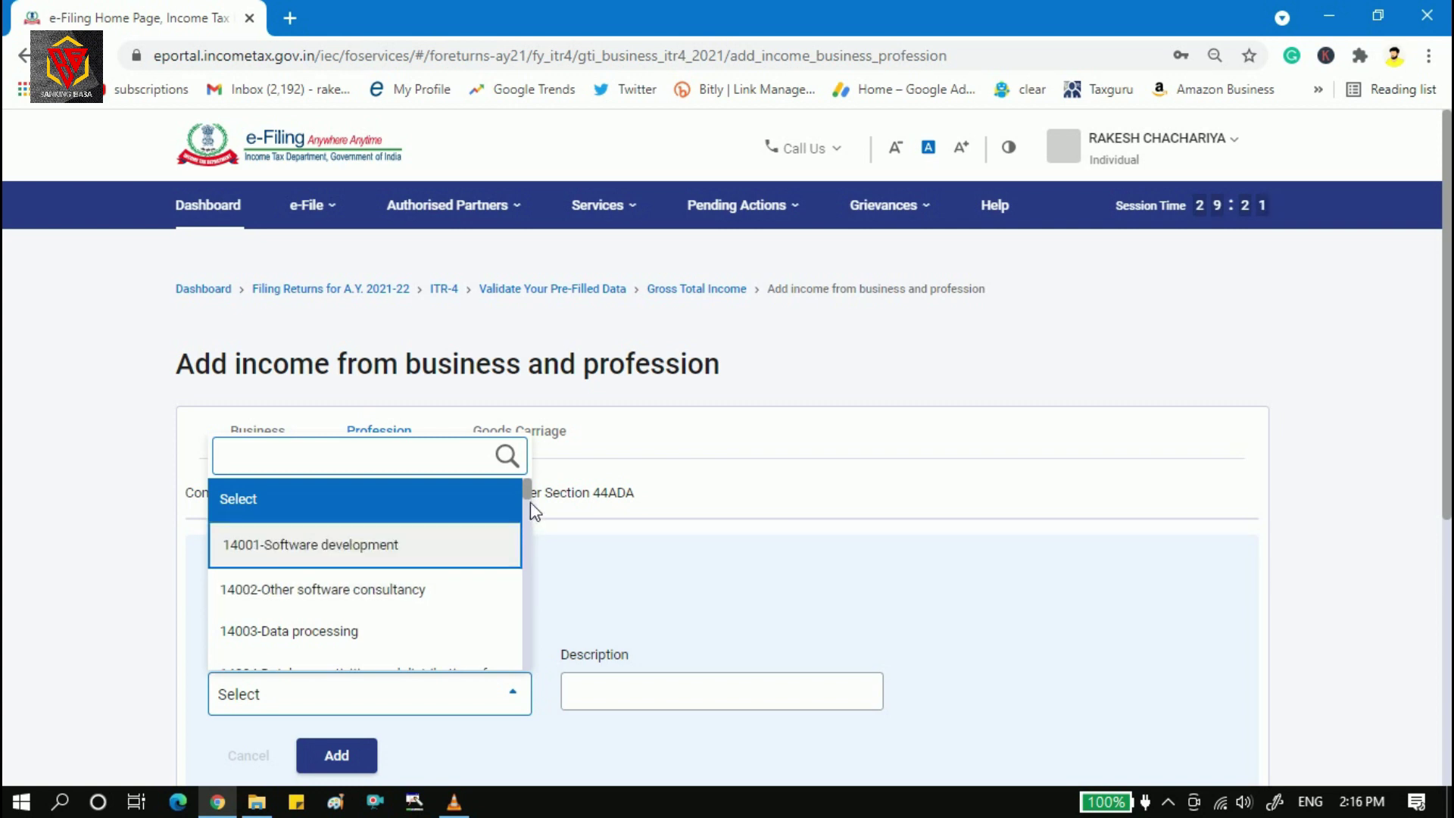
pyautogui.moveTo(528, 489); pyautogui.dragTo(512, 562)
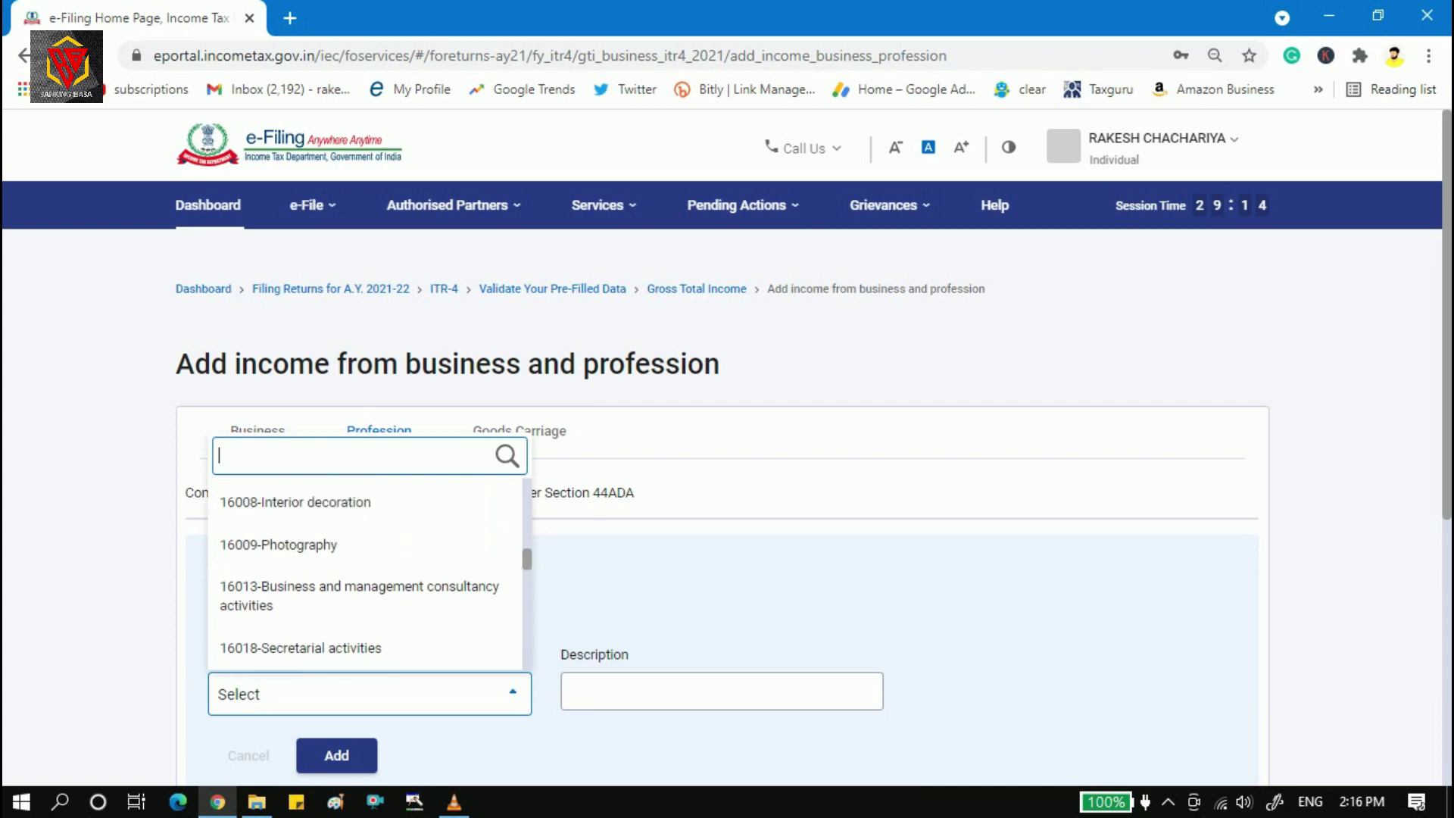
pyautogui.click(339, 553)
pyautogui.click(672, 677)
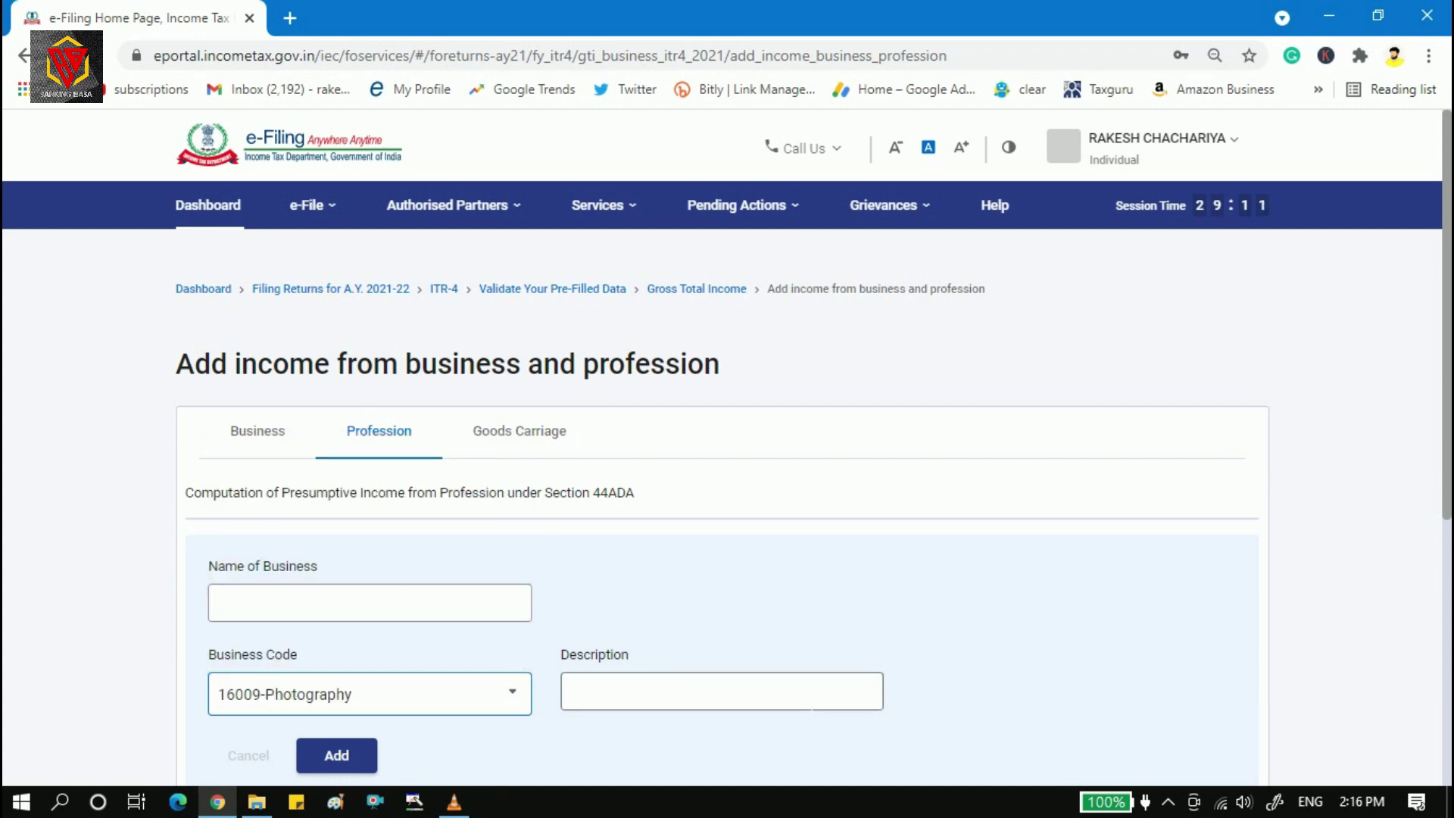
pyautogui.scroll(-3, 358, 476)
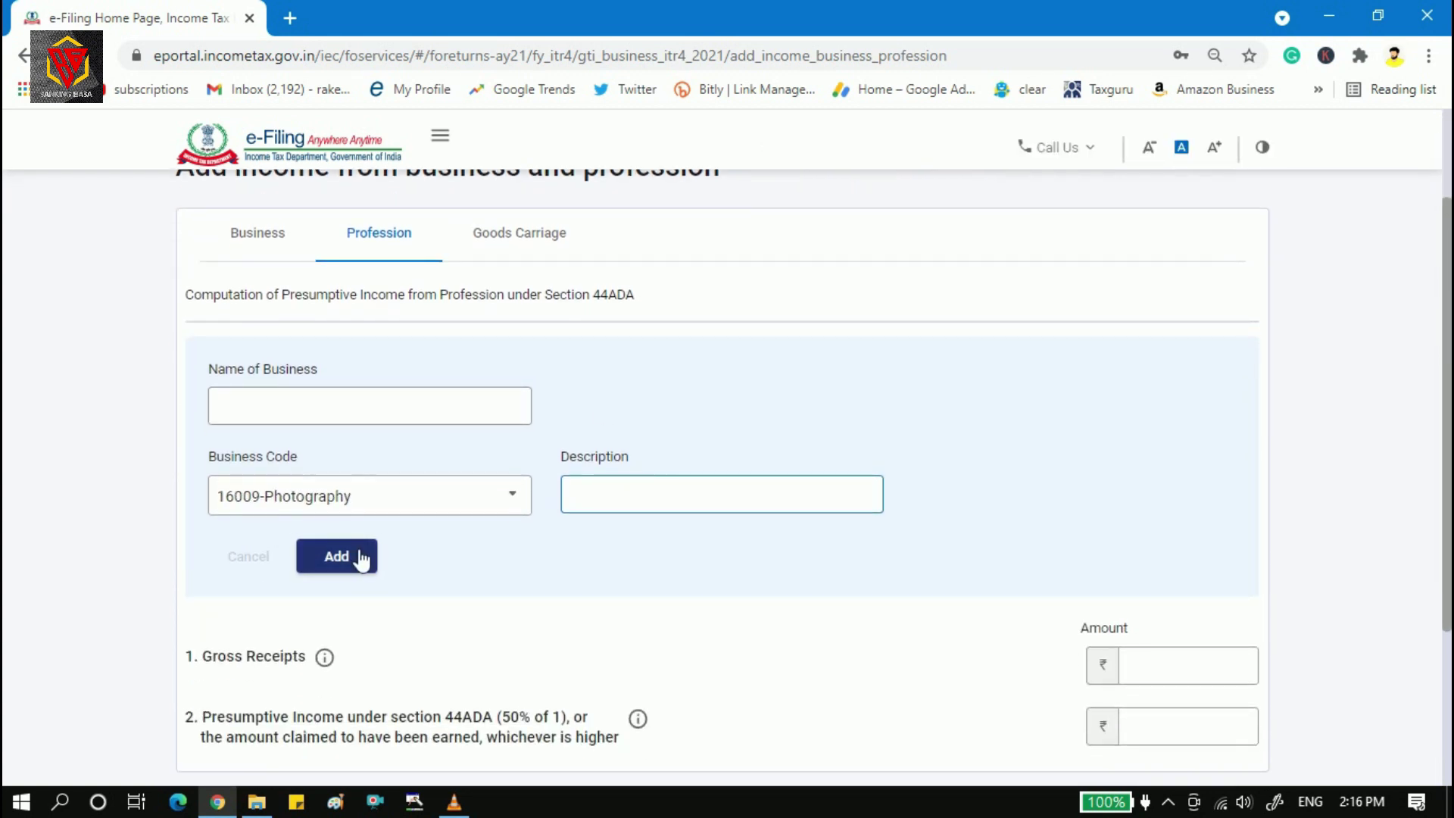
pyautogui.click(357, 558)
pyautogui.write('Haia')
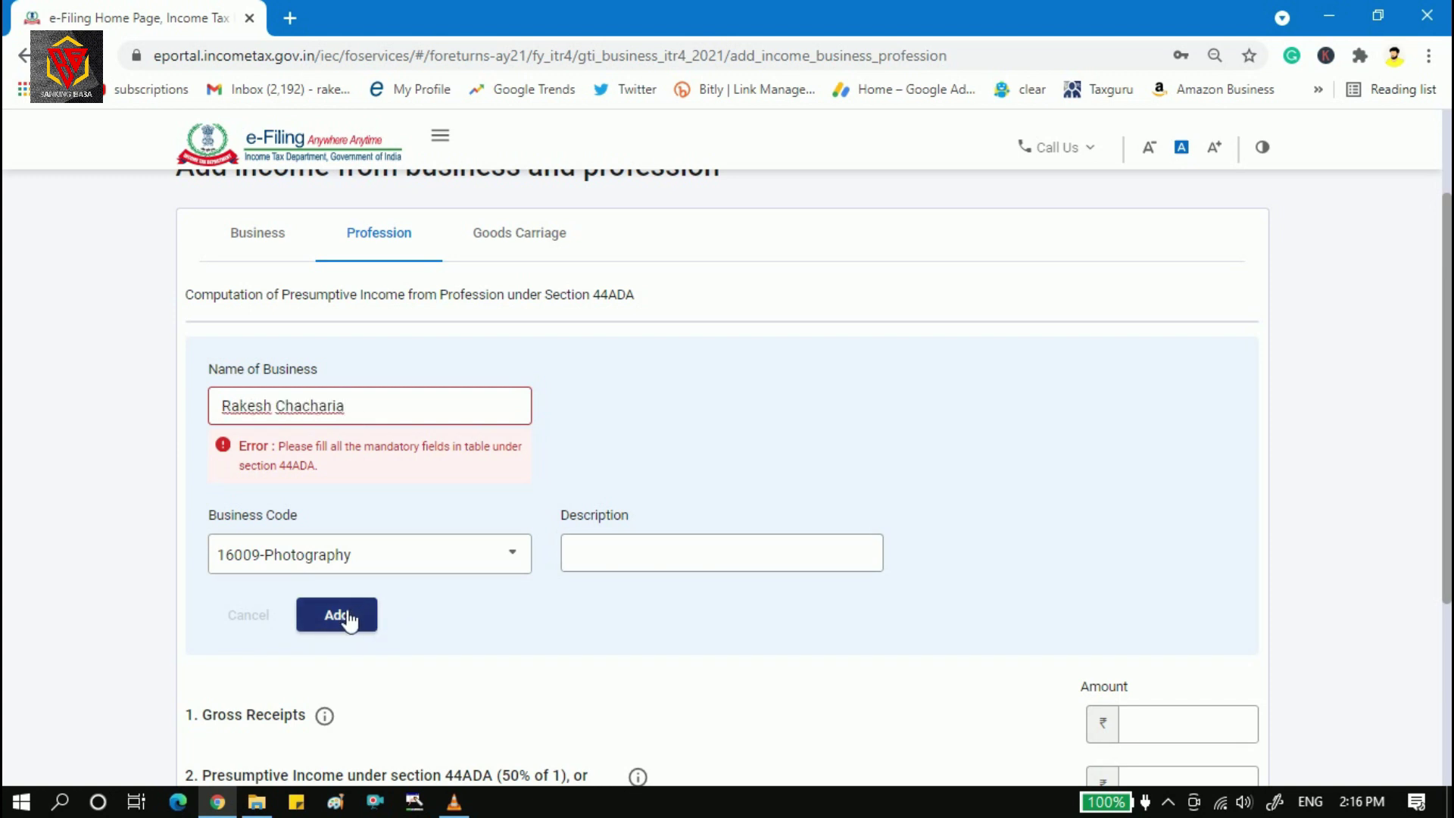
pyautogui.click(347, 616)
pyautogui.scroll(-2, 909, 393)
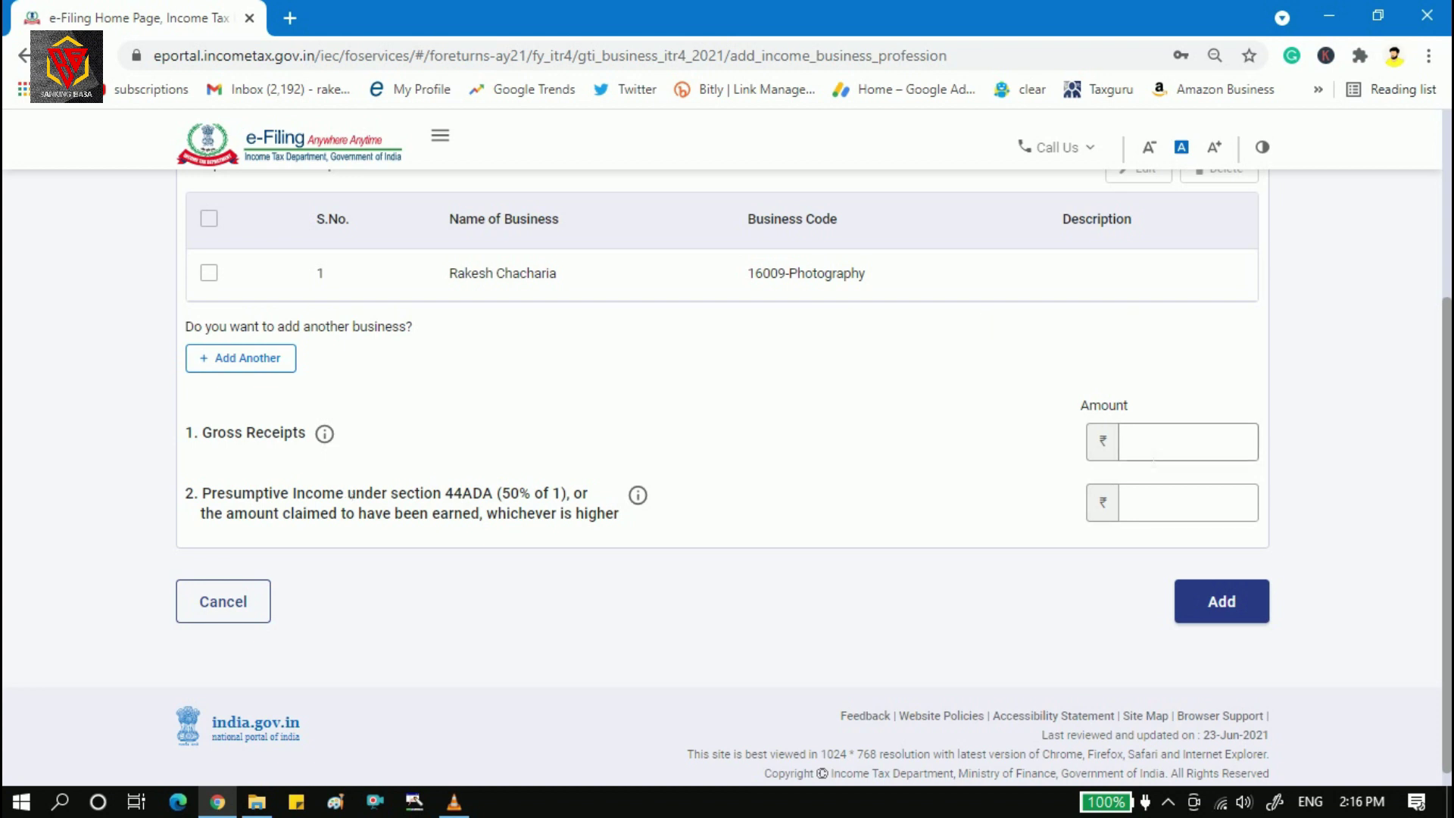
# Enter 15,00,000 as gross receipts for the Photography profession.
pyautogui.click(1203, 452)
pyautogui.write('15,00,0')
pyautogui.write('00000')
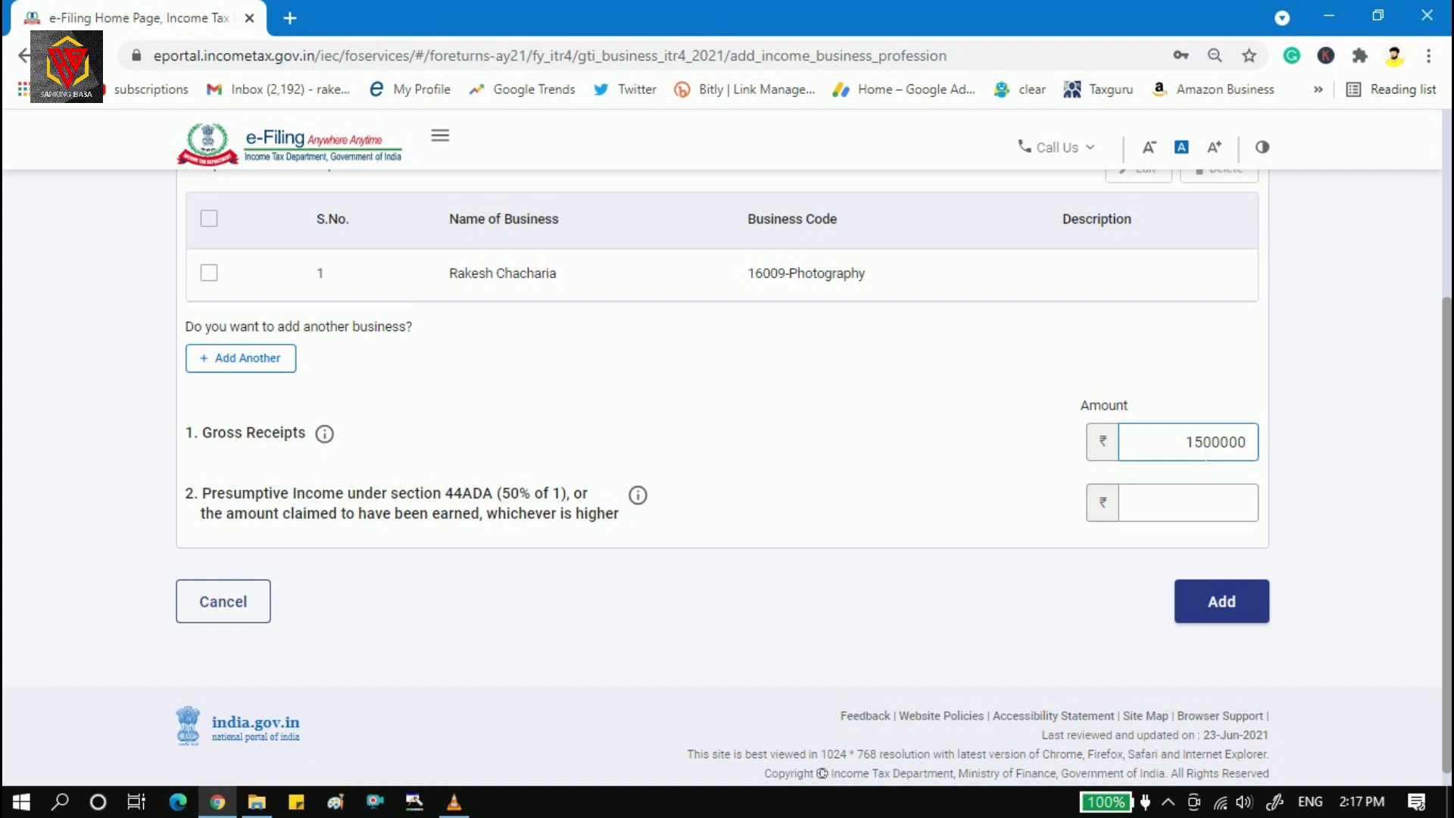
pyautogui.click(989, 500)
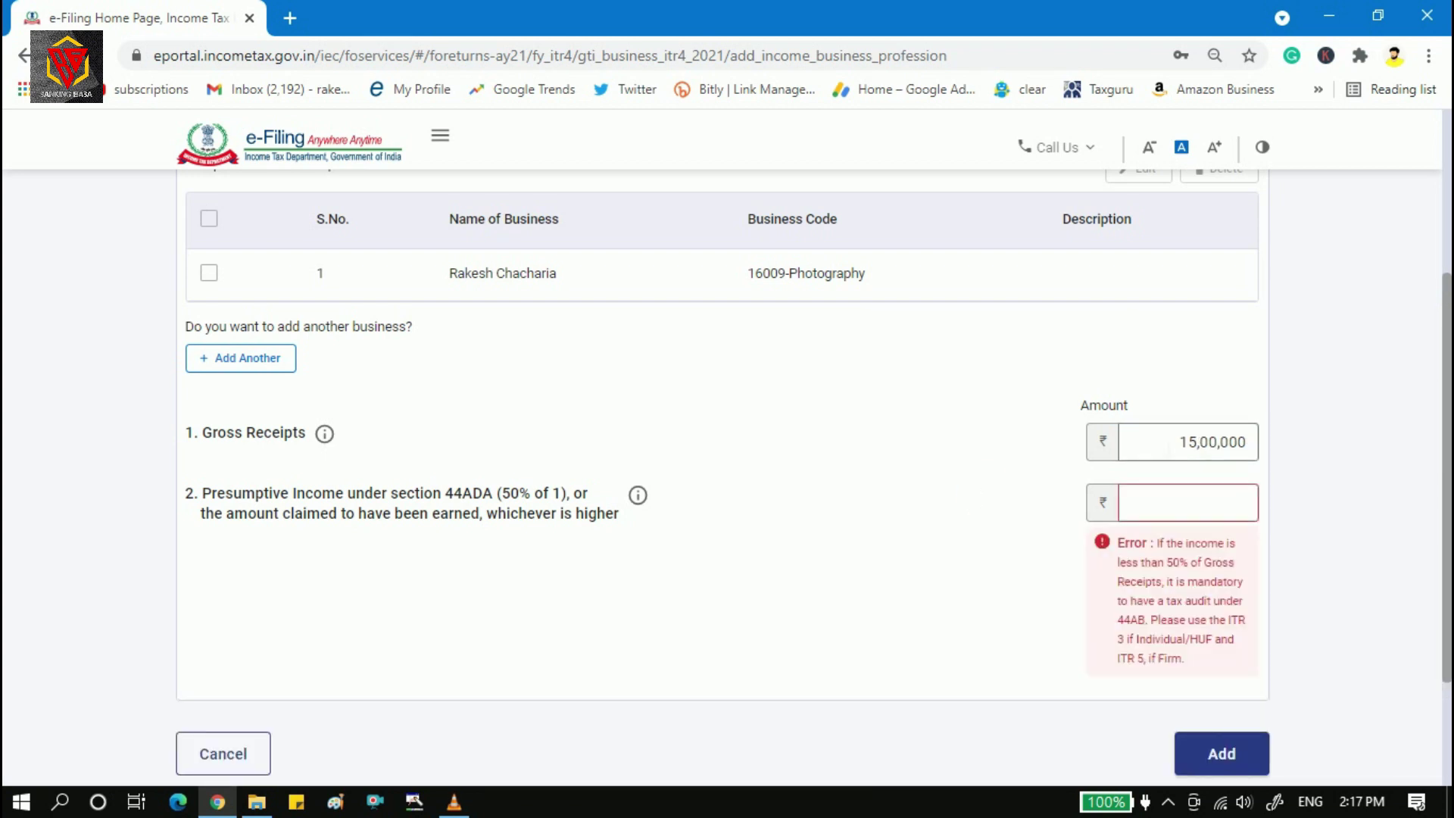
# Set the 44ADA presumptive income to 8,00,000, correcting 7,00,000, and save the profession details.
pyautogui.click(1155, 506)
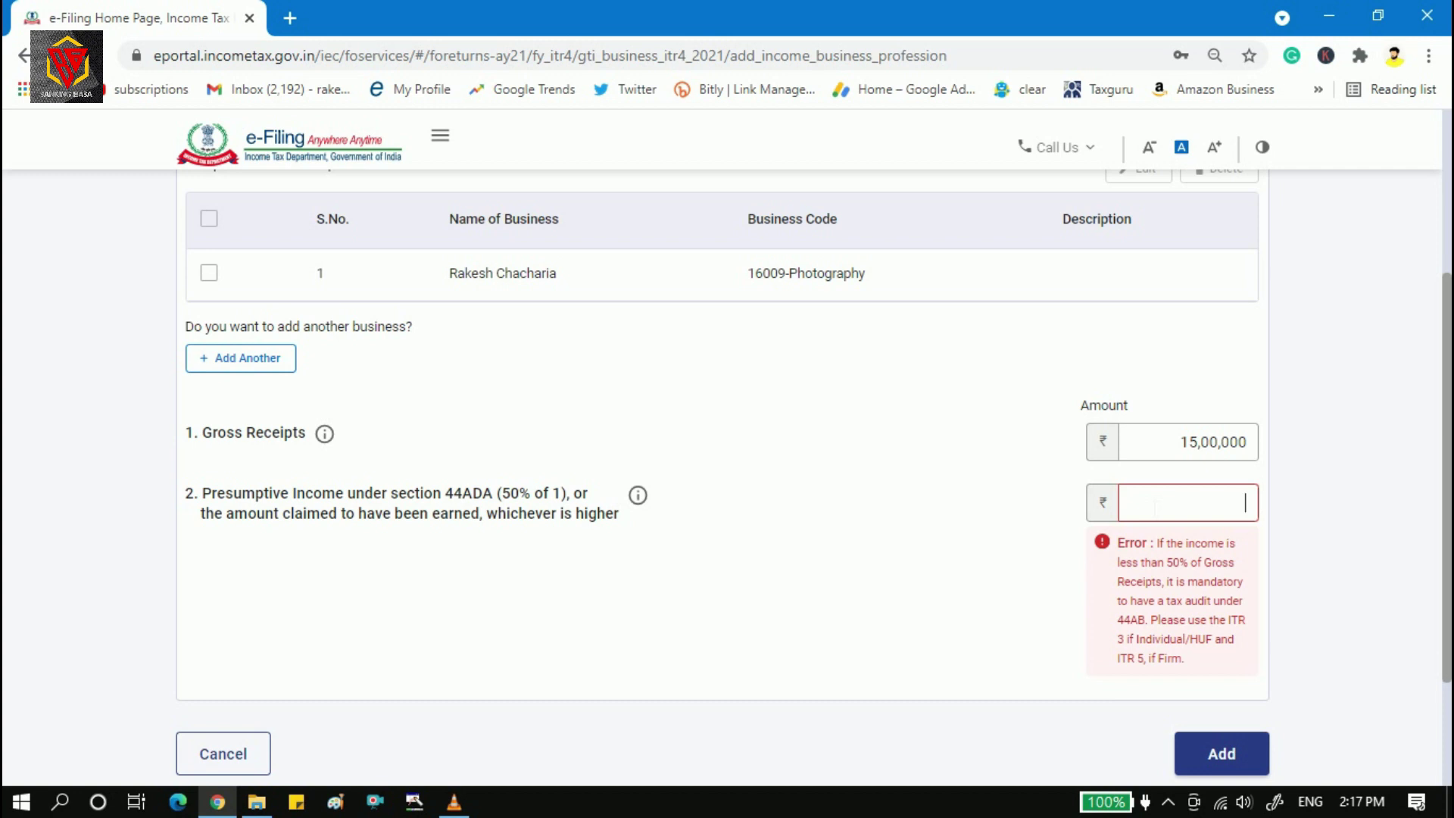
pyautogui.write('700000')
pyautogui.click(1006, 535)
pyautogui.doubleClick(1202, 503)
pyautogui.write('800000')
pyautogui.click(1015, 546)
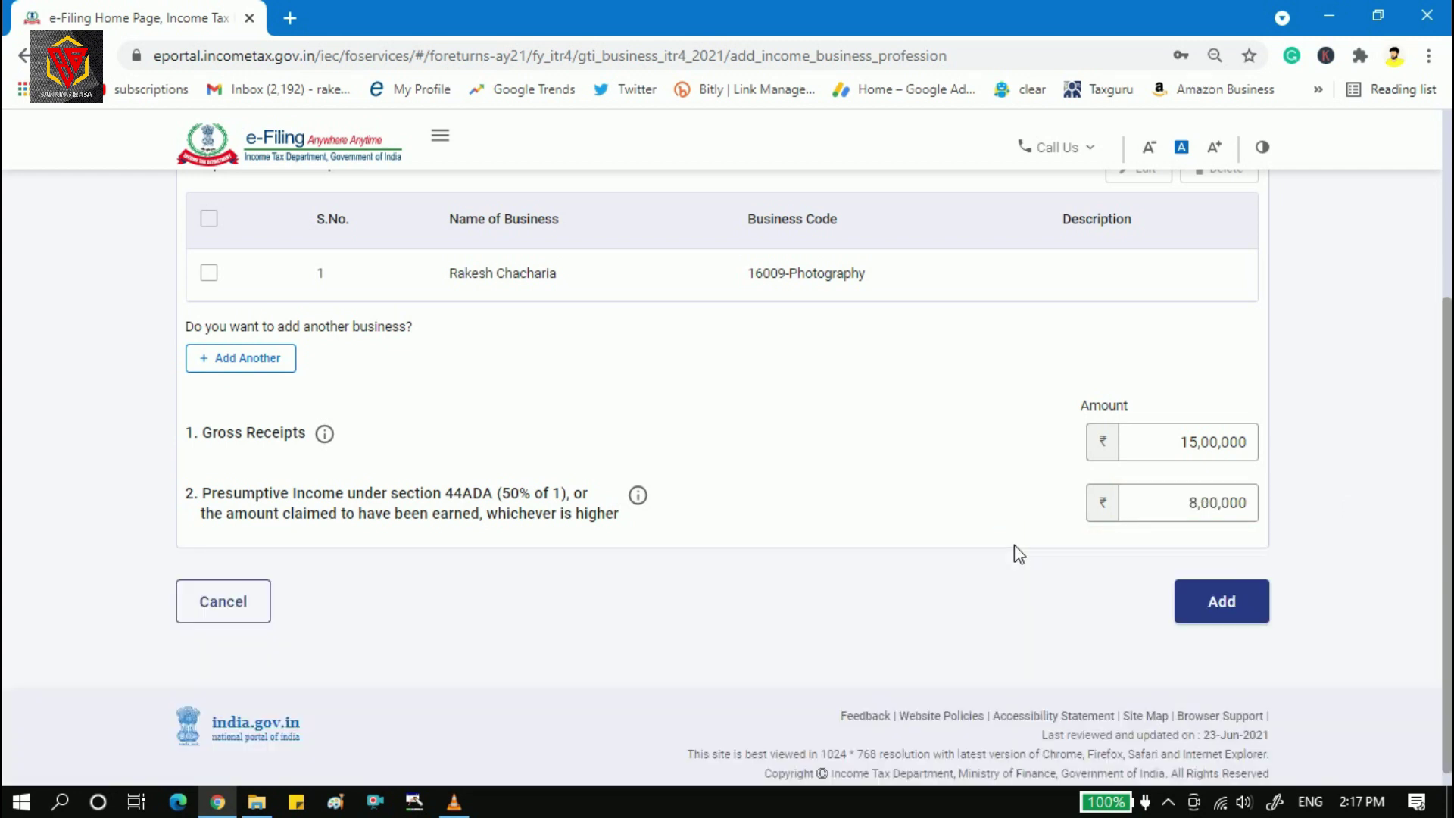
pyautogui.click(1203, 606)
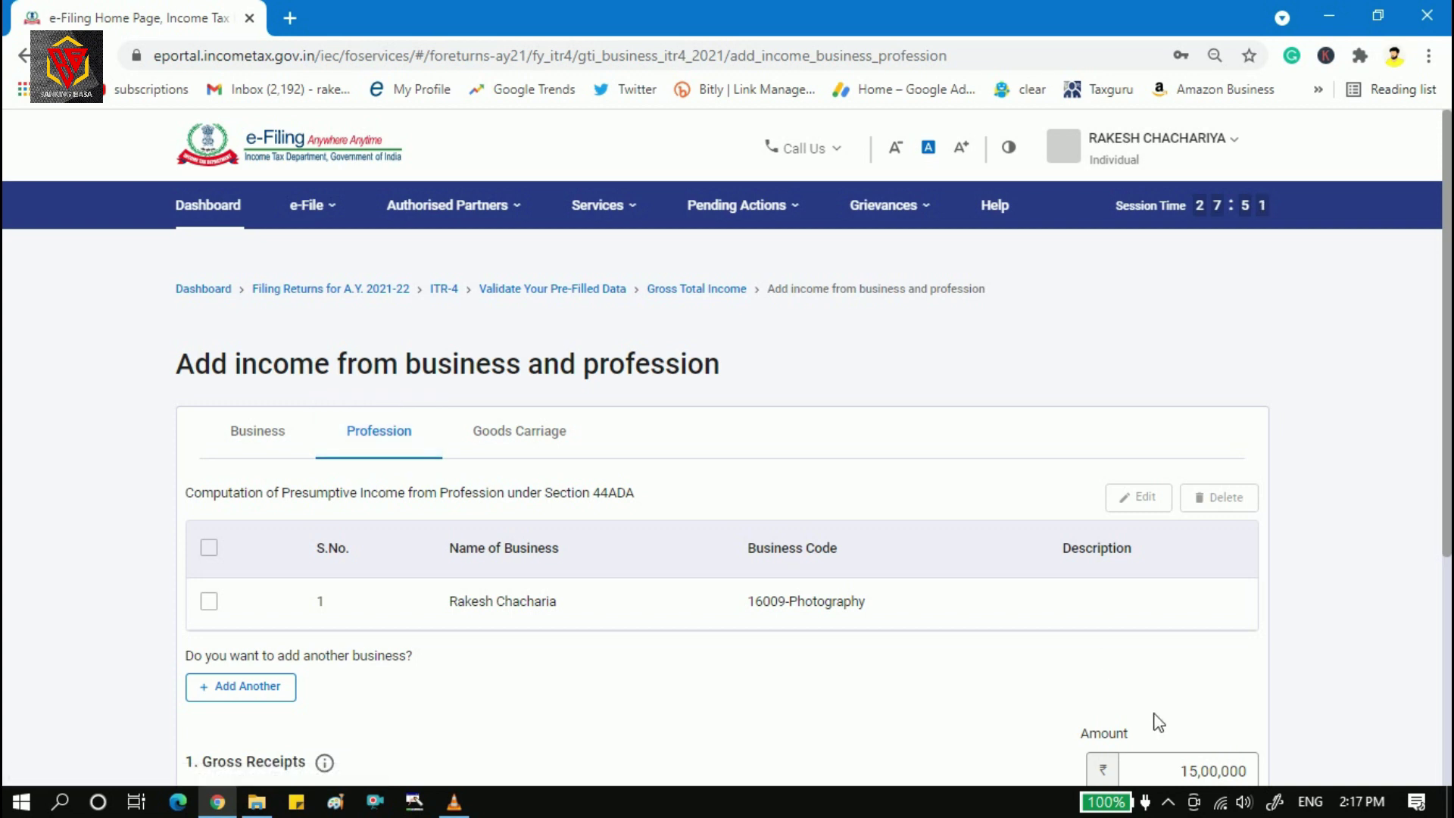
pyautogui.scroll(-3, 1159, 722)
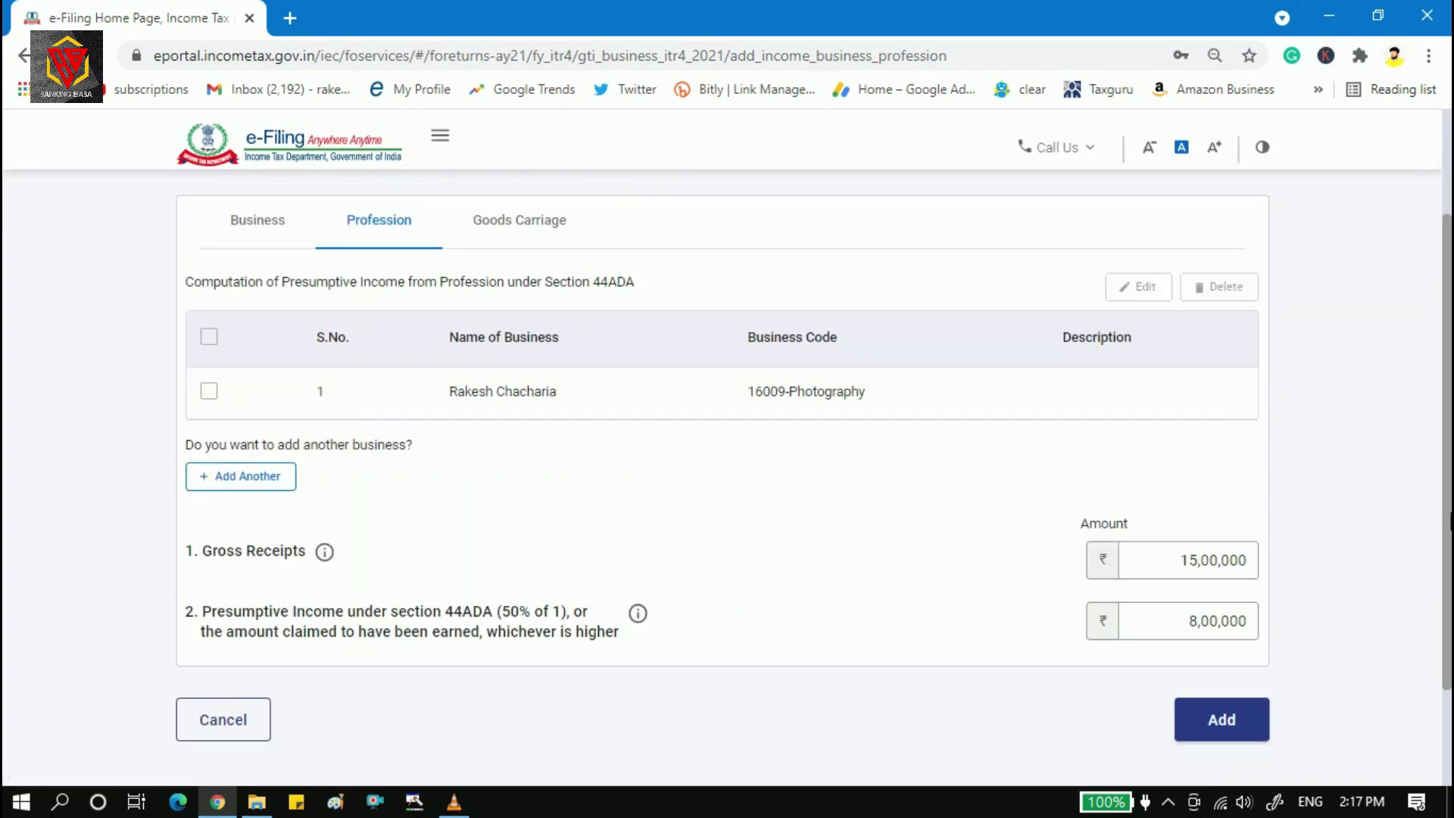
# Switch to the Goods Carriage tab and scroll through the empty Section 44AE form.
pyautogui.click(1236, 635)
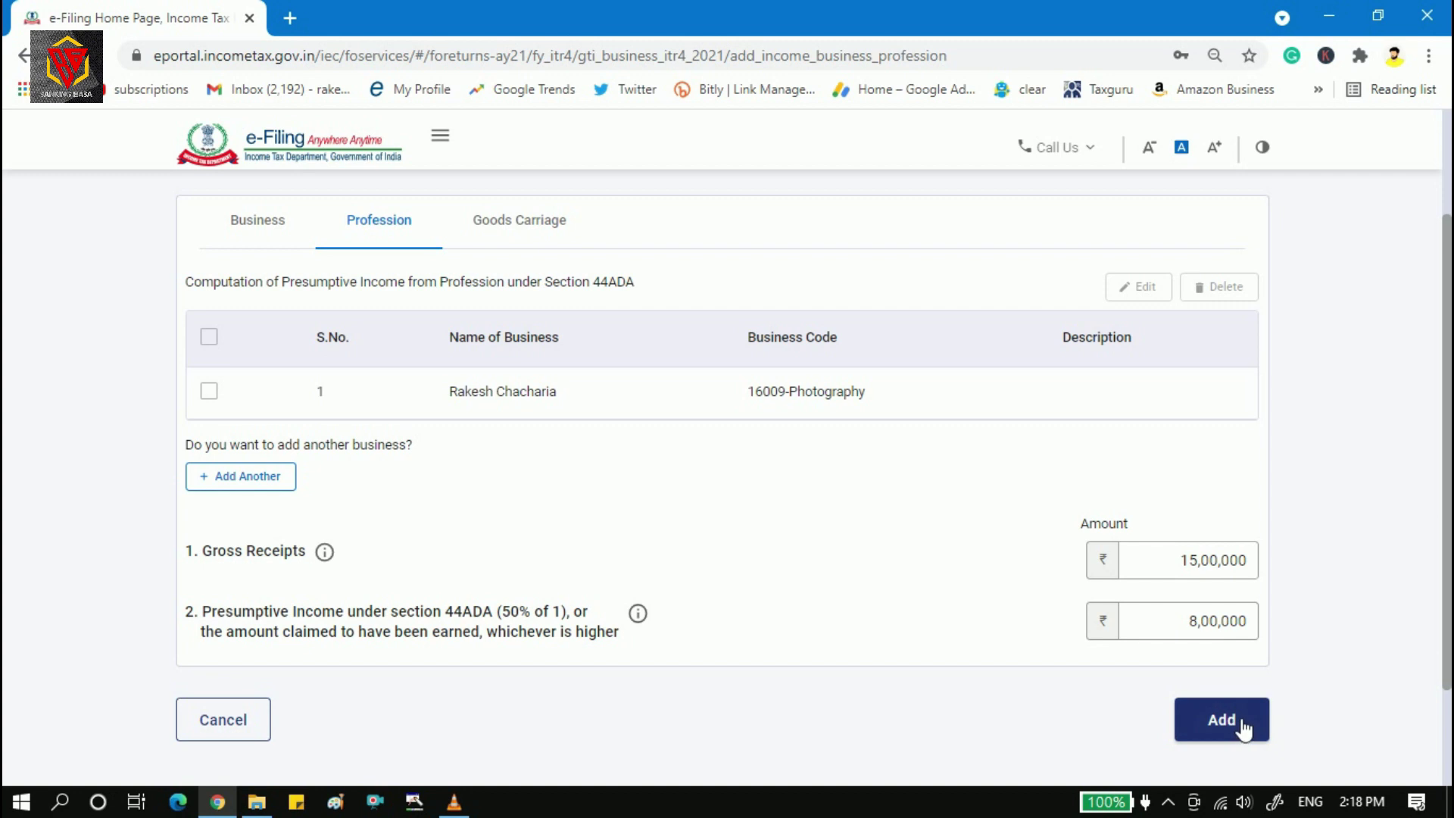
pyautogui.click(530, 231)
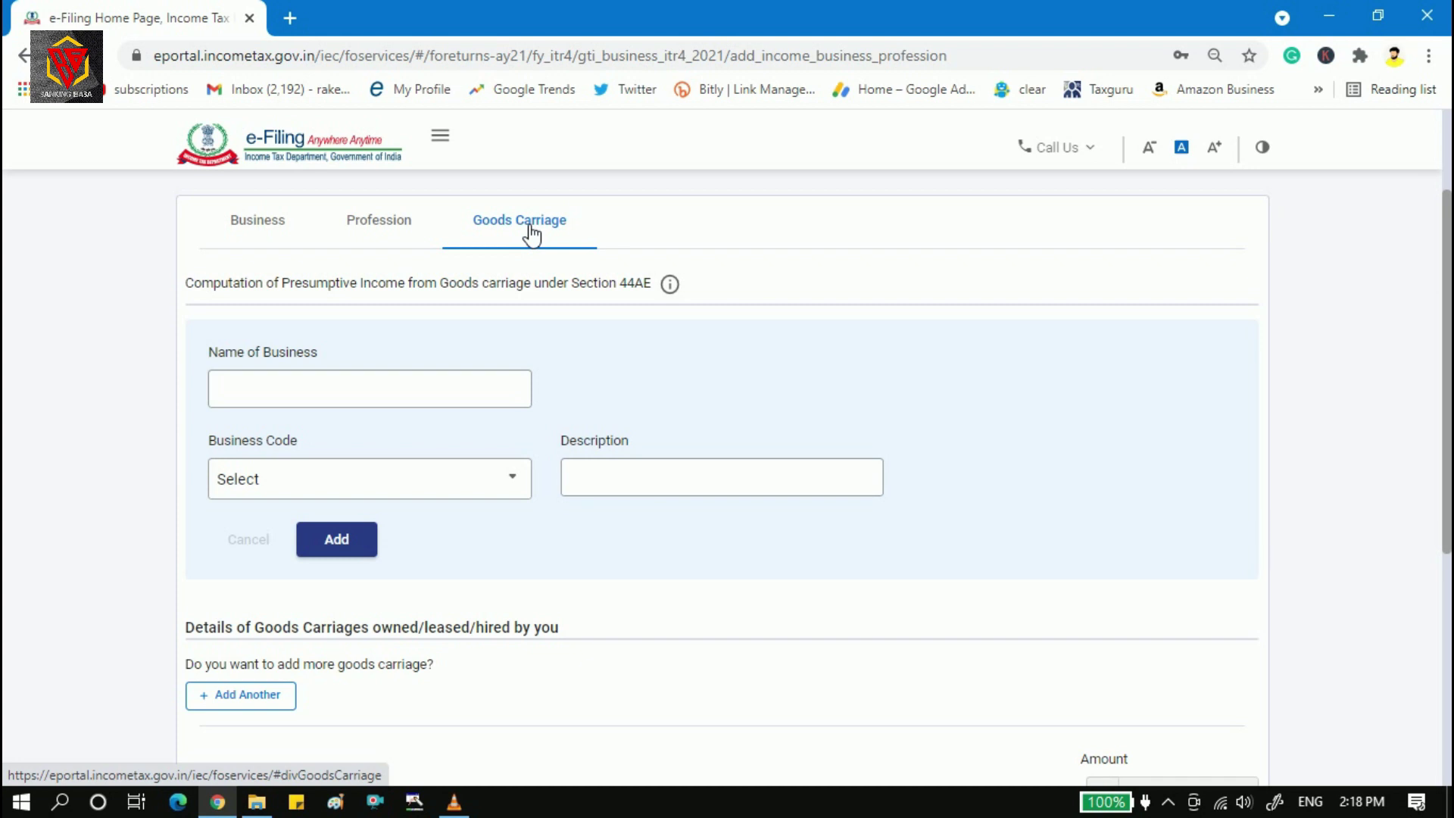
pyautogui.scroll(-1, 533, 235)
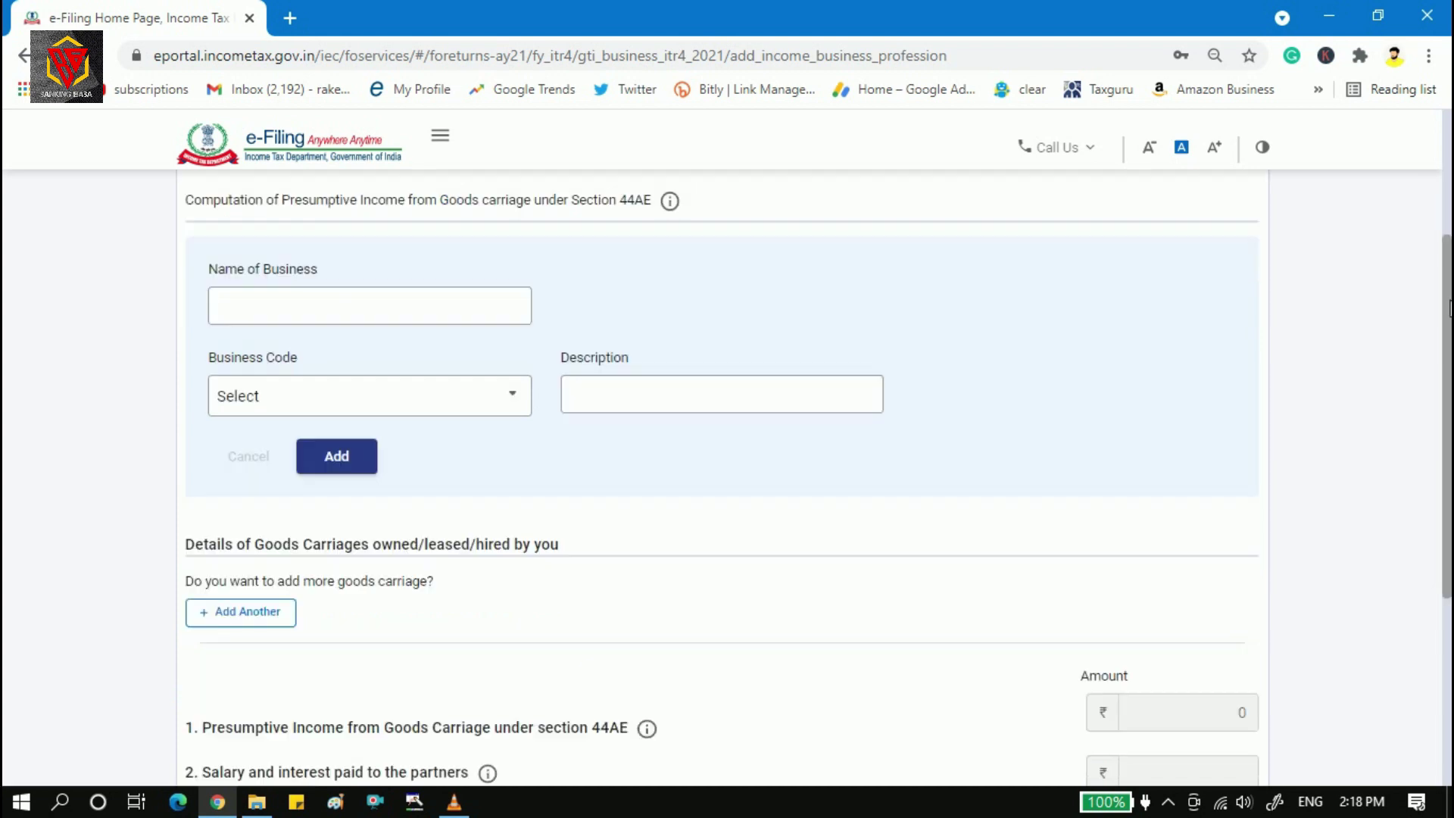
pyautogui.scroll(2, 1450, 218)
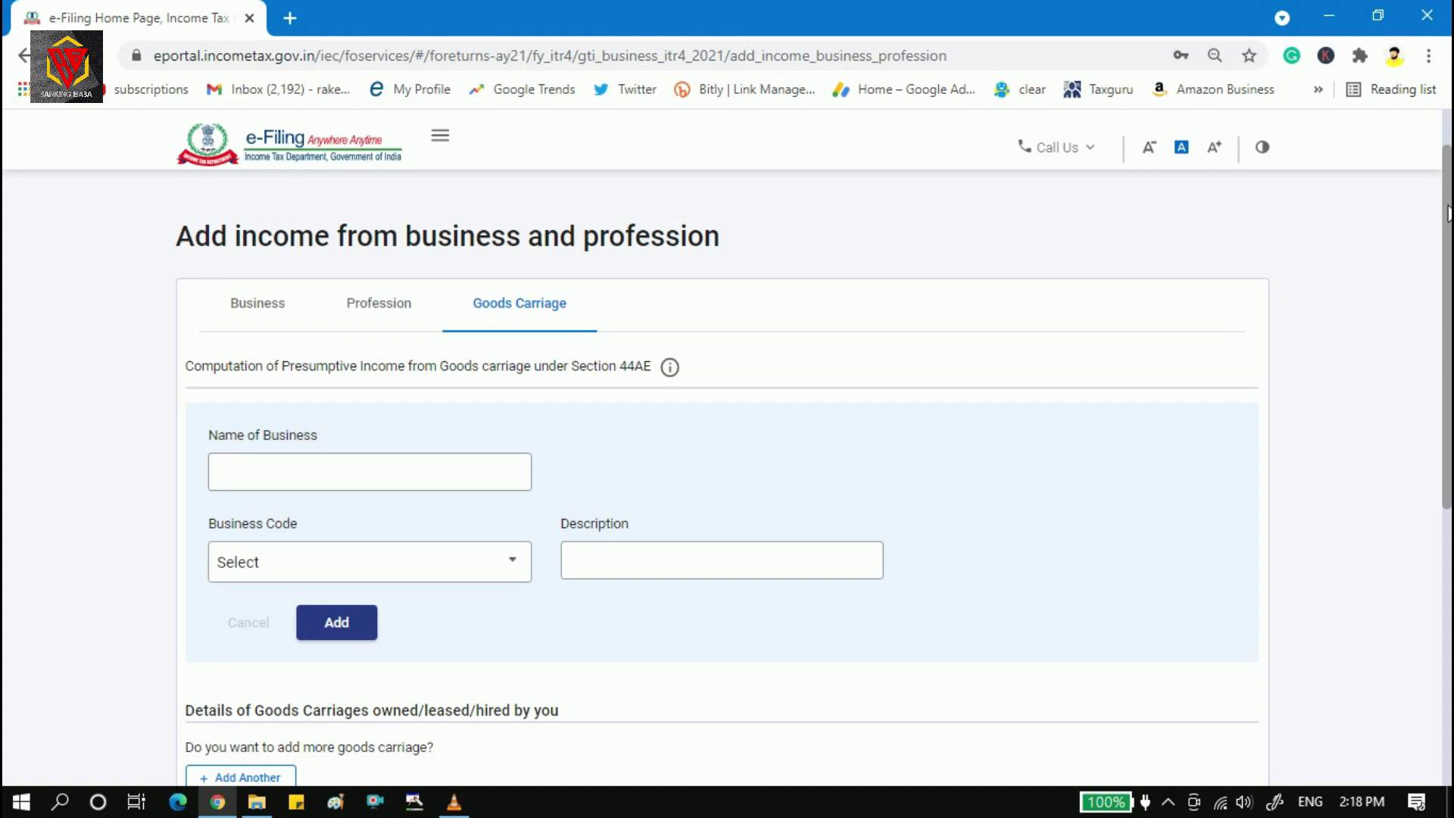
pyautogui.moveTo(1451, 218); pyautogui.dragTo(1451, 271)
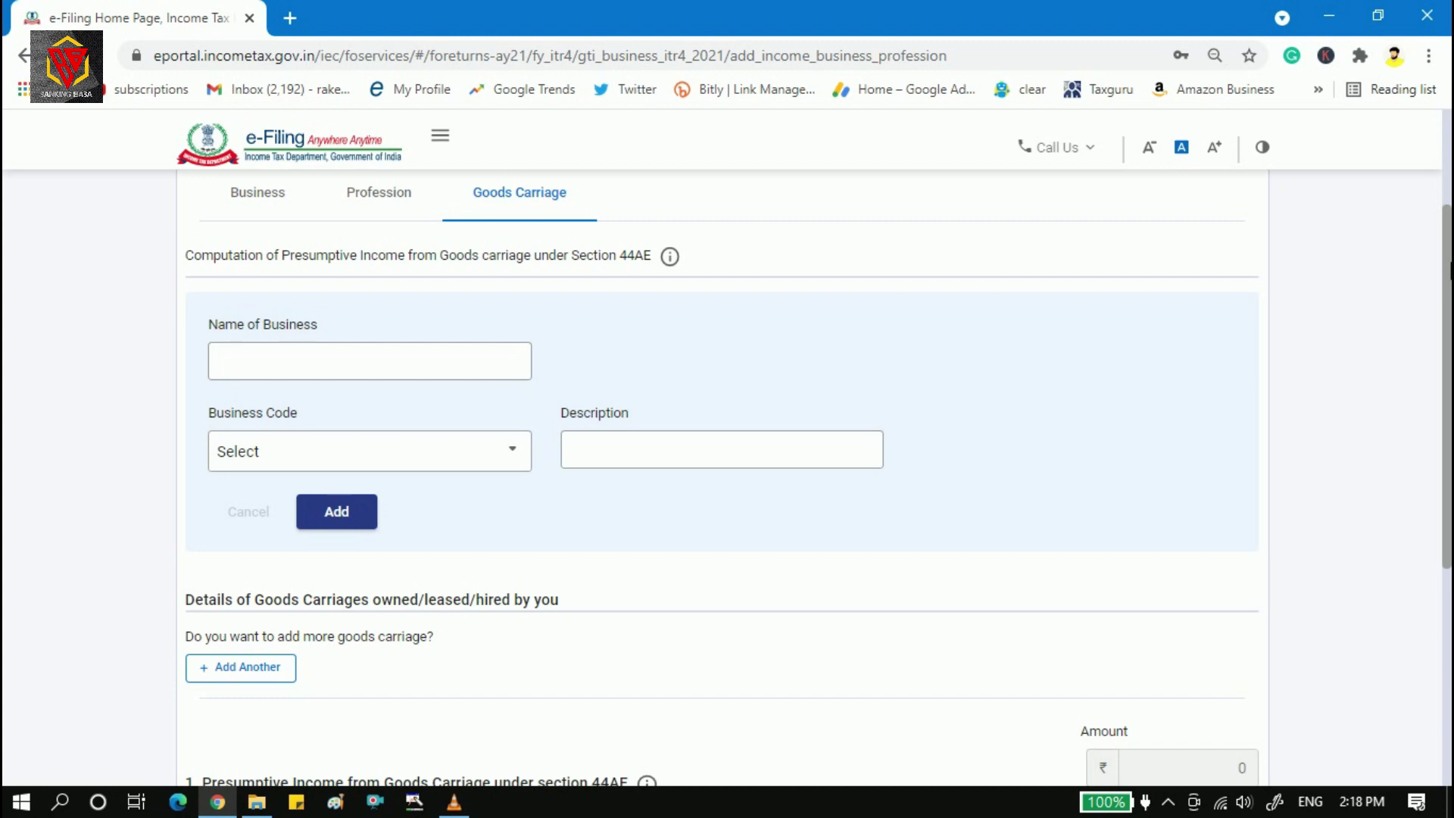
pyautogui.scroll(1, 1448, 206)
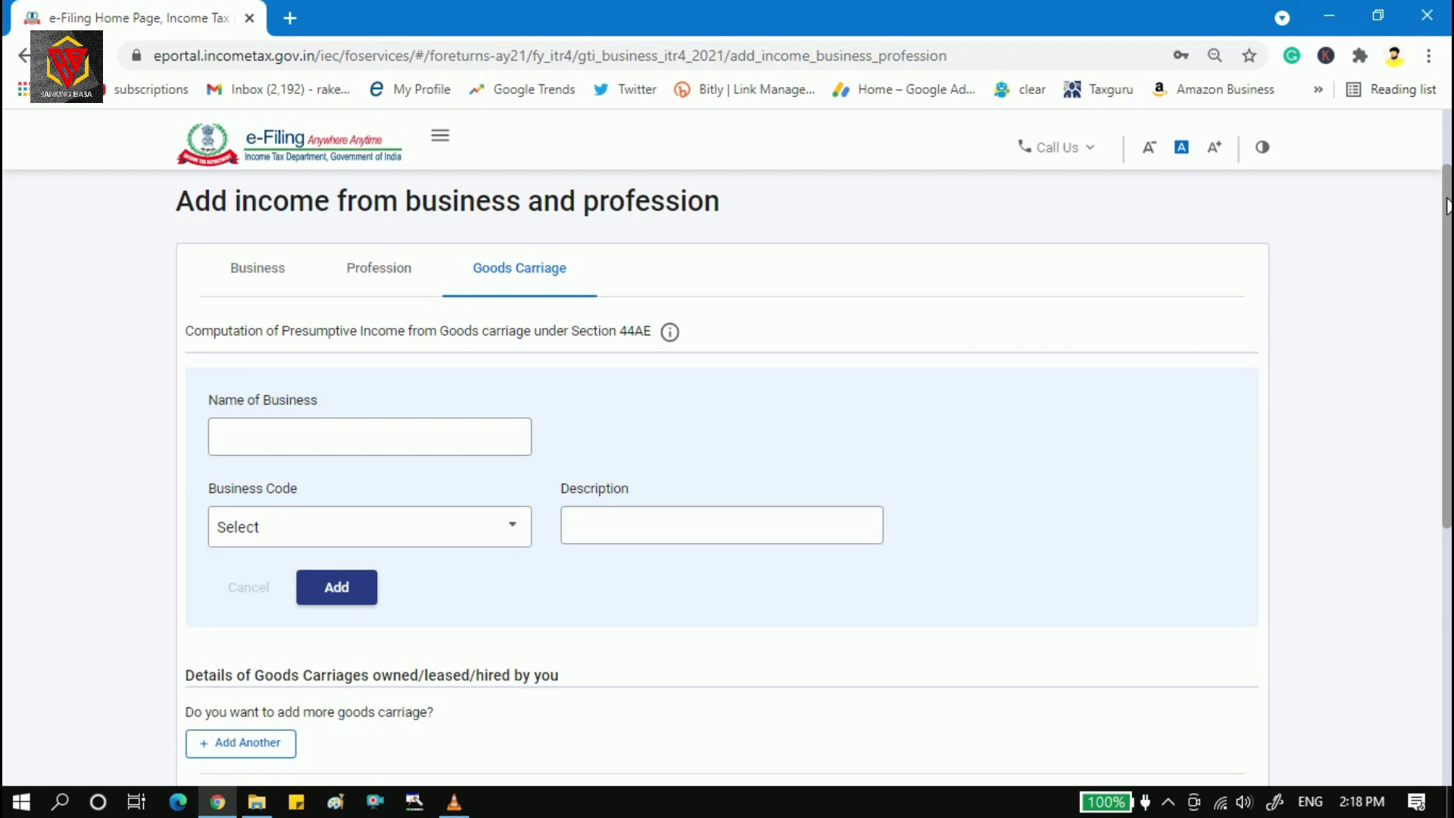
pyautogui.scroll(-4, 1448, 206)
pyautogui.scroll(3, 678, 260)
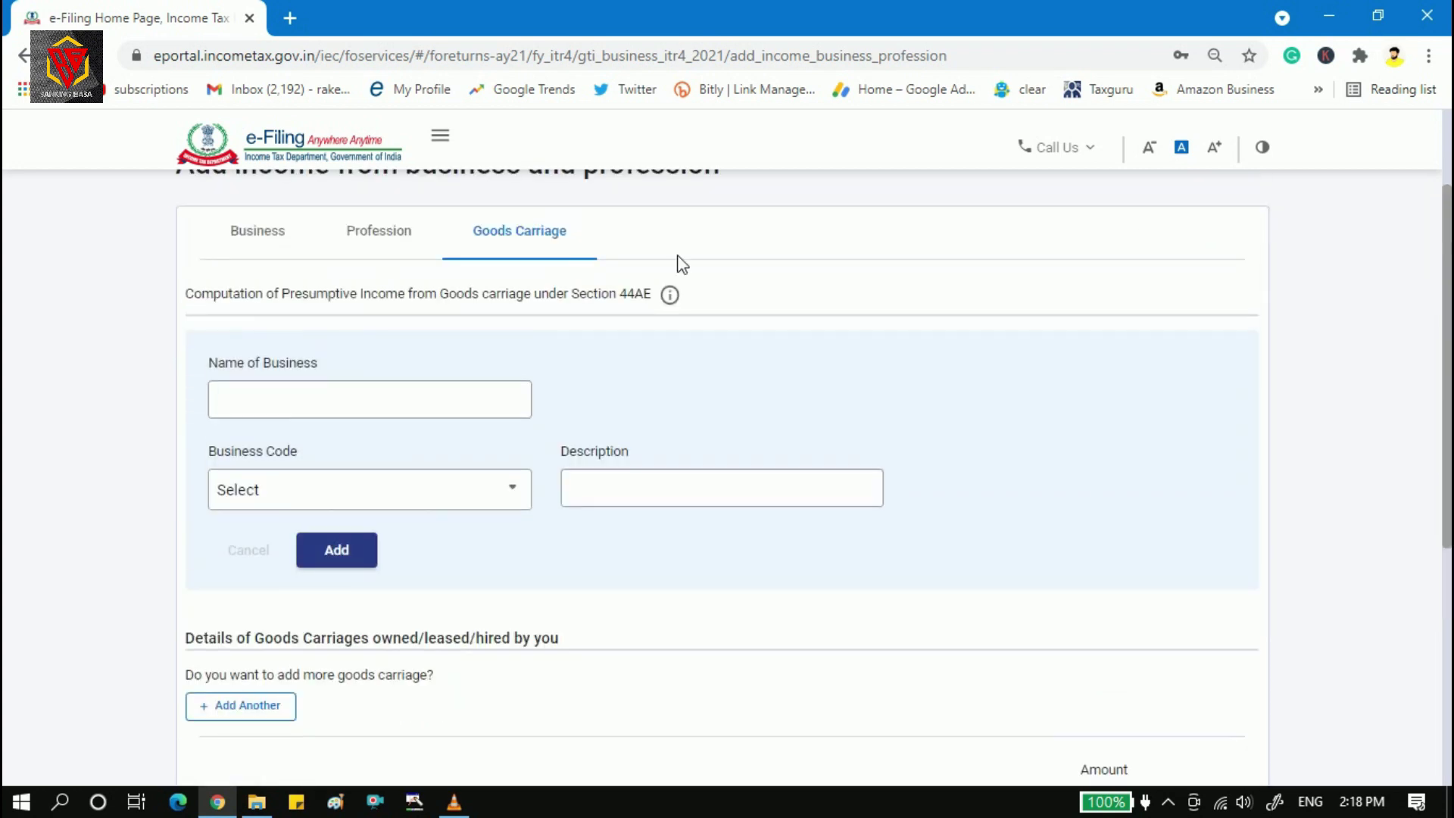
# Save the profession income entries and review the Business or Profession total of 11,72,000.
pyautogui.click(374, 241)
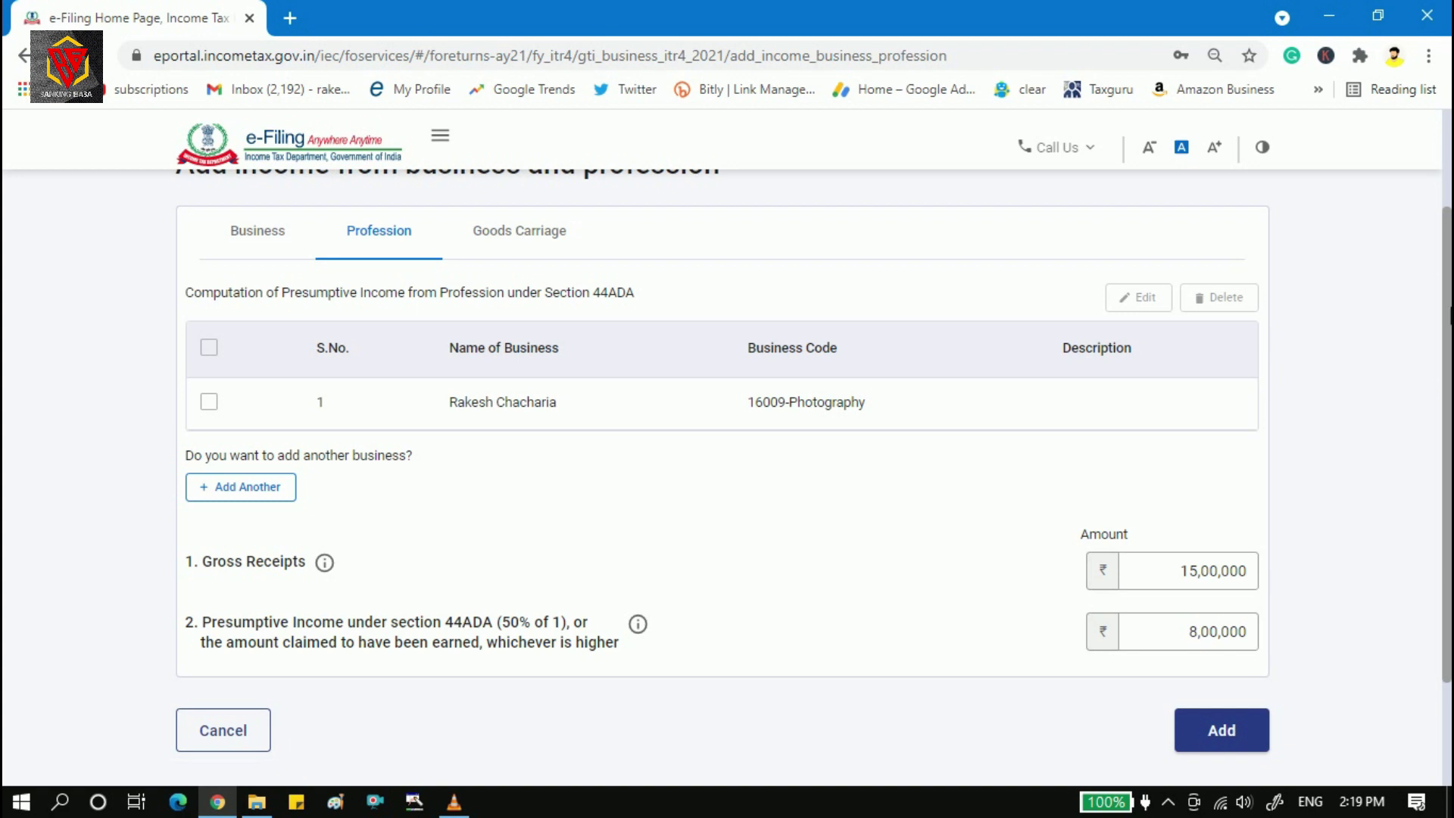
pyautogui.click(1222, 730)
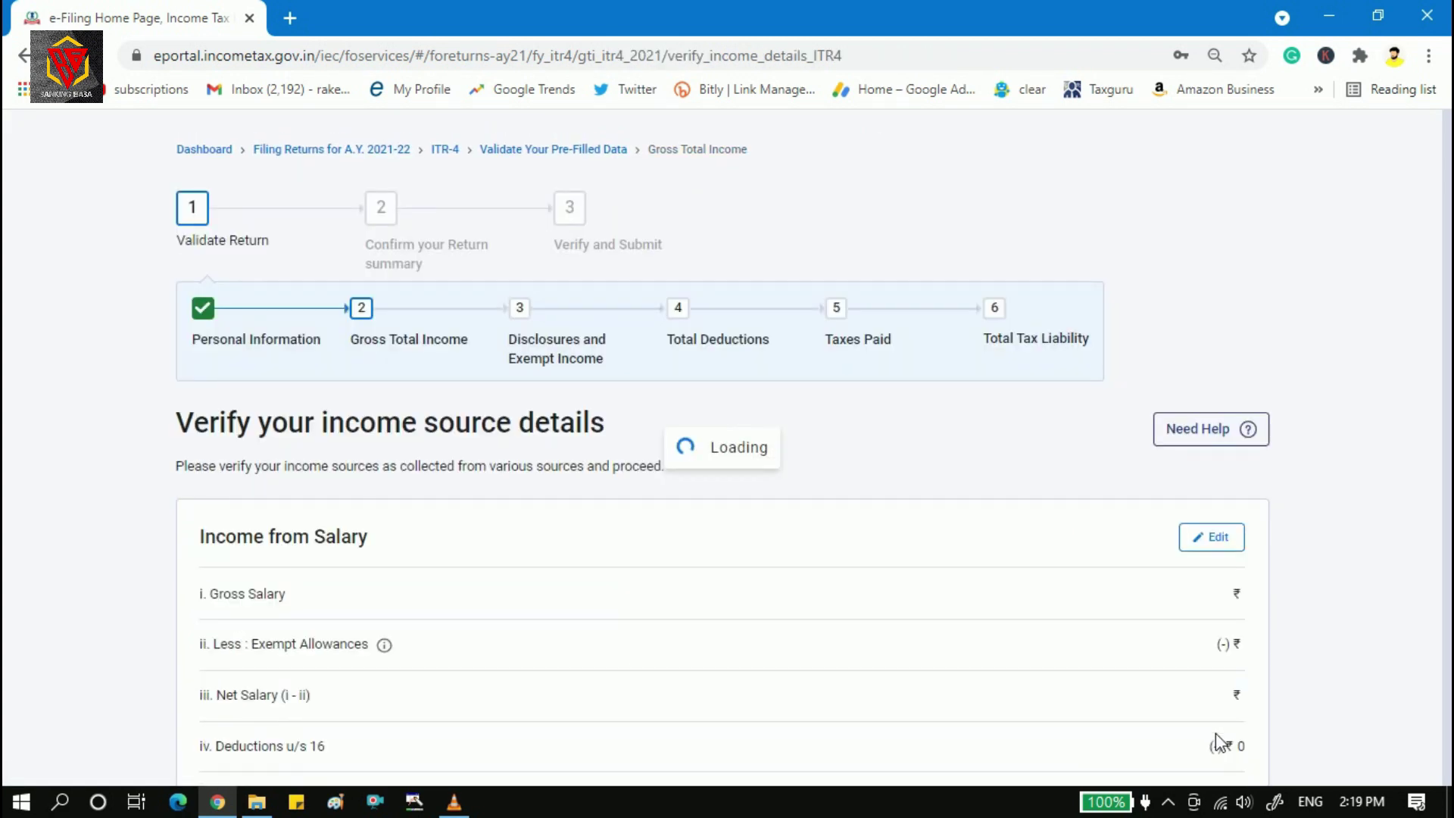
pyautogui.moveTo(1445, 318); pyautogui.dragTo(1449, 536)
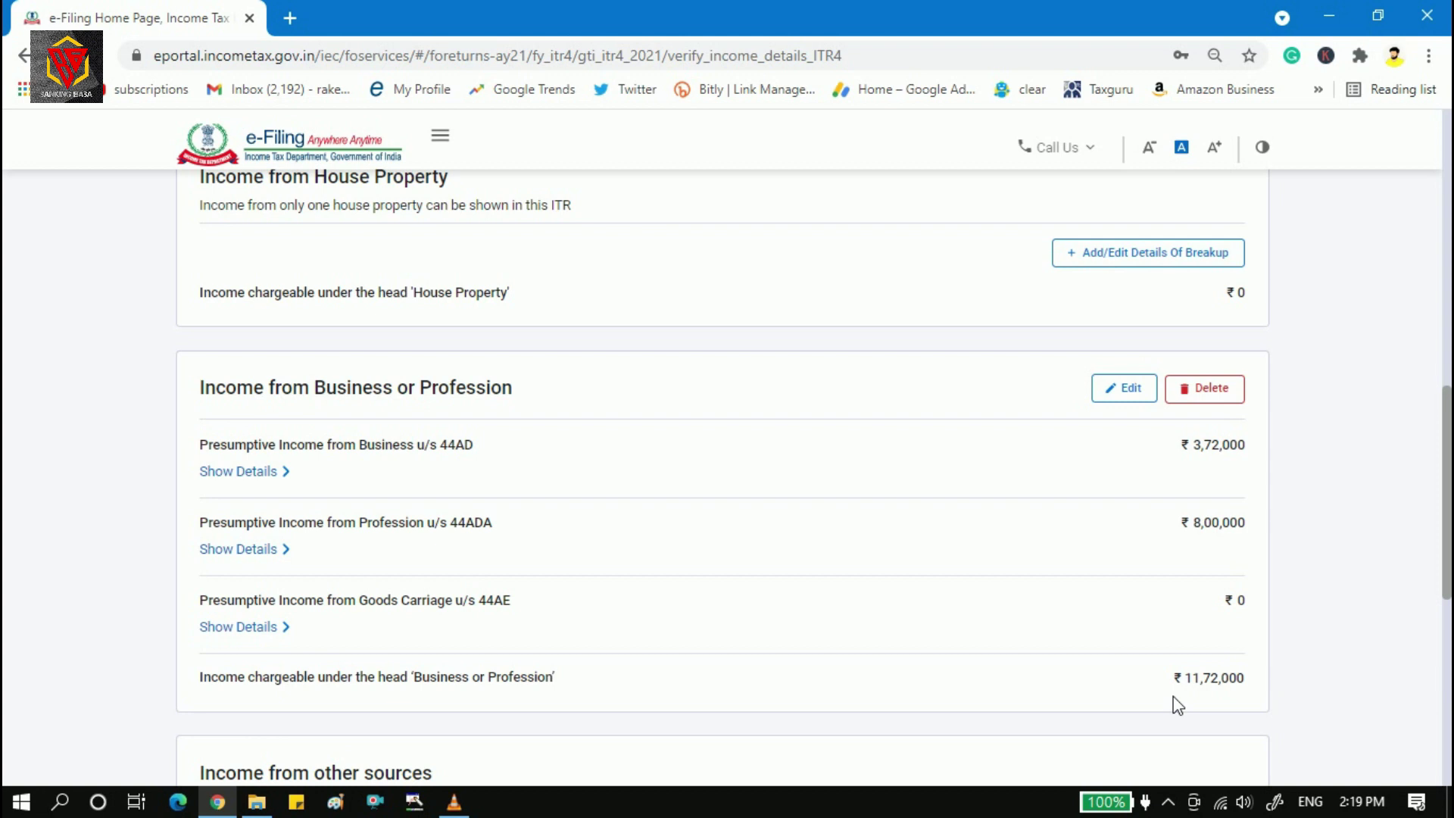
pyautogui.moveTo(1446, 571); pyautogui.dragTo(1447, 379)
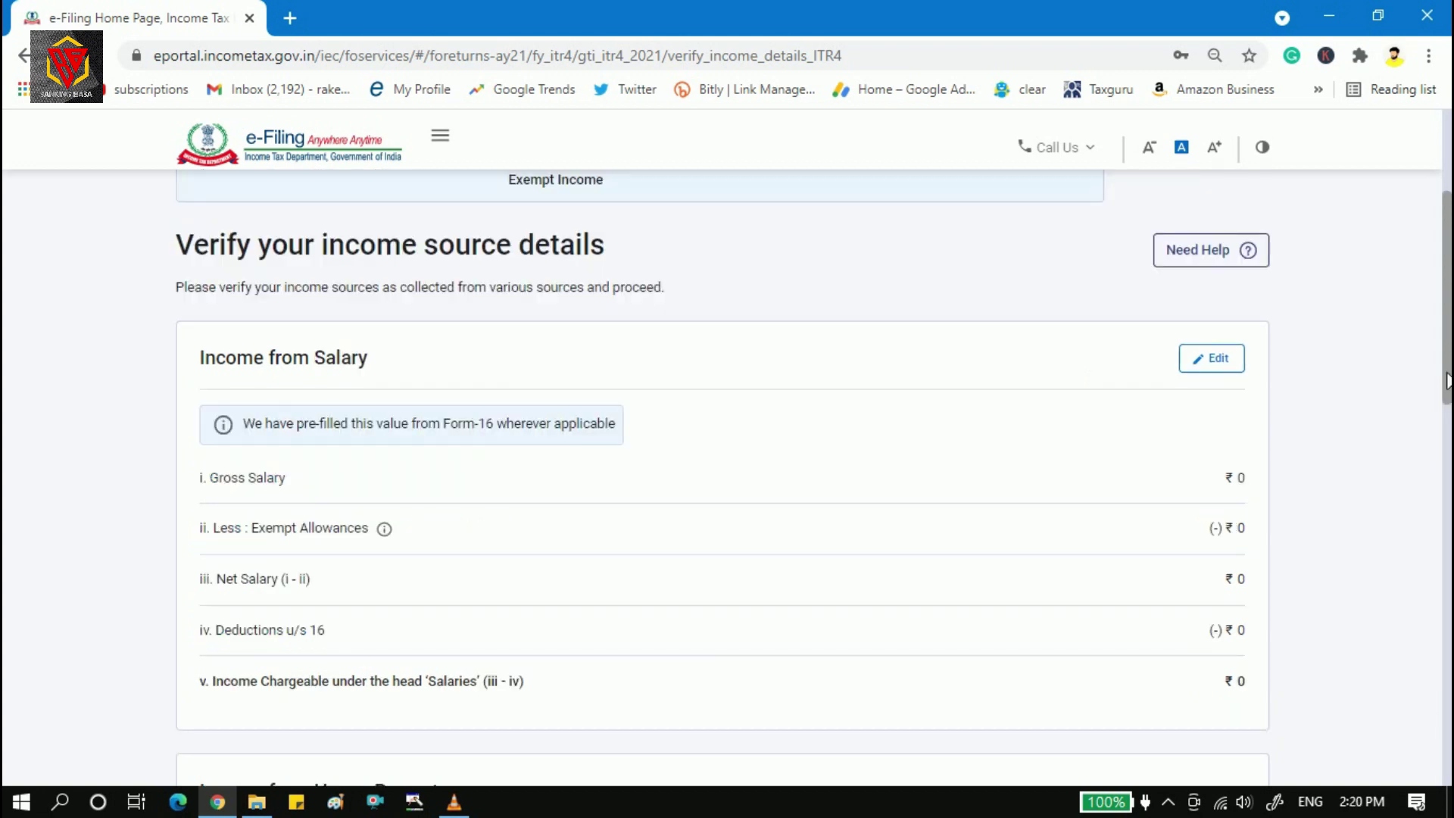
pyautogui.moveTo(1447, 374); pyautogui.dragTo(1447, 642)
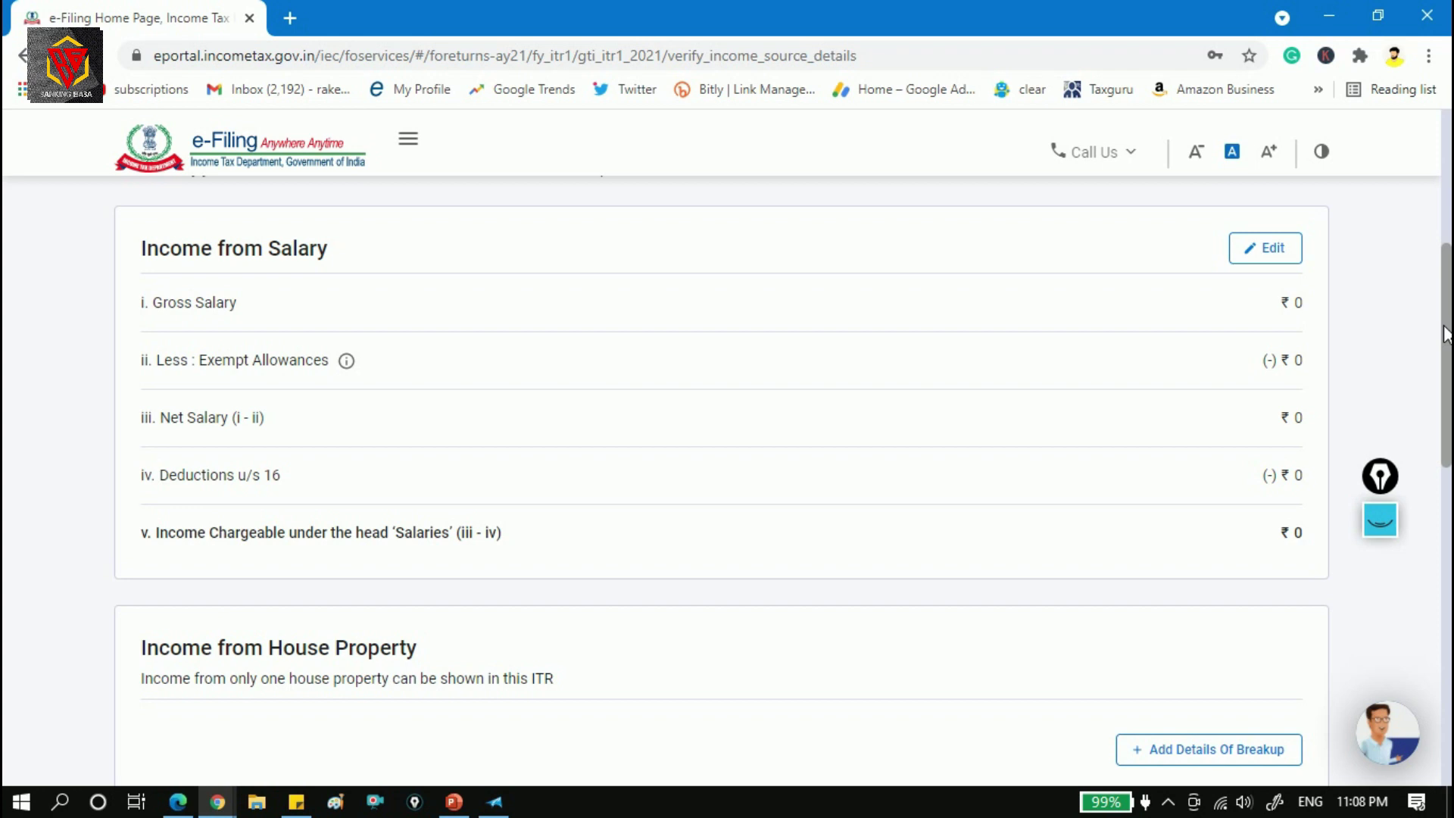
# Open Income from Salary for editing and scroll to the blank section 17(1)–17(3) fields.
pyautogui.click(1269, 253)
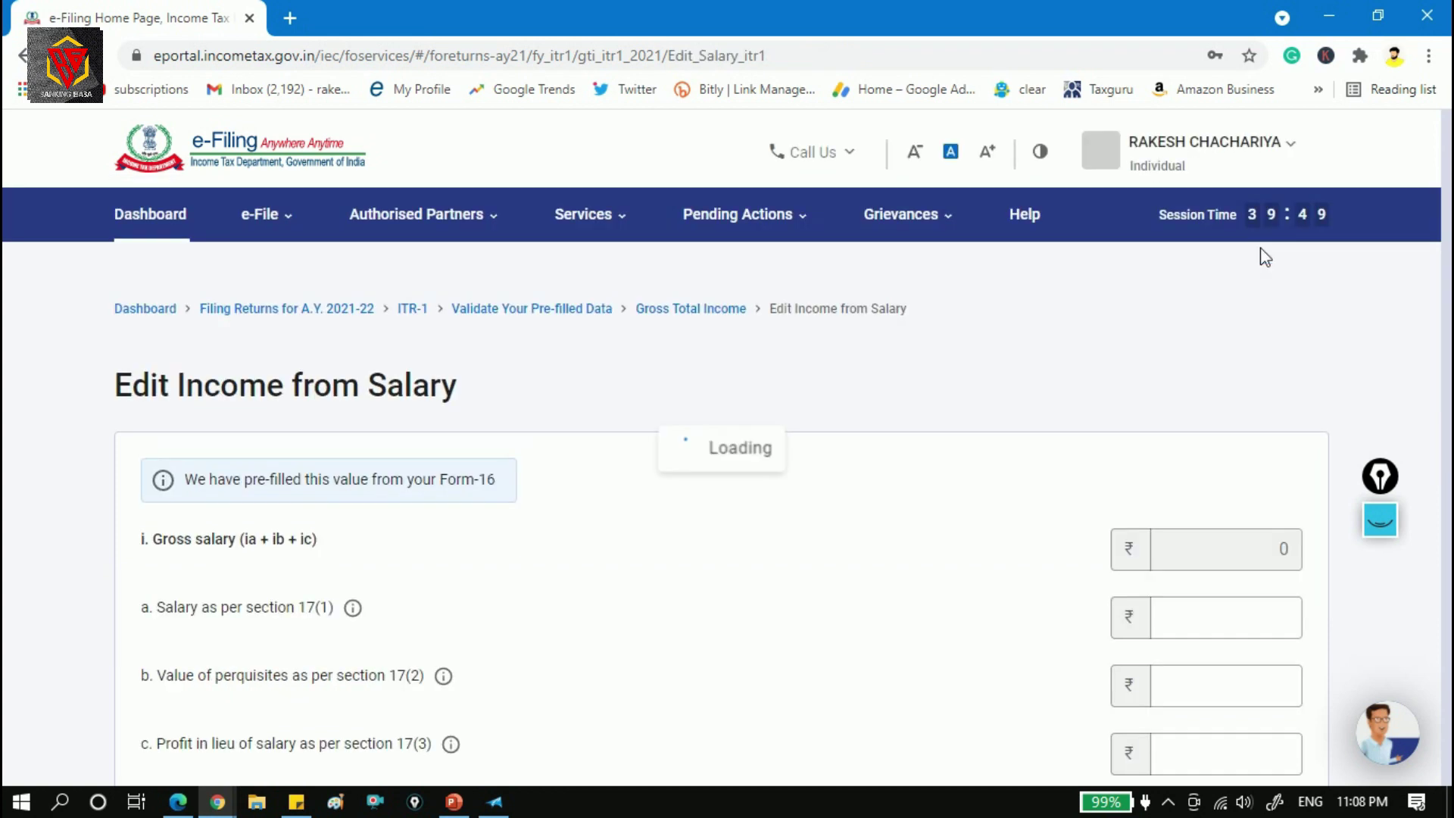
pyautogui.scroll(-2, 727, 454)
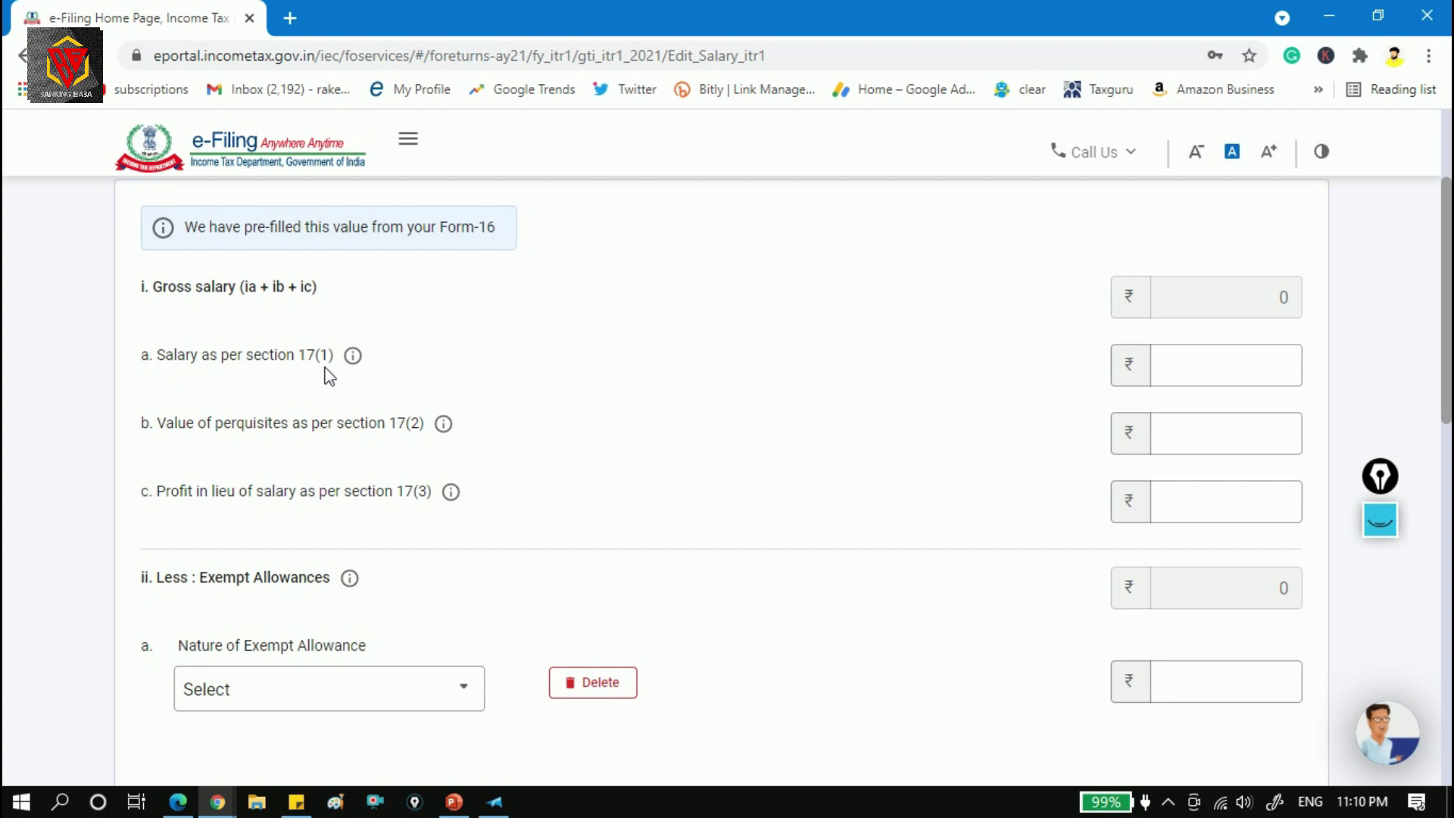
# Copy Form 16 figures: 17(1) salary 509233, 17(2) perquisites 11413, 17(3) profit 0.
pyautogui.hotkey('alt', 'Tab')
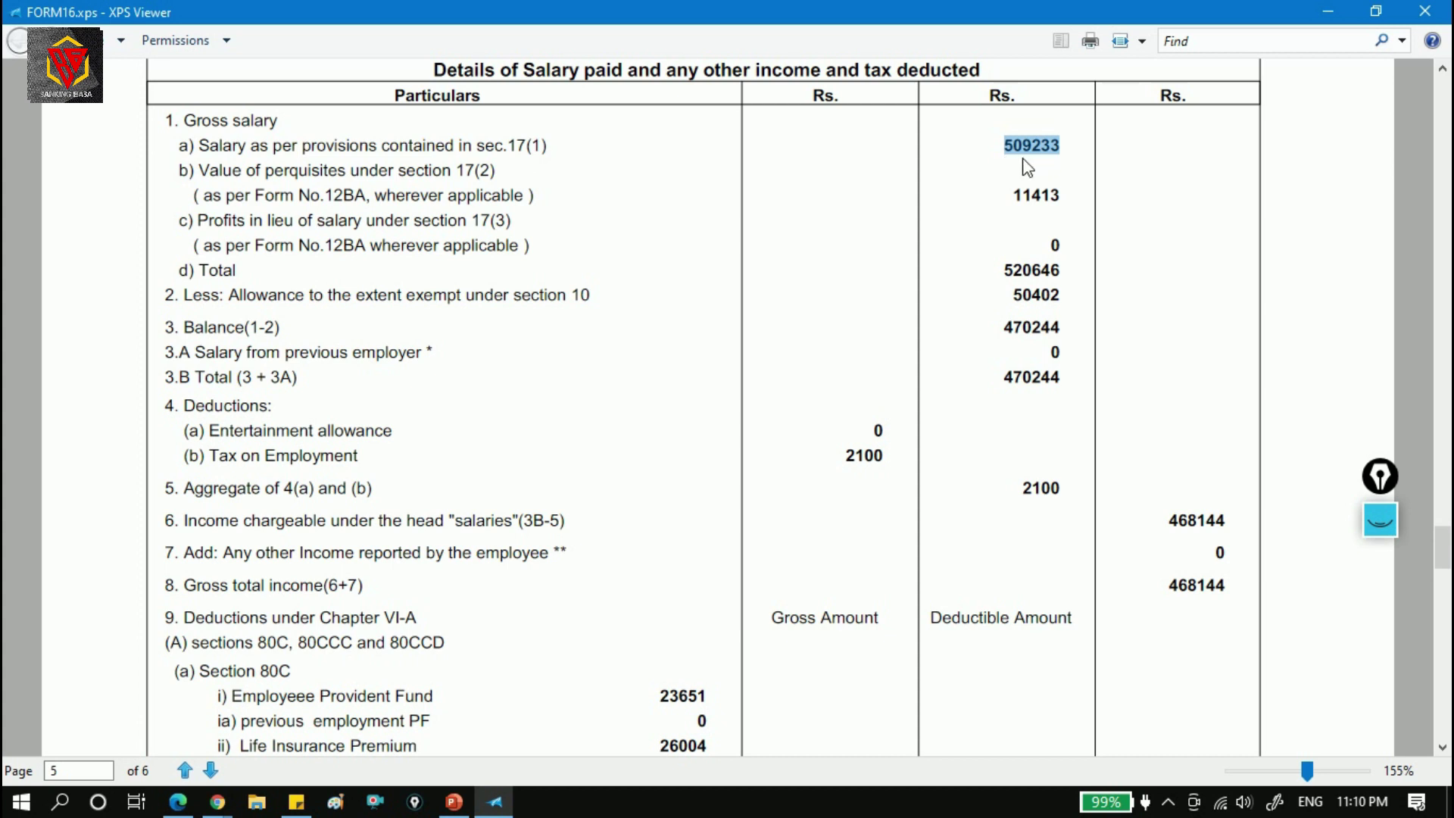
pyautogui.hotkey('alt', 'Tab')
pyautogui.click(1242, 365)
pyautogui.write('509233')
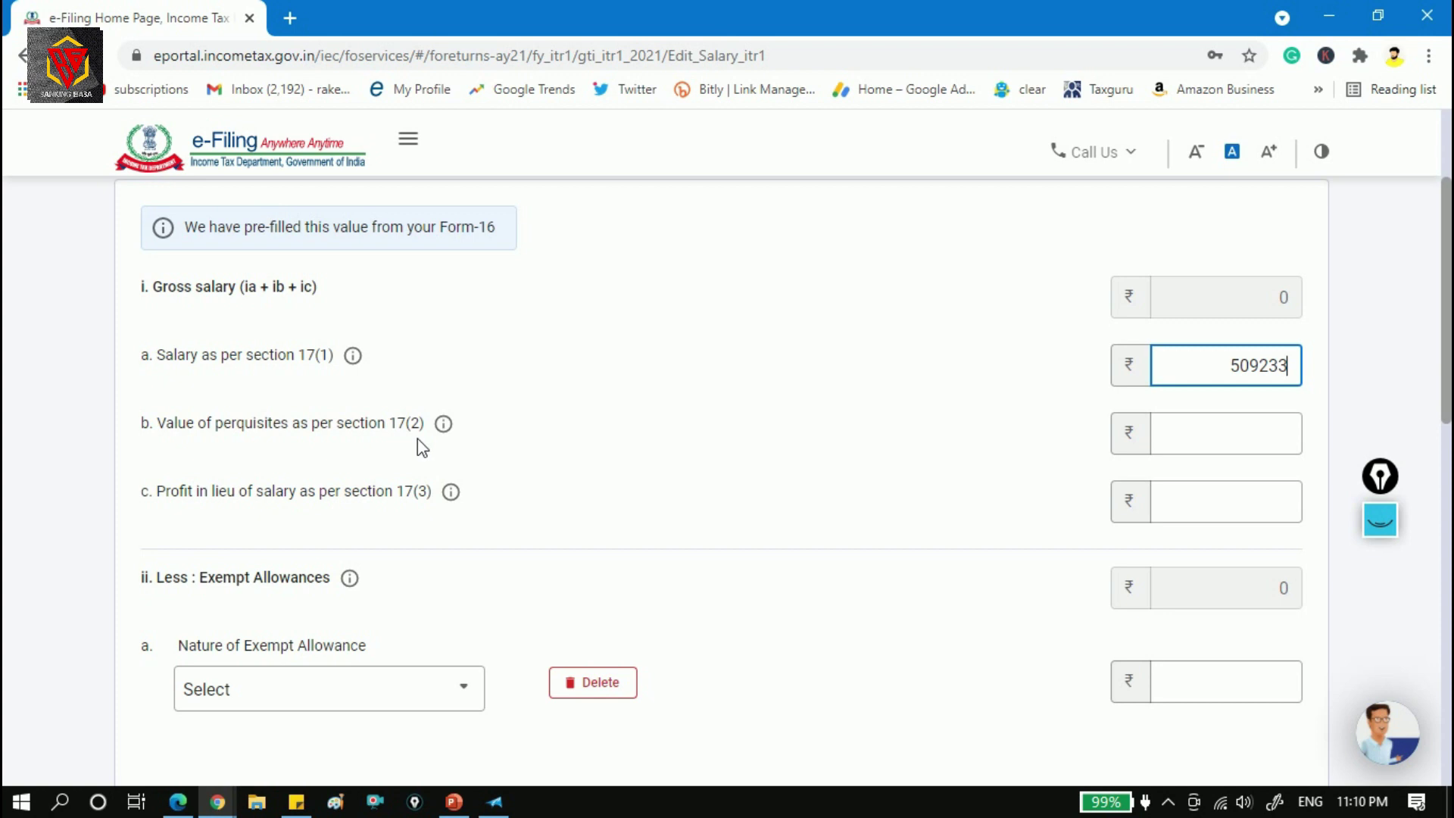
pyautogui.hotkey('alt', 'Tab')
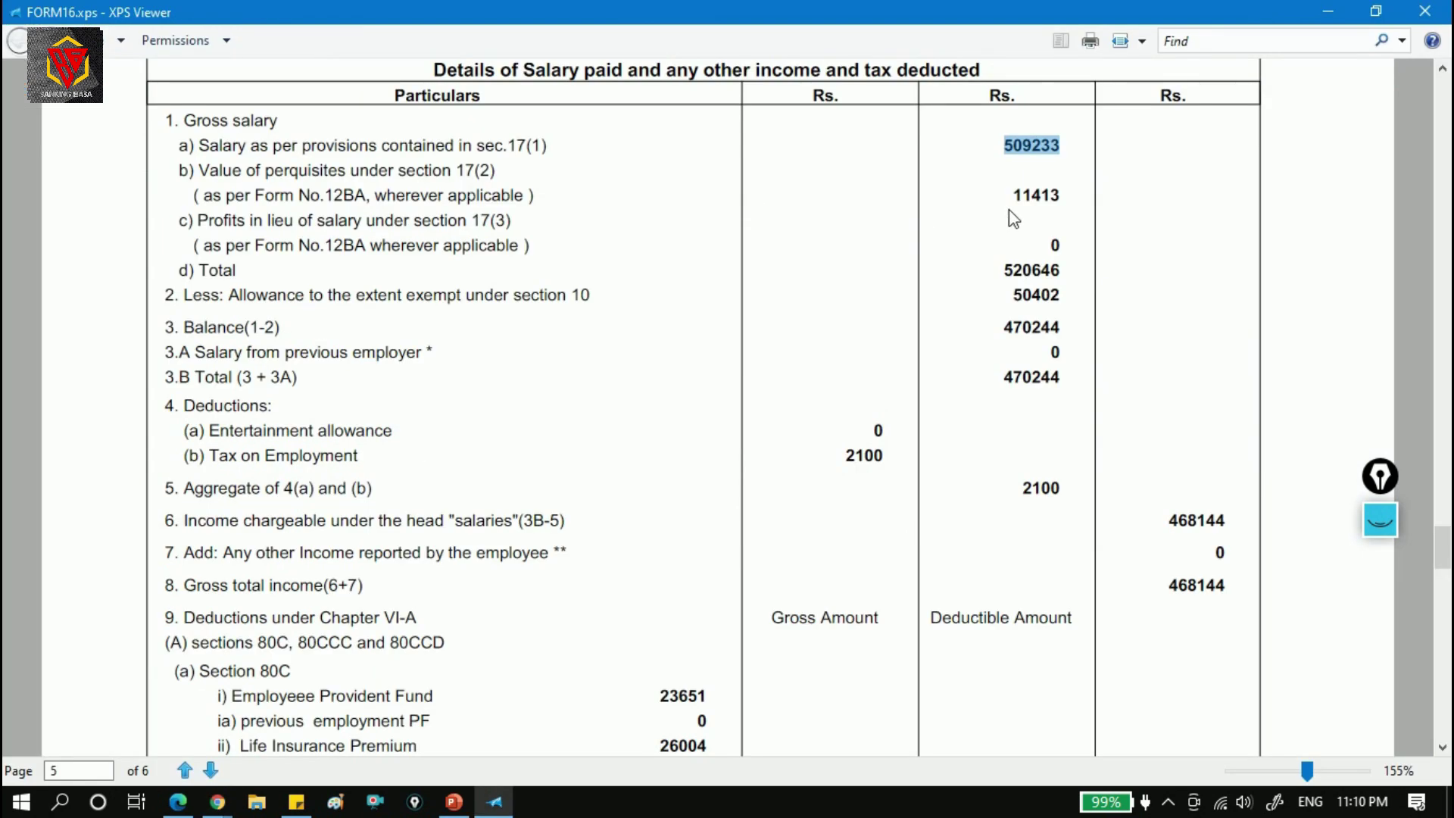
pyautogui.hotkey('alt', 'Tab')
pyautogui.press('Tab')
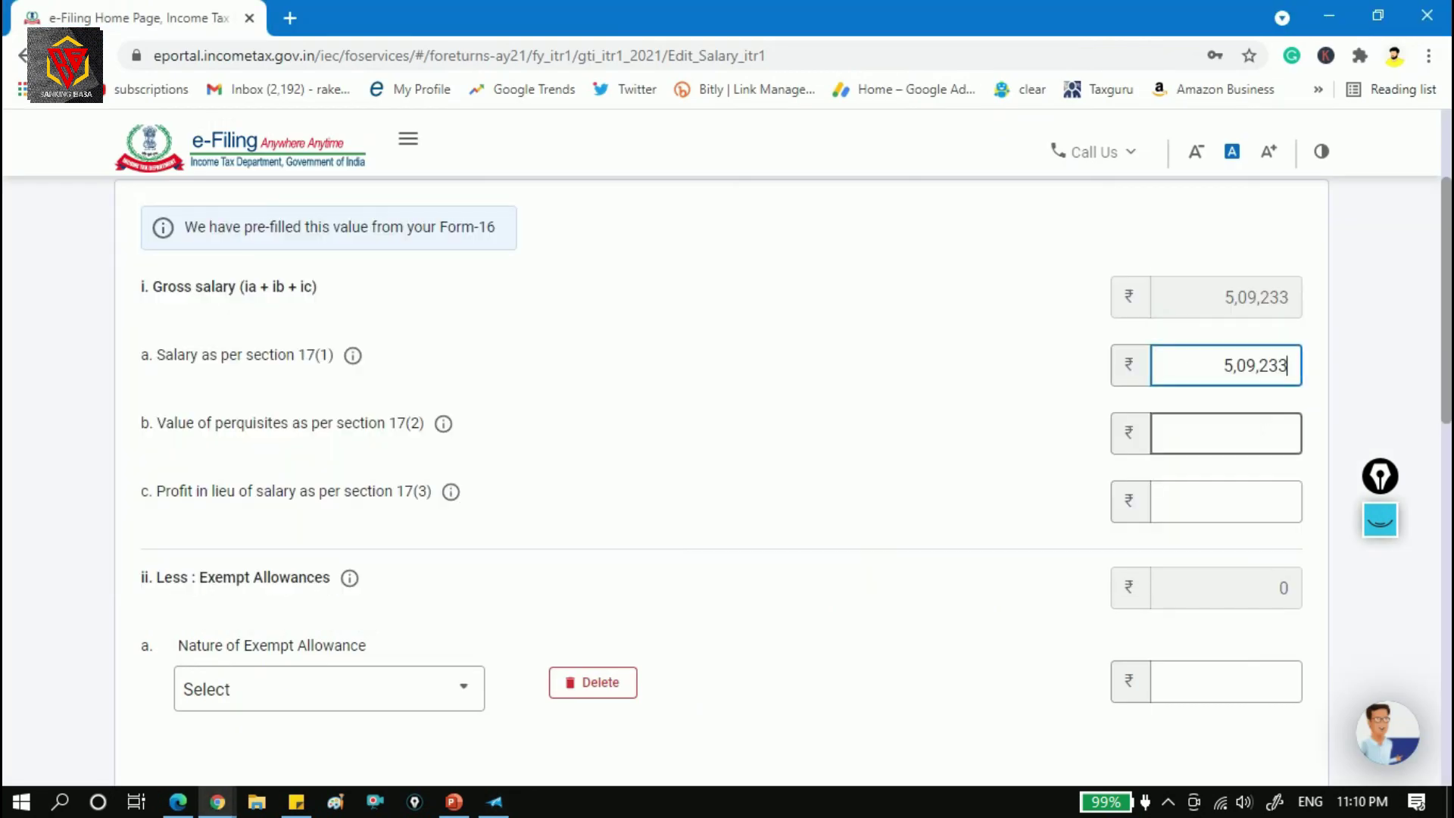
pyautogui.write('11413')
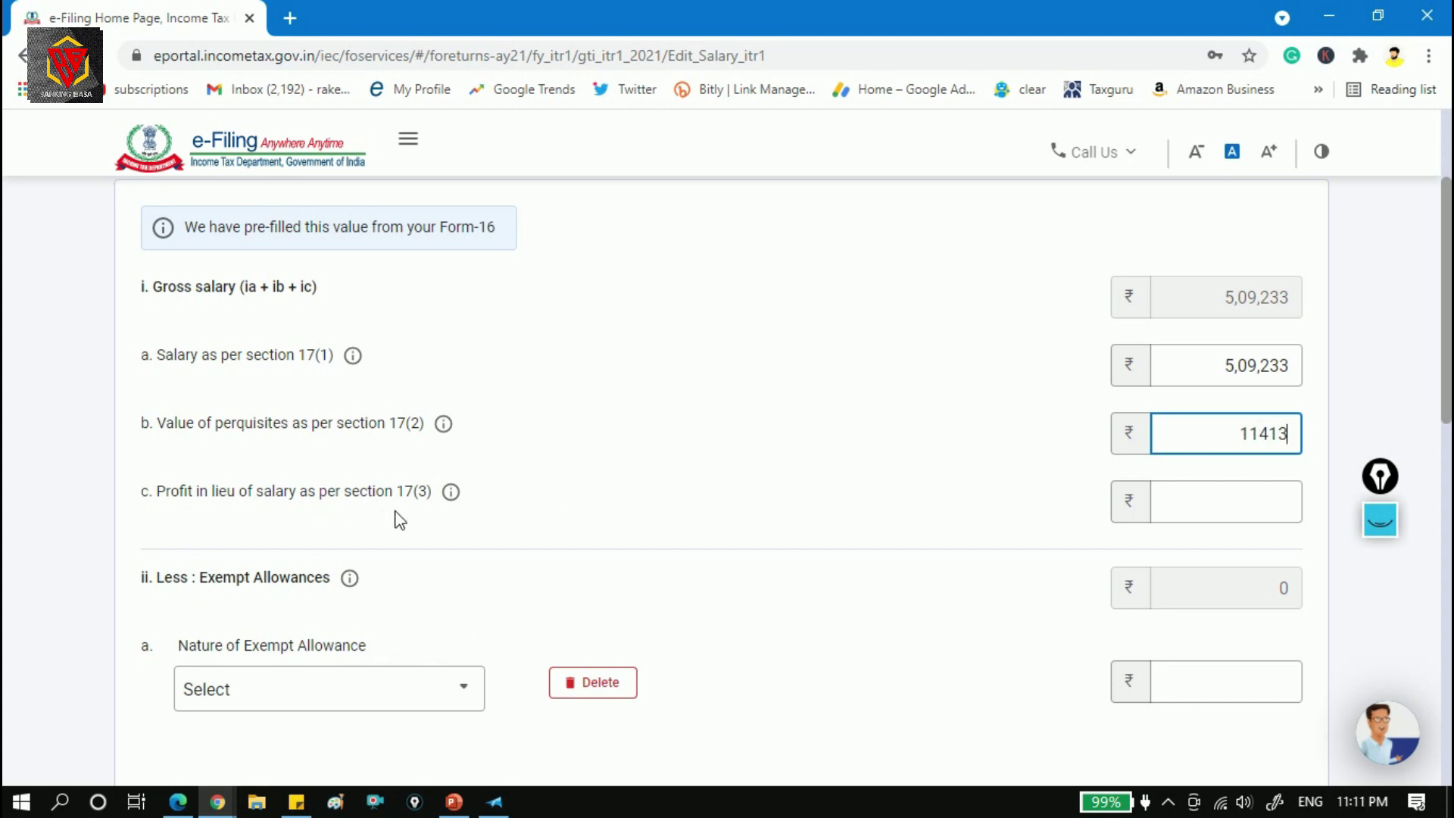
pyautogui.hotkey('alt', 'Tab')
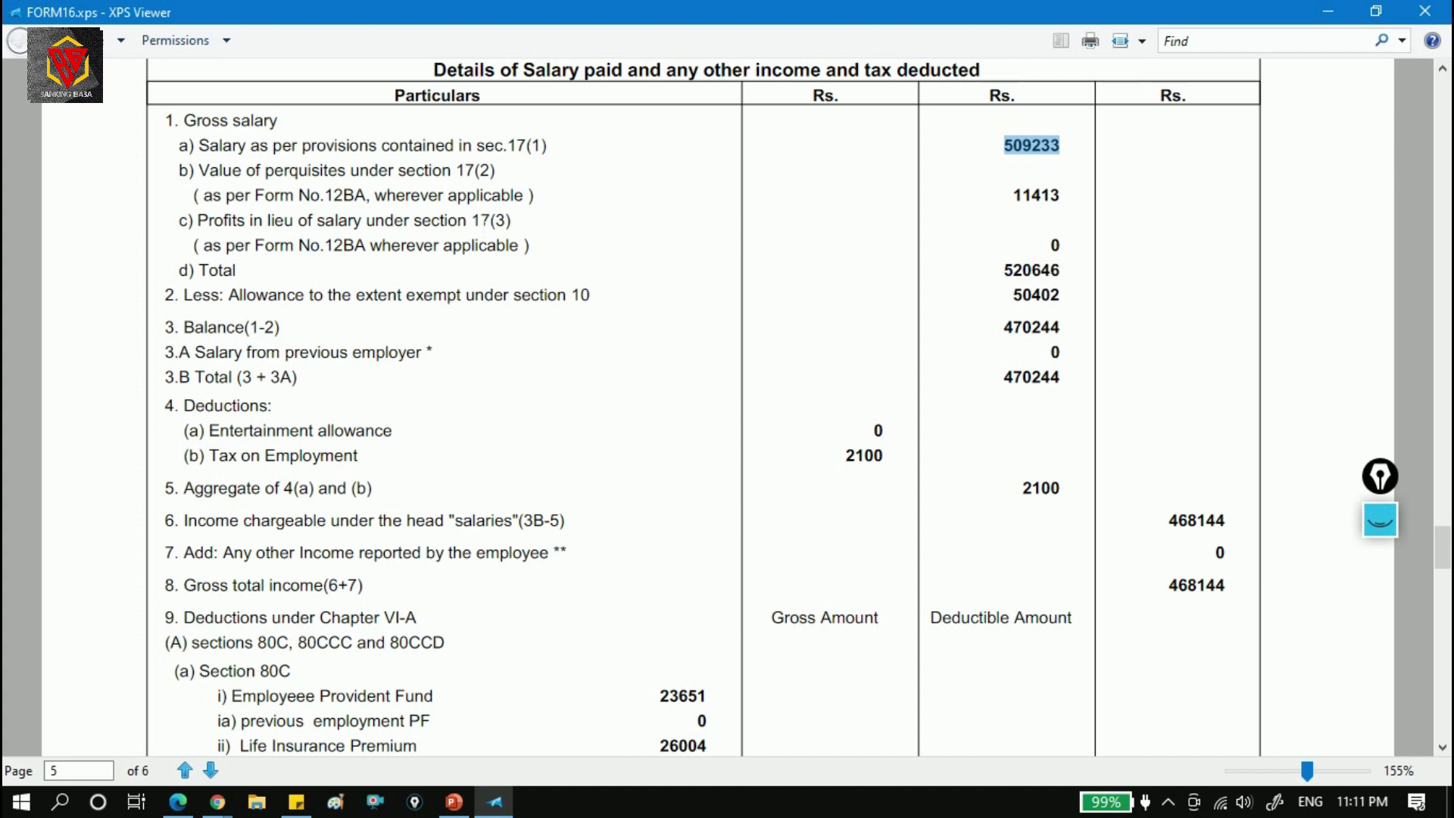
pyautogui.hotkey('alt', 'Tab')
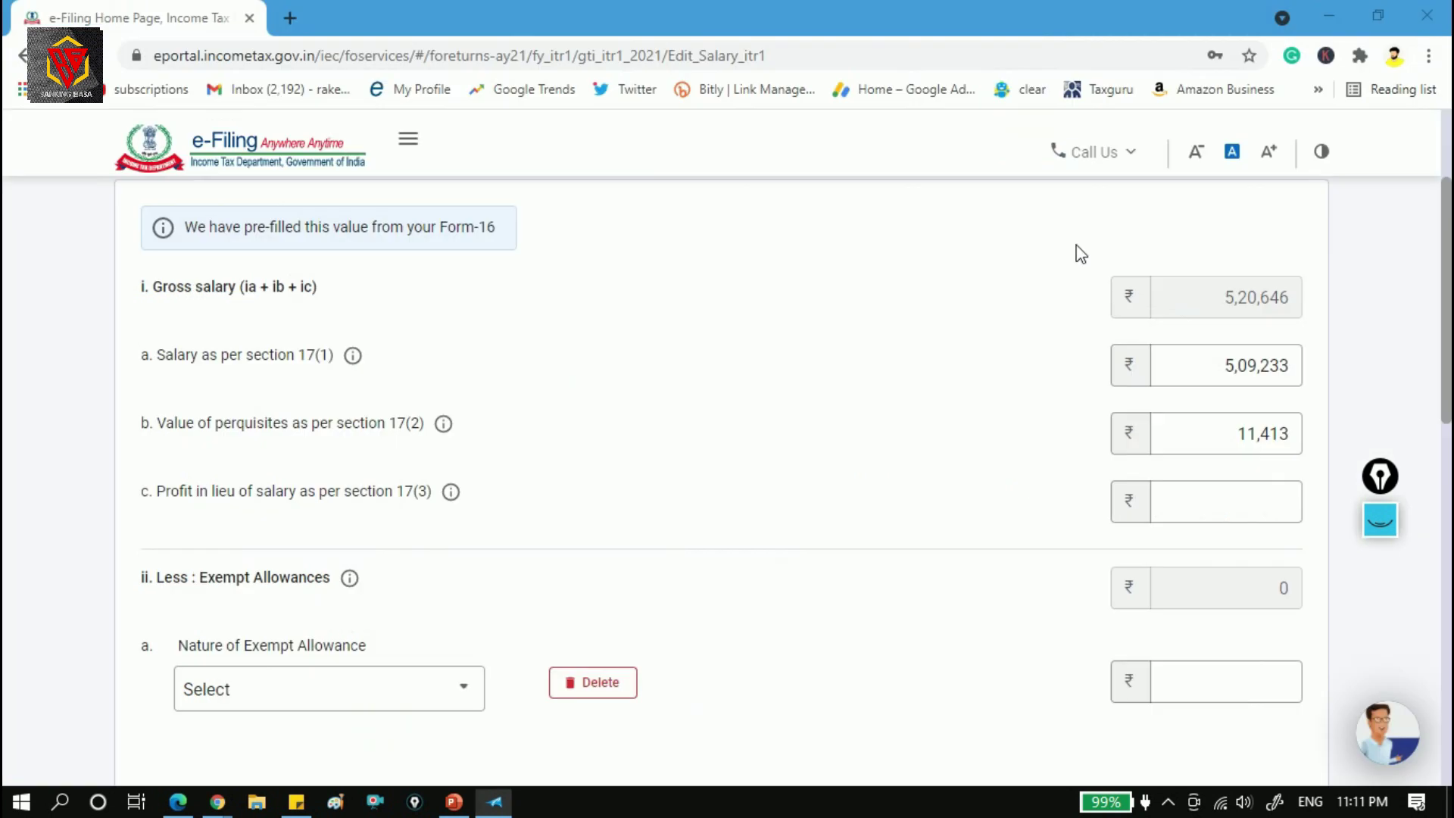
pyautogui.press('Tab')
pyautogui.write('0')
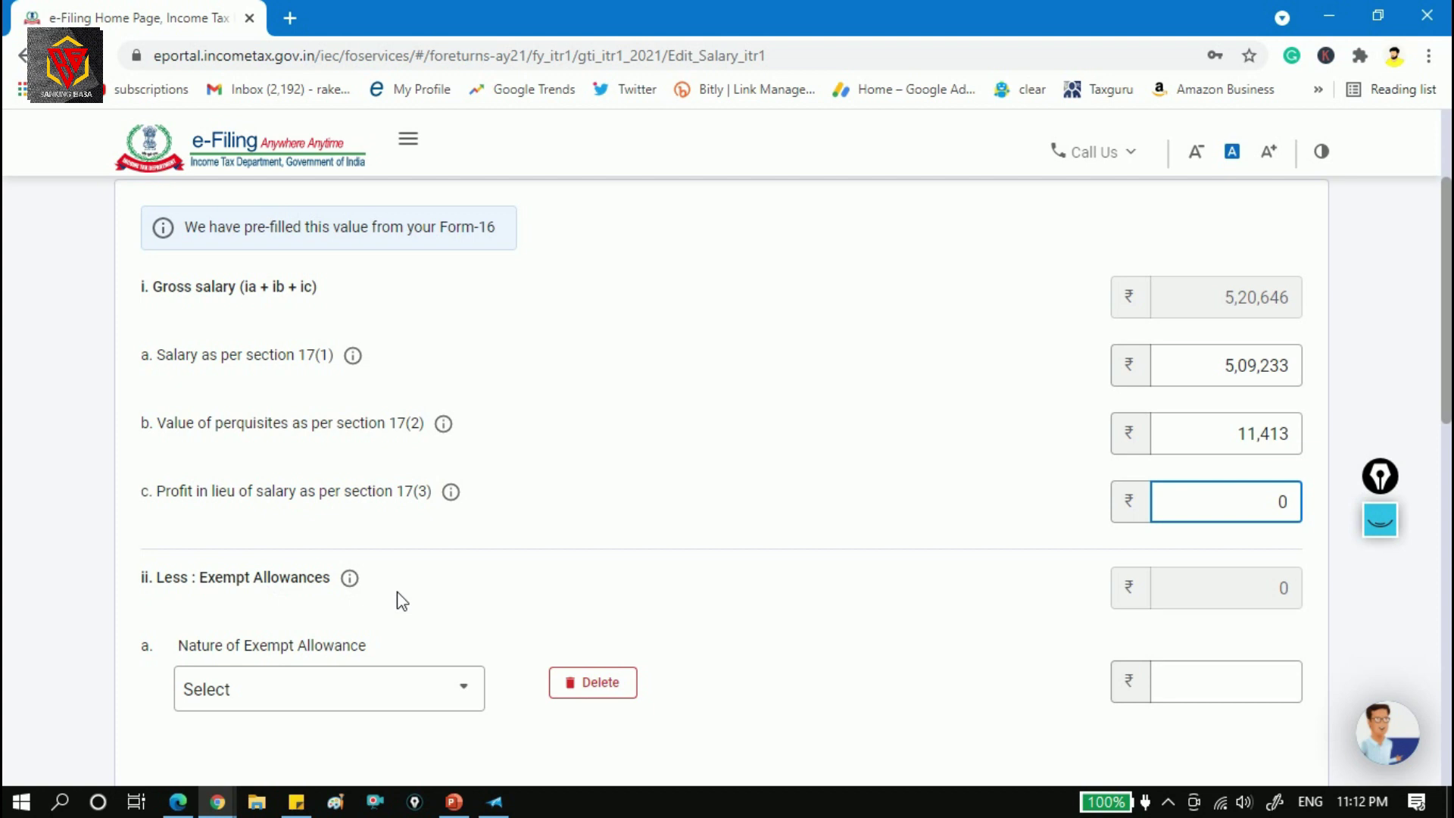
# Clear the highlight on the 509233 salary figure in Form 16.
pyautogui.hotkey('alt', 'Tab')
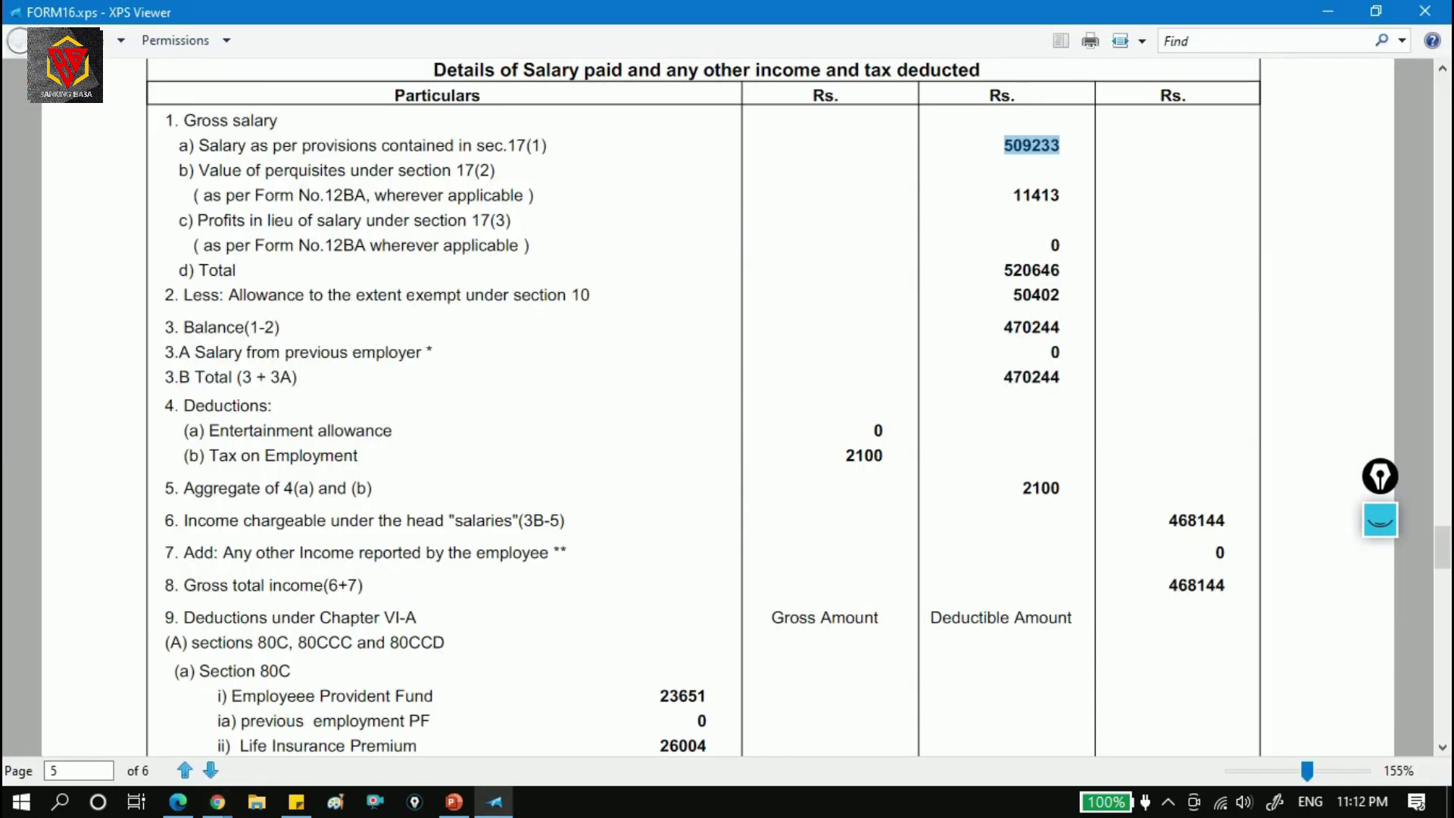
pyautogui.click(166, 318)
pyautogui.hotkey('alt', 'Tab')
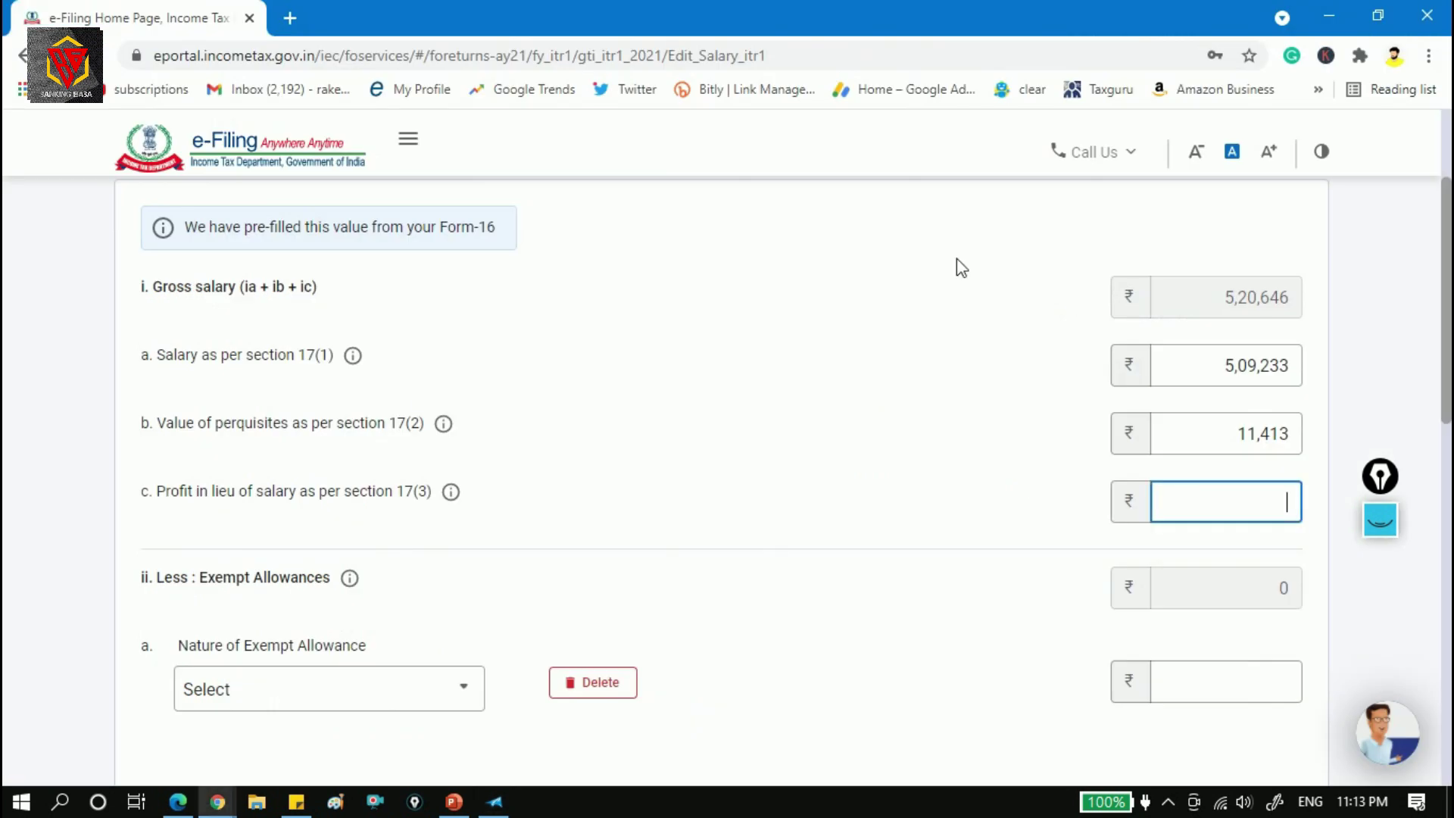
# Browse the exempt allowance types and find Form 16's 50,402 exempt allowance total and its breakdown.
pyautogui.scroll(-3, 449, 421)
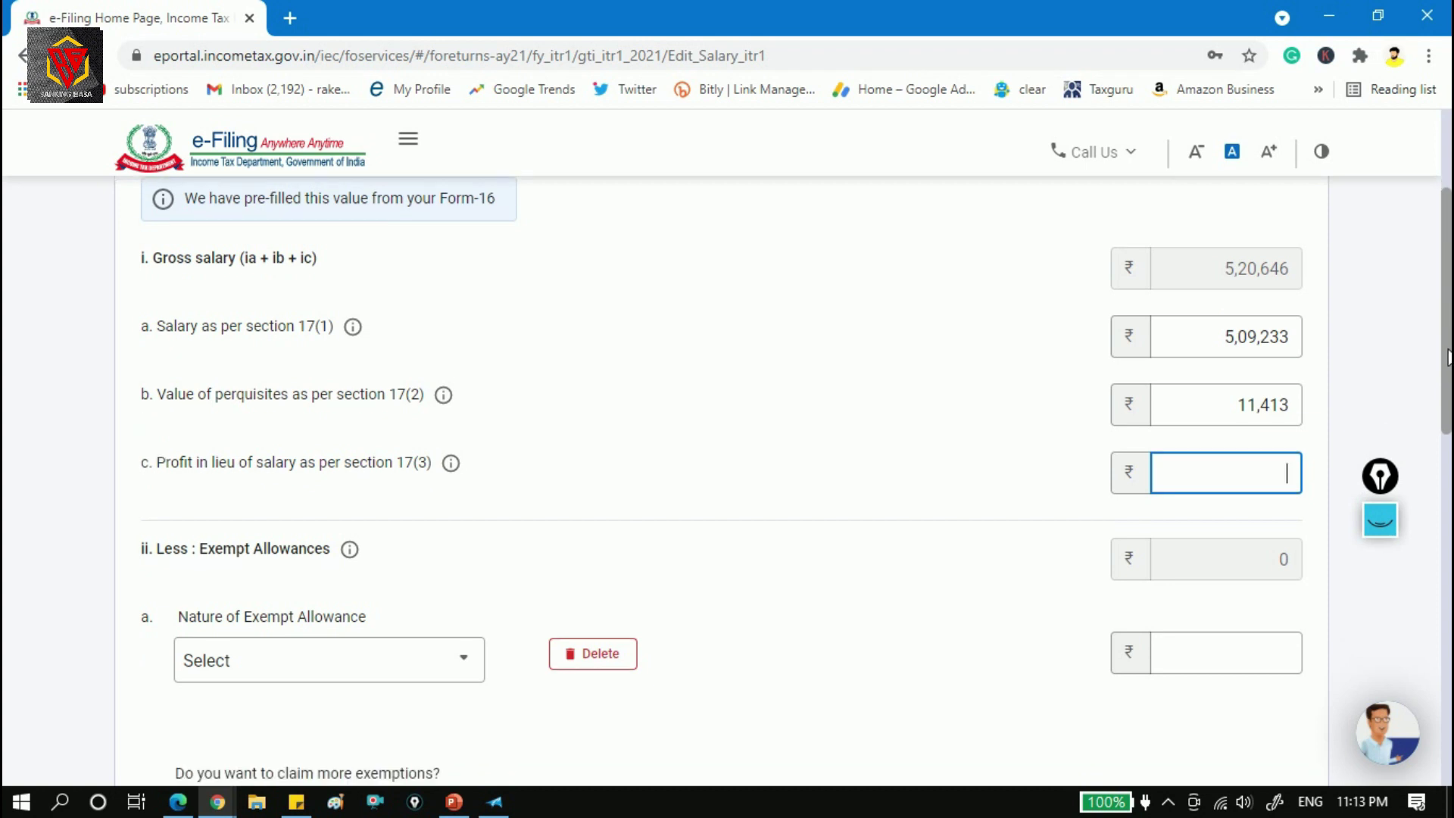
pyautogui.click(460, 448)
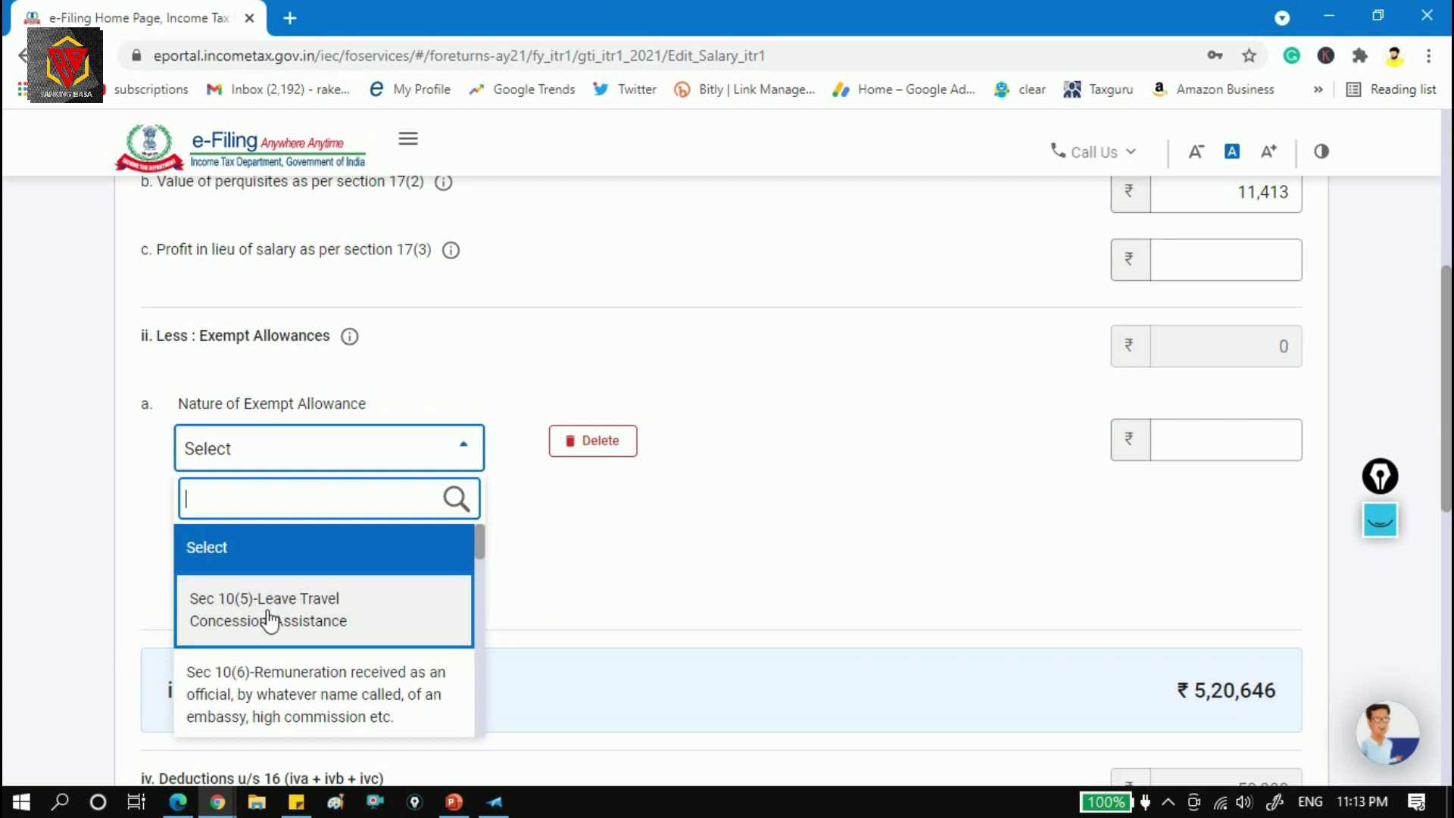
pyautogui.moveTo(479, 546); pyautogui.dragTo(462, 693)
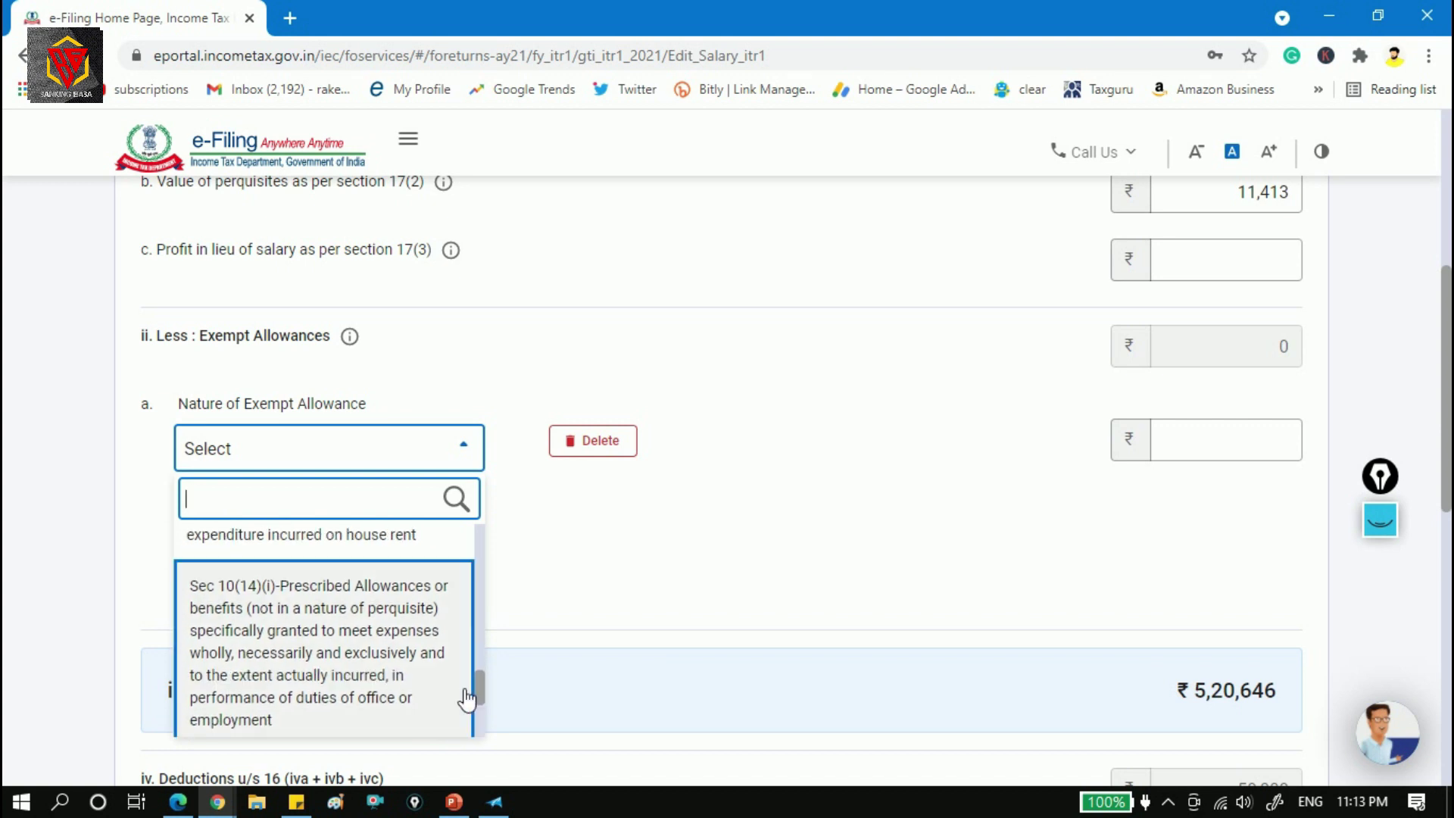
pyautogui.hotkey('alt', 'Tab')
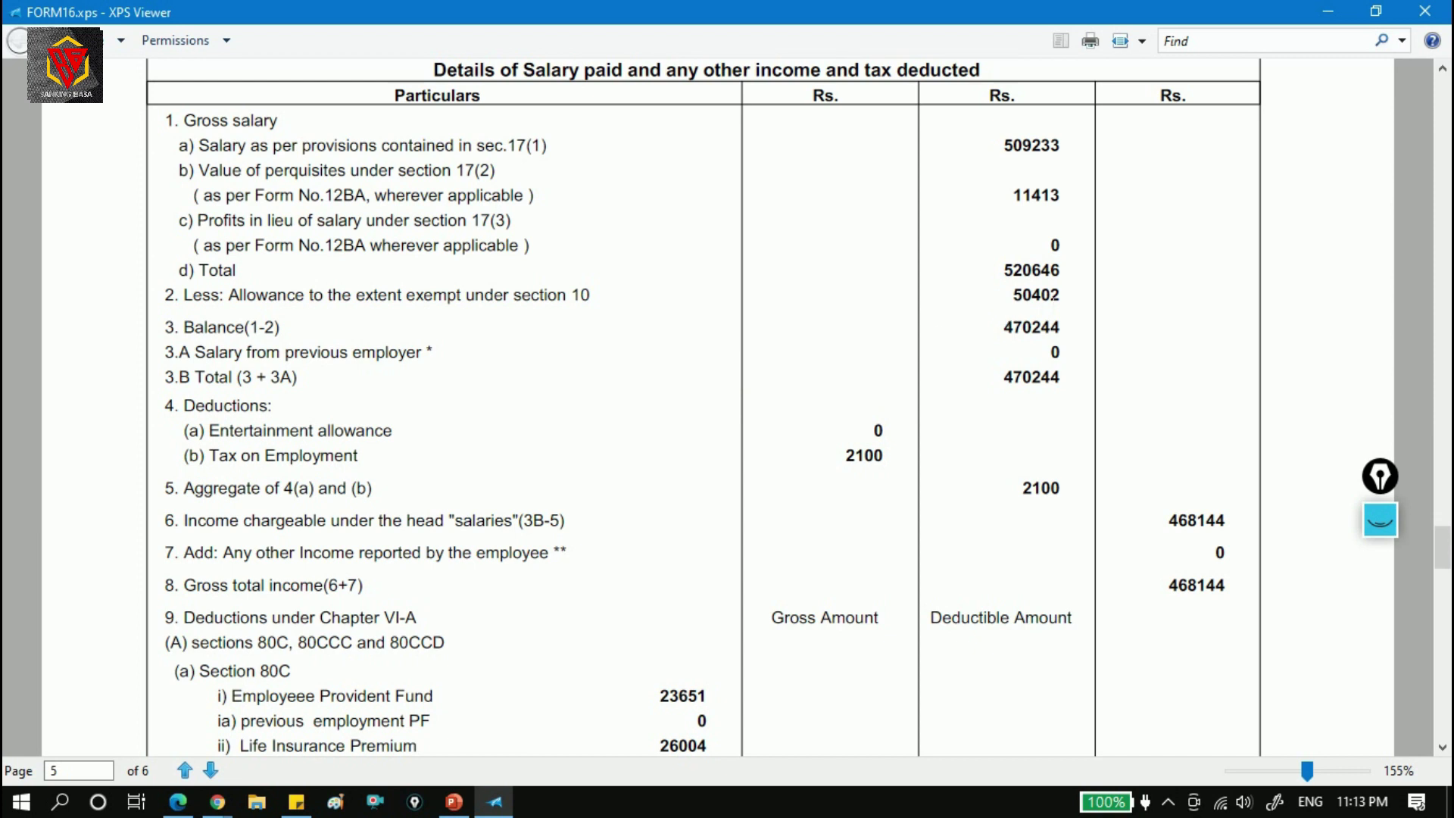
pyautogui.moveTo(1065, 298); pyautogui.dragTo(1022, 295)
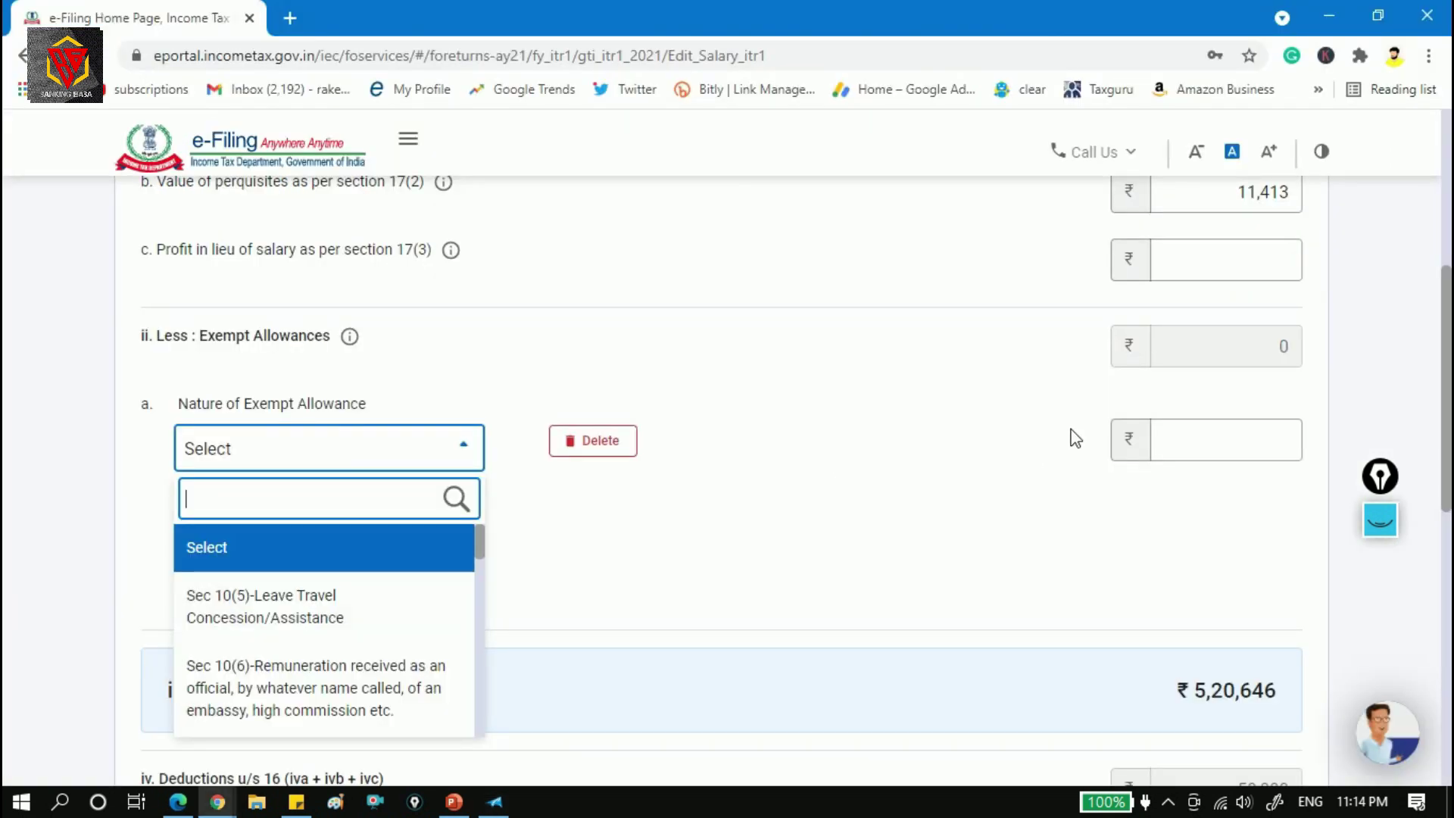
pyautogui.hotkey('alt', 'Tab')
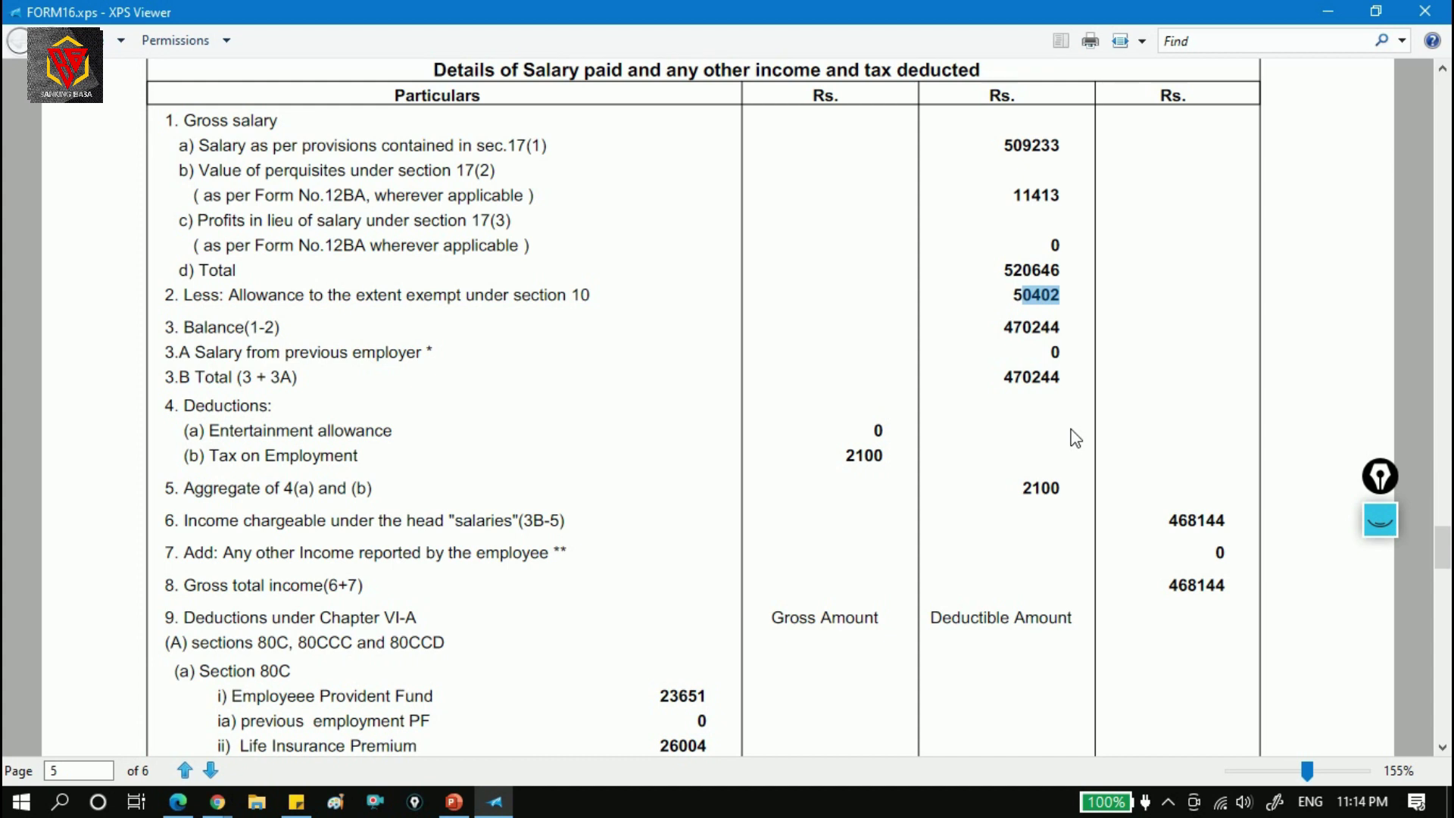
pyautogui.hotkey('alt', 'Tab')
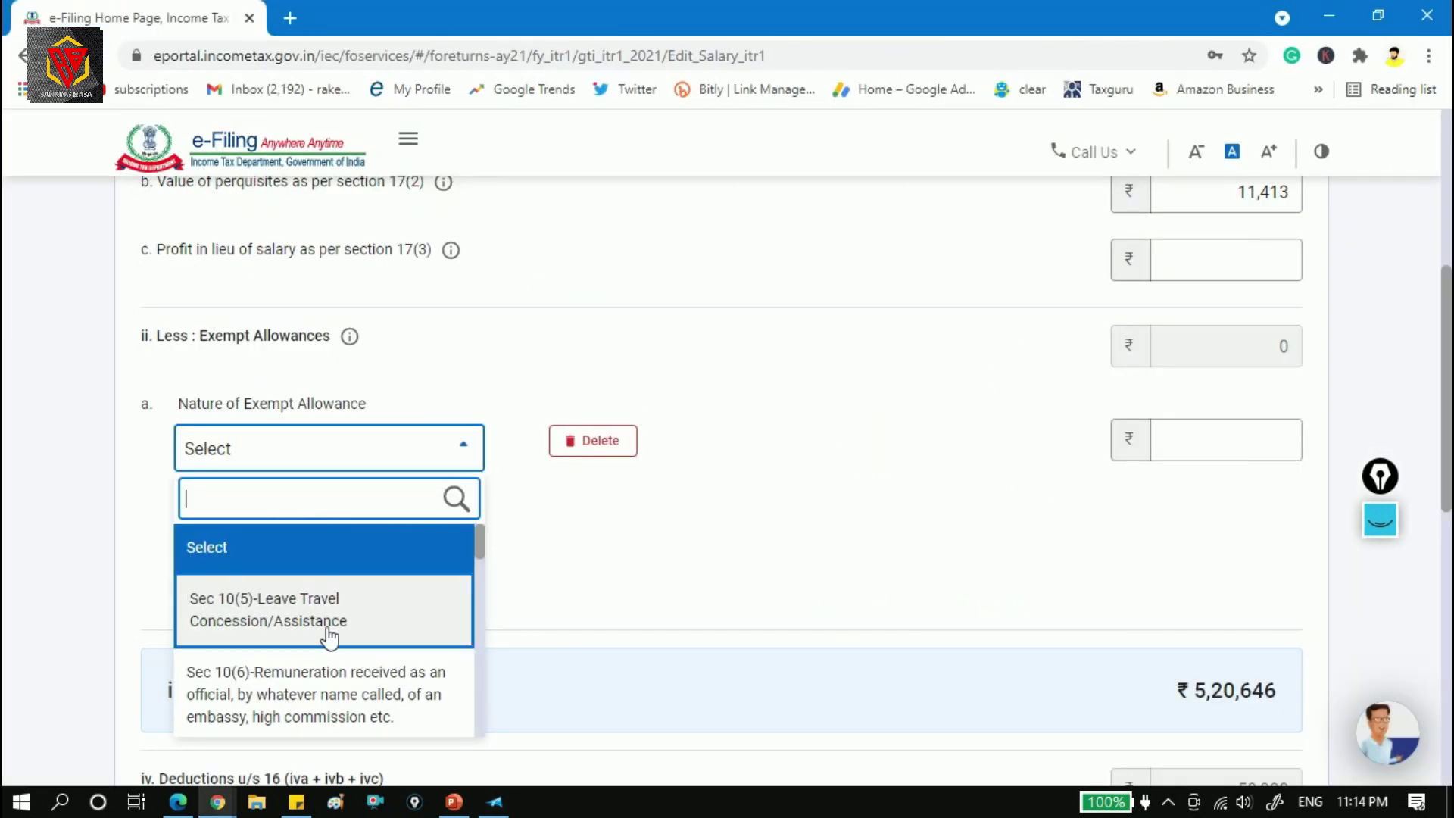
pyautogui.click(465, 453)
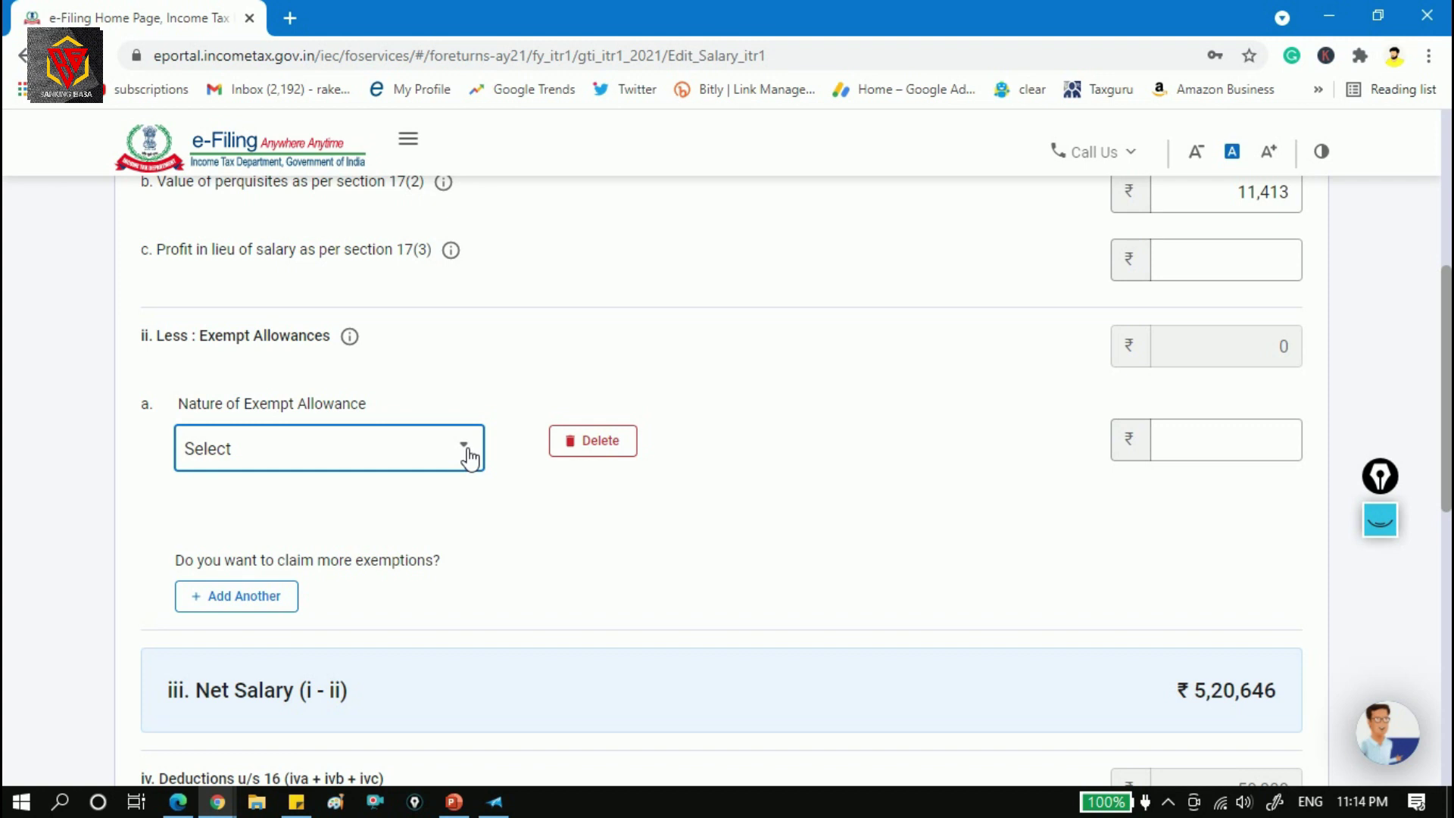
pyautogui.hotkey('alt', 'Tab')
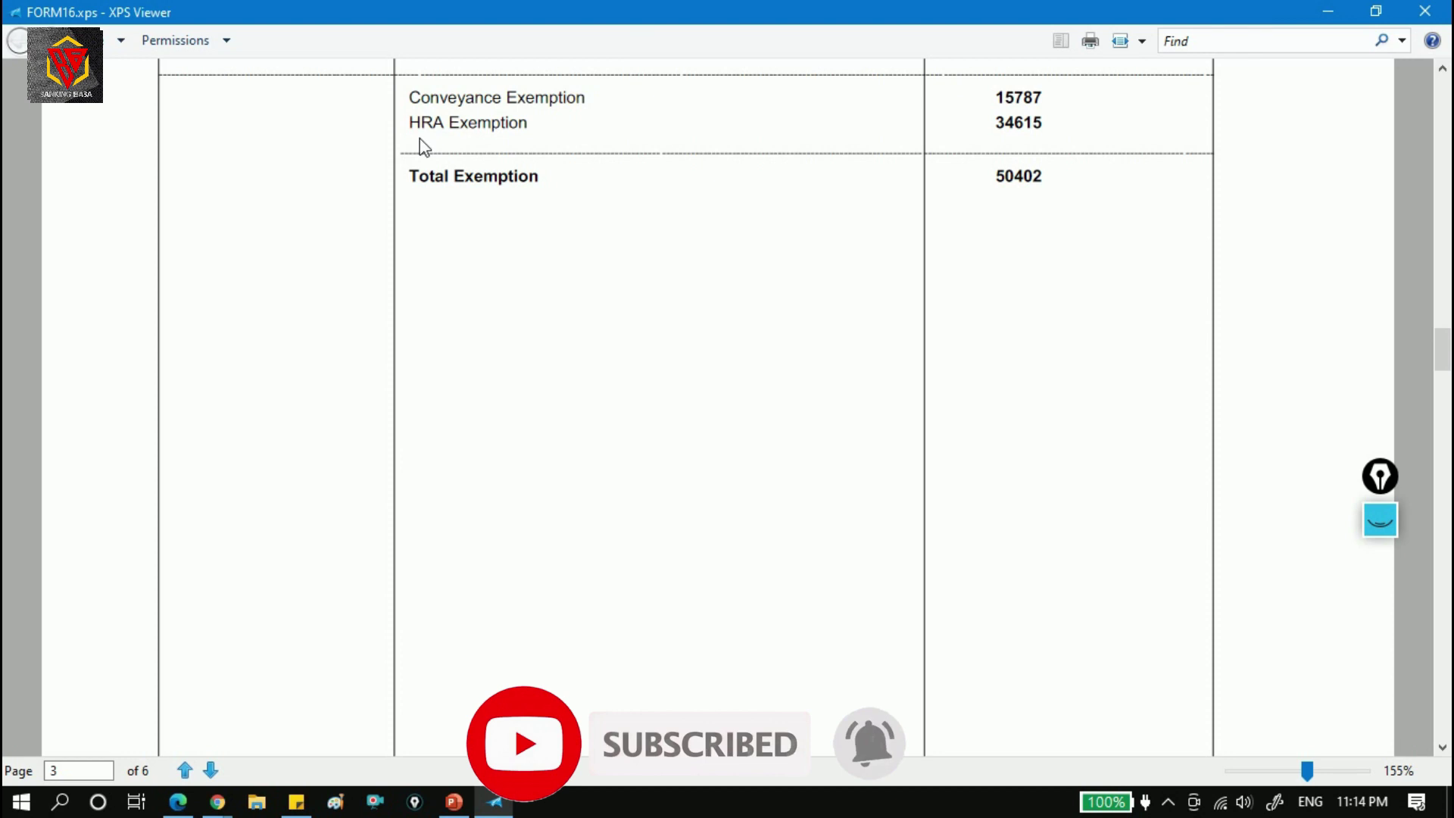
pyautogui.hotkey('alt', 'Tab')
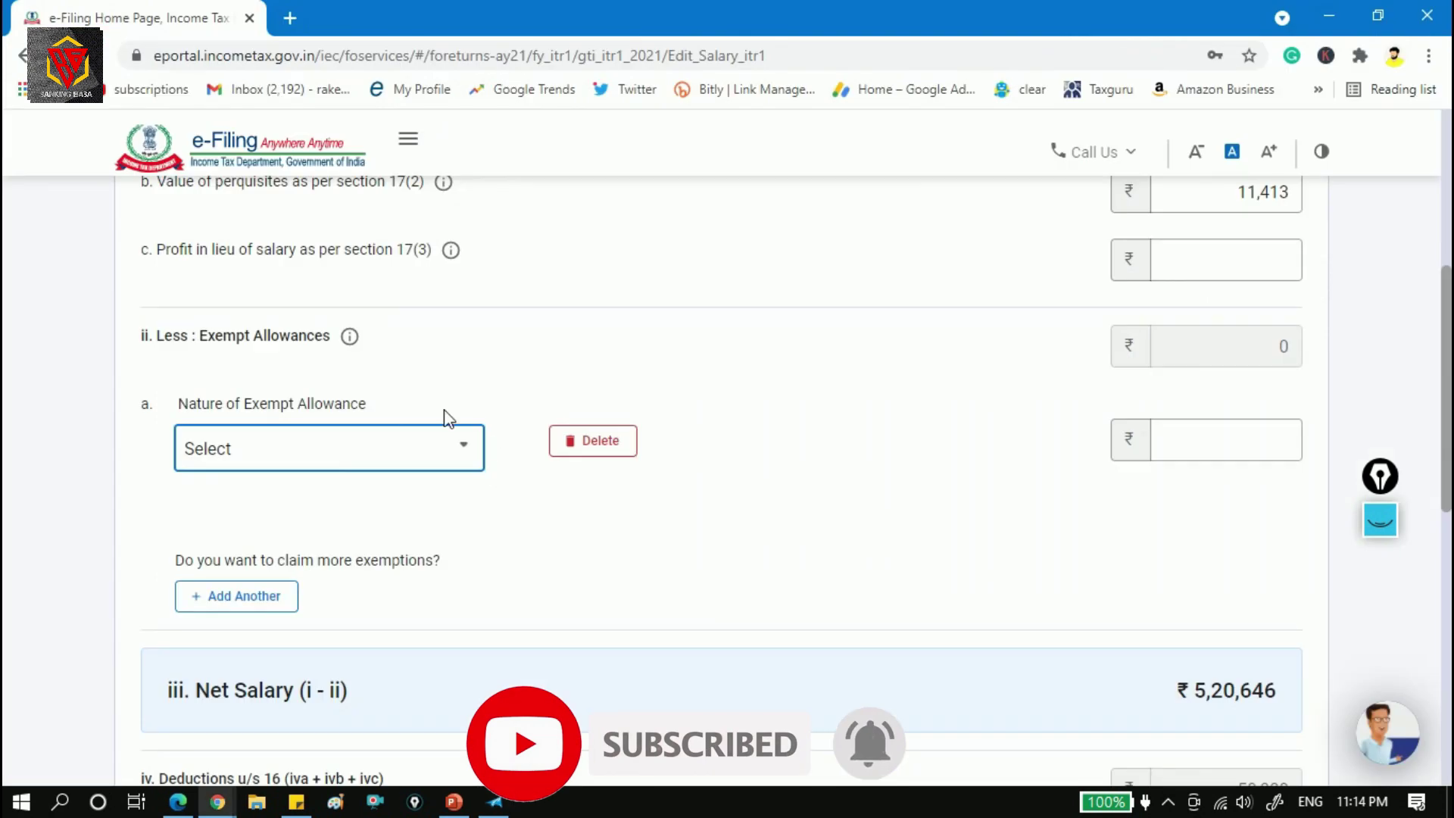
# Choose Sec 10(13A) house rent allowance, enter Form 16's 34,615 HRA exemption, and add another row.
pyautogui.click(432, 450)
pyautogui.scroll(-3, 409, 574)
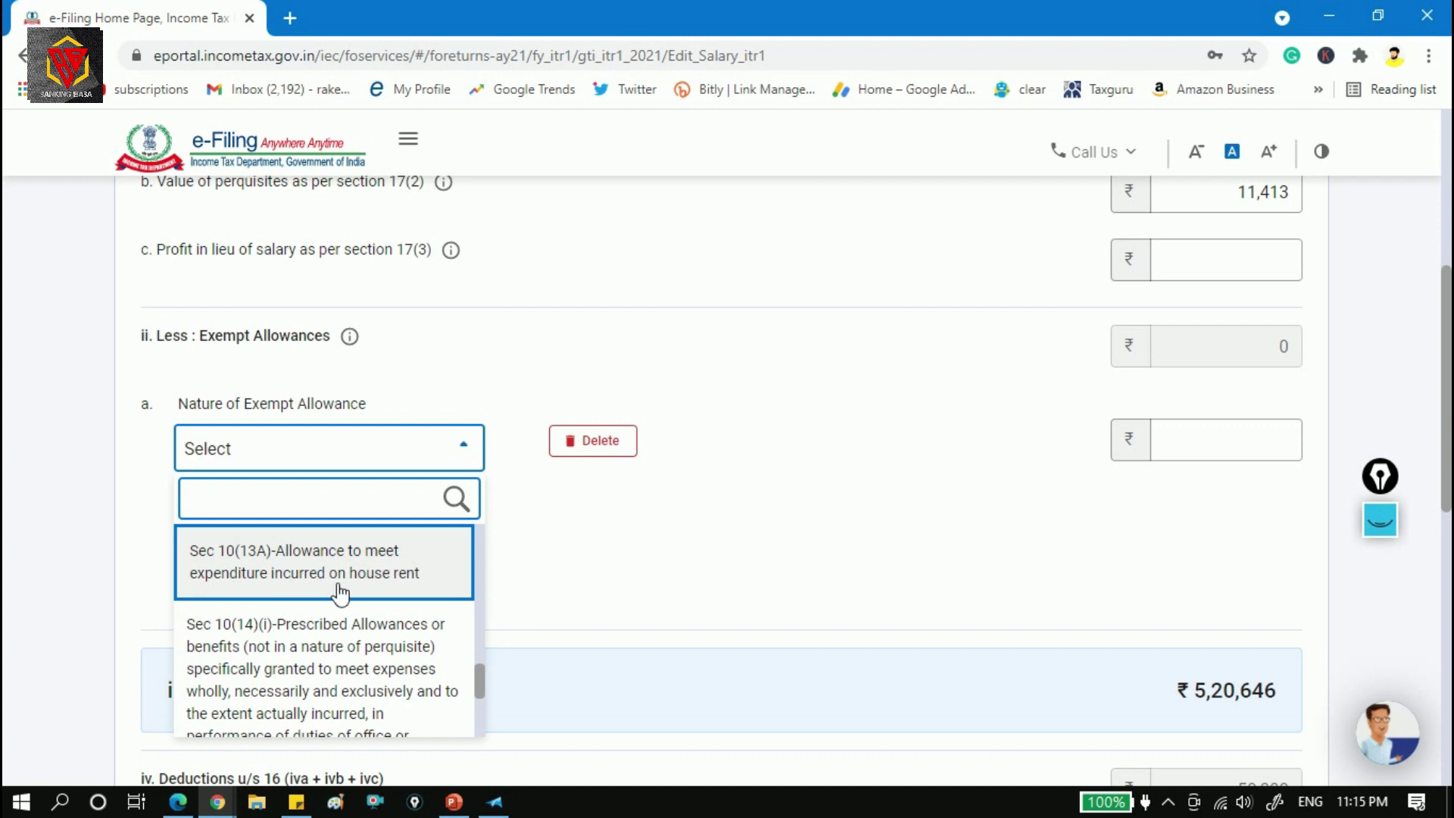
pyautogui.click(393, 595)
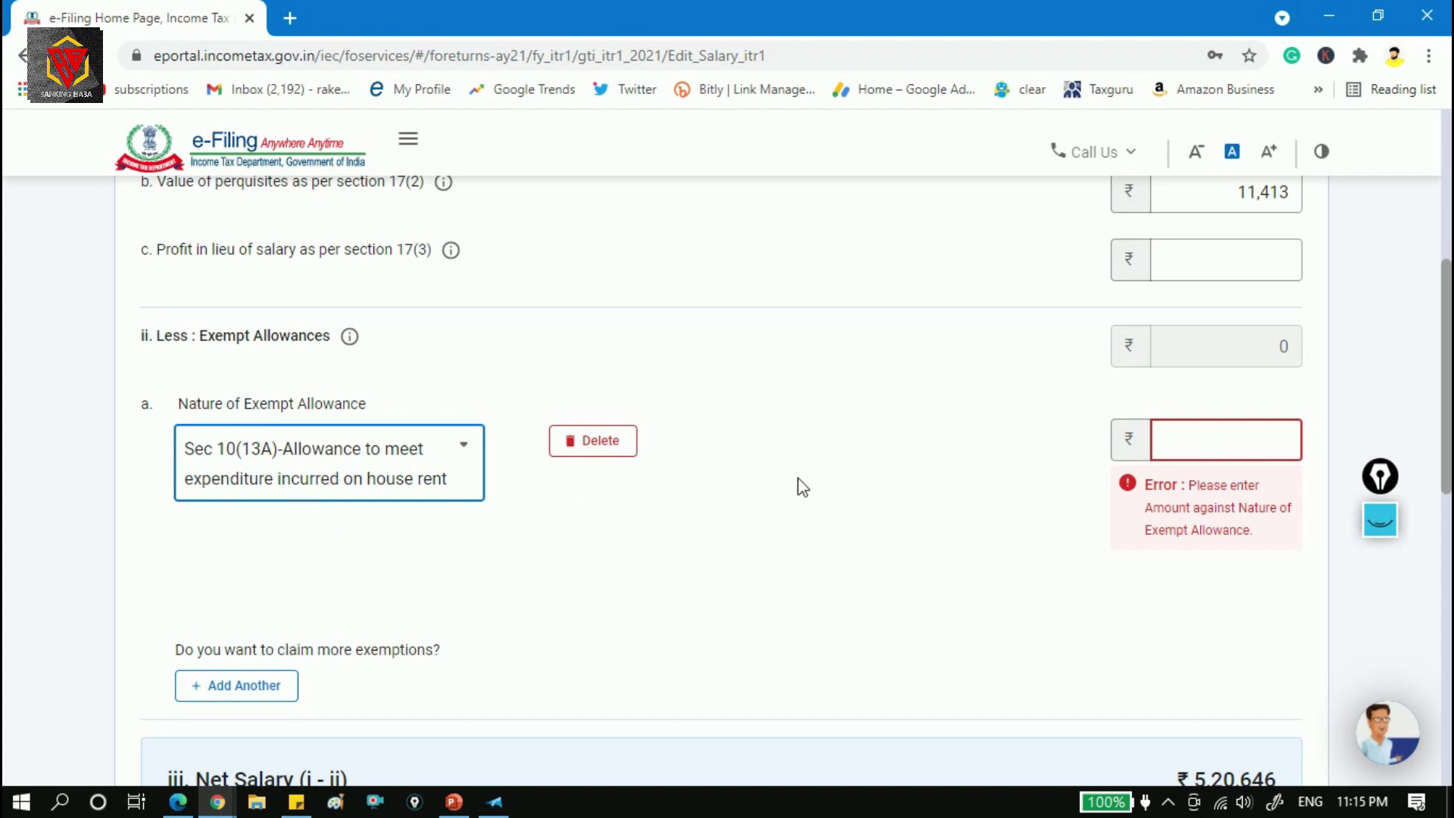
pyautogui.click(1238, 441)
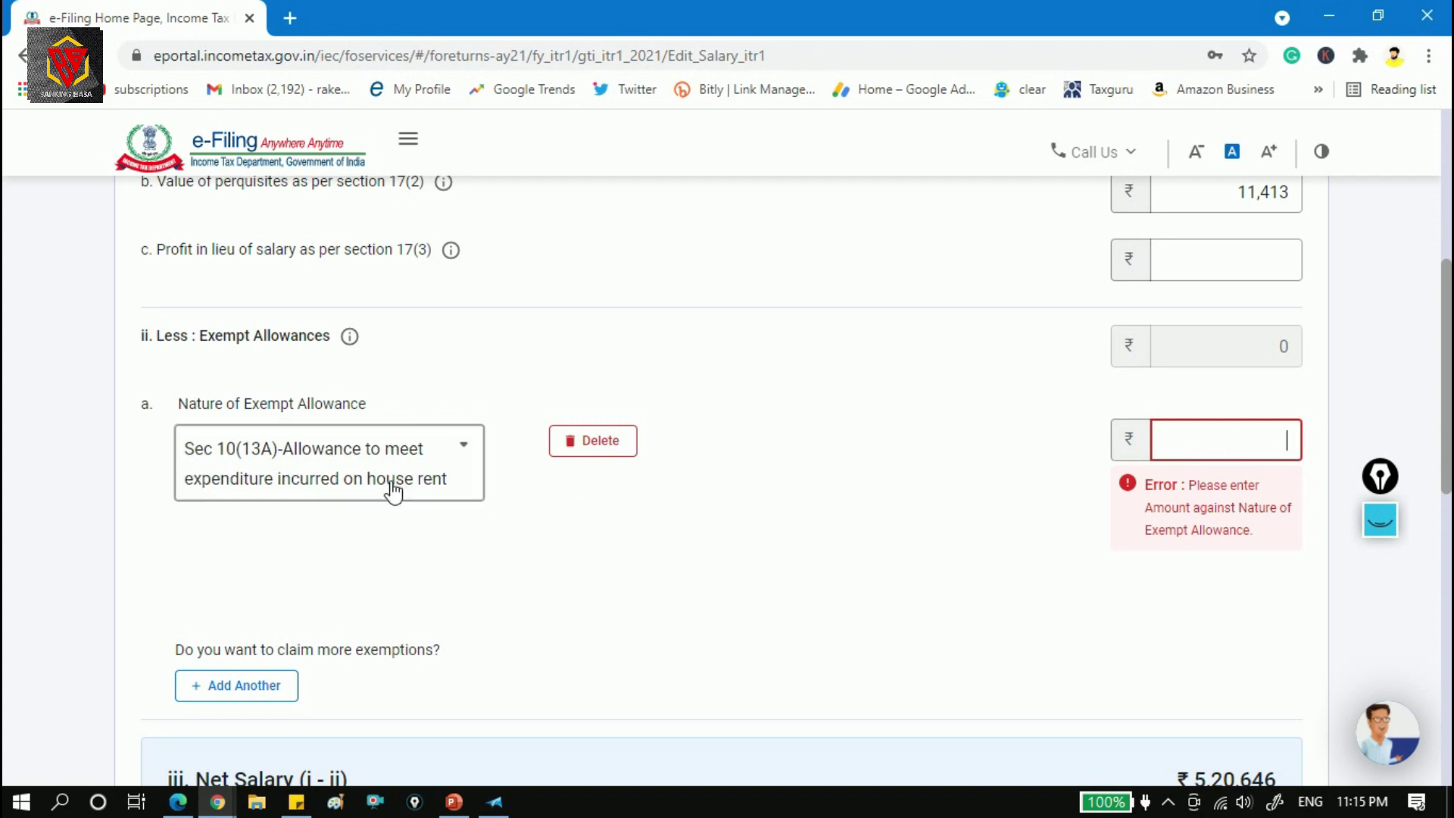
pyautogui.hotkey('alt', 'Tab')
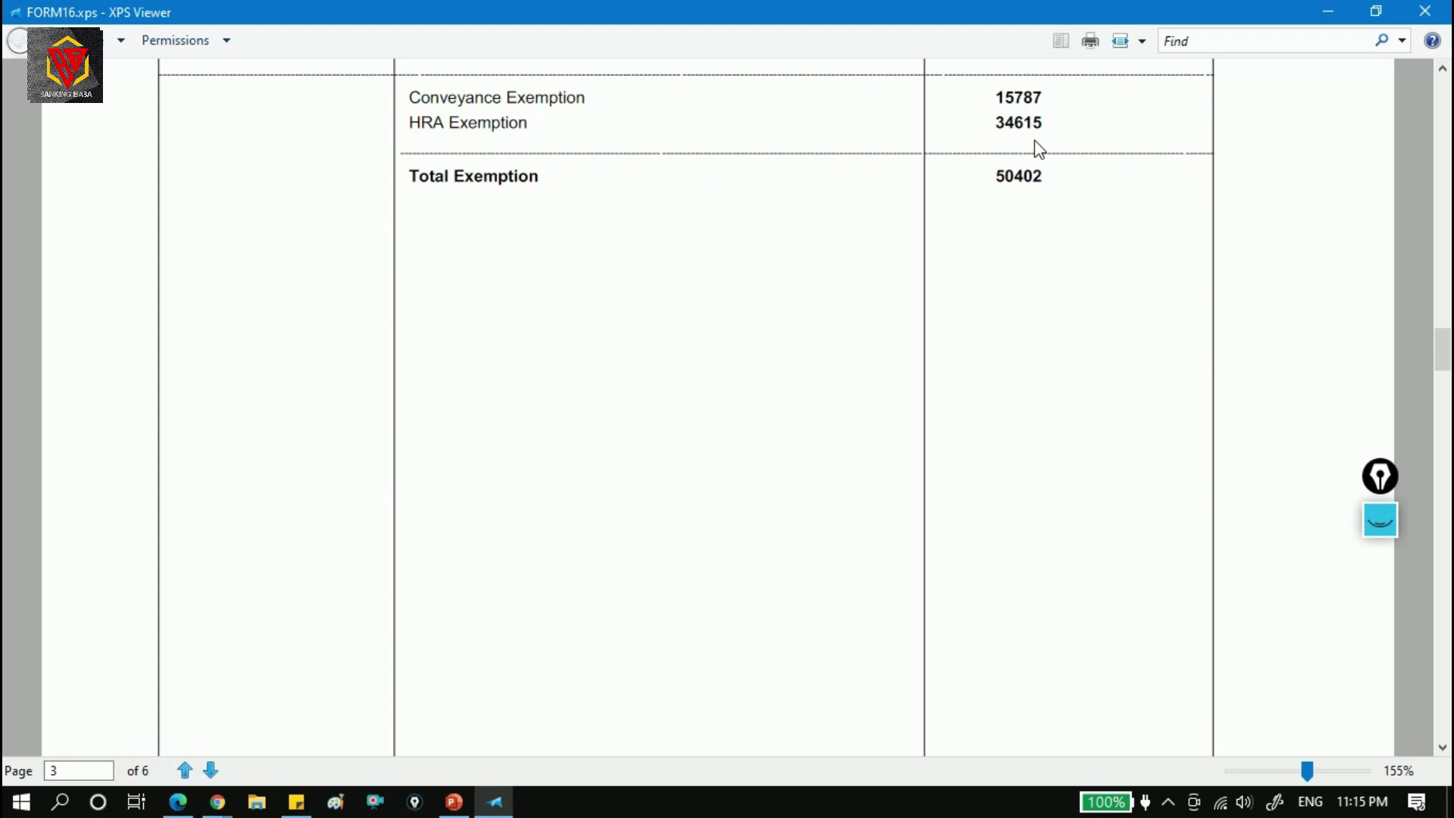
pyautogui.hotkey('alt', 'Tab')
pyautogui.write('34615')
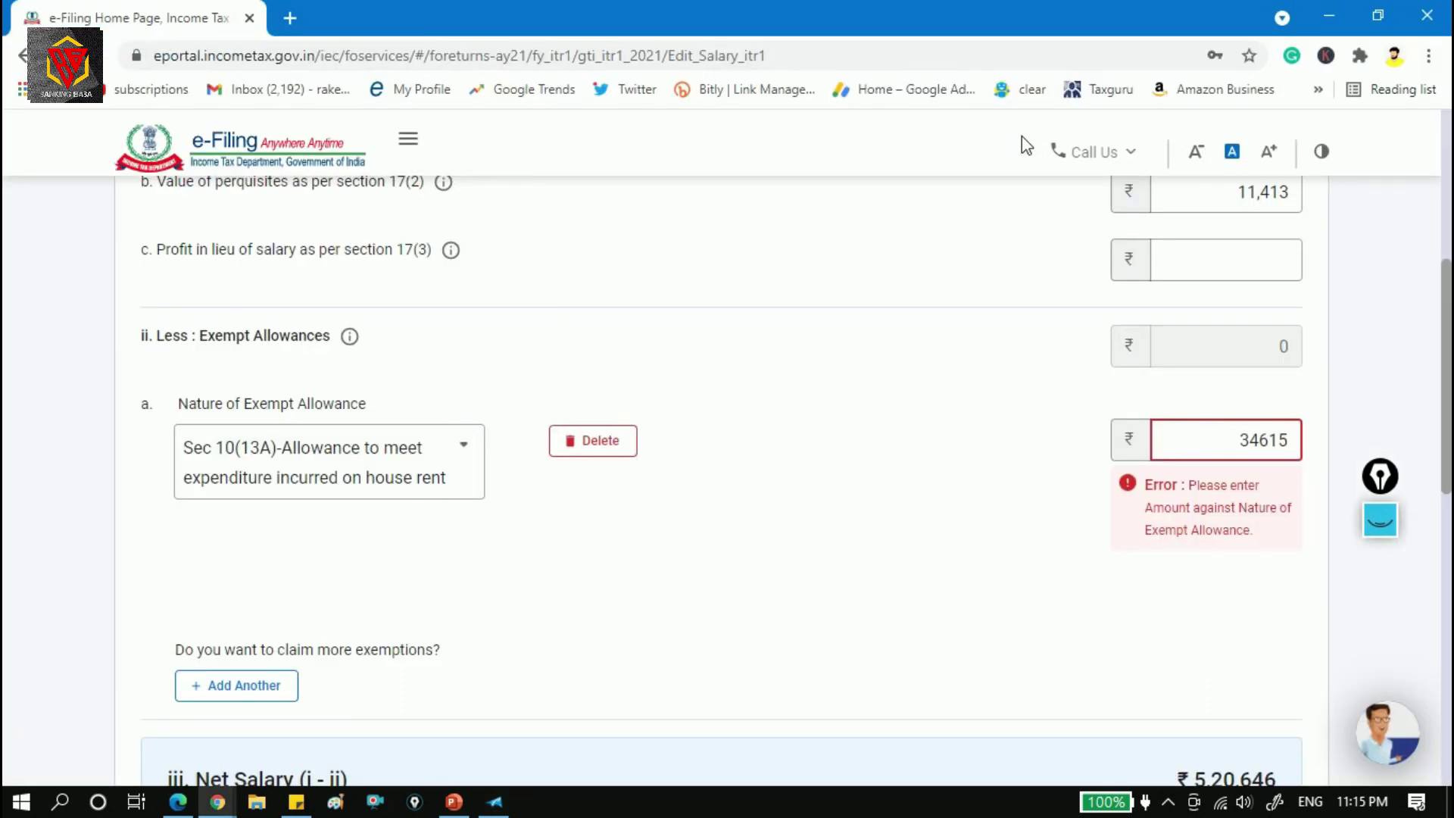
pyautogui.press('Tab')
pyautogui.press('Return')
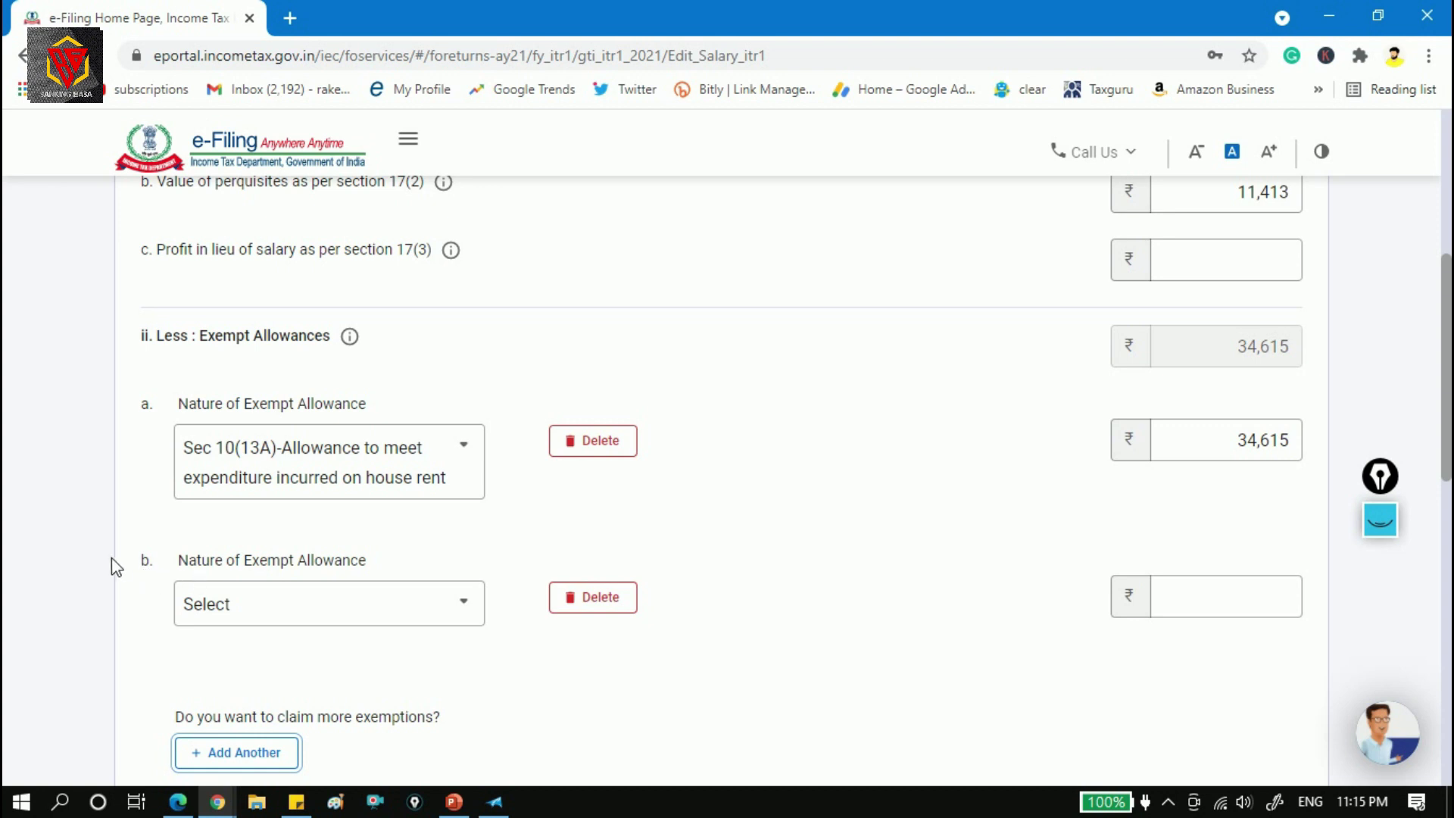
# Claim Form 16's 15,787 conveyance exemption under Sec 10(14)(i) in the second allowance row.
pyautogui.click(413, 610)
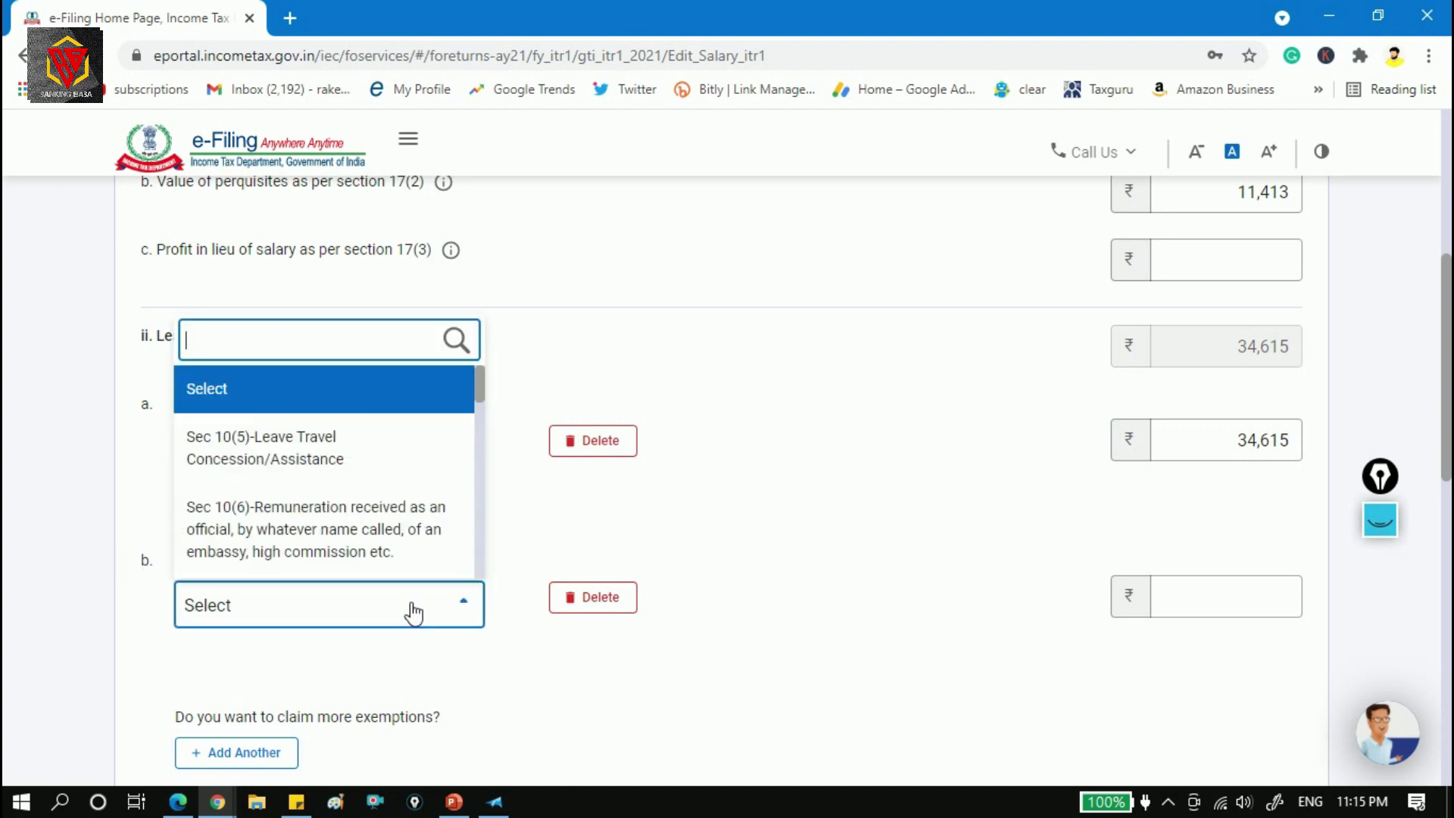
pyautogui.hotkey('alt', 'Tab')
pyautogui.hotkey('alt', 'Tab')
pyautogui.hotkey('alt', 'Tab')
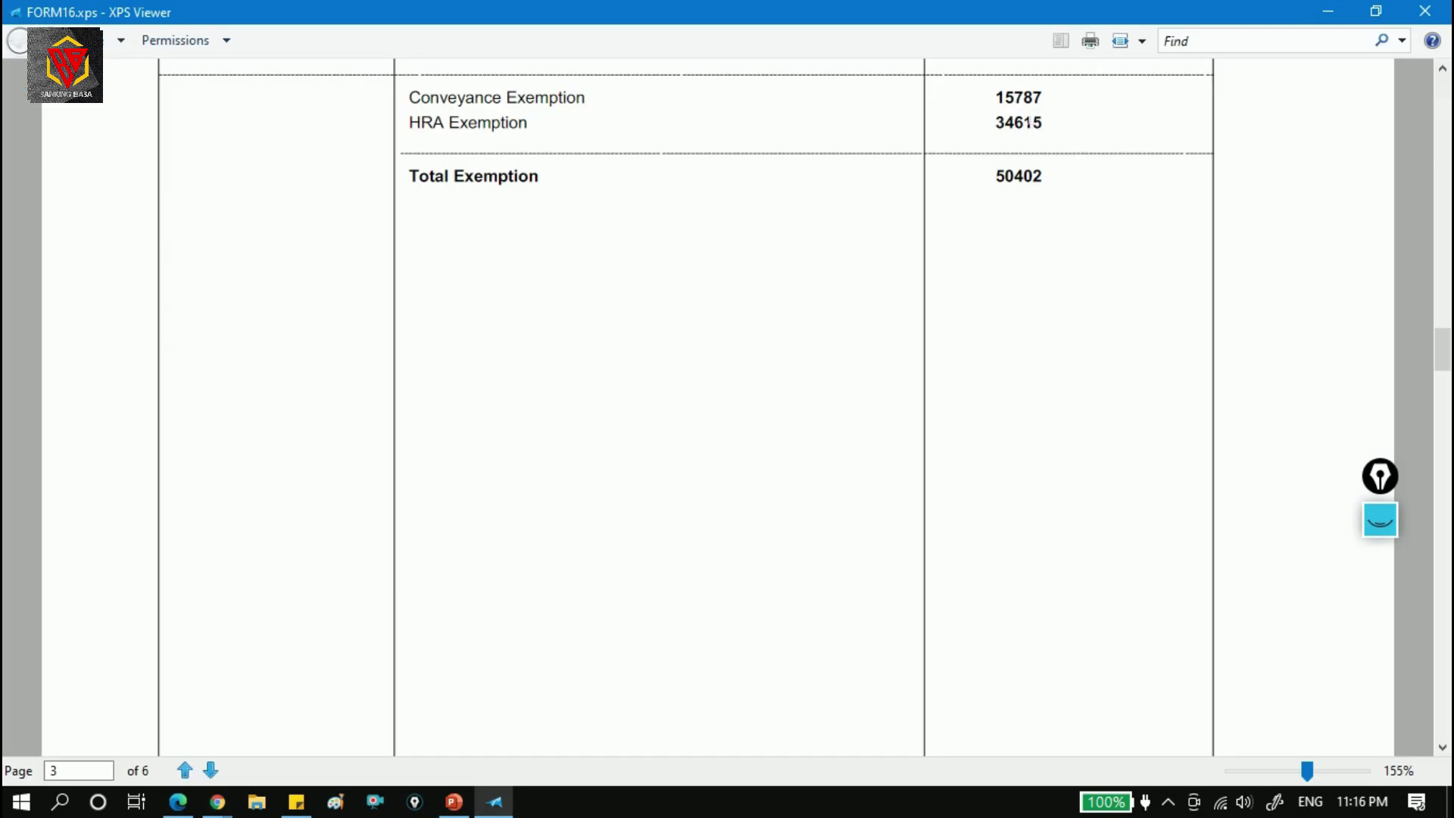
pyautogui.hotkey('alt', 'Tab')
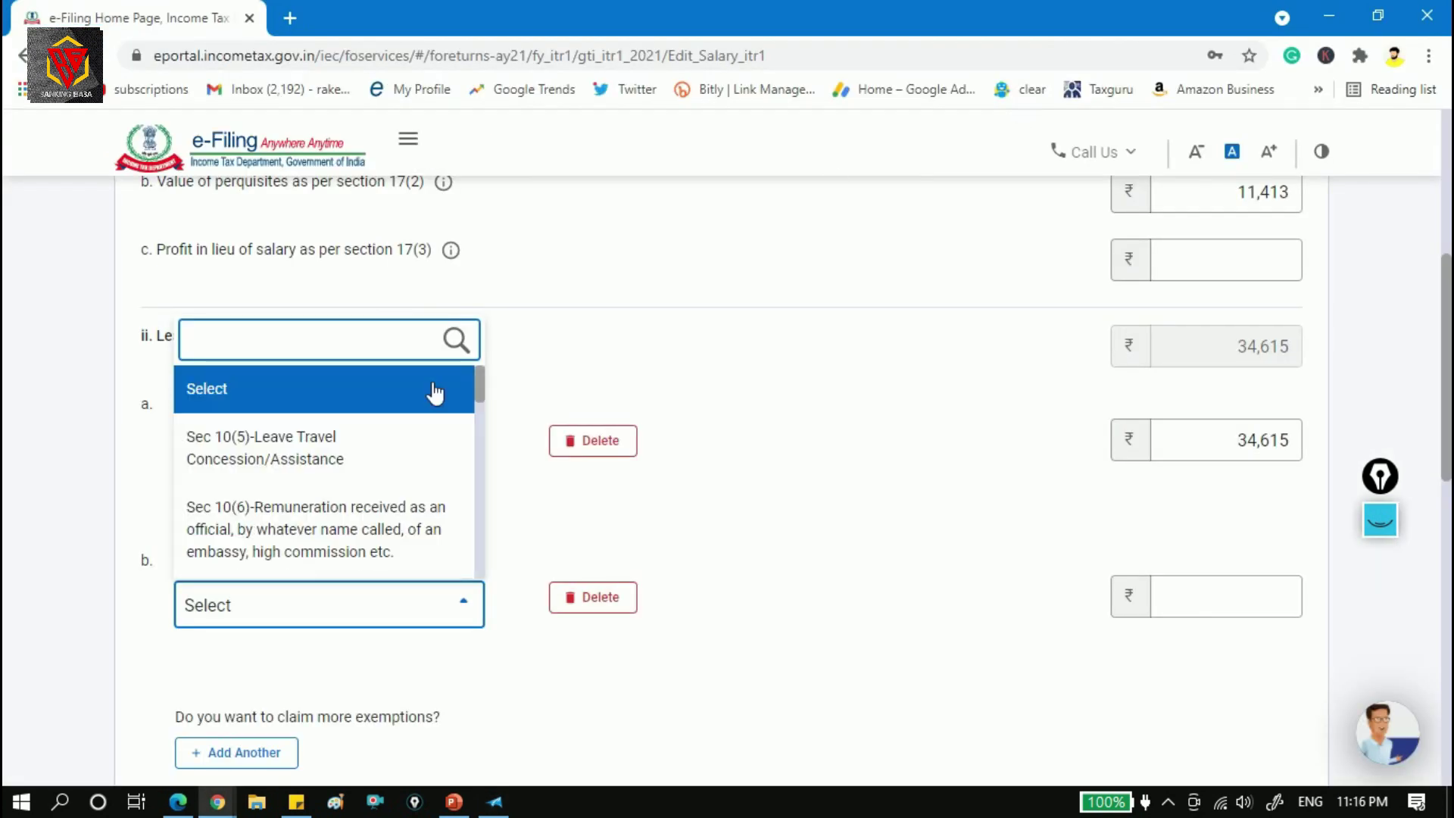
pyautogui.scroll(-3, 413, 439)
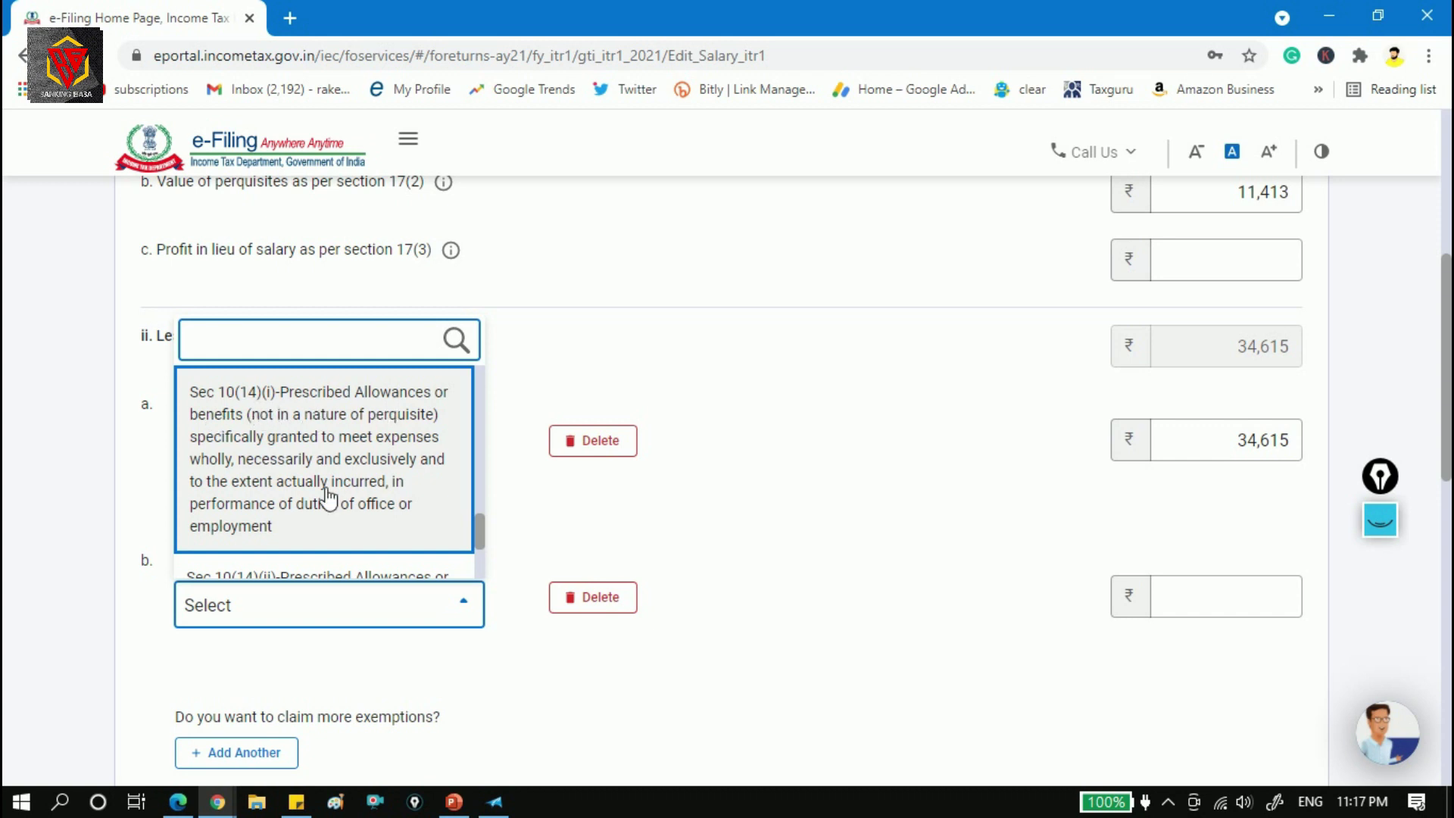
pyautogui.click(327, 497)
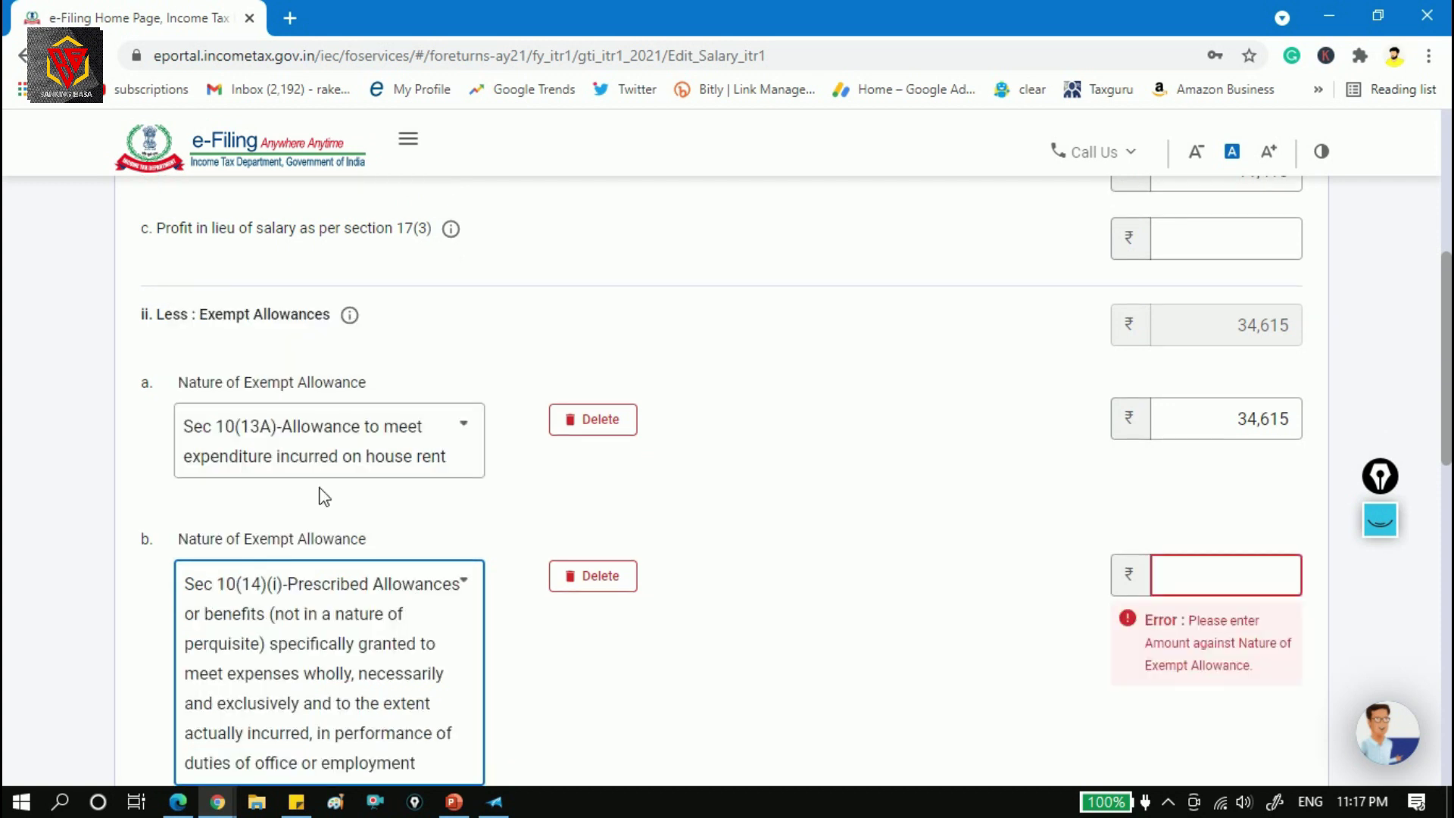
pyautogui.click(1254, 583)
pyautogui.hotkey('alt', 'Tab')
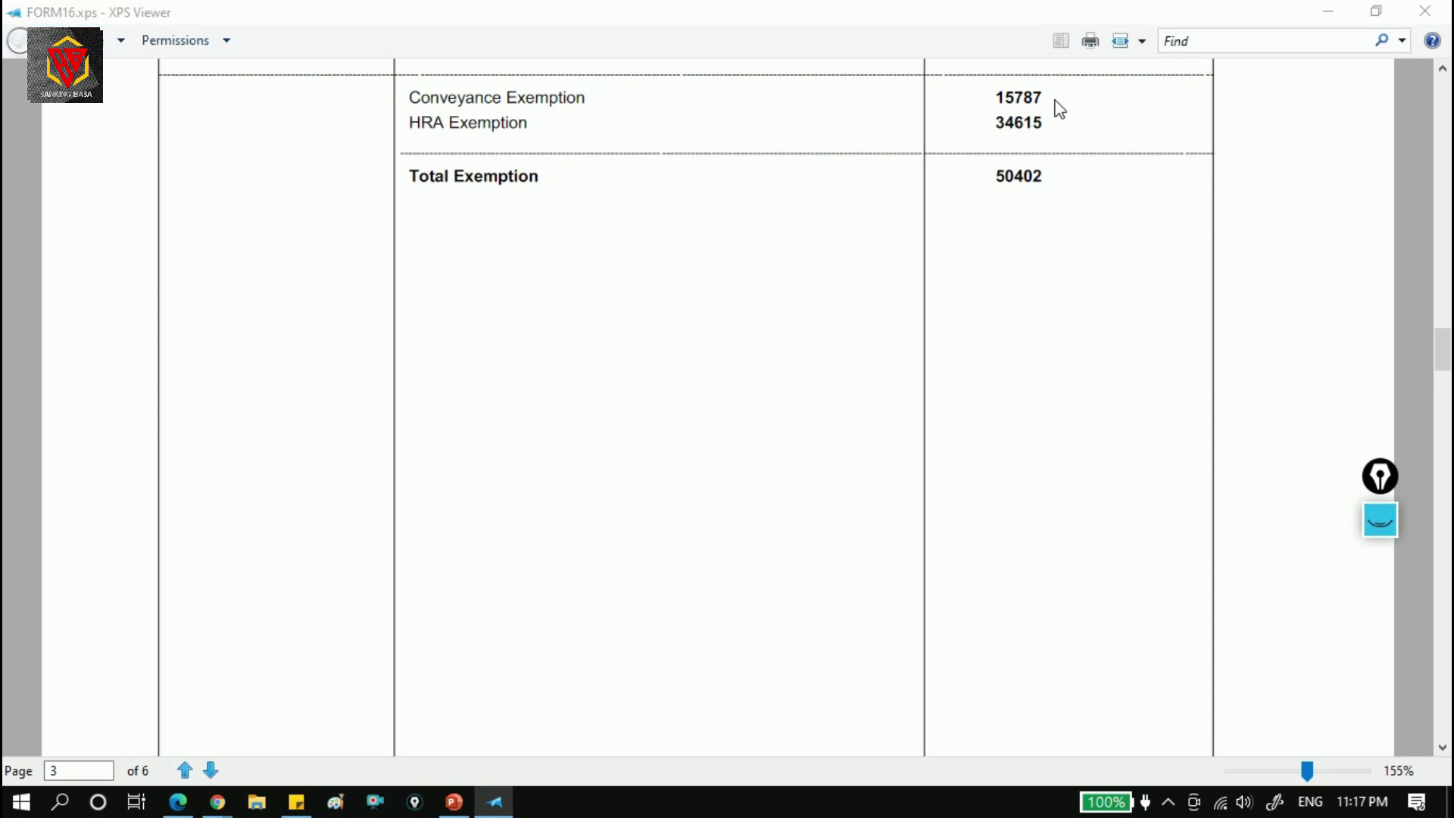
pyautogui.hotkey('alt', 'Tab')
pyautogui.write('15787')
# Add a third allowance row, leave its type unchosen, then delete the empty row.
pyautogui.scroll(-2, 1448, 469)
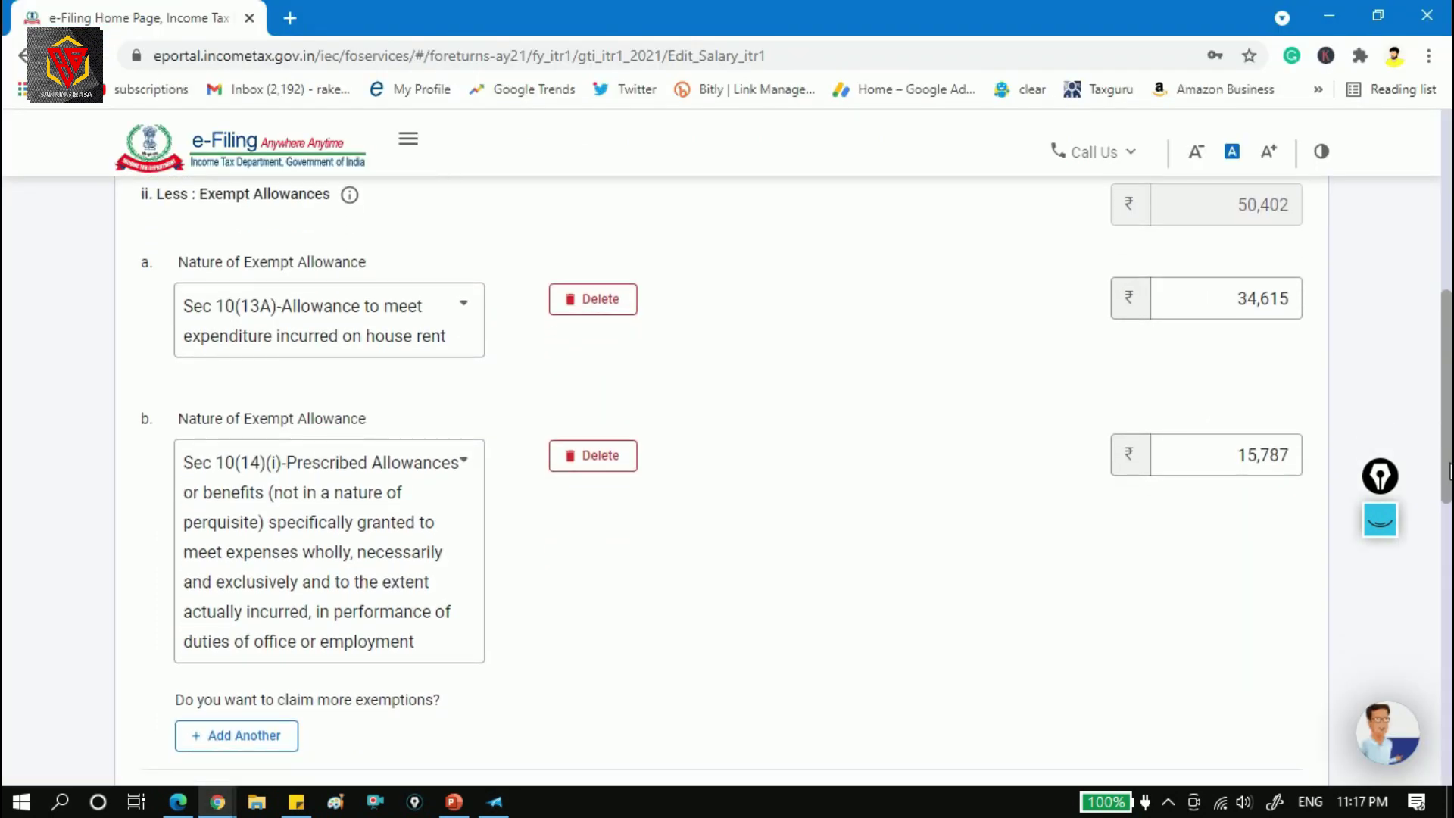
pyautogui.click(261, 736)
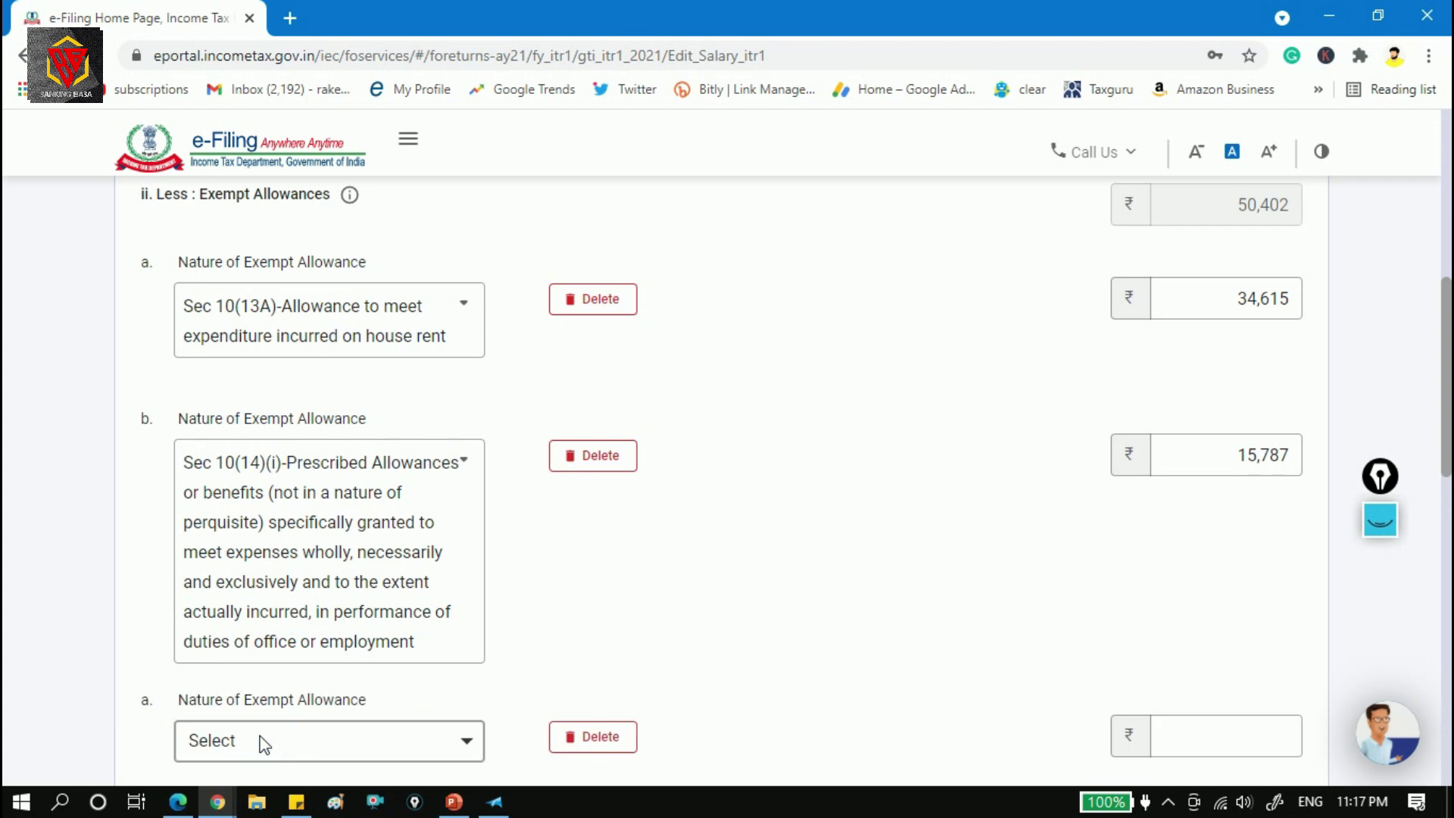
pyautogui.click(457, 748)
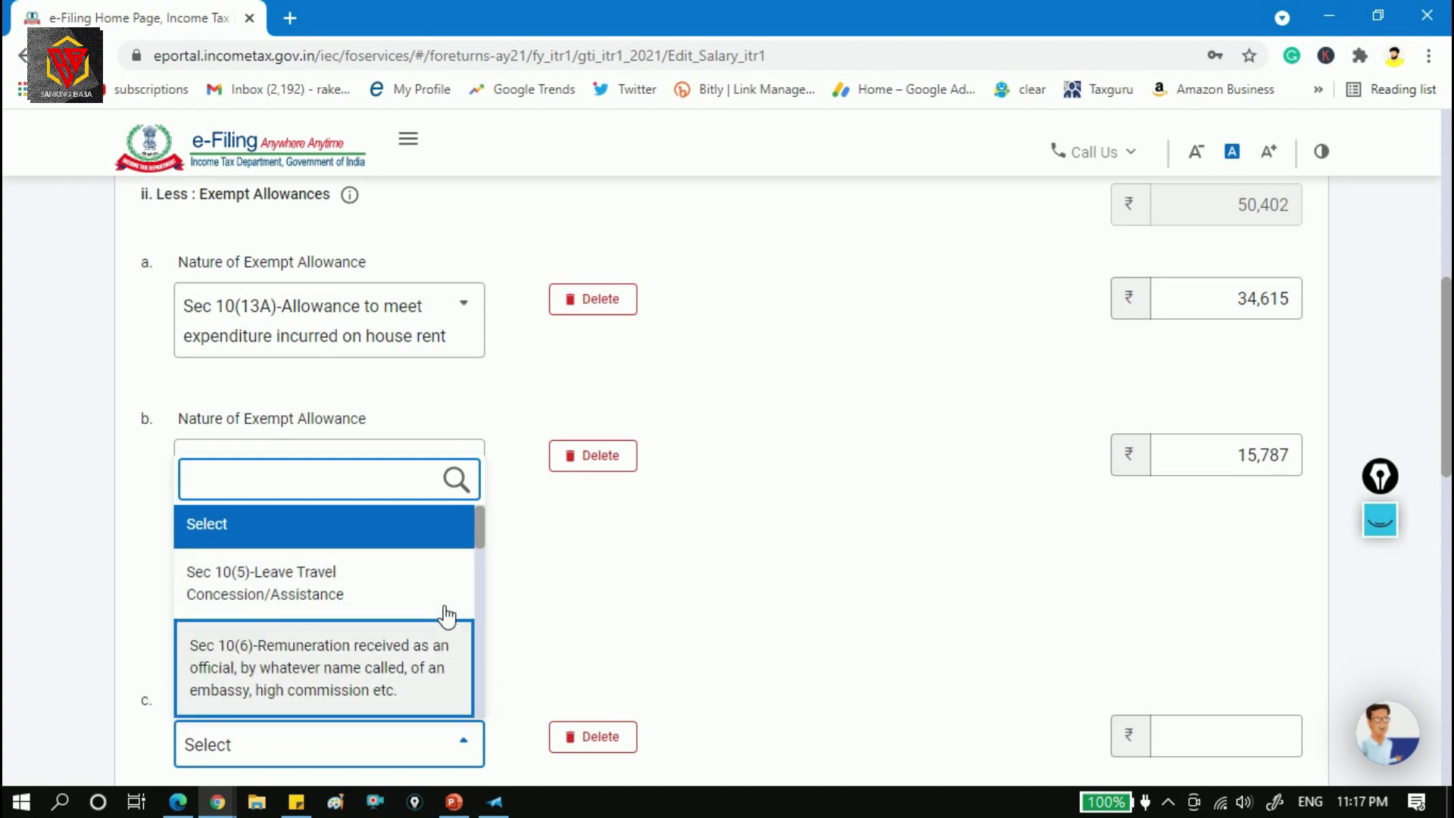
pyautogui.scroll(-2, 447, 615)
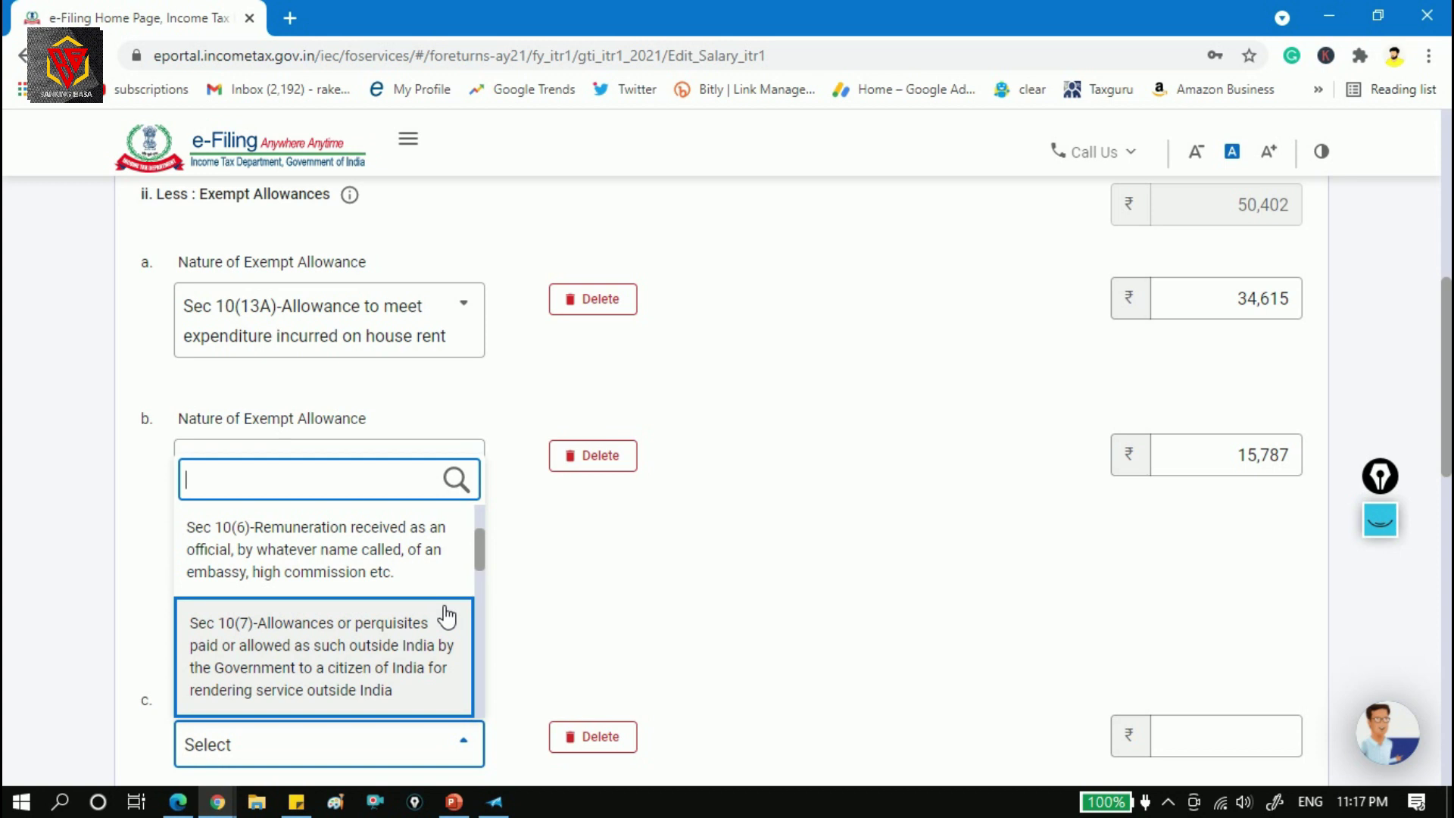
pyautogui.scroll(-2, 447, 615)
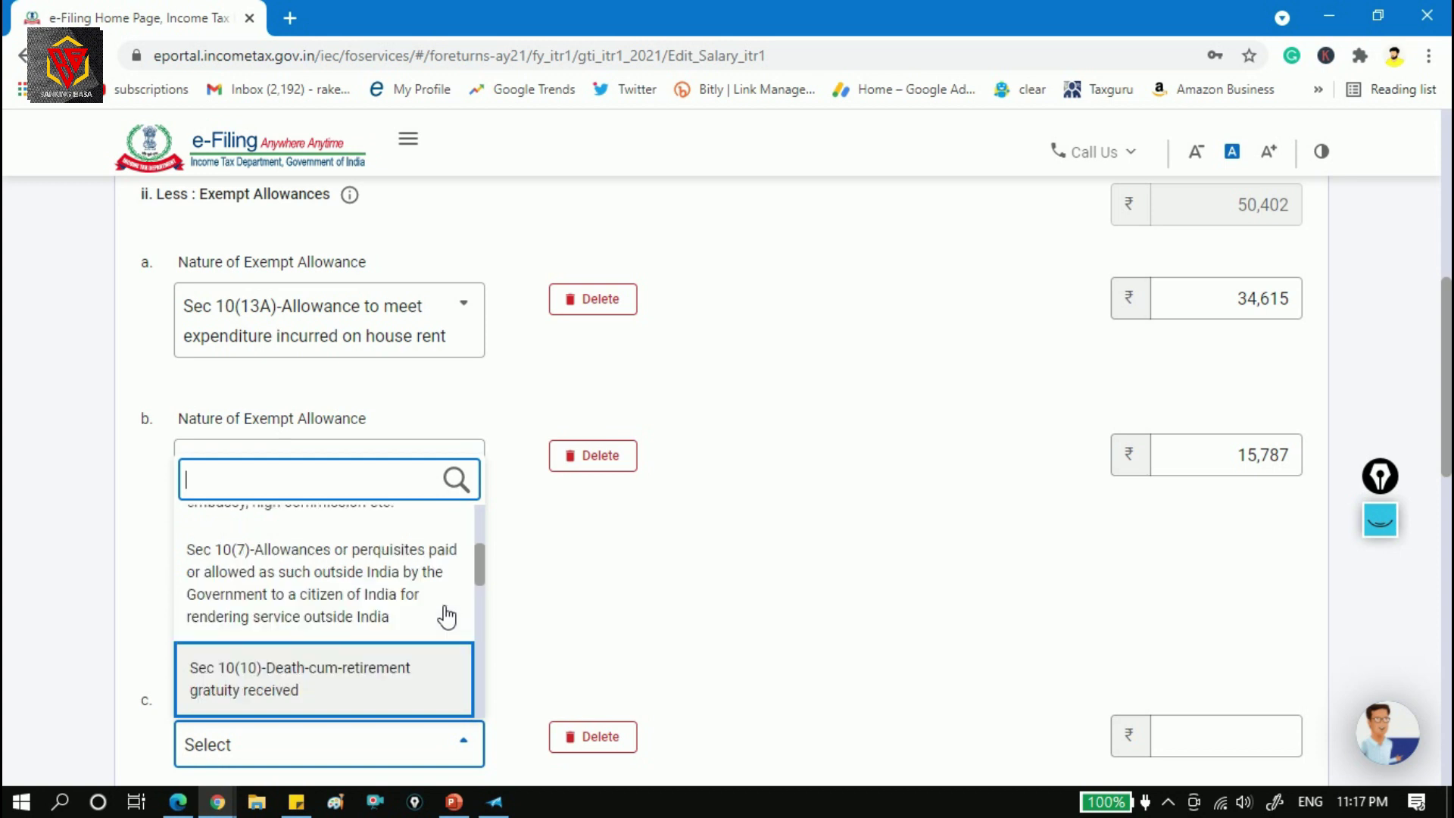
pyautogui.press('Down')
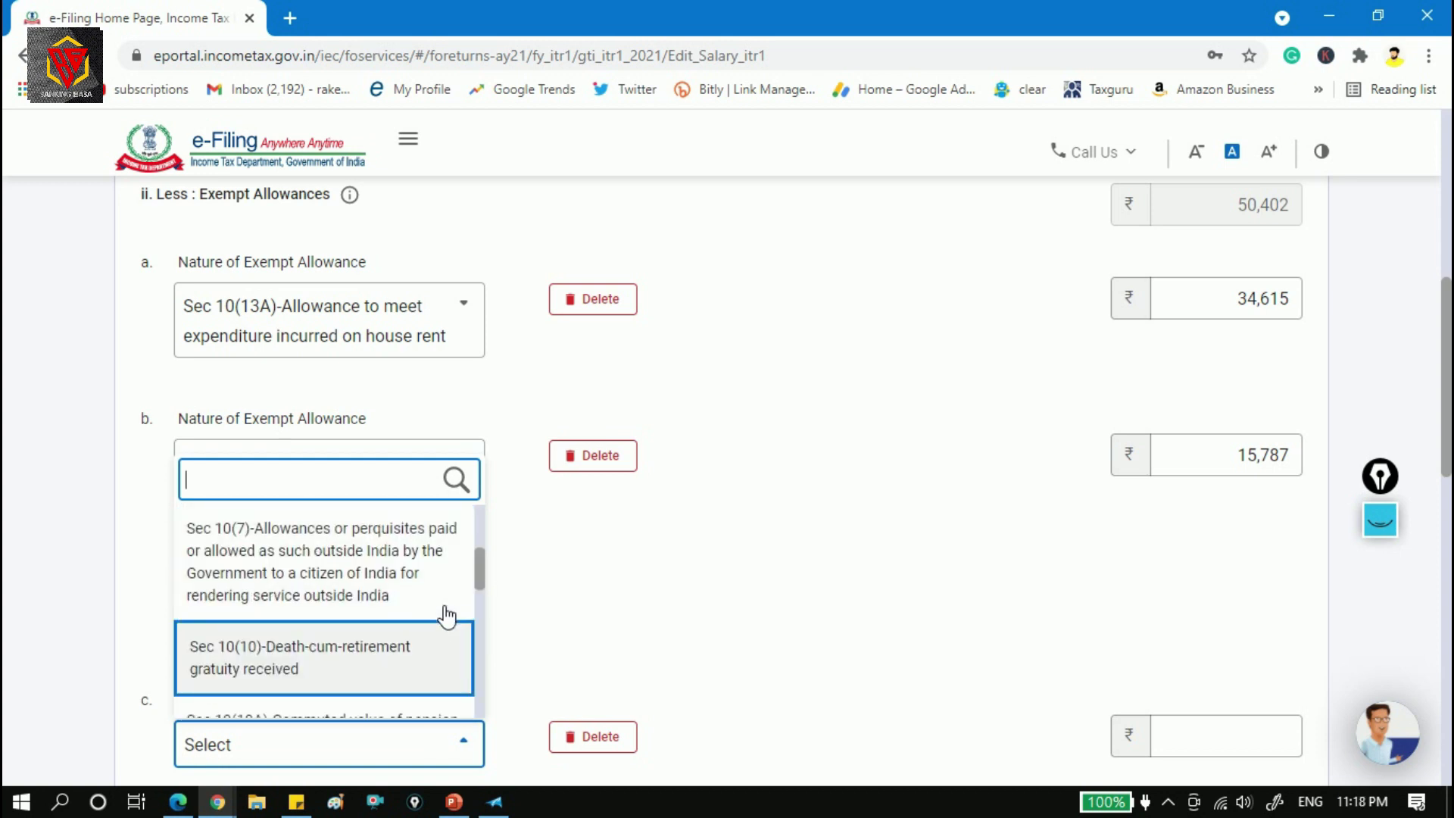
pyautogui.scroll(-1, 447, 615)
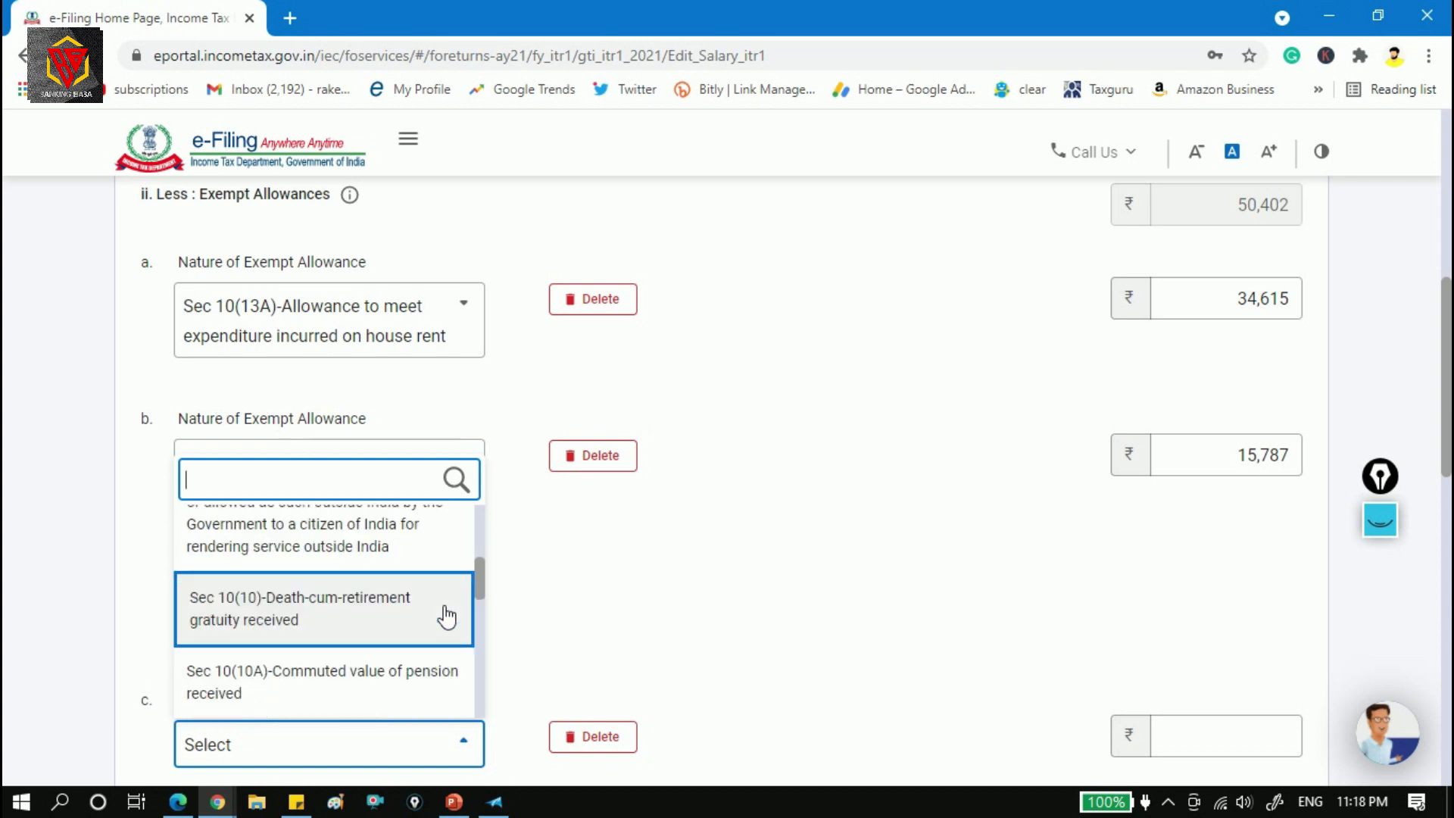
pyautogui.click(447, 615)
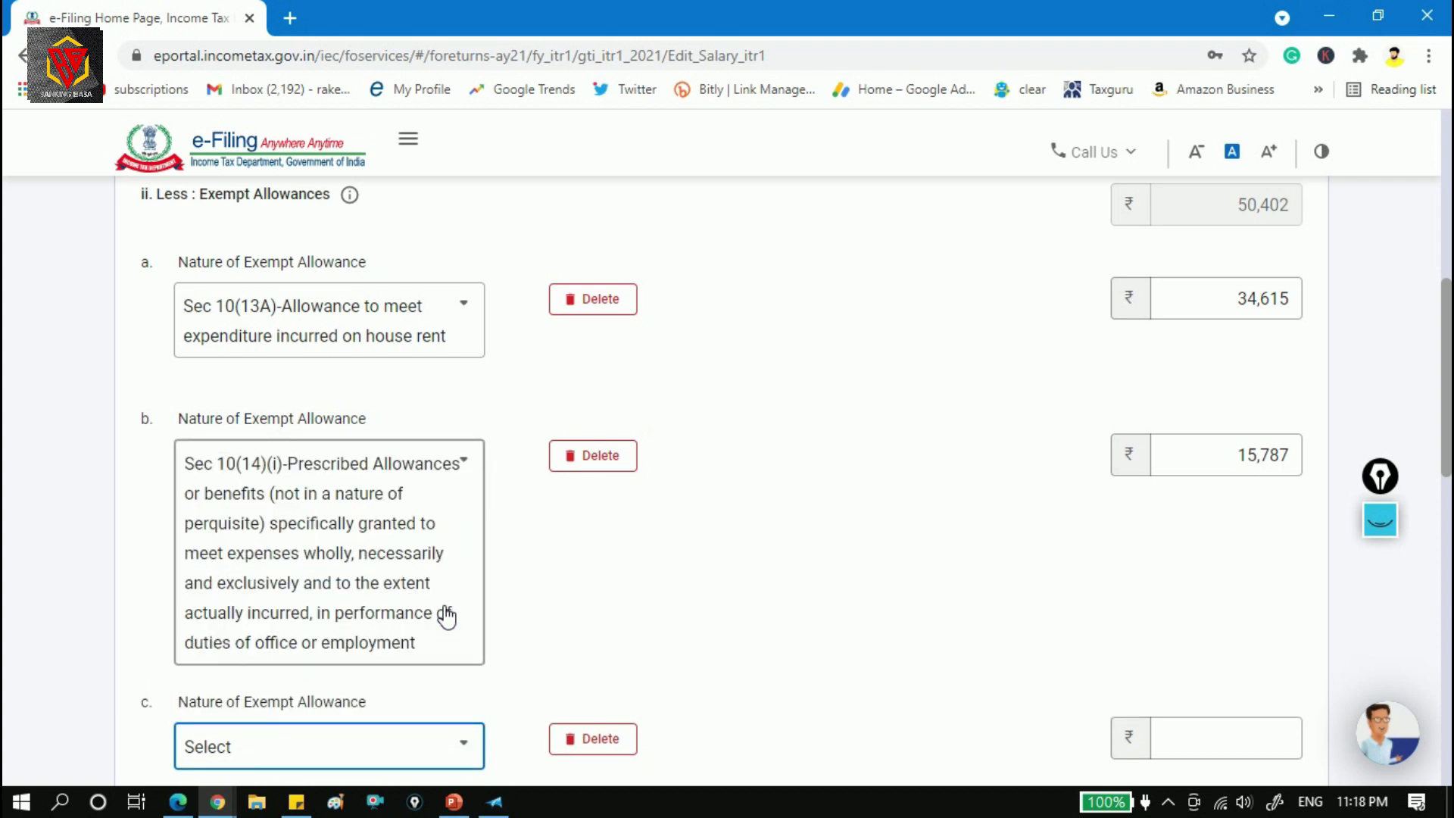
pyautogui.click(612, 748)
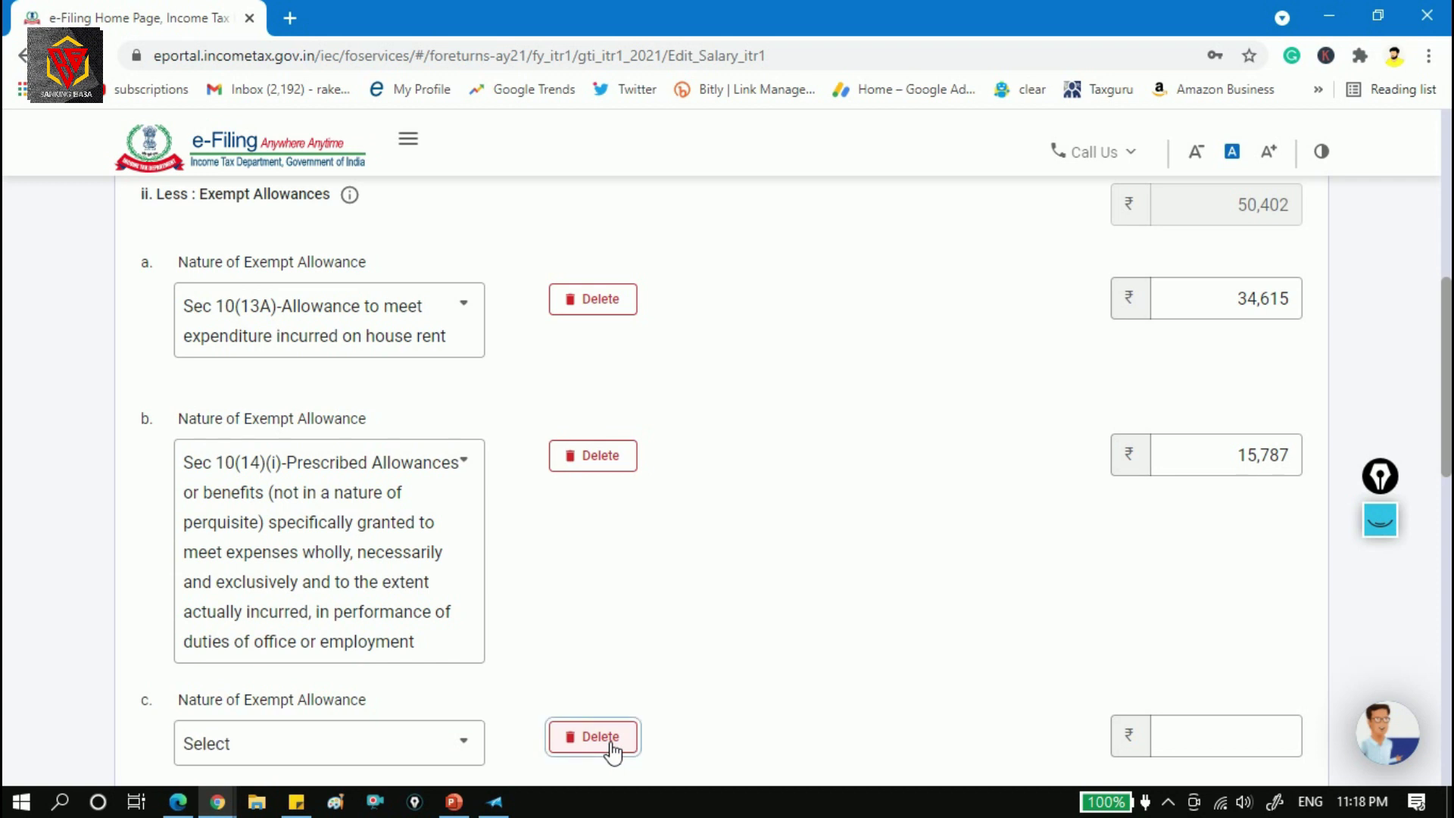
pyautogui.click(892, 532)
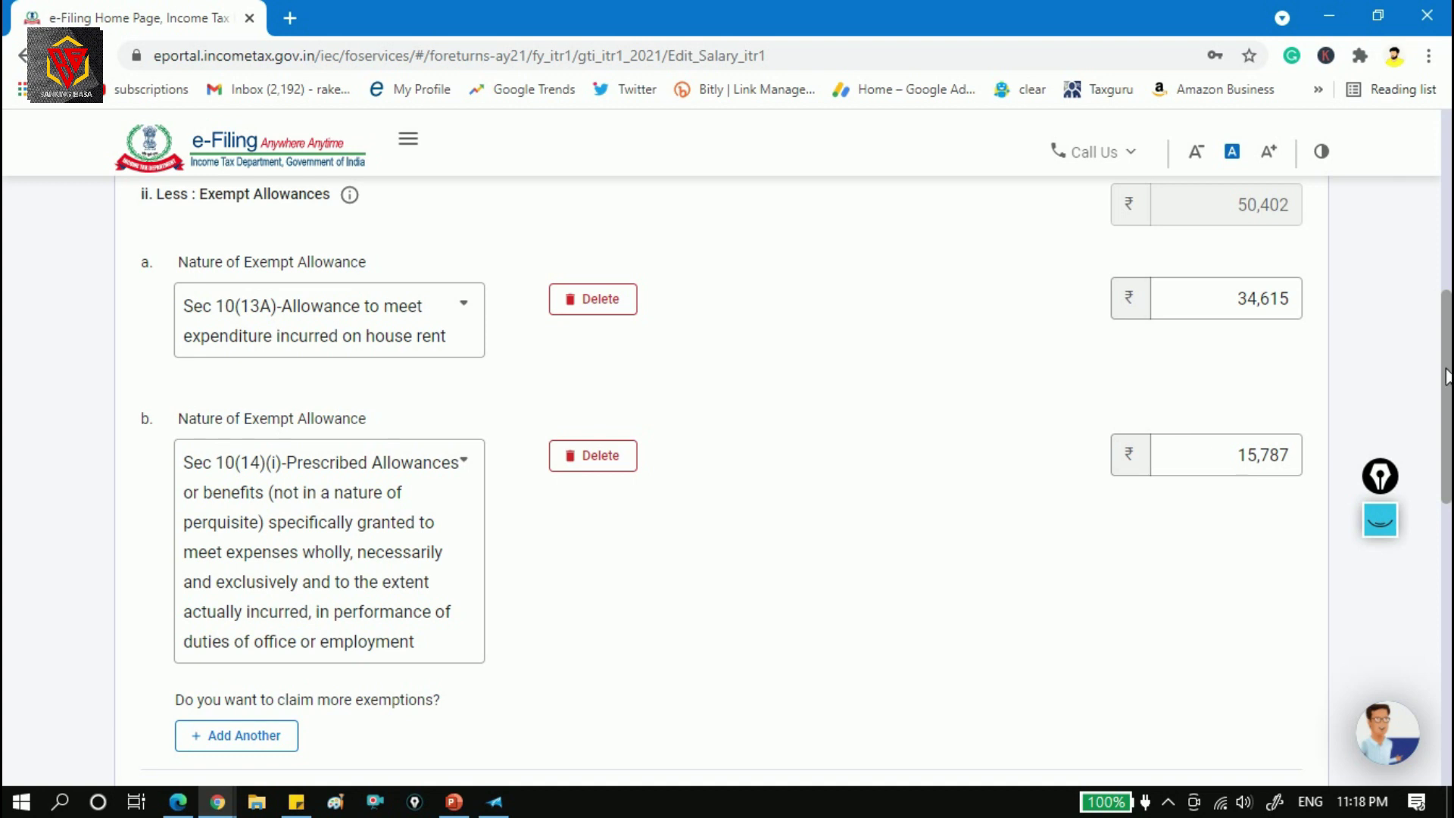
pyautogui.moveTo(1448, 379); pyautogui.dragTo(1448, 569)
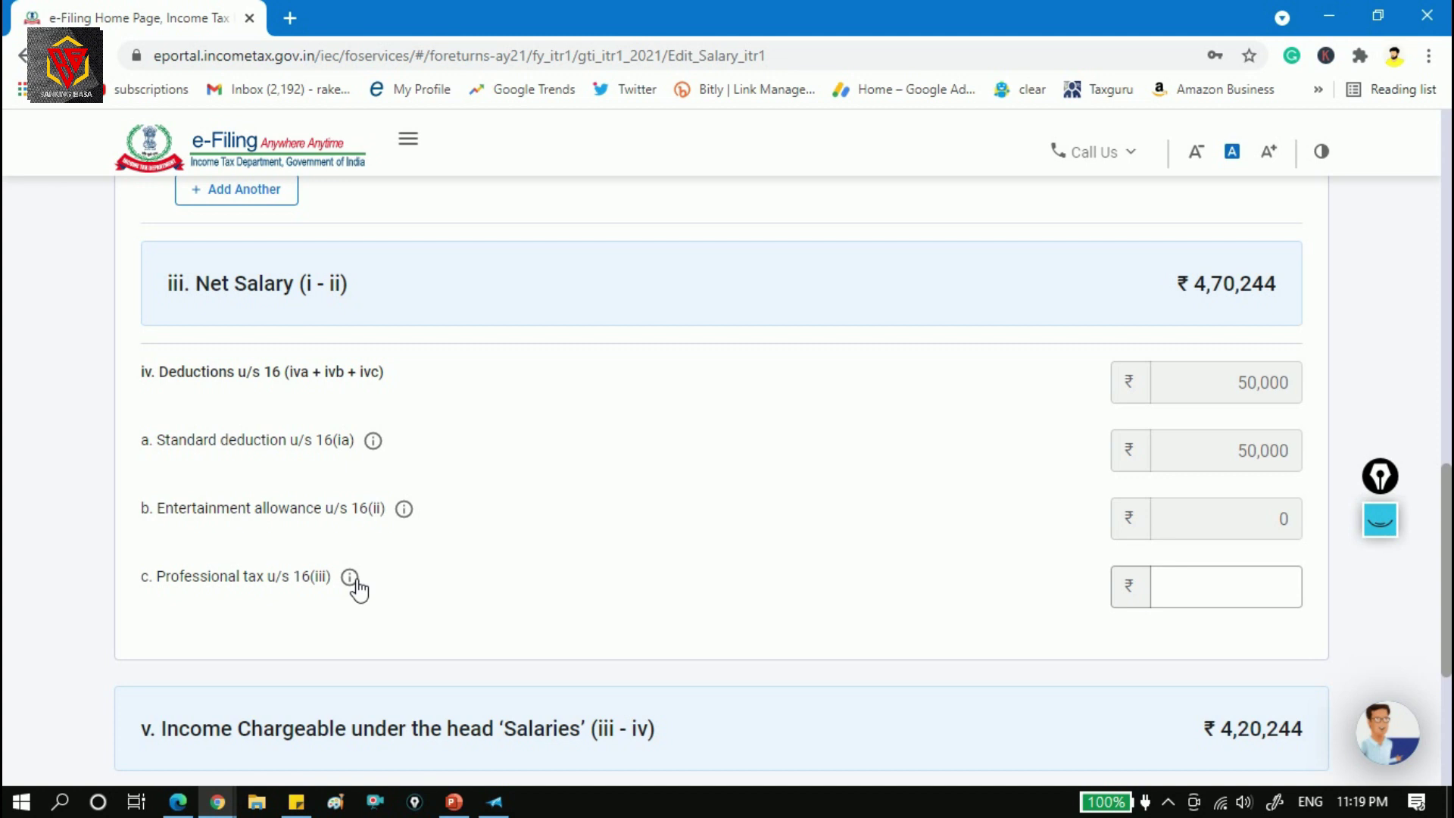
# Enter Form 16's 2,100 Tax on Employment as professional tax u/s 16(iii) and save the salary details.
pyautogui.hotkey('alt', 'Tab')
pyautogui.moveTo(203, 456); pyautogui.dragTo(358, 455)
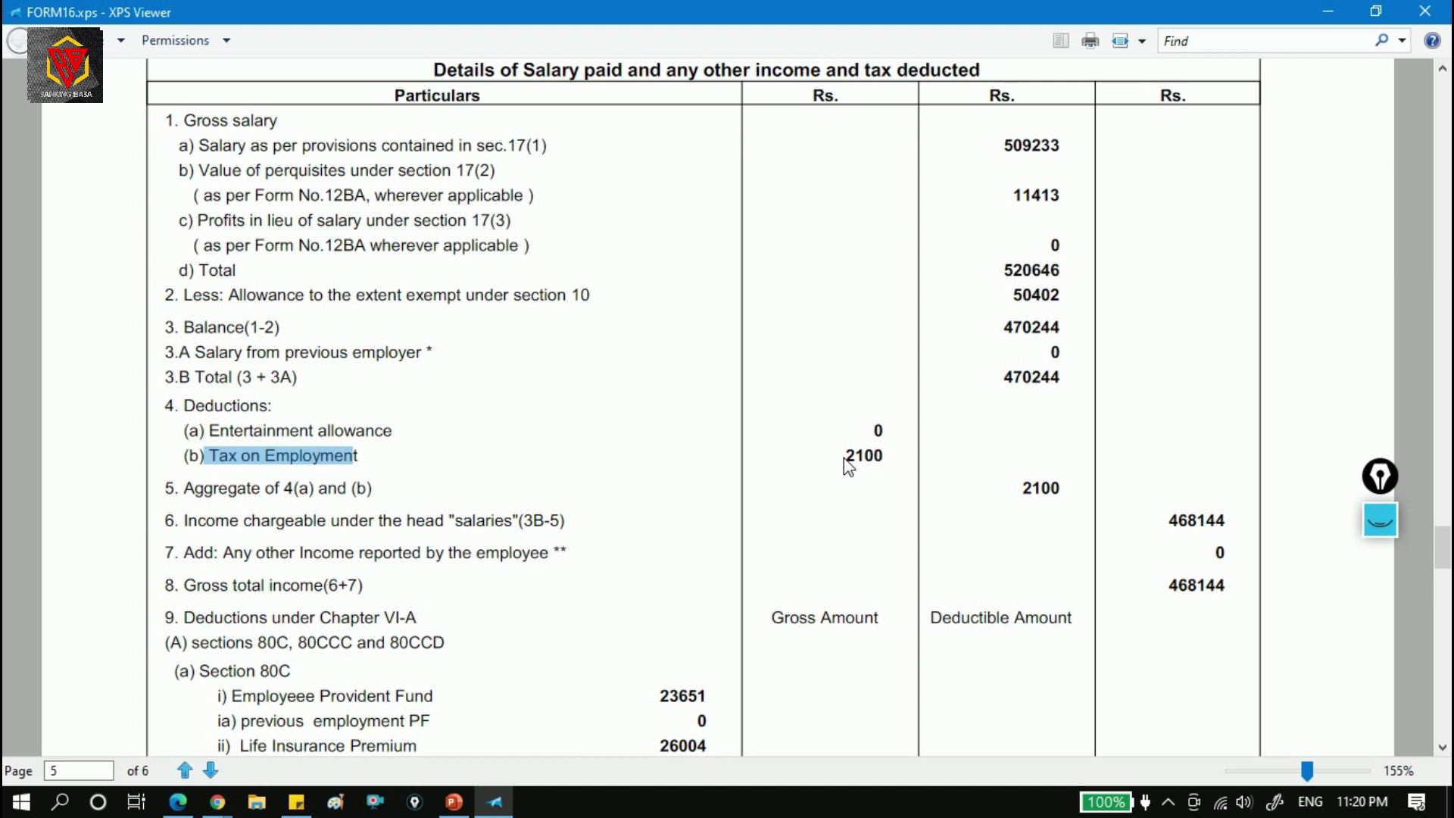
pyautogui.hotkey('alt', 'Tab')
pyautogui.click(1218, 594)
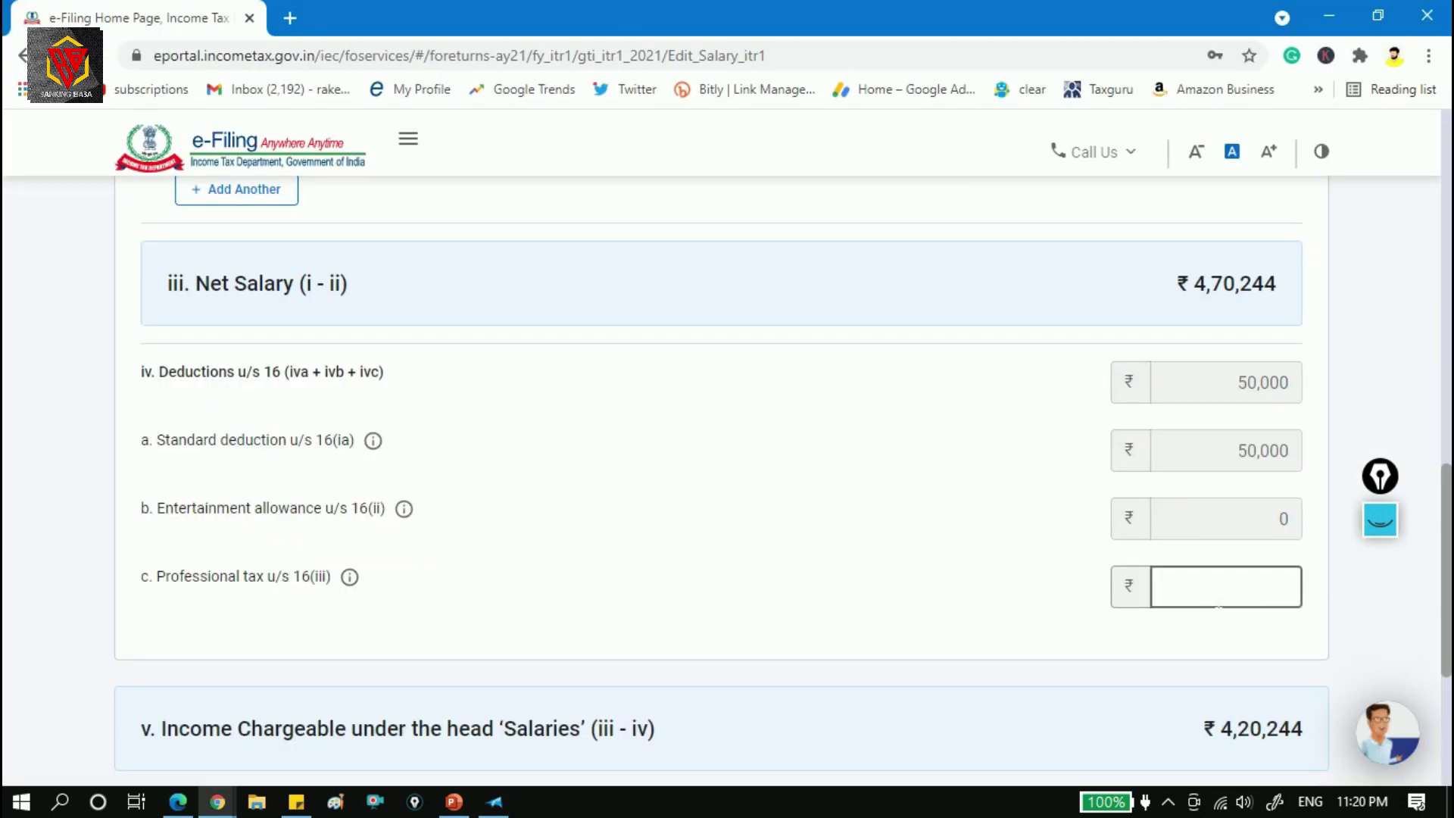
pyautogui.write('2100')
pyautogui.click(1027, 638)
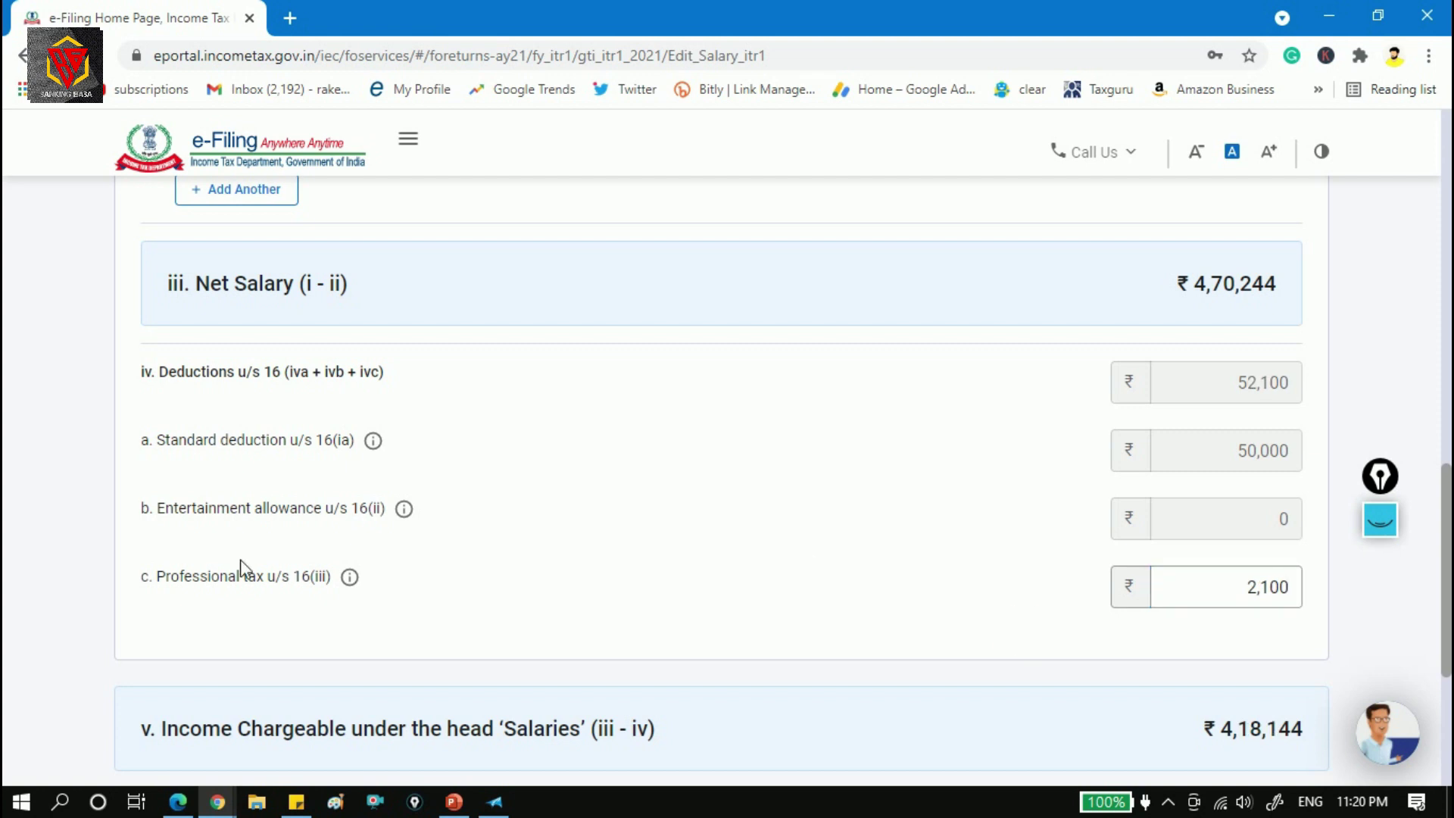
pyautogui.moveTo(1449, 530); pyautogui.dragTo(1449, 642)
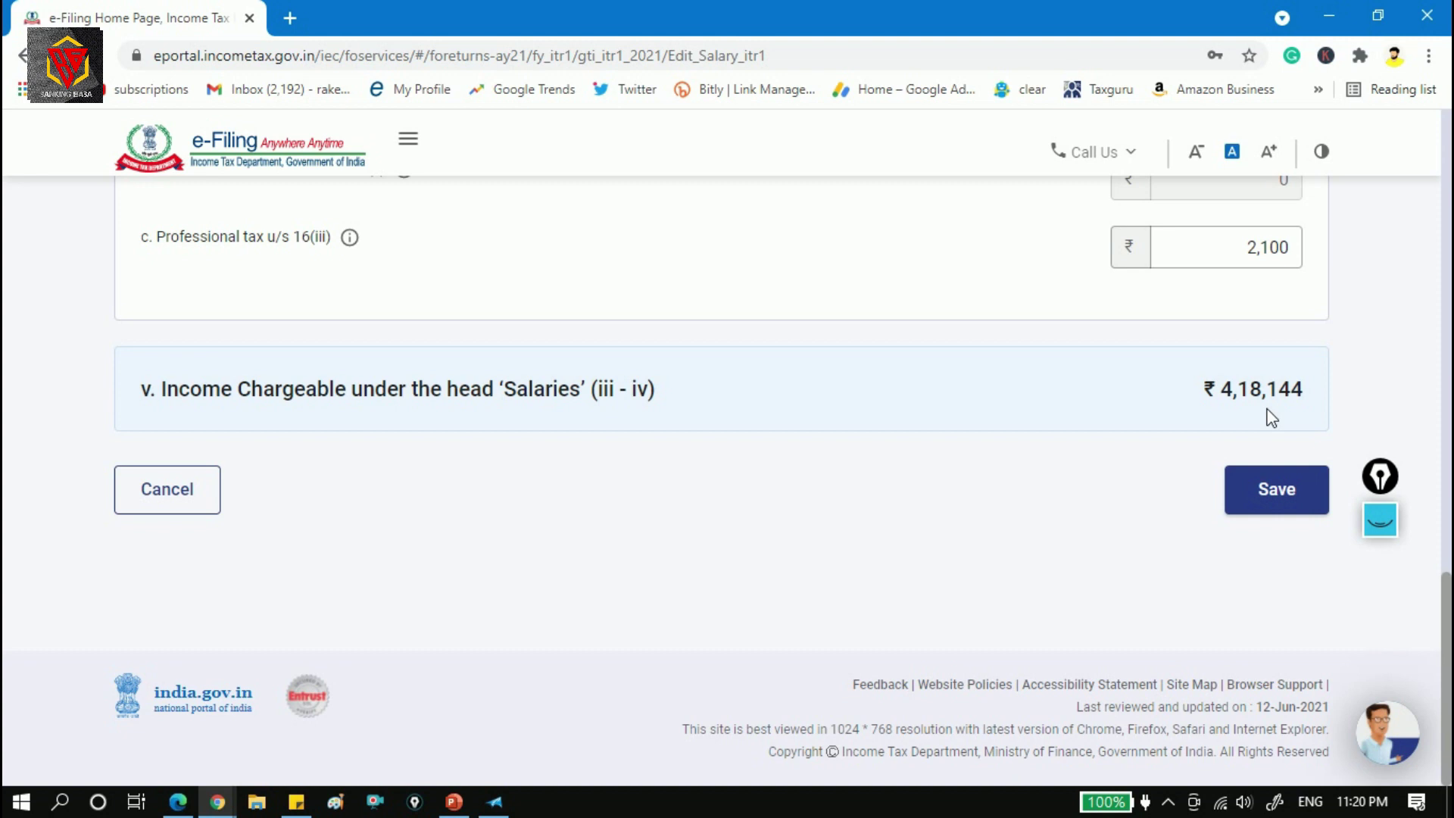
pyautogui.click(1275, 491)
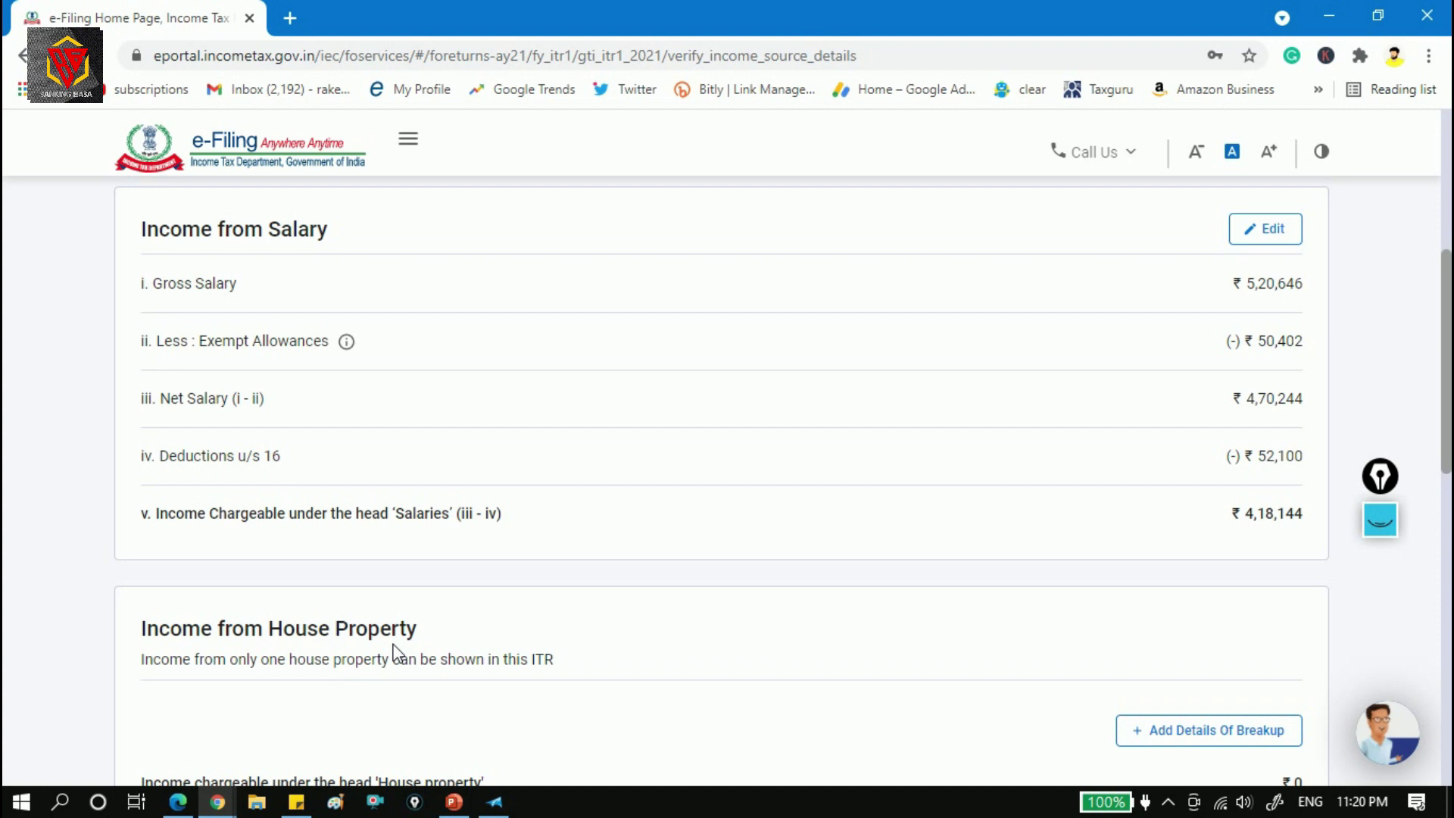
pyautogui.scroll(-3, 394, 651)
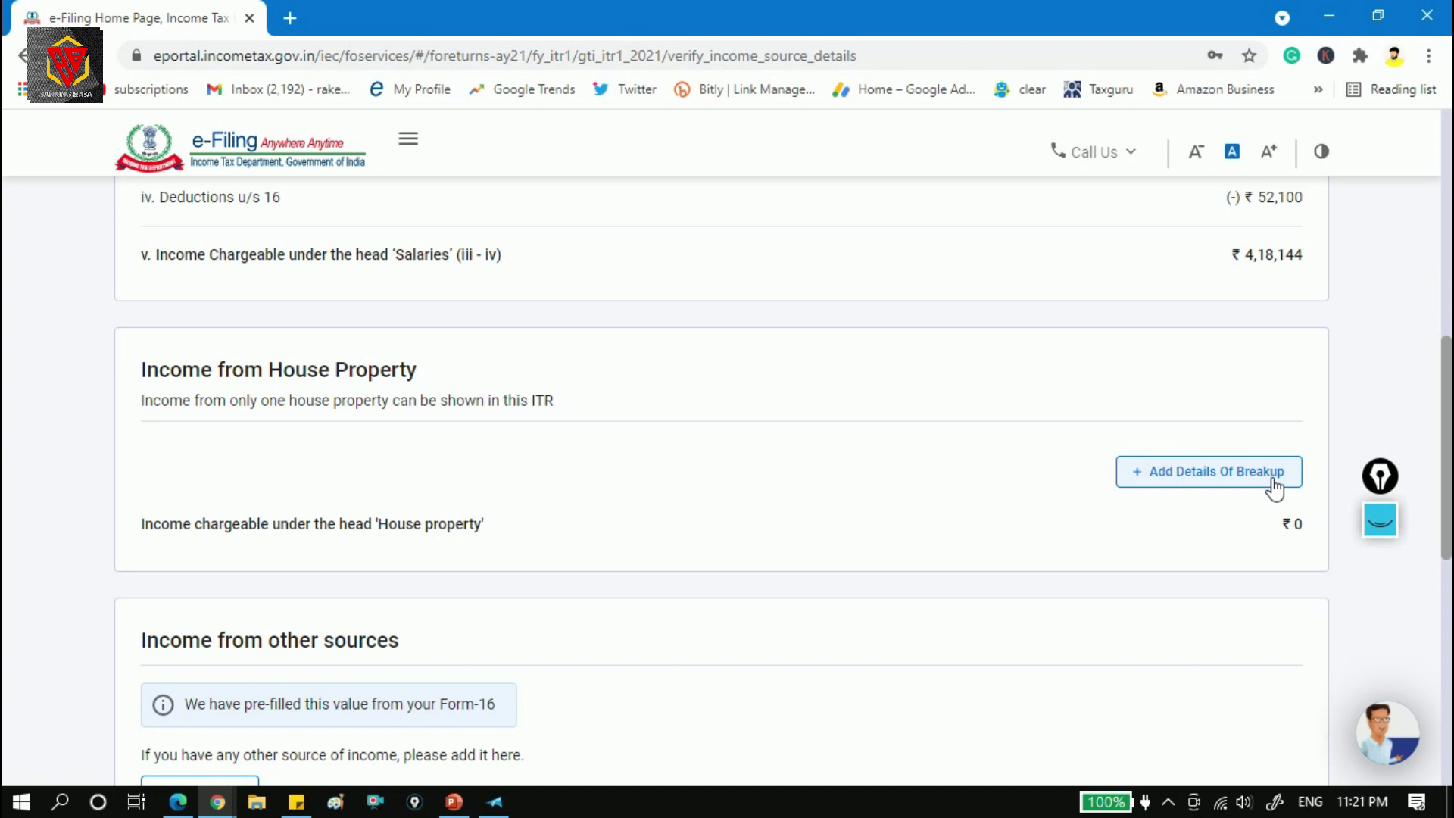
# Open the add-house-property form and choose Self Occupied as the property type.
pyautogui.click(1274, 480)
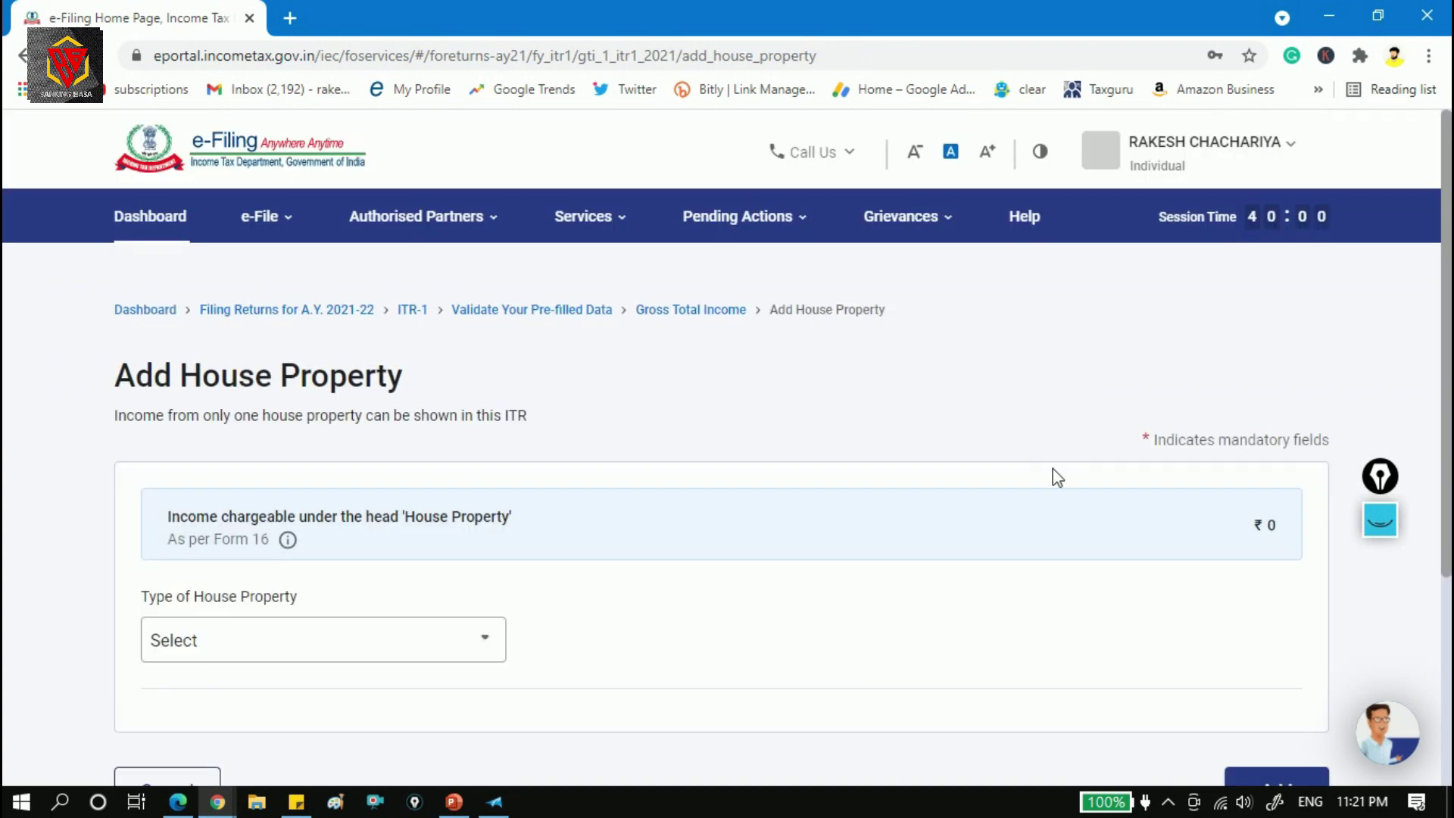
pyautogui.scroll(-3, 1061, 311)
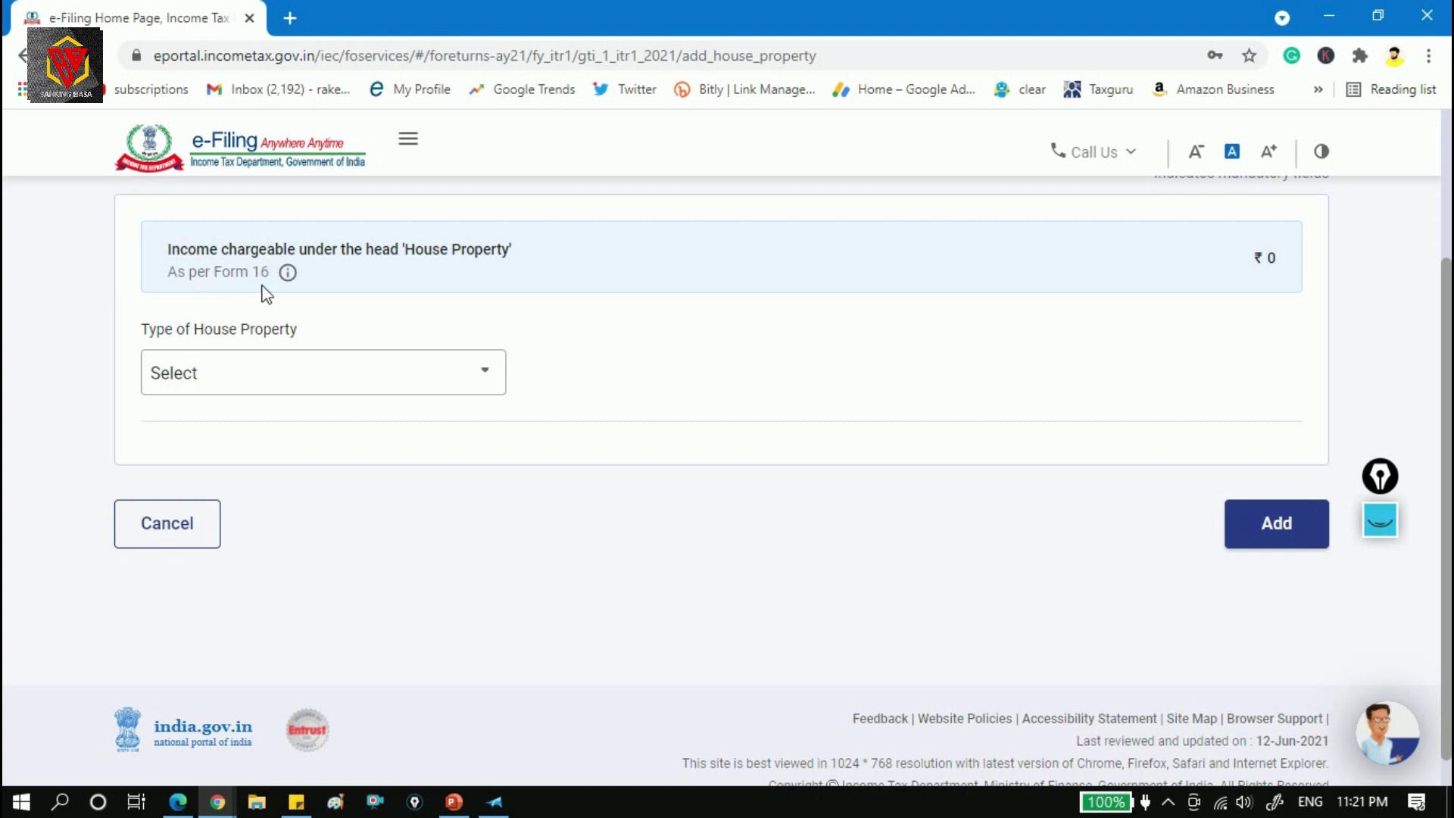
pyautogui.click(443, 391)
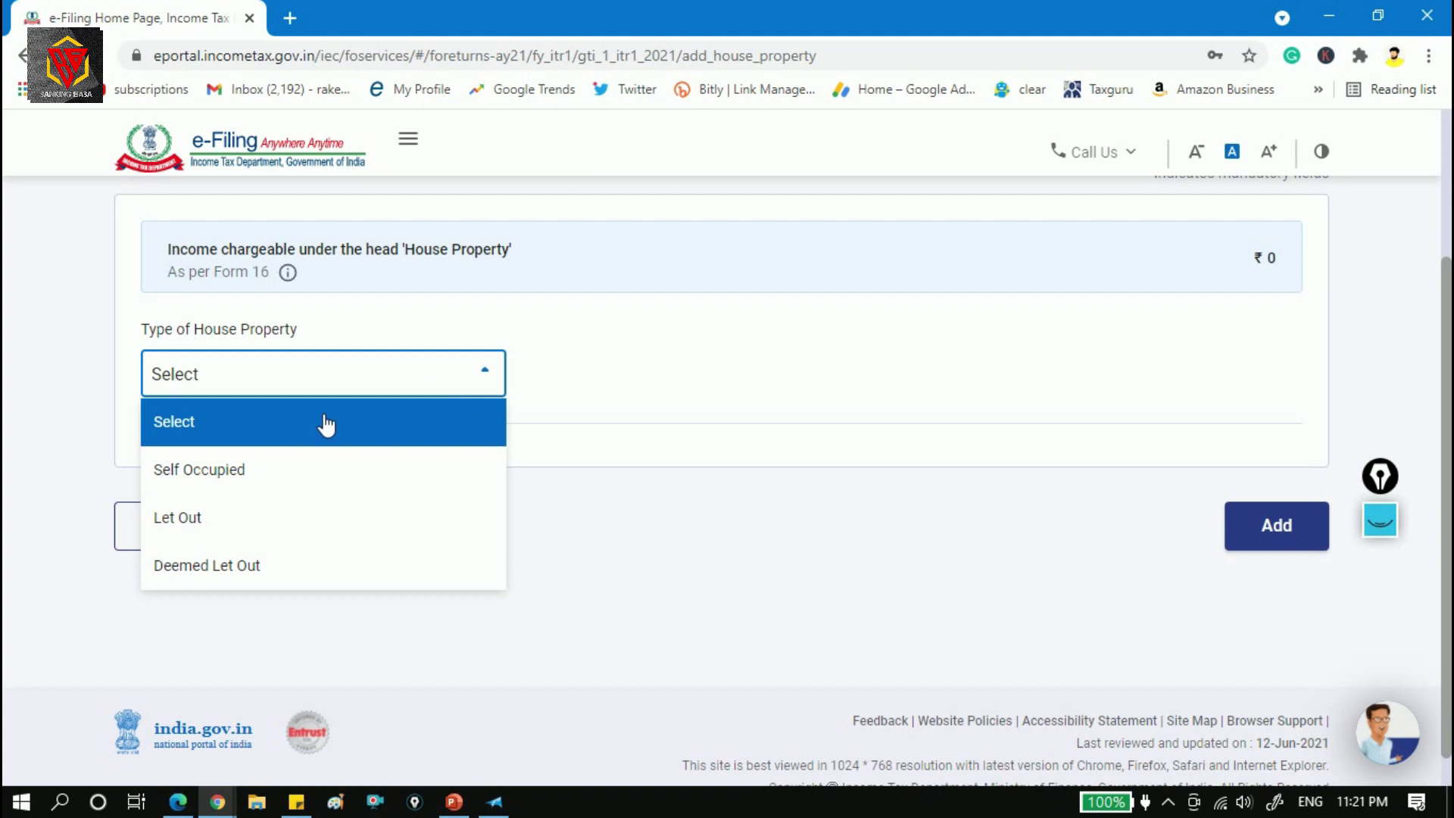
pyautogui.click(334, 474)
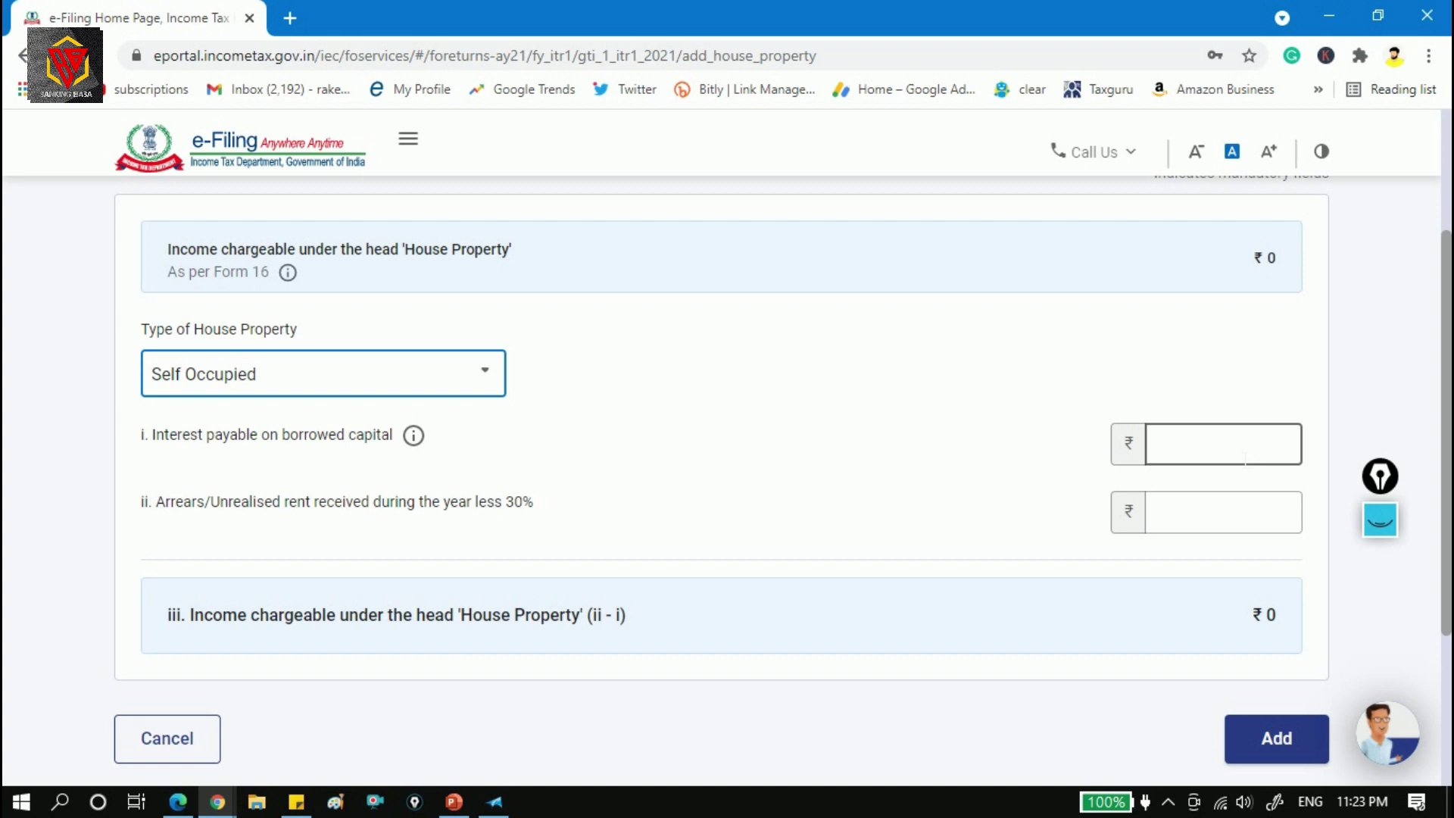
# Enter 50,000 interest payable on borrowed capital and 0 in arrears.
pyautogui.click(1245, 455)
pyautogui.write('50000')
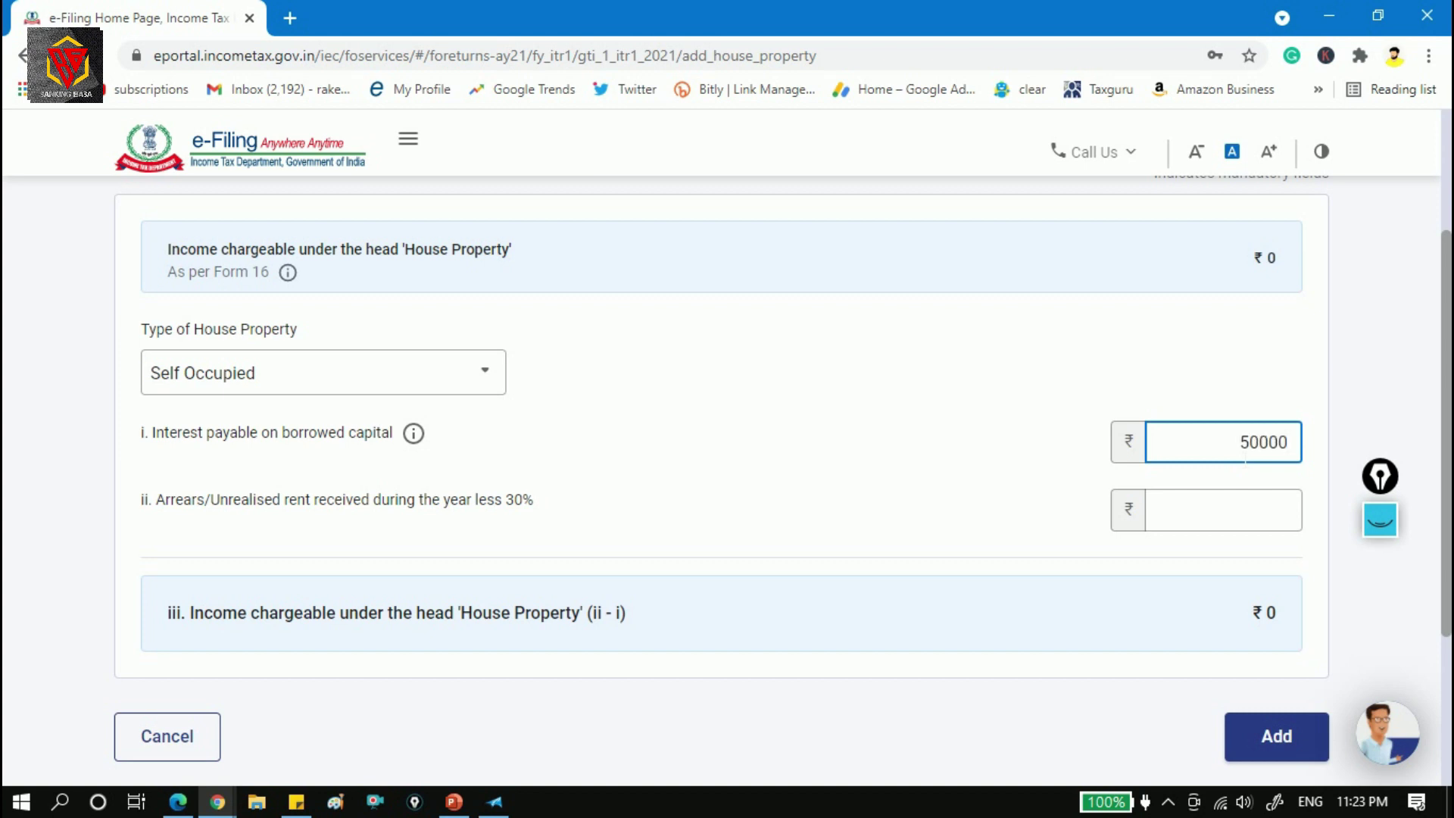
pyautogui.click(1260, 515)
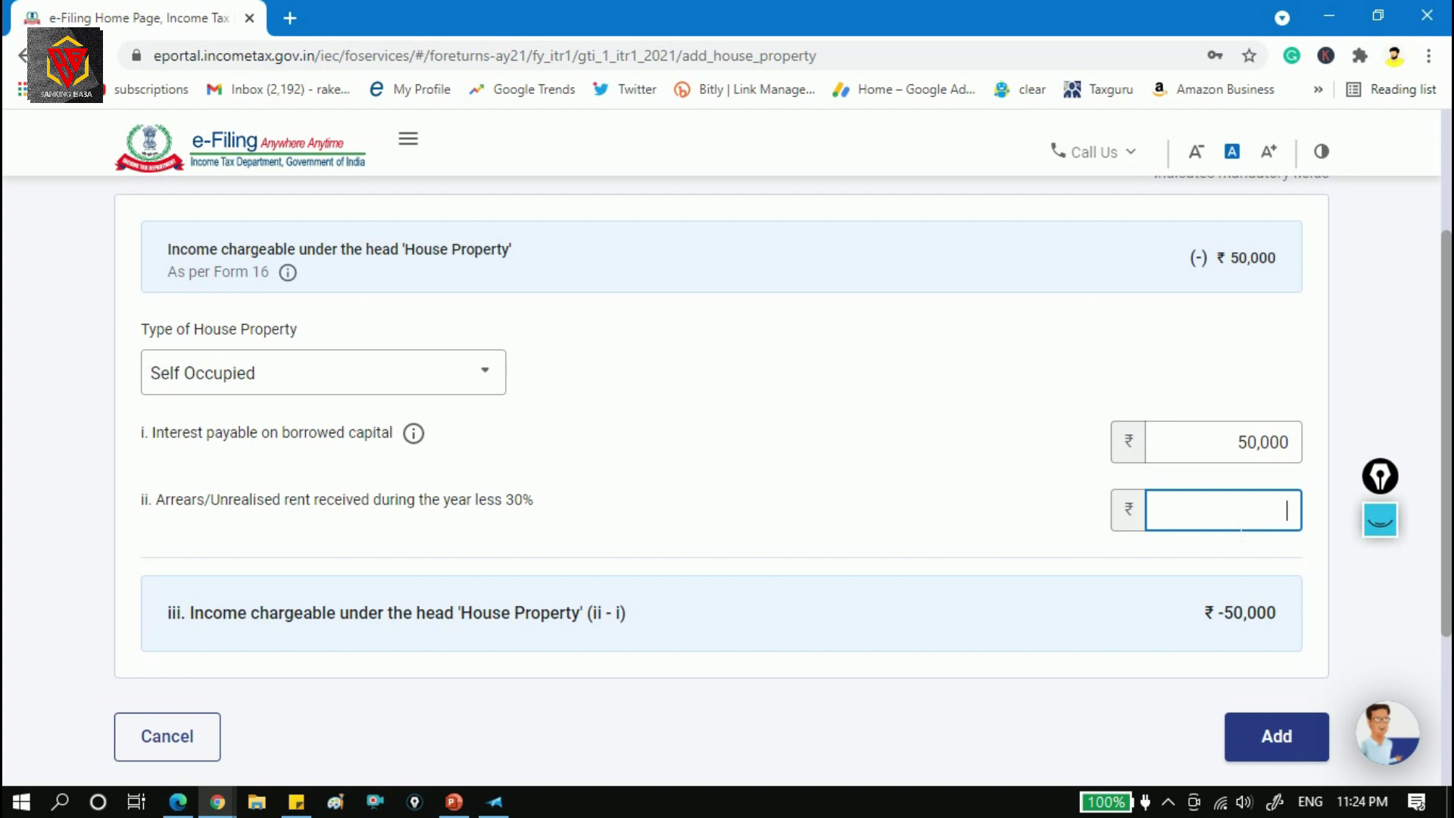
pyautogui.write('0')
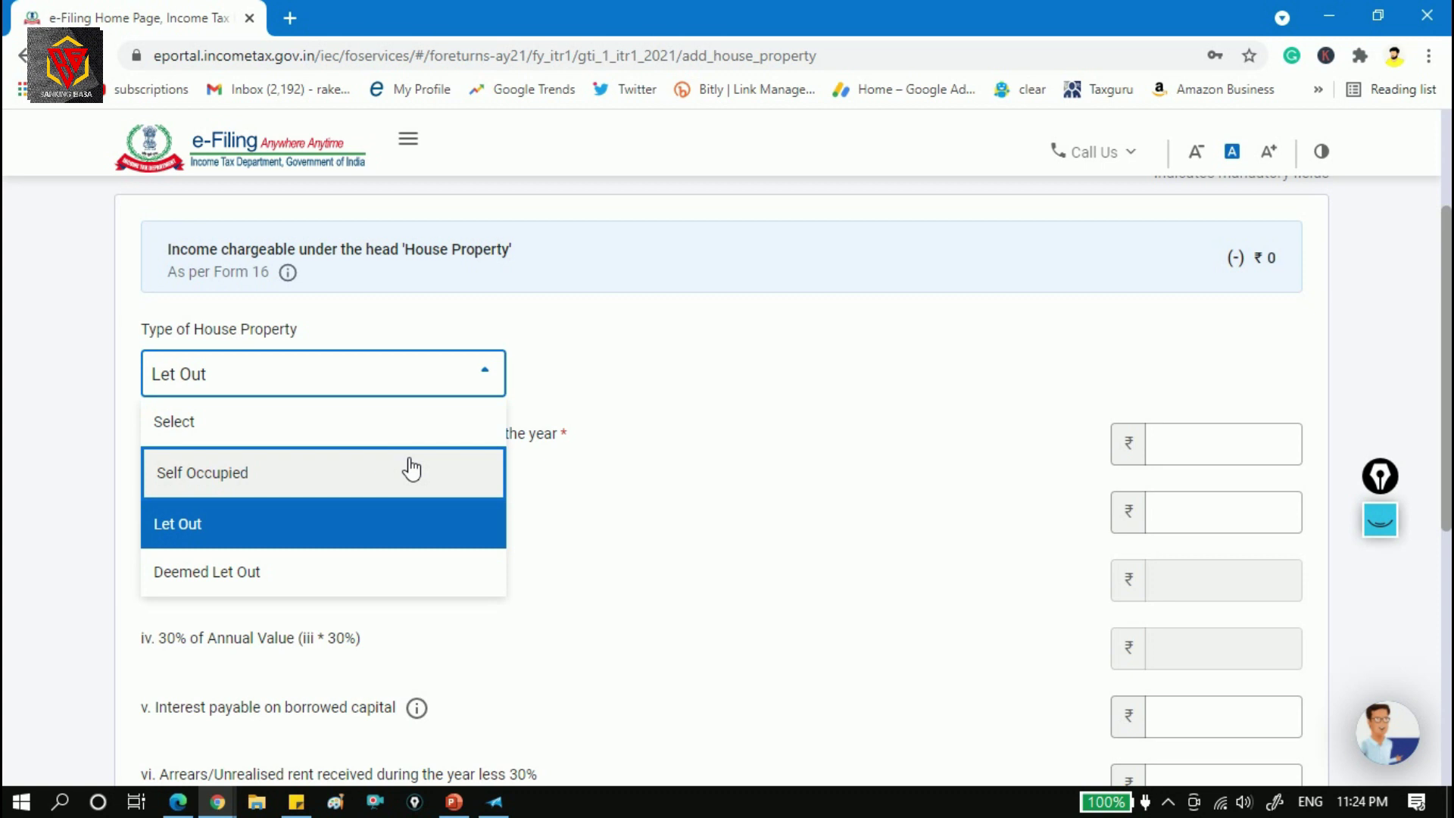
# Keep Let Out and step through the gross rent, local authority tax and interest fields.
pyautogui.click(317, 529)
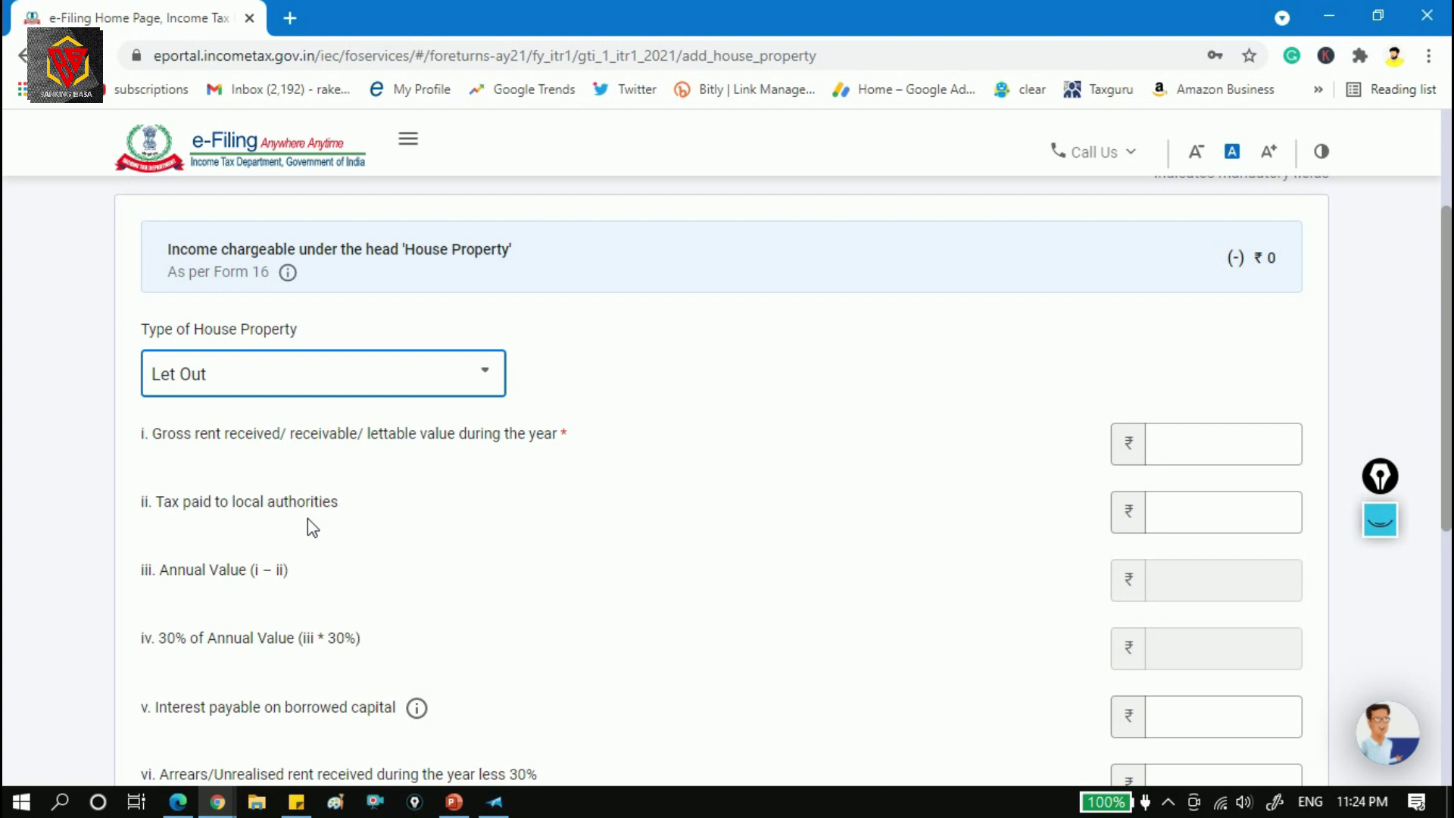
pyautogui.click(1267, 447)
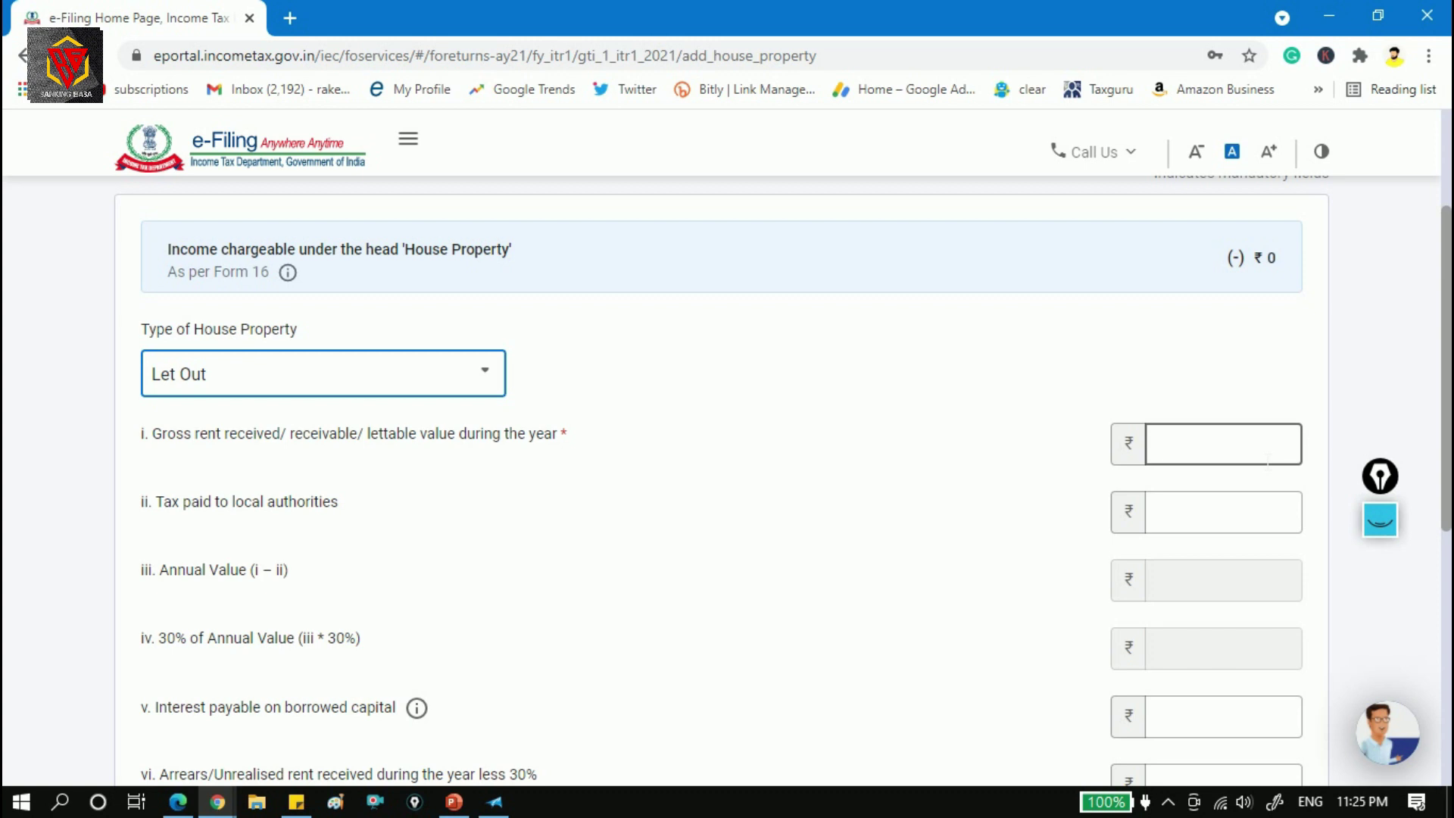
pyautogui.click(1258, 530)
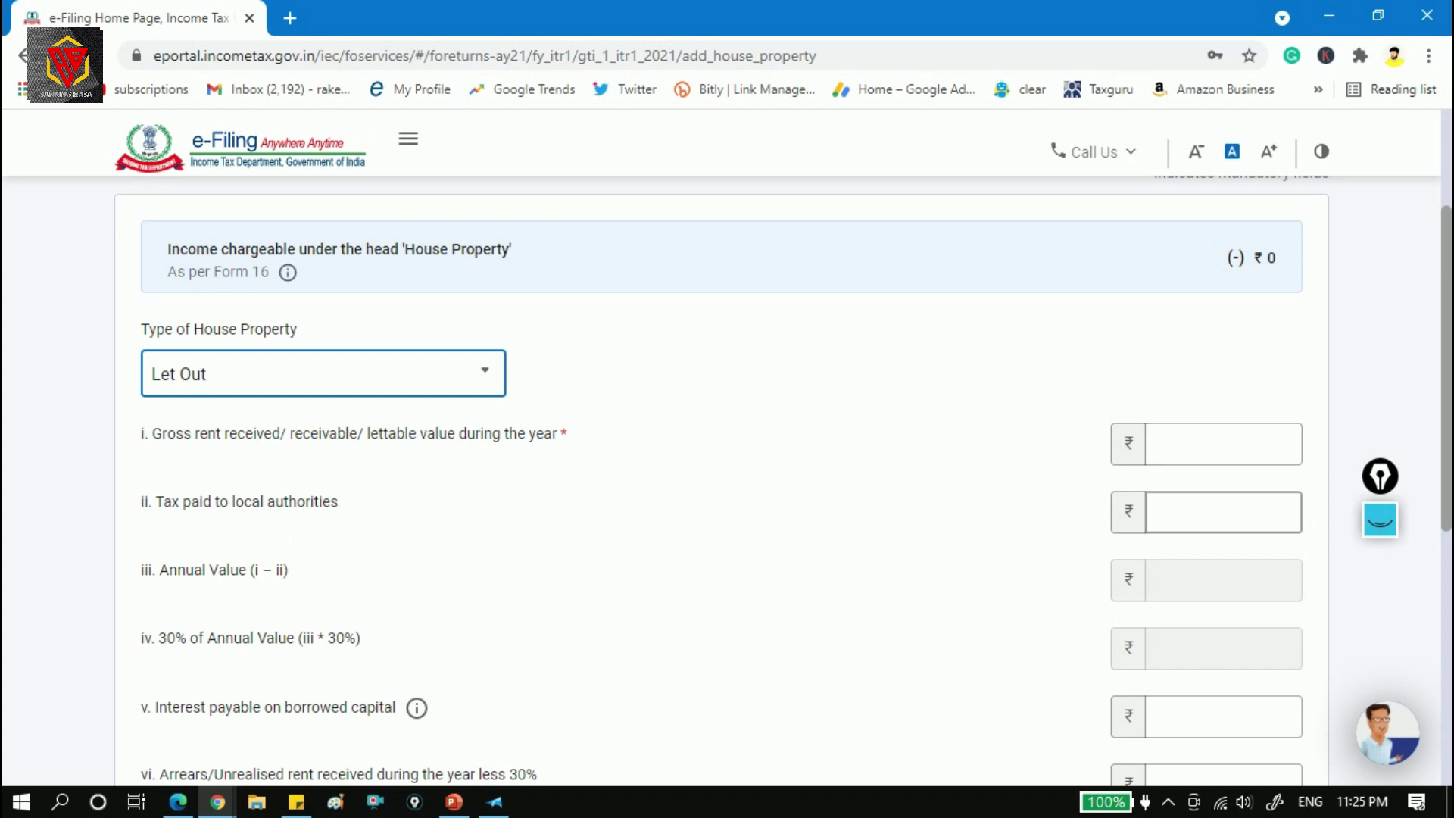
pyautogui.click(1127, 553)
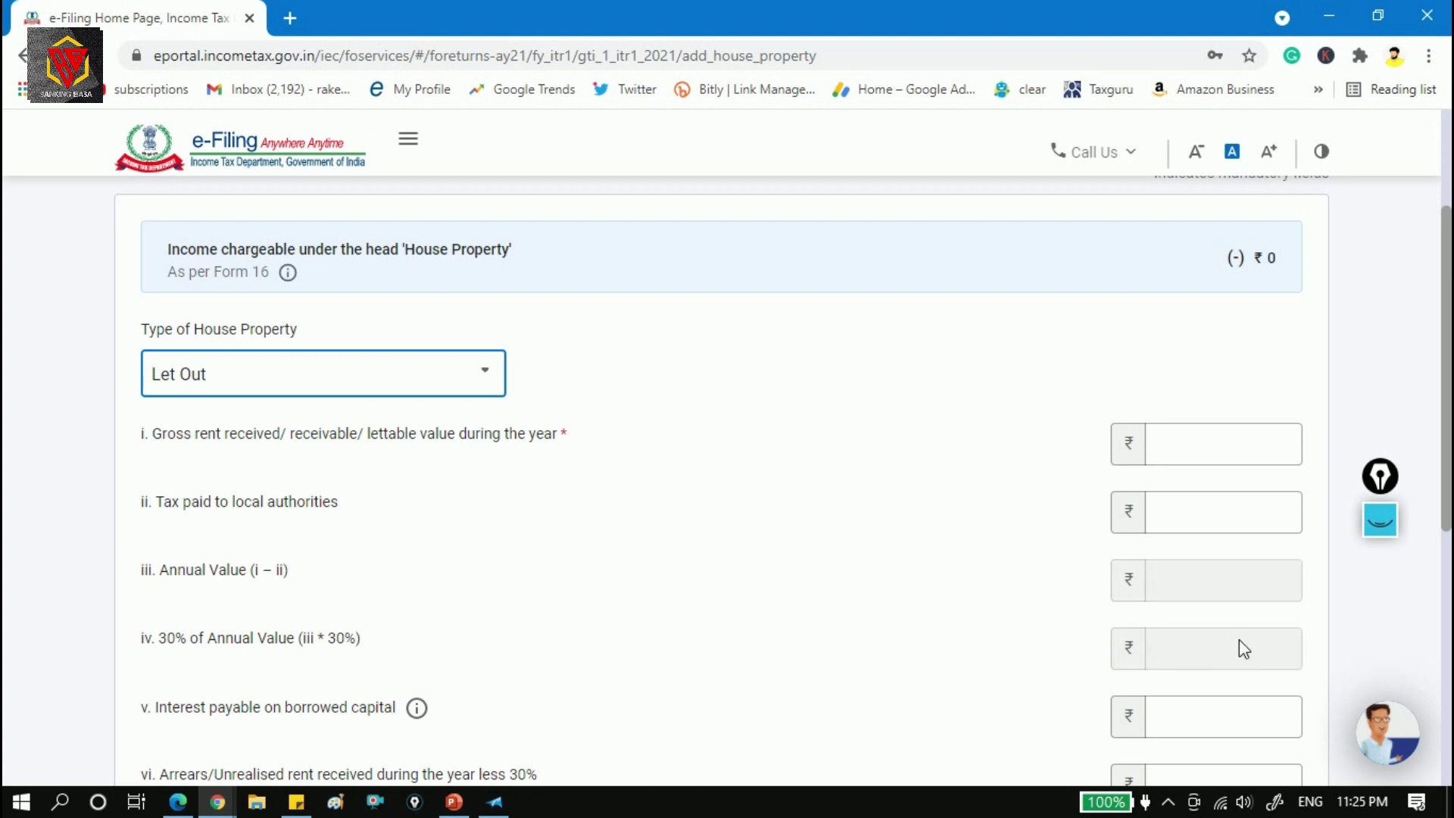
pyautogui.scroll(-3, 1305, 293)
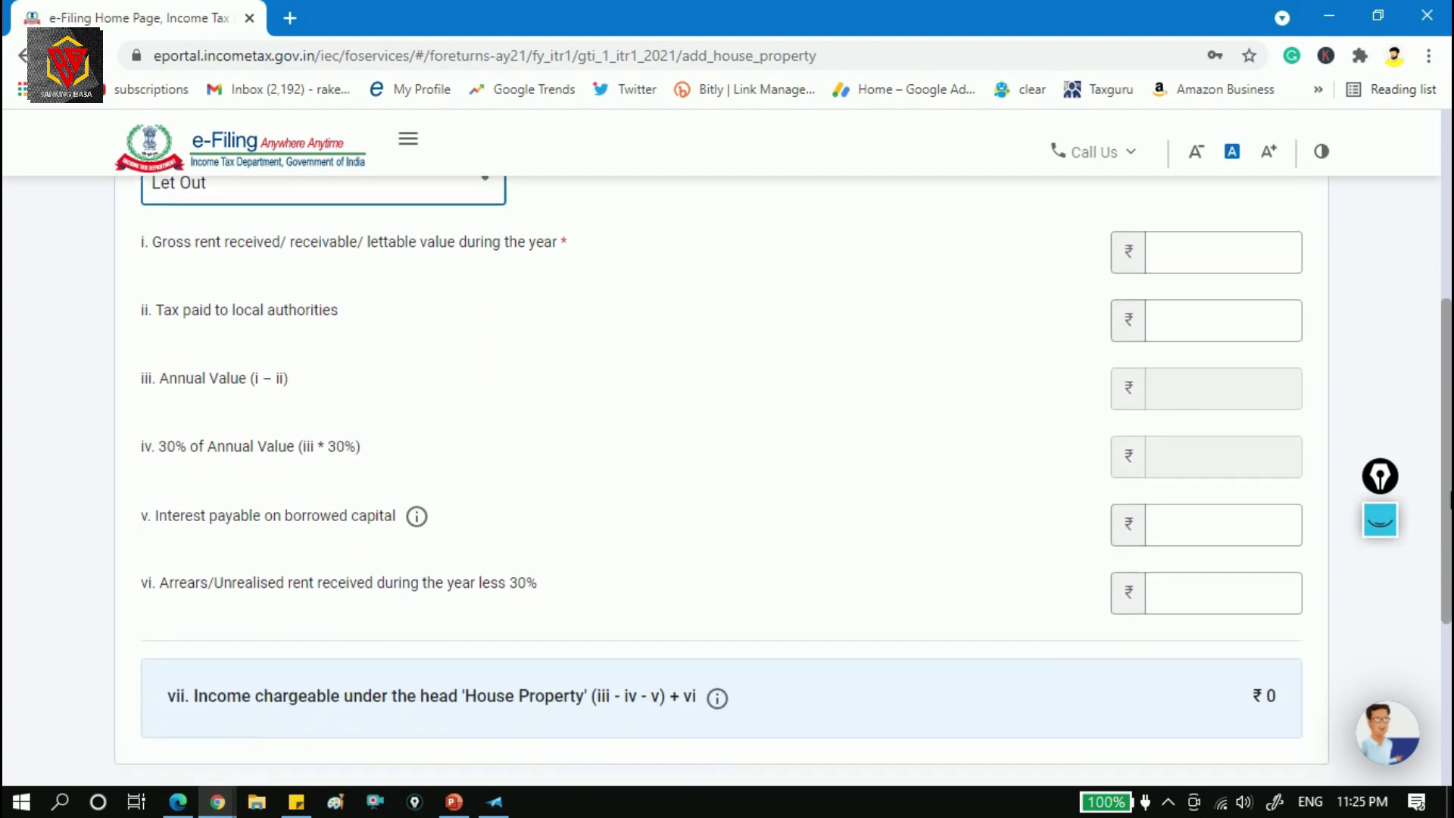
pyautogui.click(1280, 267)
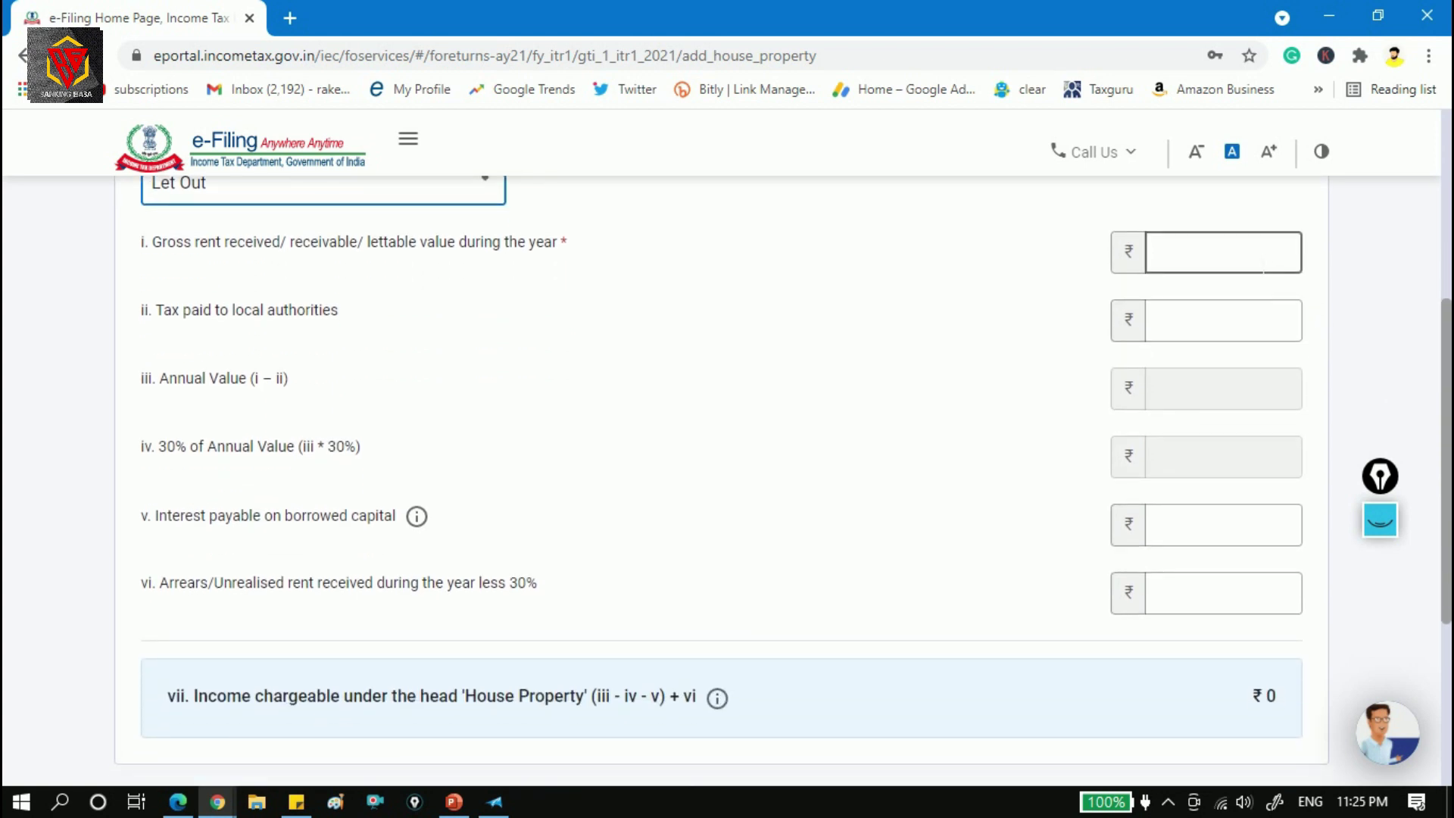
pyautogui.click(1243, 327)
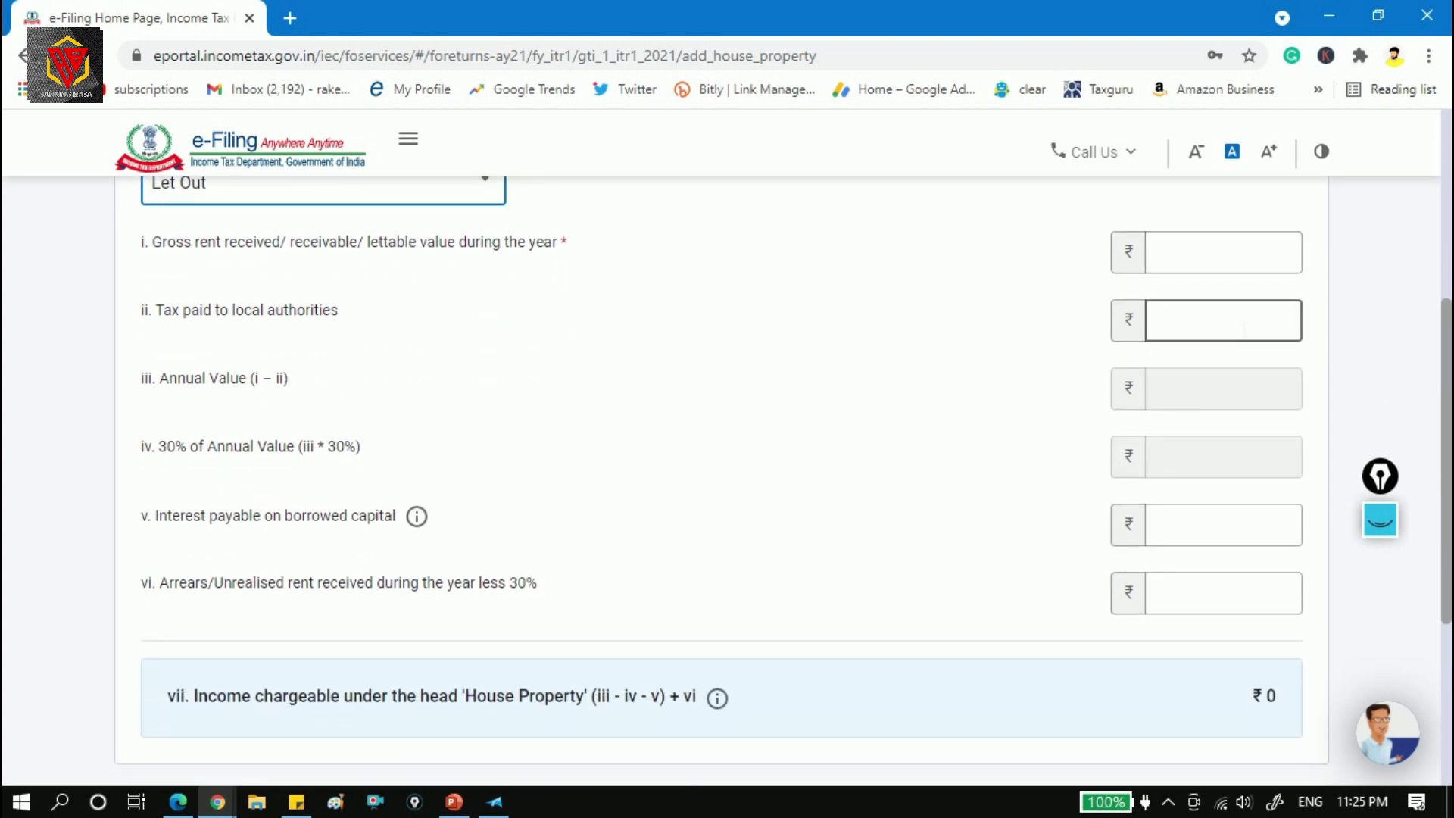
pyautogui.click(540, 468)
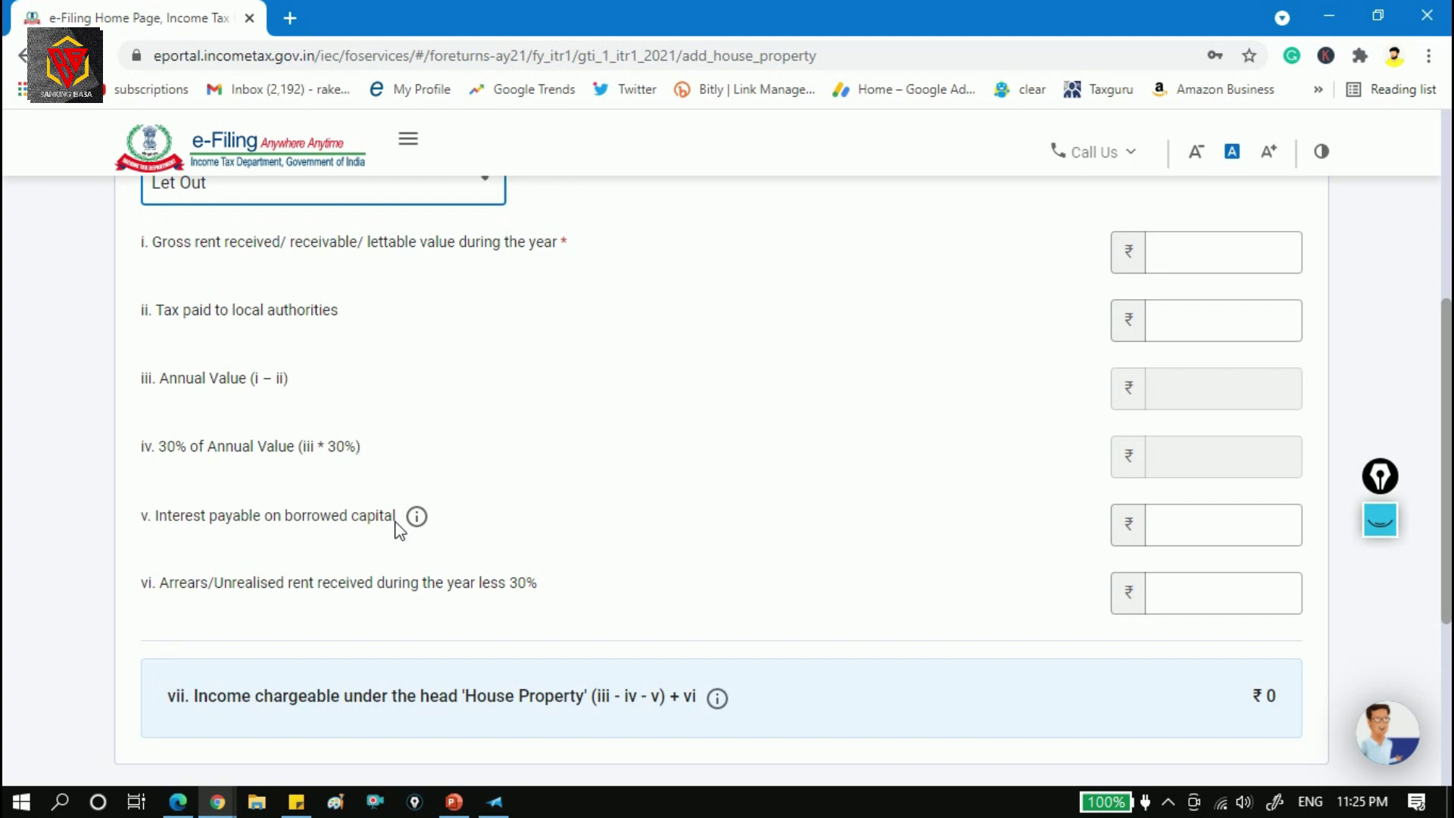
pyautogui.click(1220, 543)
# Switch the property type to Deemed Let Out, then to Self Occupied.
pyautogui.click(463, 191)
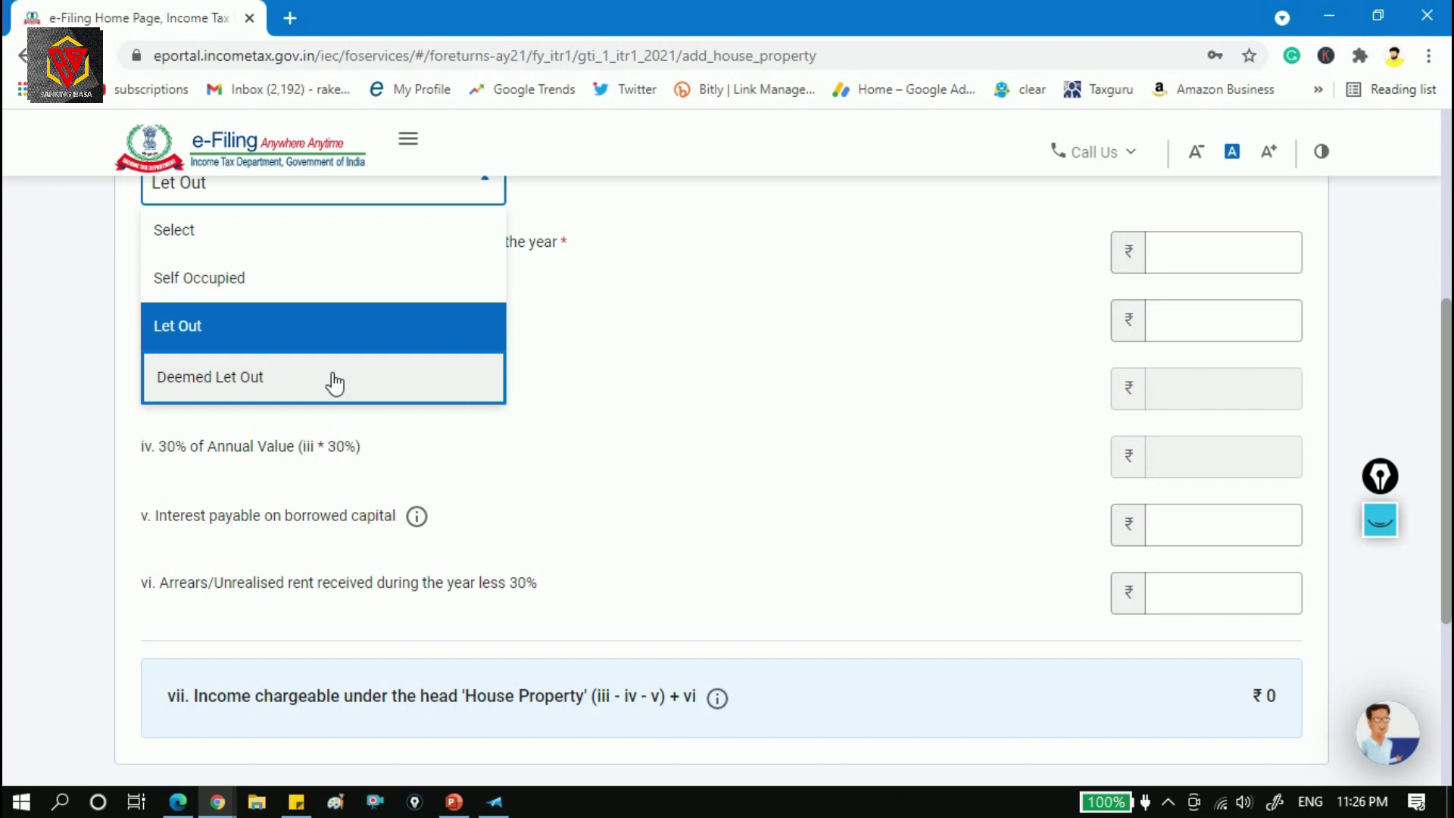
pyautogui.click(395, 377)
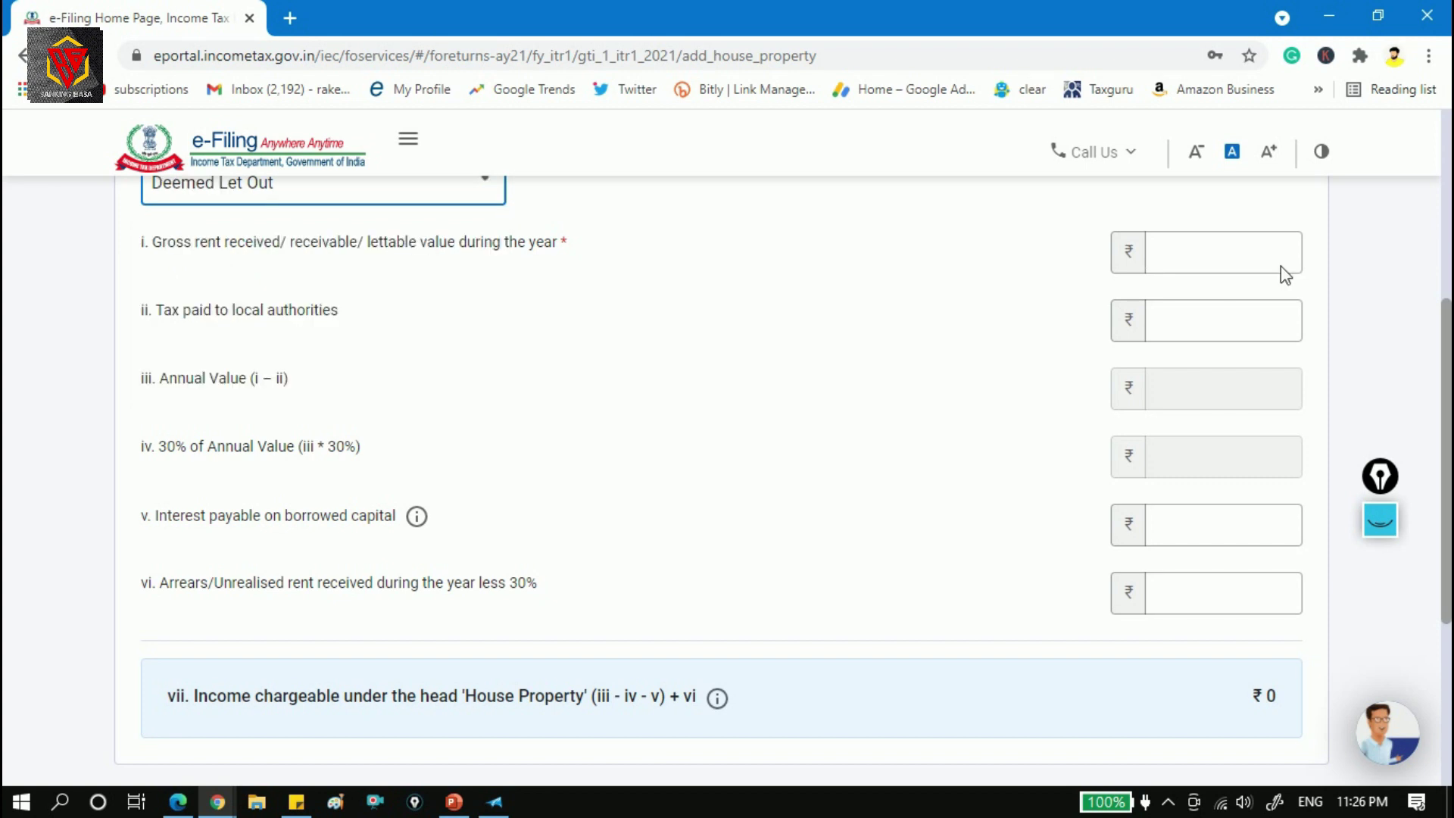
pyautogui.click(1234, 539)
pyautogui.click(471, 193)
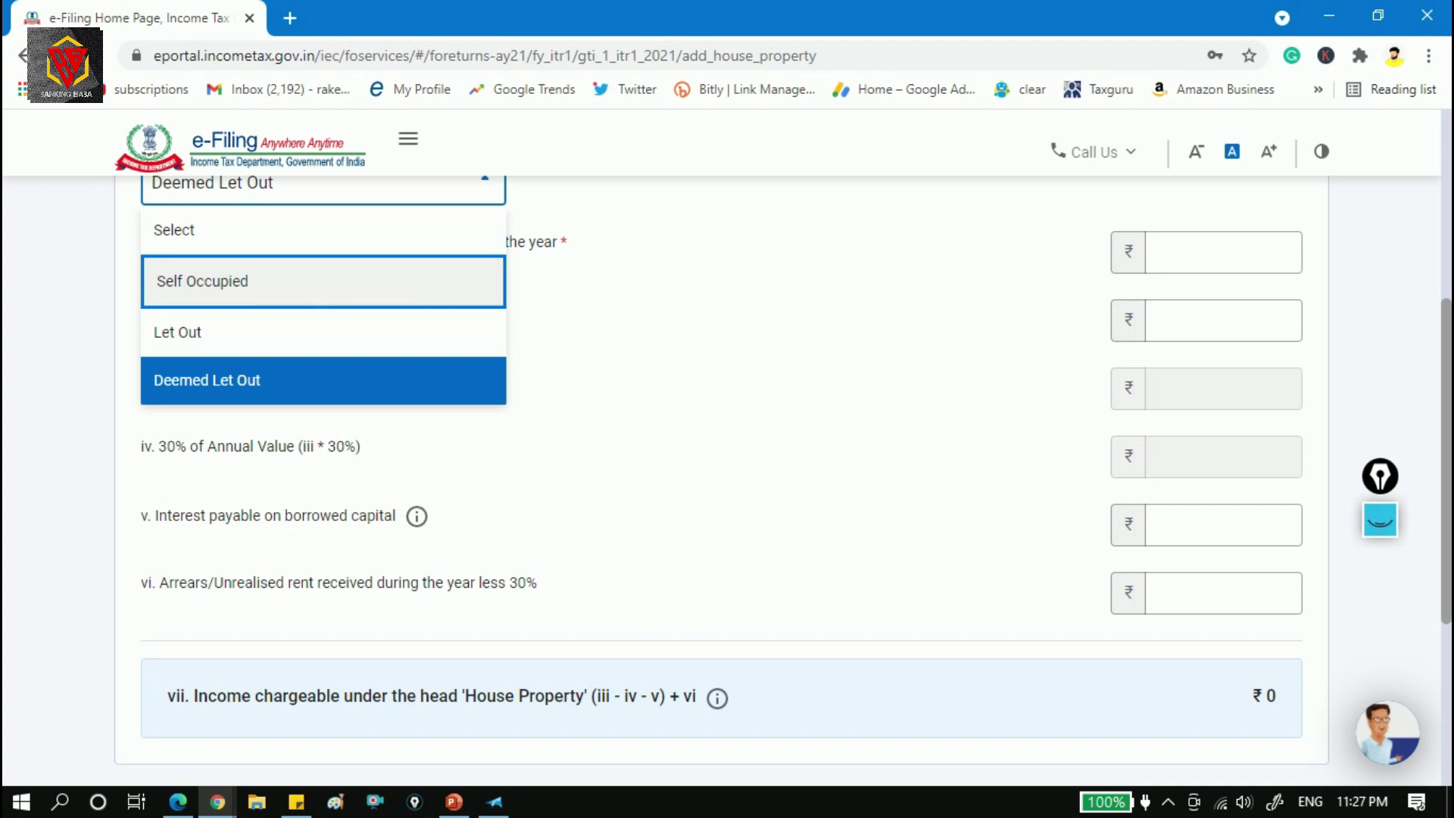
pyautogui.click(317, 289)
# Choose Self Occupied, enter ₹50,000 interest and 0 arrears, and add the property.
pyautogui.click(1199, 257)
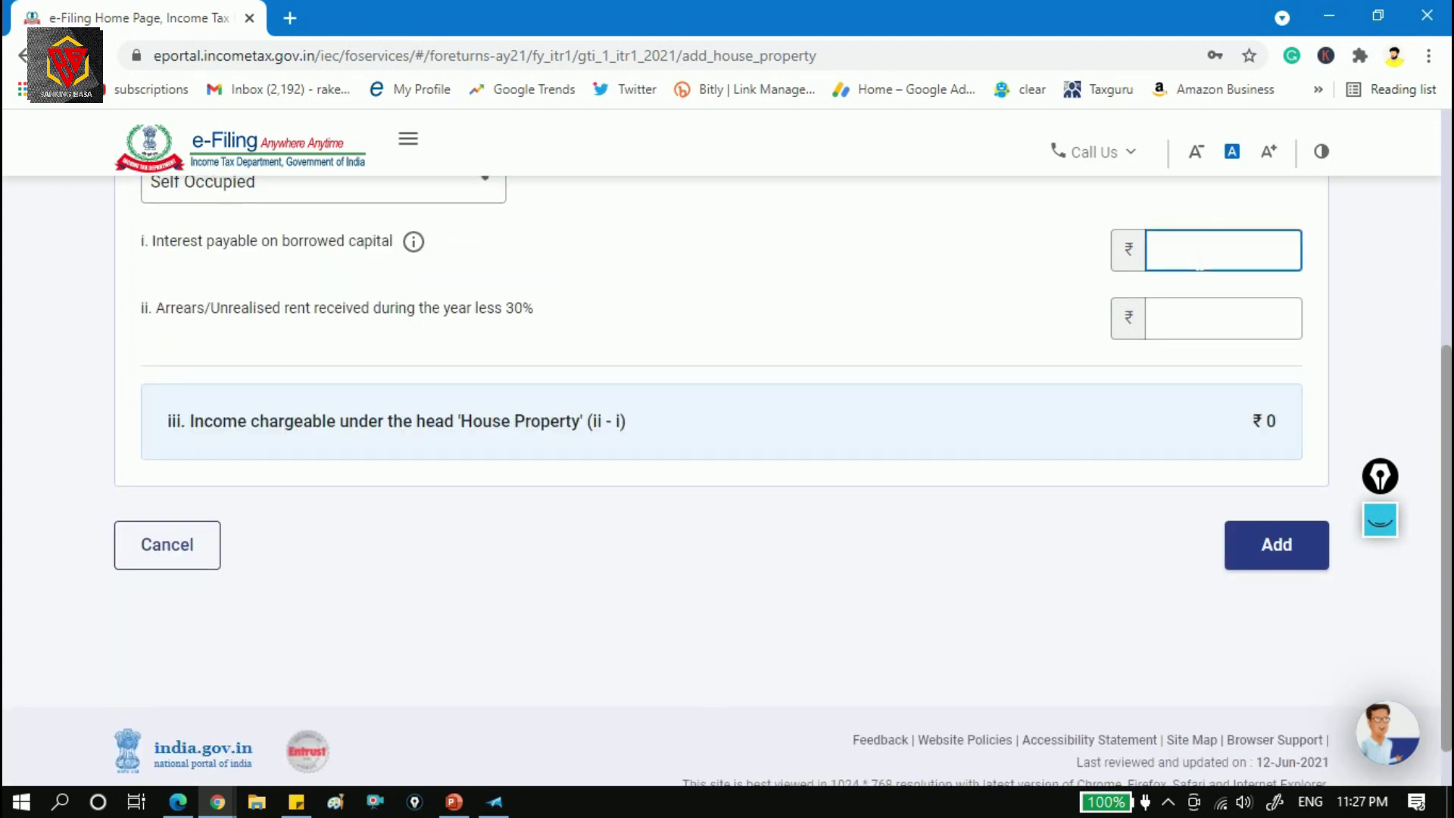
pyautogui.write('50000')
pyautogui.click(1256, 319)
pyautogui.write('0')
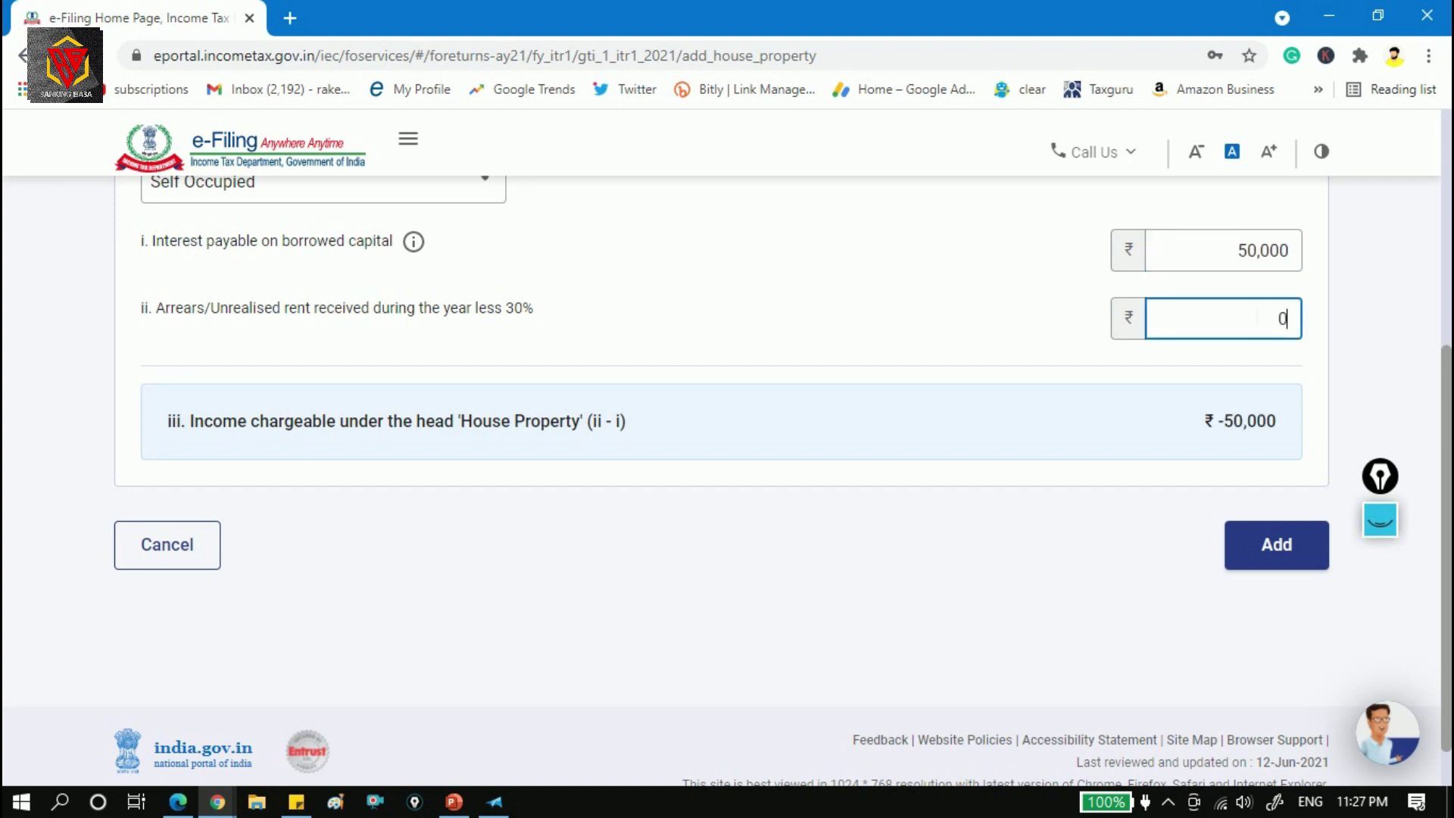
pyautogui.click(1303, 546)
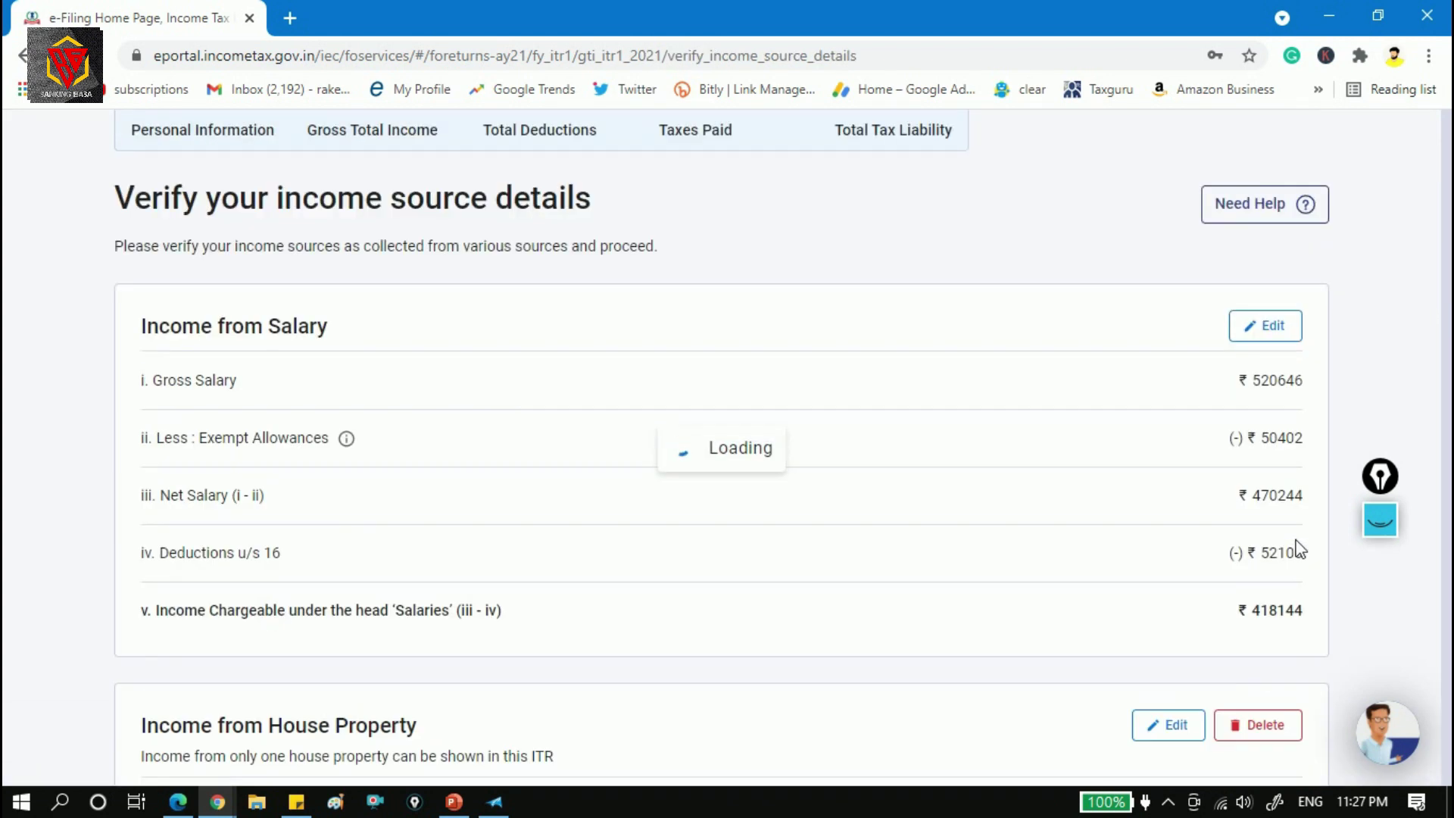
pyautogui.scroll(-15, 551, 393)
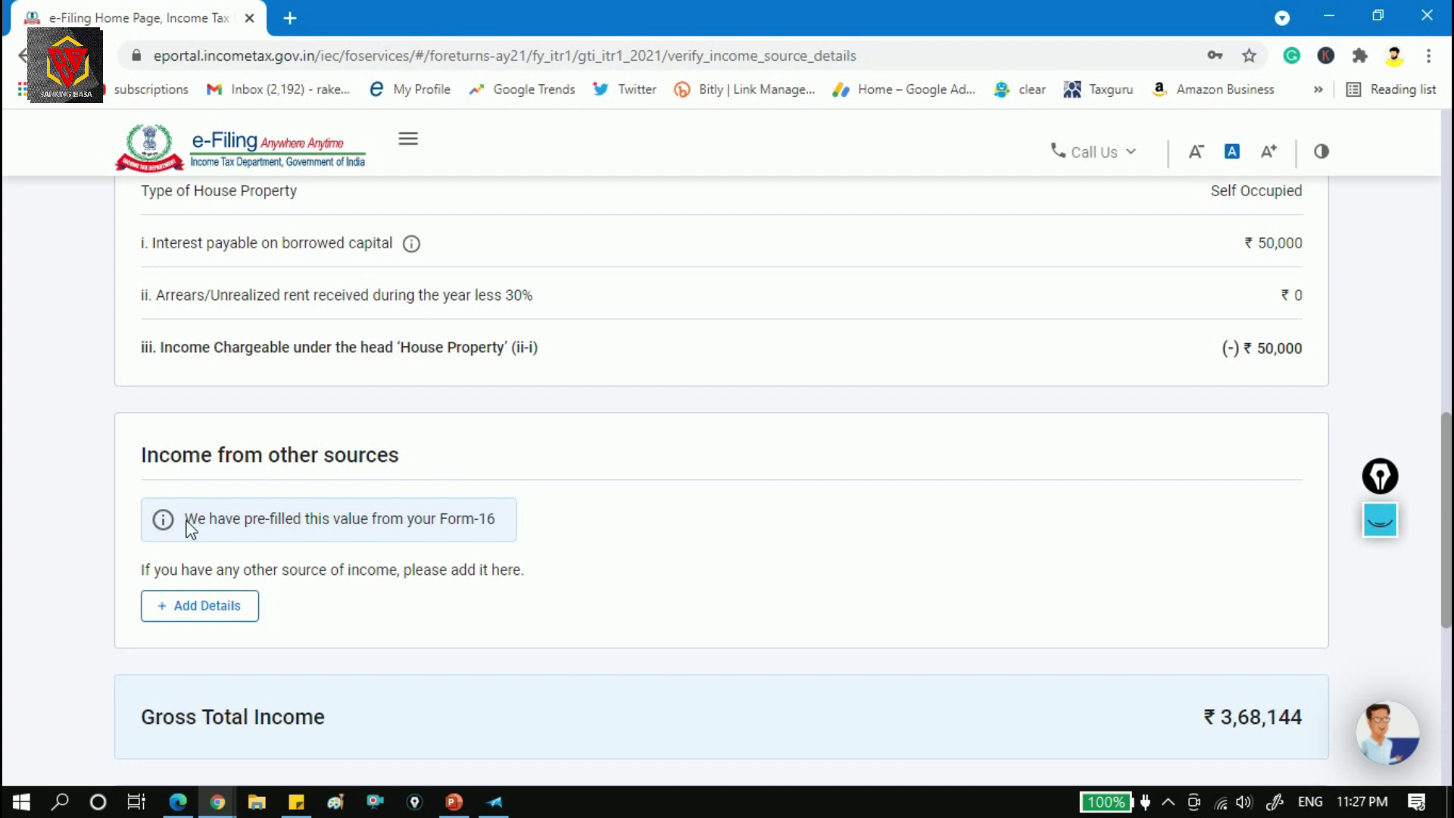
# Open the Income from Other Sources questionnaire and scroll through its questions.
pyautogui.click(230, 615)
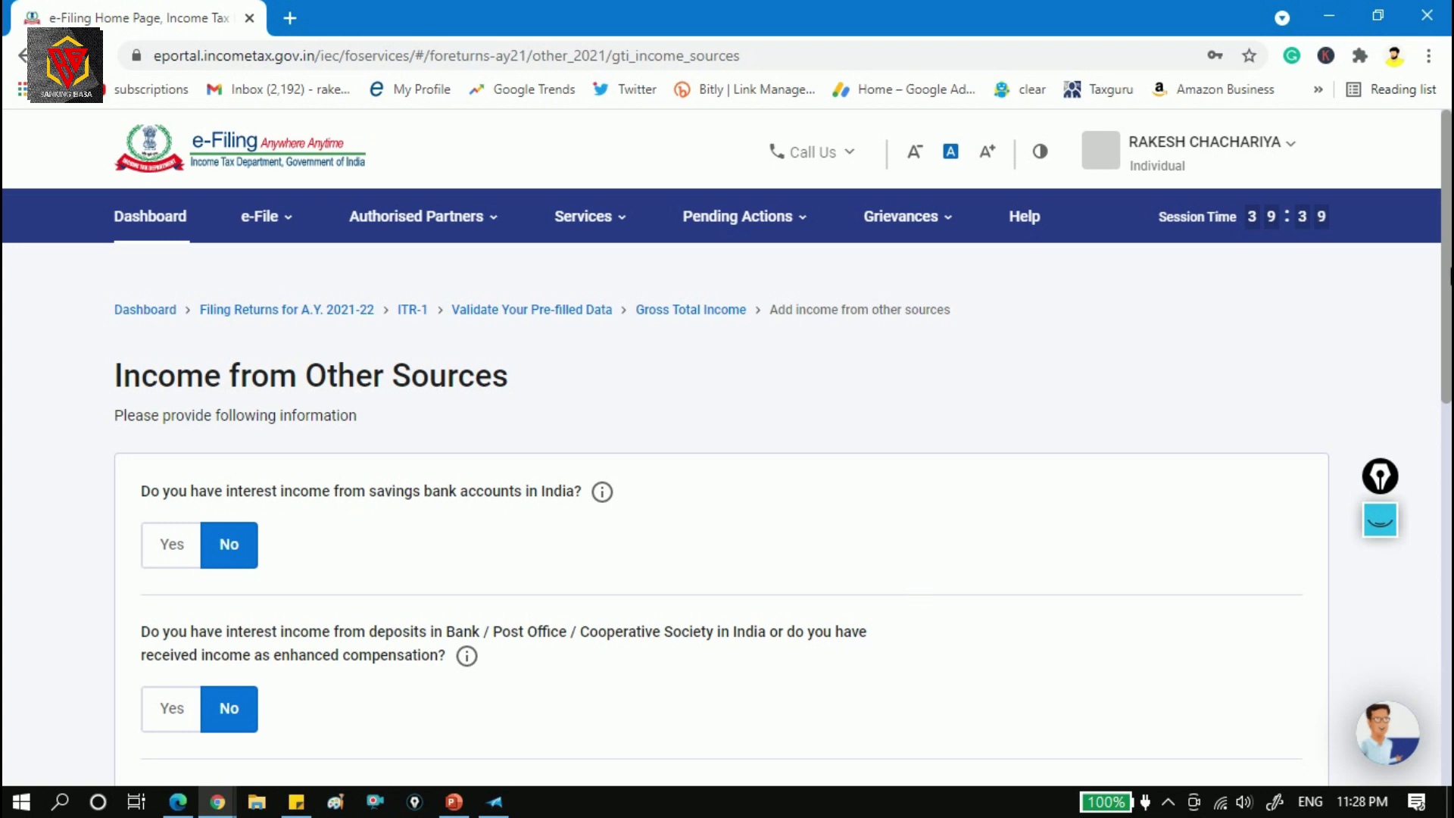
pyautogui.scroll(-3, 727, 474)
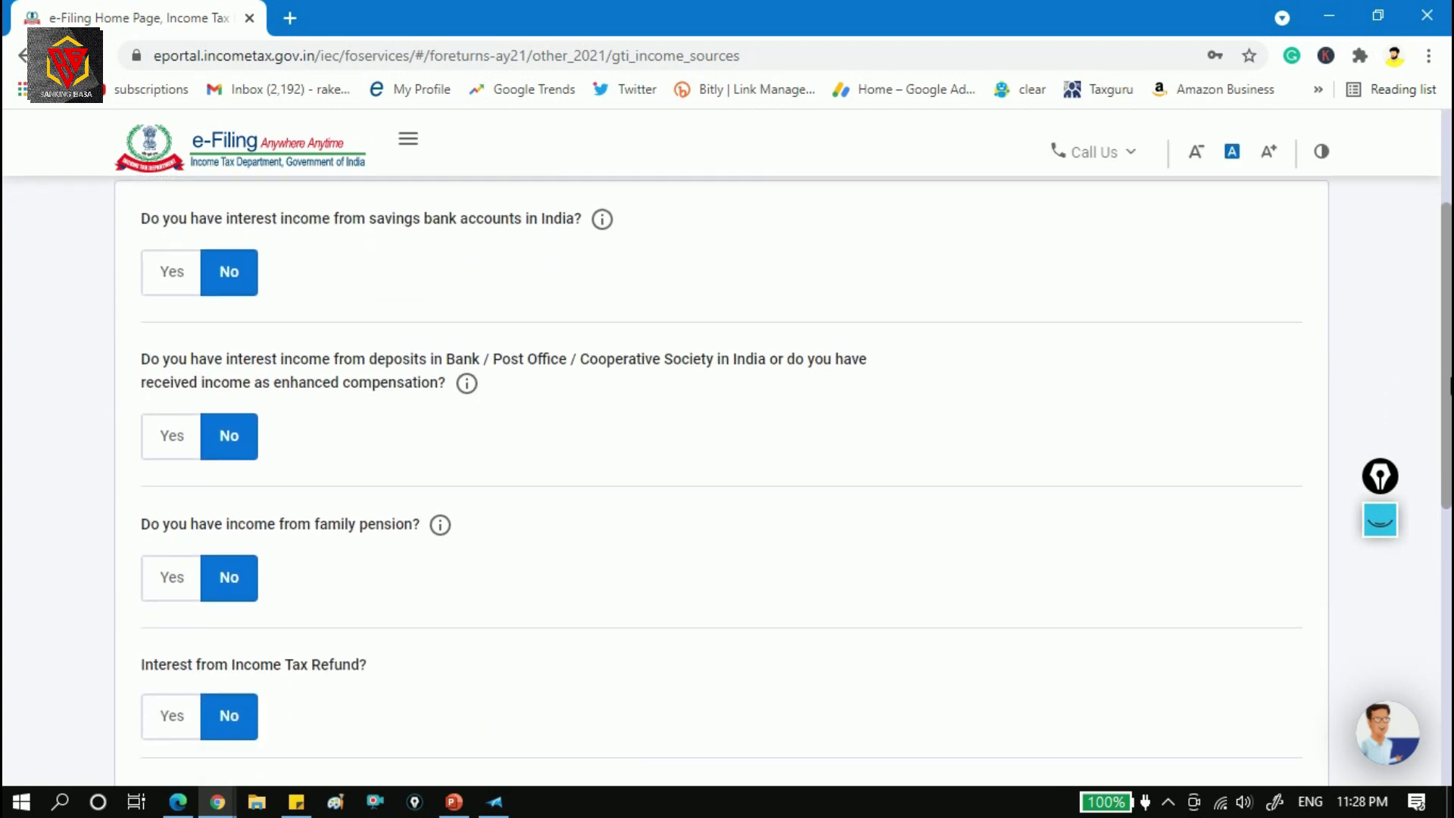
pyautogui.scroll(-5, 727, 473)
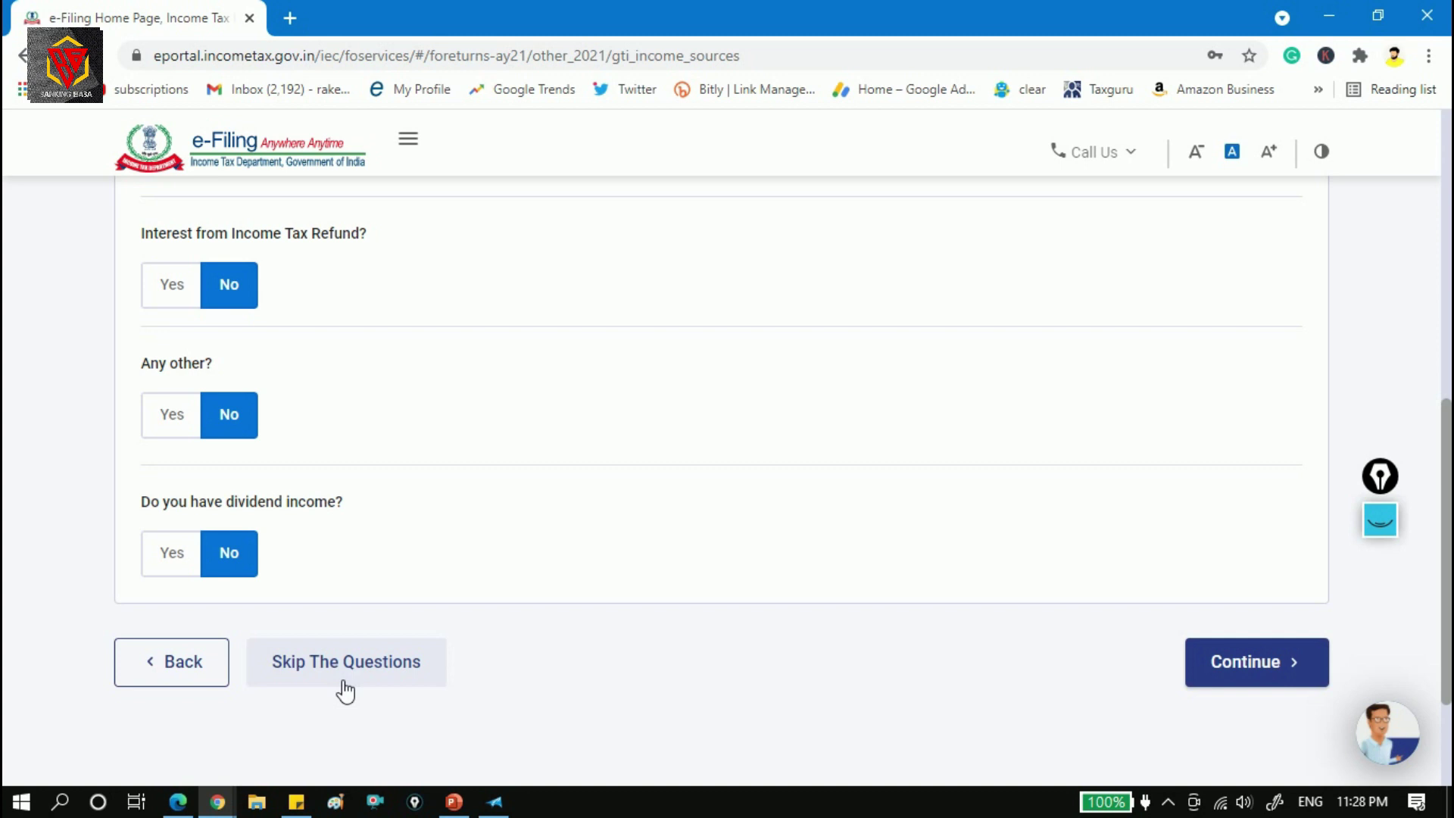
pyautogui.moveTo(1449, 538); pyautogui.dragTo(1449, 313)
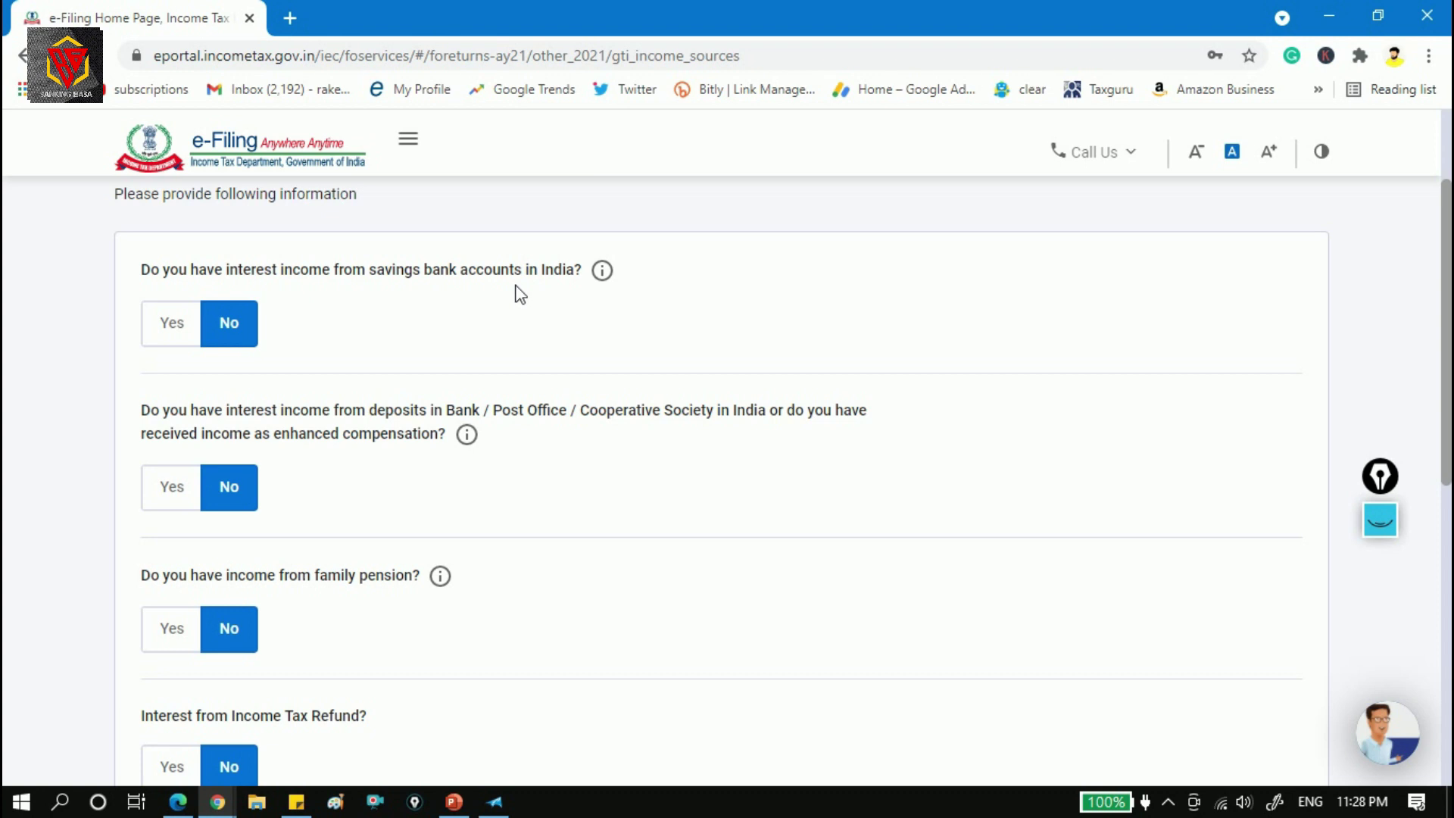
# Toggle the savings bank and deposit interest questions to Yes, then back to No.
pyautogui.click(187, 331)
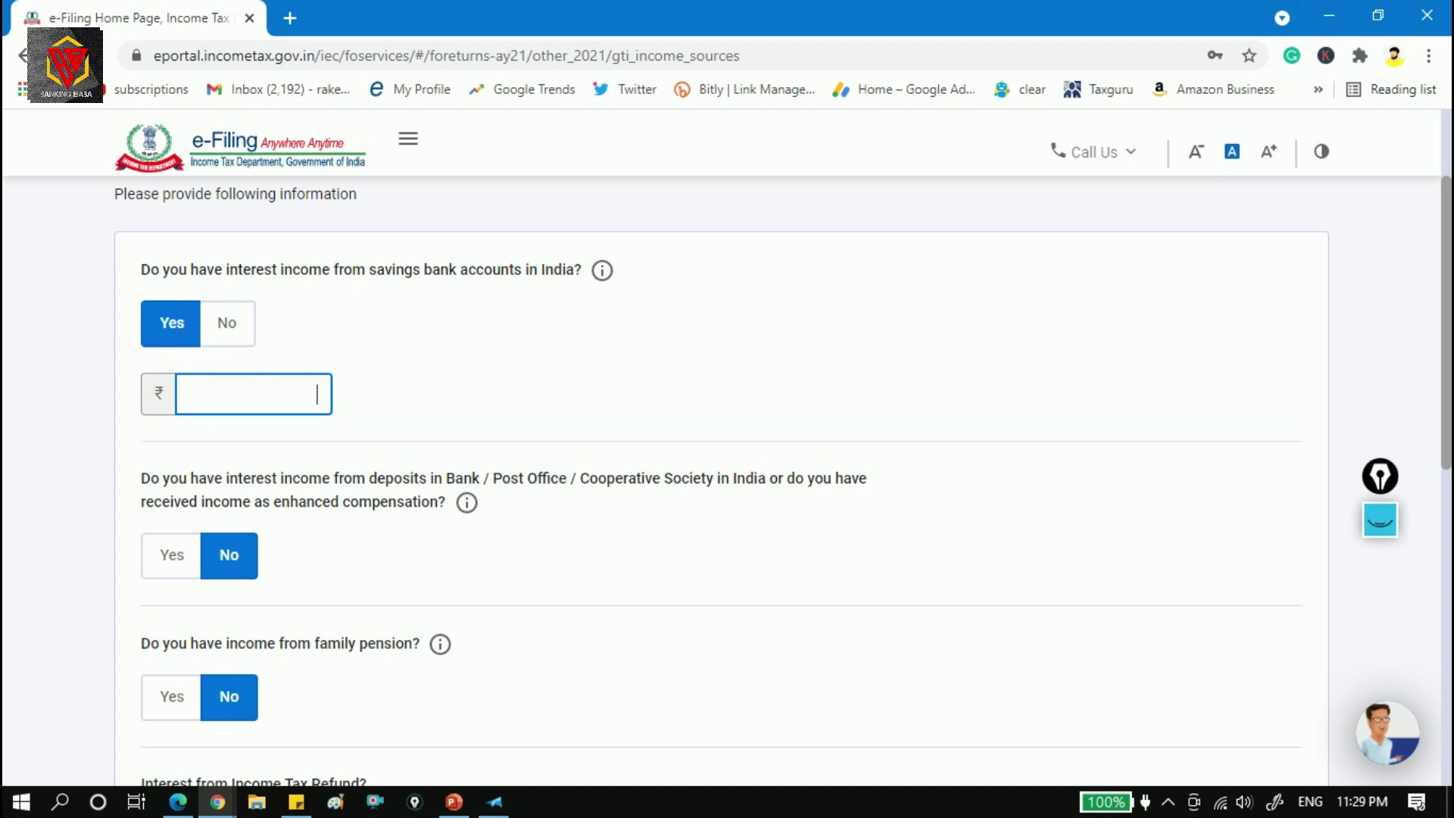
pyautogui.click(231, 330)
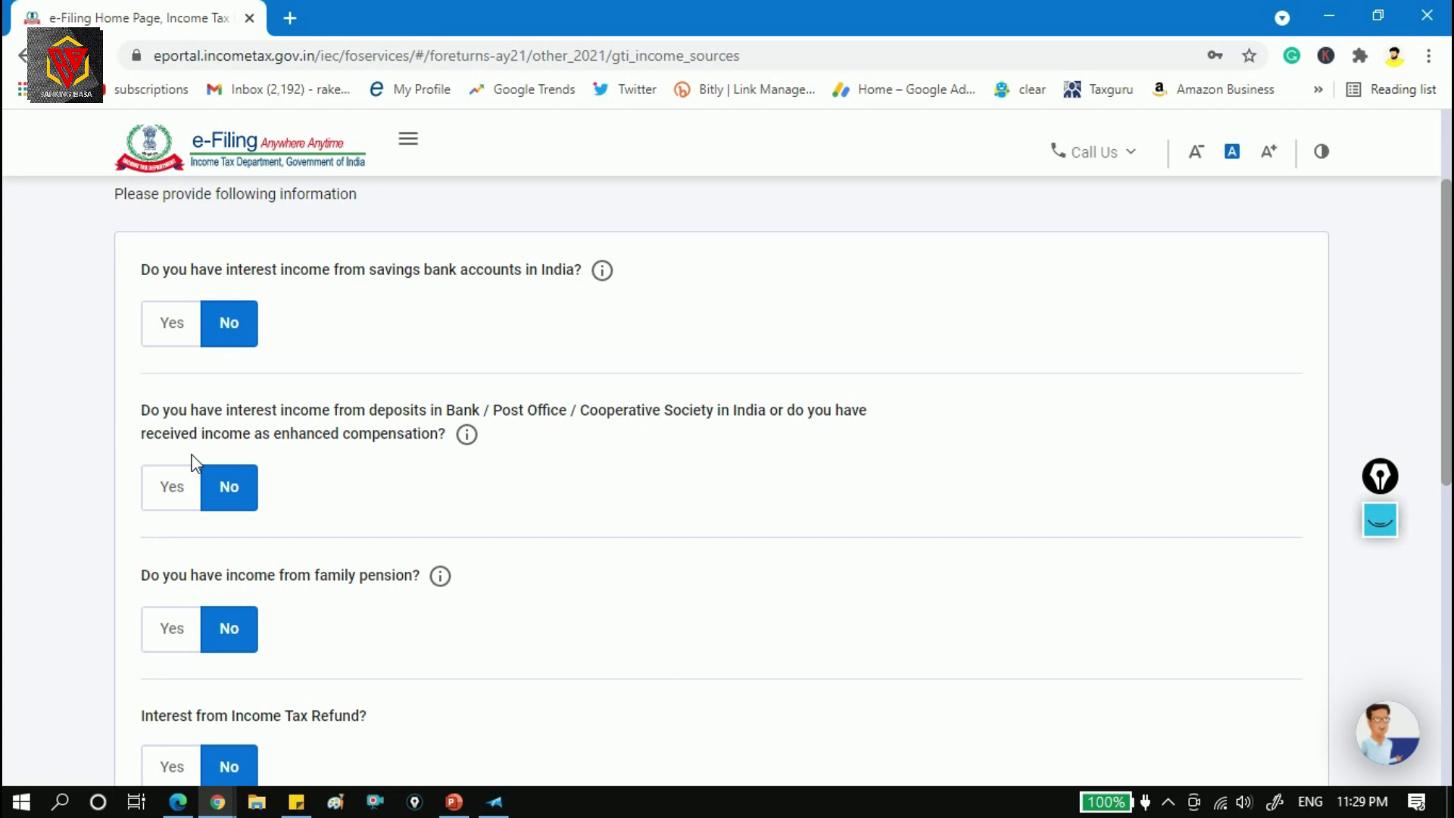
pyautogui.click(172, 487)
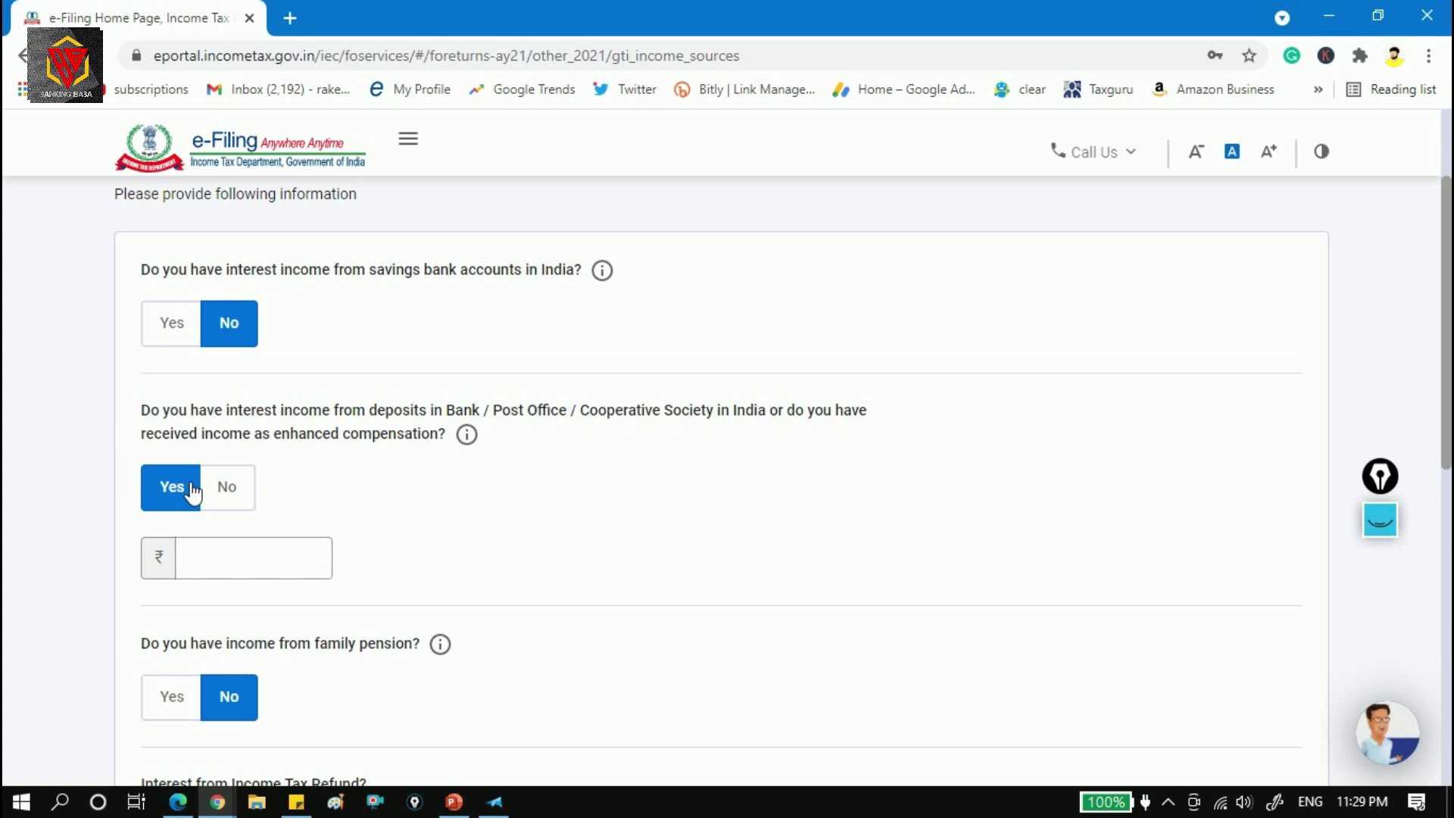
pyautogui.click(257, 558)
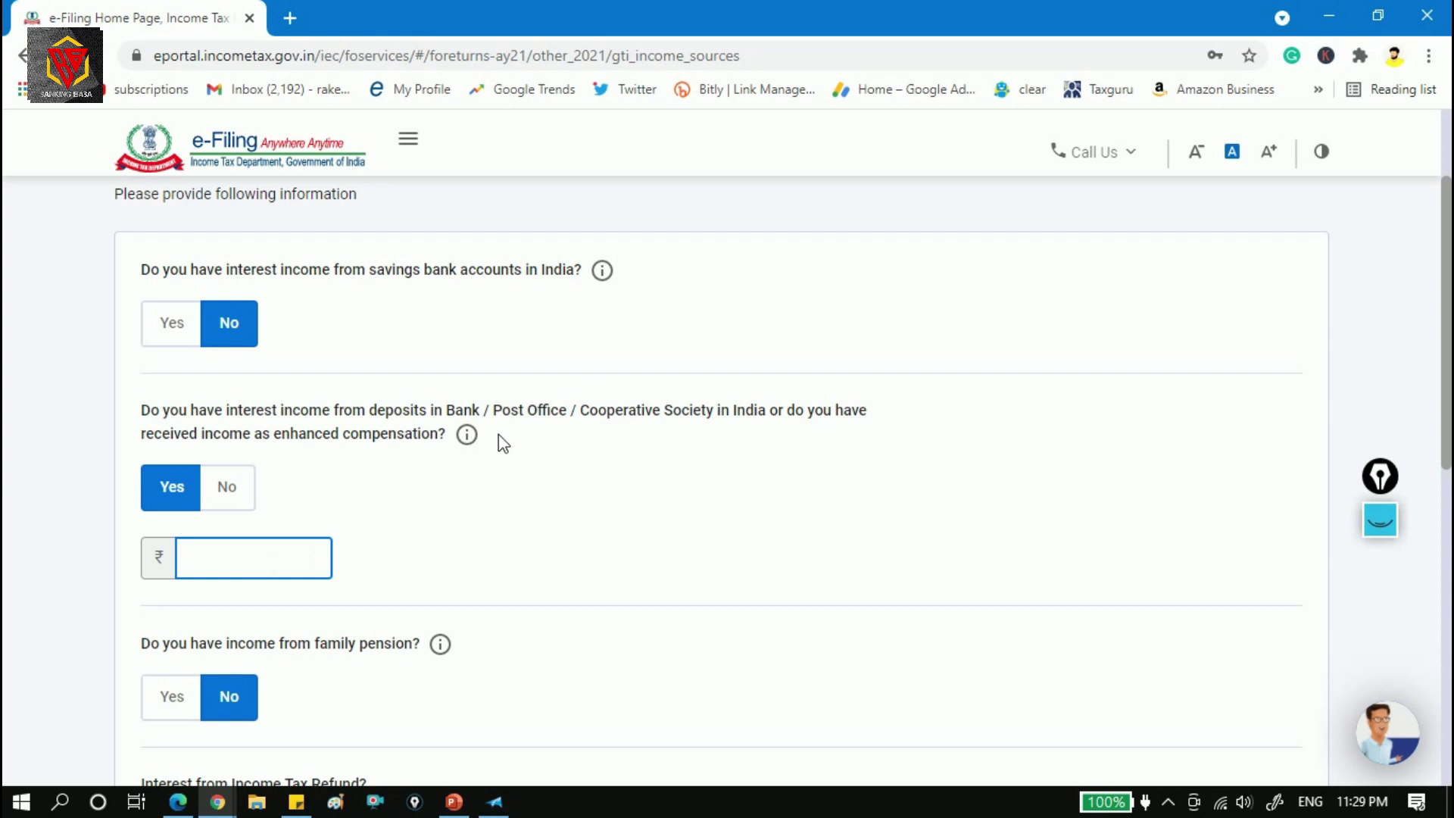
pyautogui.click(227, 507)
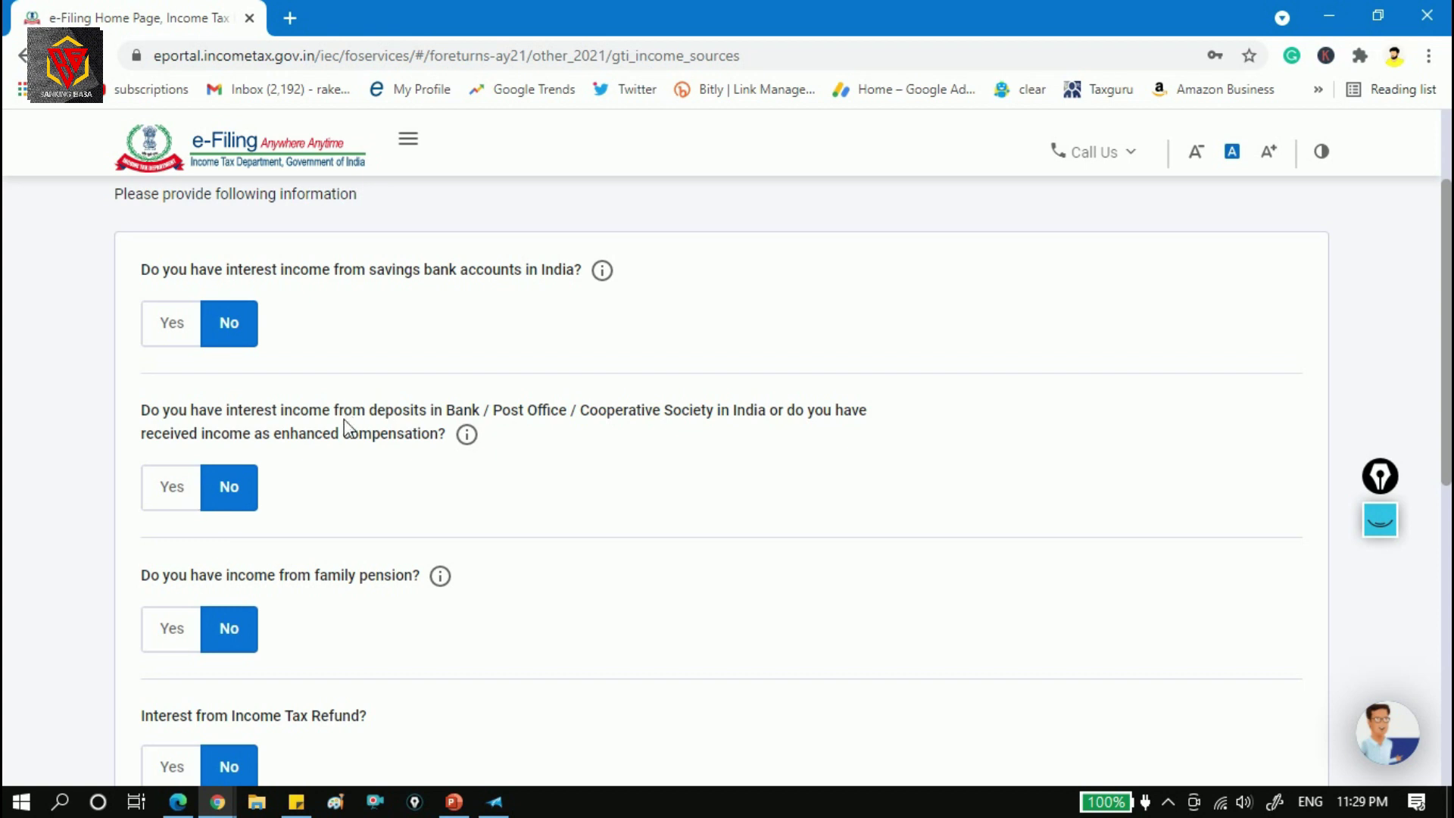
pyautogui.moveTo(225, 409); pyautogui.dragTo(334, 410)
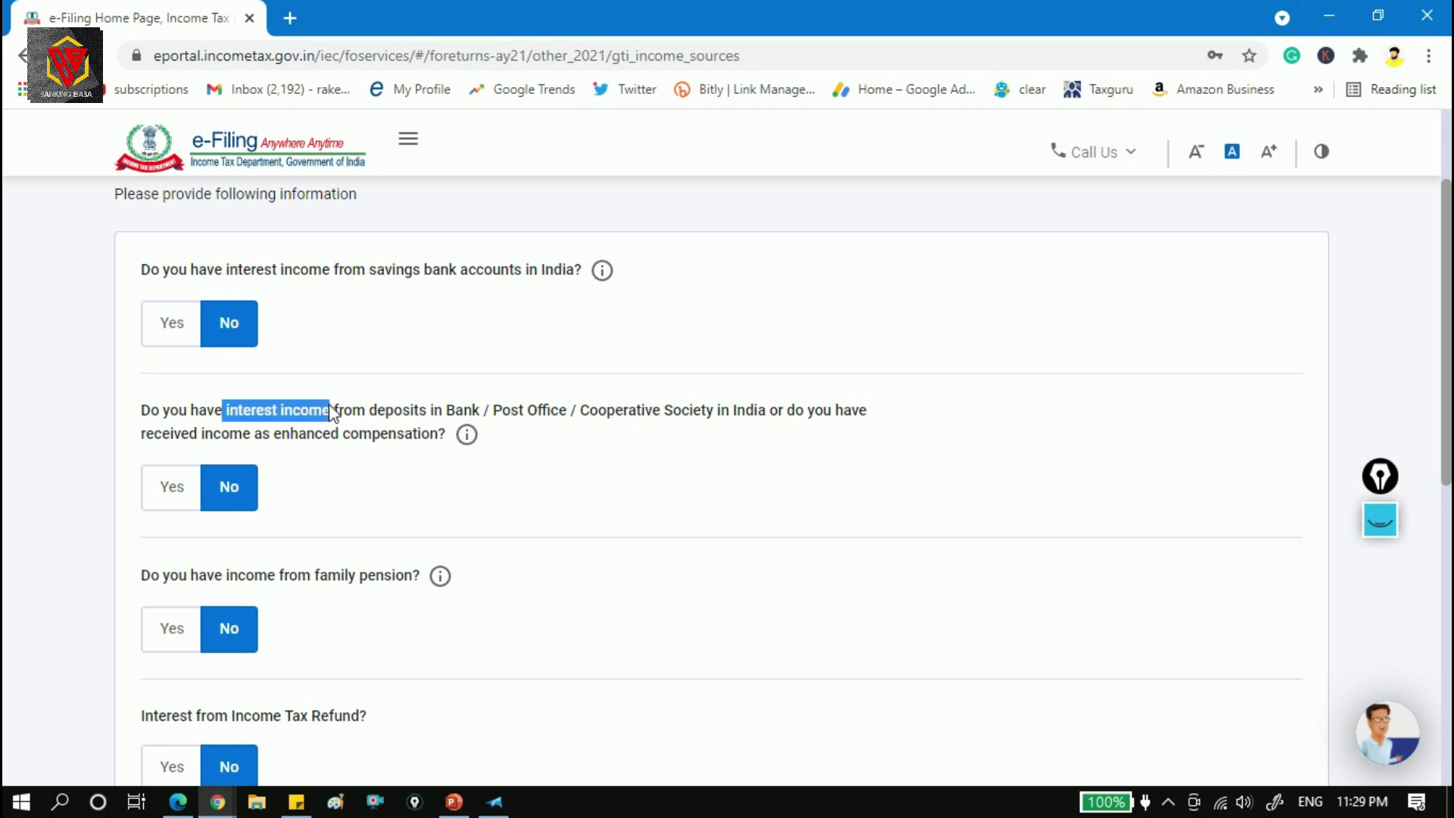
pyautogui.moveTo(224, 269); pyautogui.dragTo(342, 273)
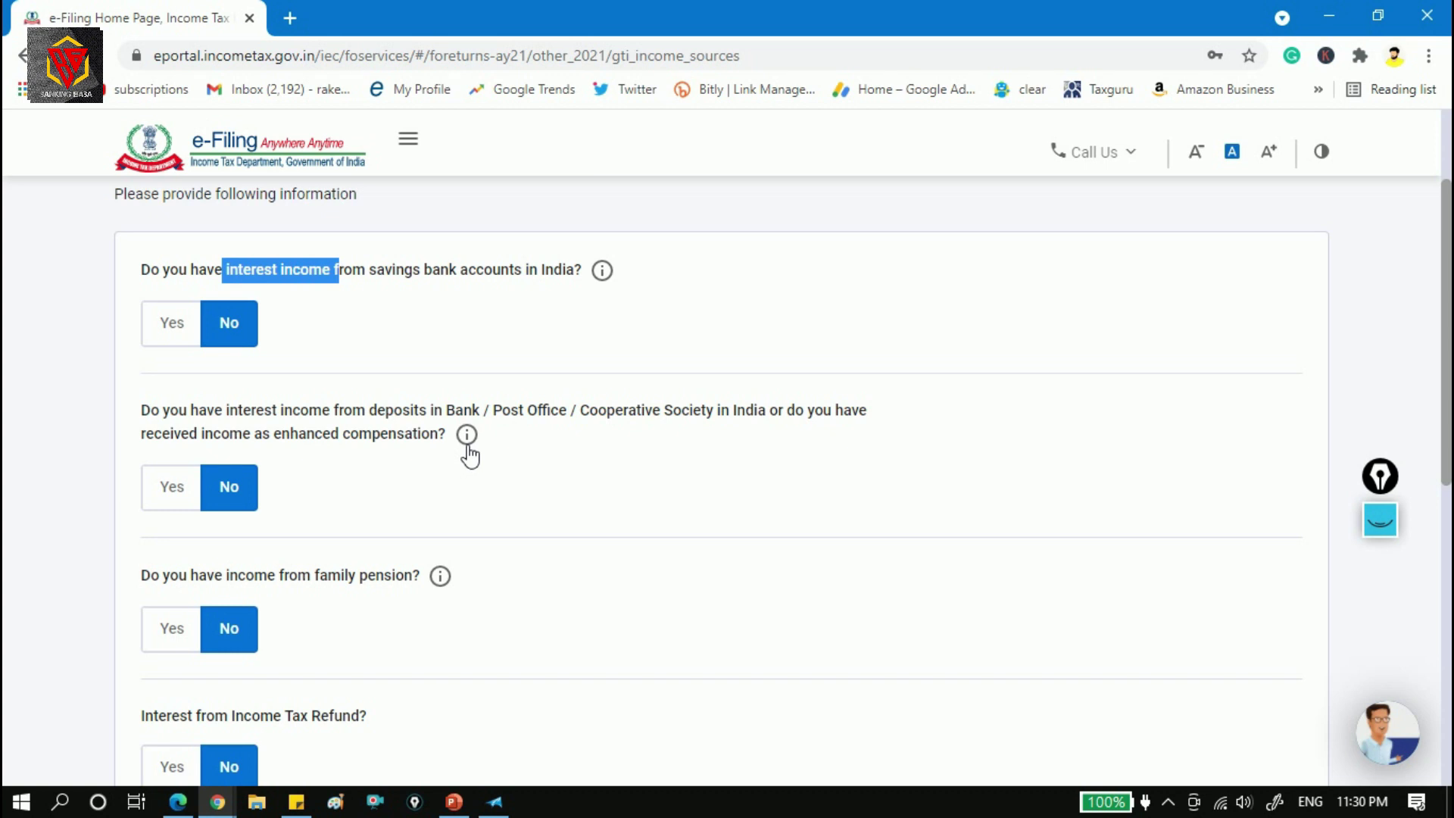
pyautogui.click(443, 477)
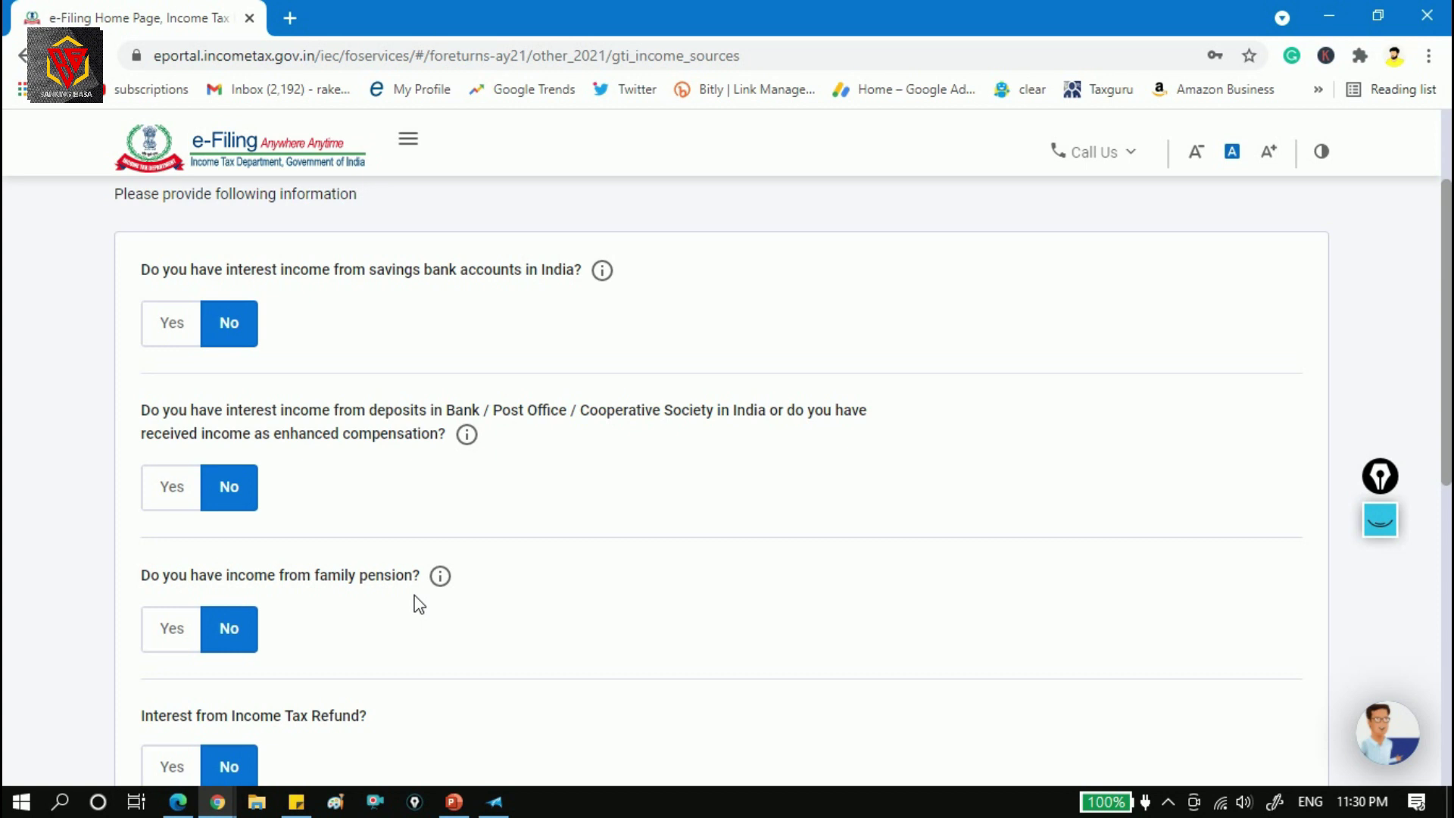
# Answer Yes to family pension and enter 50,000 as the amount.
pyautogui.click(182, 630)
pyautogui.click(234, 700)
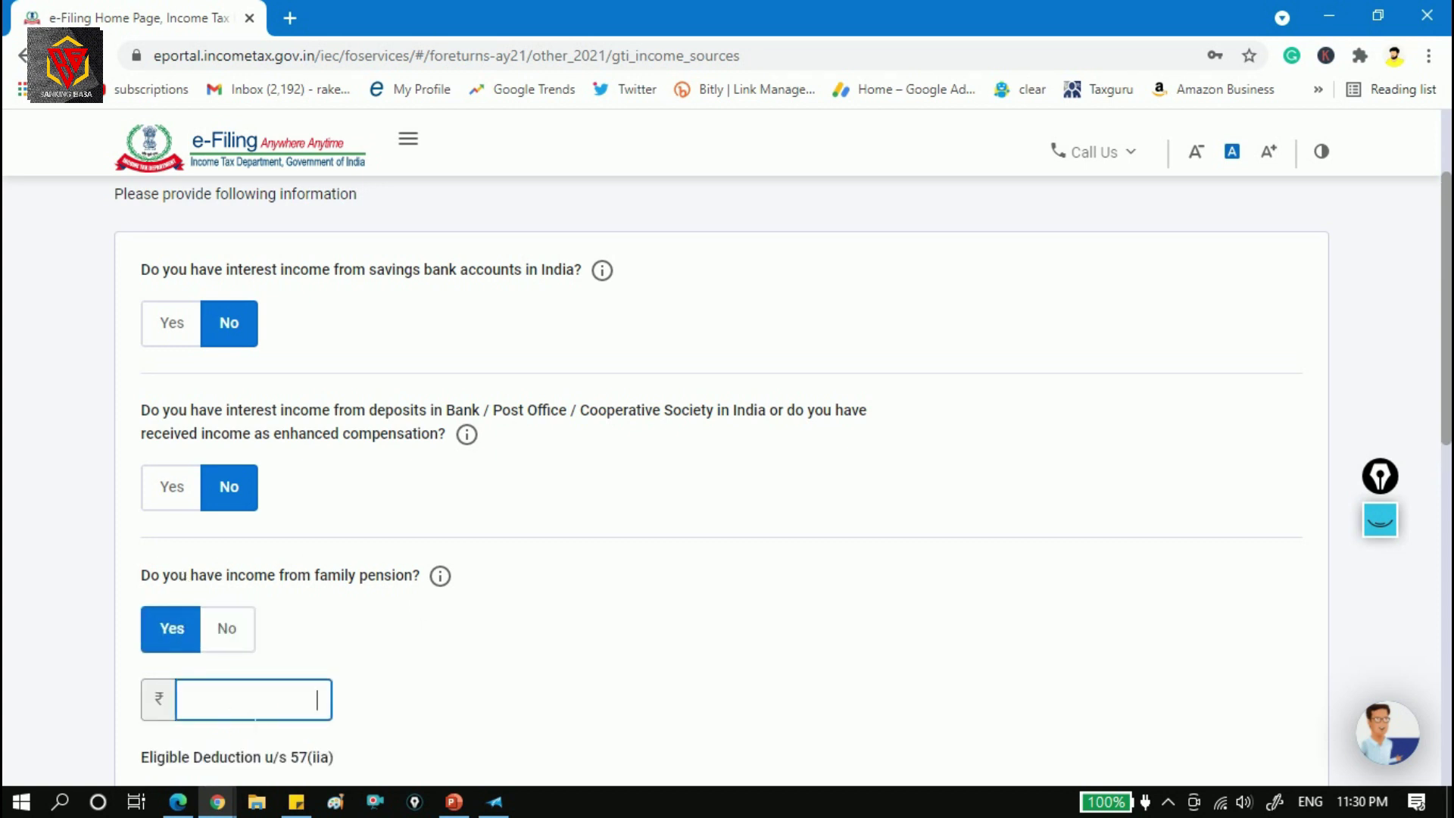
pyautogui.moveTo(1448, 333); pyautogui.dragTo(1448, 445)
pyautogui.write('50000')
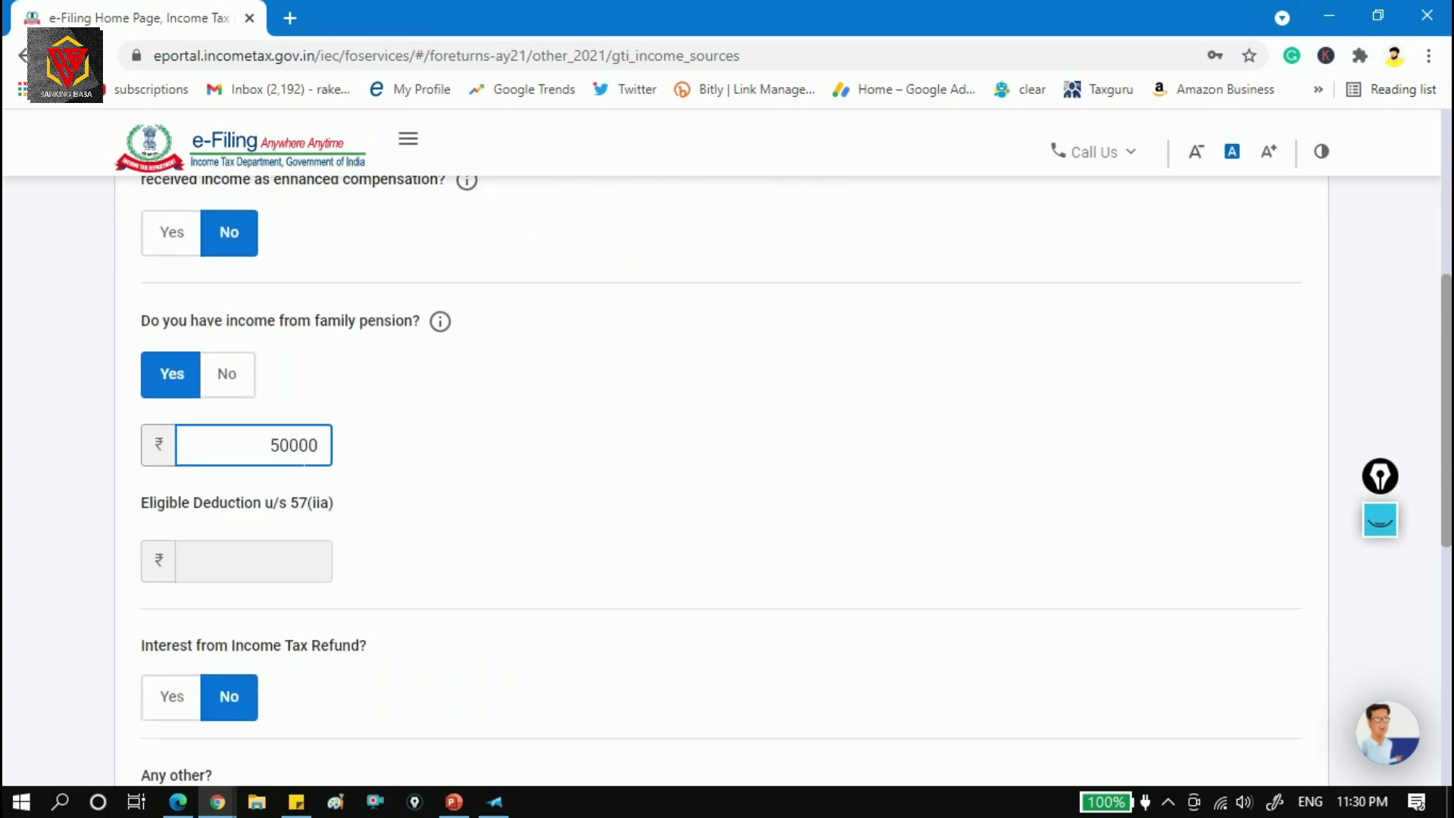
pyautogui.click(447, 461)
# Try family pension amounts of 60,000 and 20,000, then restore 50,000.
pyautogui.doubleClick(318, 462)
pyautogui.write('60000')
pyautogui.click(512, 506)
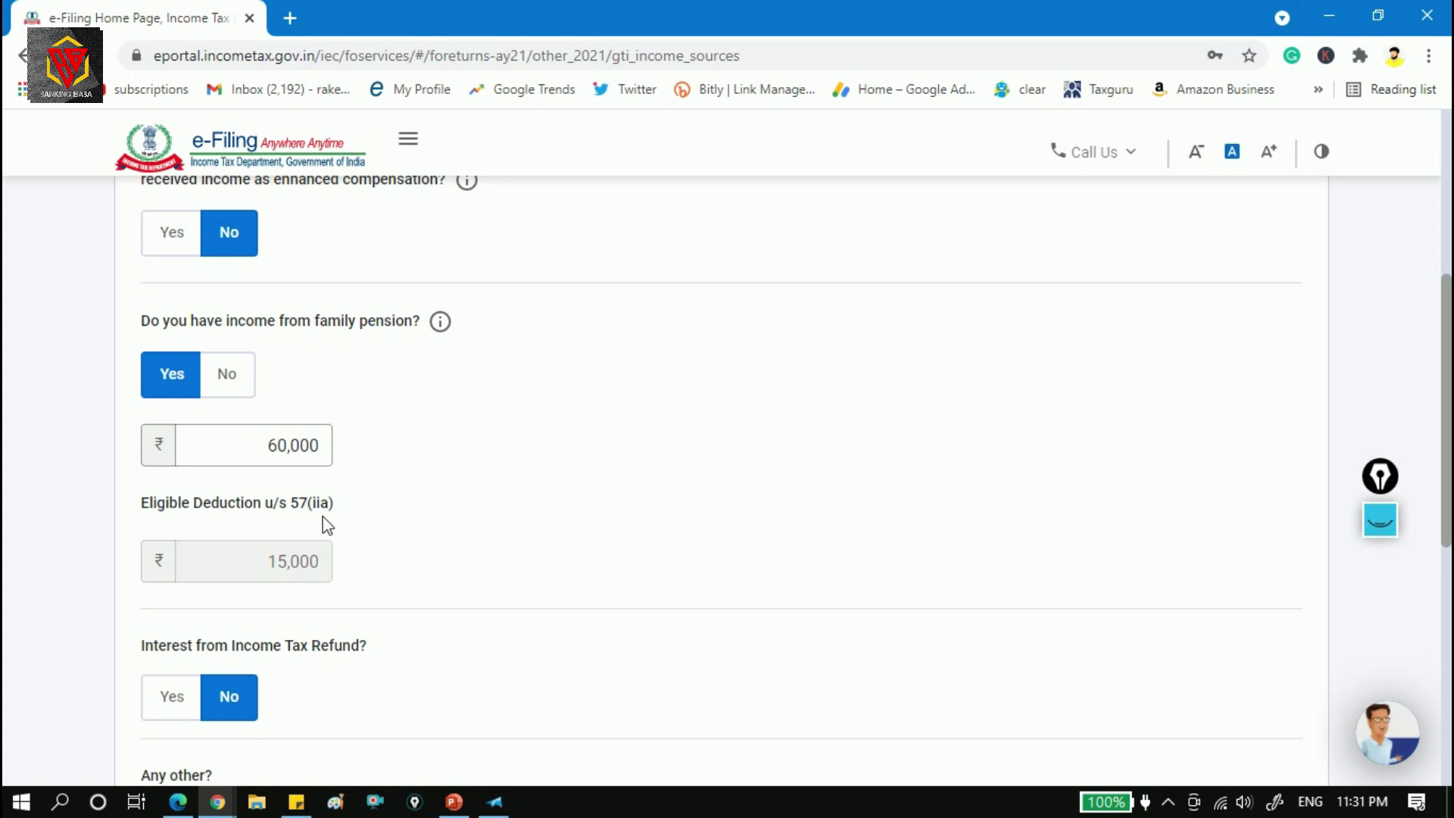
pyautogui.moveTo(265, 445); pyautogui.dragTo(384, 465)
pyautogui.write('20000')
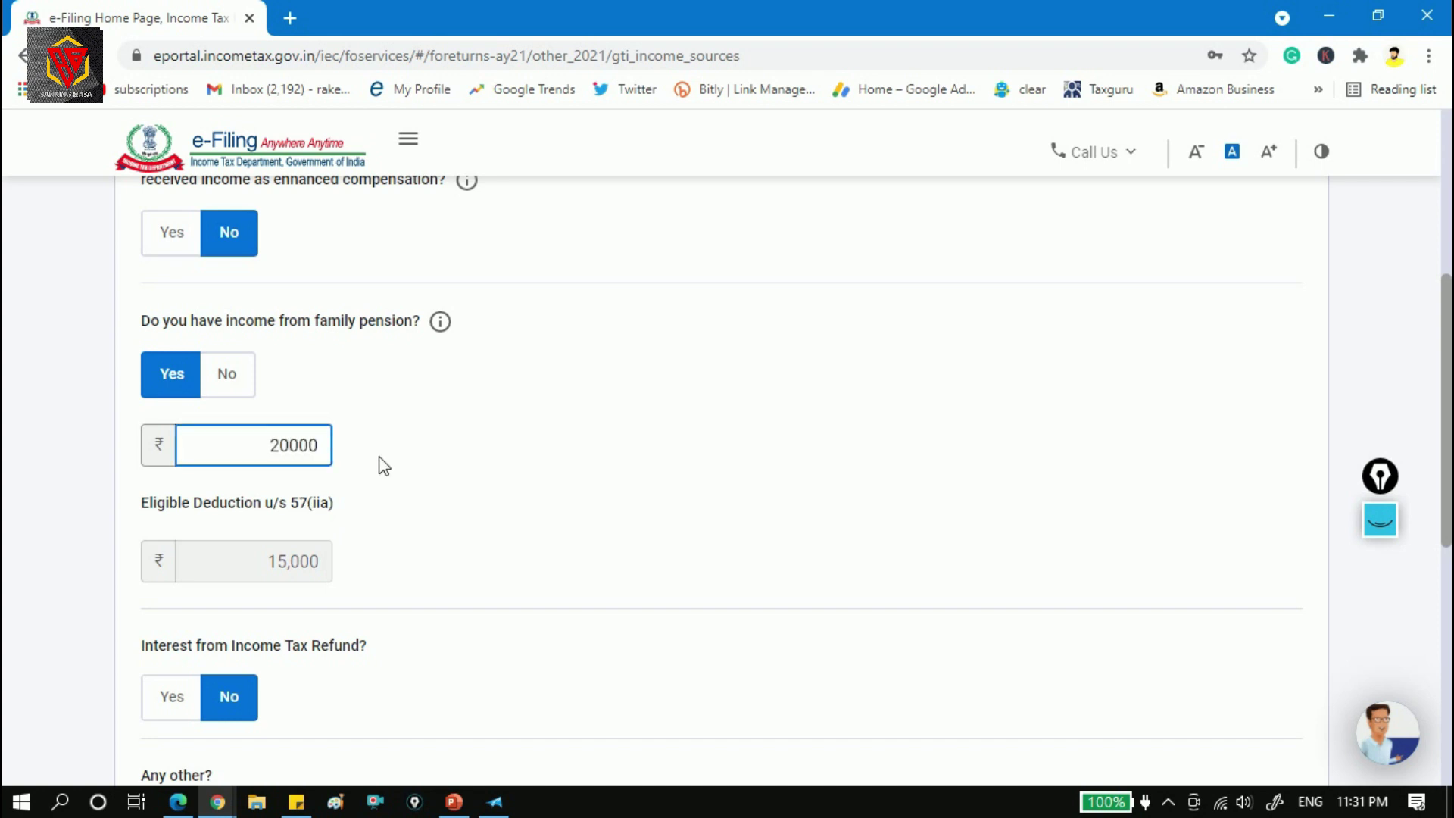
pyautogui.click(421, 518)
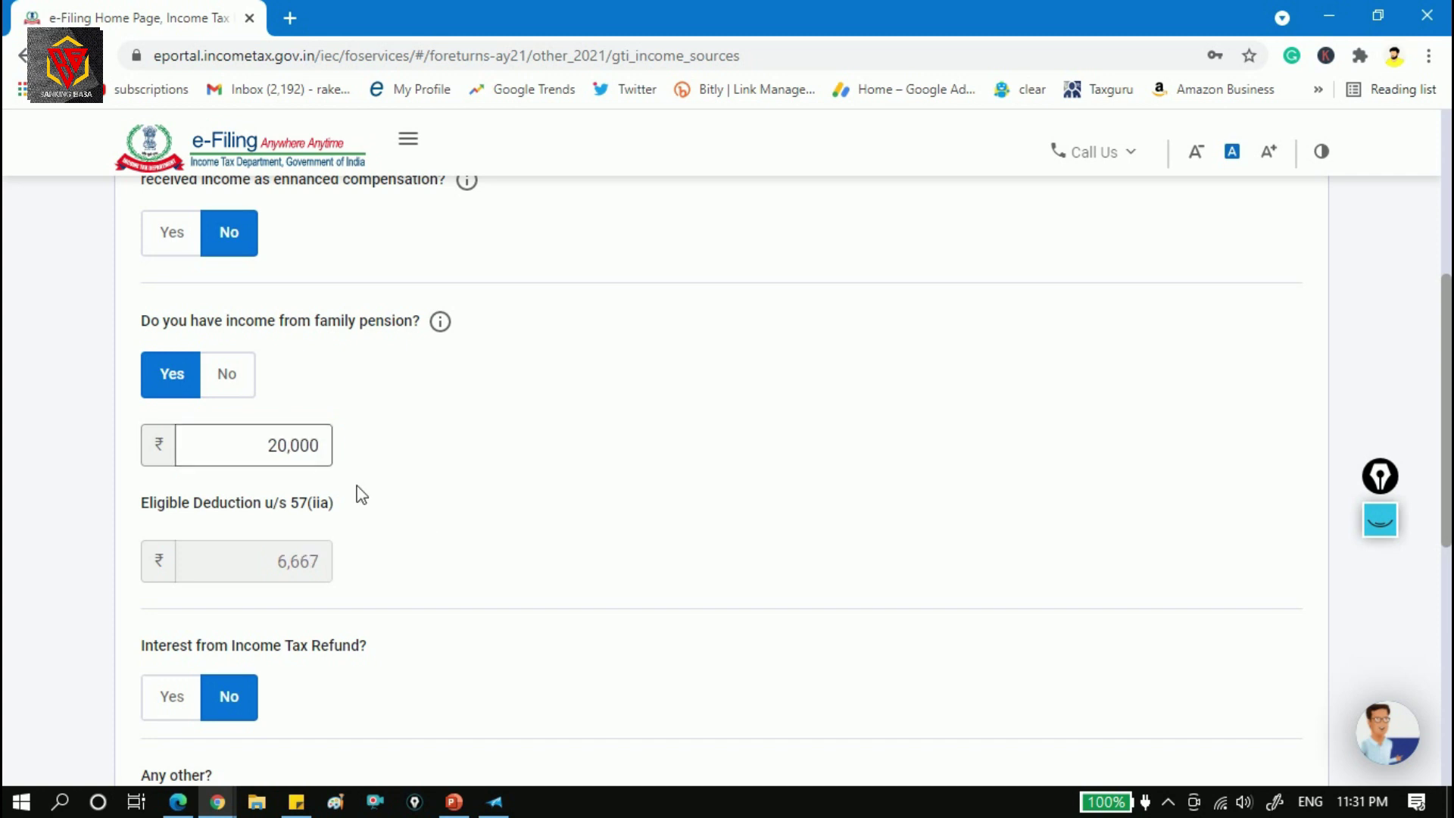
pyautogui.moveTo(267, 445); pyautogui.dragTo(543, 448)
pyautogui.write('50000')
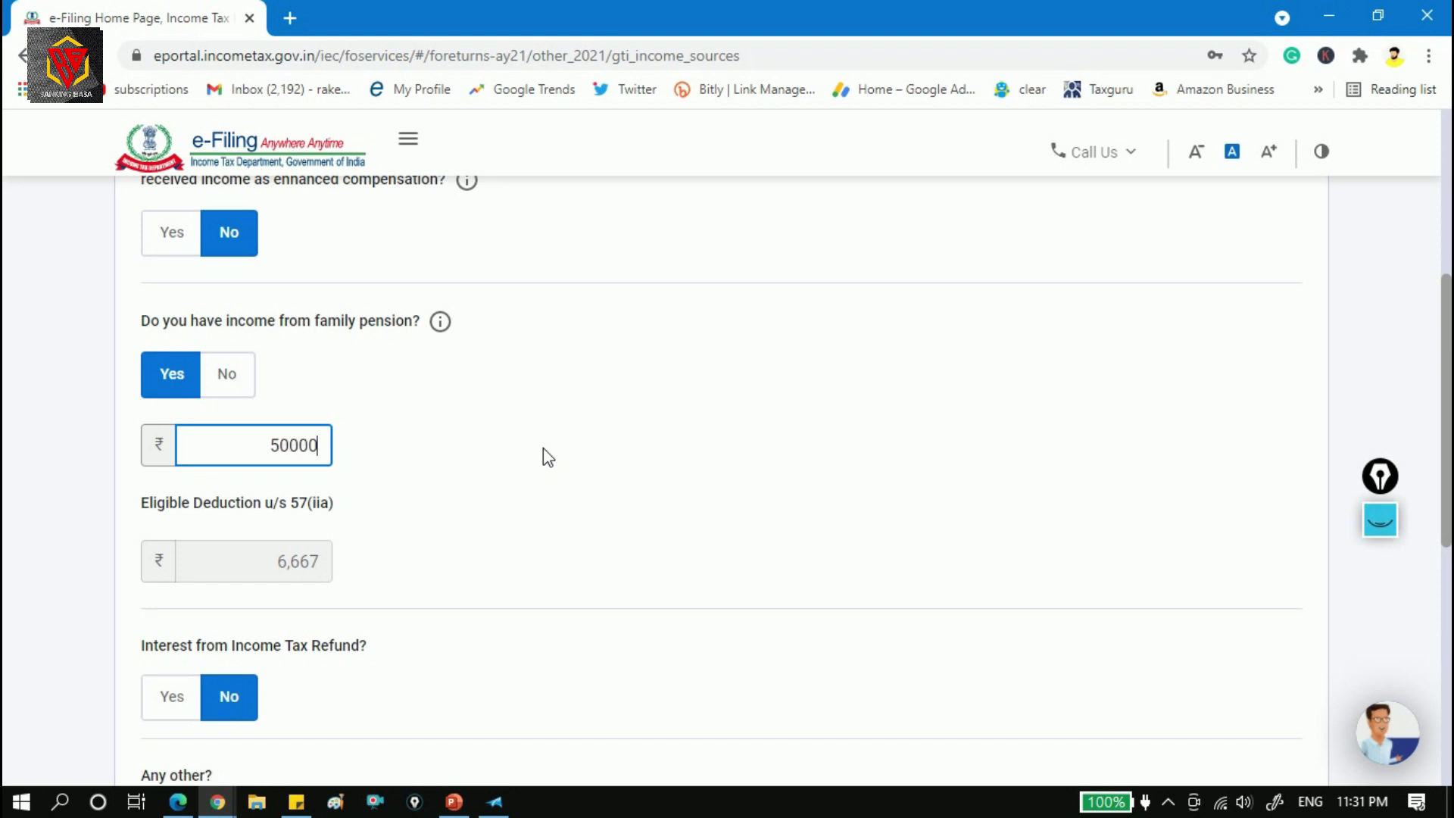
pyautogui.click(381, 526)
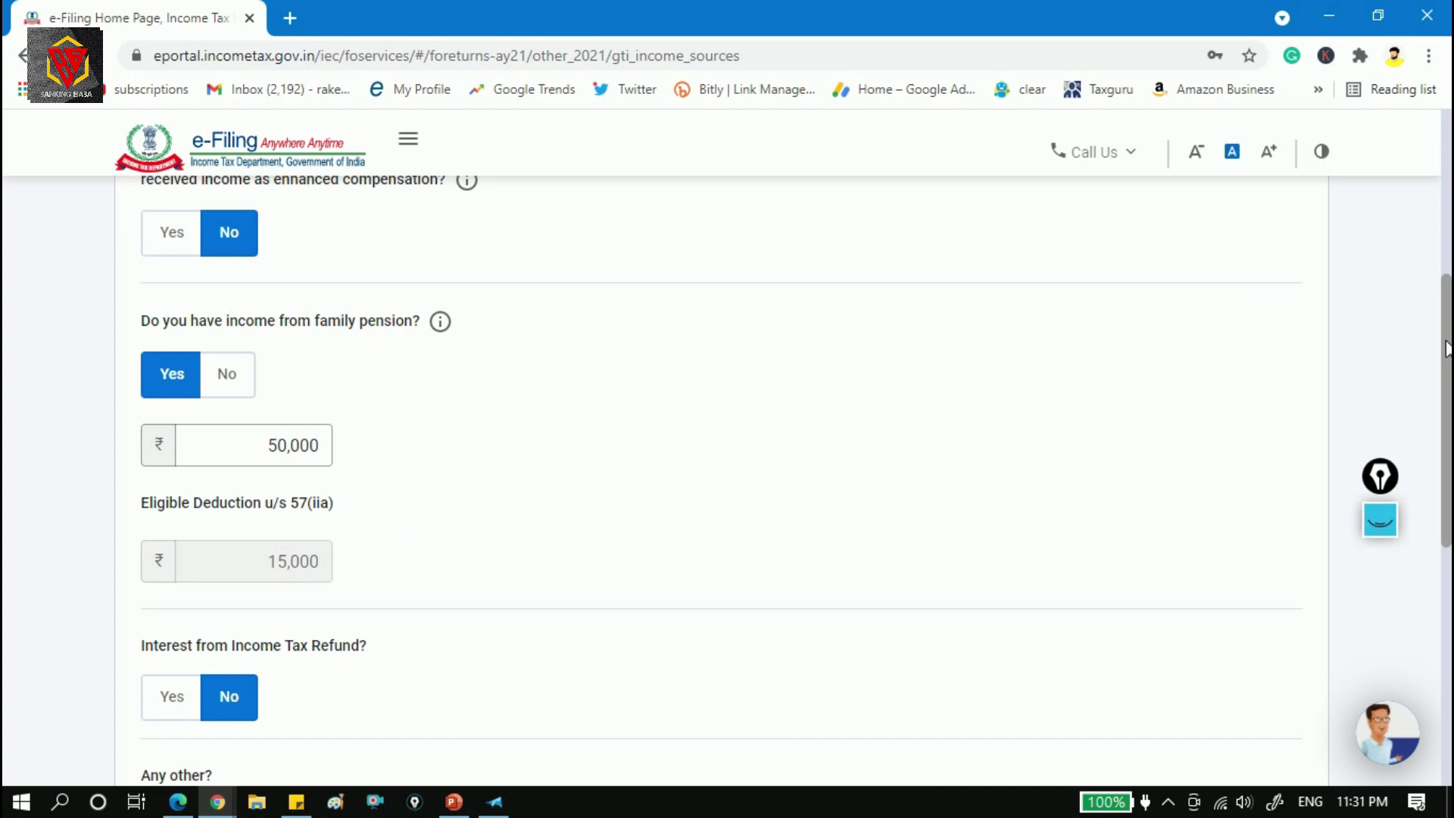
pyautogui.moveTo(1448, 349); pyautogui.dragTo(1448, 502)
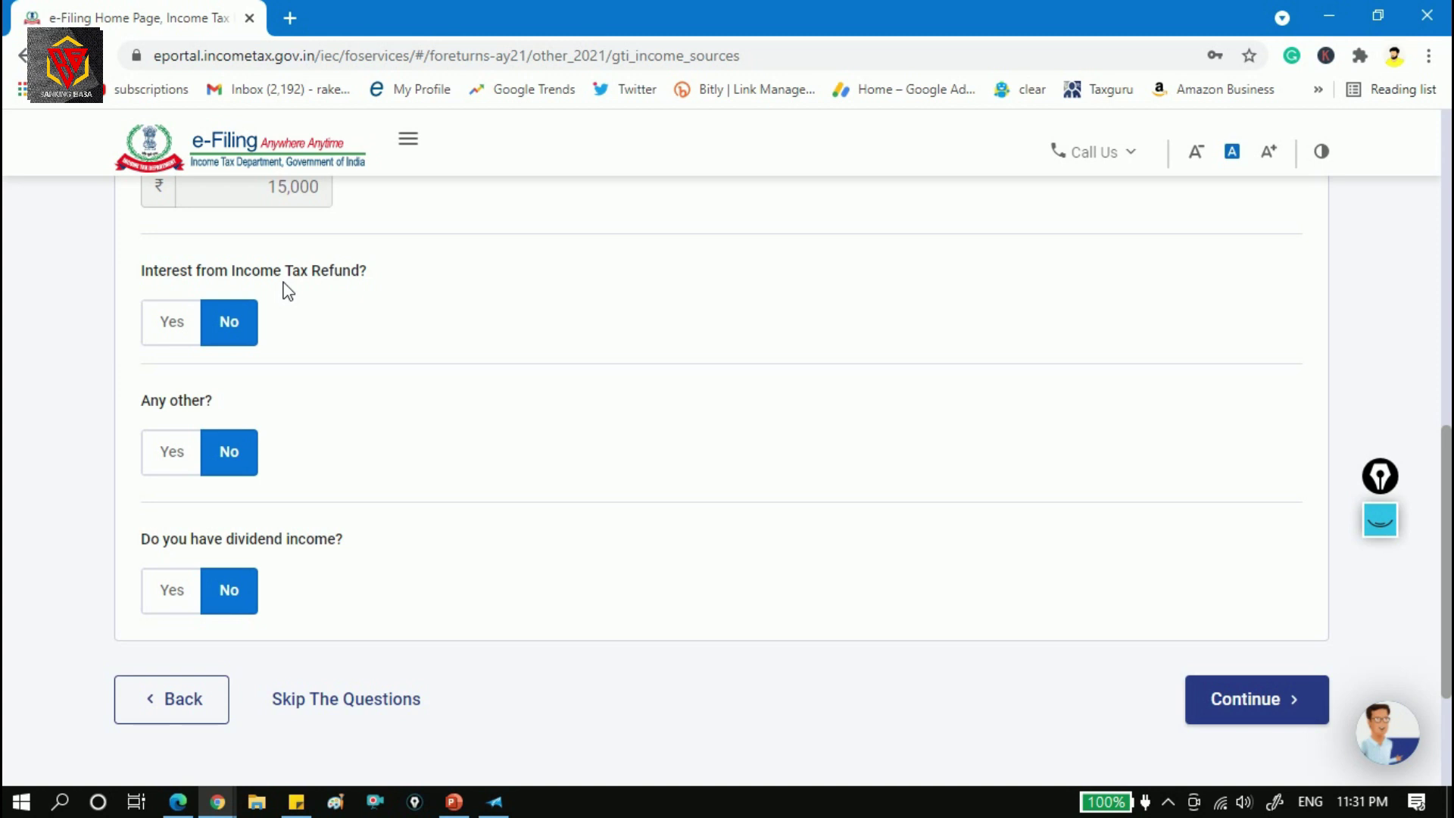
pyautogui.click(198, 324)
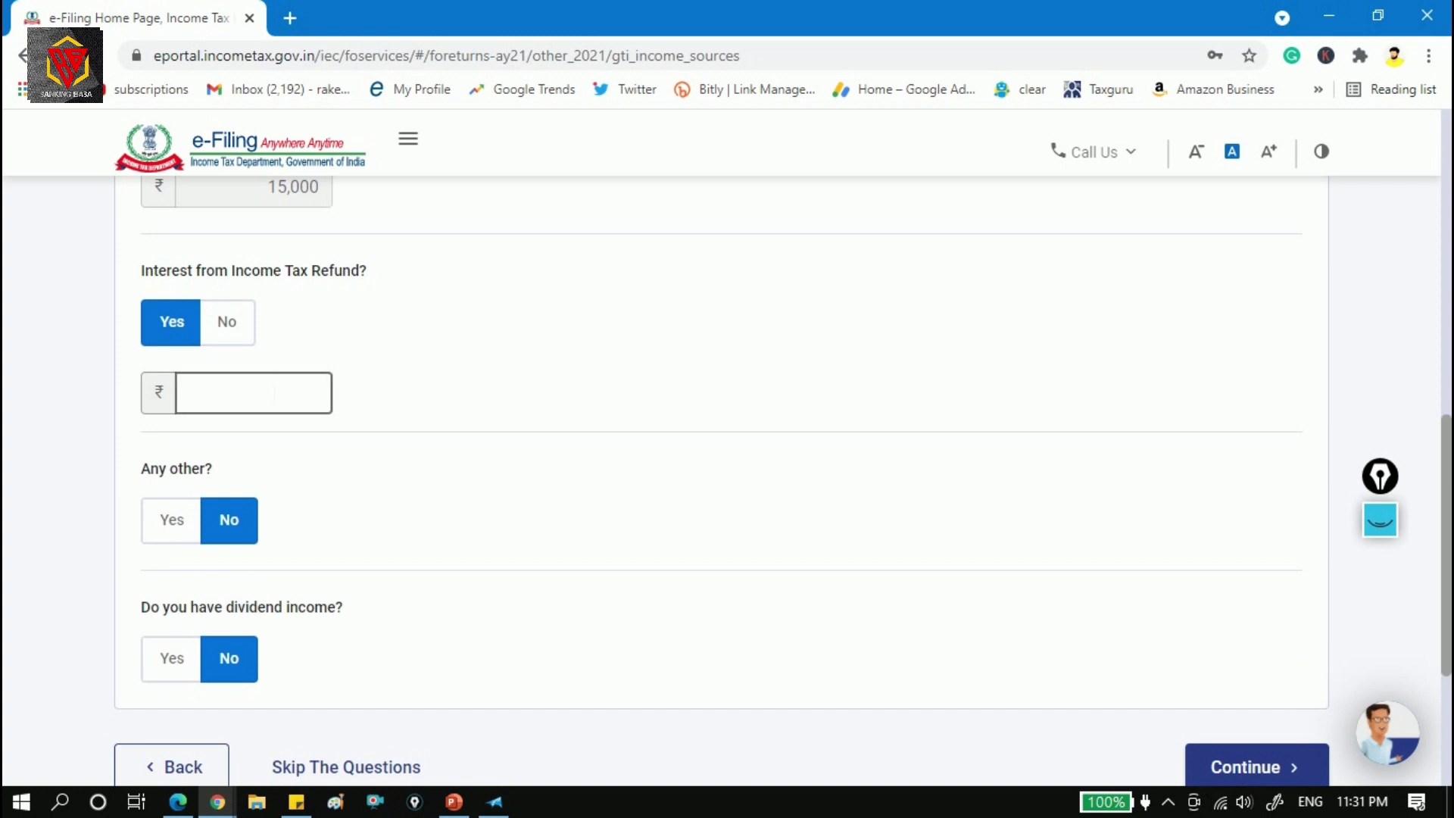
pyautogui.click(228, 323)
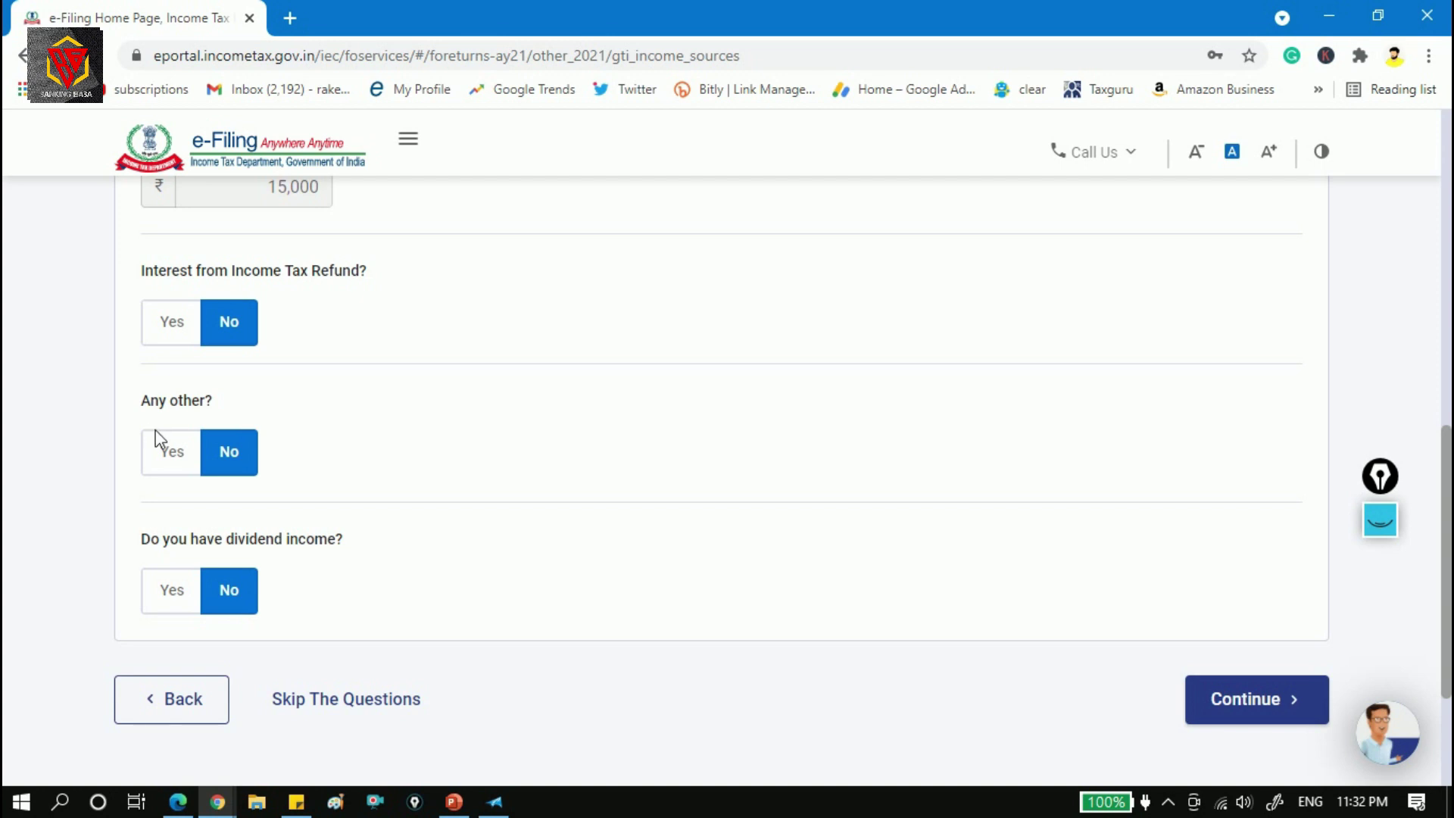
pyautogui.click(181, 455)
pyautogui.click(261, 520)
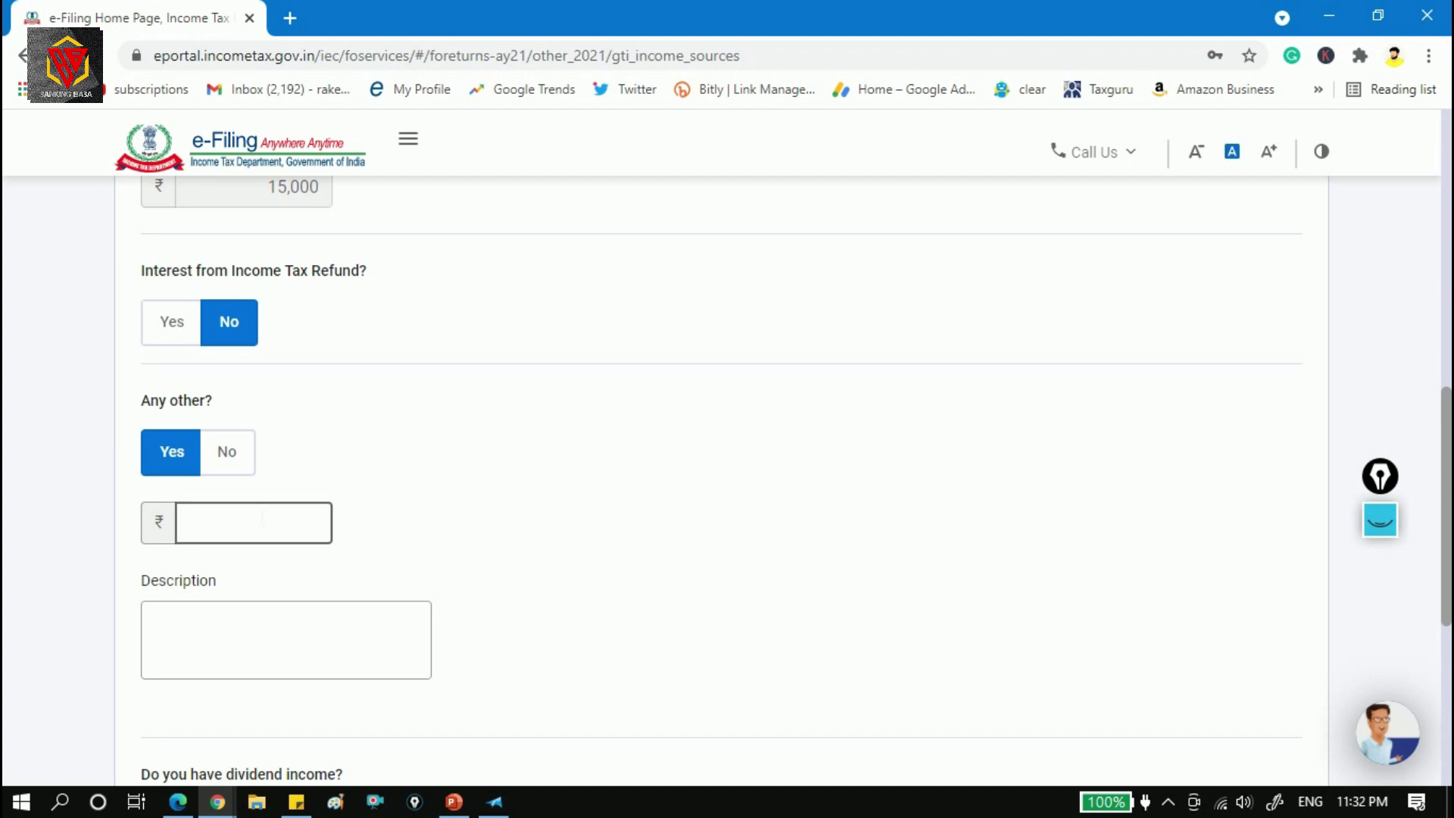
pyautogui.click(280, 648)
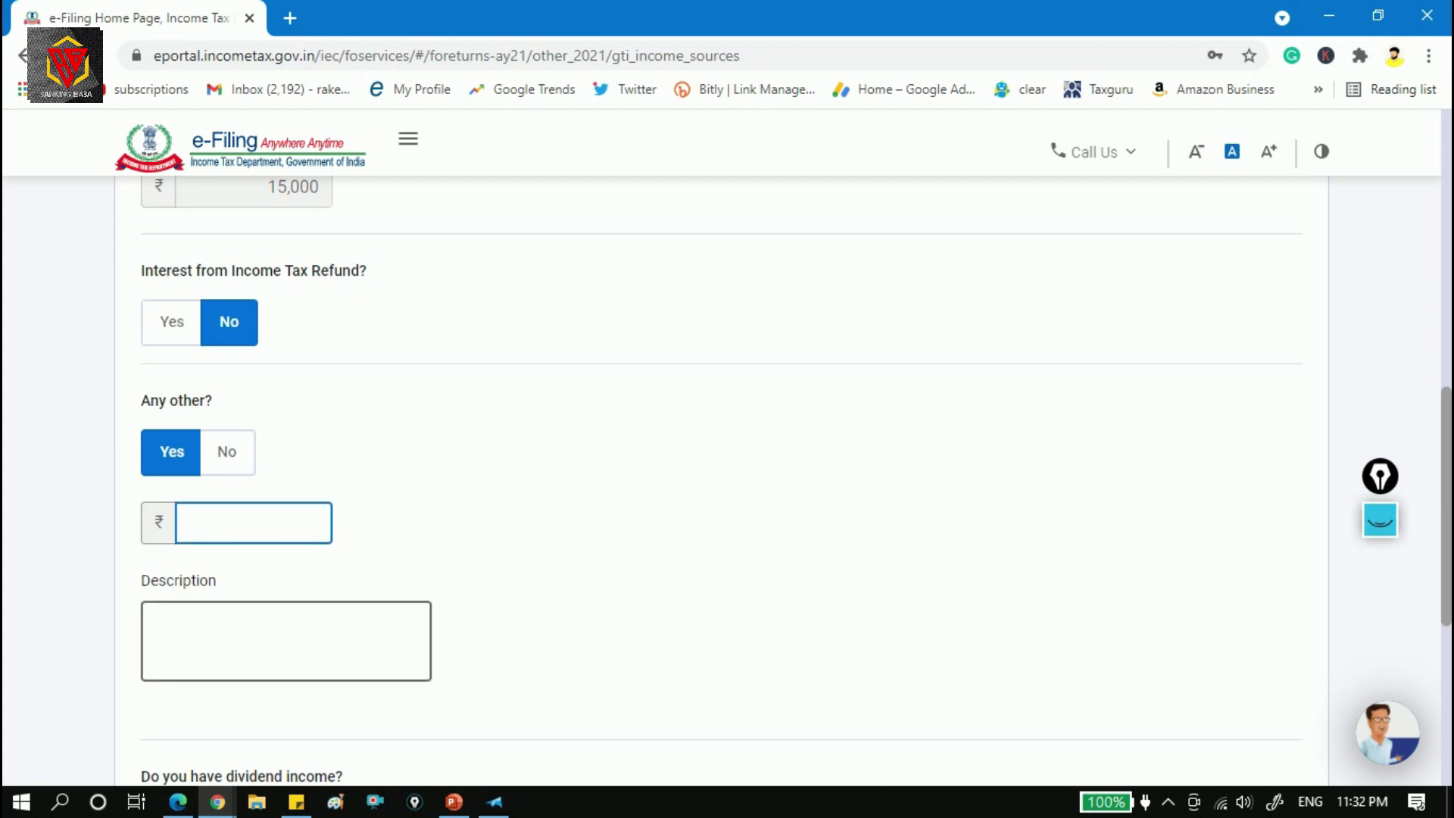
pyautogui.click(250, 457)
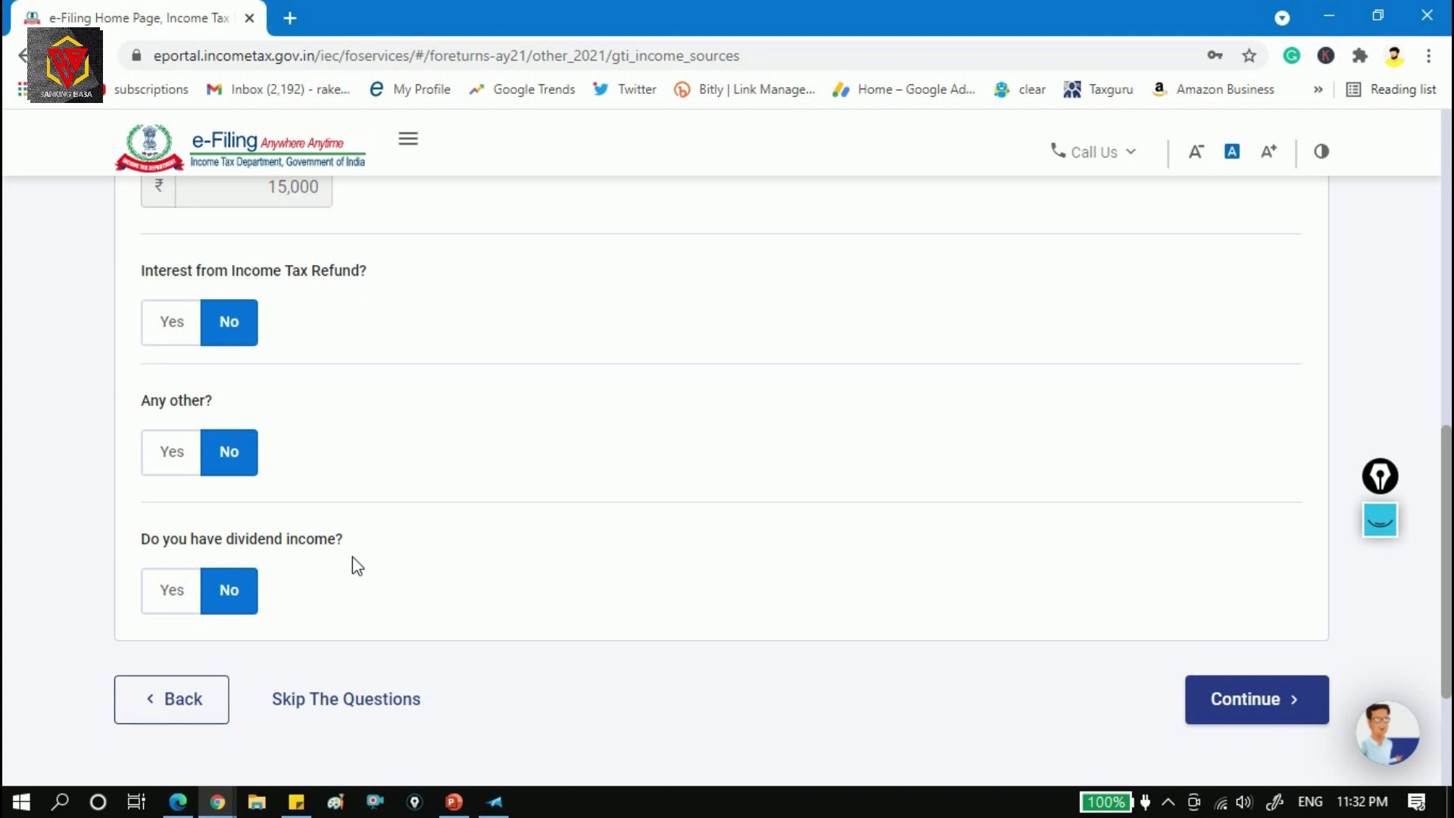
pyautogui.click(198, 591)
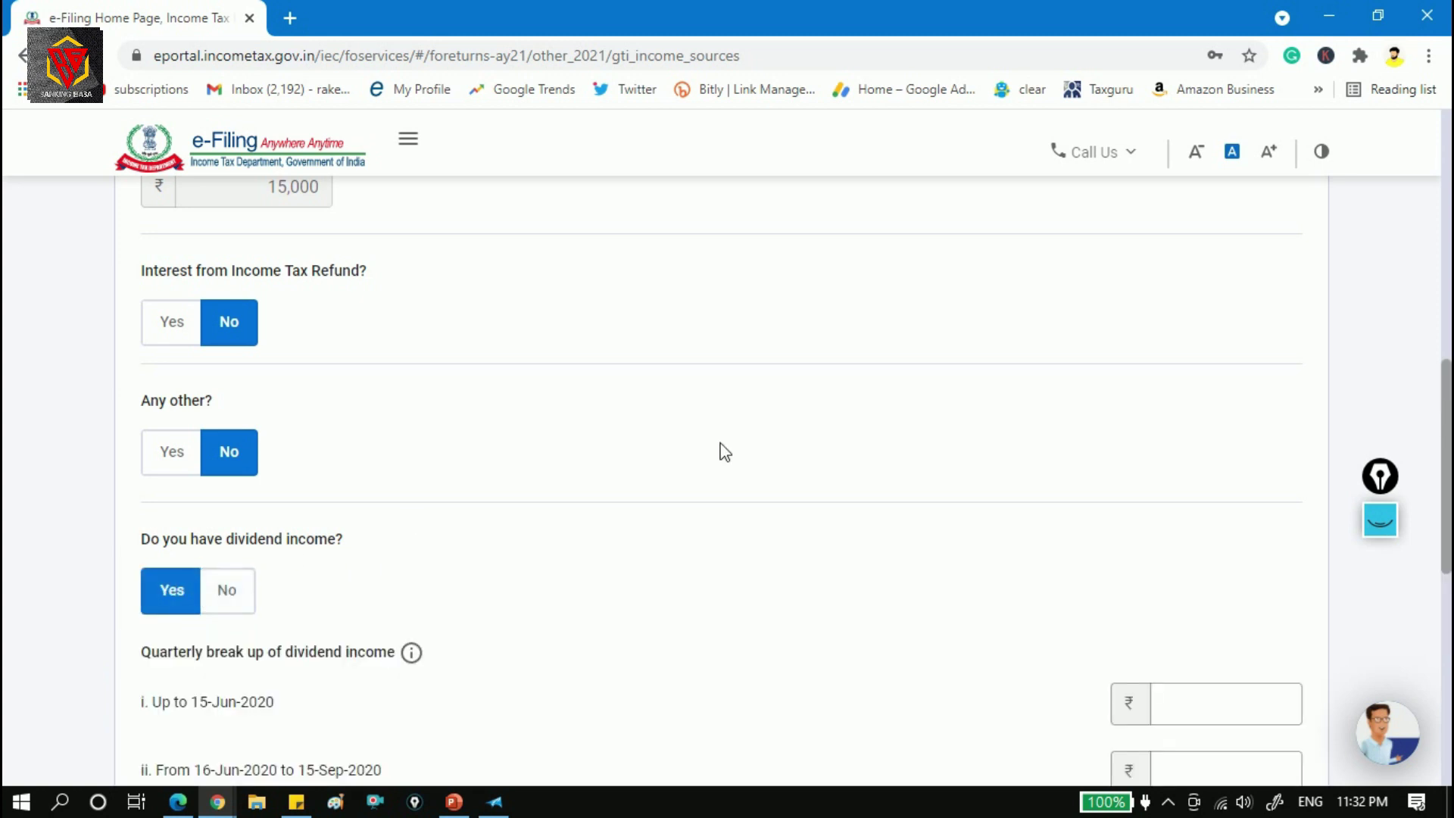
pyautogui.scroll(-5, 179, 451)
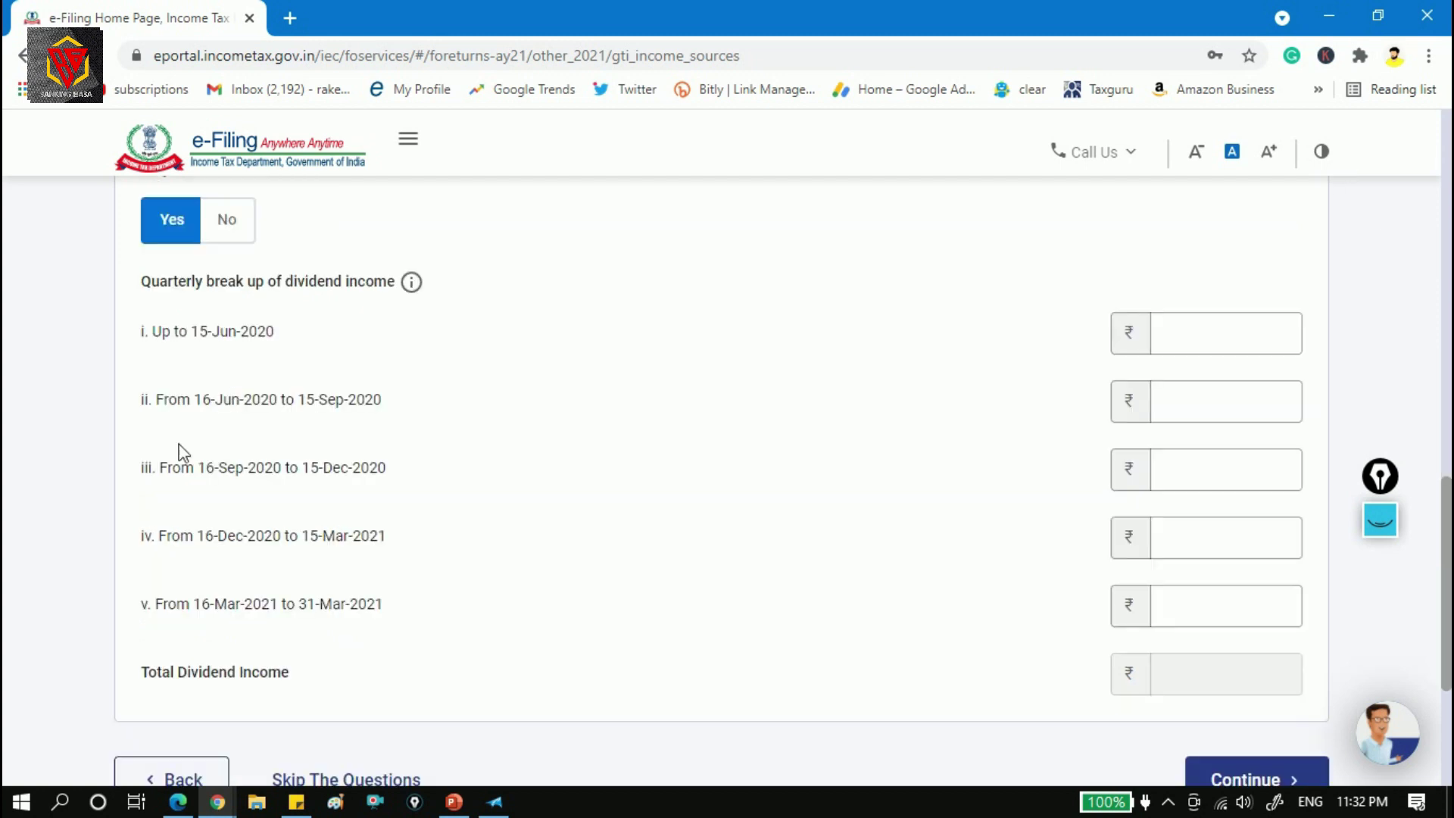
pyautogui.click(1196, 343)
# Continue to the verification page and scroll through salary, house property and other sources income.
pyautogui.click(1286, 777)
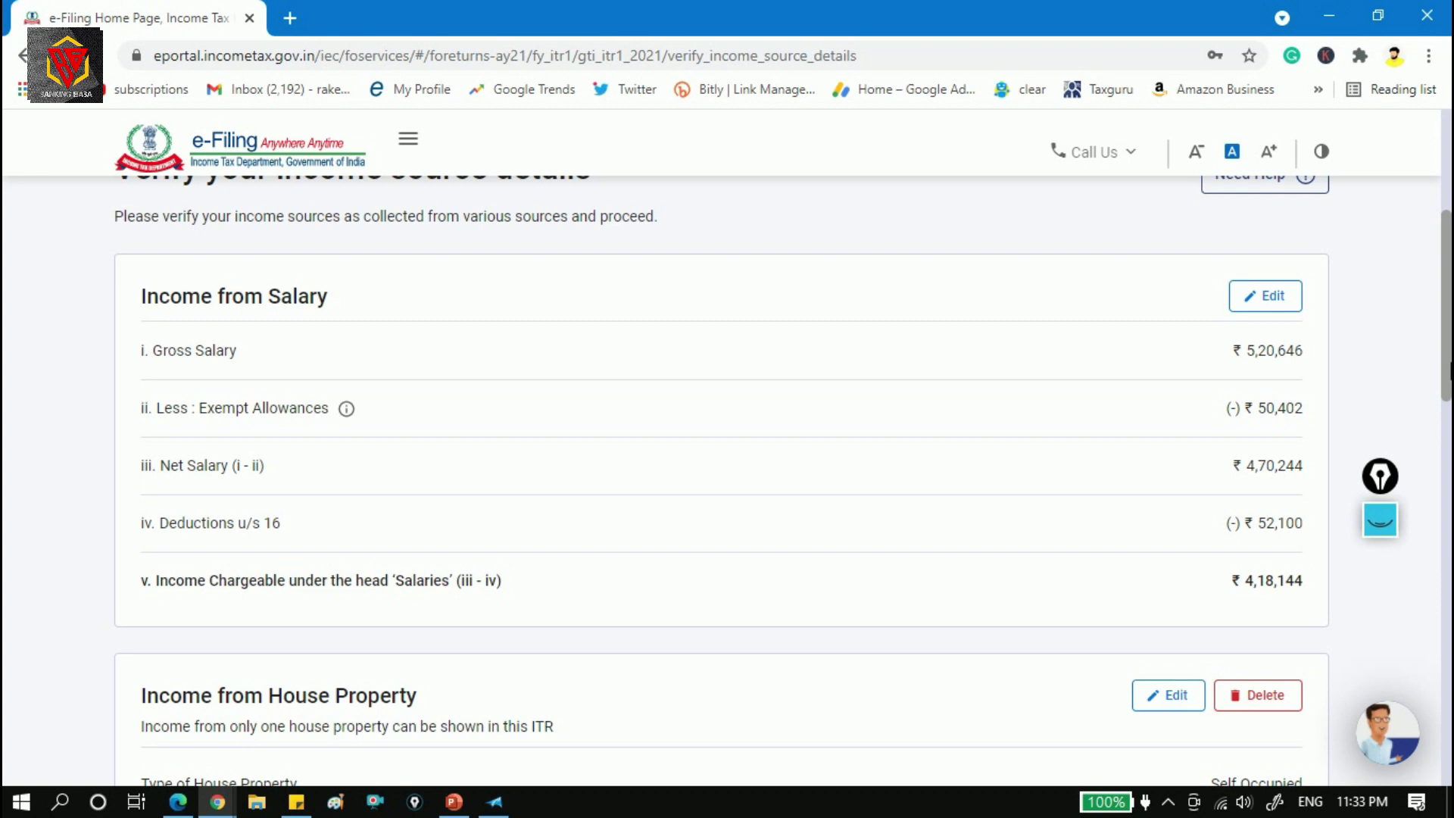
pyautogui.moveTo(1451, 348); pyautogui.dragTo(1451, 353)
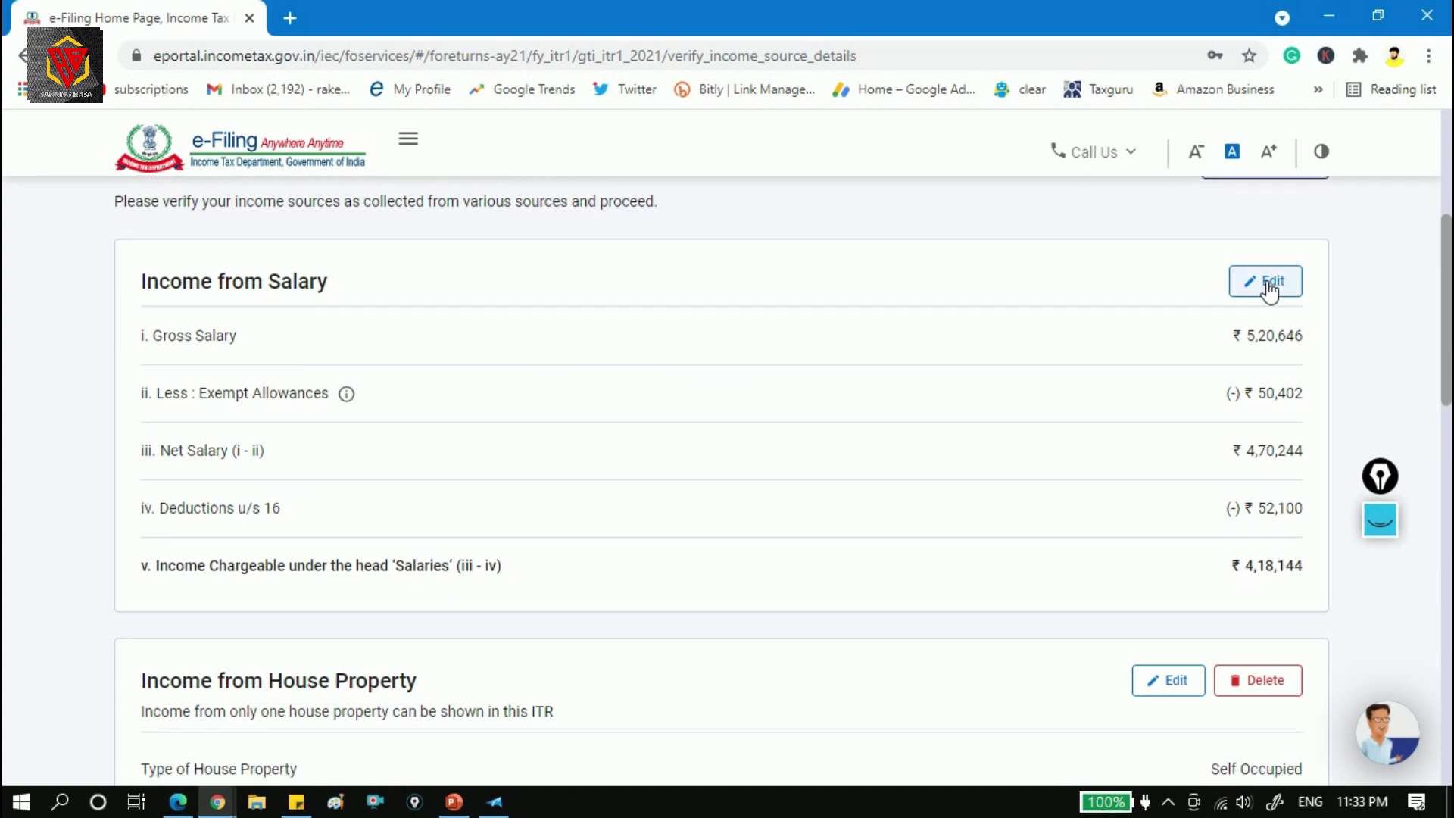
pyautogui.moveTo(1445, 284); pyautogui.dragTo(1448, 412)
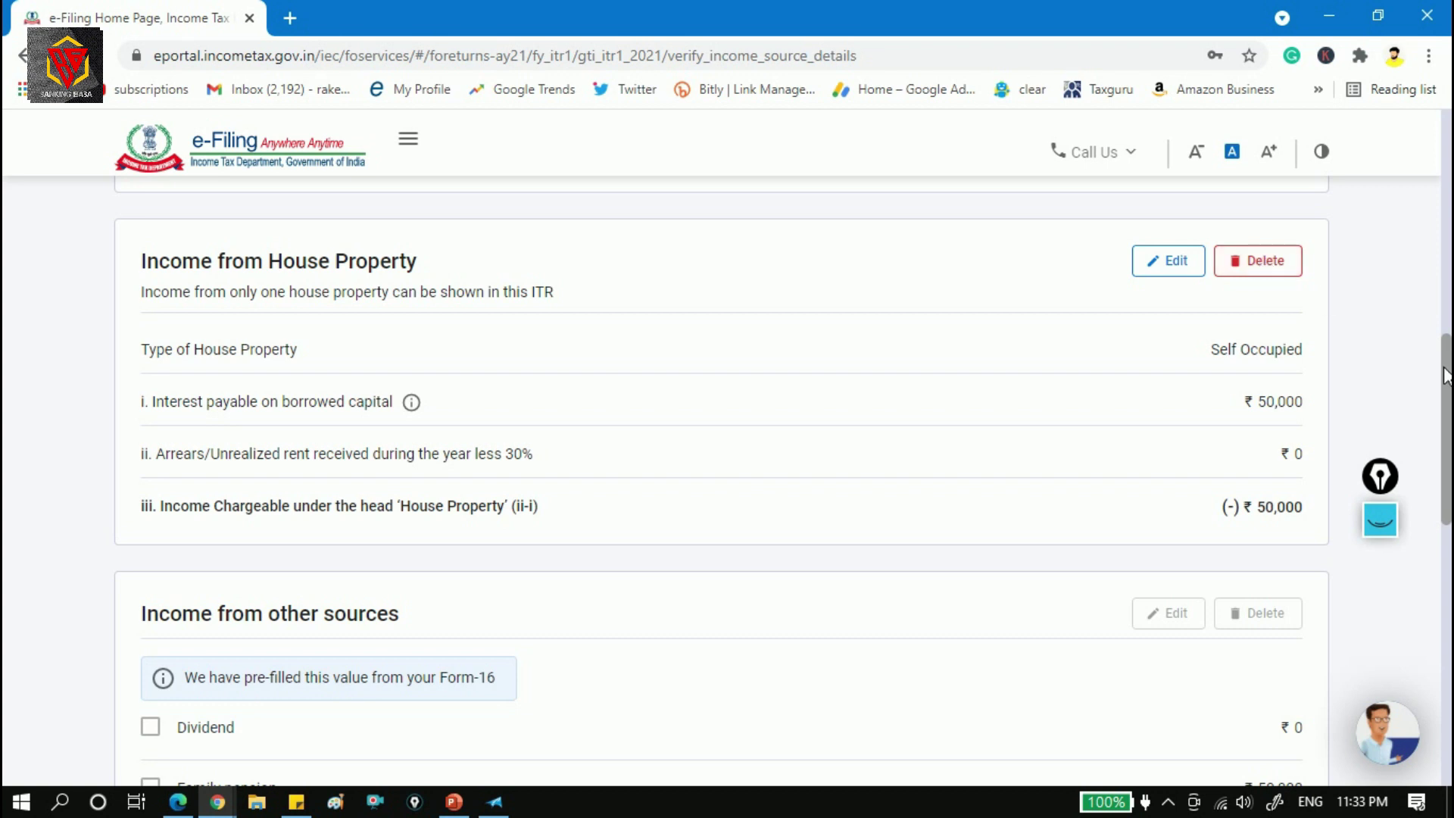
pyautogui.moveTo(1447, 378); pyautogui.dragTo(1447, 464)
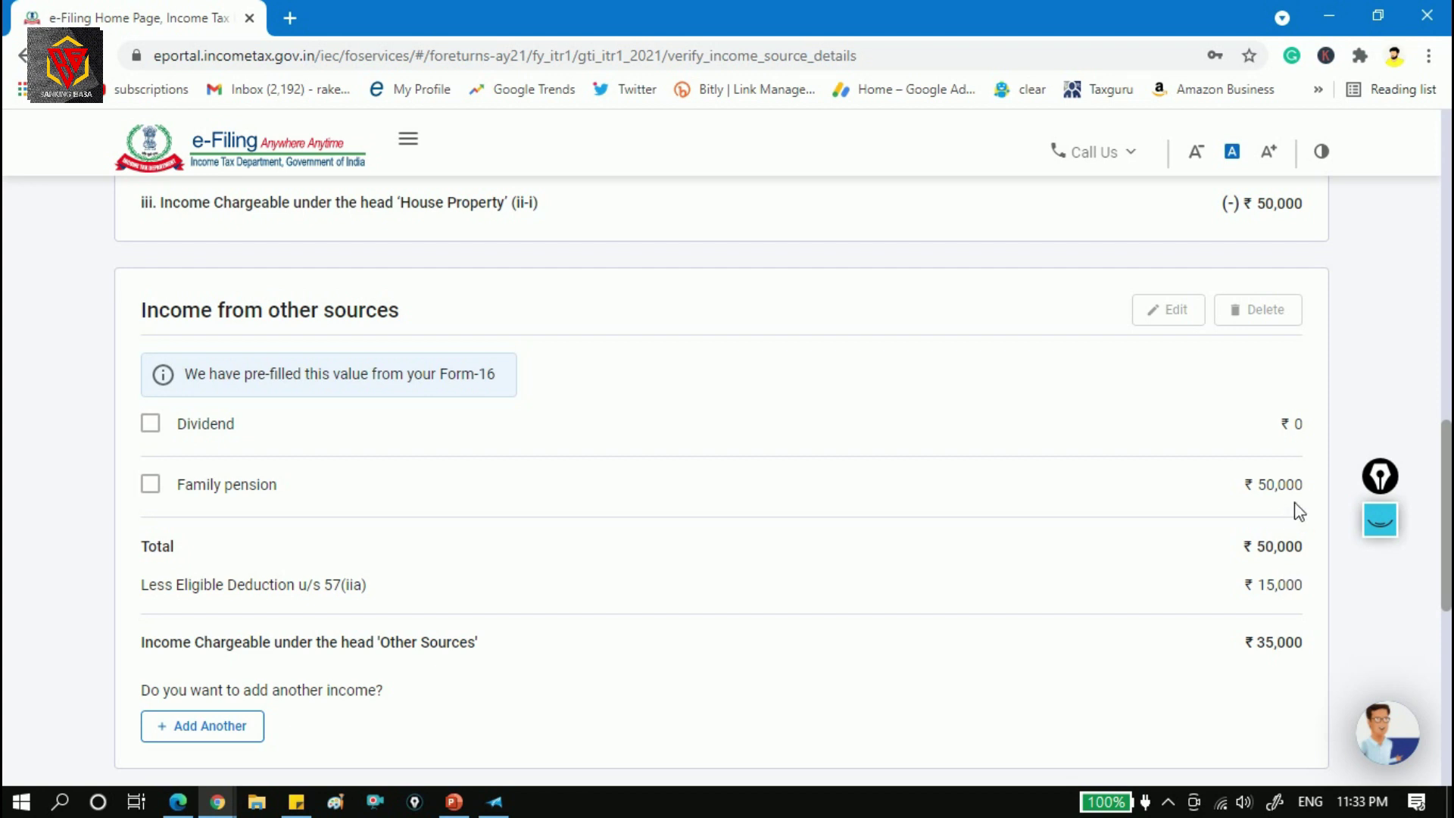
pyautogui.click(1447, 453)
pyautogui.moveTo(1447, 454); pyautogui.dragTo(1448, 505)
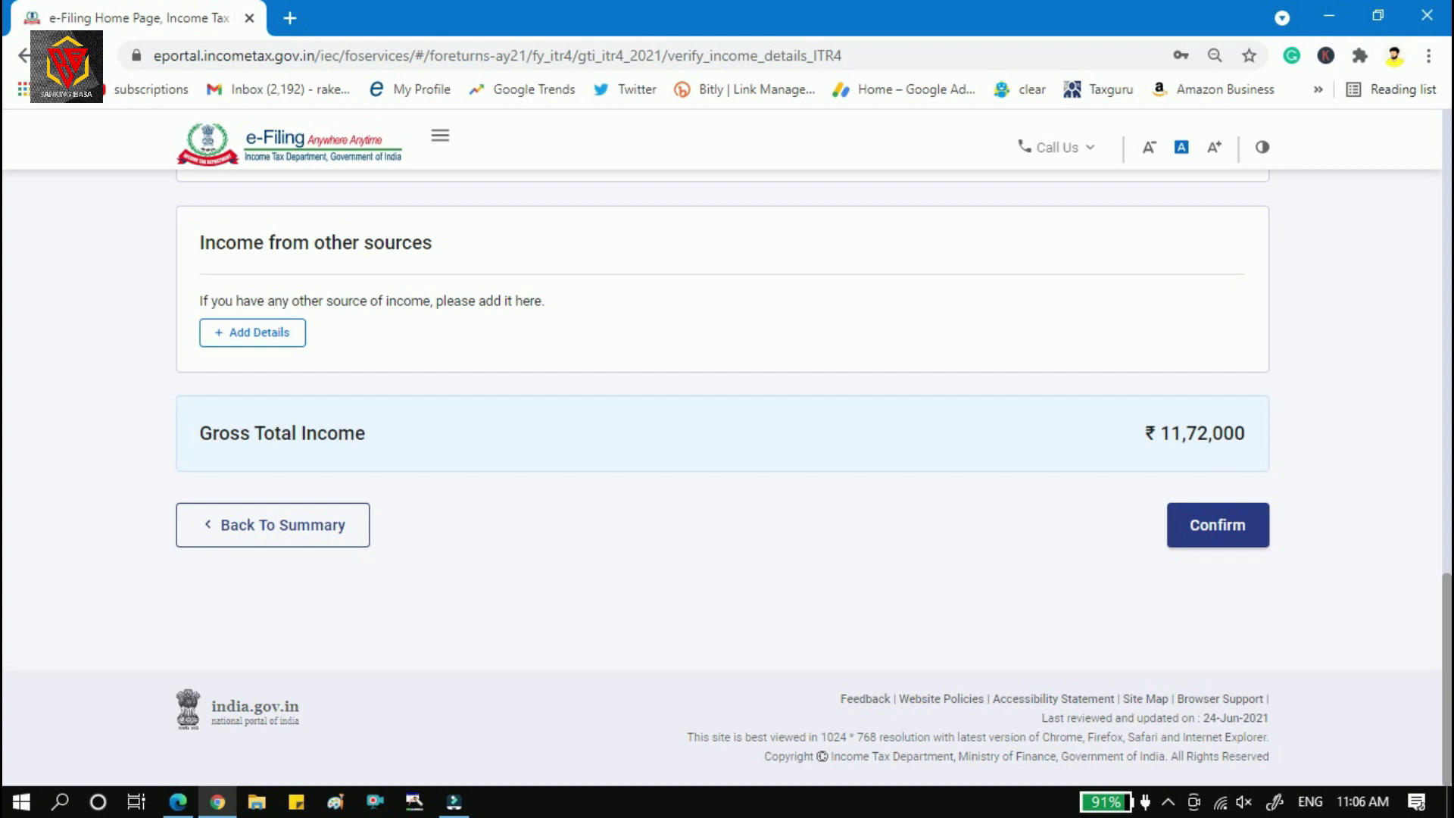
# Confirm the gross total income details and open the Disclosures and Exempt Income section.
pyautogui.click(1246, 521)
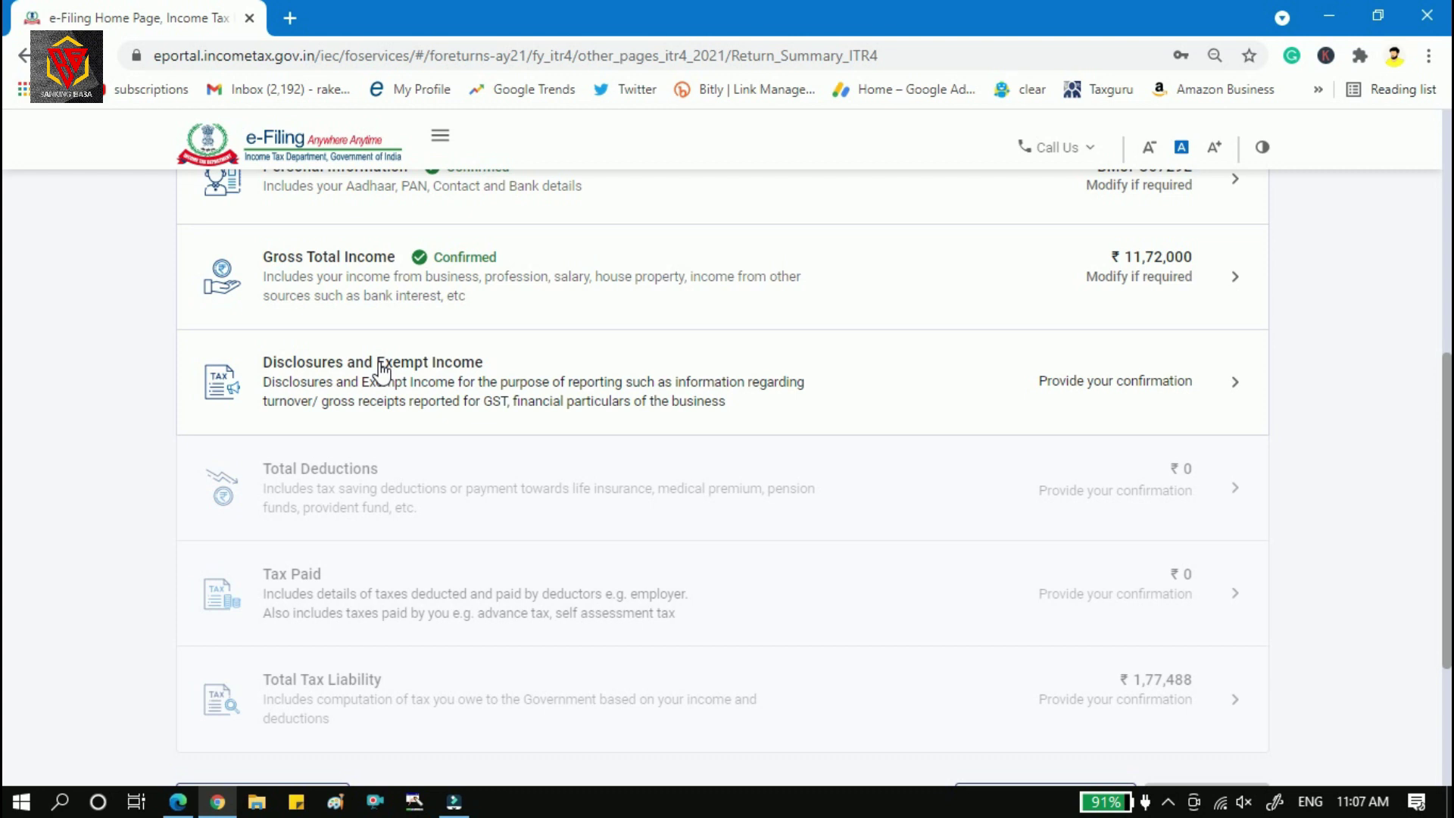
pyautogui.click(1033, 395)
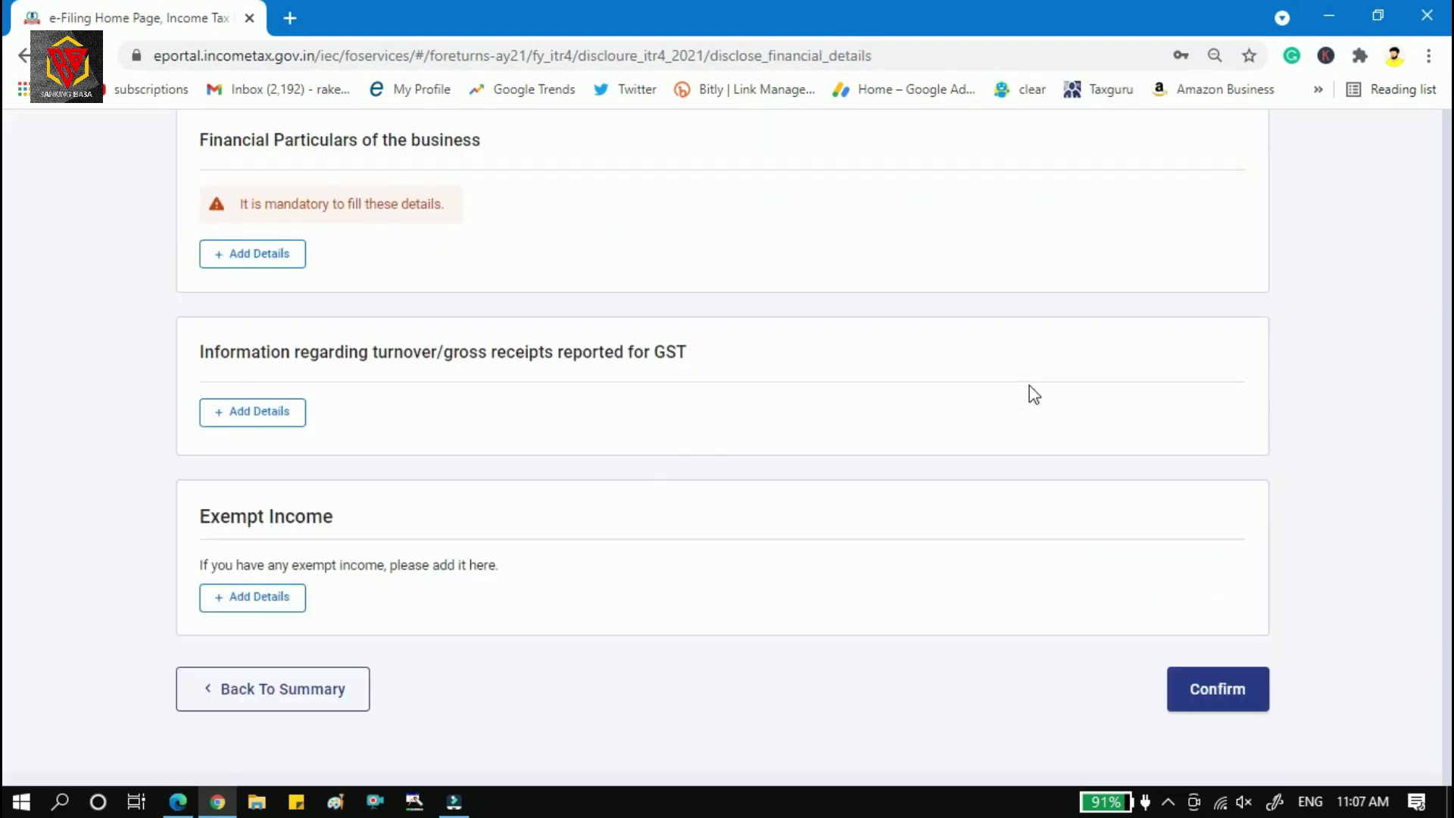
# Start adding financial particulars of the business as on 31st March 2021.
pyautogui.scroll(-3, 1034, 394)
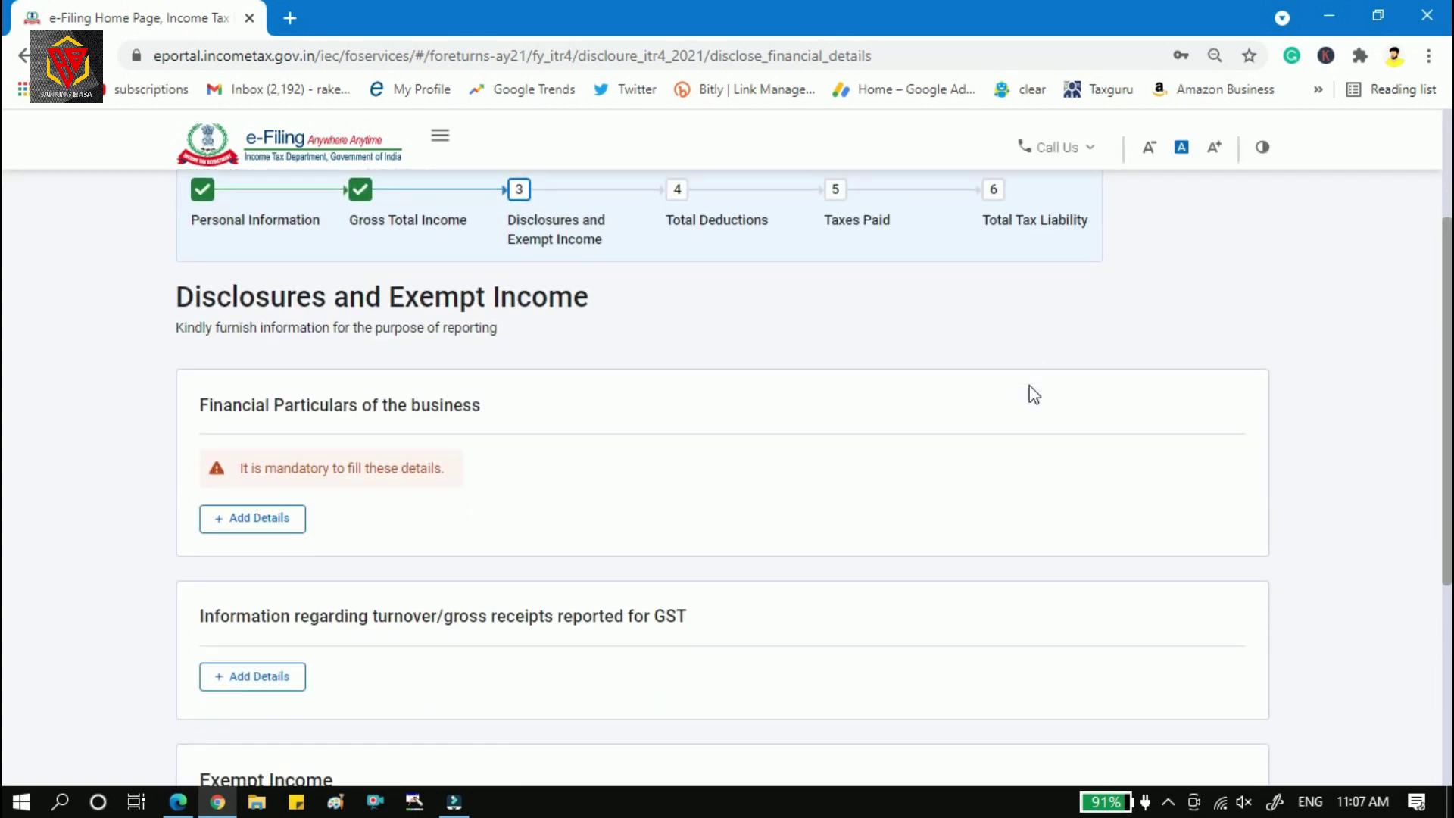
pyautogui.scroll(-2, 1034, 394)
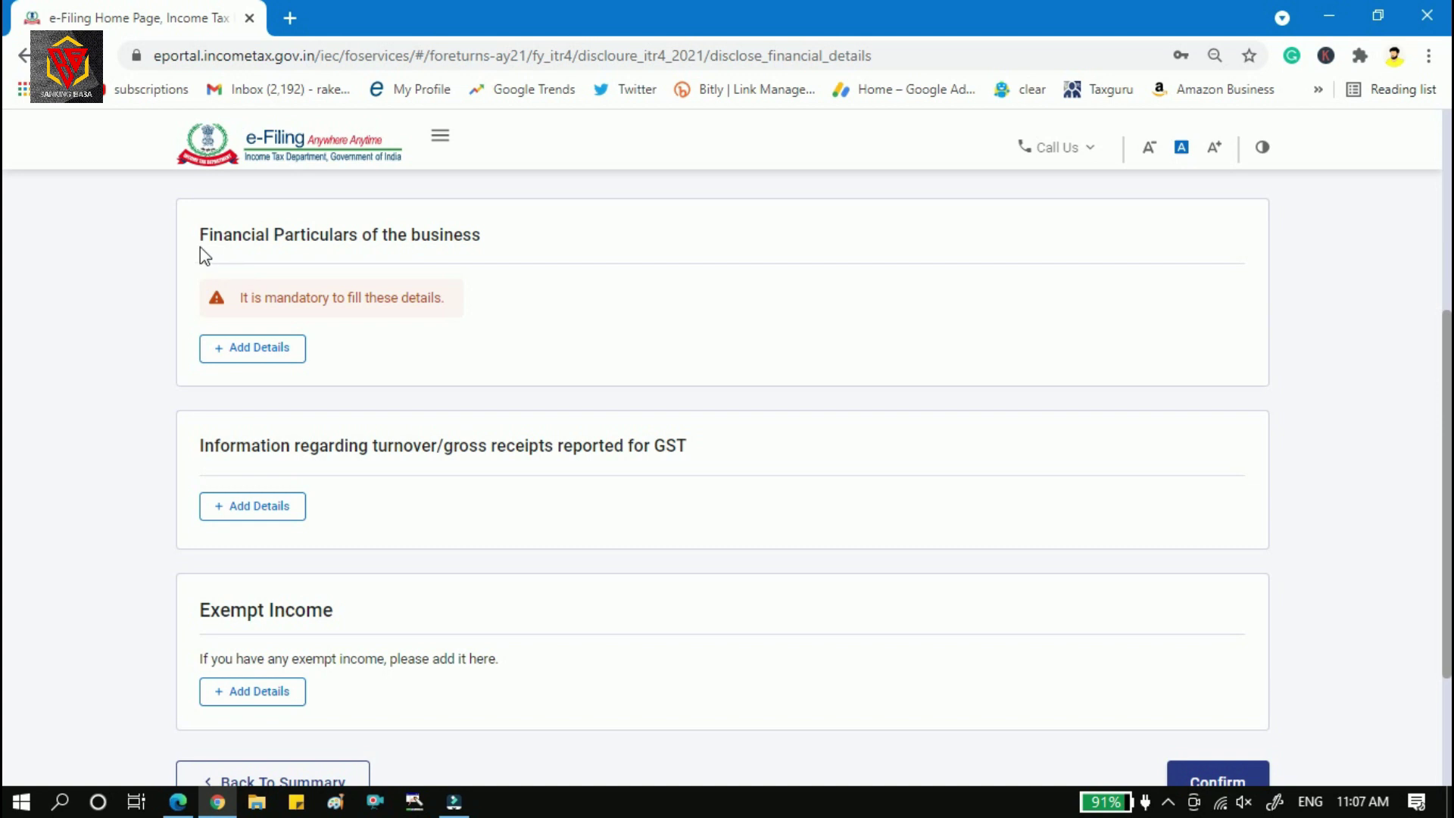
pyautogui.click(234, 350)
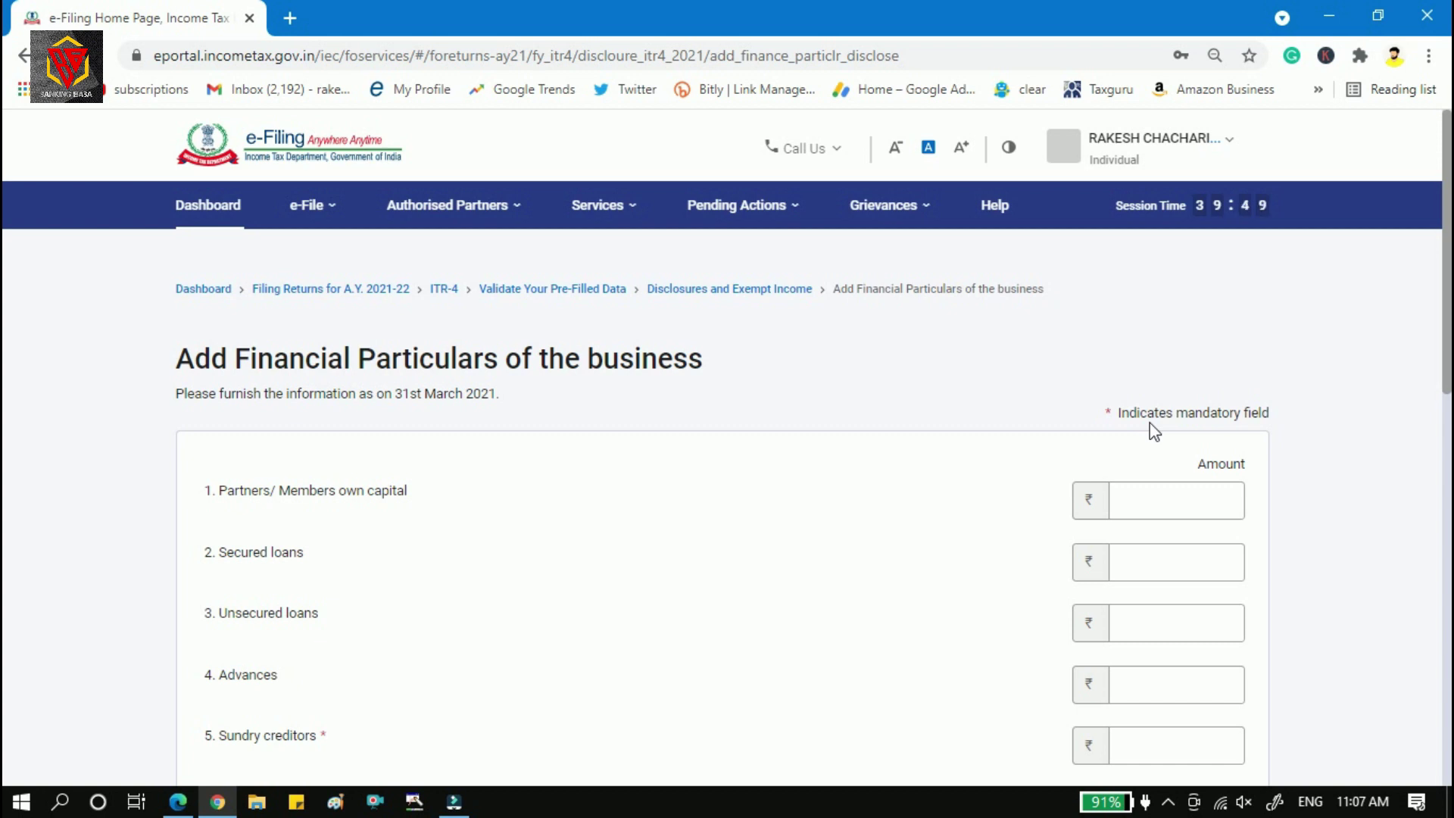
# Enter sundry creditors of 45,000, making total capital and liabilities 45,000.
pyautogui.moveTo(1448, 314); pyautogui.dragTo(1449, 399)
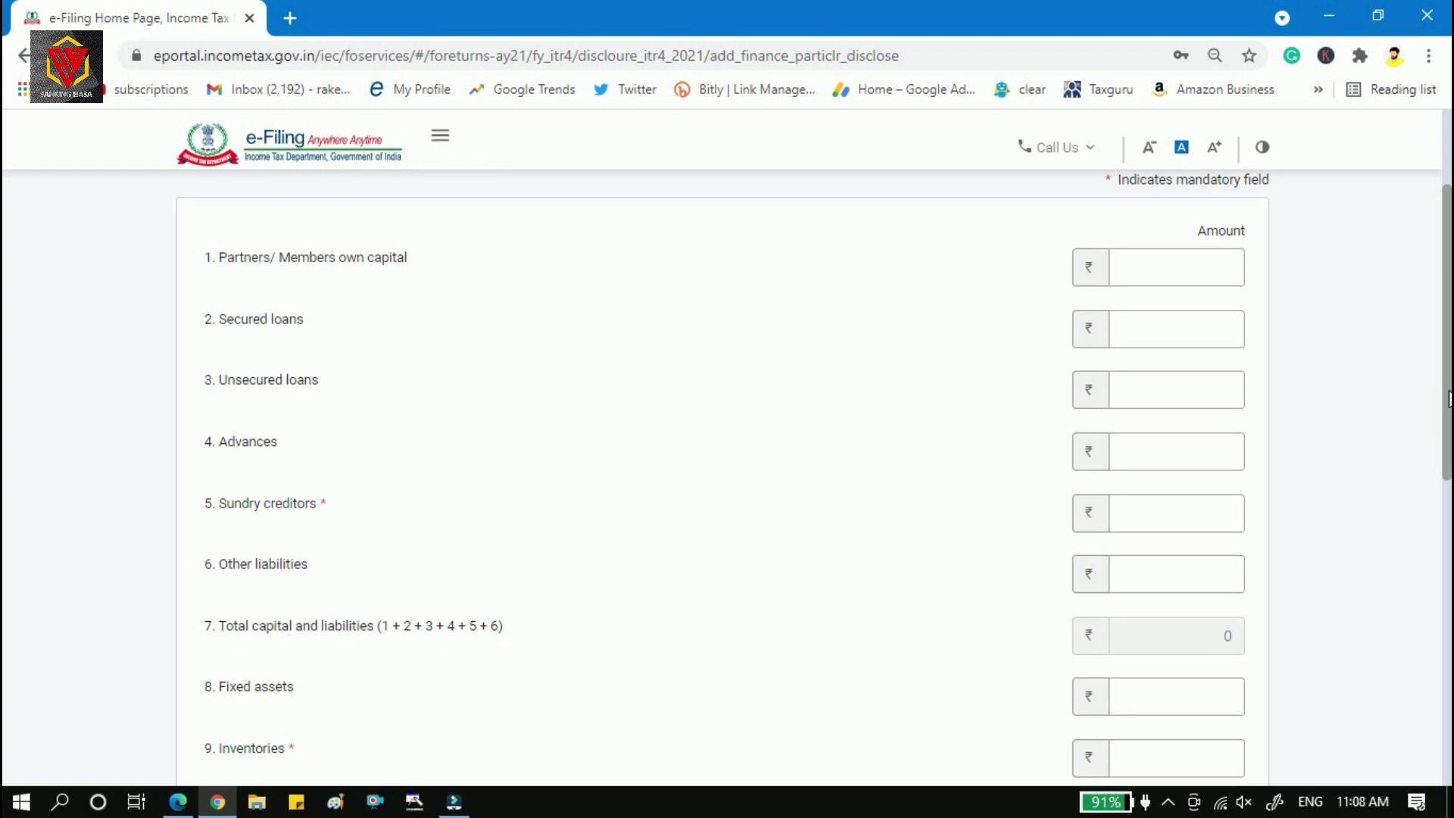
pyautogui.moveTo(1449, 400); pyautogui.dragTo(1450, 401)
pyautogui.scroll(-1, 1449, 401)
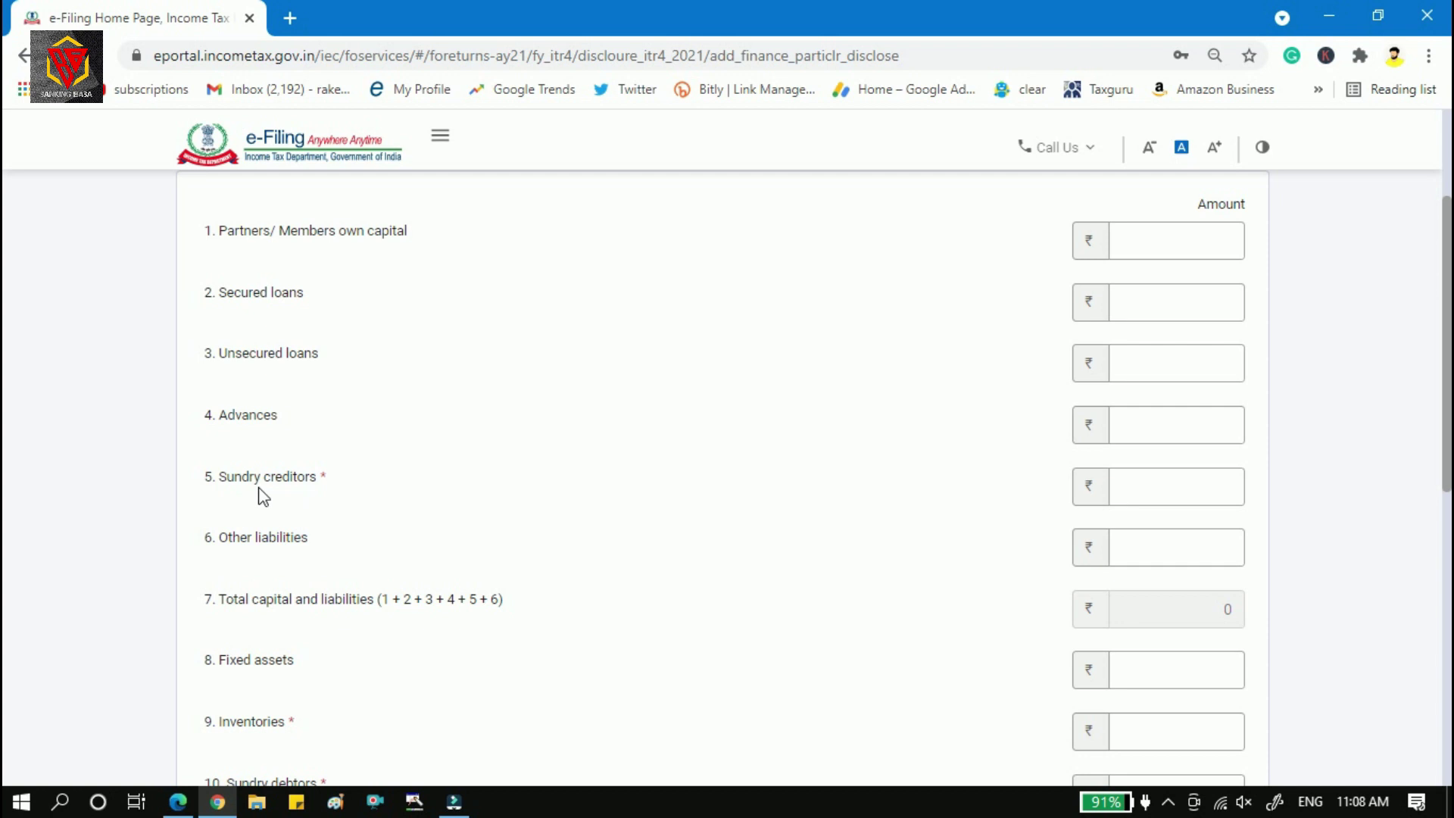
pyautogui.click(1164, 485)
pyautogui.write('45000')
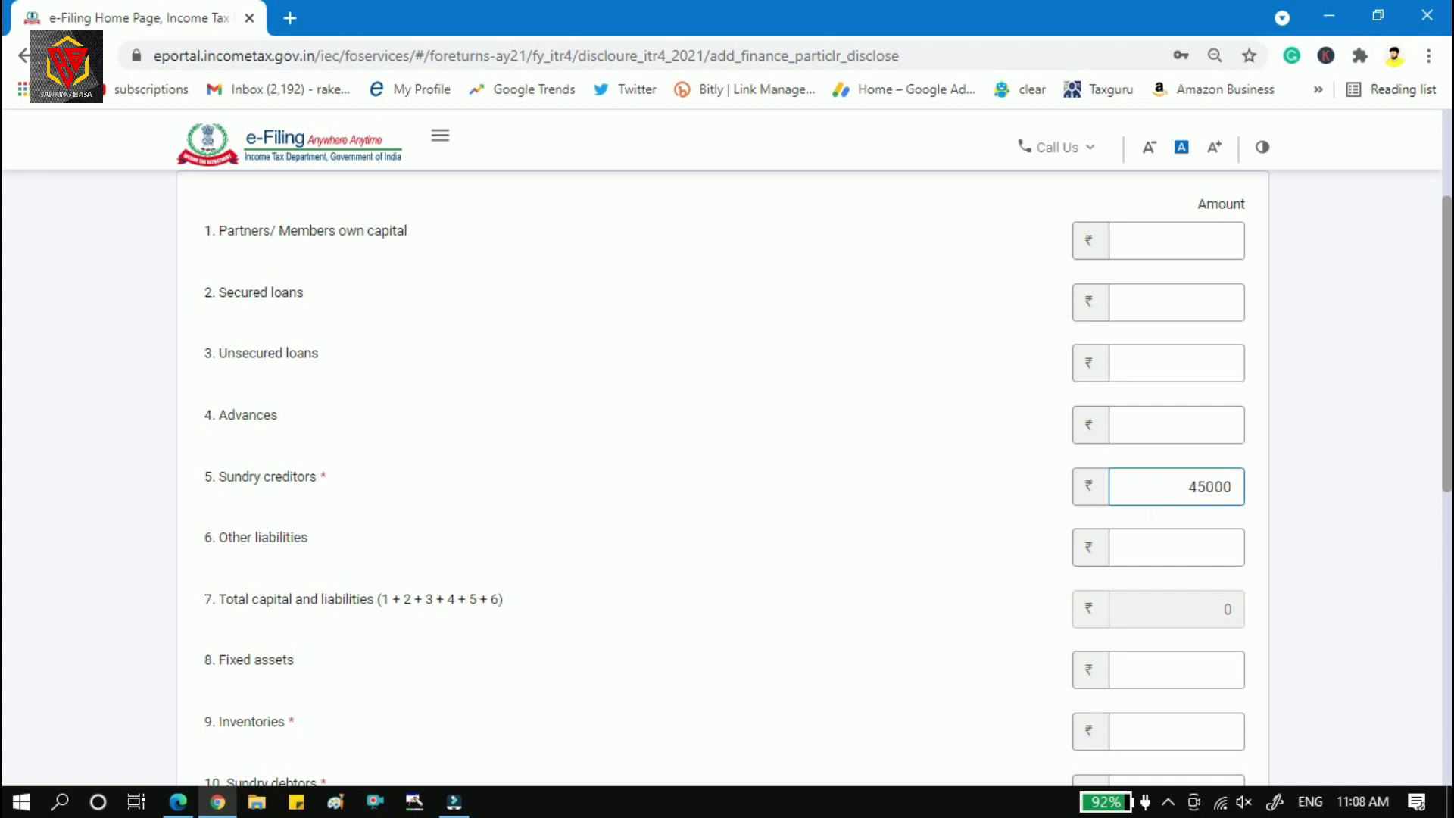
pyautogui.click(961, 499)
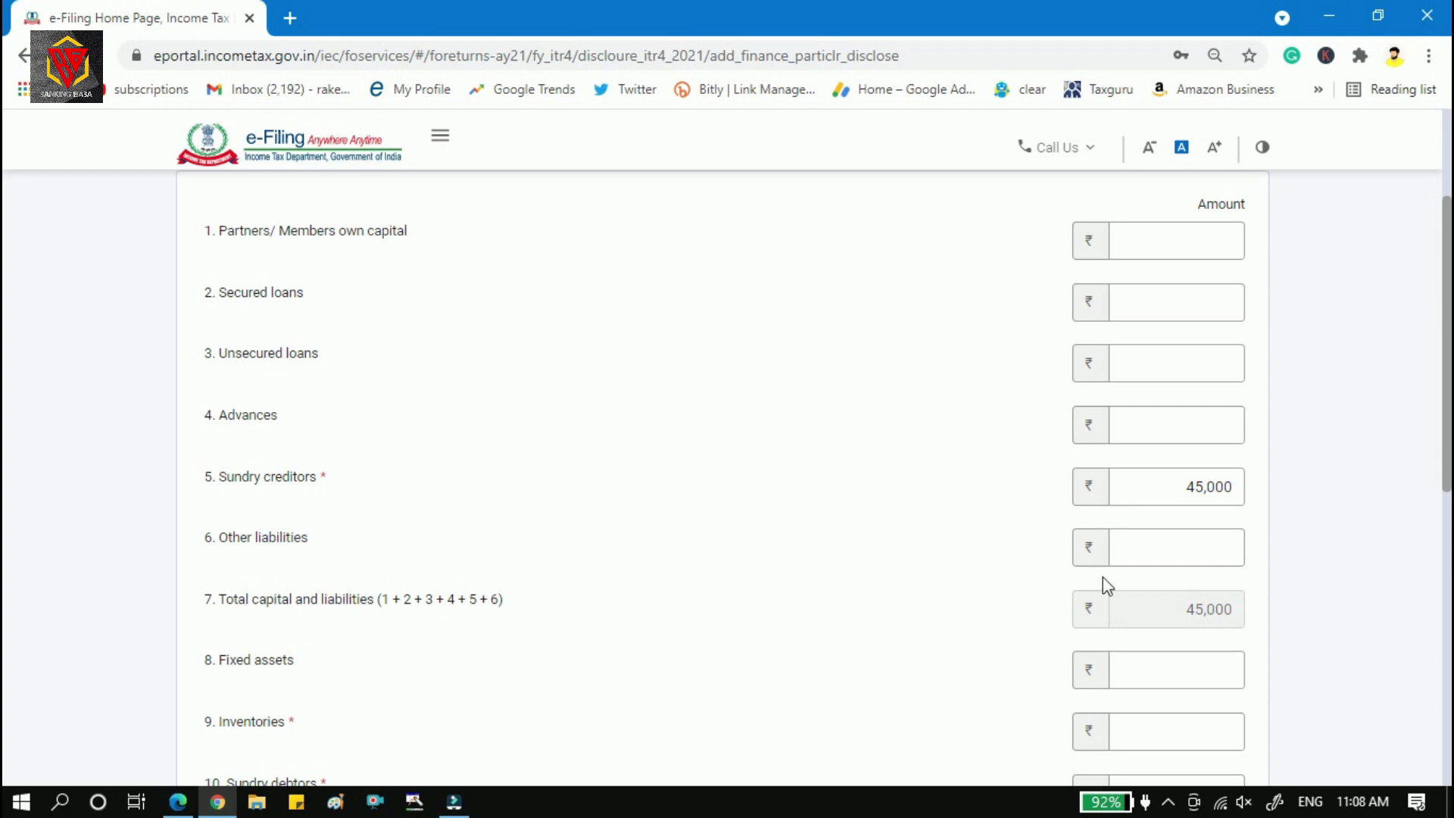
pyautogui.moveTo(1450, 394); pyautogui.dragTo(1450, 534)
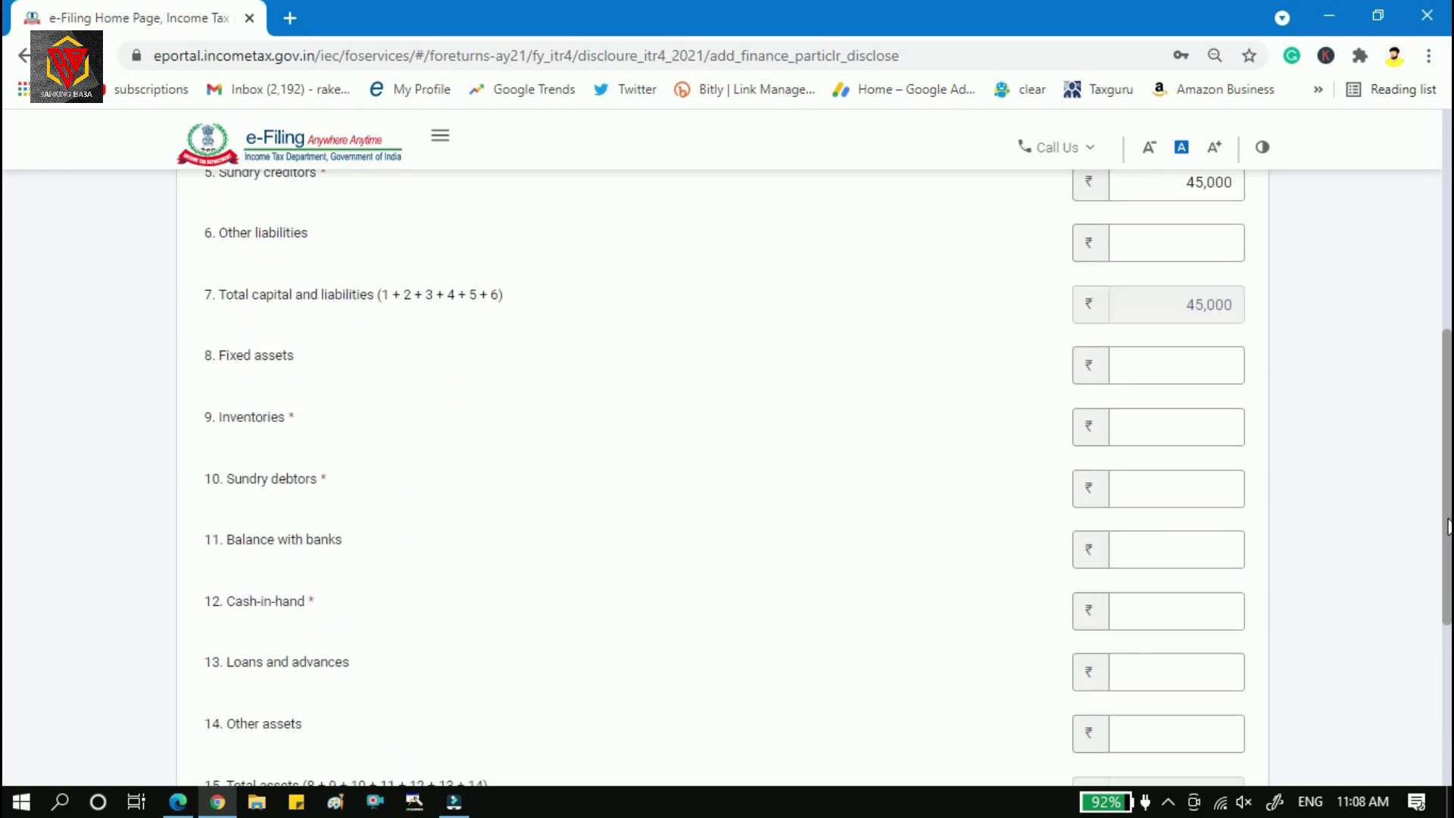
# Add financial particulars with inventories 40,000, sundry debtors 2,00,000 and cash-in-hand 0.
pyautogui.click(1166, 435)
pyautogui.write('40000')
pyautogui.click(958, 438)
pyautogui.click(1233, 490)
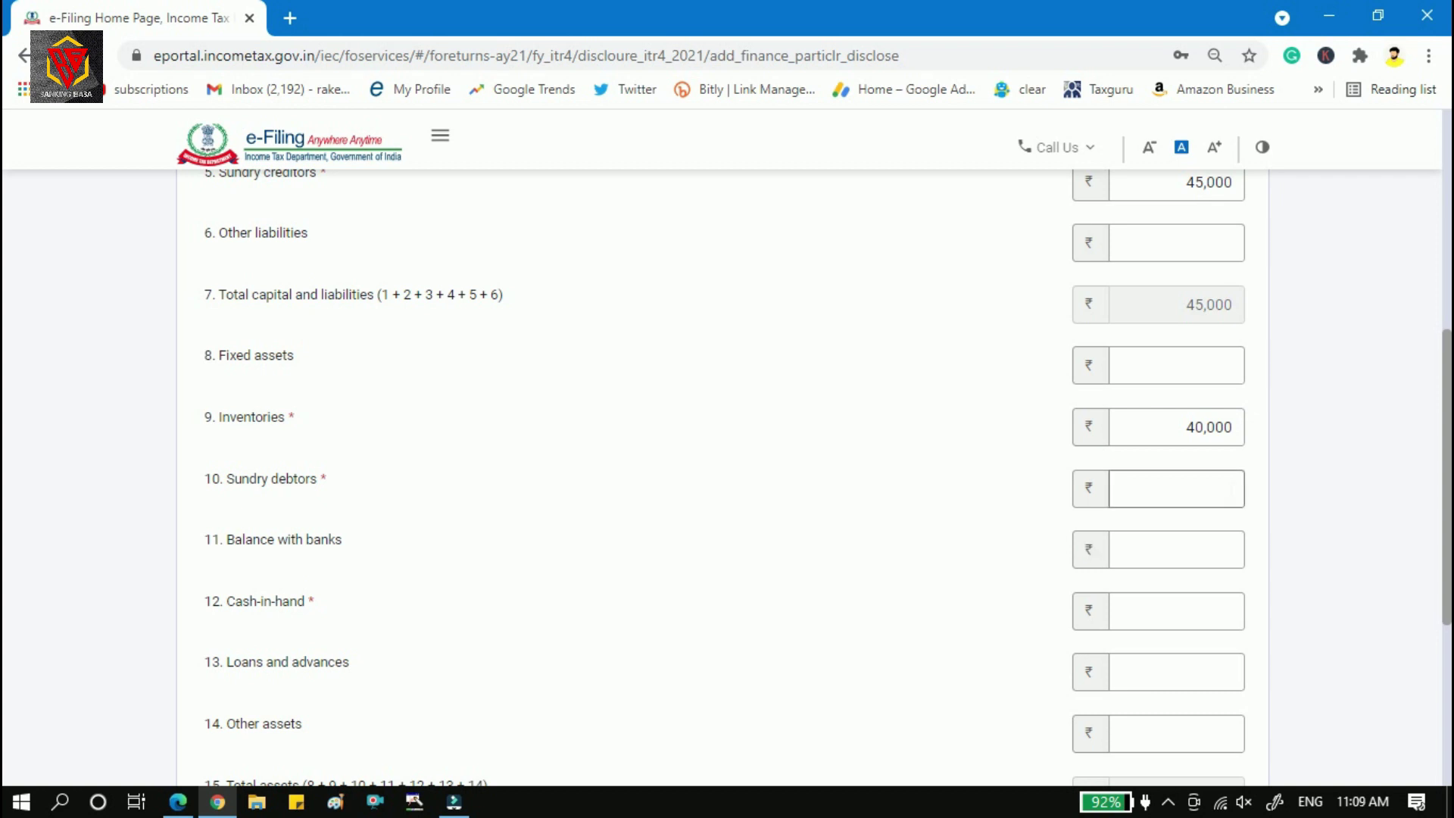
pyautogui.write('2,00,00')
pyautogui.write('0')
pyautogui.click(939, 536)
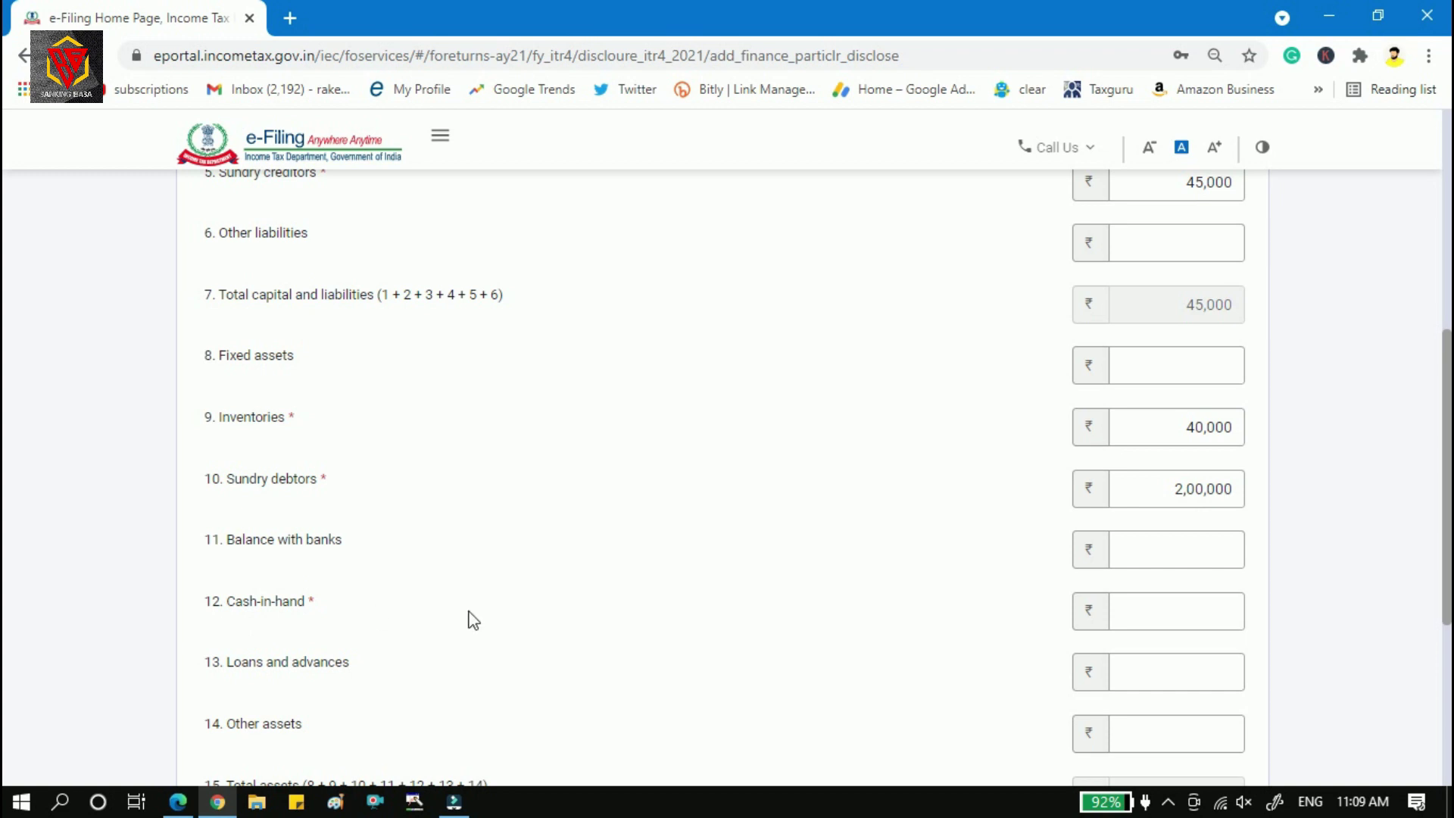
pyautogui.click(1148, 623)
pyautogui.scroll(-2, 417, 491)
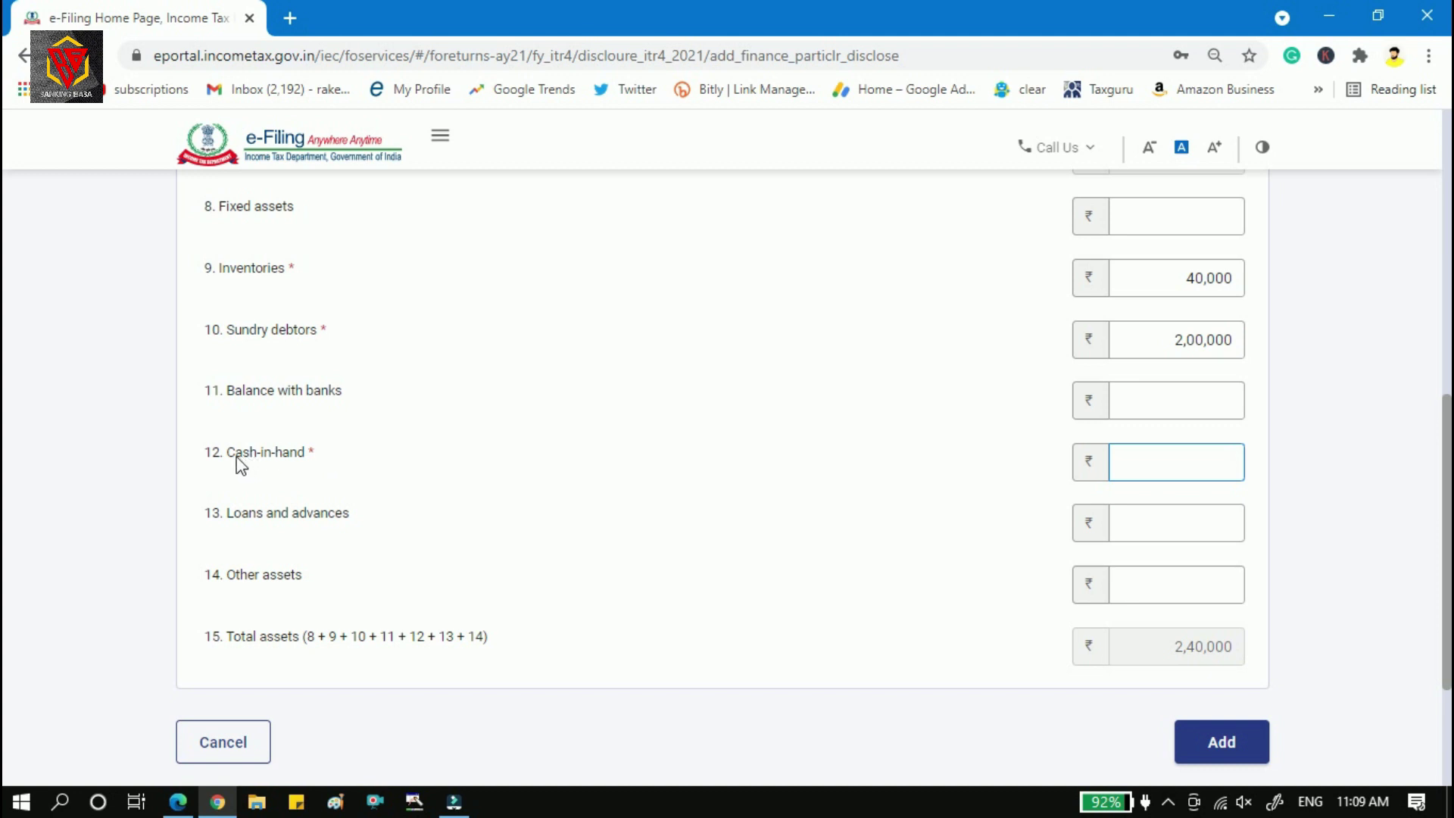
pyautogui.write('0')
pyautogui.click(1236, 750)
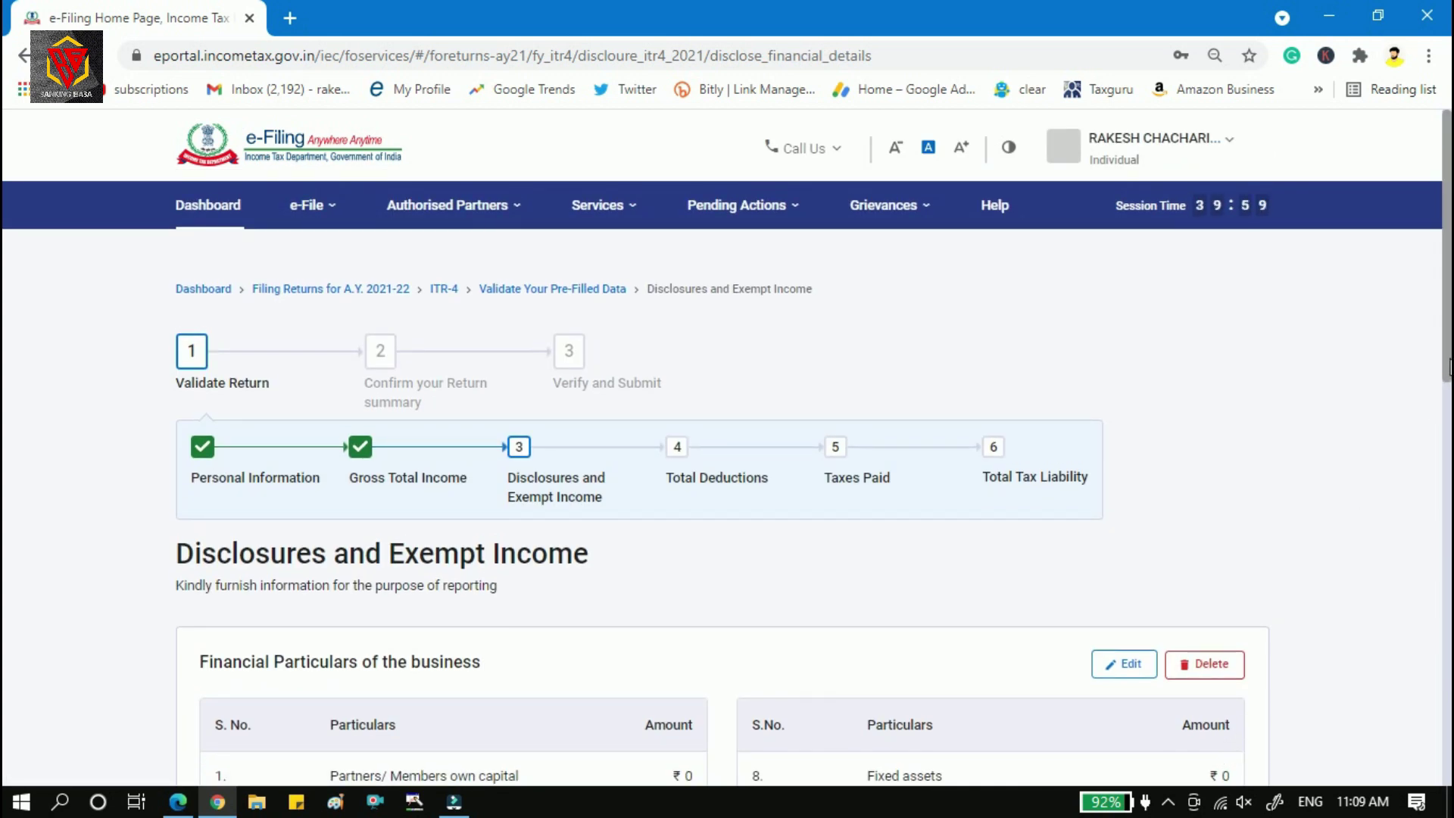
# Review the saved particulars table and start adding GST turnover/gross receipts details.
pyautogui.scroll(-3, 1439, 356)
pyautogui.scroll(-2, 727, 477)
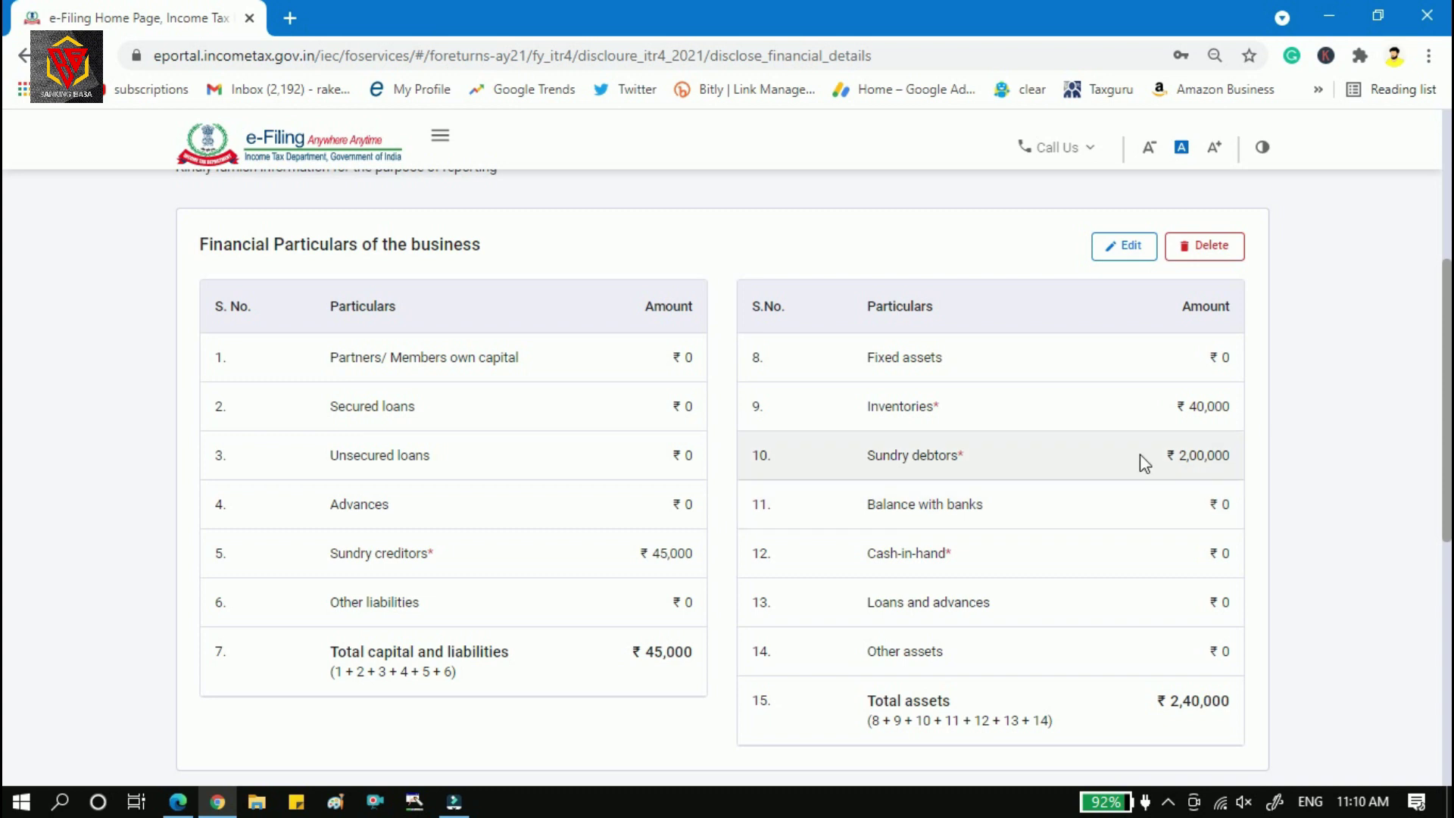
pyautogui.moveTo(1448, 384); pyautogui.dragTo(1450, 541)
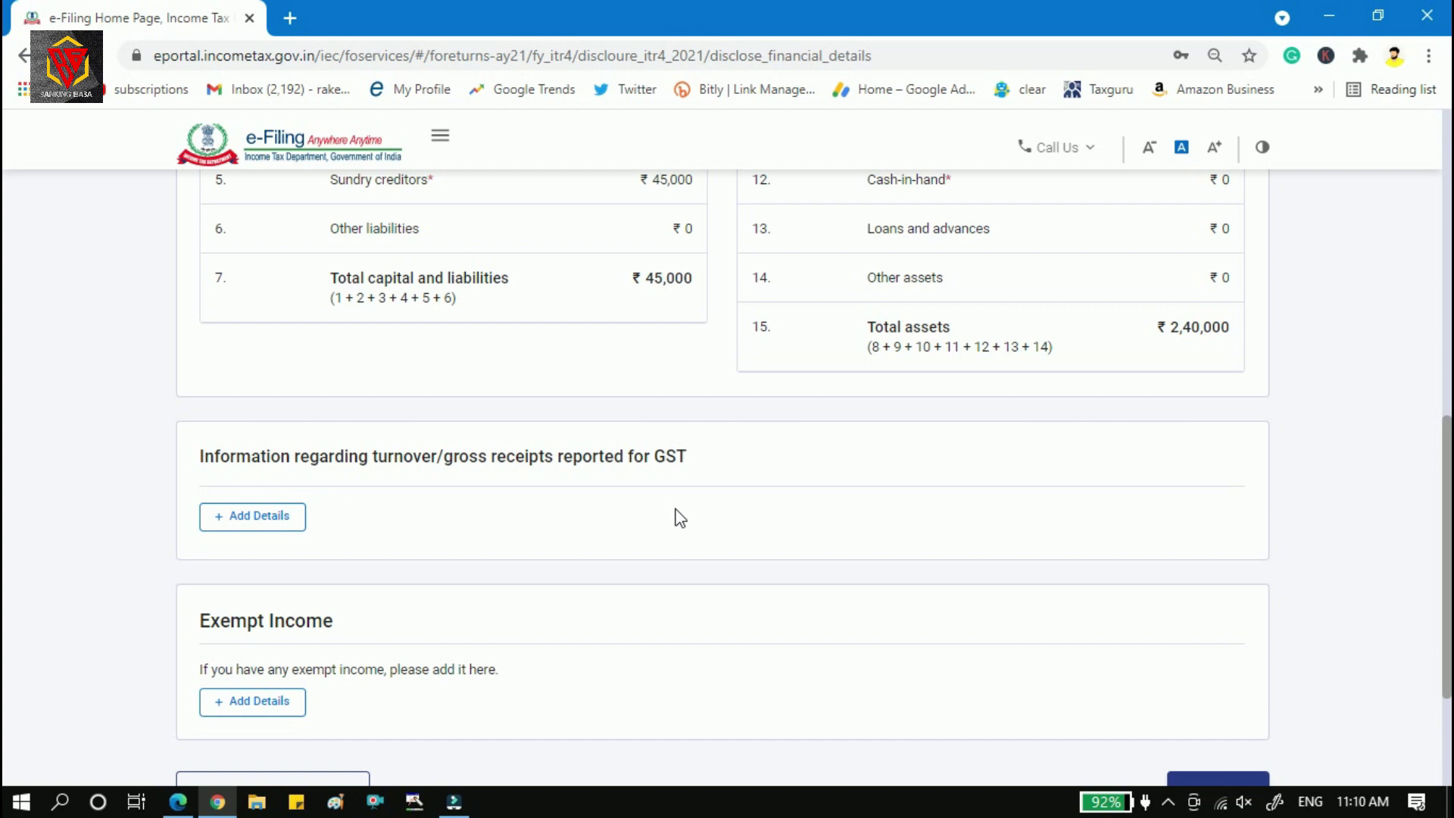
pyautogui.click(265, 523)
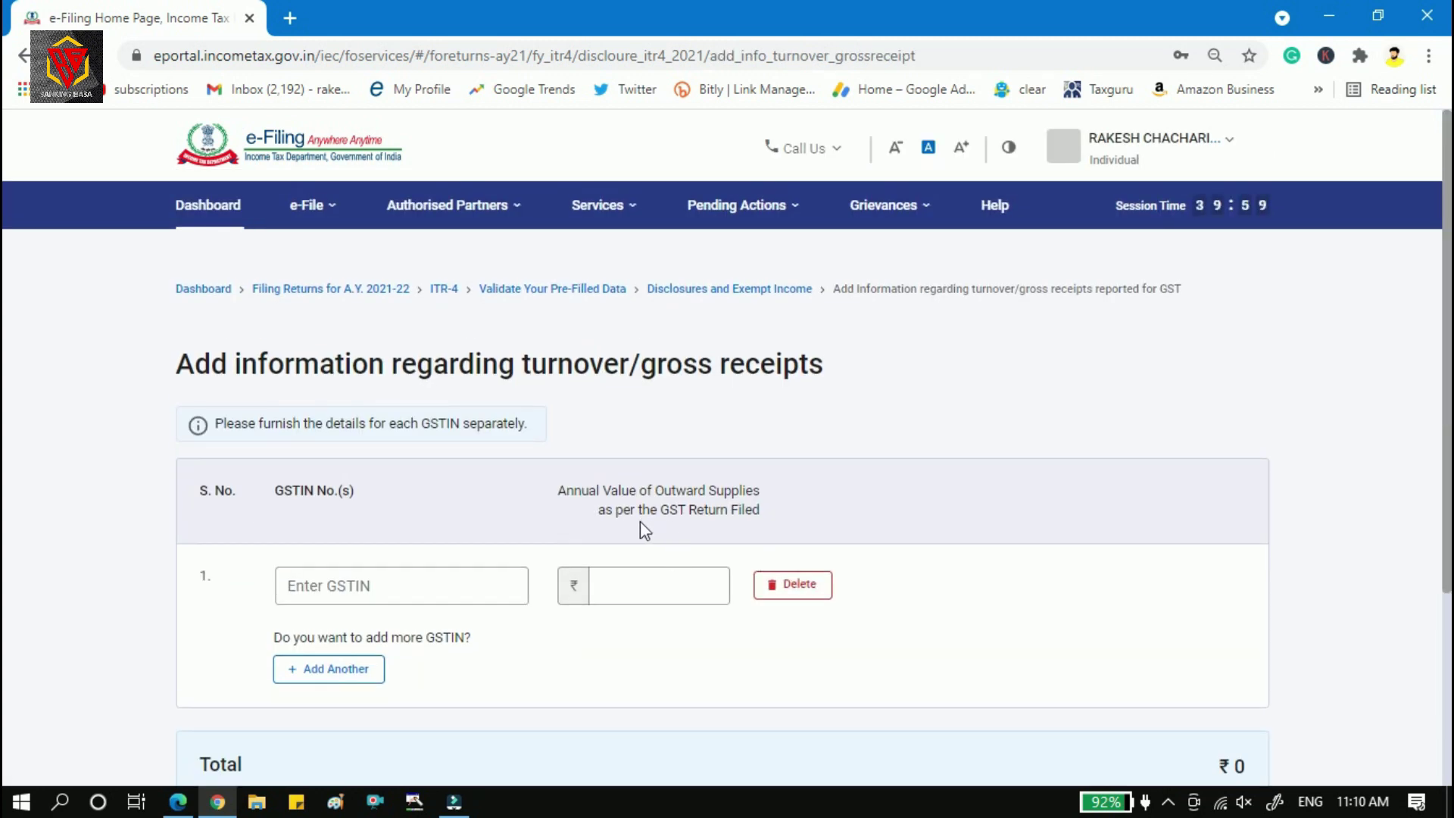
pyautogui.click(637, 585)
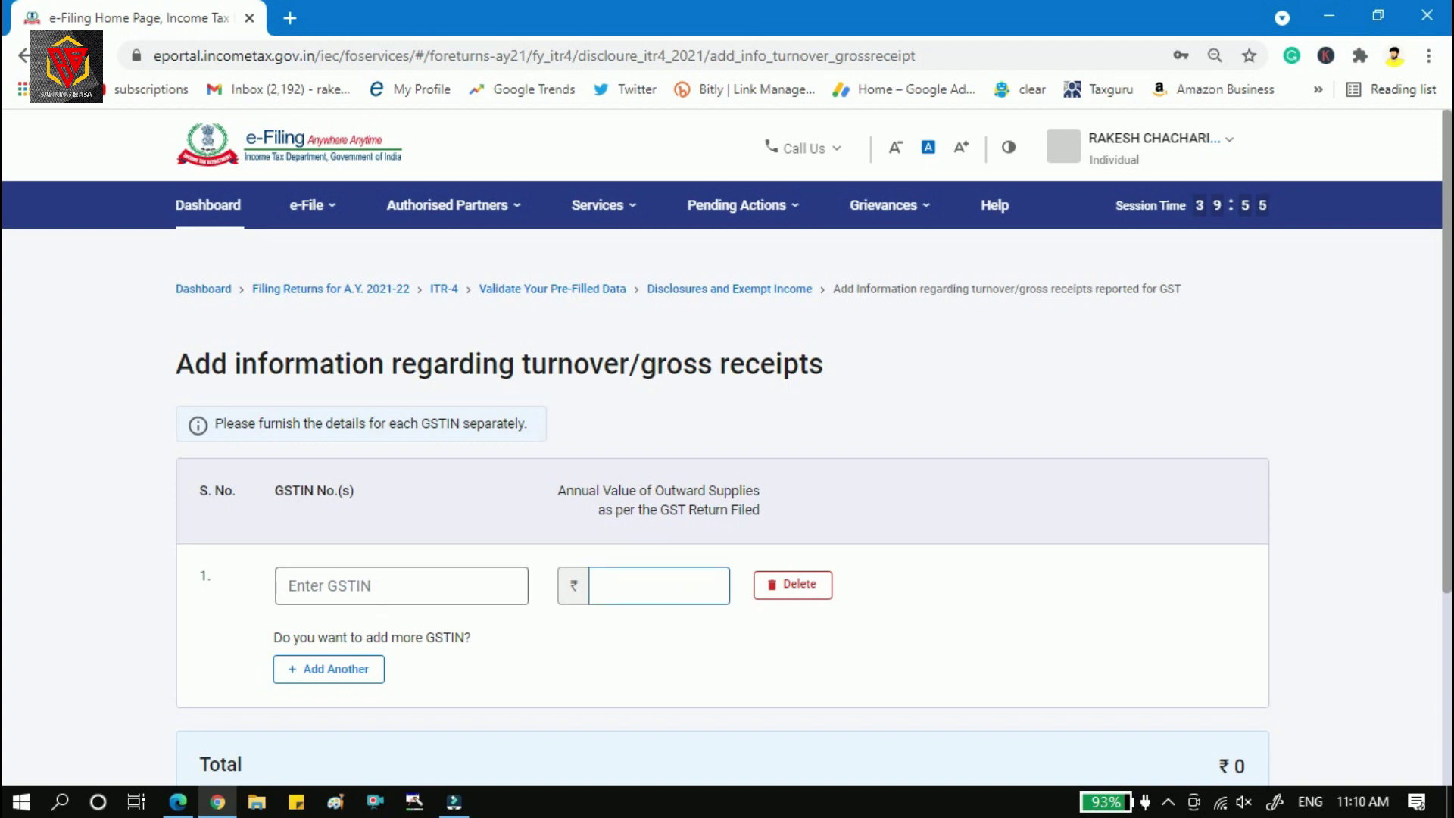
pyautogui.moveTo(567, 490); pyautogui.dragTo(766, 520)
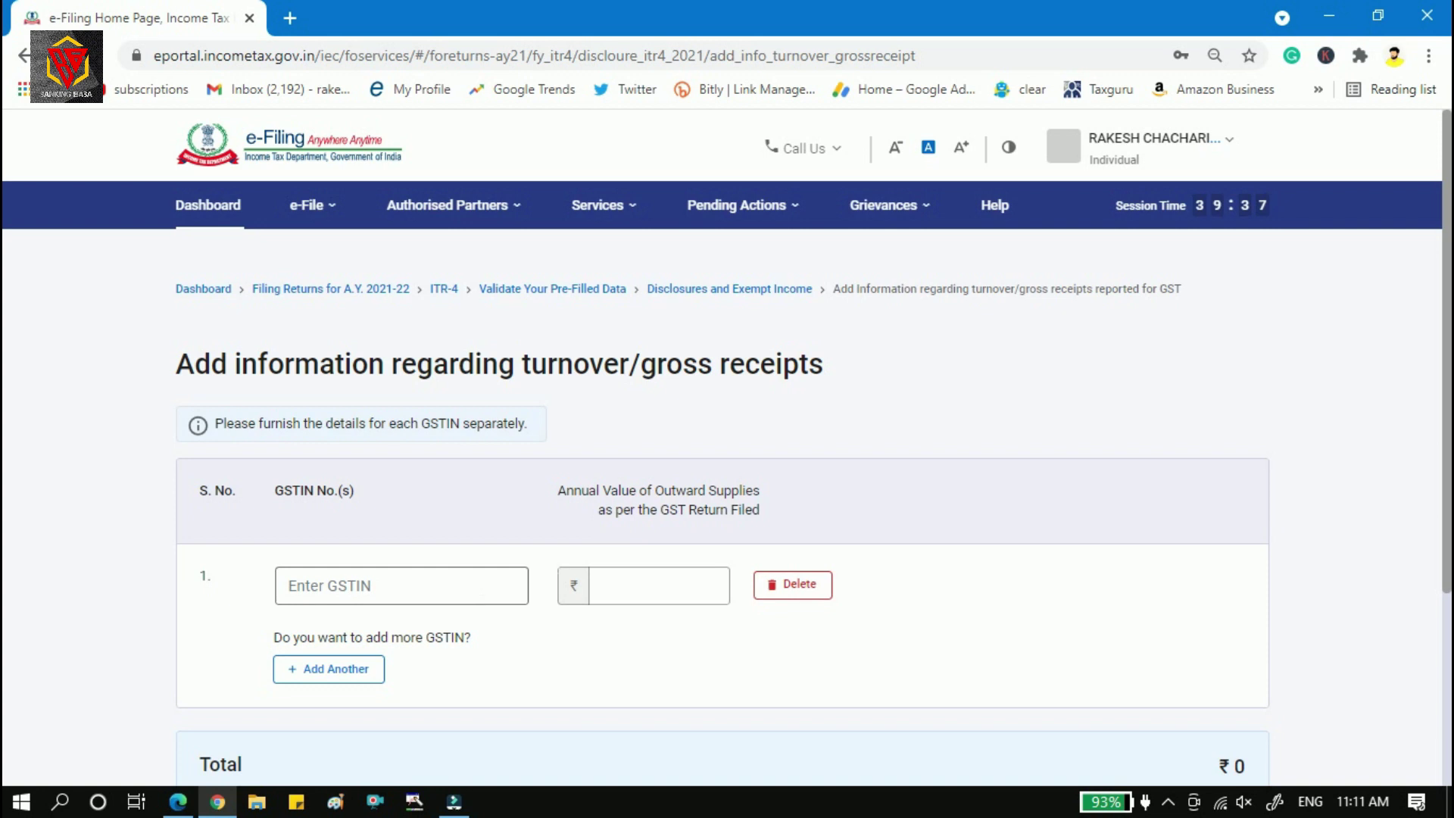
pyautogui.moveTo(1447, 354); pyautogui.dragTo(1449, 501)
# Submit the GST turnover form, confirm the disclosures, and open the Total Deductions questionnaire.
pyautogui.click(1238, 686)
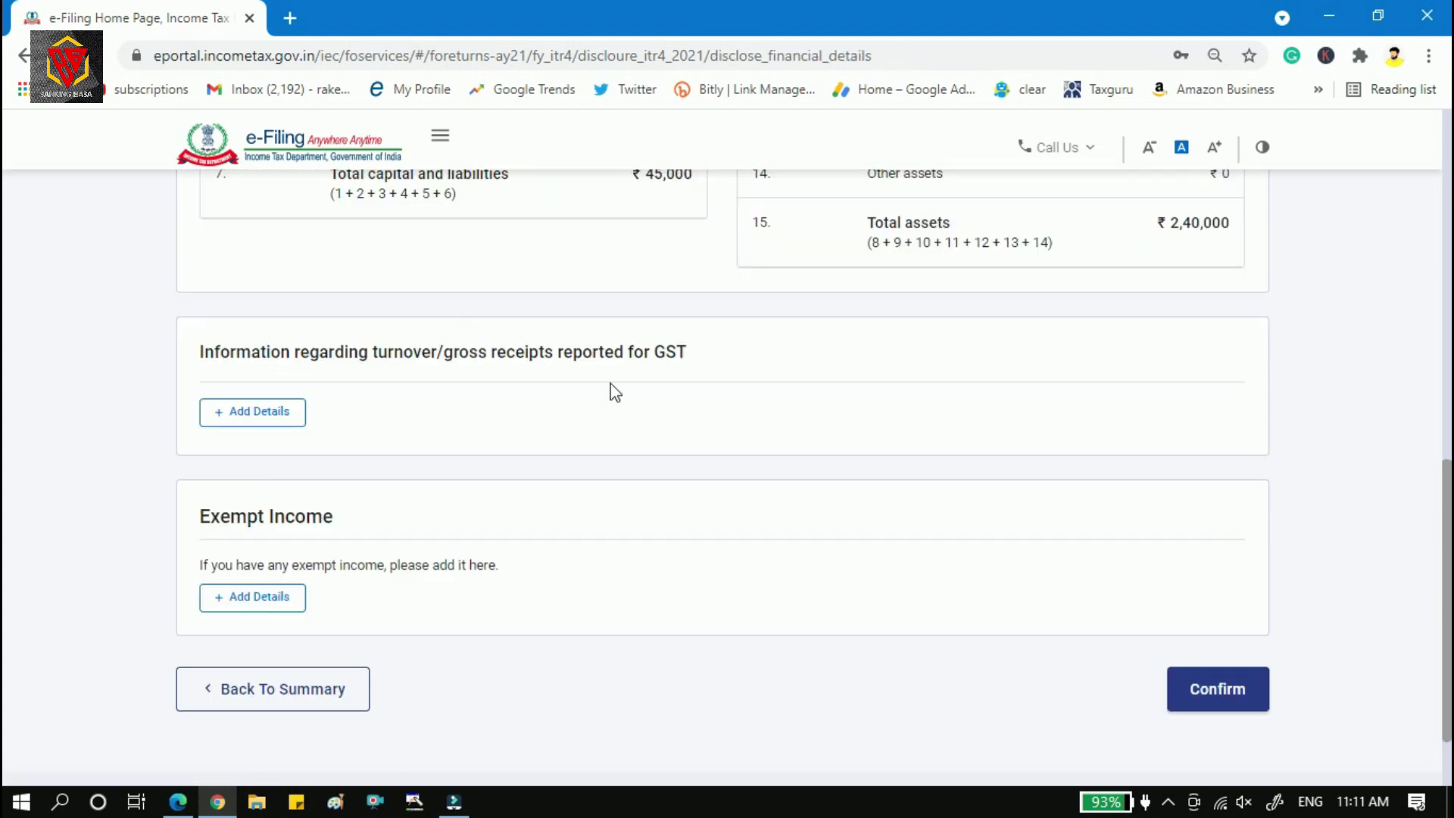
pyautogui.click(271, 615)
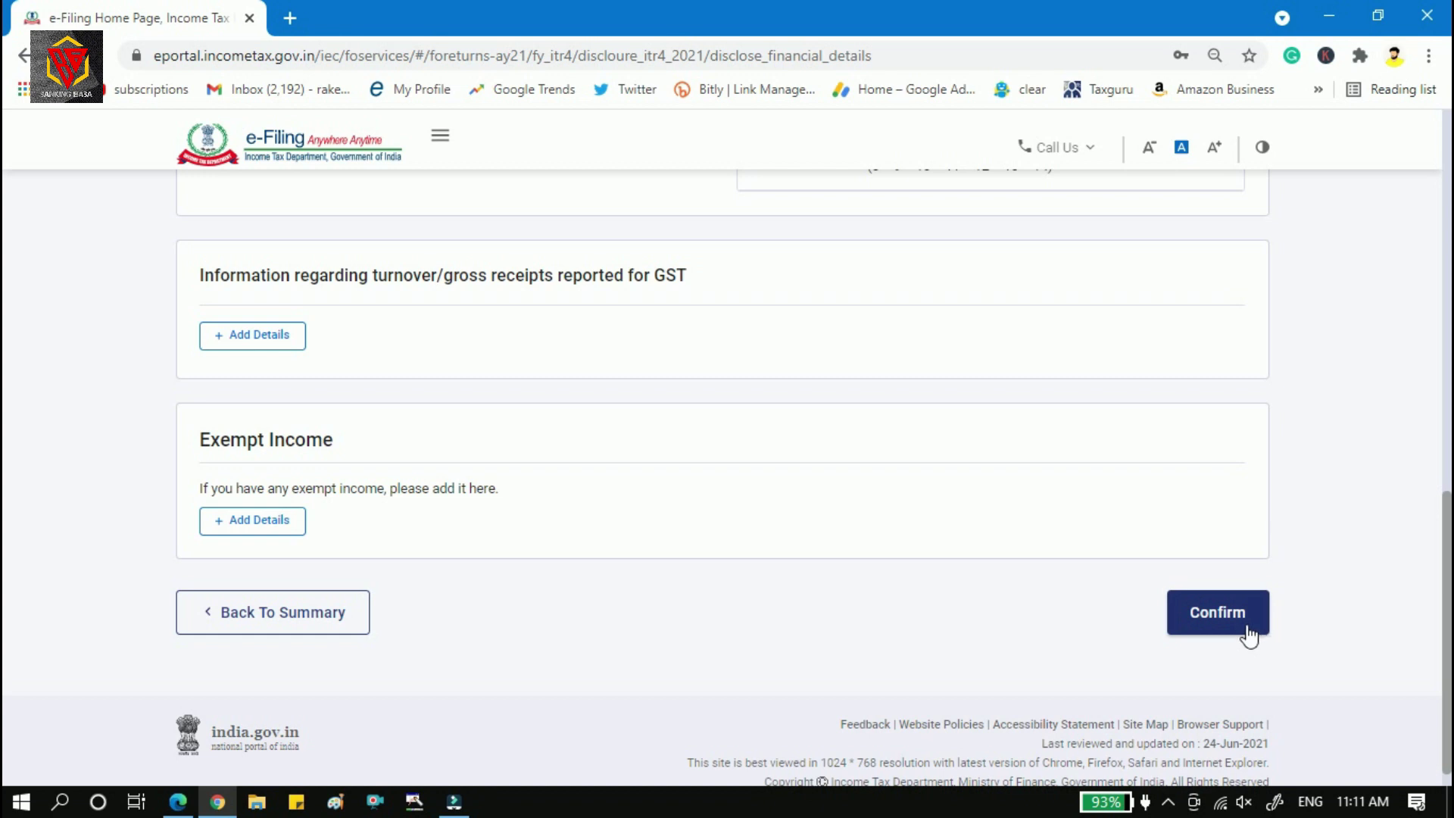
pyautogui.click(1247, 628)
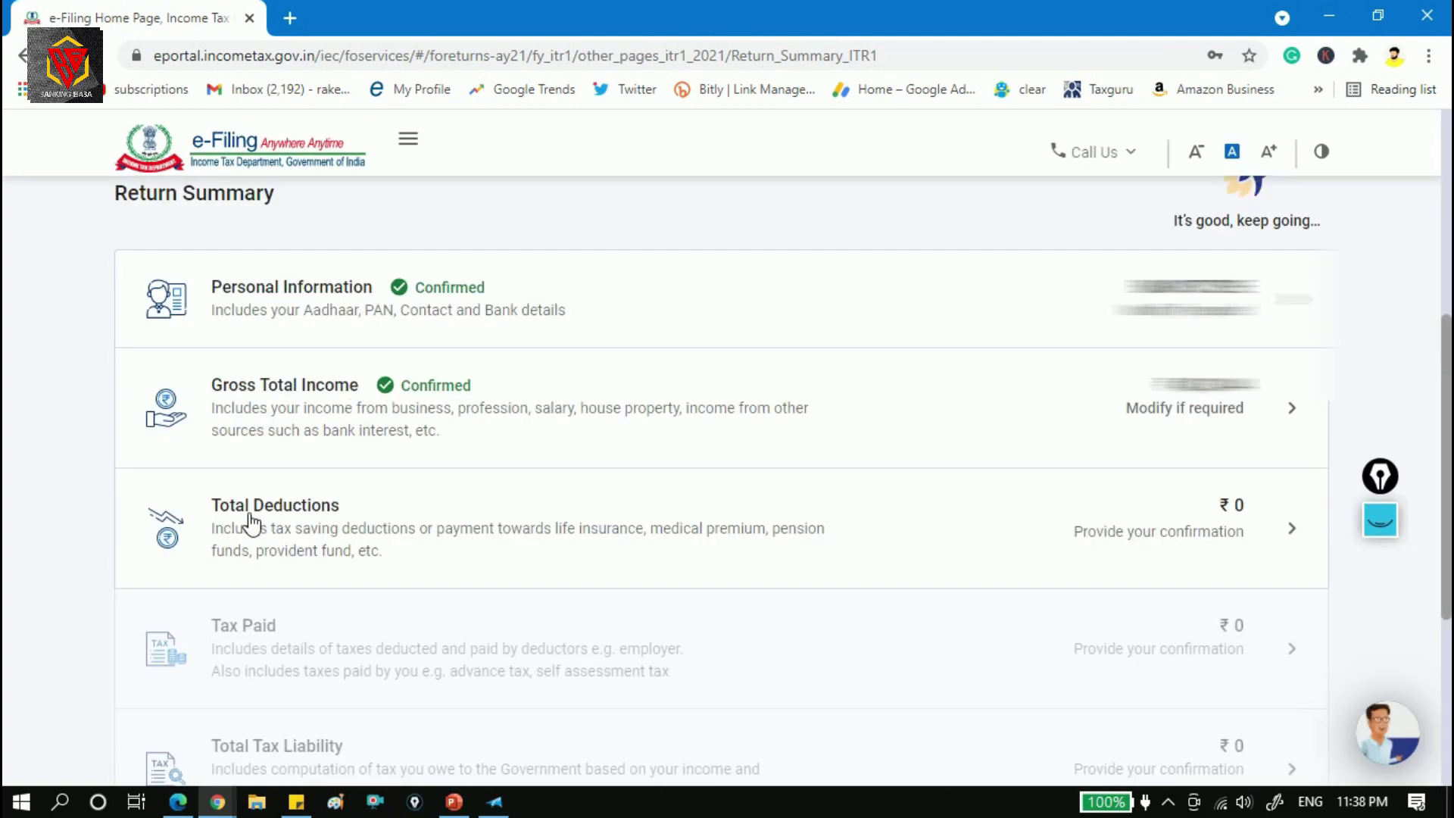
pyautogui.click(524, 539)
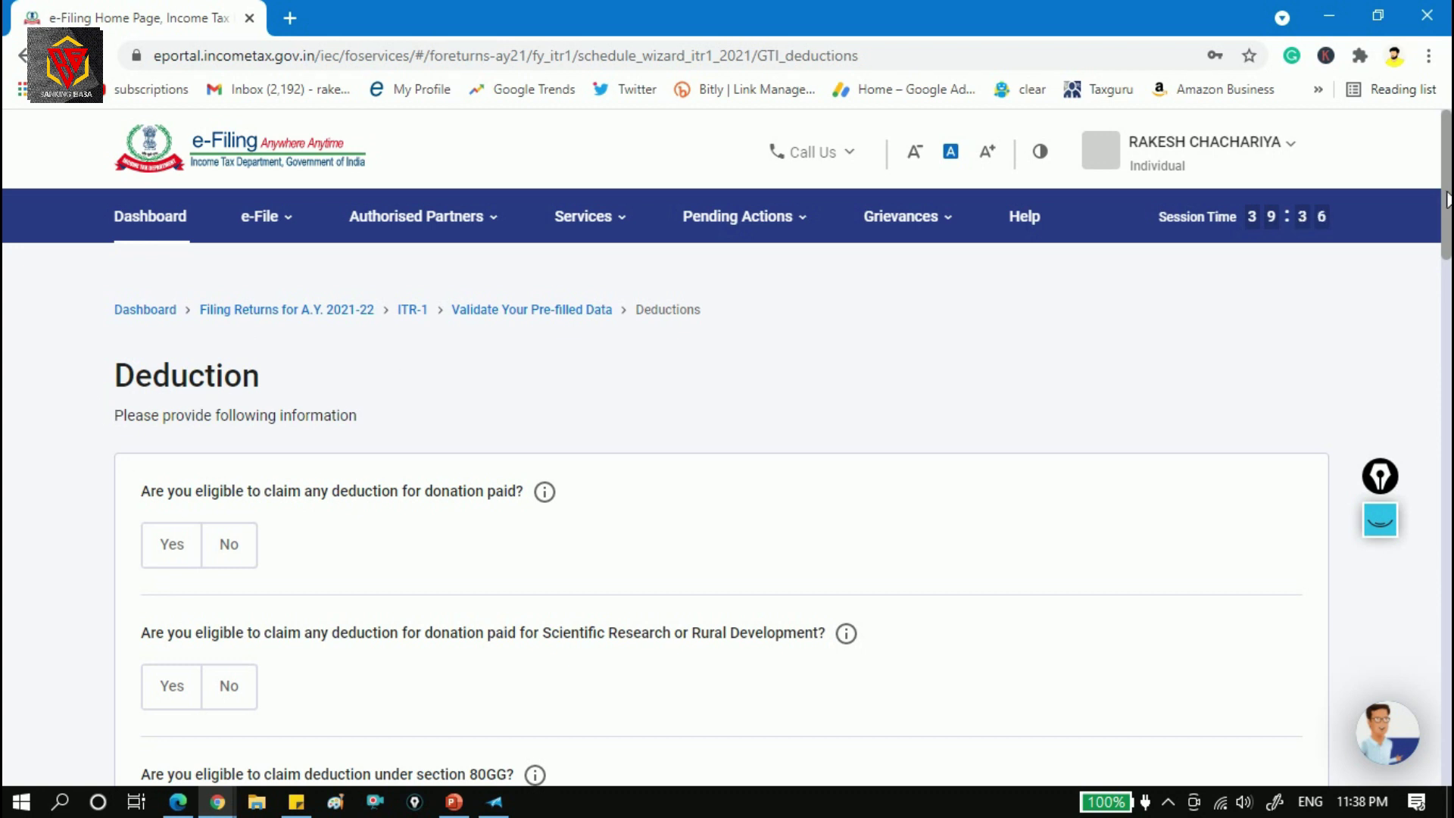
# Answer Yes to the donation deduction question, bringing up the Section 80G schedule notice.
pyautogui.moveTo(1446, 199); pyautogui.dragTo(1449, 666)
pyautogui.scroll(-3, 1445, 201)
pyautogui.click(229, 291)
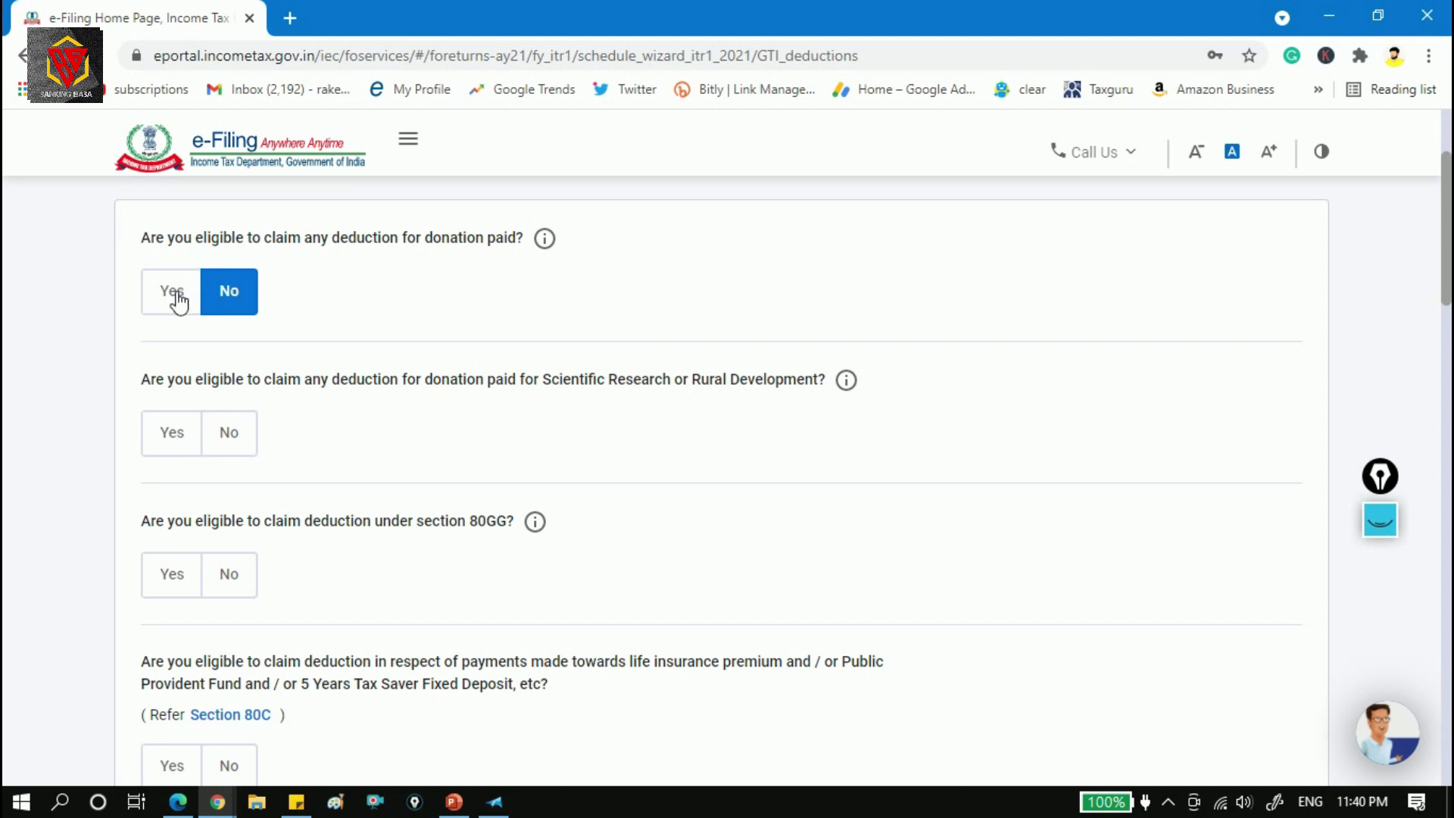
pyautogui.click(179, 302)
pyautogui.moveTo(319, 364); pyautogui.dragTo(393, 364)
pyautogui.click(348, 272)
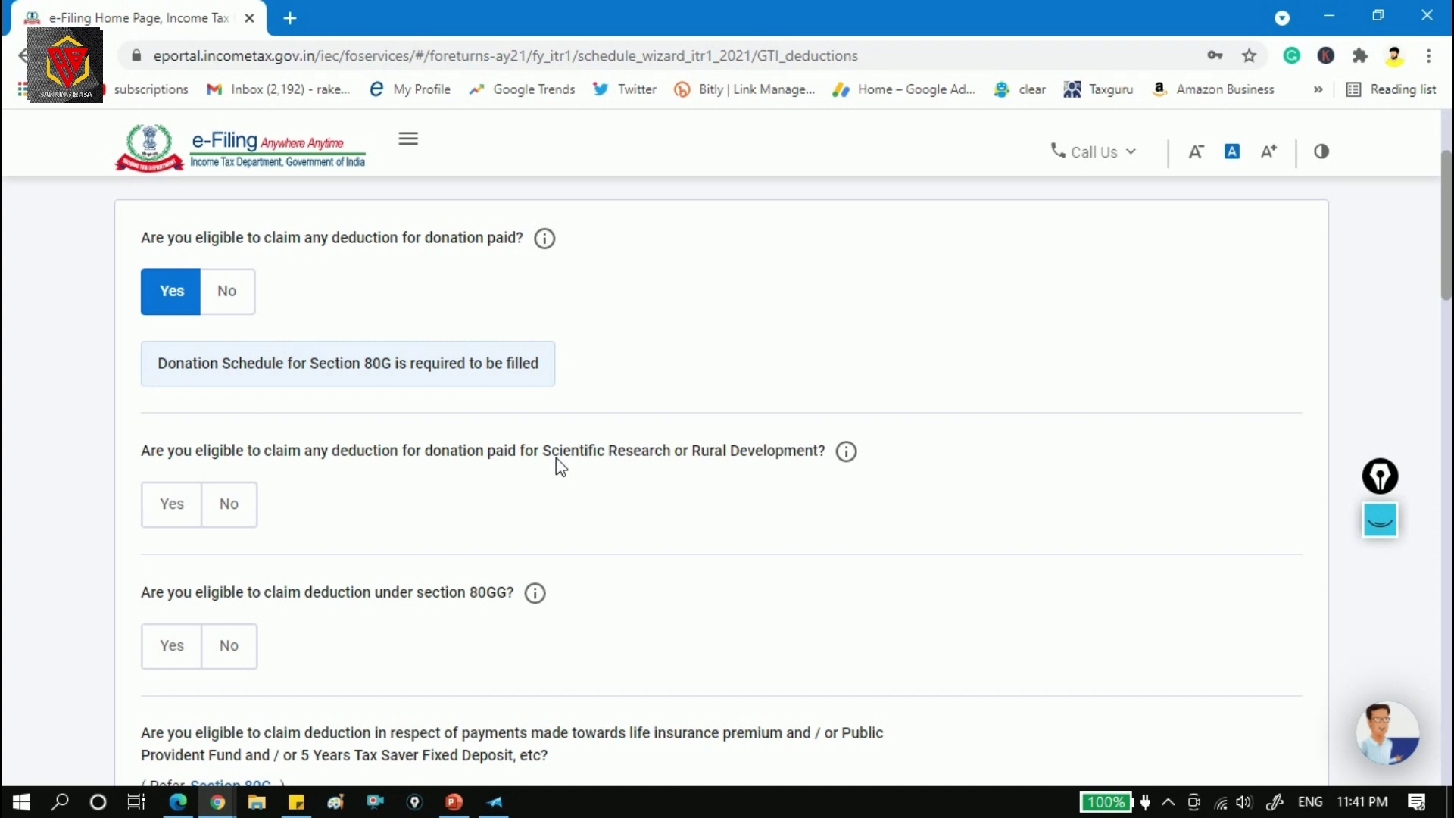
# Answer Yes to the Scientific Research or Rural Development (80GGA) donation question.
pyautogui.click(186, 516)
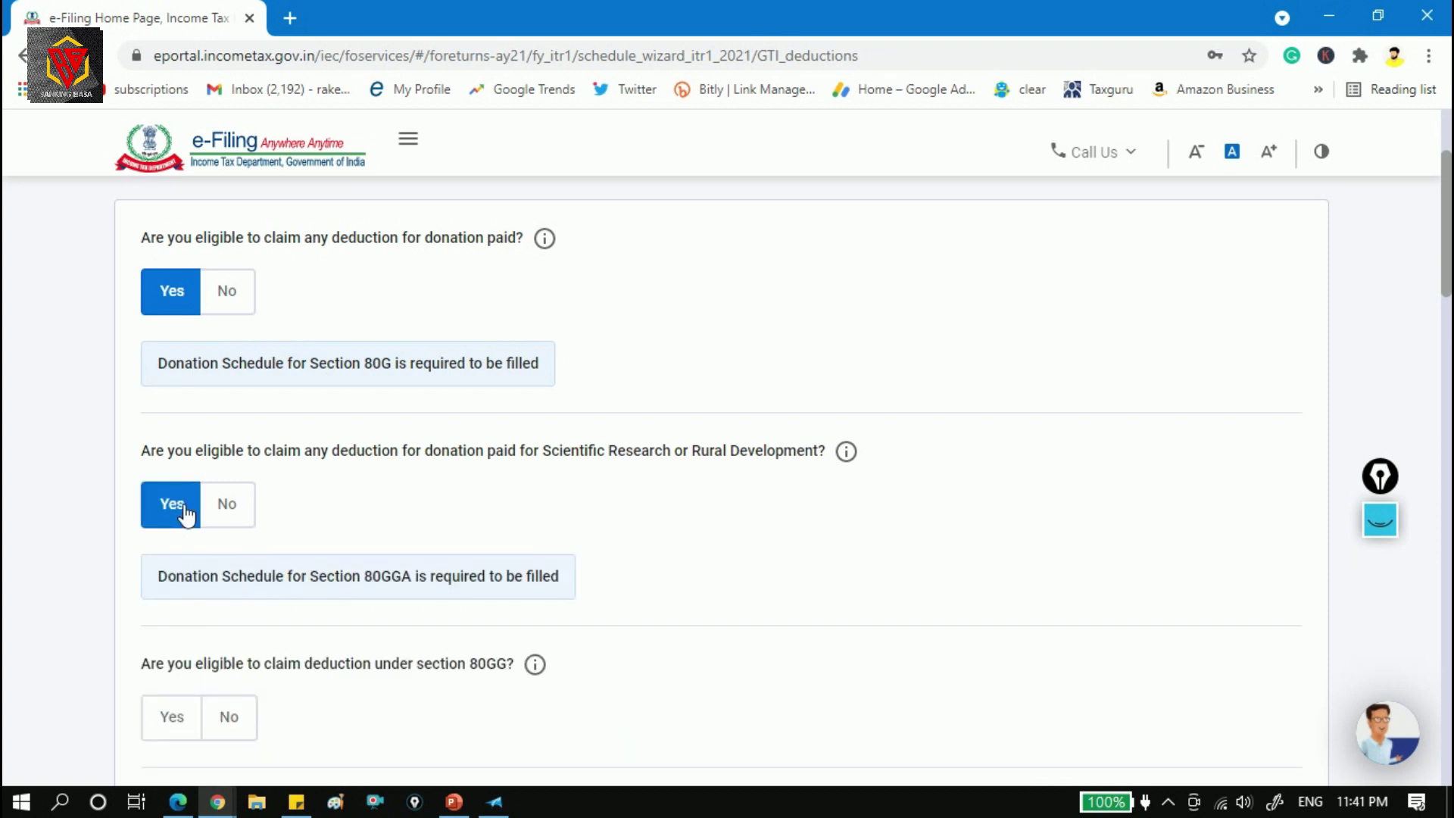
pyautogui.click(231, 521)
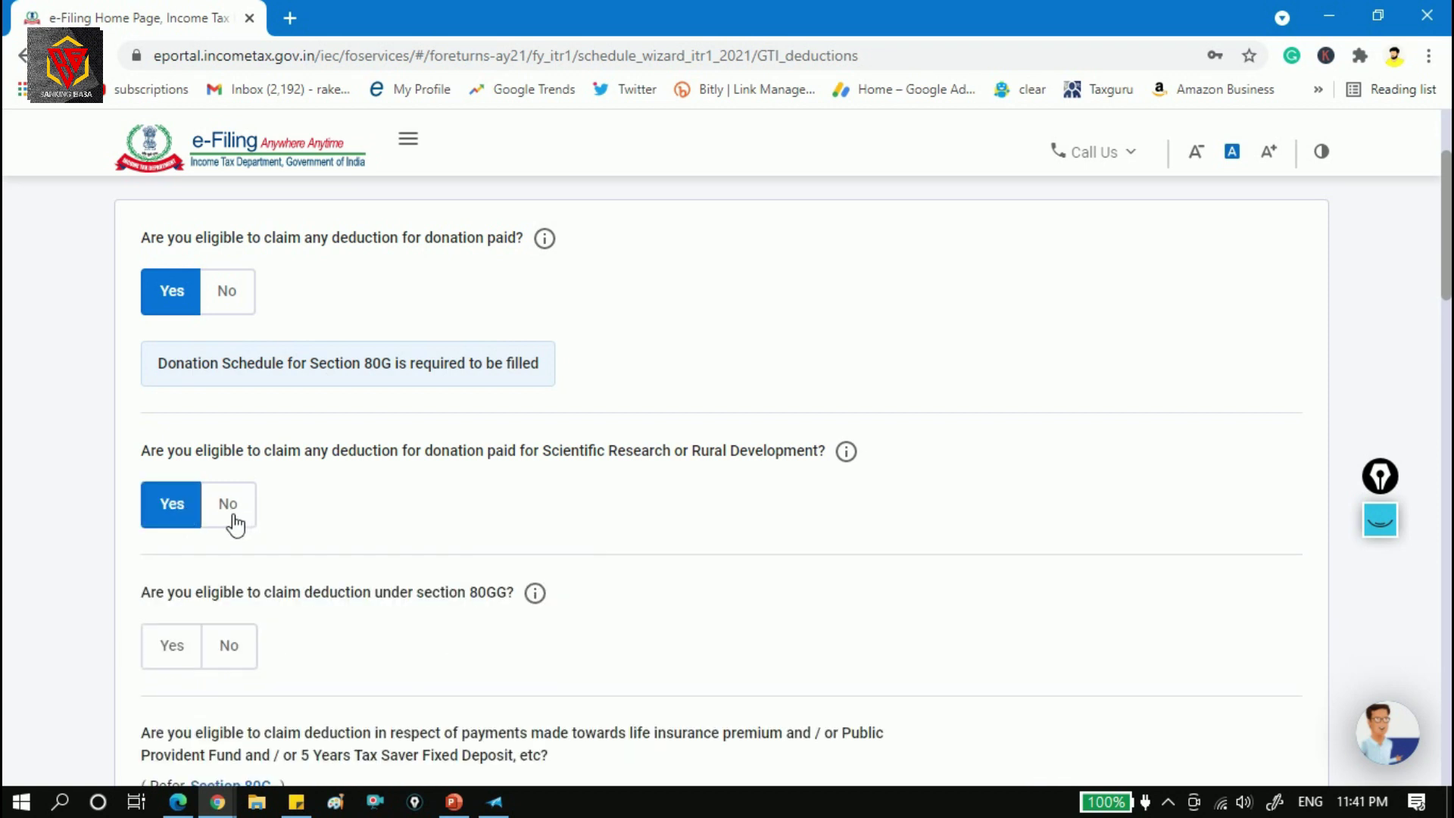
pyautogui.click(178, 511)
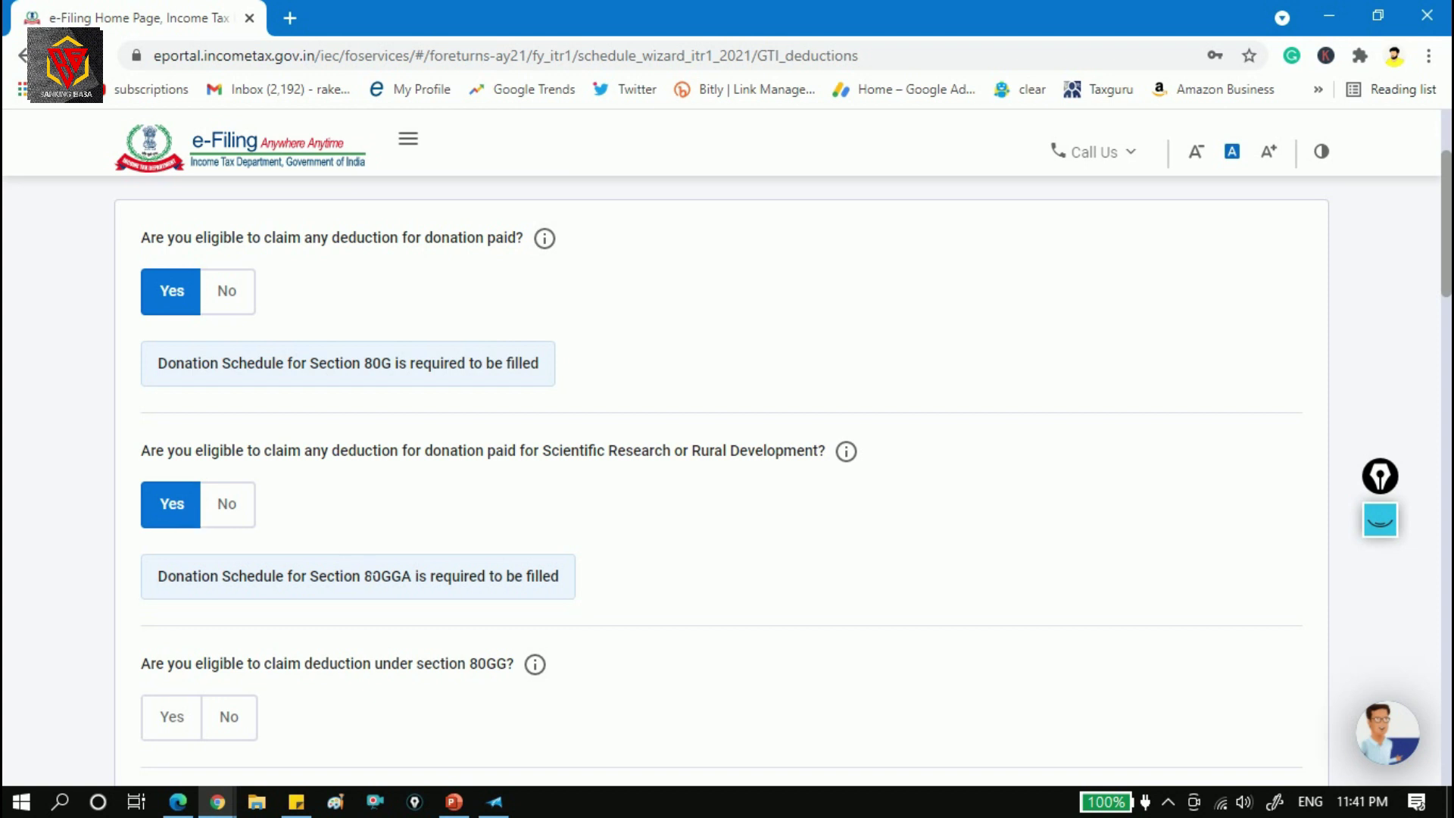
pyautogui.moveTo(361, 576); pyautogui.dragTo(412, 577)
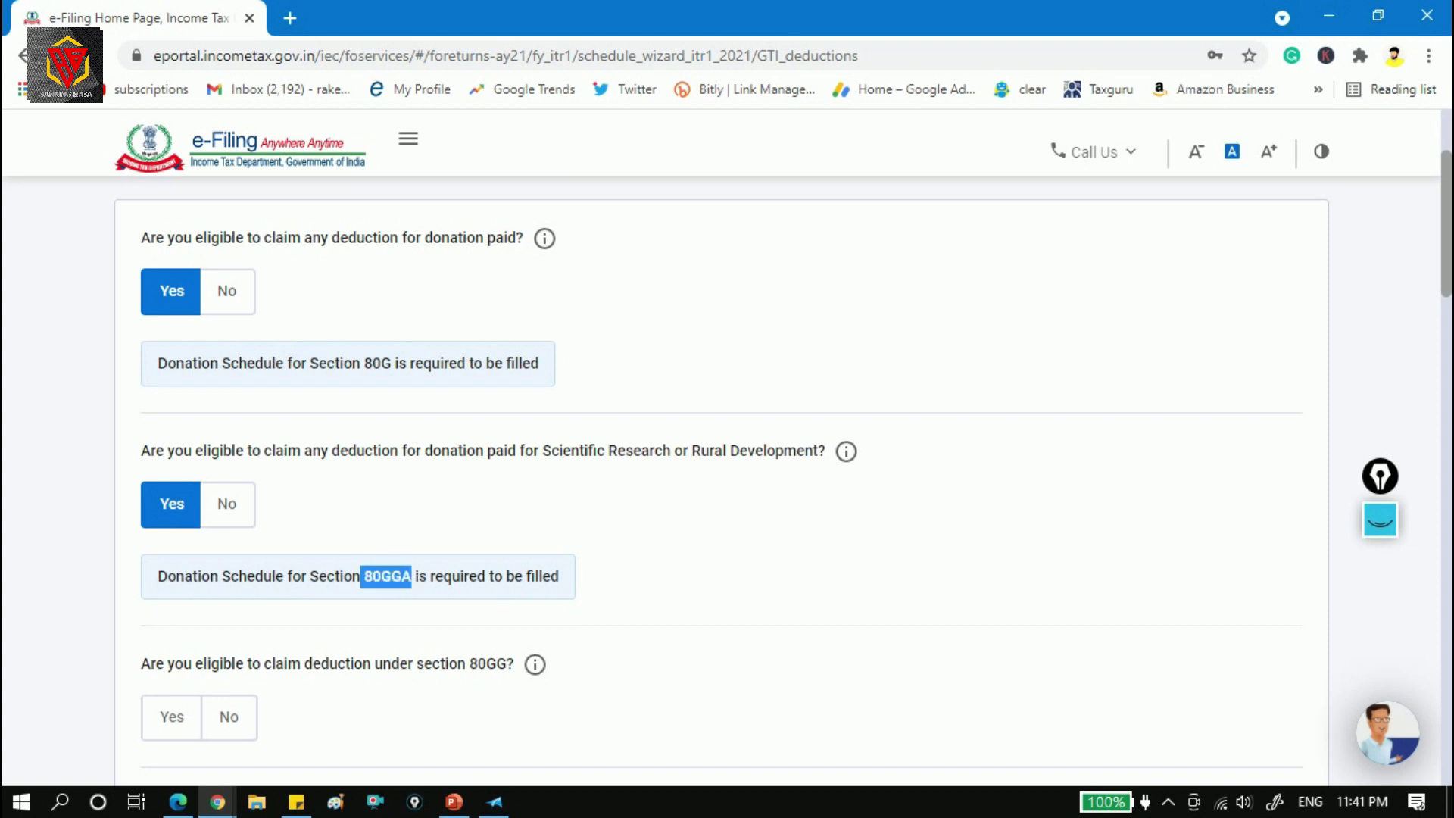
pyautogui.scroll(-5, 253, 506)
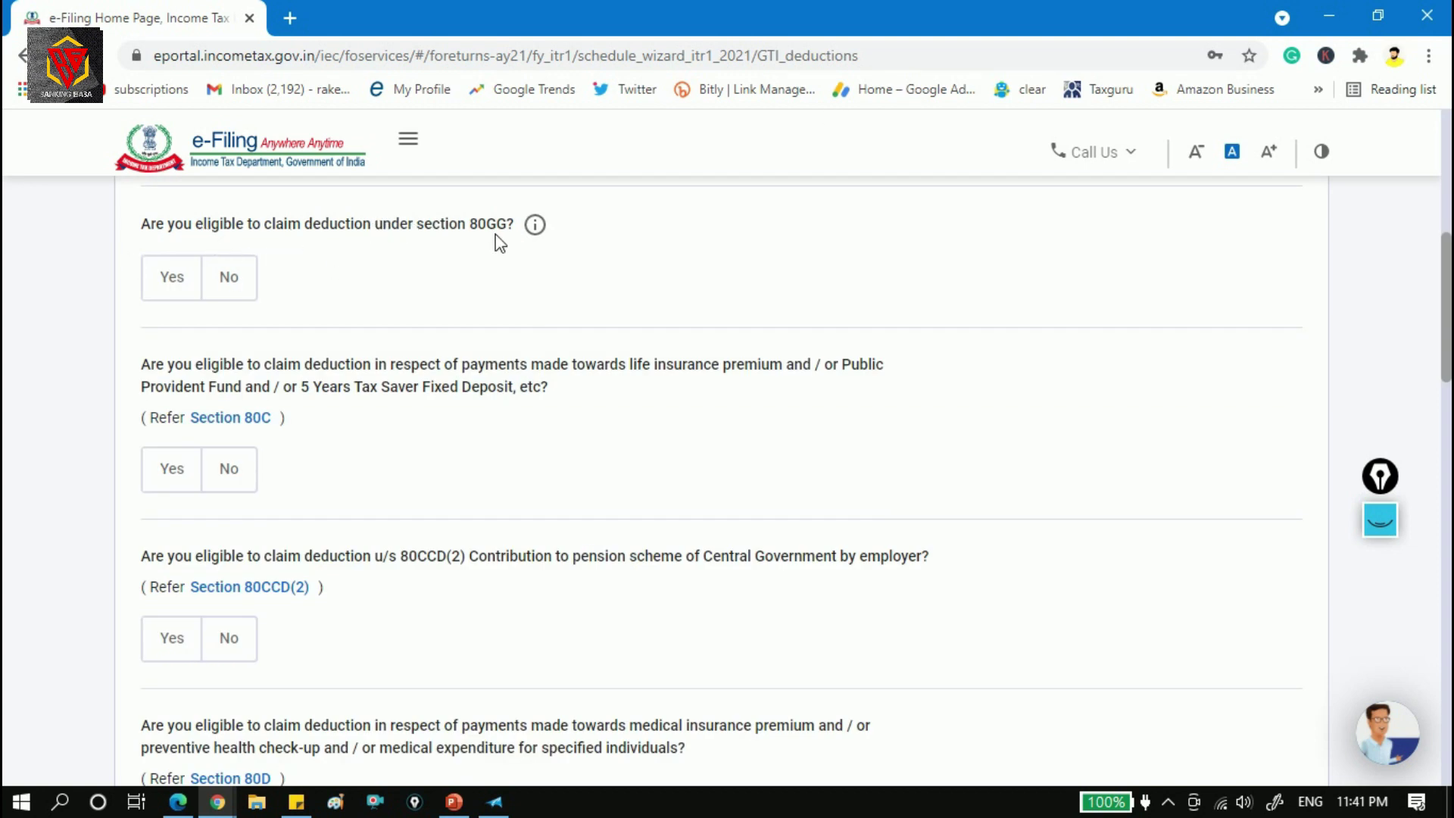
# Answer No to the section 80GG question so no 80GG claim amount is needed.
pyautogui.click(163, 282)
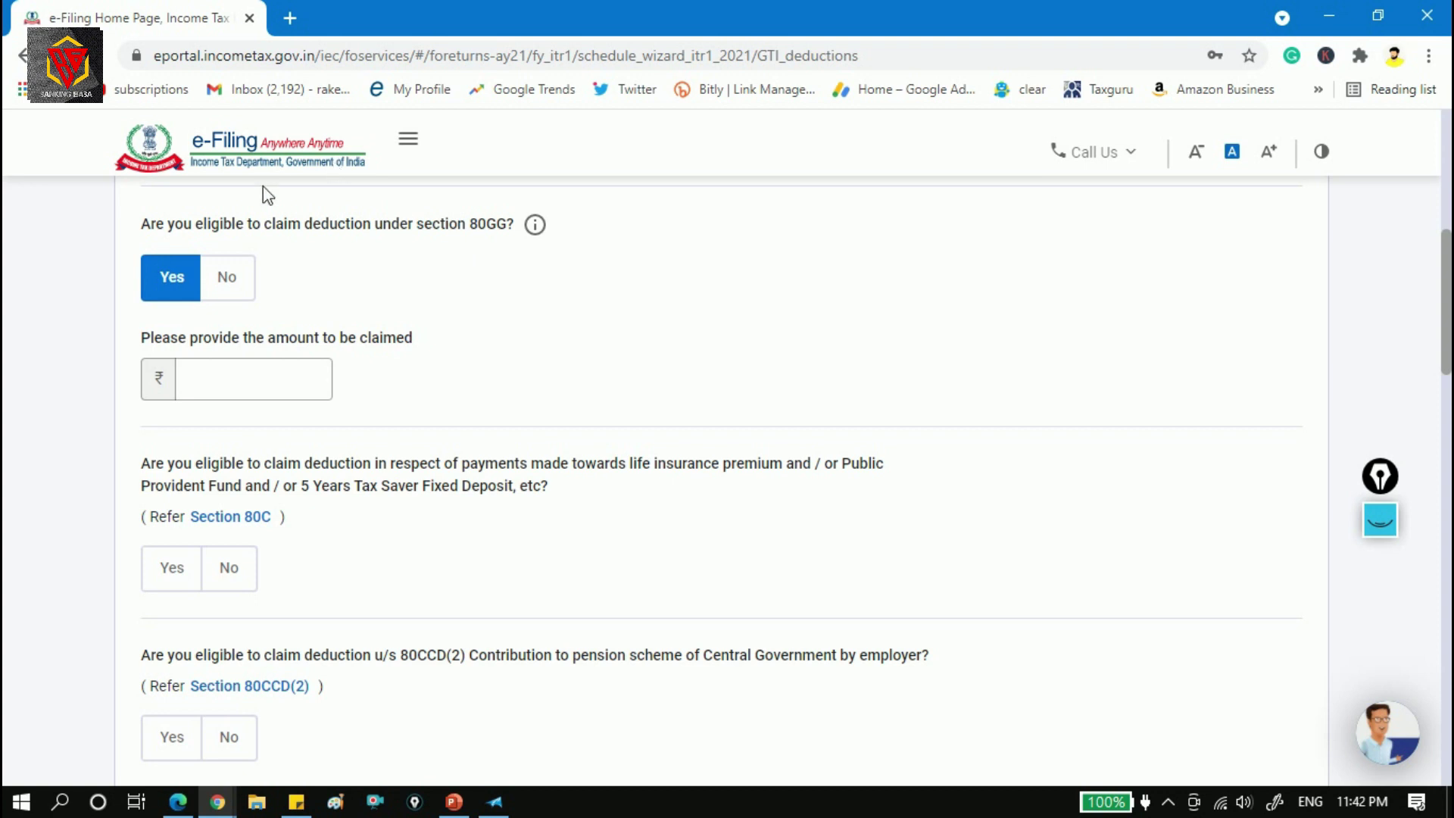
pyautogui.click(227, 375)
pyautogui.moveTo(1446, 303); pyautogui.dragTo(1446, 249)
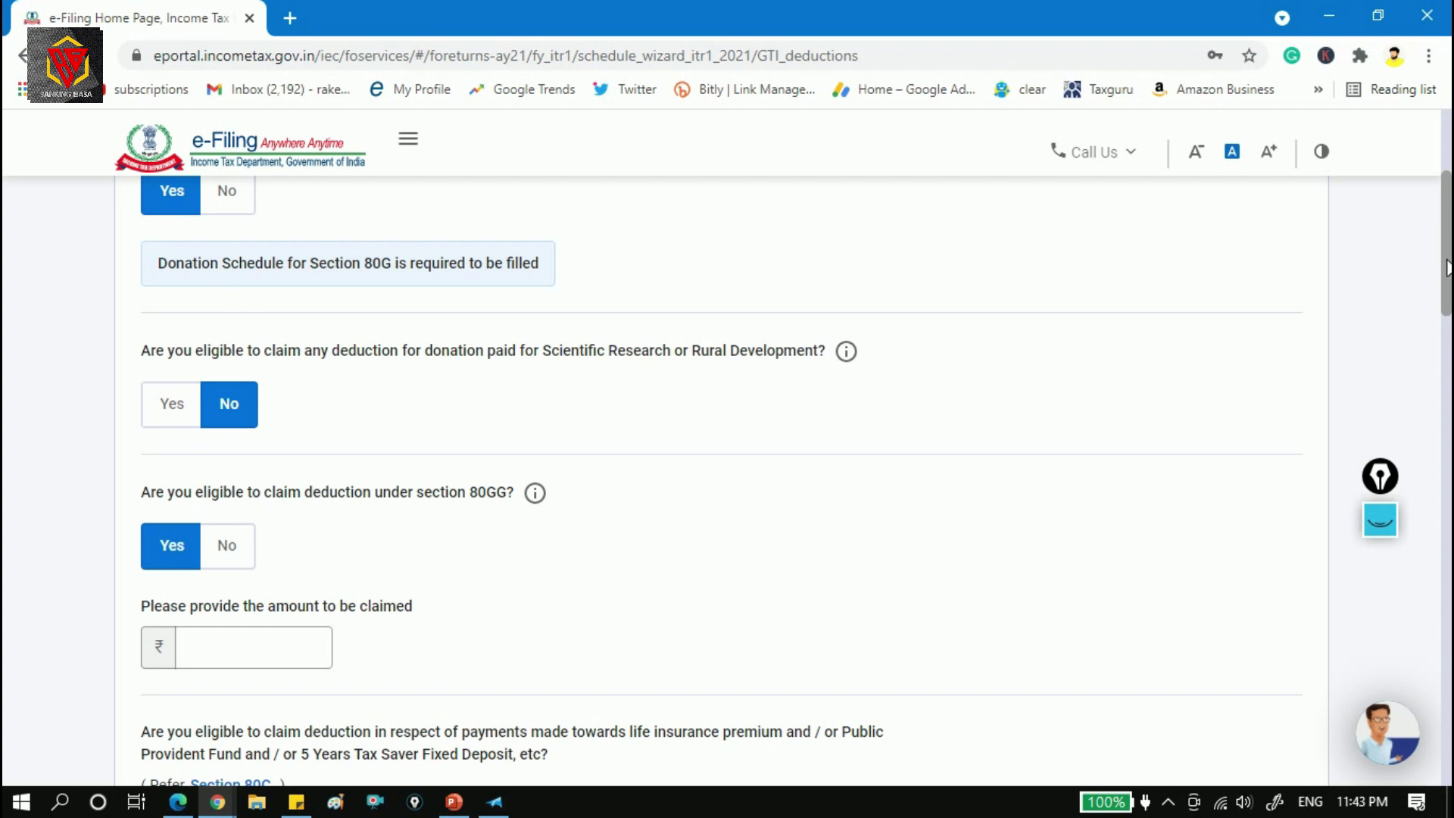
pyautogui.scroll(-3, 1446, 267)
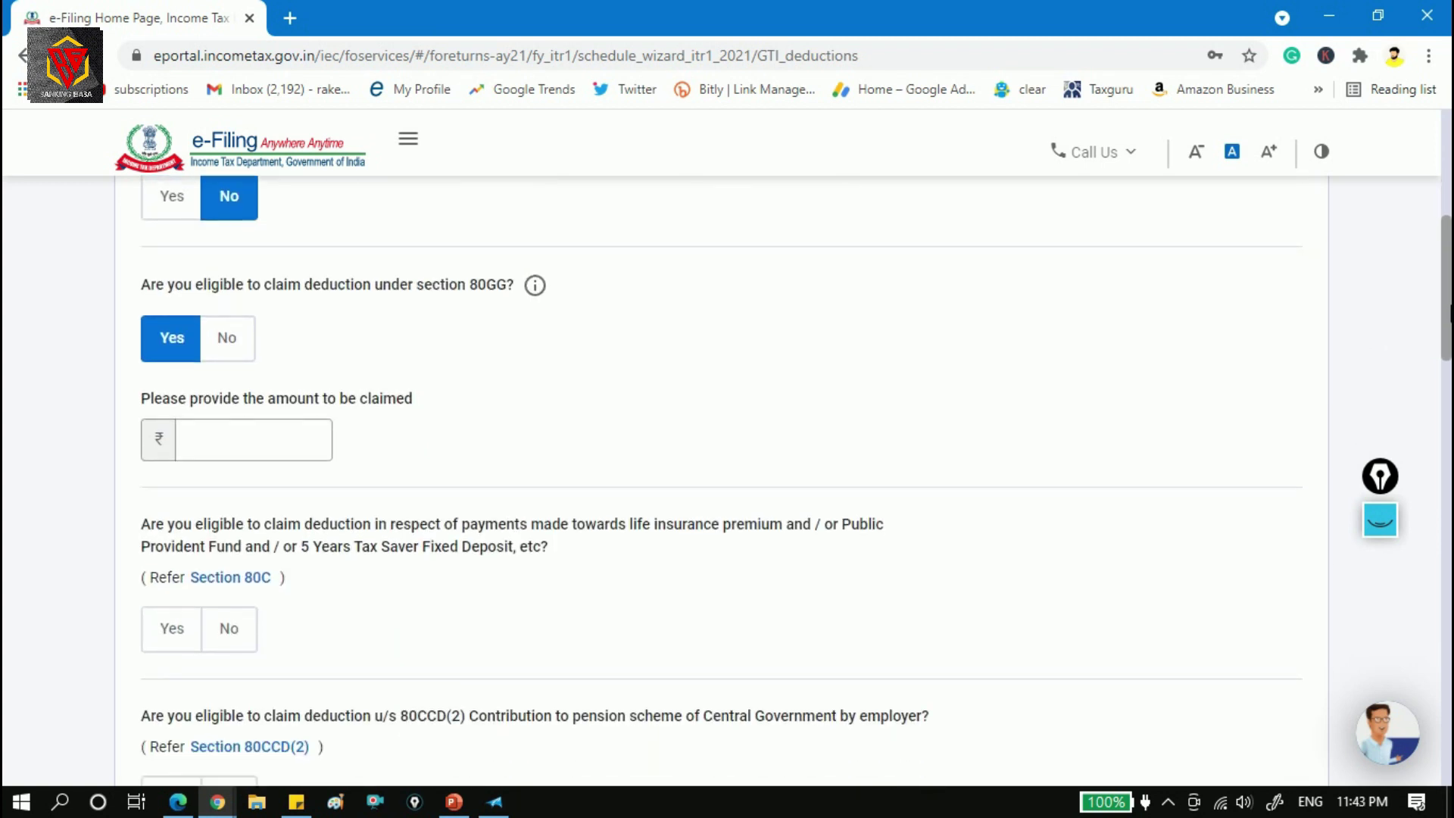
pyautogui.click(219, 440)
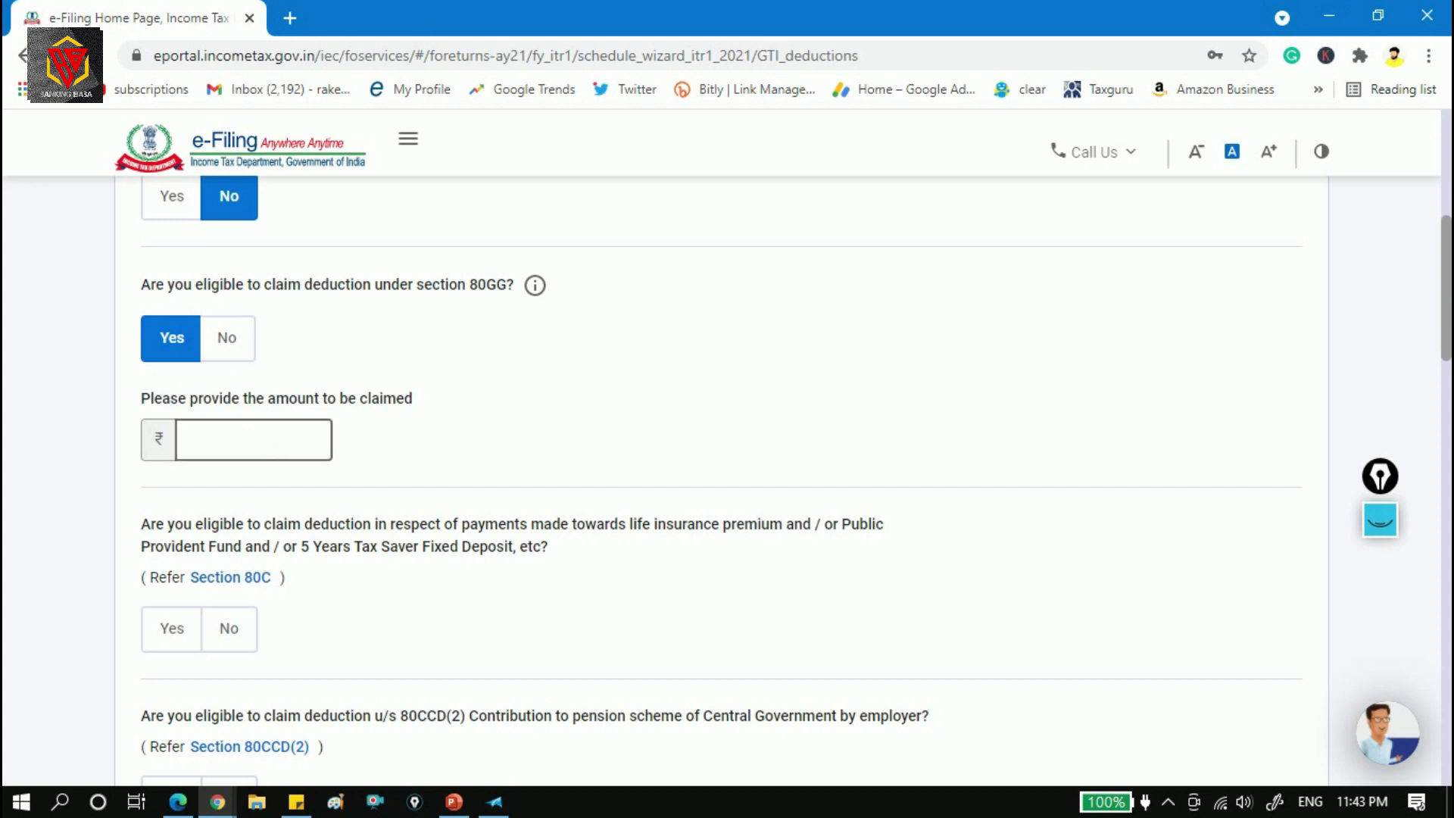
pyautogui.click(241, 352)
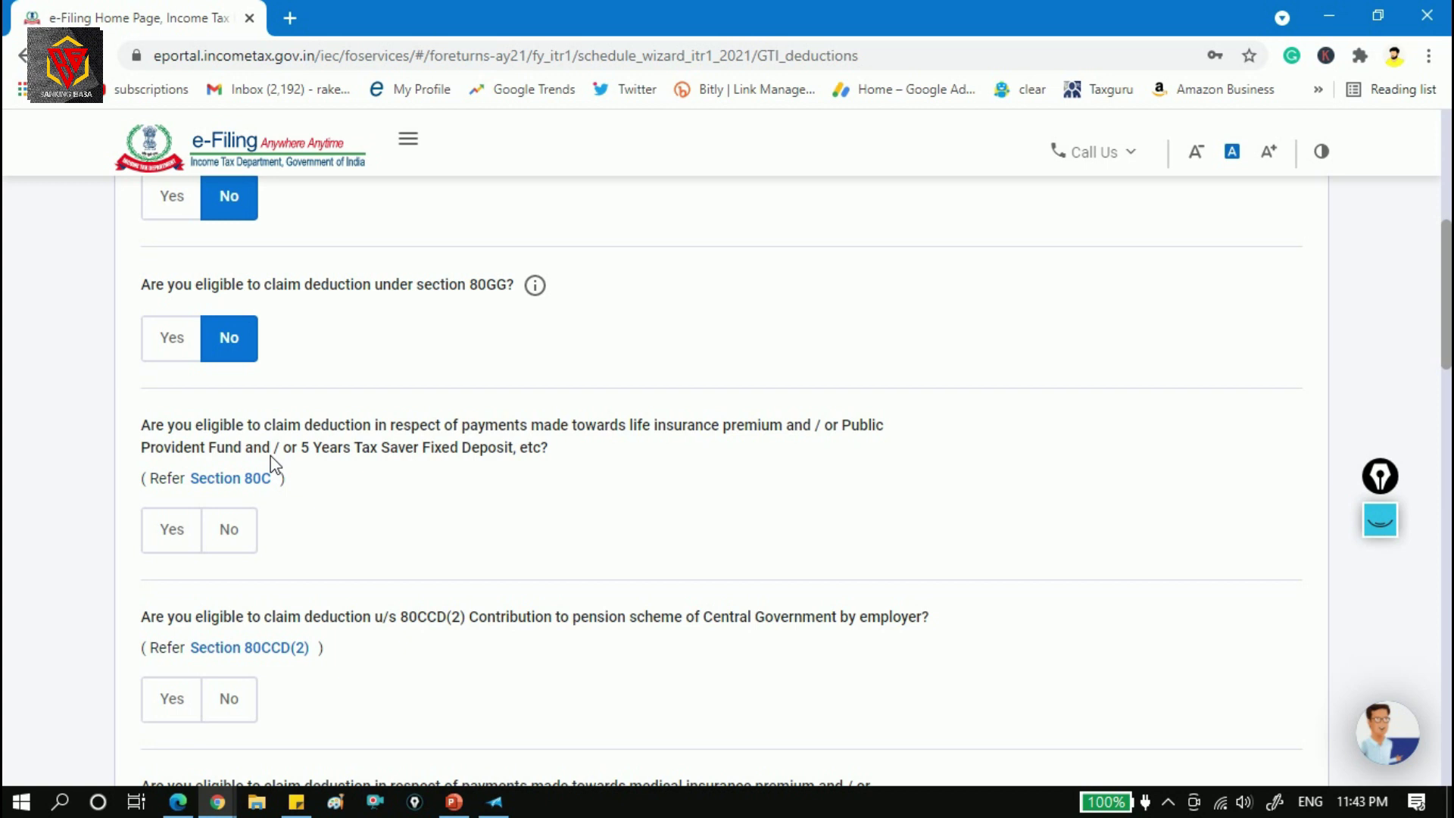
# Set the section 80C deduction question to No after briefly selecting Yes.
pyautogui.click(194, 531)
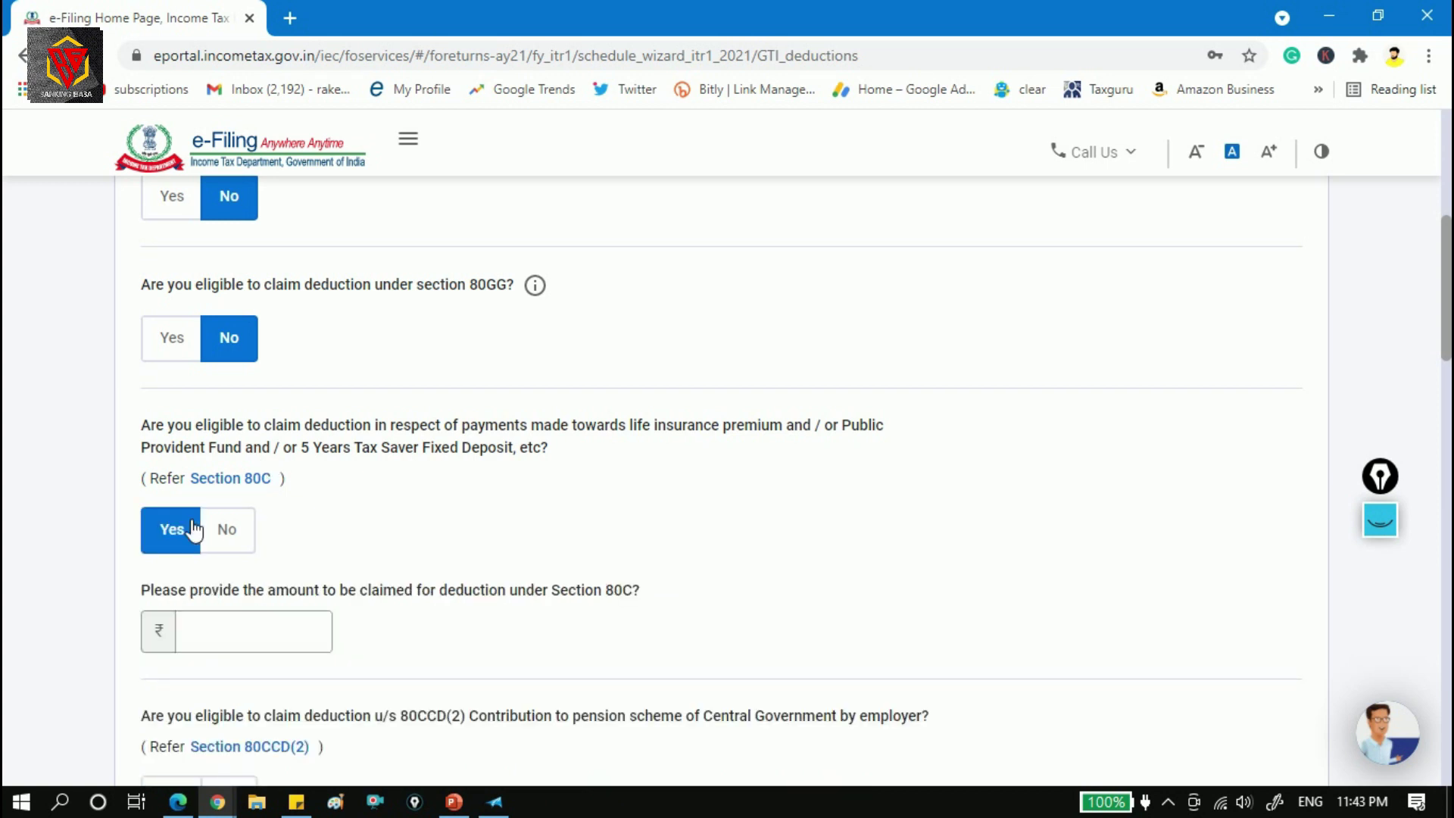
pyautogui.click(262, 631)
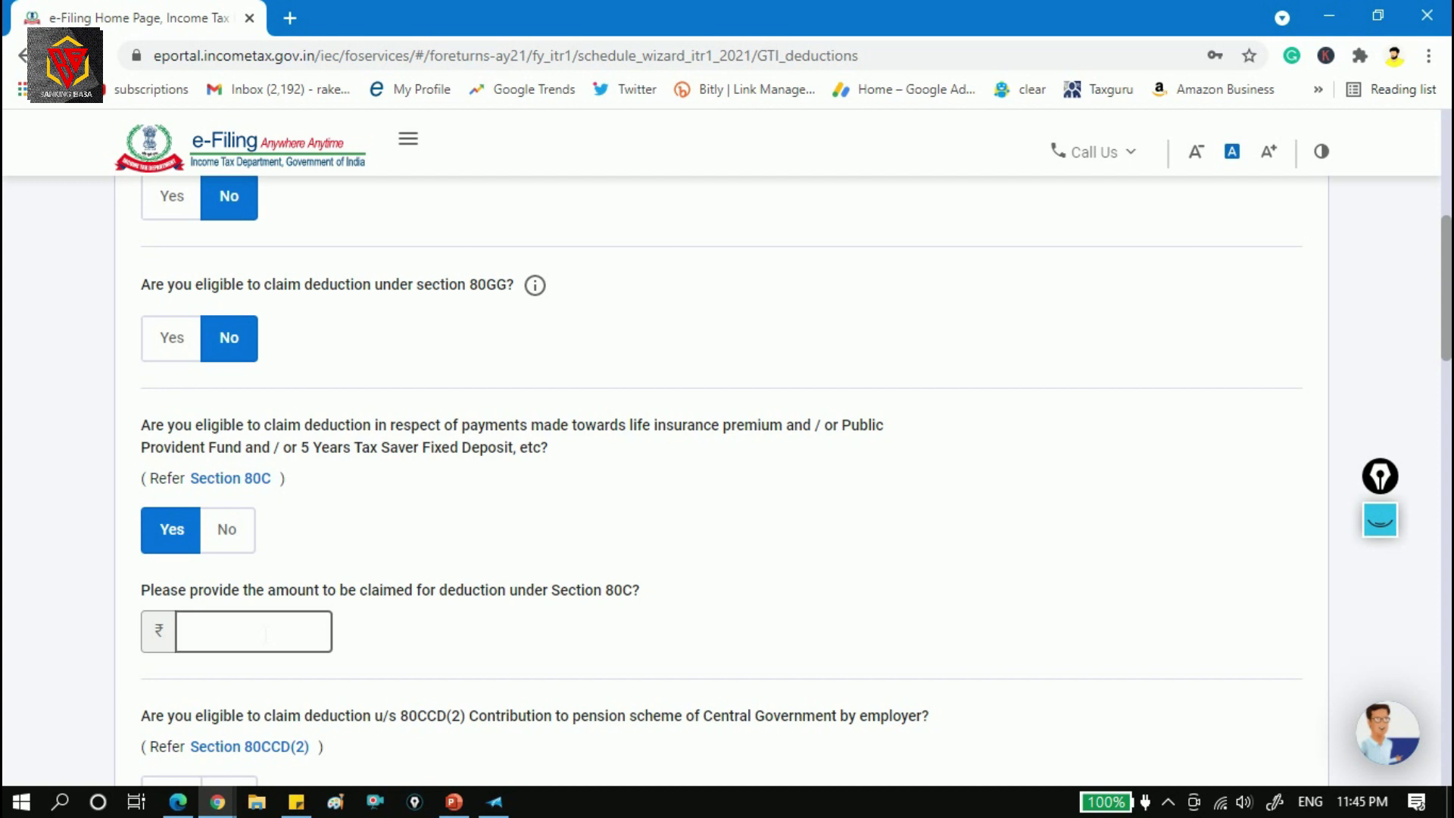
pyautogui.moveTo(301, 447); pyautogui.dragTo(418, 459)
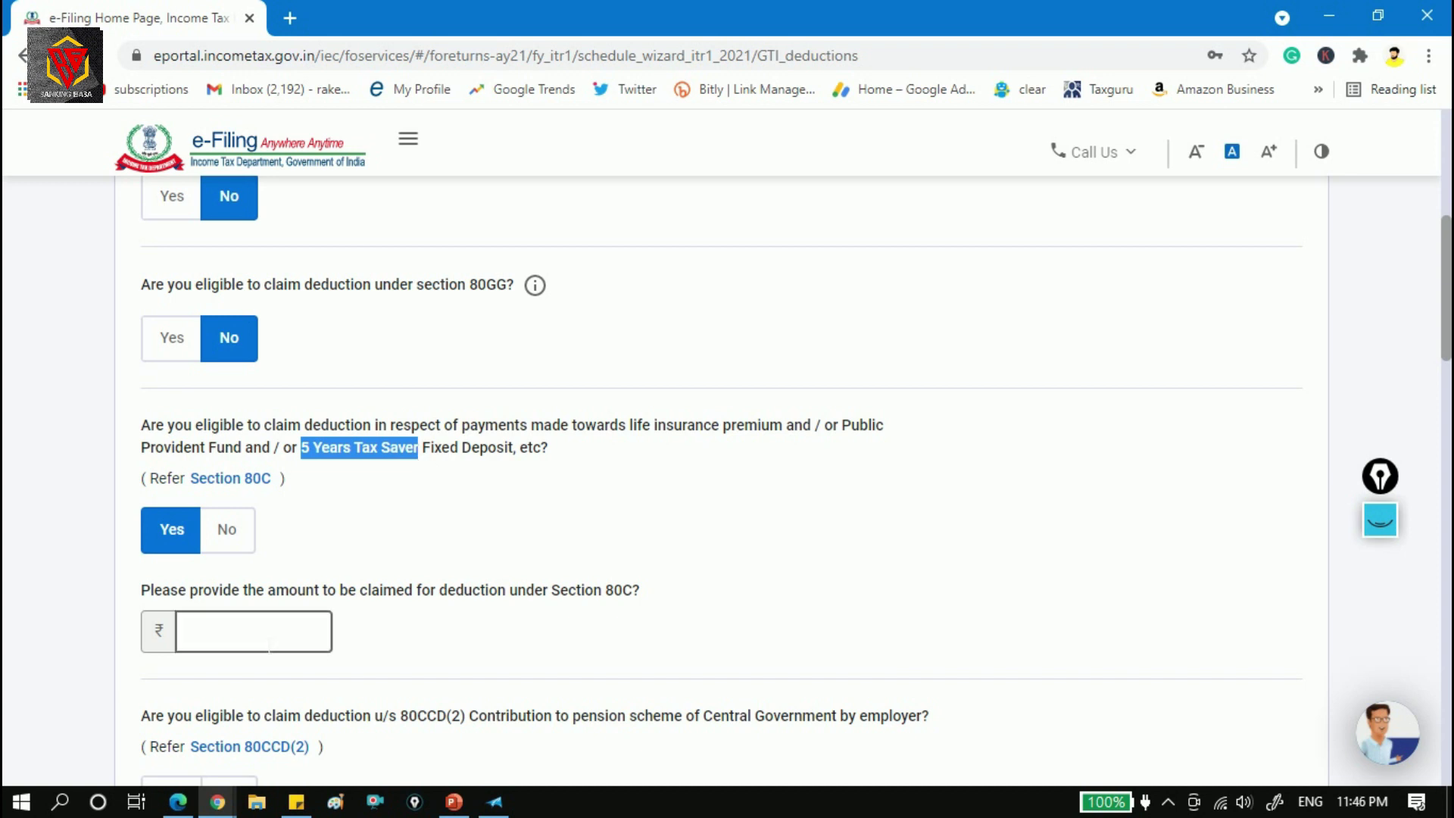
pyautogui.scroll(-3, 269, 646)
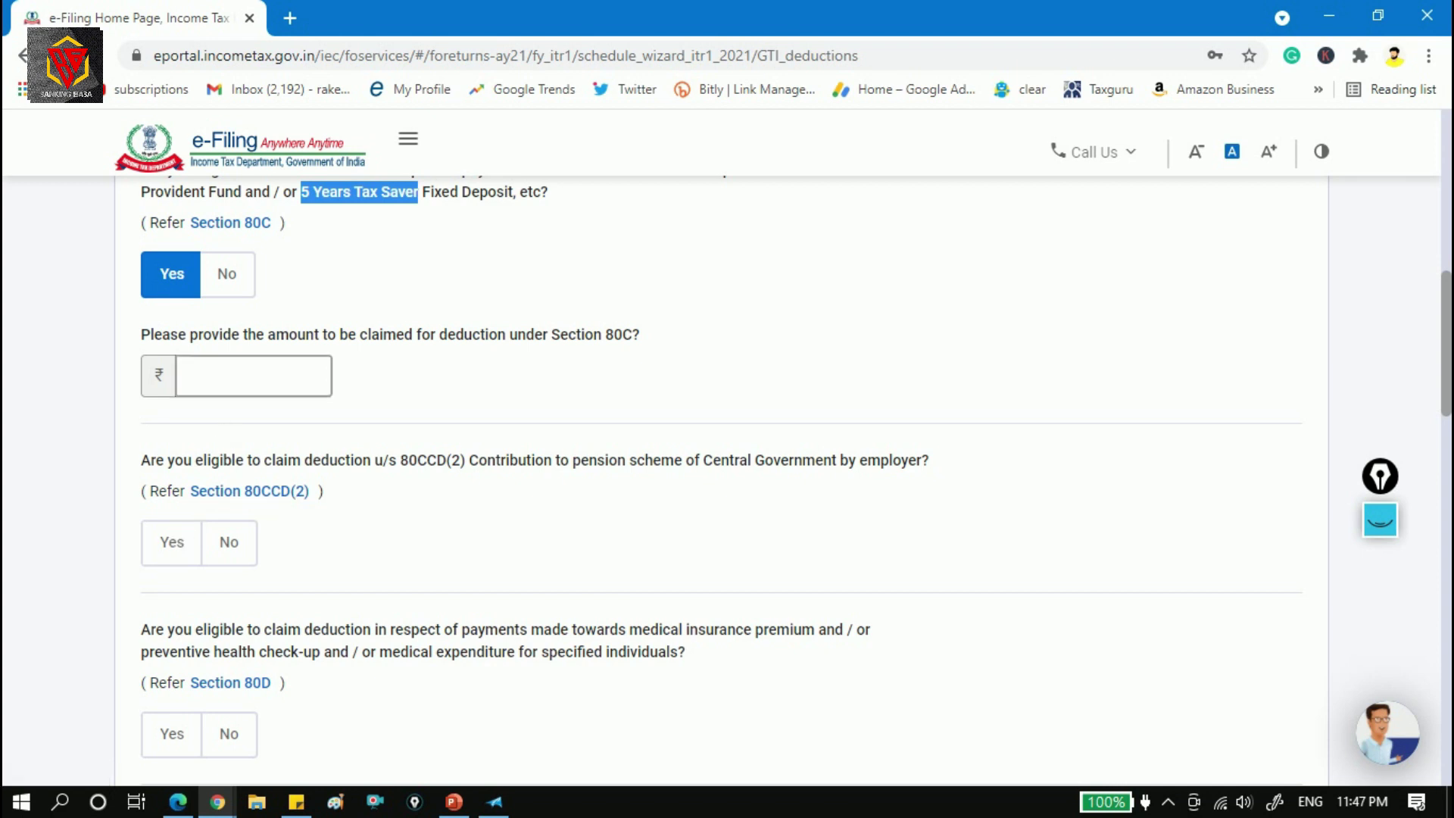
pyautogui.click(243, 286)
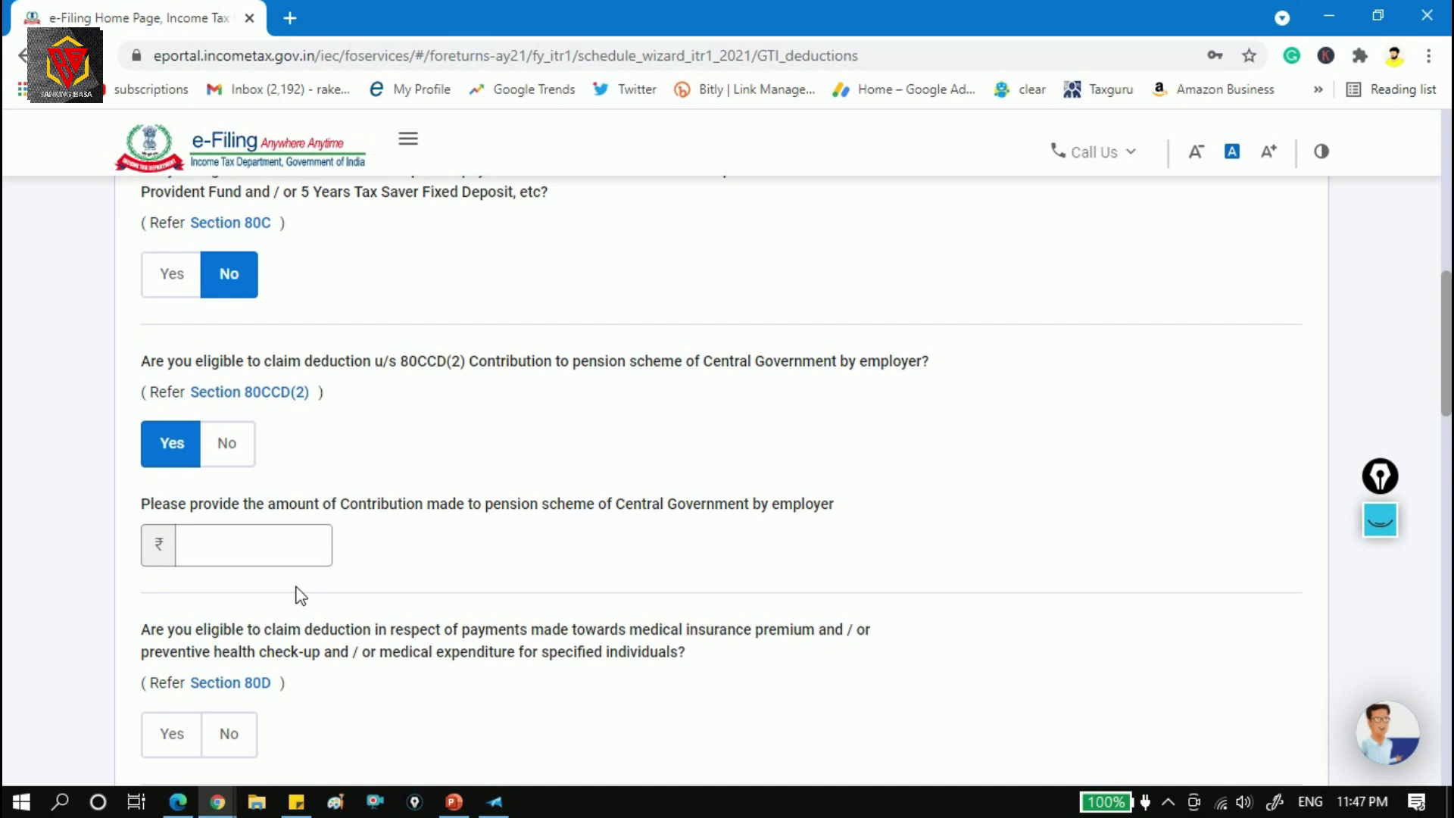
# Answer Yes to the 80E education-loan interest question and select its blank amount field.
pyautogui.click(292, 553)
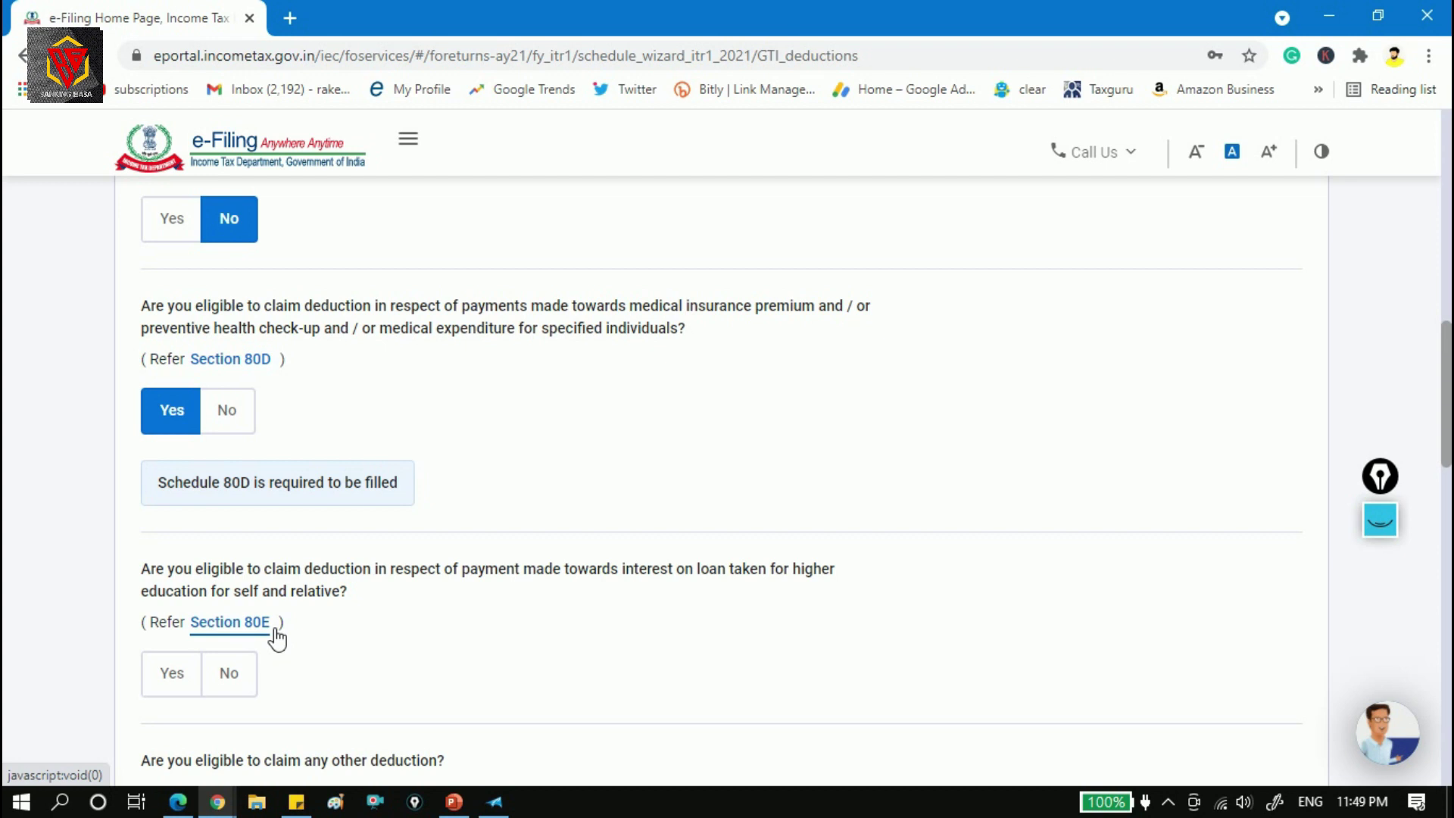
pyautogui.click(172, 674)
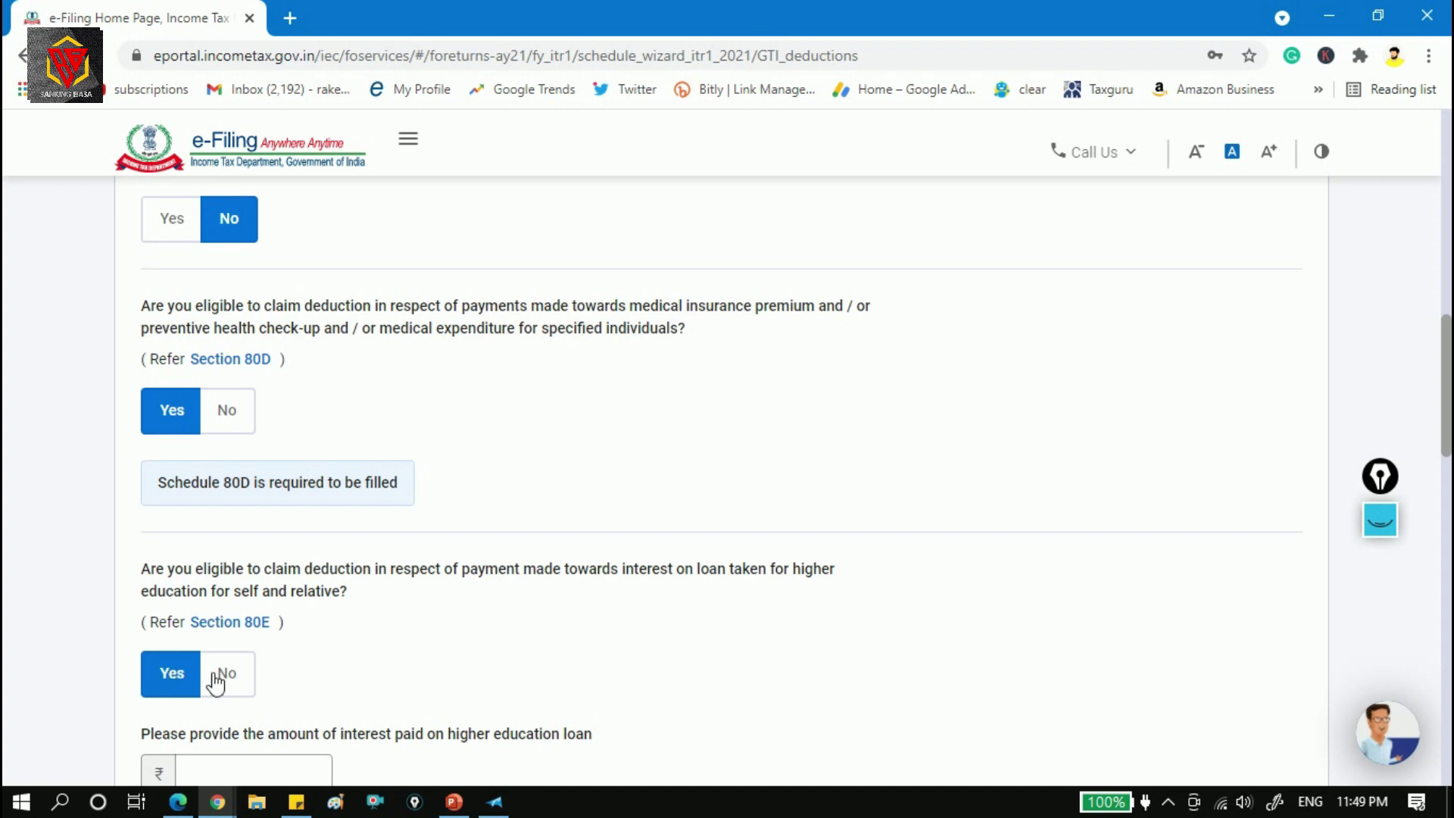
pyautogui.click(235, 771)
# Answer No to the Section 80E education-loan interest question so no interest amount is needed.
pyautogui.moveTo(1442, 373); pyautogui.dragTo(1448, 459)
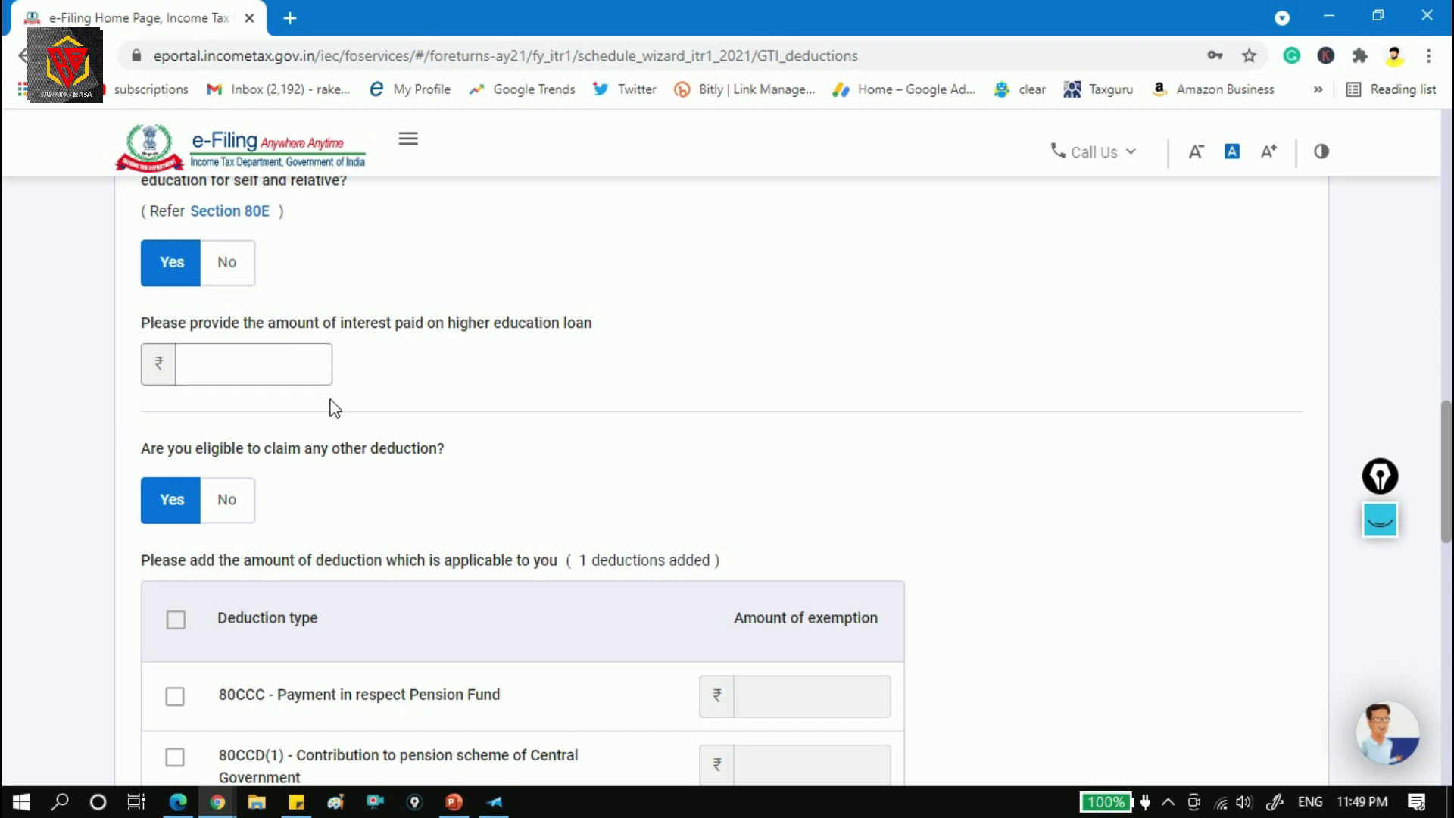
pyautogui.click(317, 364)
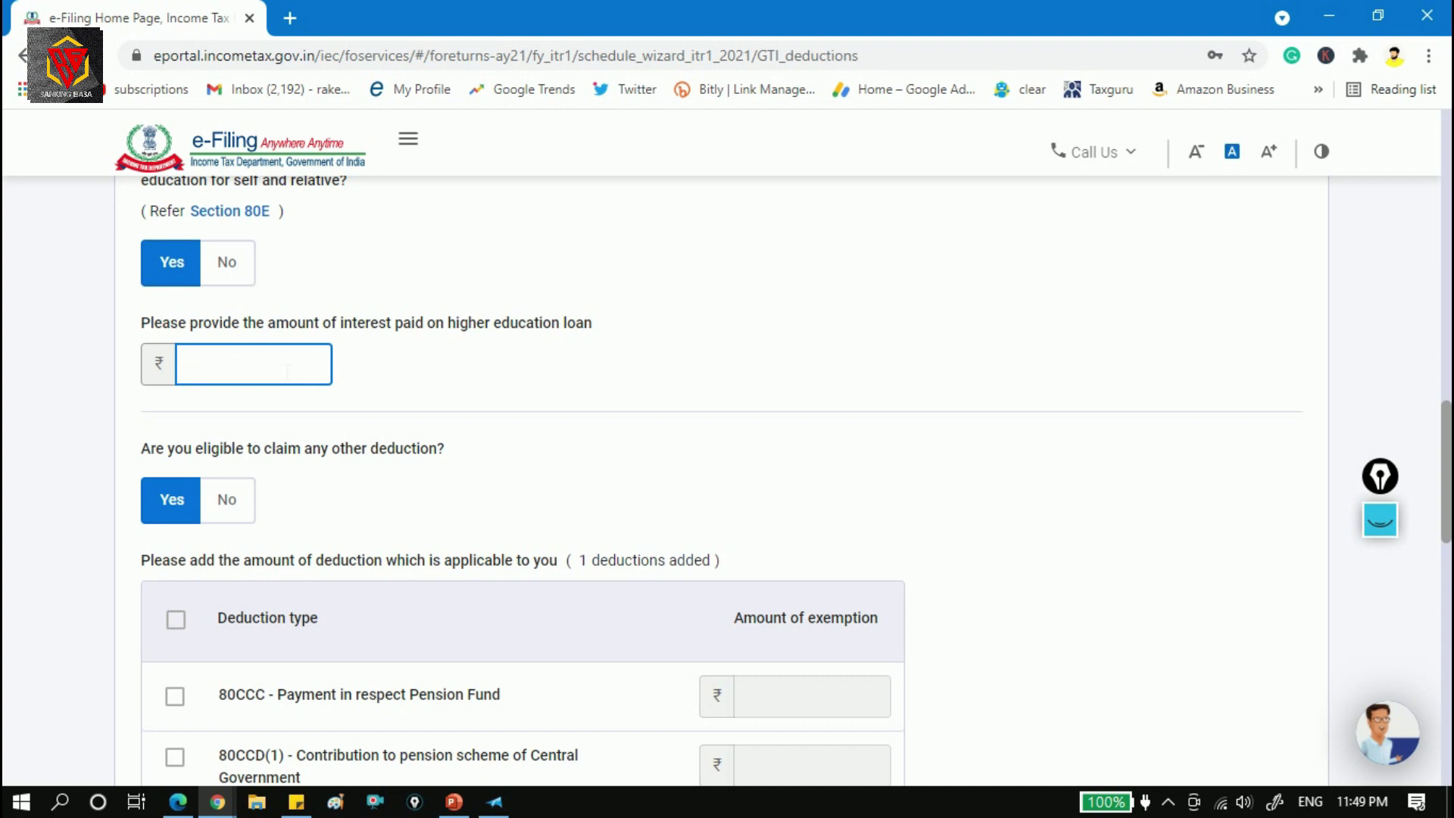
pyautogui.click(237, 277)
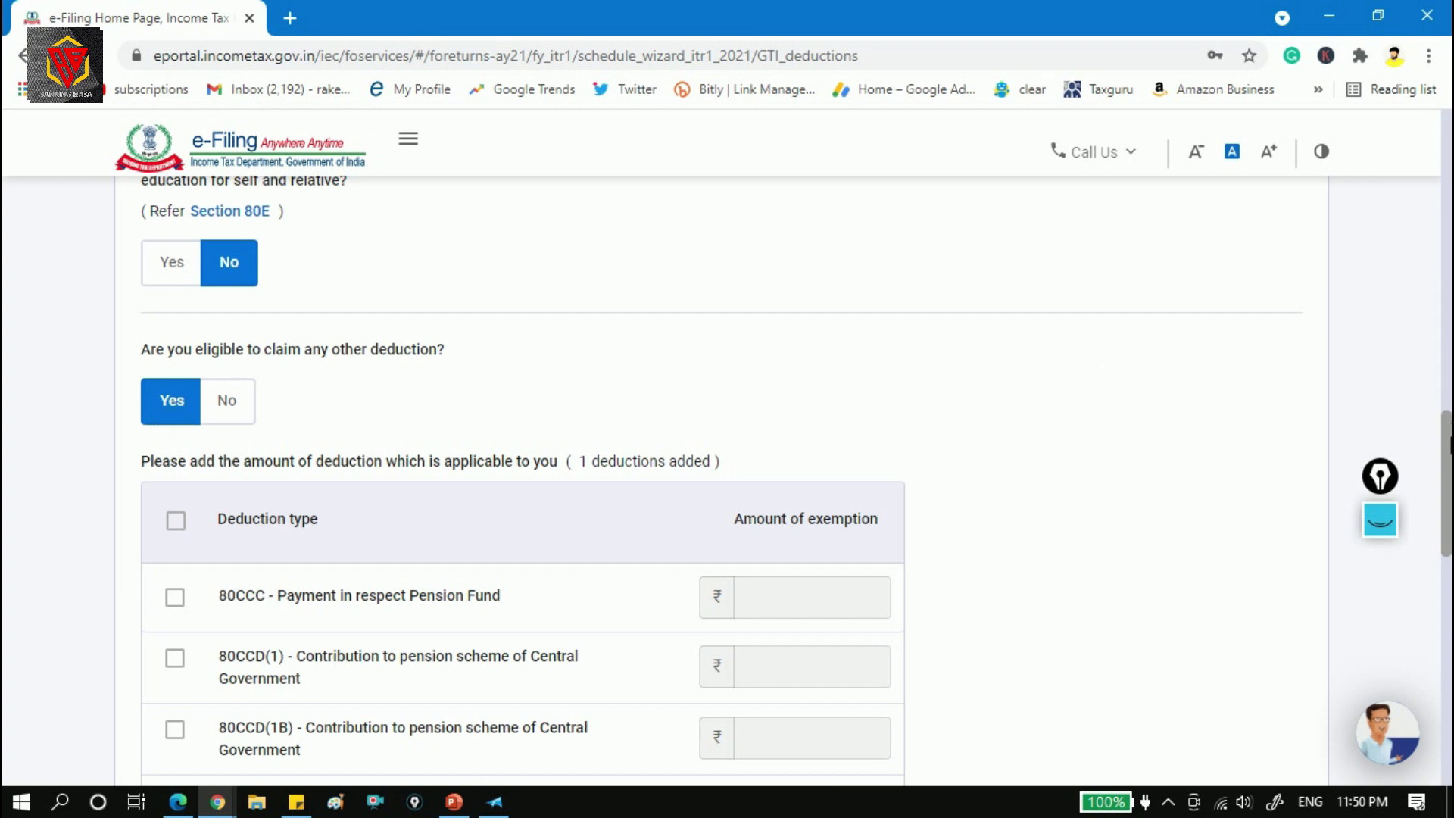
# Tick 80DD maintenance of a dependent with disability in the deductions table, leaving its amount blank.
pyautogui.moveTo(1450, 451); pyautogui.dragTo(1450, 507)
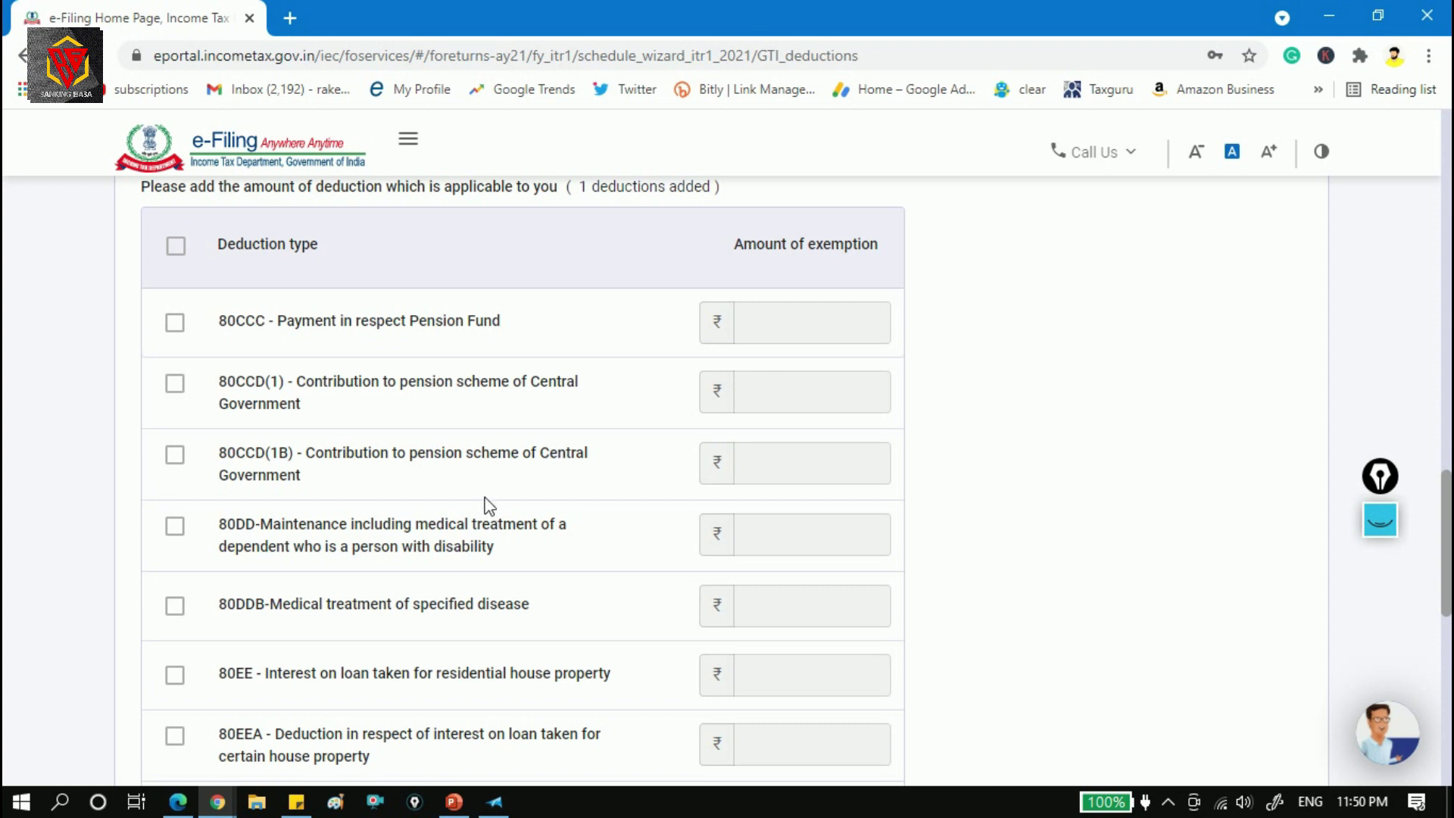
pyautogui.click(177, 531)
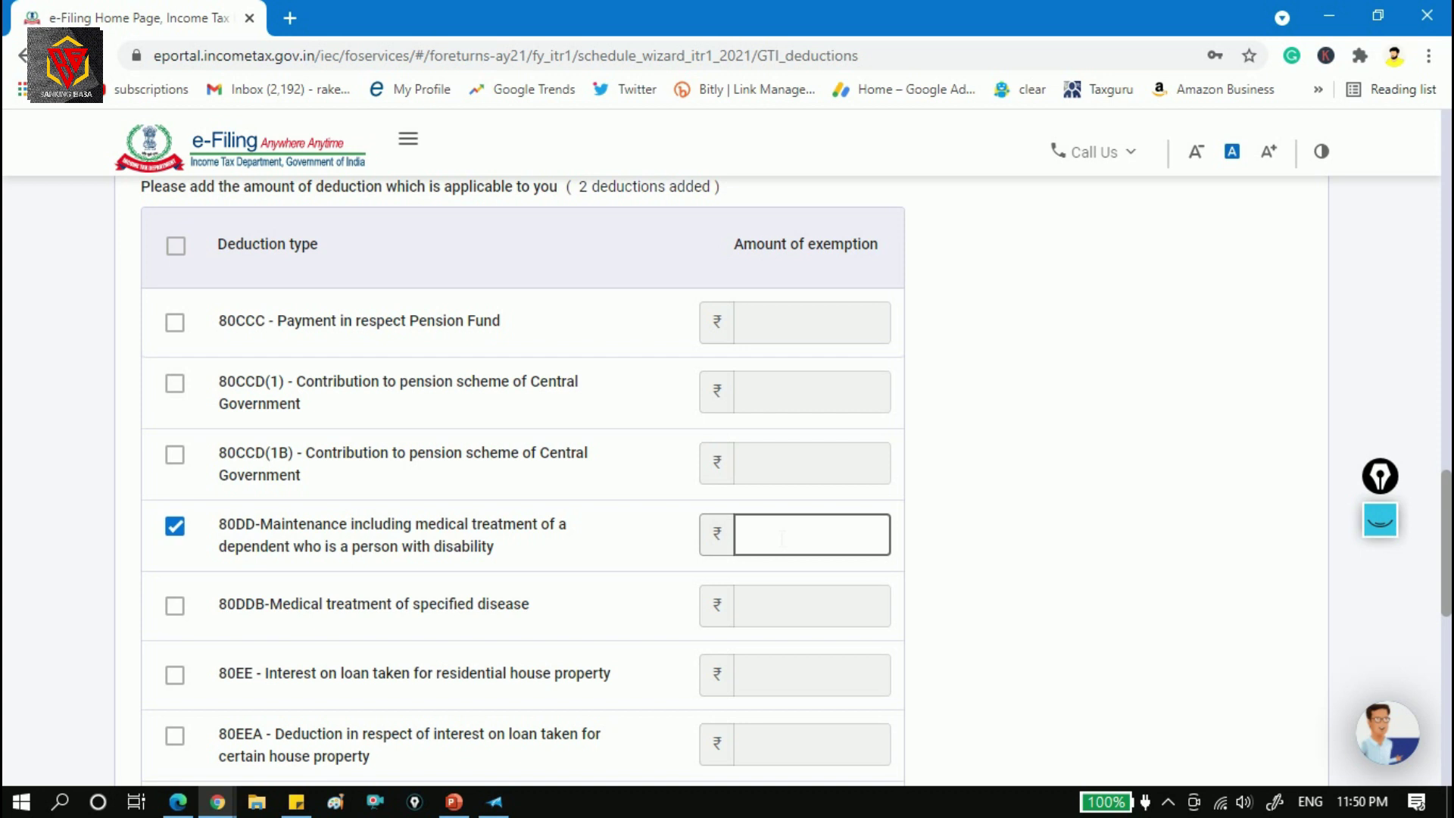
pyautogui.click(177, 526)
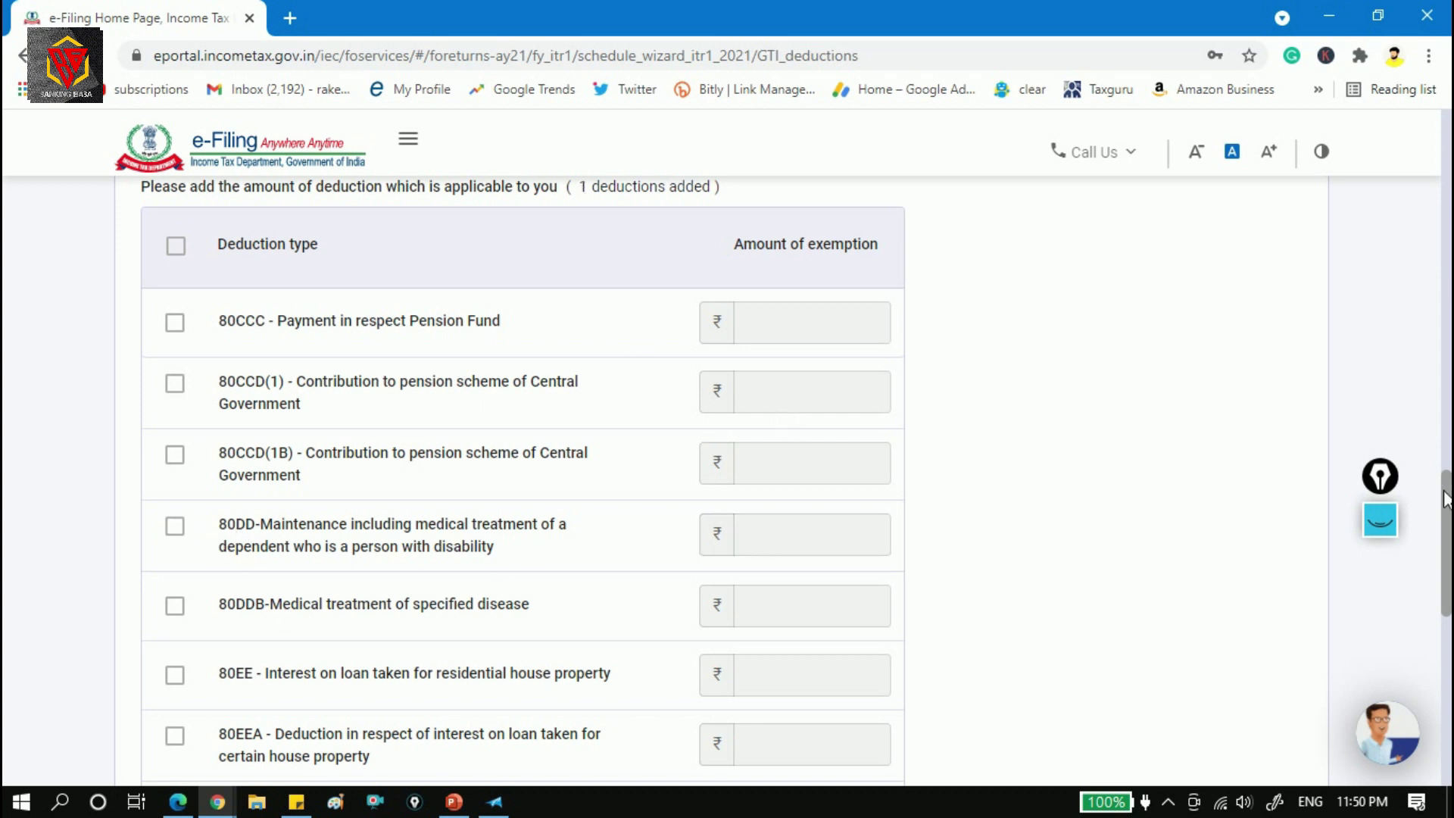
pyautogui.moveTo(1446, 500)
pyautogui.mouseDown()
pyautogui.moveTo(1447, 531)
pyautogui.moveTo(1446, 498)
pyautogui.mouseUp()
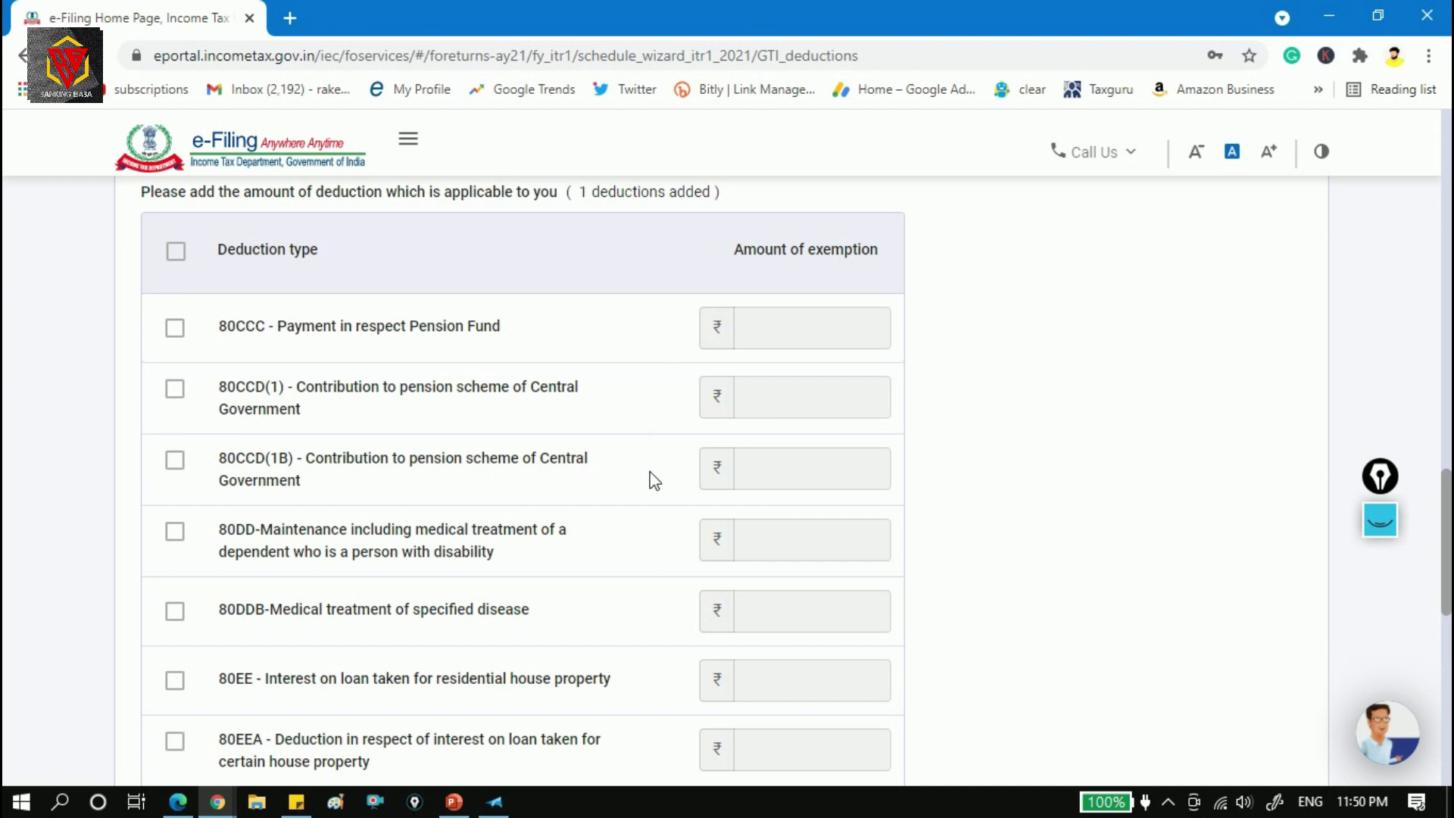
pyautogui.click(281, 531)
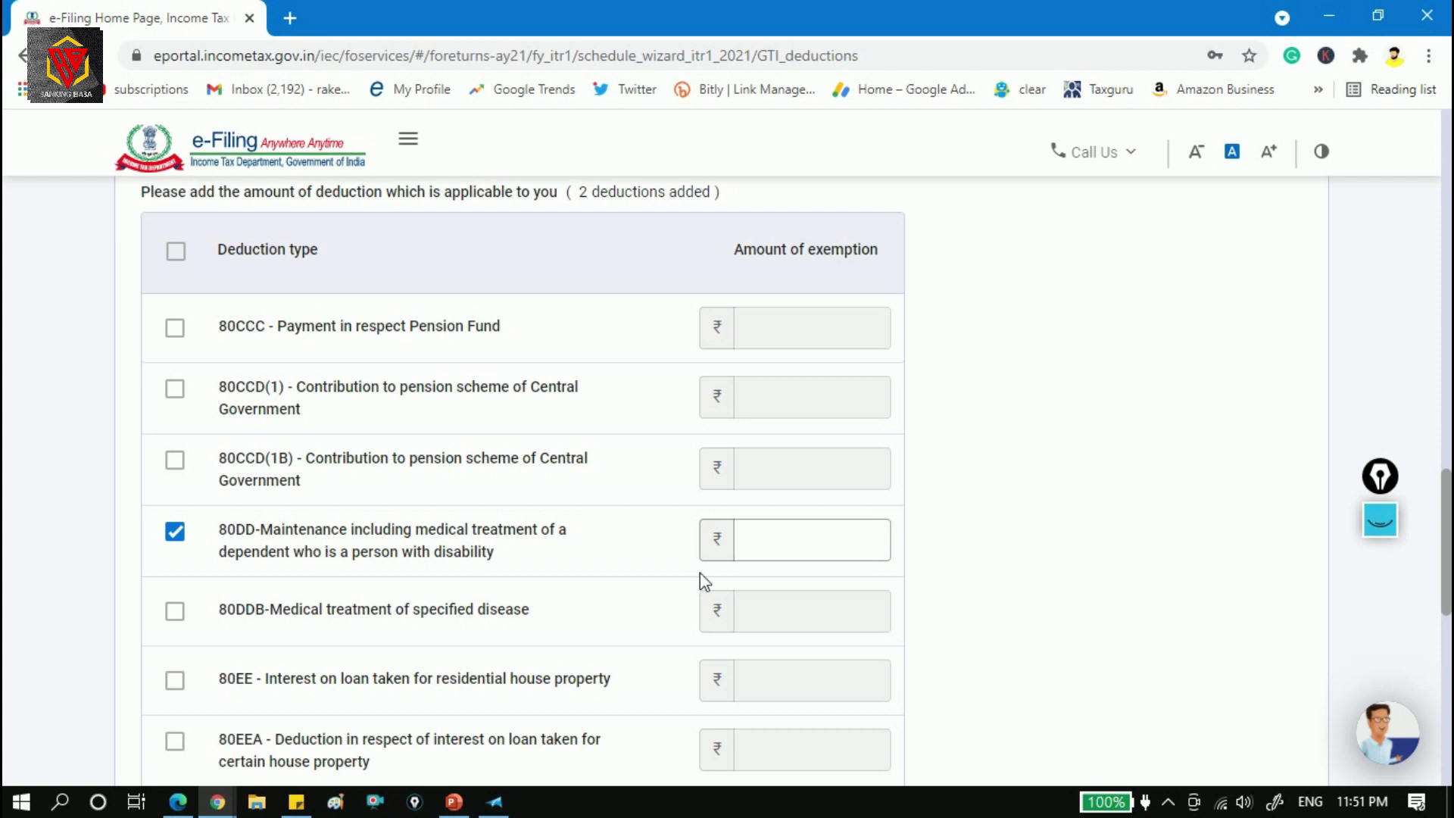
# Untick 80DD and toggle the 80DDB medical-treatment row, leaving 80TTB senior-citizen interest ticked.
pyautogui.click(175, 532)
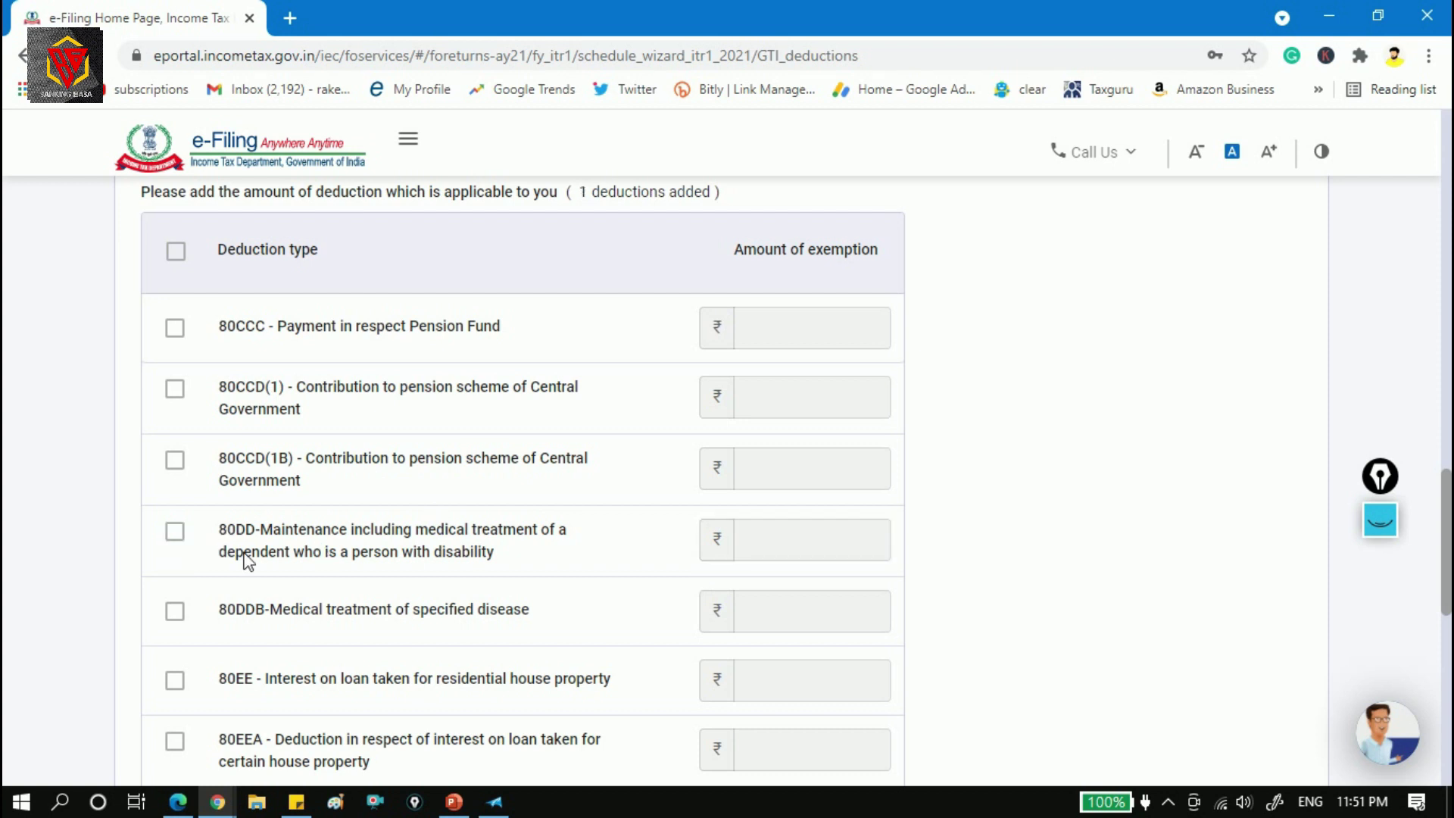
pyautogui.click(175, 613)
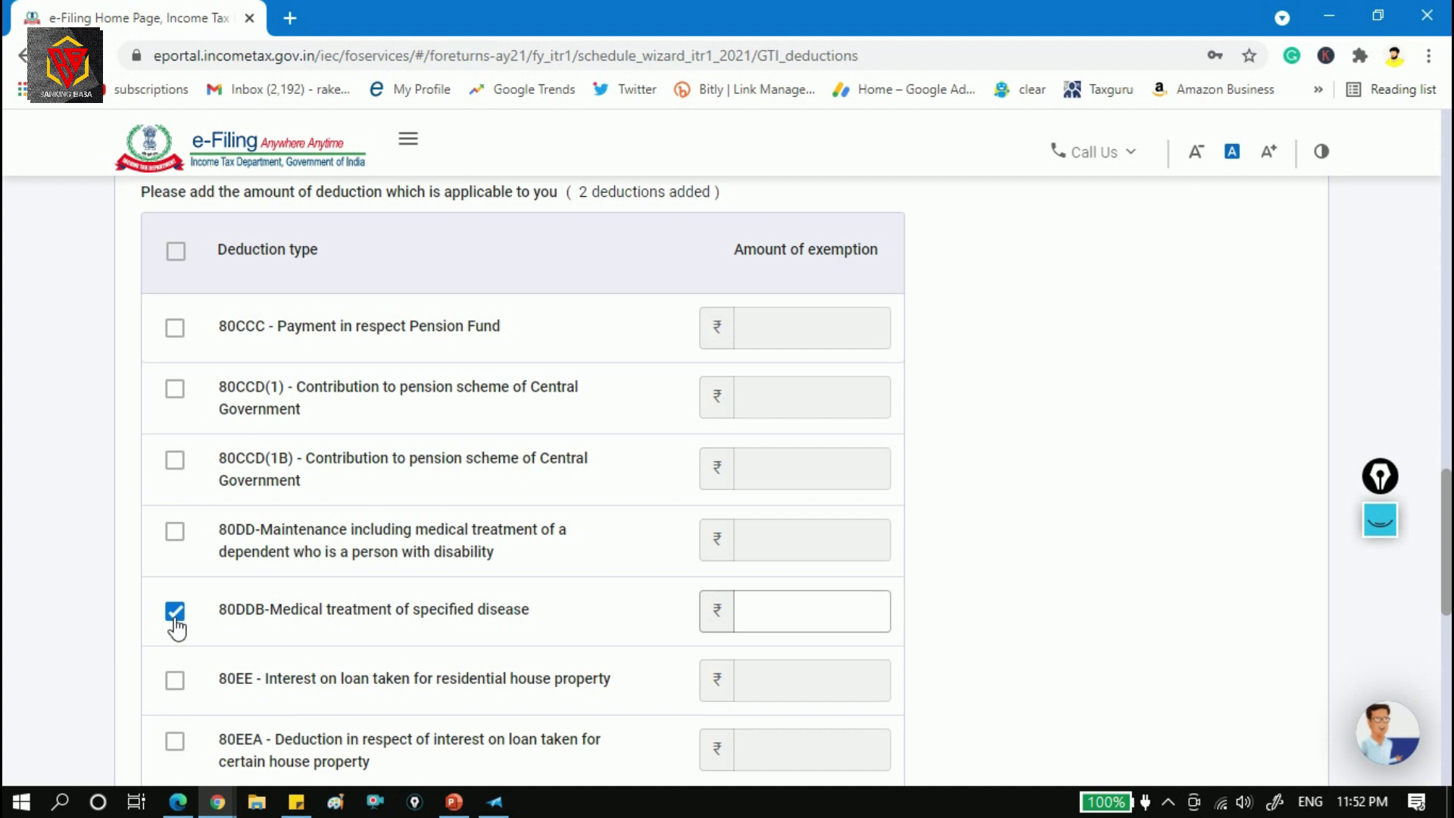
pyautogui.click(847, 607)
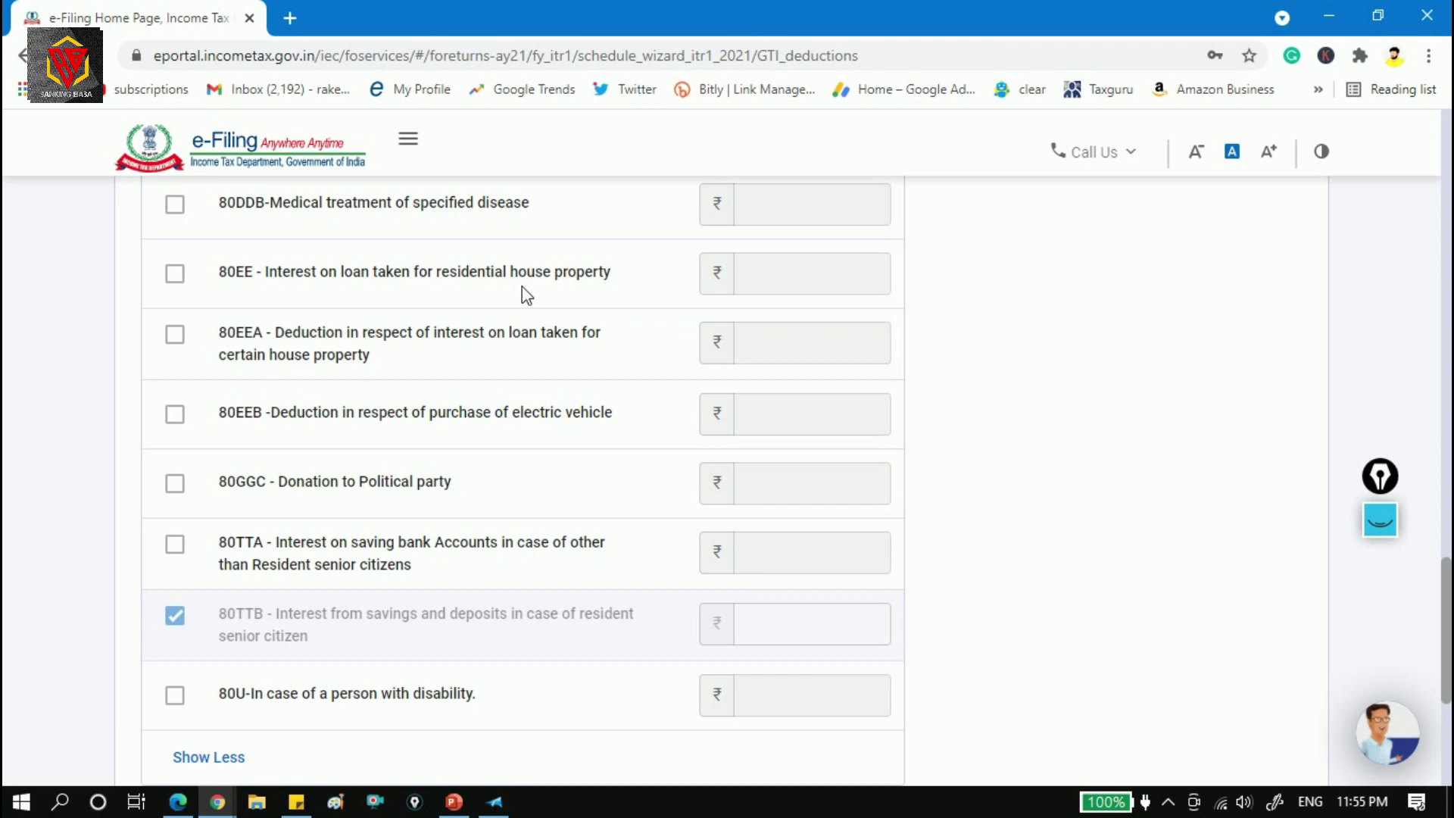
# Tick 80EE, then swap it for 80EEA, leaving the 80EEA amount blank.
pyautogui.click(182, 279)
pyautogui.click(860, 261)
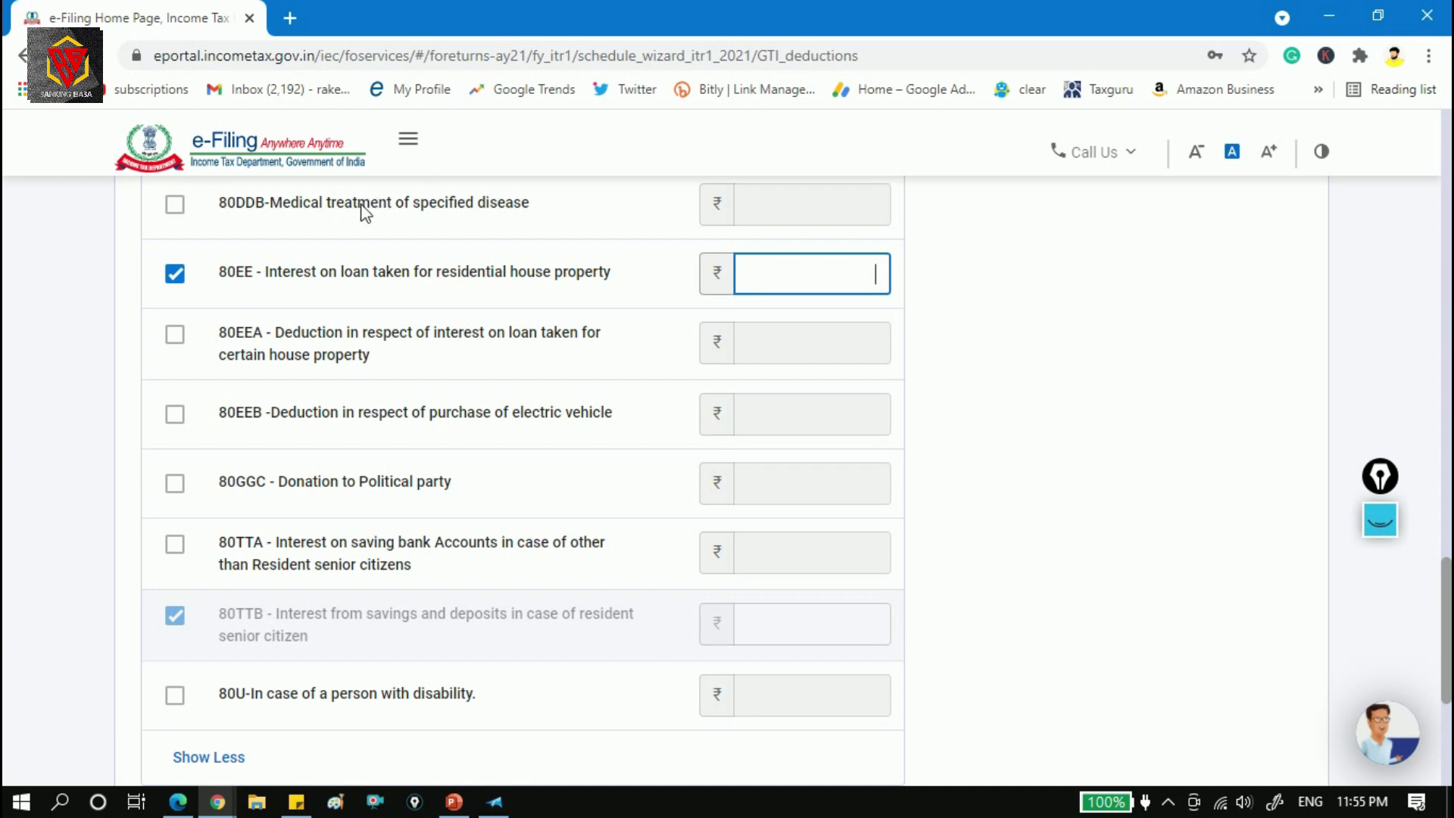
pyautogui.click(178, 281)
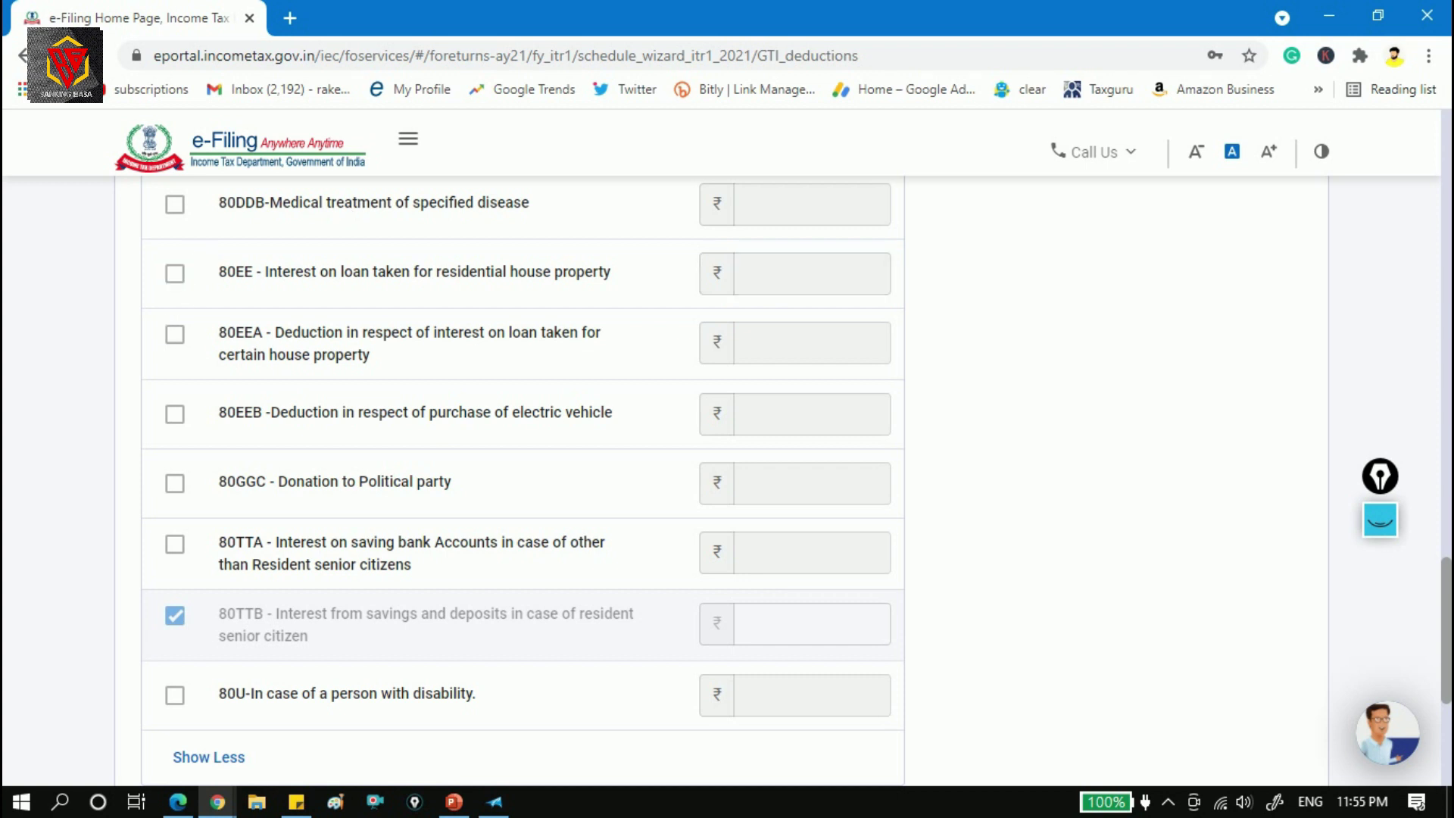
pyautogui.click(187, 345)
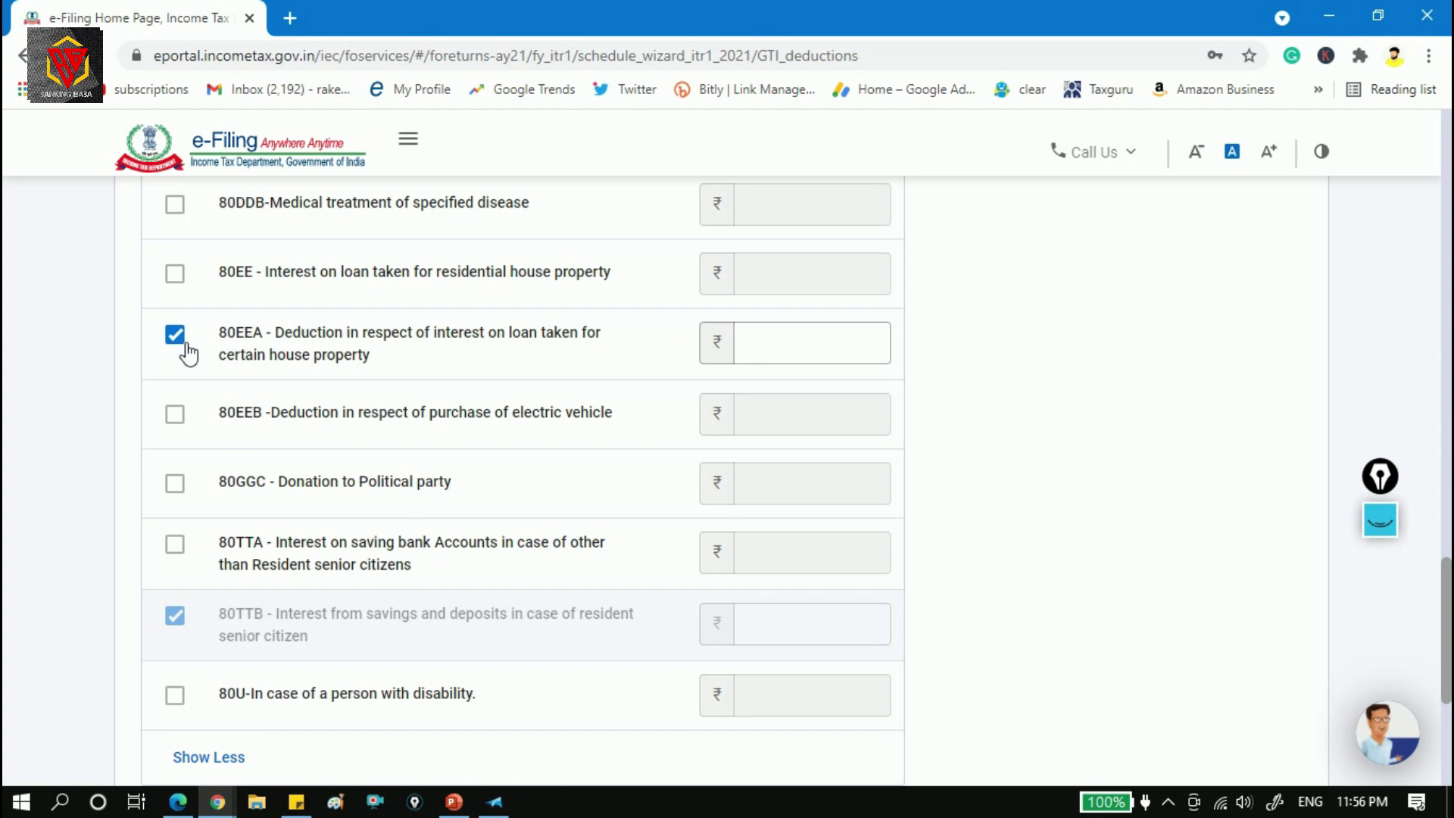
# Untick 80EEA without entering an amount, leaving only 80TTB claimed.
pyautogui.click(766, 345)
pyautogui.click(176, 336)
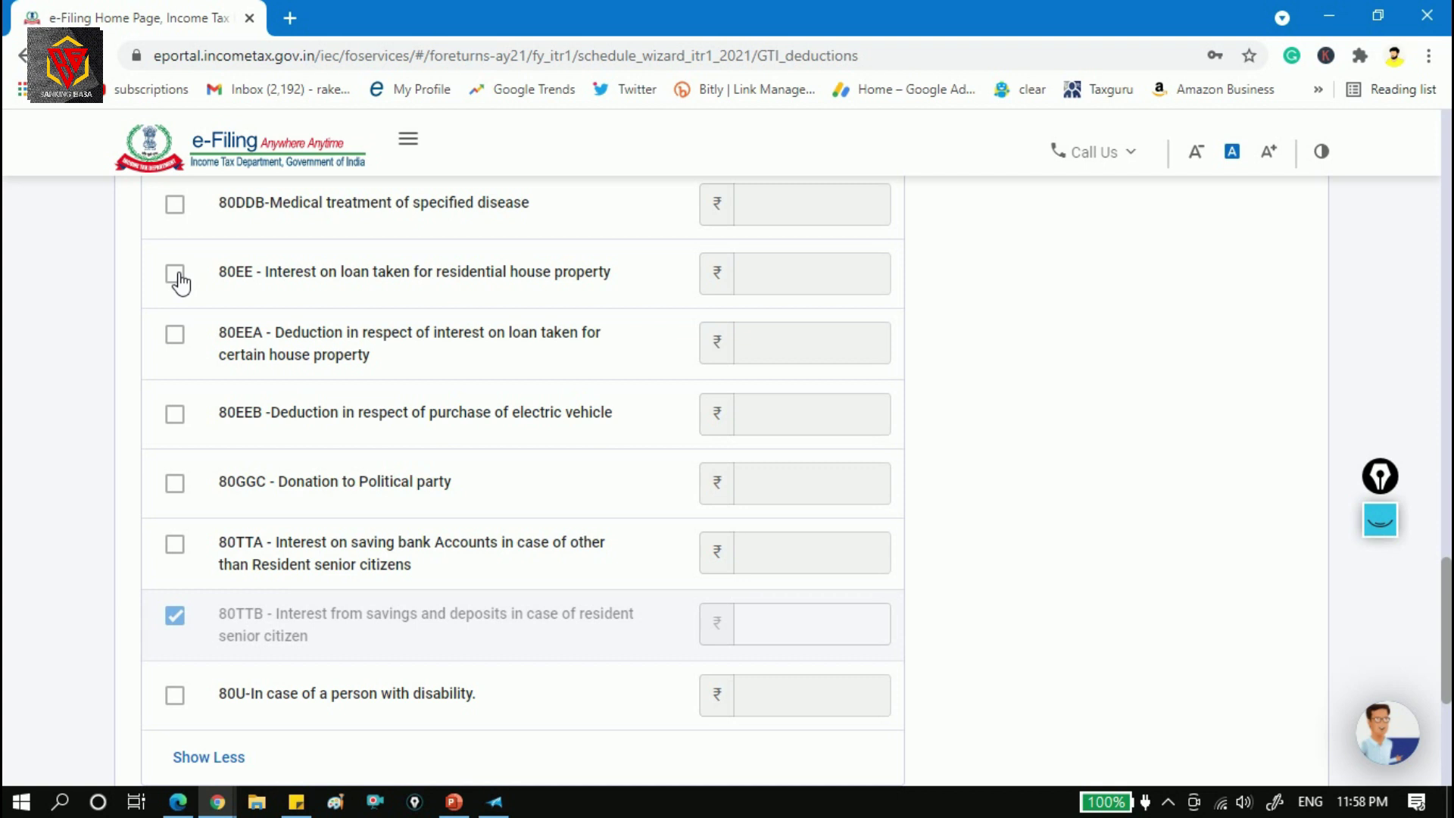
pyautogui.scroll(-1, 181, 283)
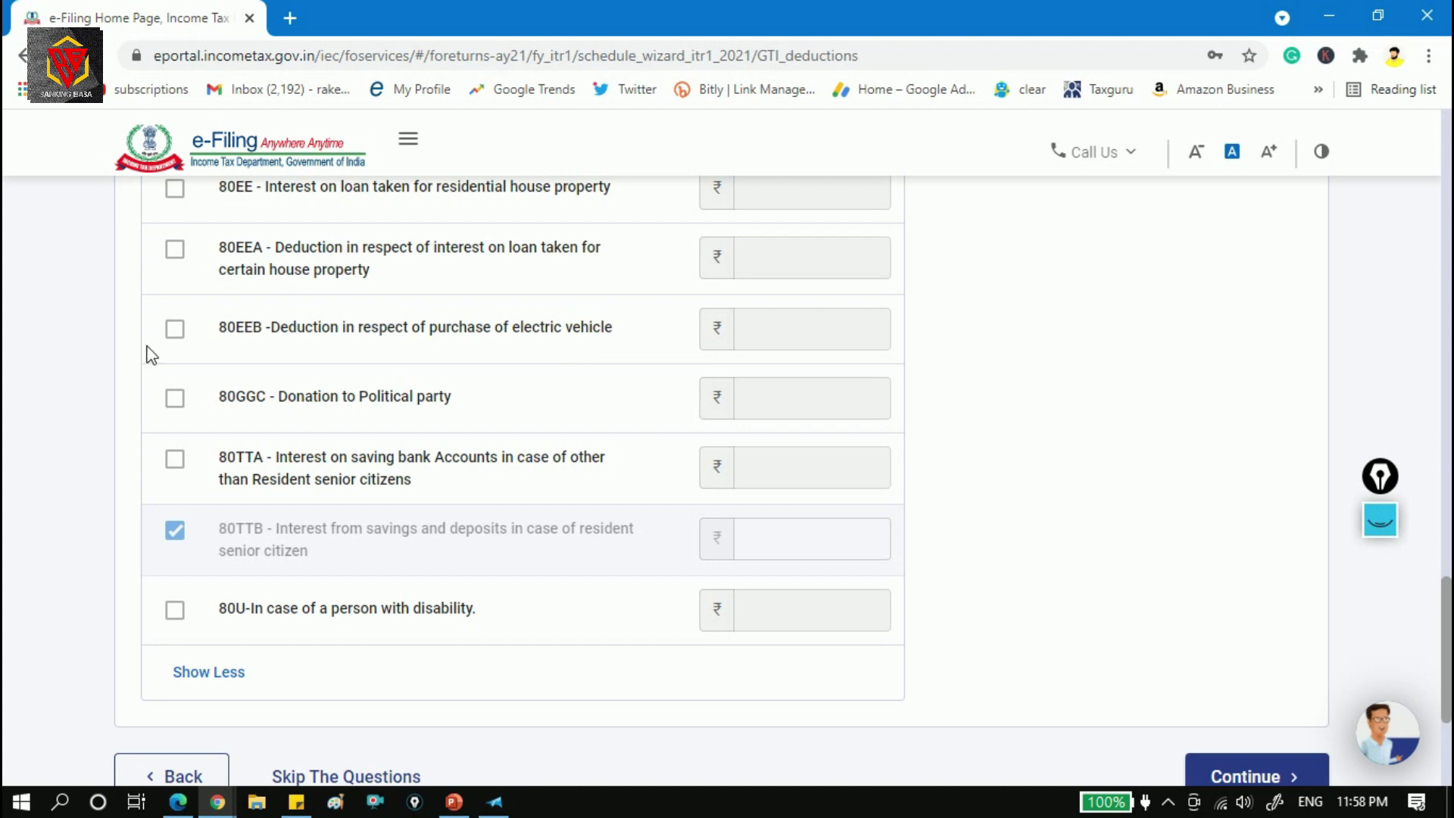
pyautogui.click(182, 338)
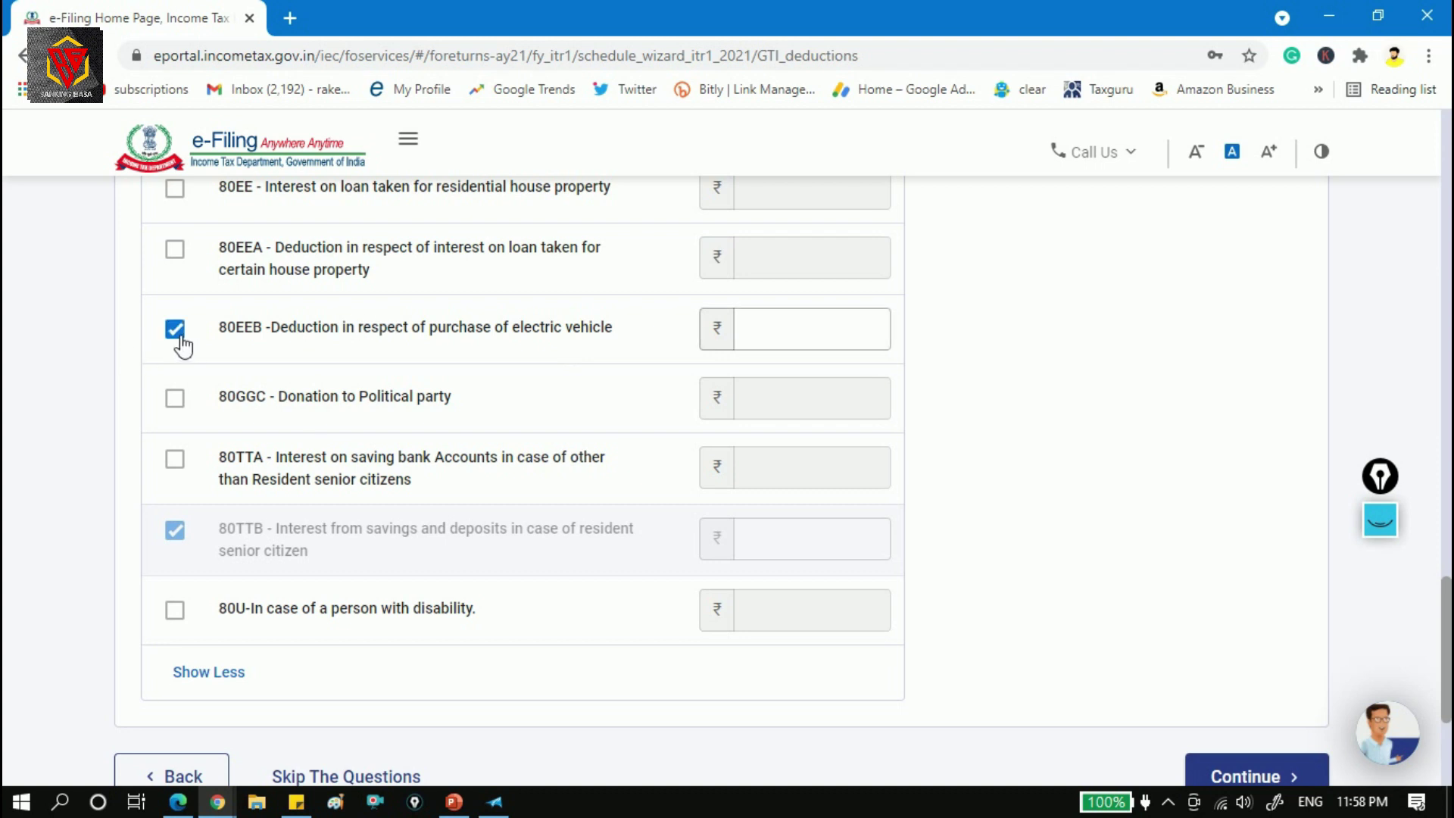
pyautogui.click(178, 337)
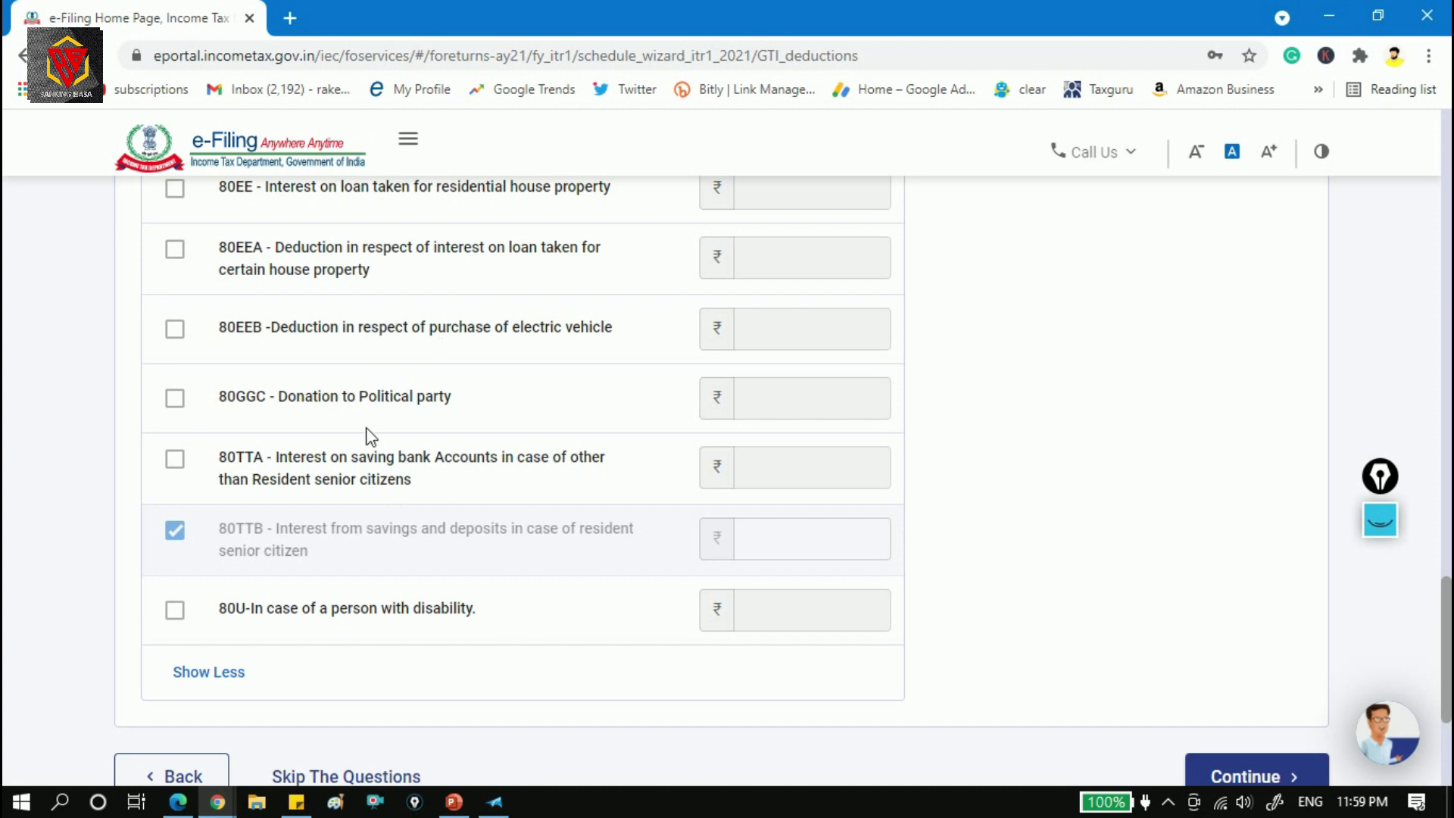
pyautogui.click(325, 463)
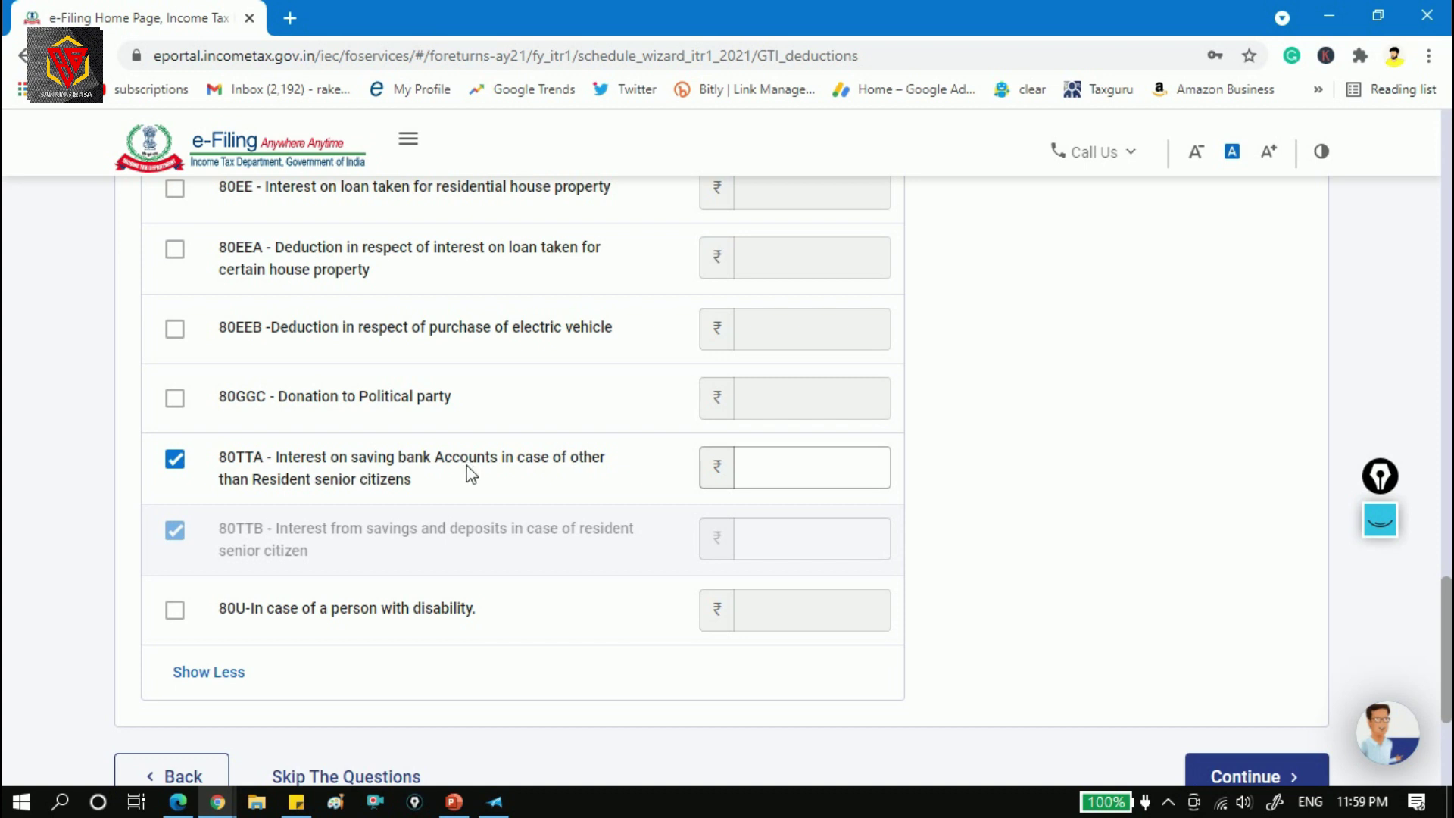
pyautogui.click(747, 475)
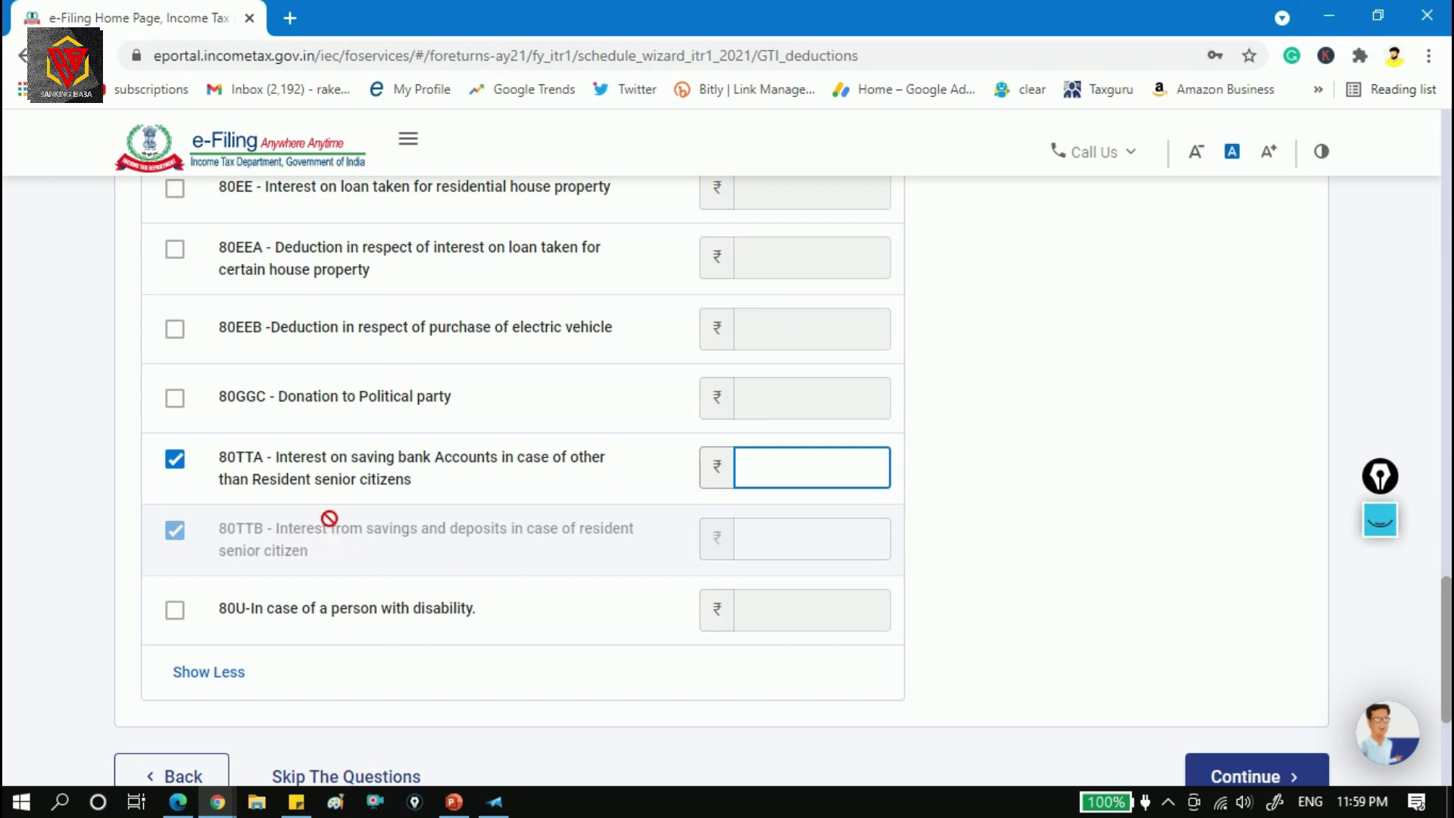
pyautogui.click(174, 459)
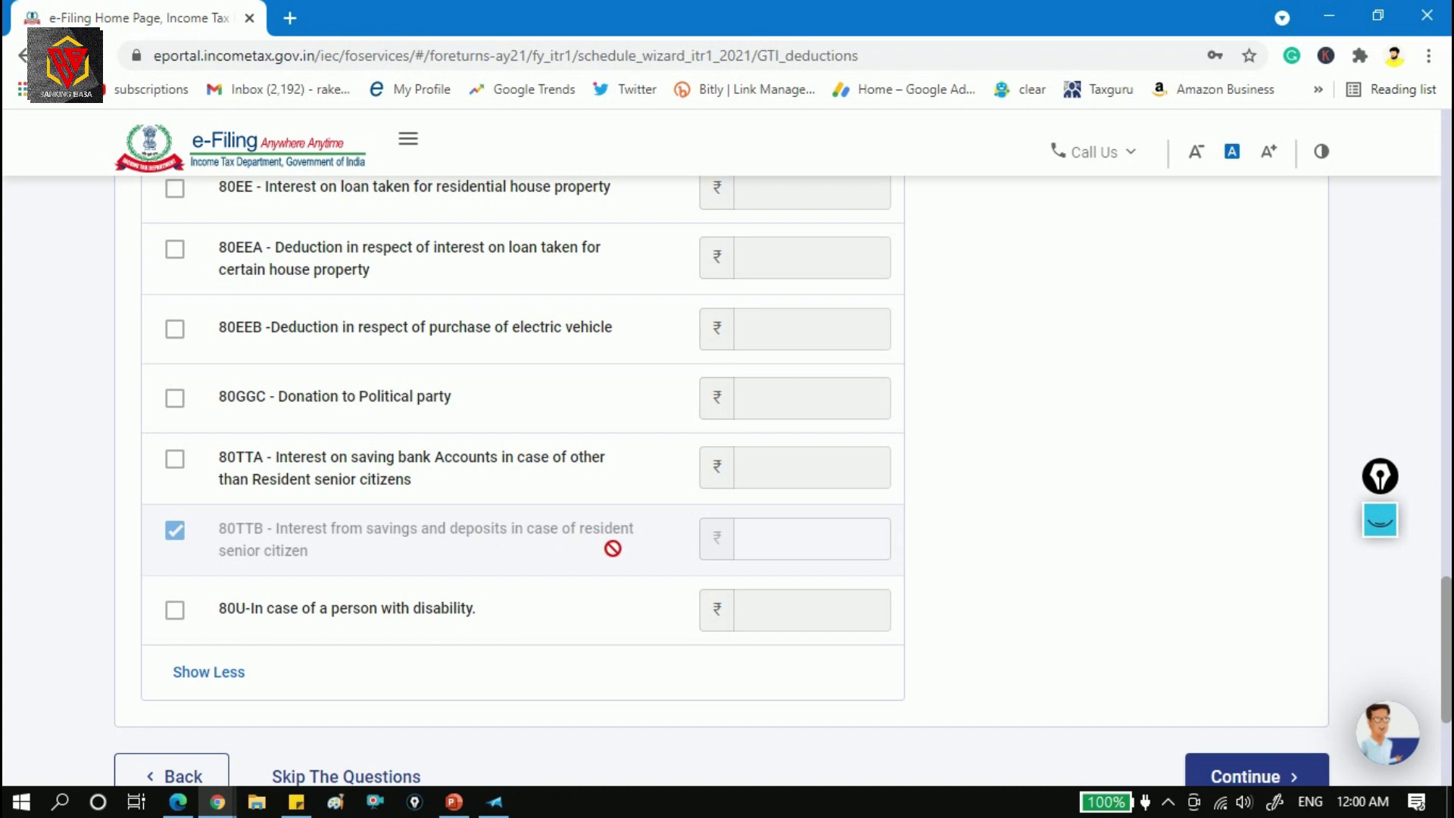
pyautogui.click(816, 552)
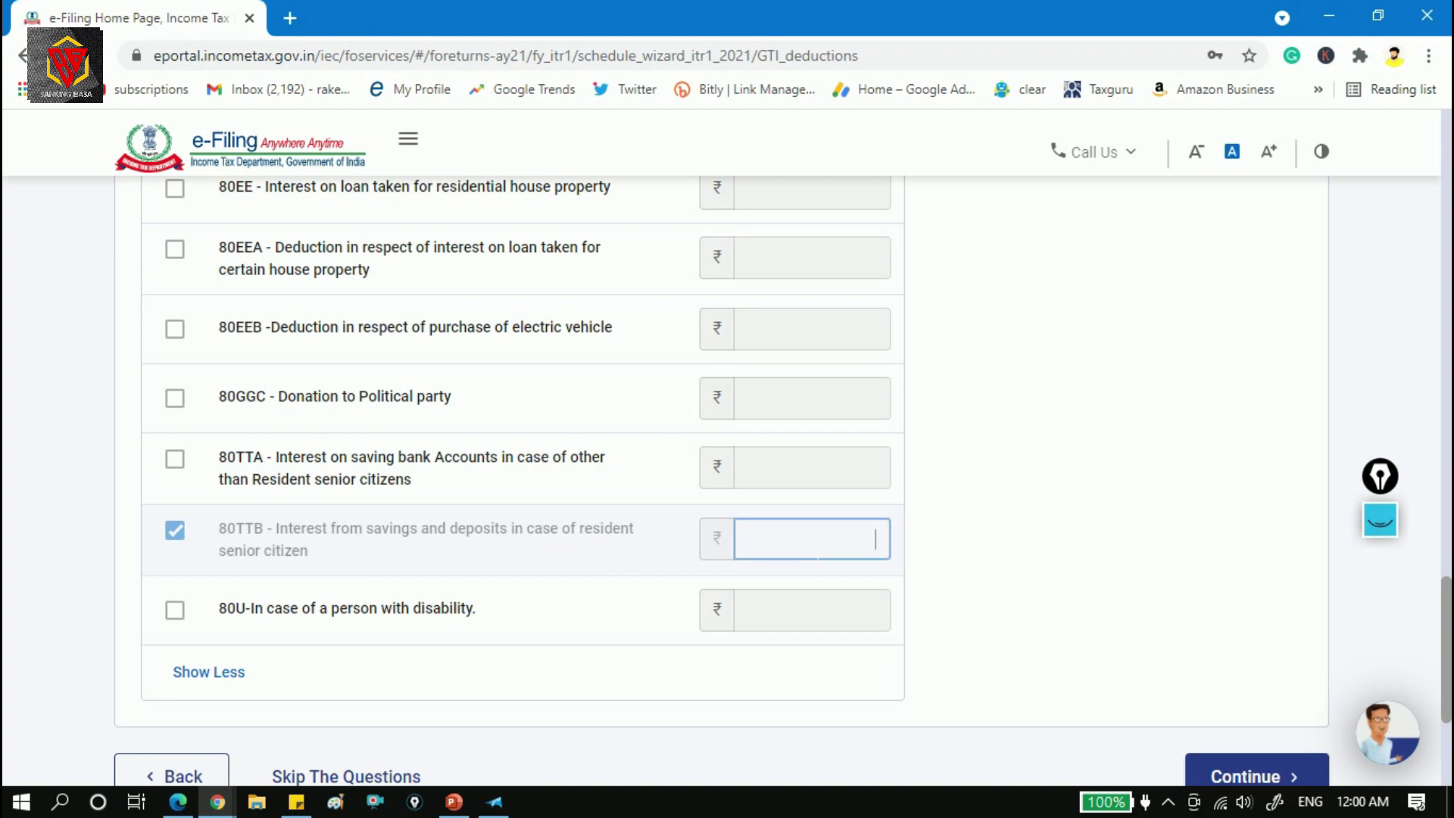
pyautogui.click(174, 459)
pyautogui.click(175, 459)
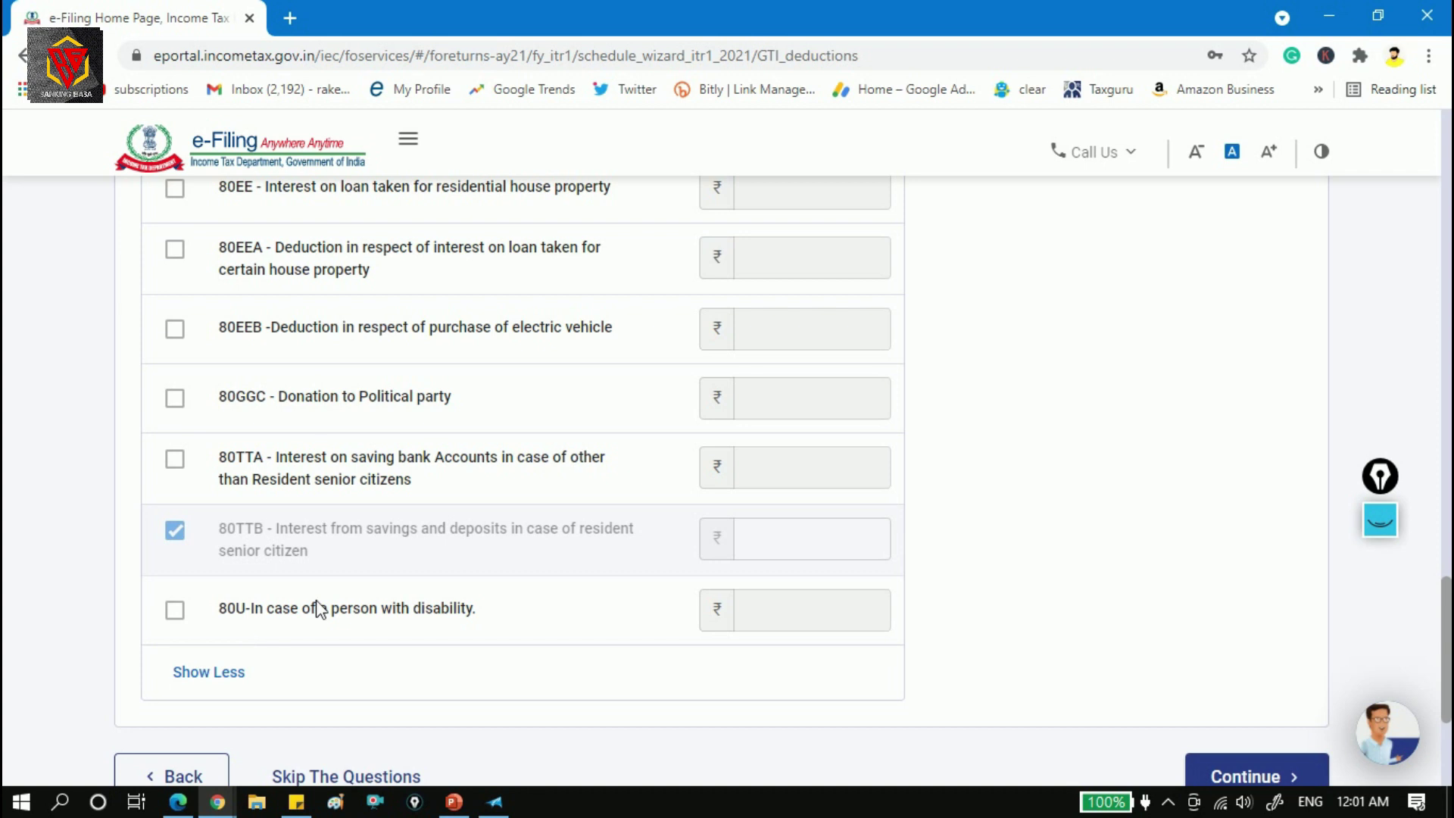
# Try 80U with 125000 then 5, untick it, and continue to Verify your deductions.
pyautogui.click(191, 624)
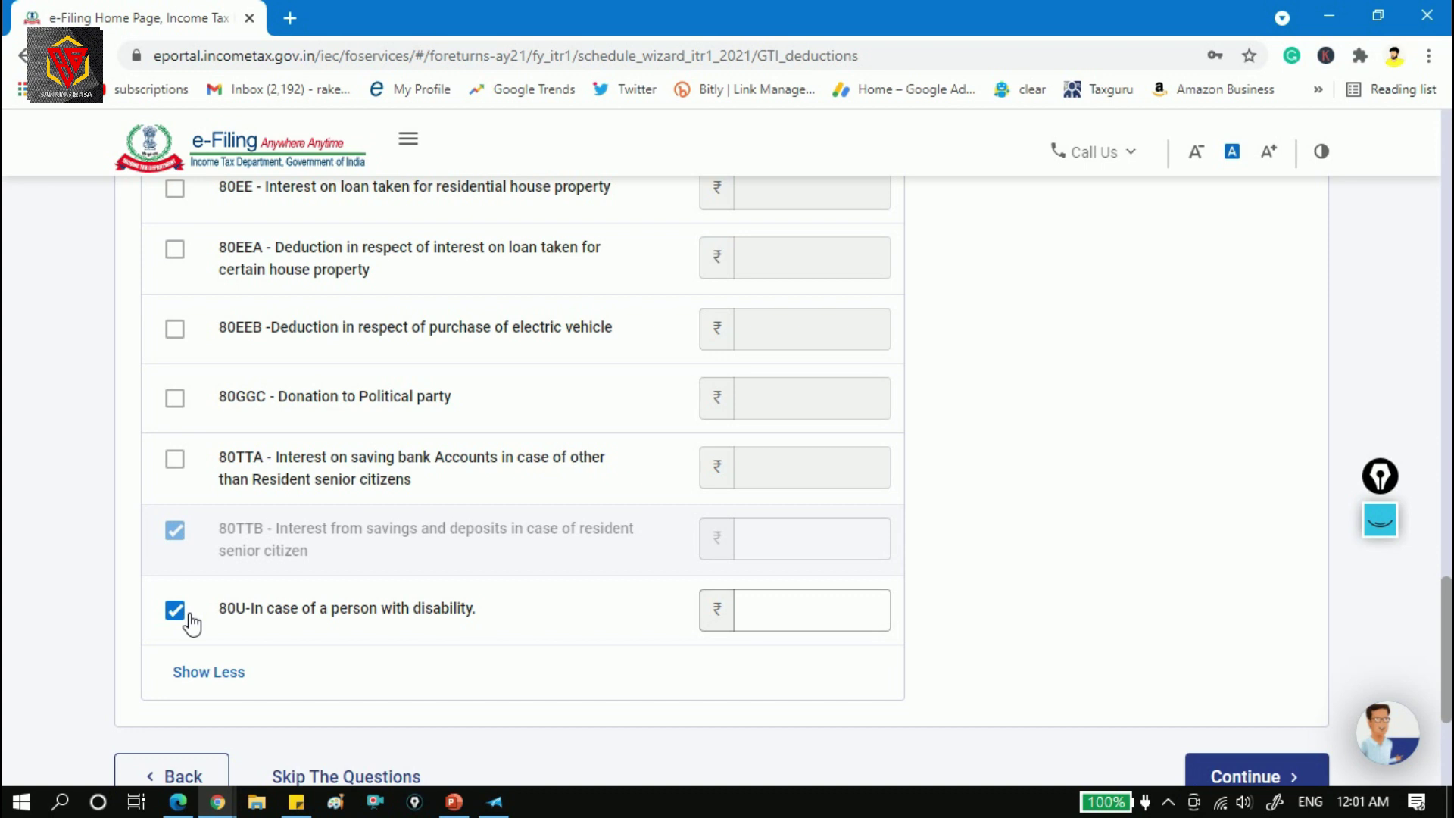
pyautogui.click(785, 625)
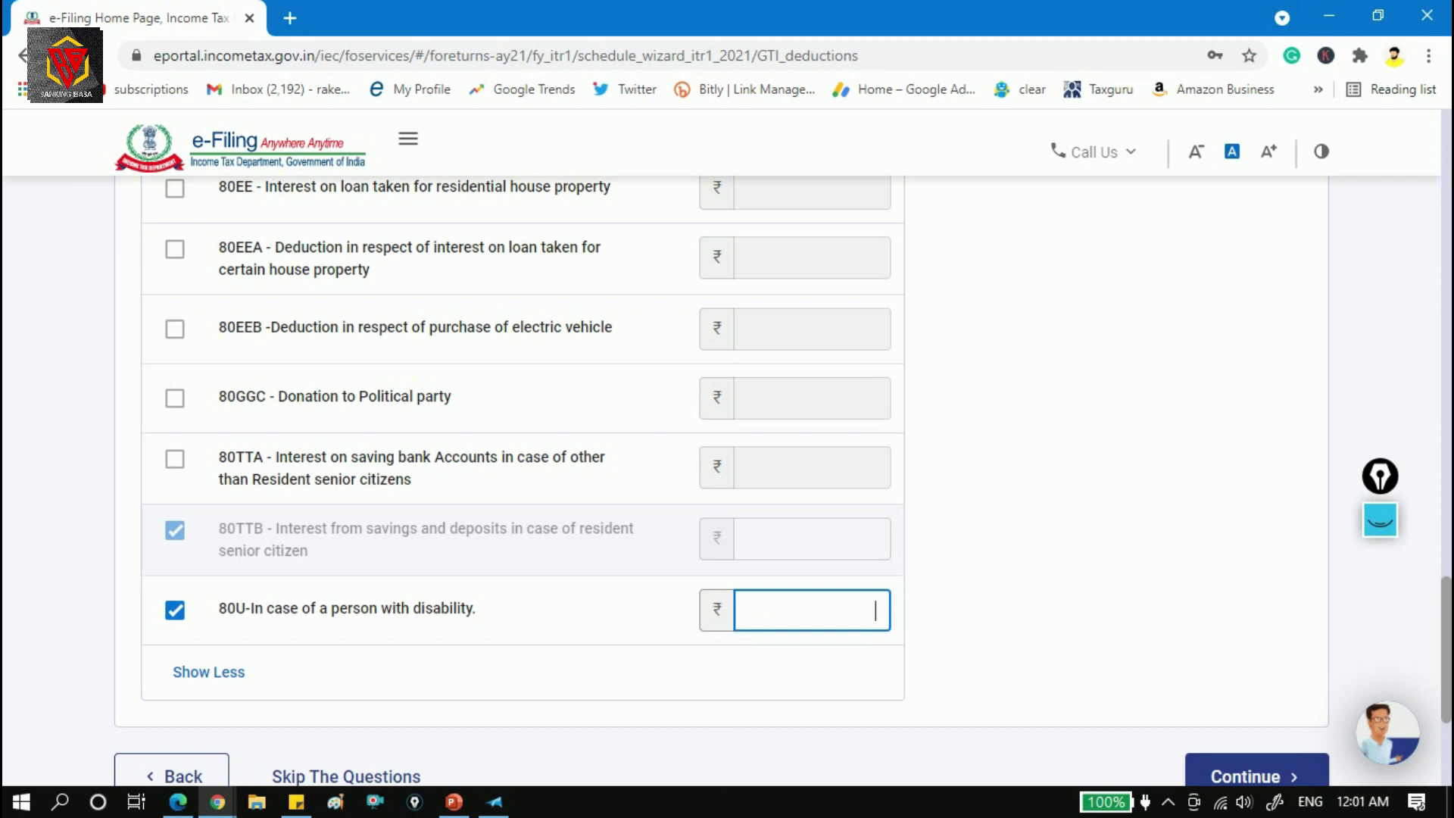
pyautogui.write('125000')
pyautogui.moveTo(812, 612); pyautogui.dragTo(1038, 624)
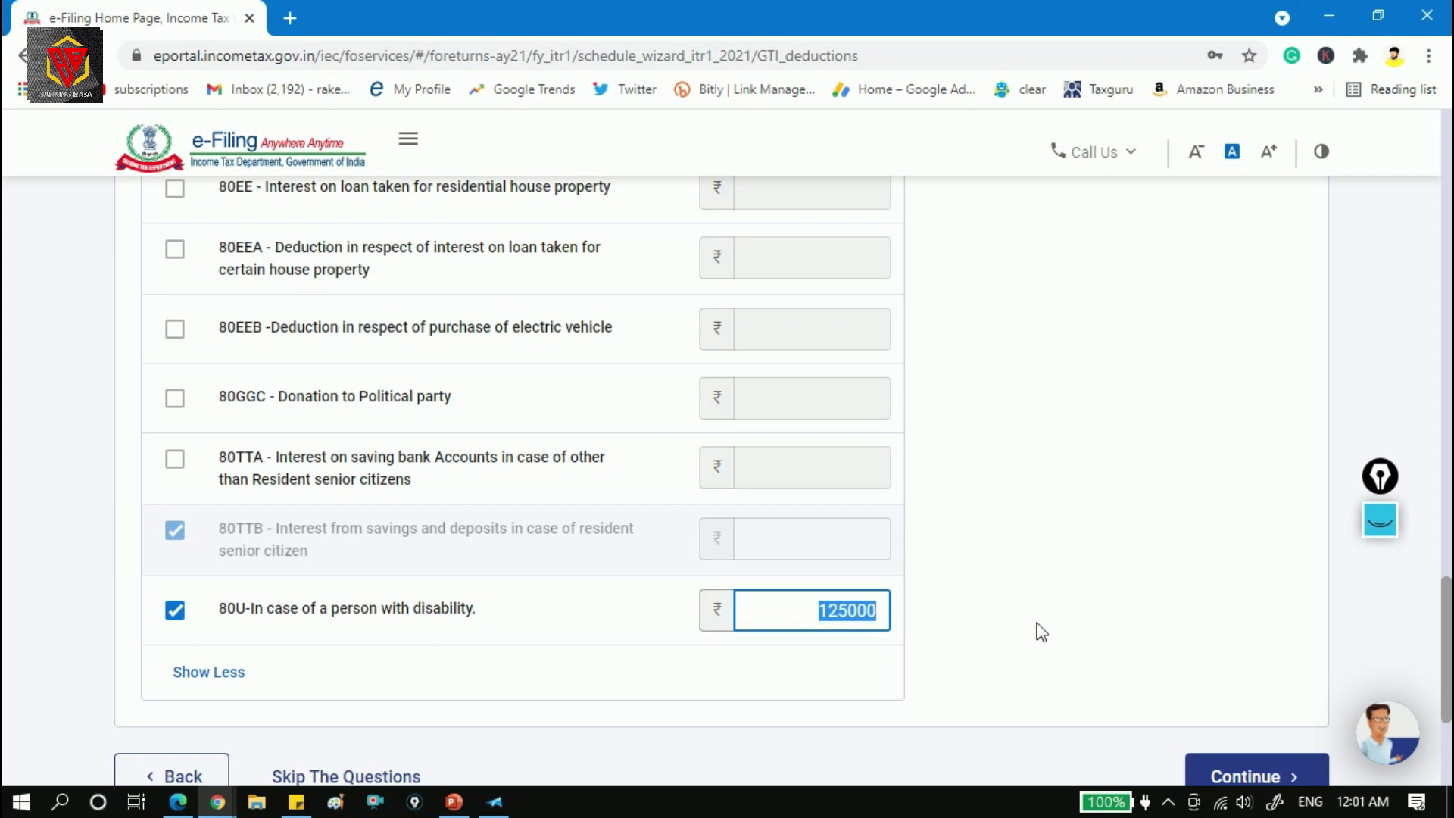
pyautogui.write('5')
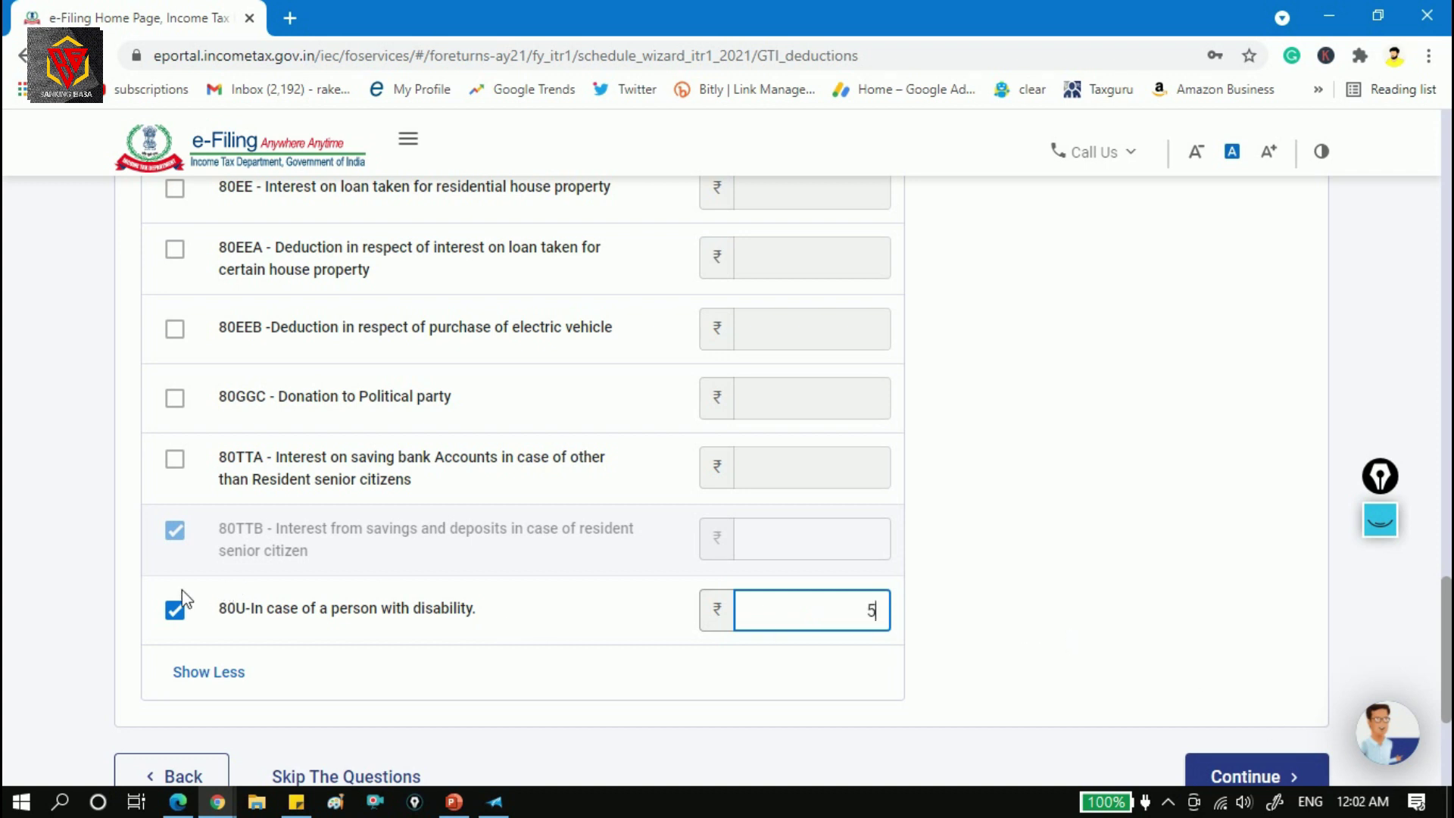
pyautogui.click(177, 614)
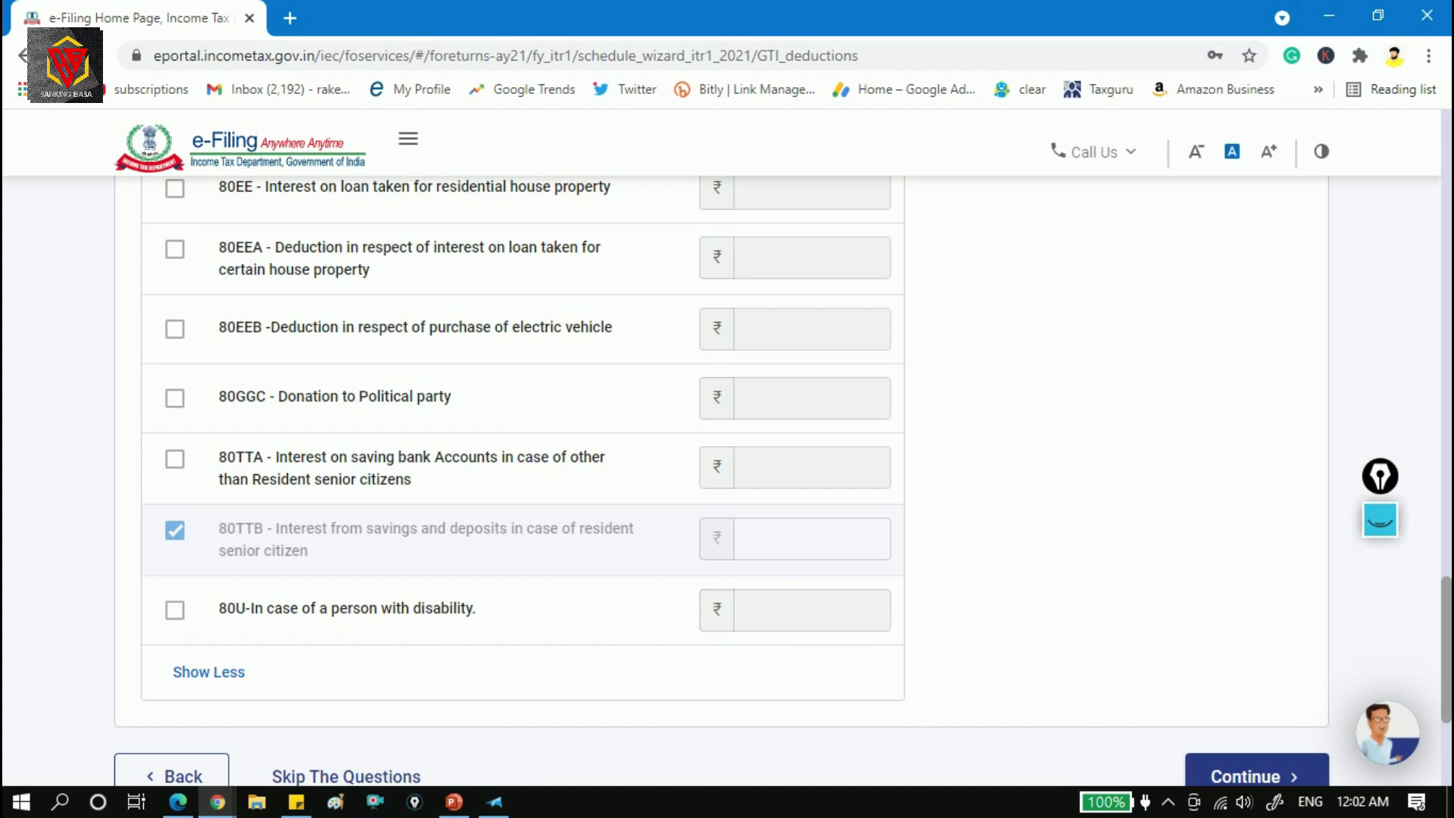
pyautogui.click(1218, 777)
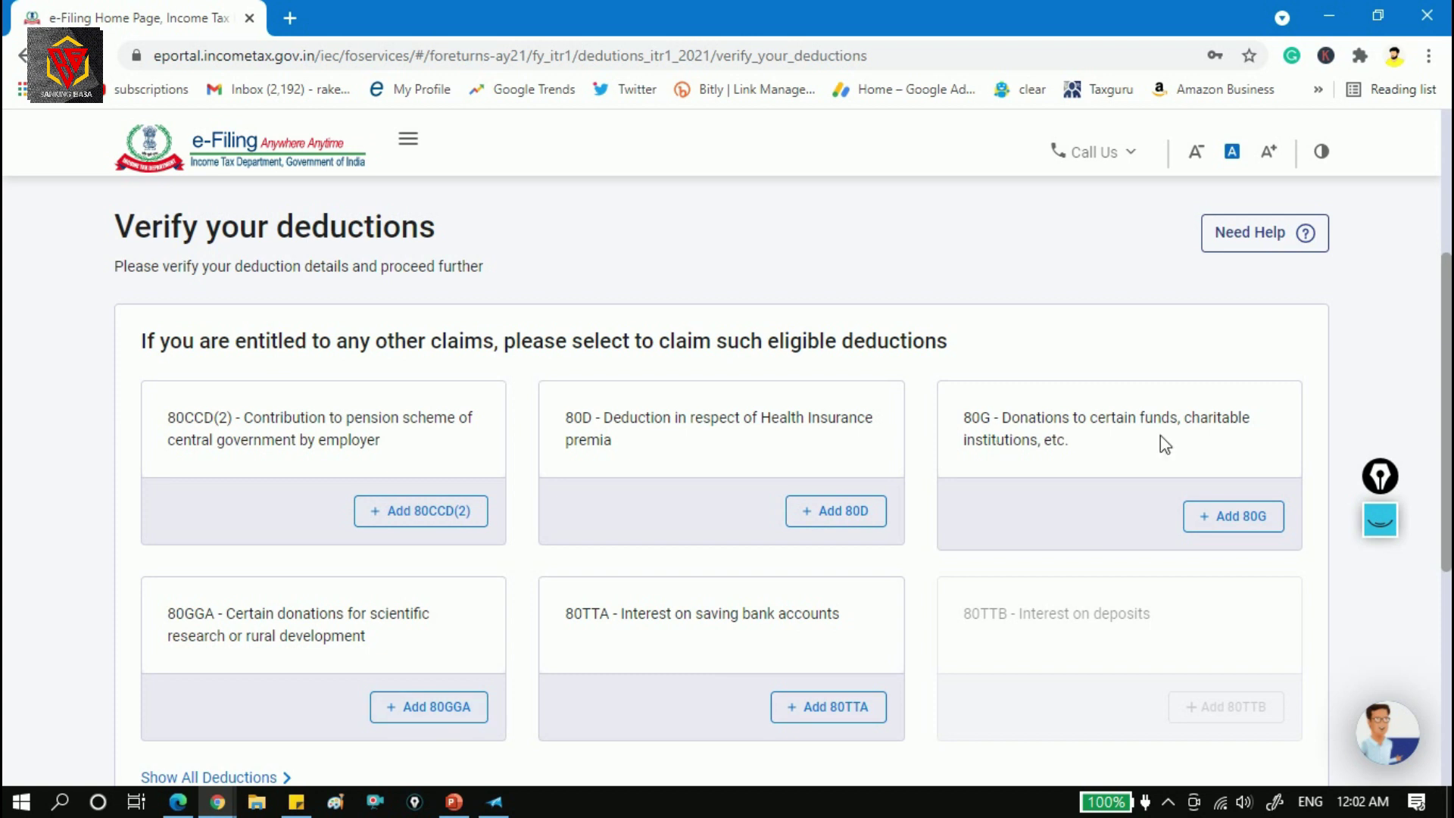
pyautogui.click(414, 513)
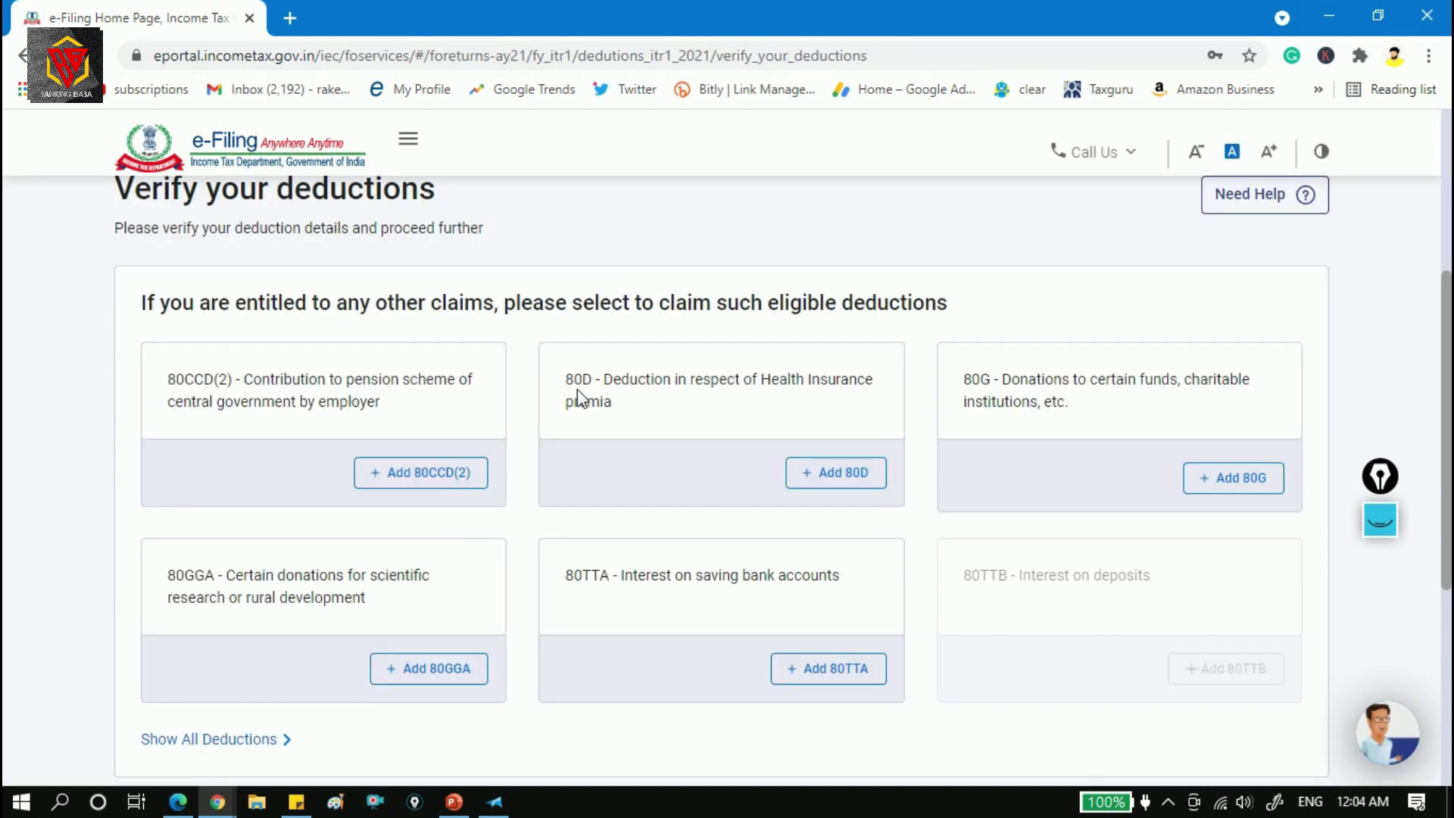
pyautogui.click(877, 479)
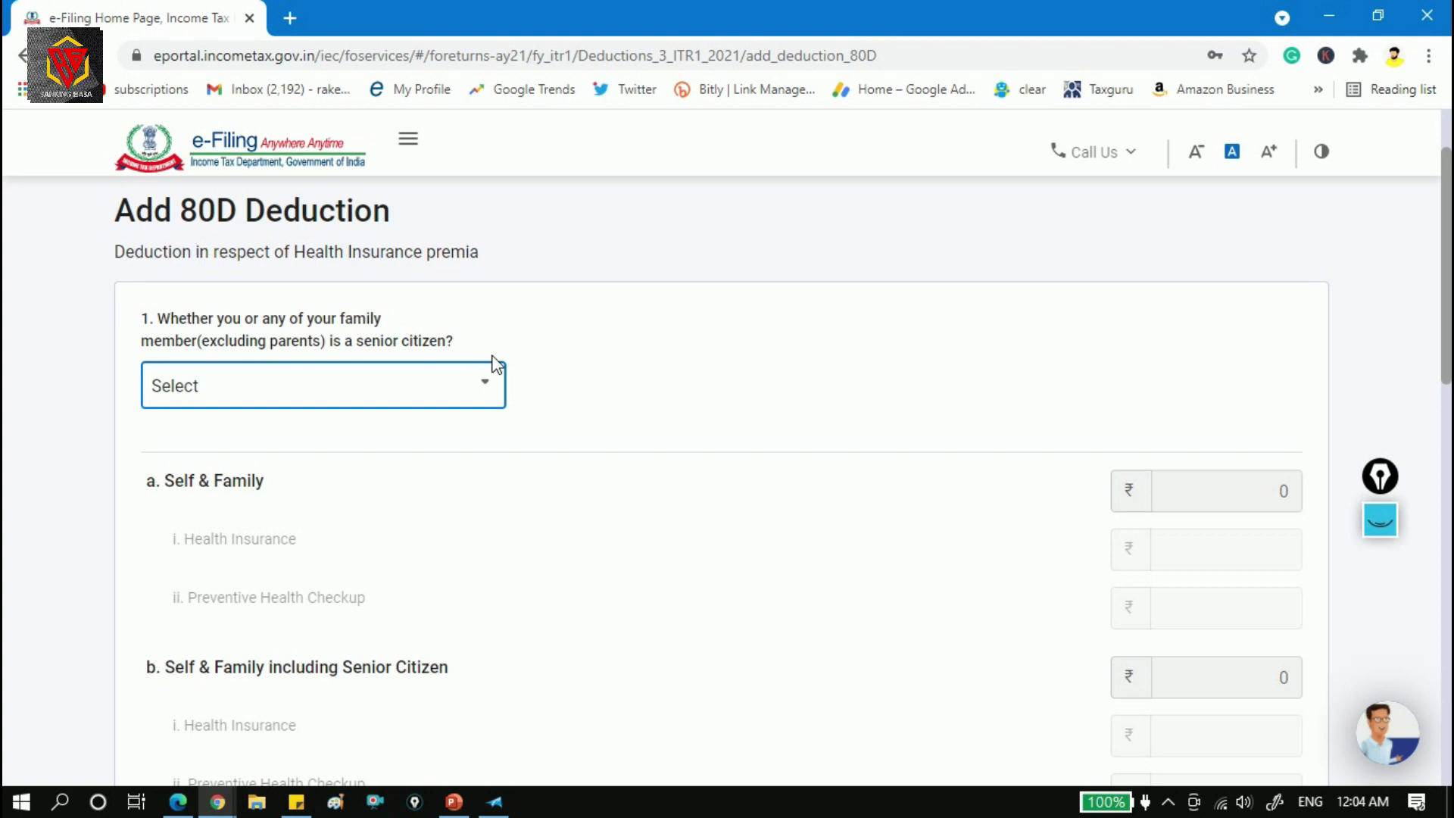
# Answer No to the 80D senior-citizen question and enter 9000 as preventive health checkup.
pyautogui.click(492, 382)
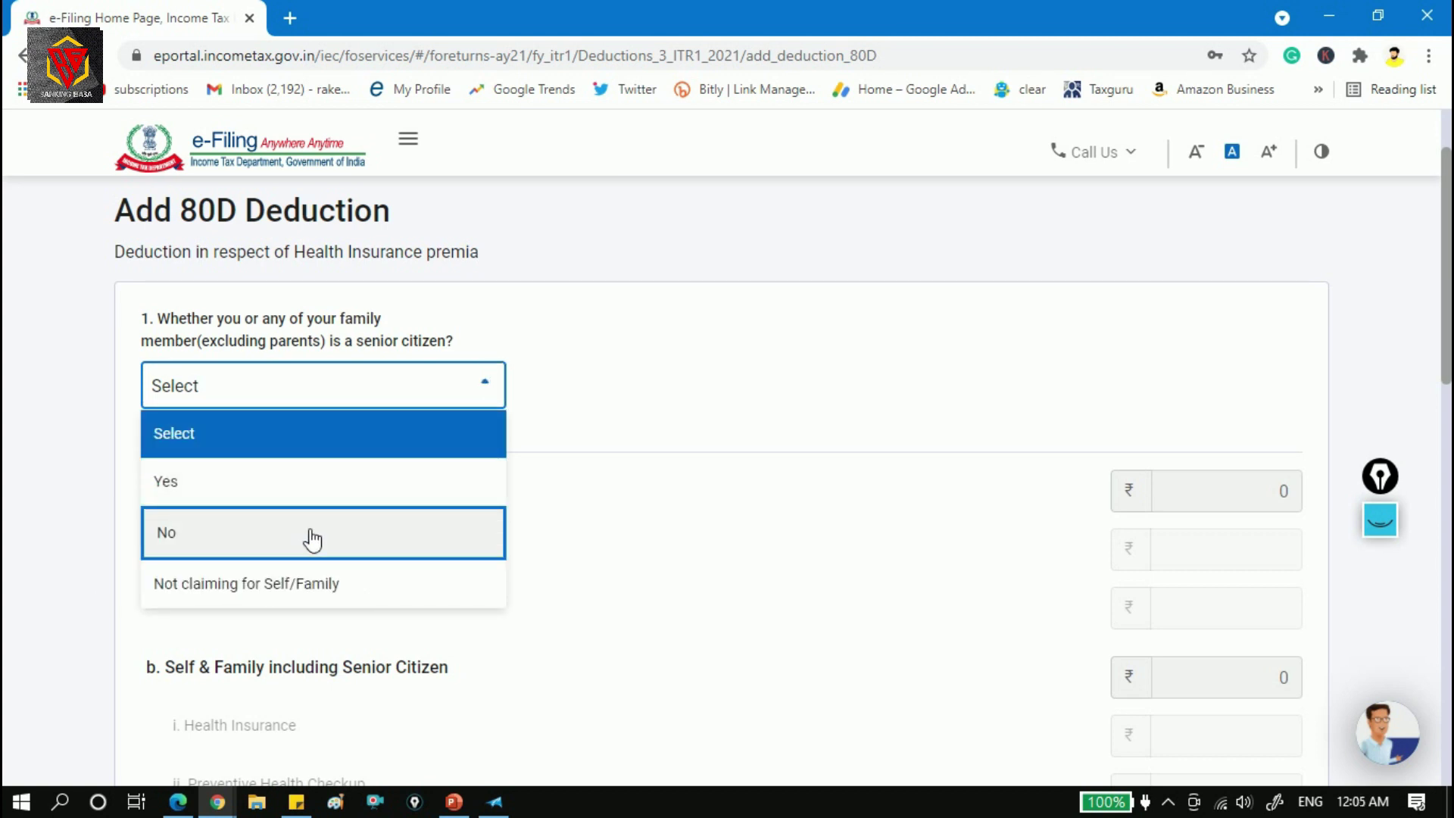
pyautogui.click(312, 539)
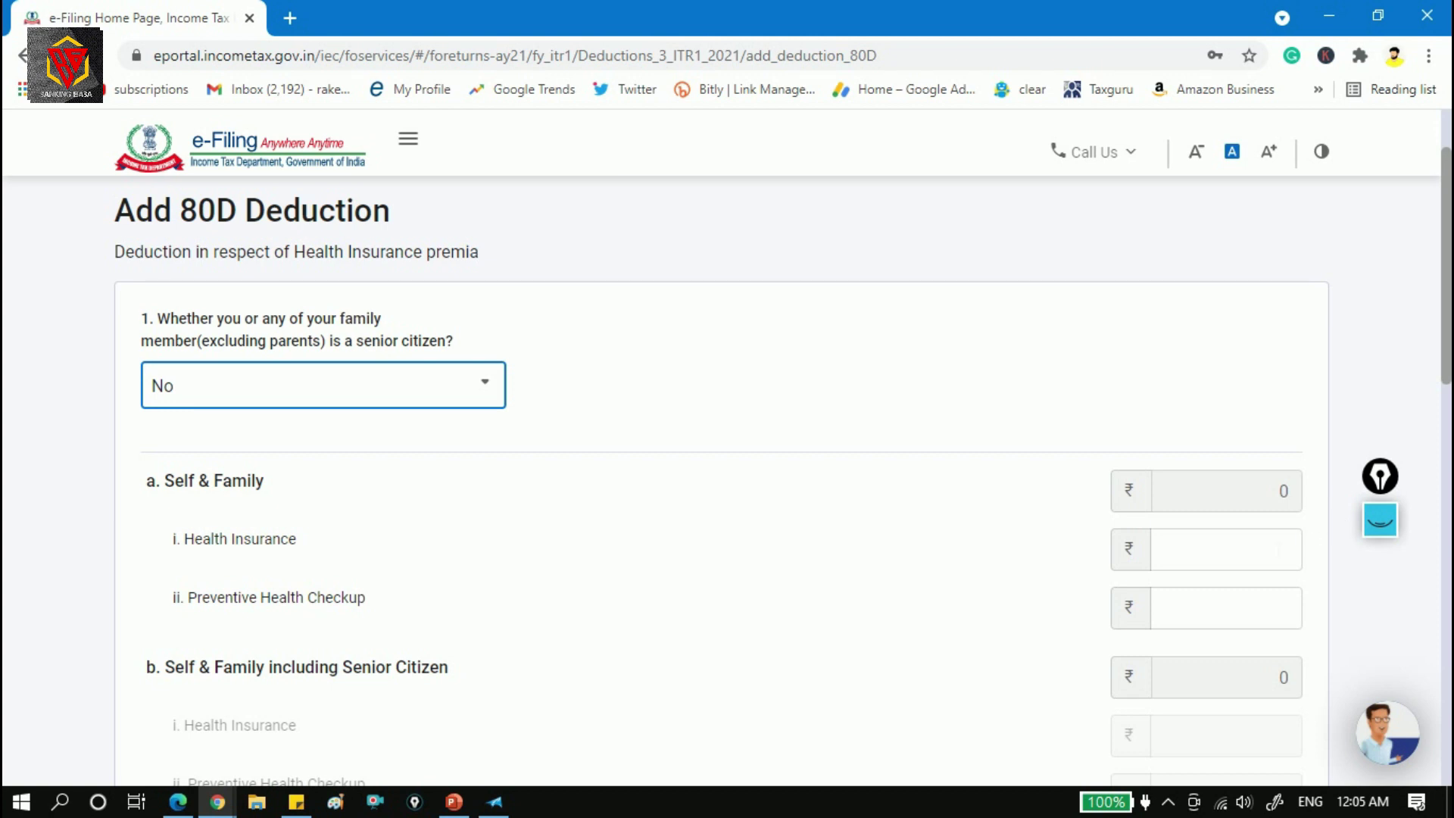
pyautogui.click(1241, 609)
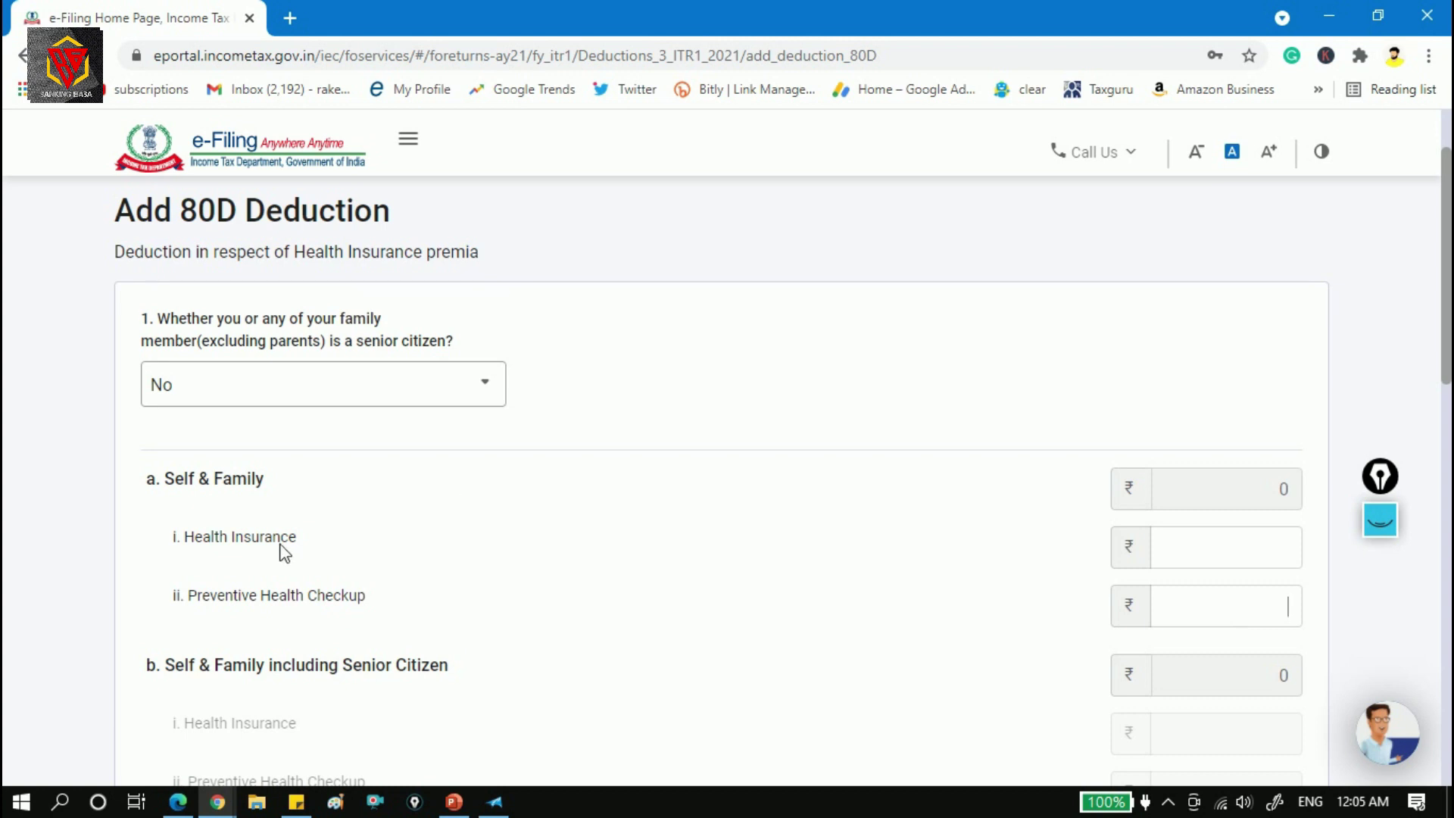
pyautogui.hotkey('shift', 'Tab')
pyautogui.press('Tab')
pyautogui.write('9000')
pyautogui.click(1041, 625)
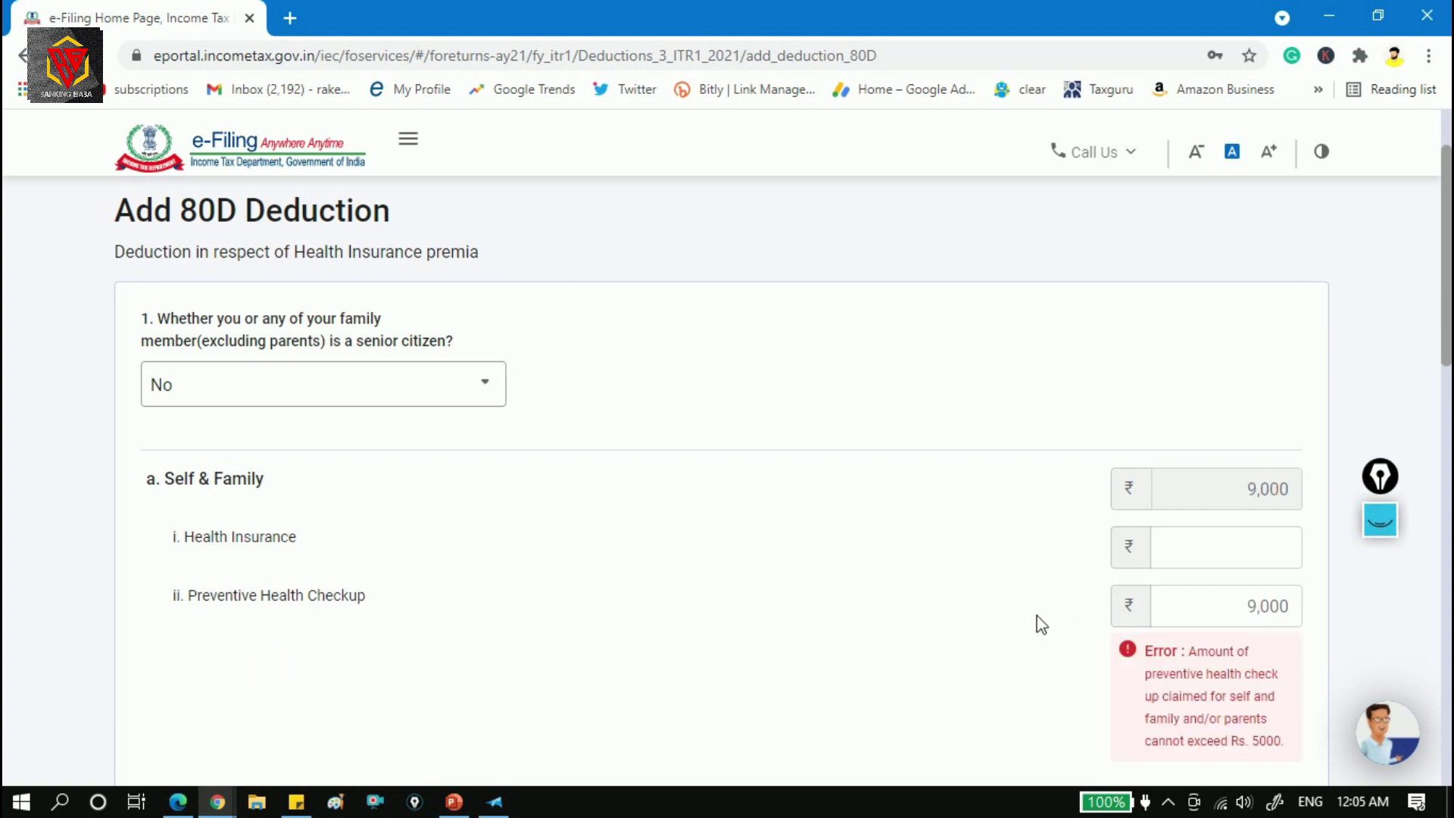
# Replace the over-limit 9000 checkup amount with 5000 after the Rs. 5000 limit error.
pyautogui.scroll(-1, 1450, 368)
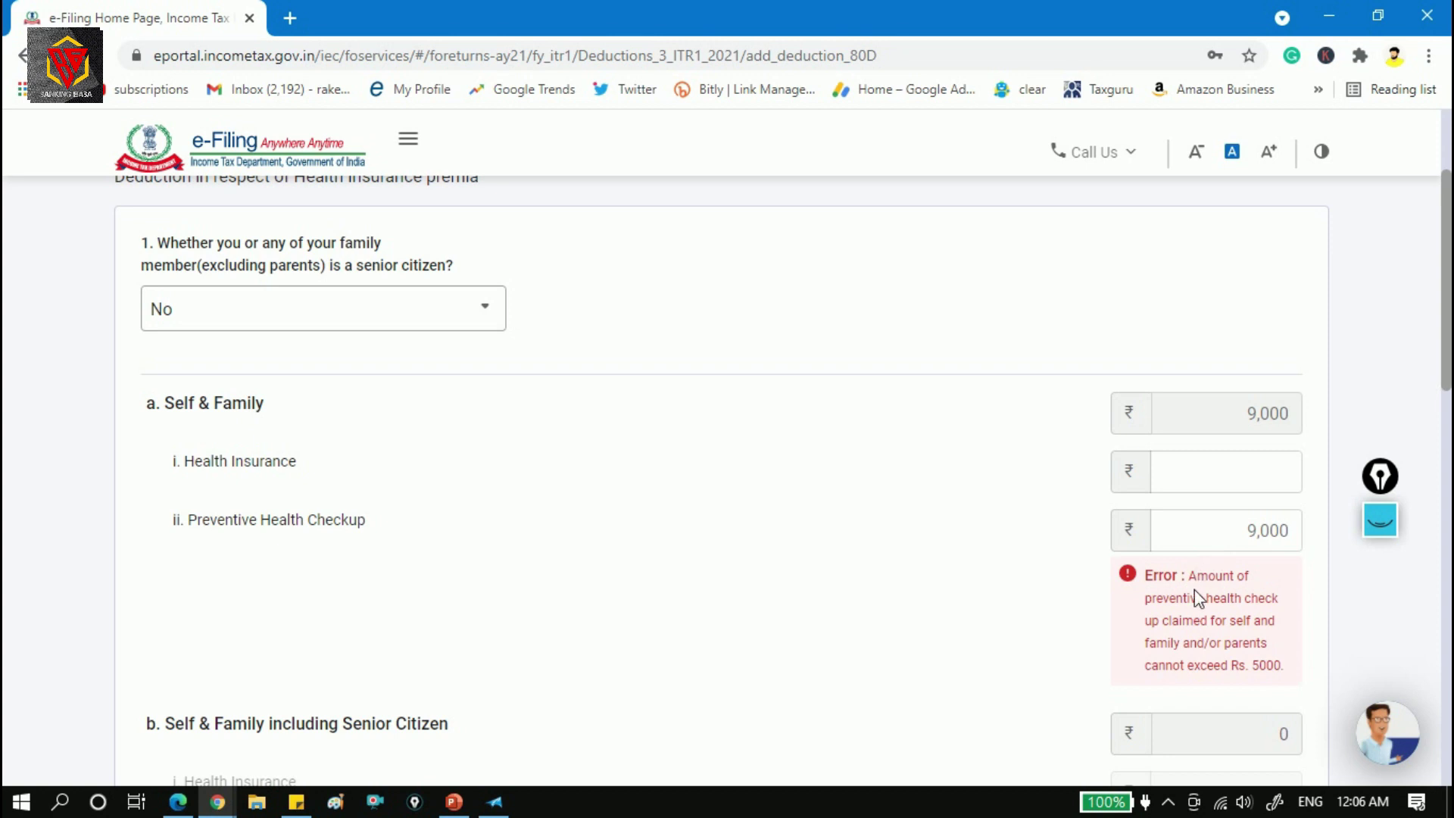
pyautogui.moveTo(1280, 667); pyautogui.dragTo(1178, 607)
pyautogui.moveTo(1242, 530); pyautogui.dragTo(1449, 531)
pyautogui.press('BackSpace')
pyautogui.write('0')
pyautogui.write('5000')
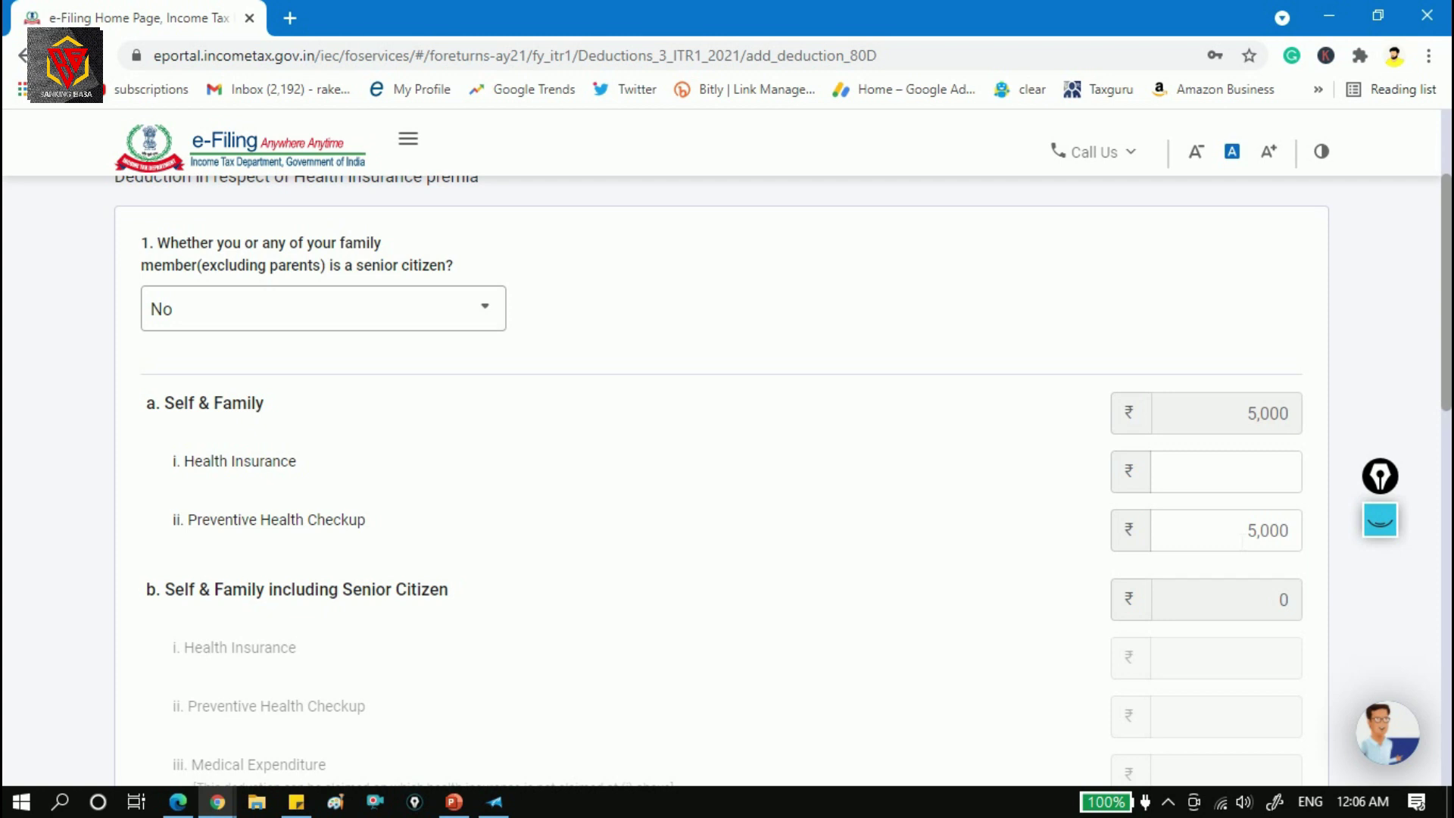
pyautogui.moveTo(1246, 531); pyautogui.dragTo(1322, 539)
# Enter 30000 as Self & Family health insurance and check the resulting 25,000 total.
pyautogui.click(1246, 481)
pyautogui.write('30000')
pyautogui.click(1067, 489)
pyautogui.moveTo(1237, 414); pyautogui.dragTo(1289, 413)
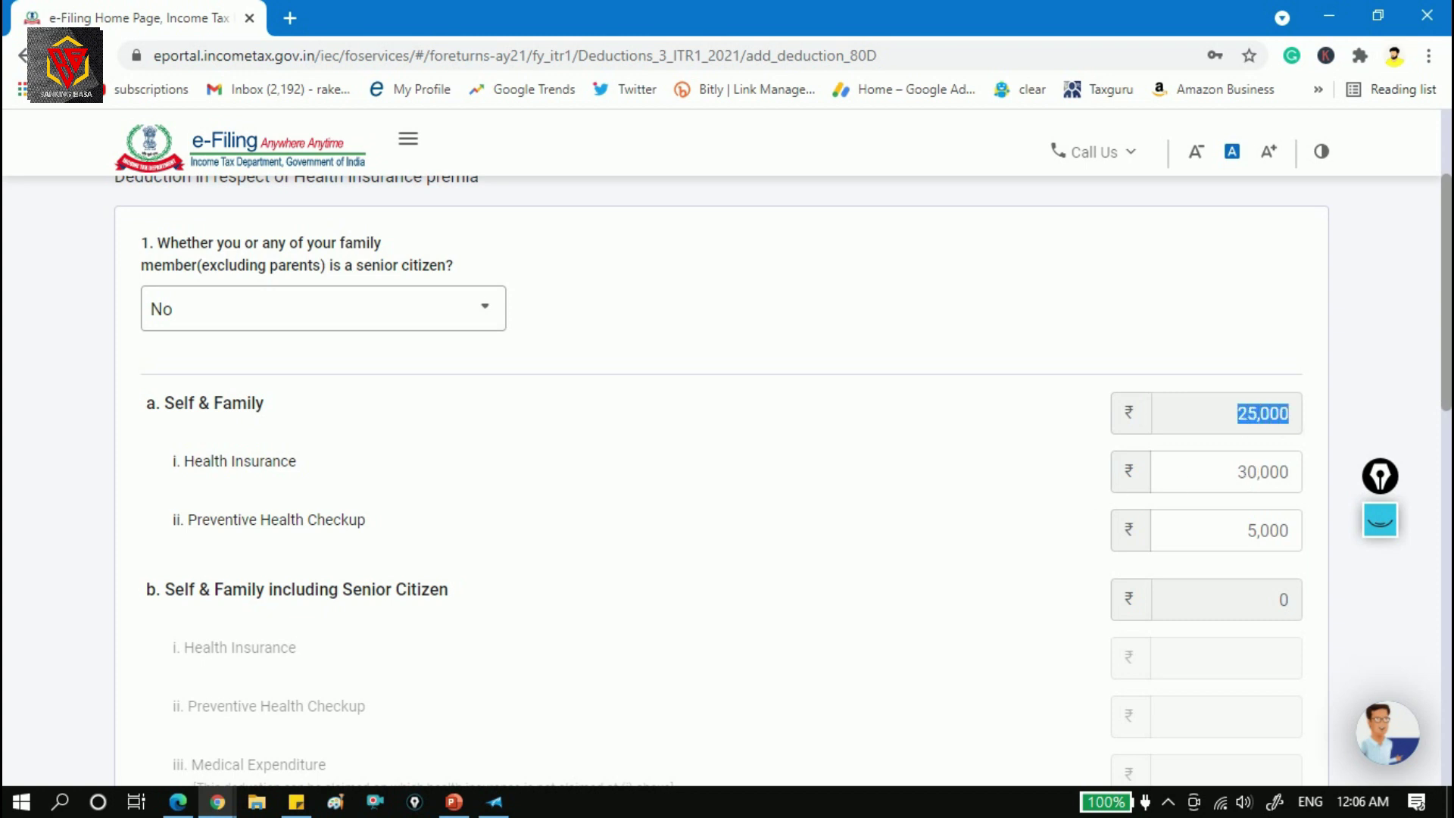
pyautogui.scroll(-1, 450, 275)
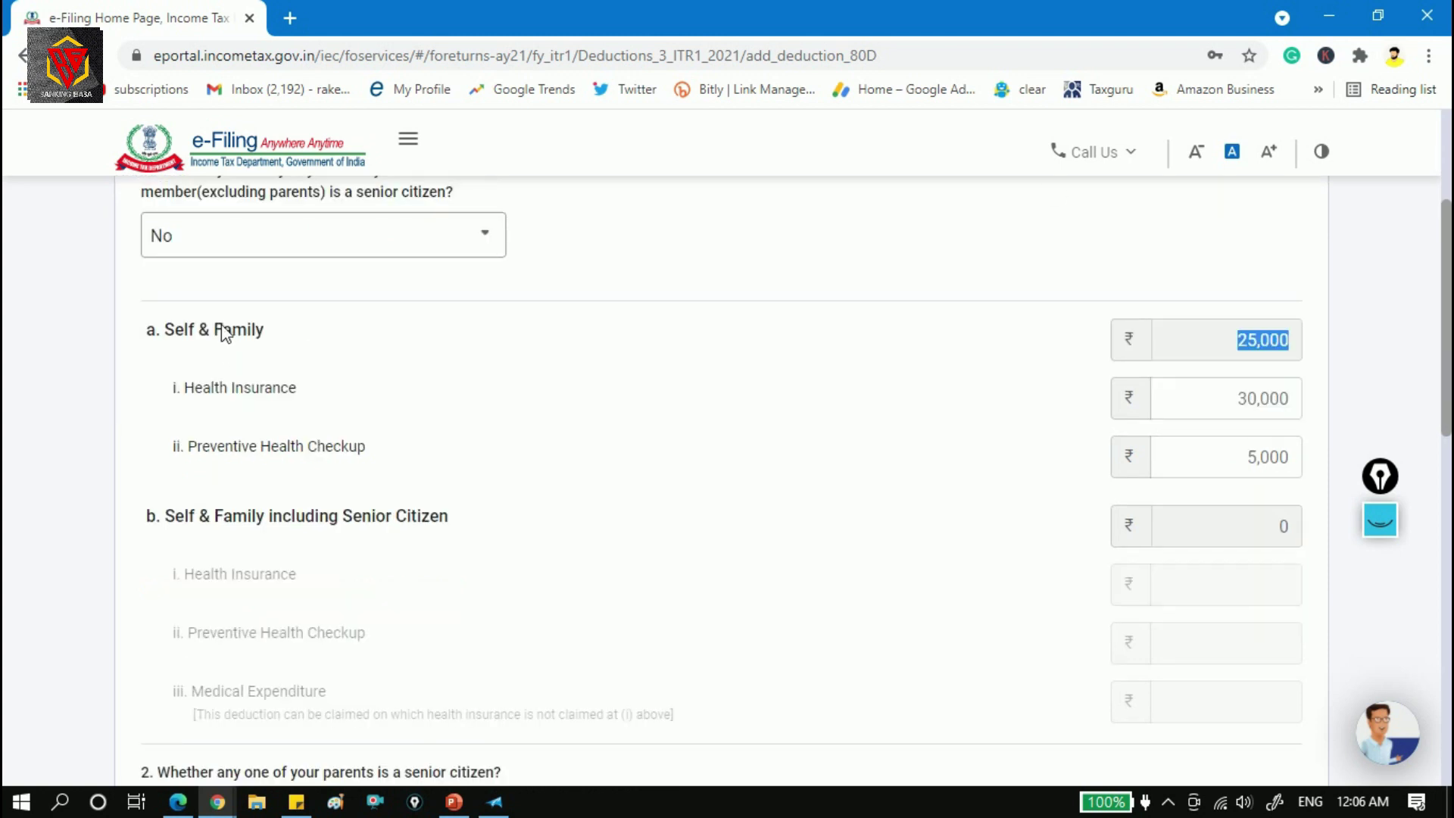
pyautogui.click(282, 334)
pyautogui.moveTo(1238, 340); pyautogui.dragTo(1289, 340)
# Answer Yes to whether a parent is a senior citizen.
pyautogui.moveTo(1451, 298); pyautogui.dragTo(1451, 416)
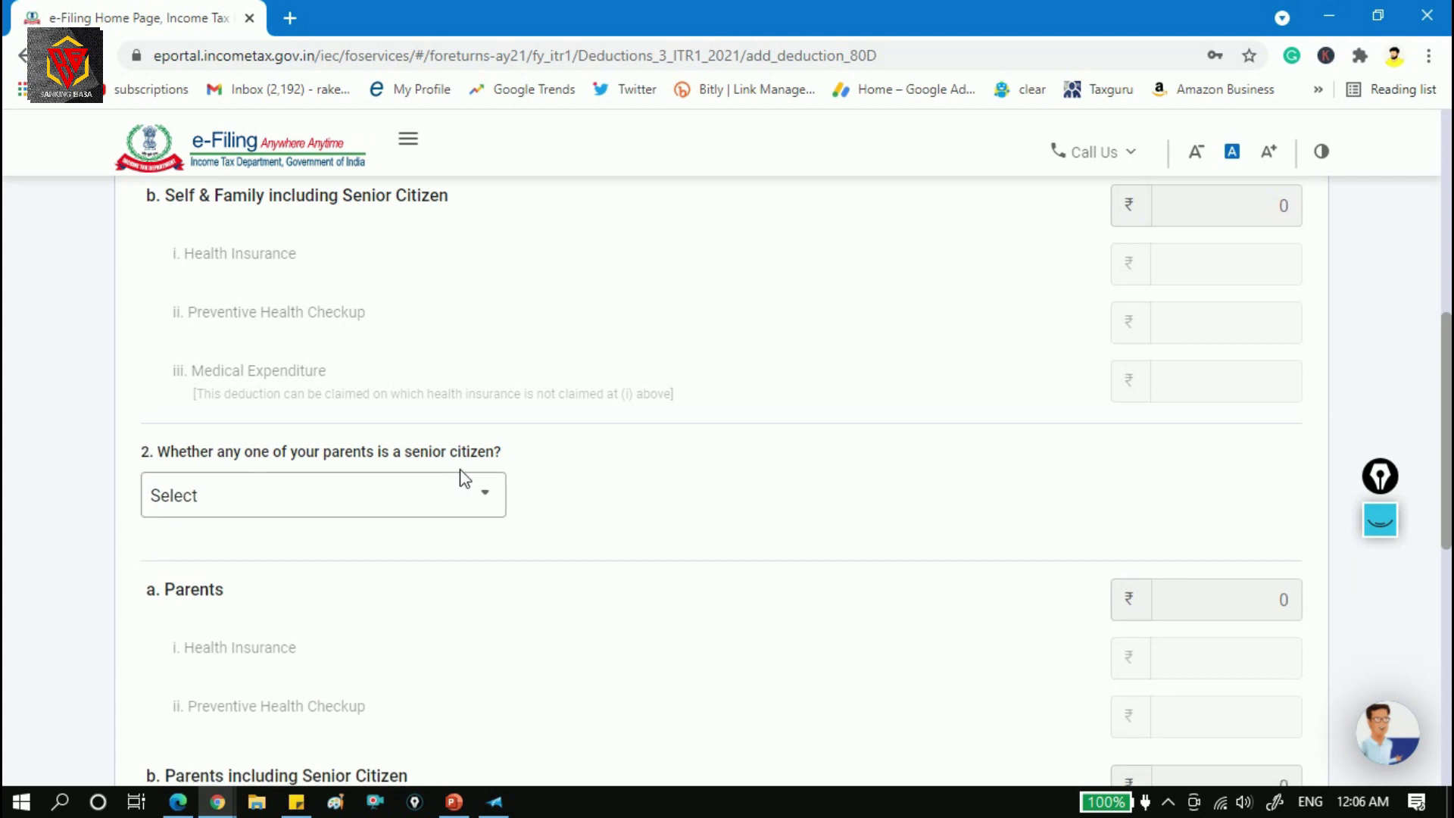
pyautogui.click(486, 488)
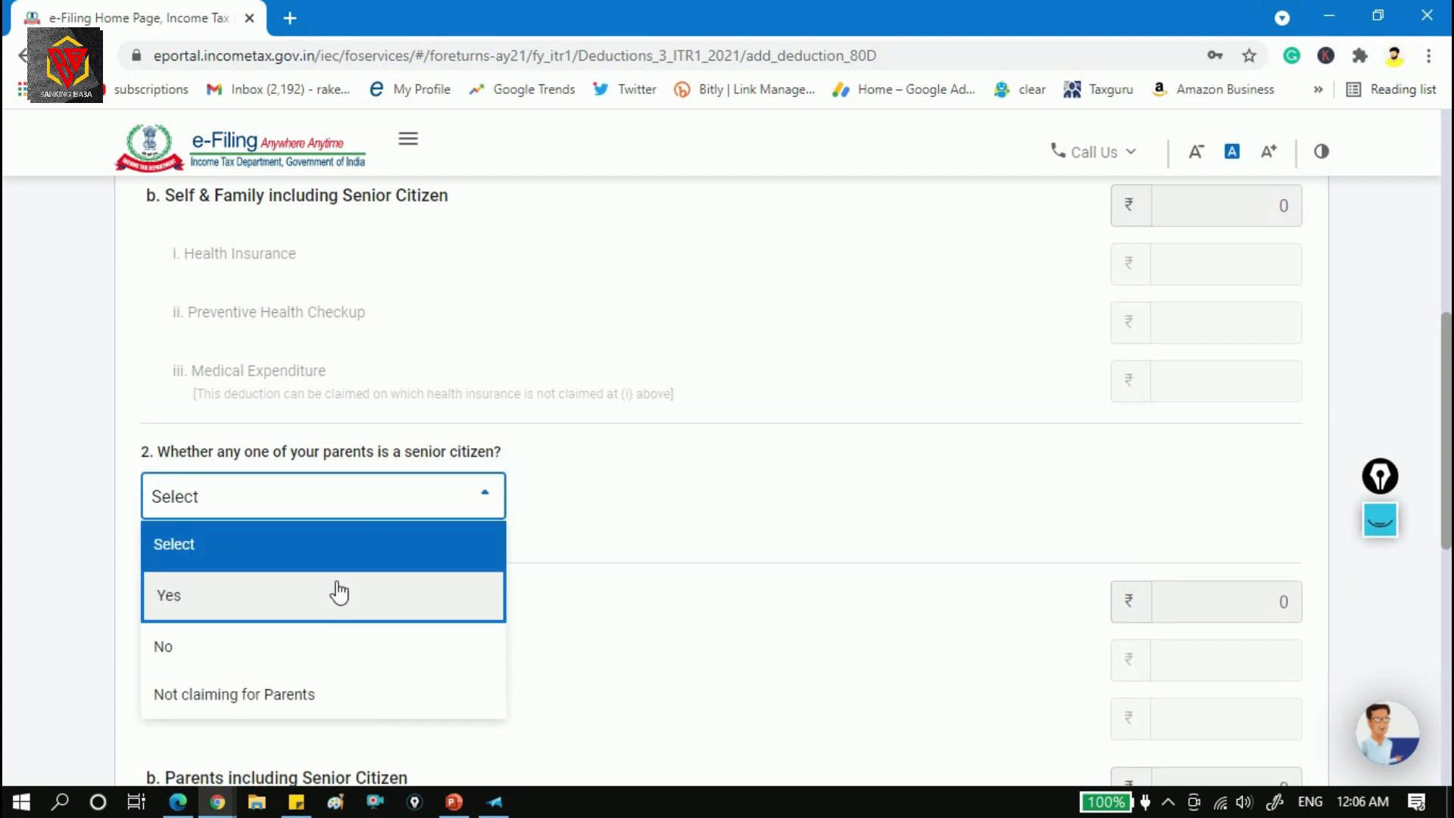
pyautogui.click(327, 604)
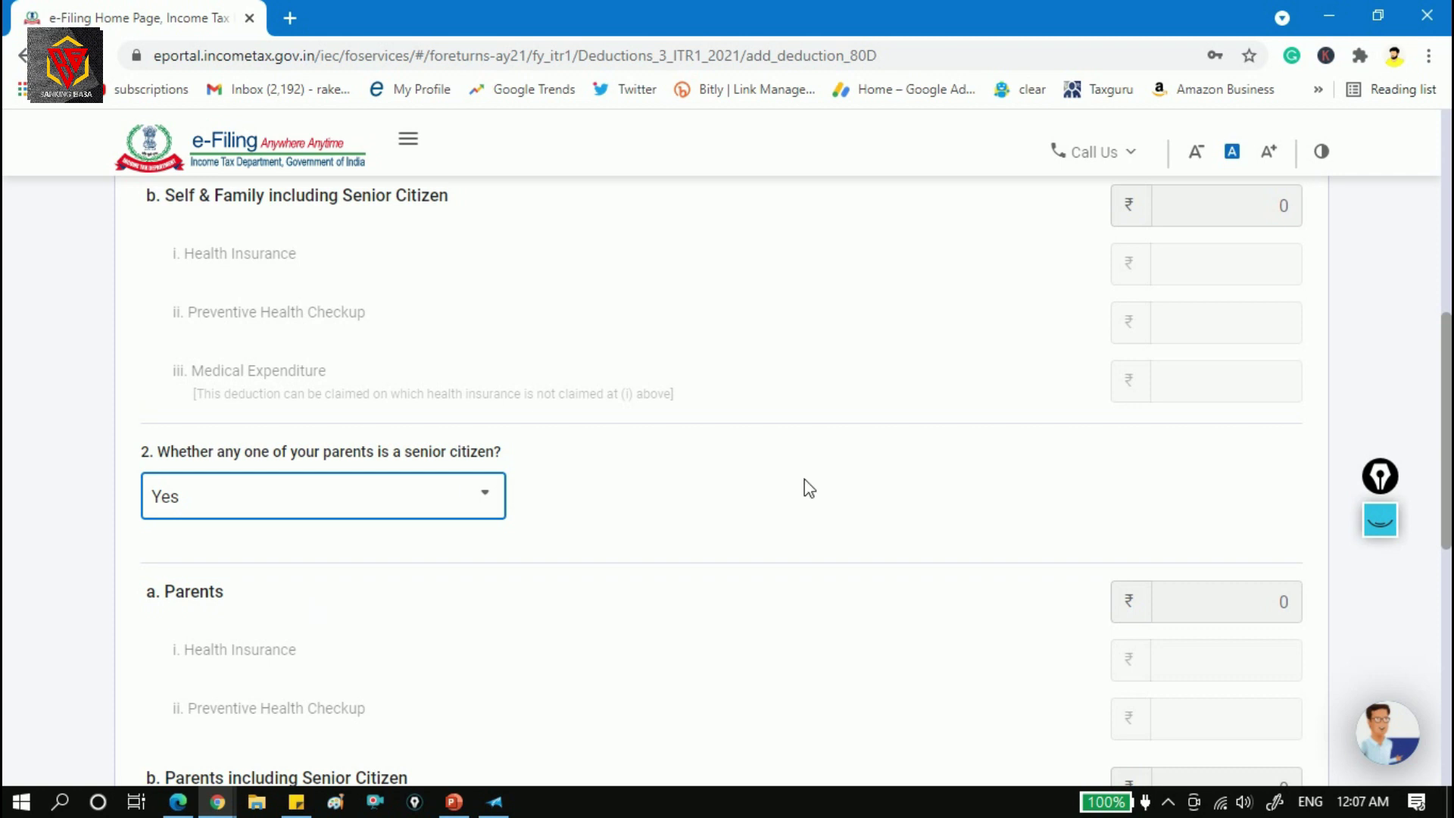
pyautogui.scroll(-4, 804, 479)
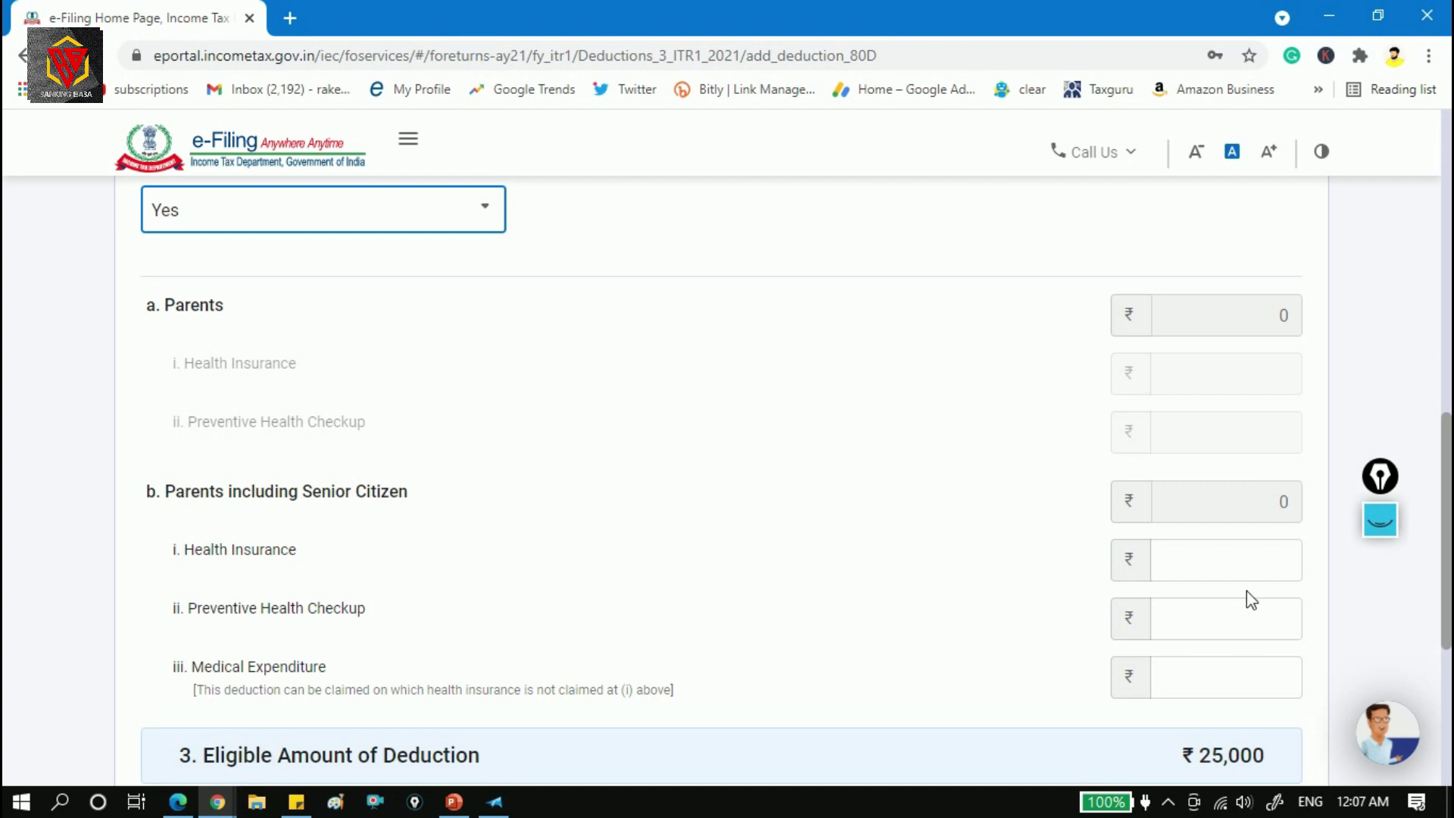
# Enter 50,000 parents' senior-citizen health insurance, giving an eligible 75,000.
pyautogui.click(1268, 560)
pyautogui.write('50')
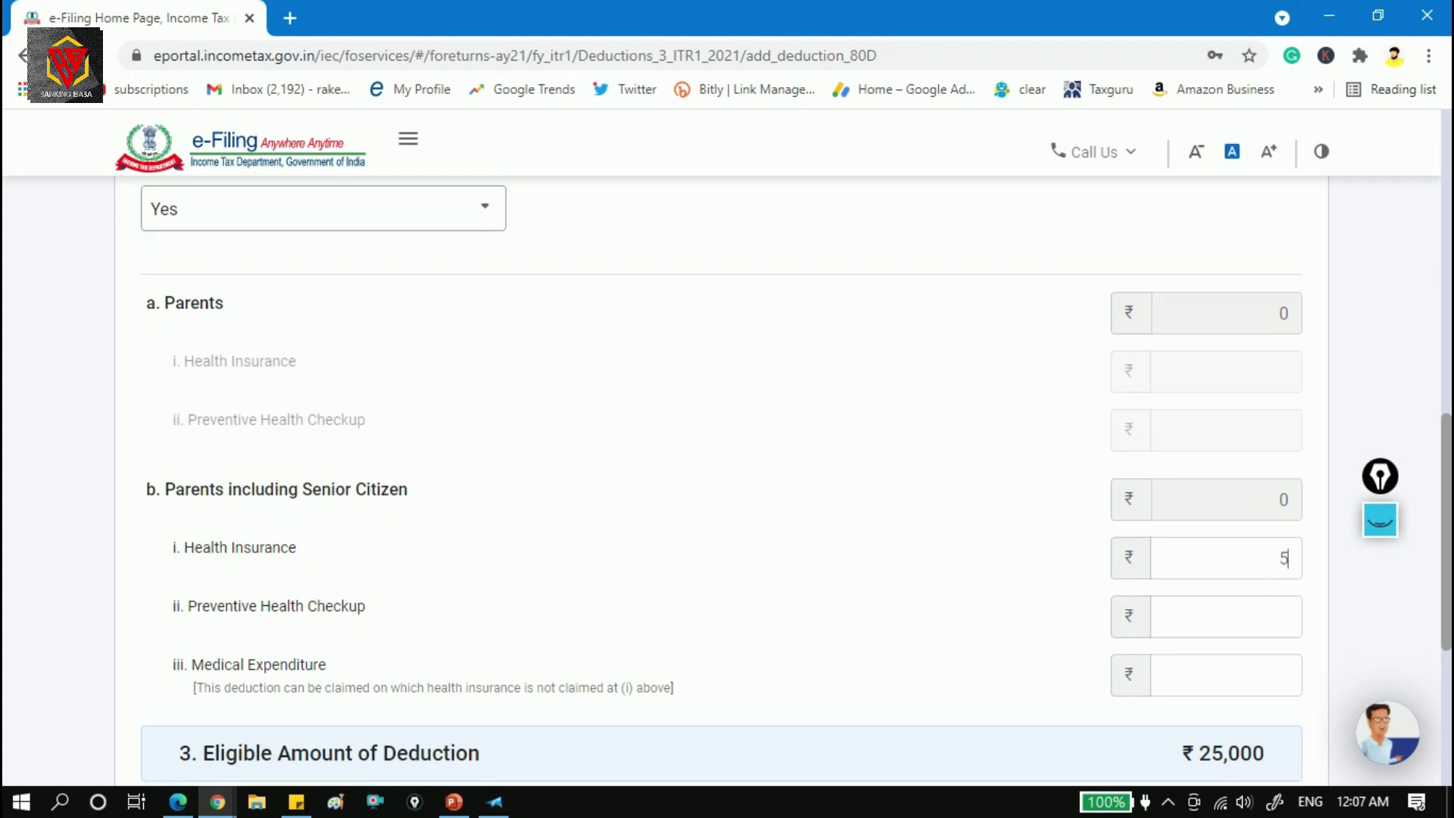
pyautogui.write('000')
pyautogui.click(1221, 619)
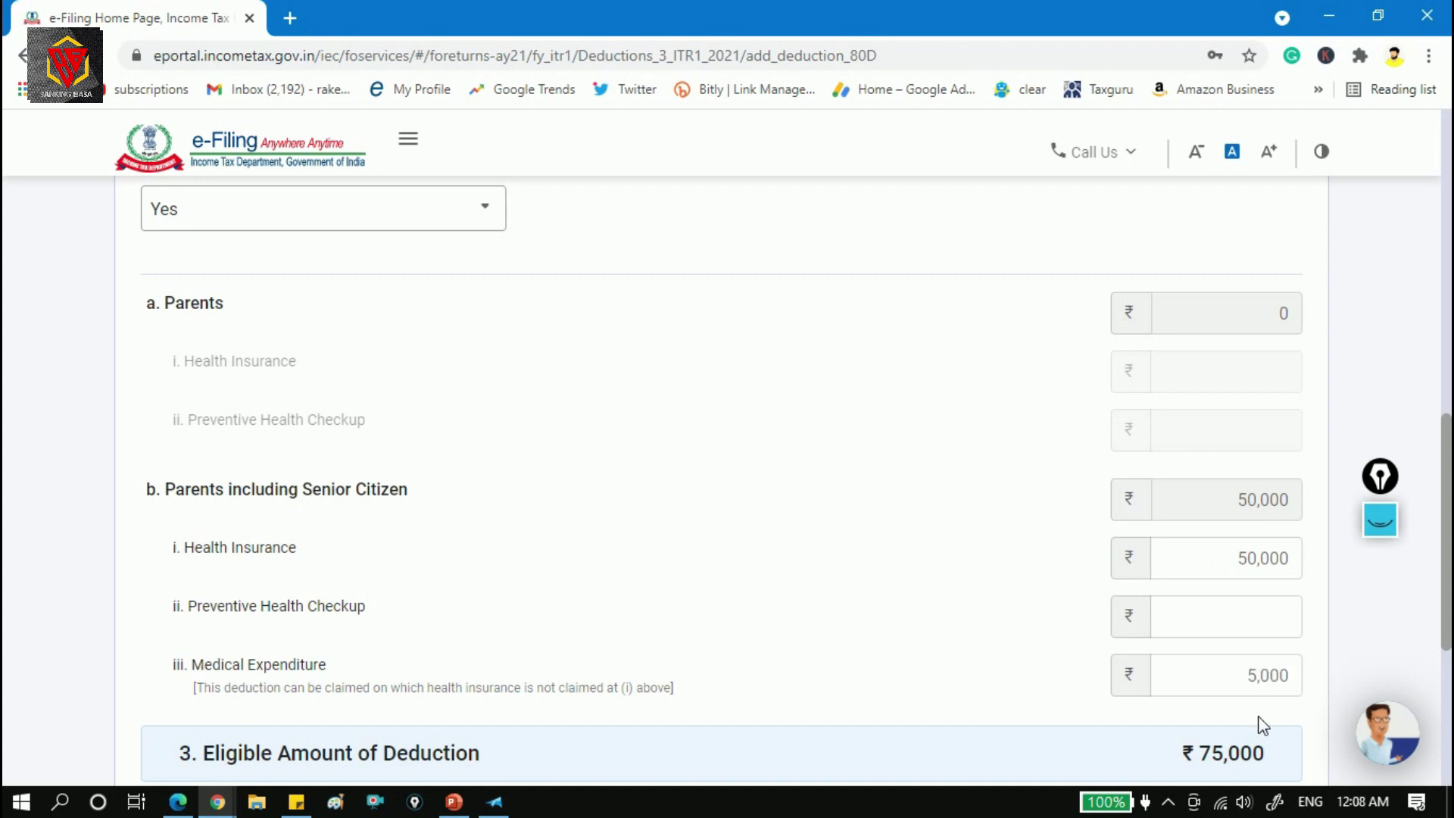
pyautogui.moveTo(1251, 674); pyautogui.dragTo(1311, 685)
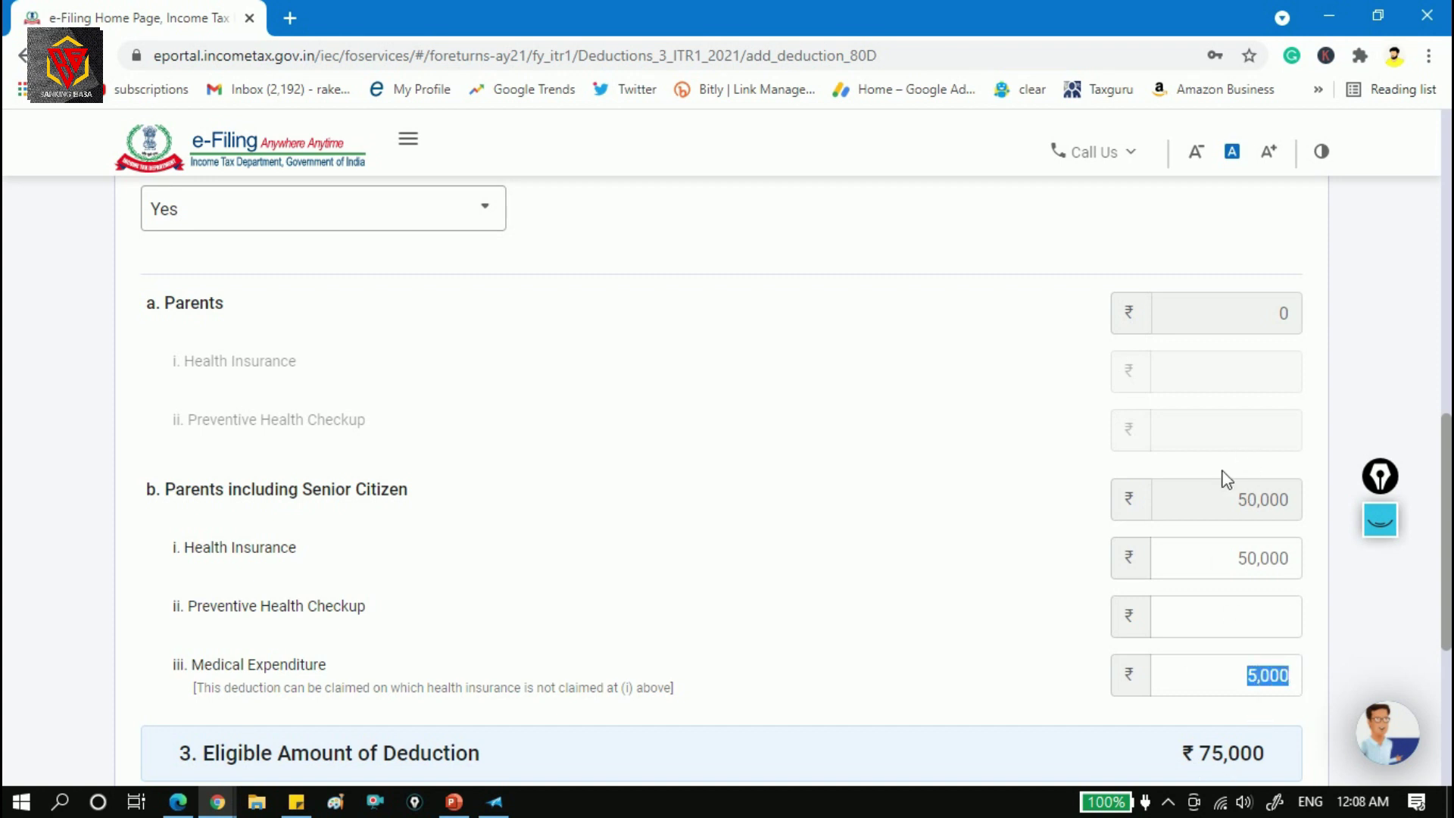
pyautogui.moveTo(1234, 500); pyautogui.dragTo(1292, 502)
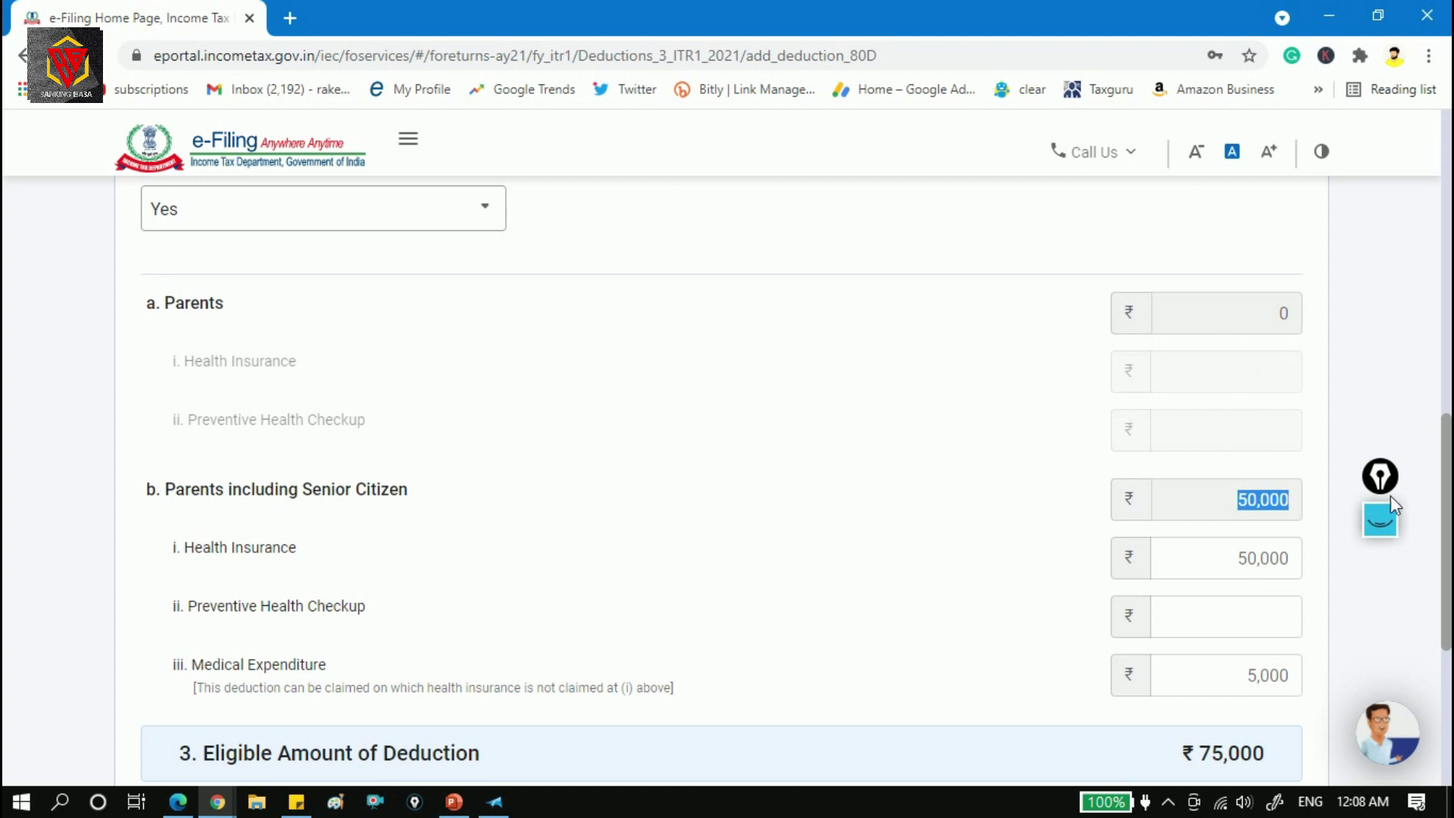
pyautogui.moveTo(1444, 534); pyautogui.dragTo(1444, 256)
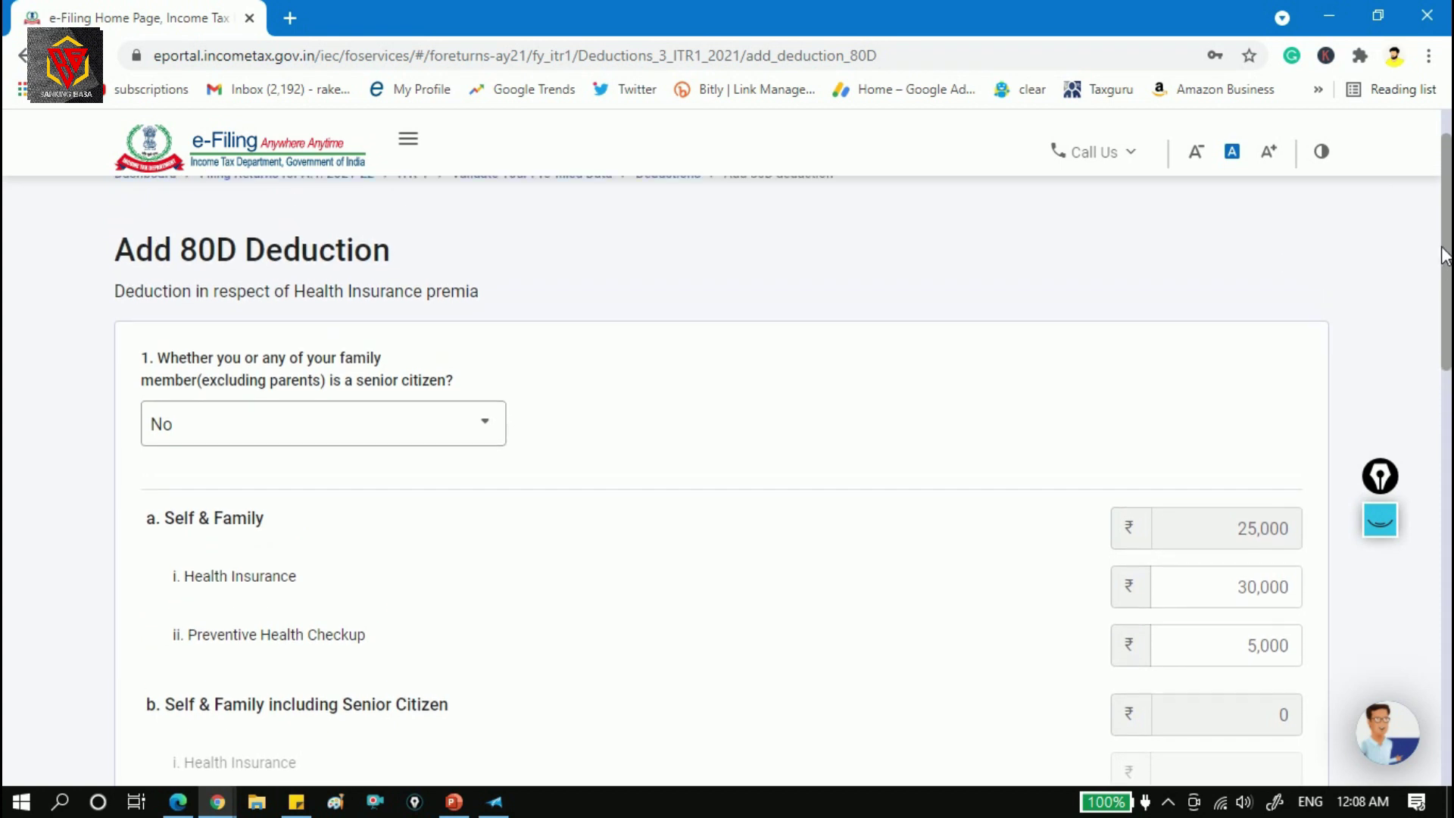
# Answer Yes to whether the self and family are senior citizens.
pyautogui.click(493, 424)
pyautogui.press('Return')
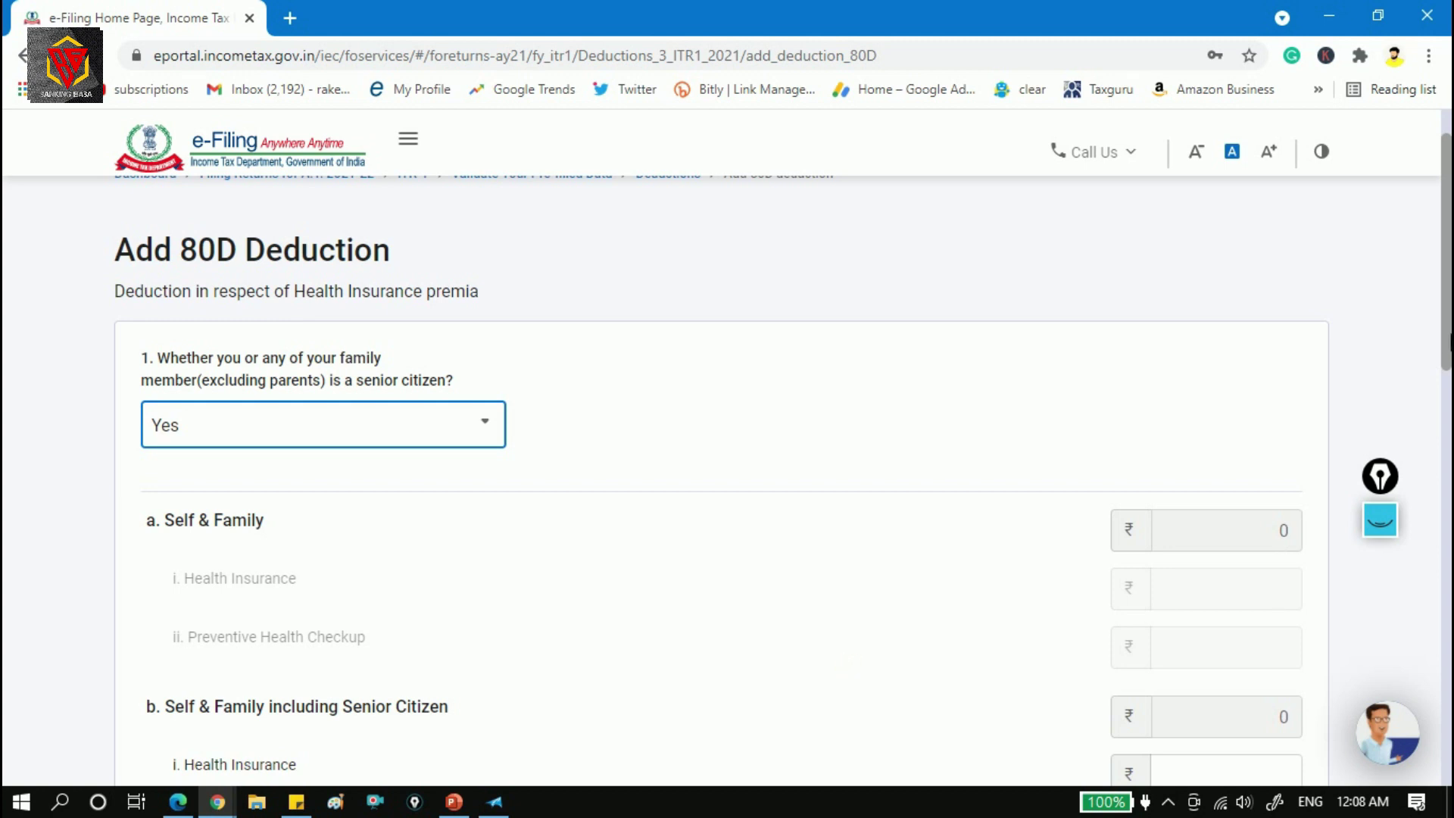
pyautogui.moveTo(1447, 312); pyautogui.dragTo(1449, 395)
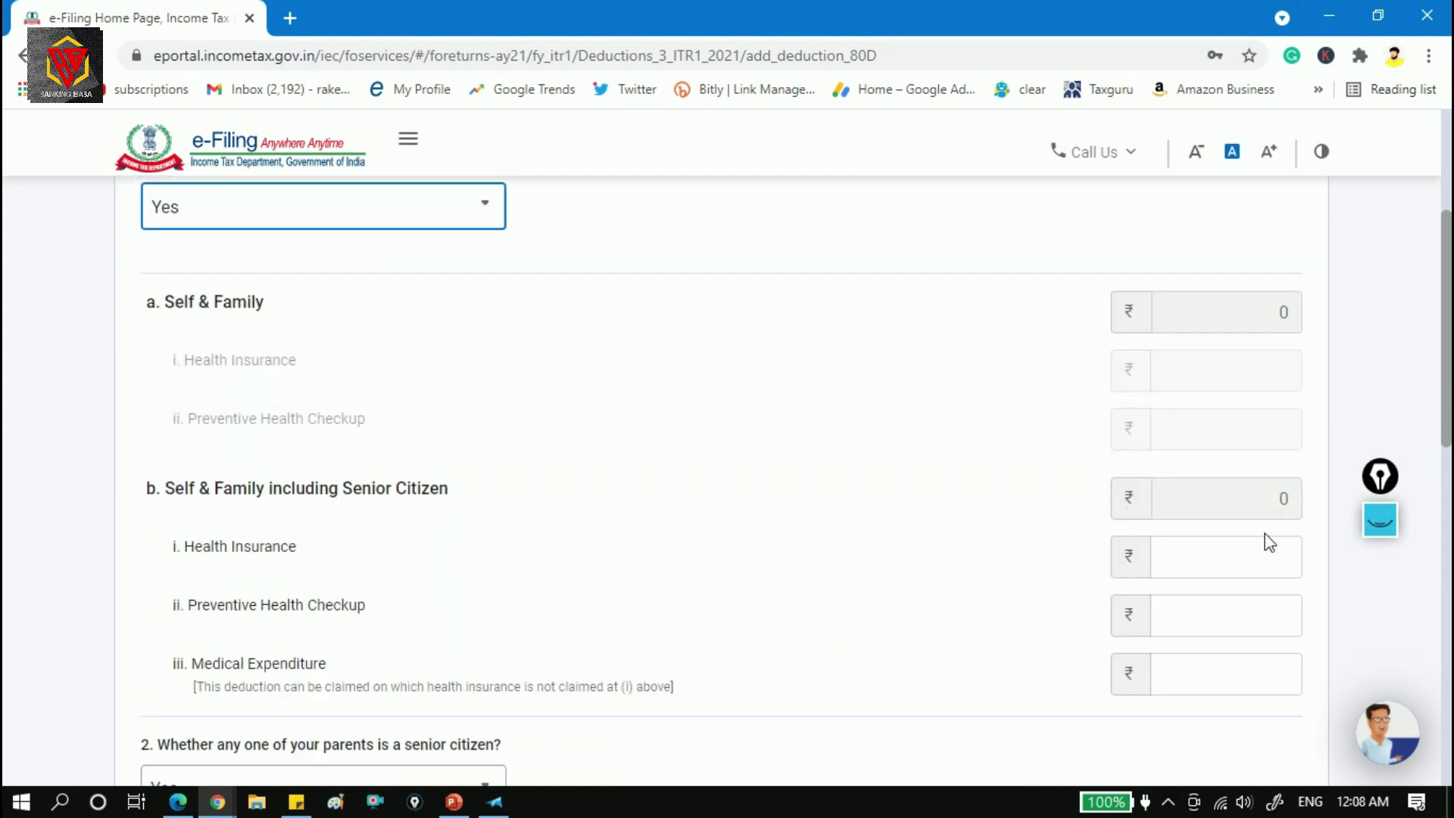
# Enter 50,000 Self & Family senior-citizen health insurance and review the 1,00,000 total.
pyautogui.click(1287, 555)
pyautogui.write('50000')
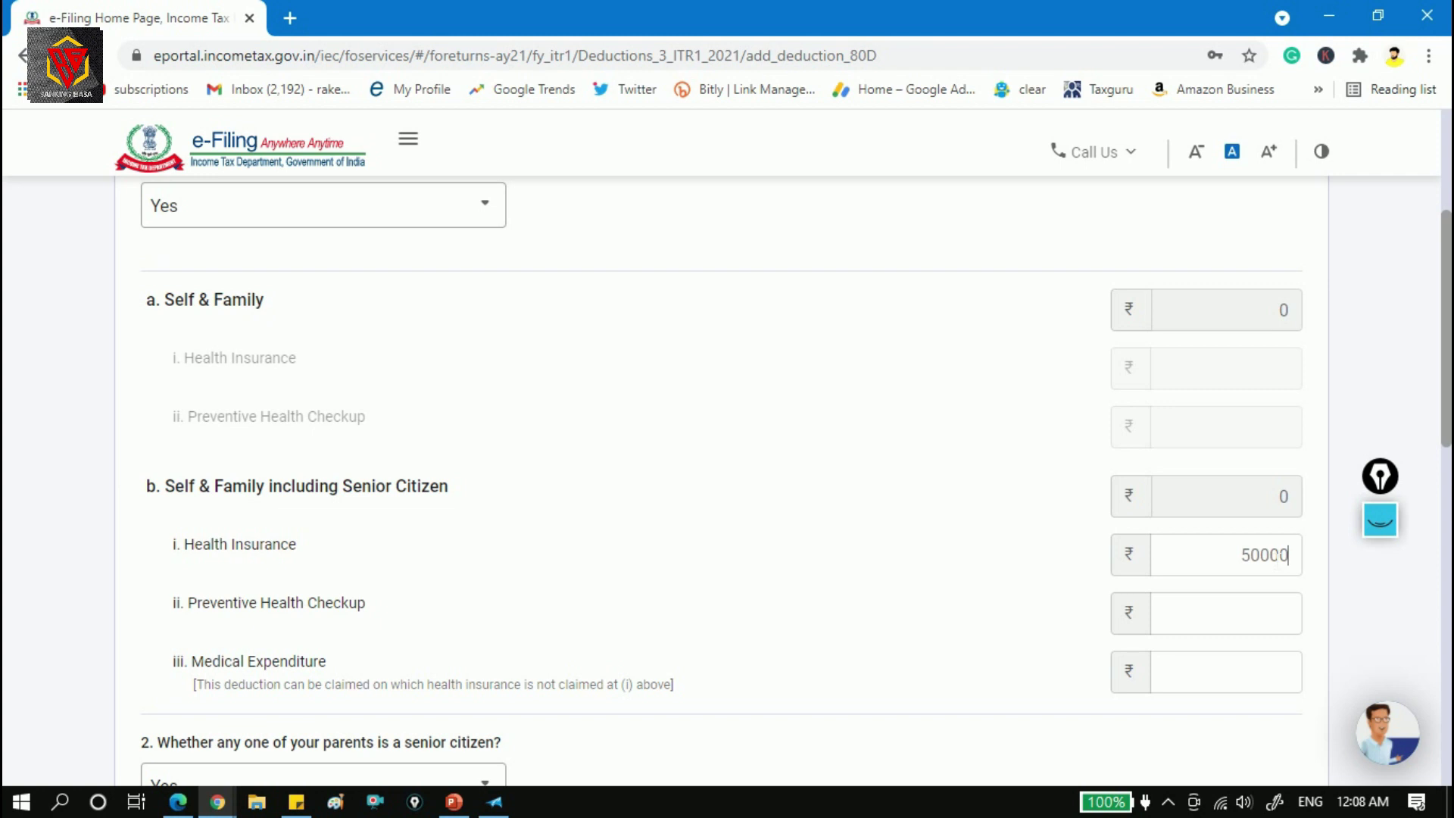
pyautogui.press('Tab')
pyautogui.doubleClick(1264, 496)
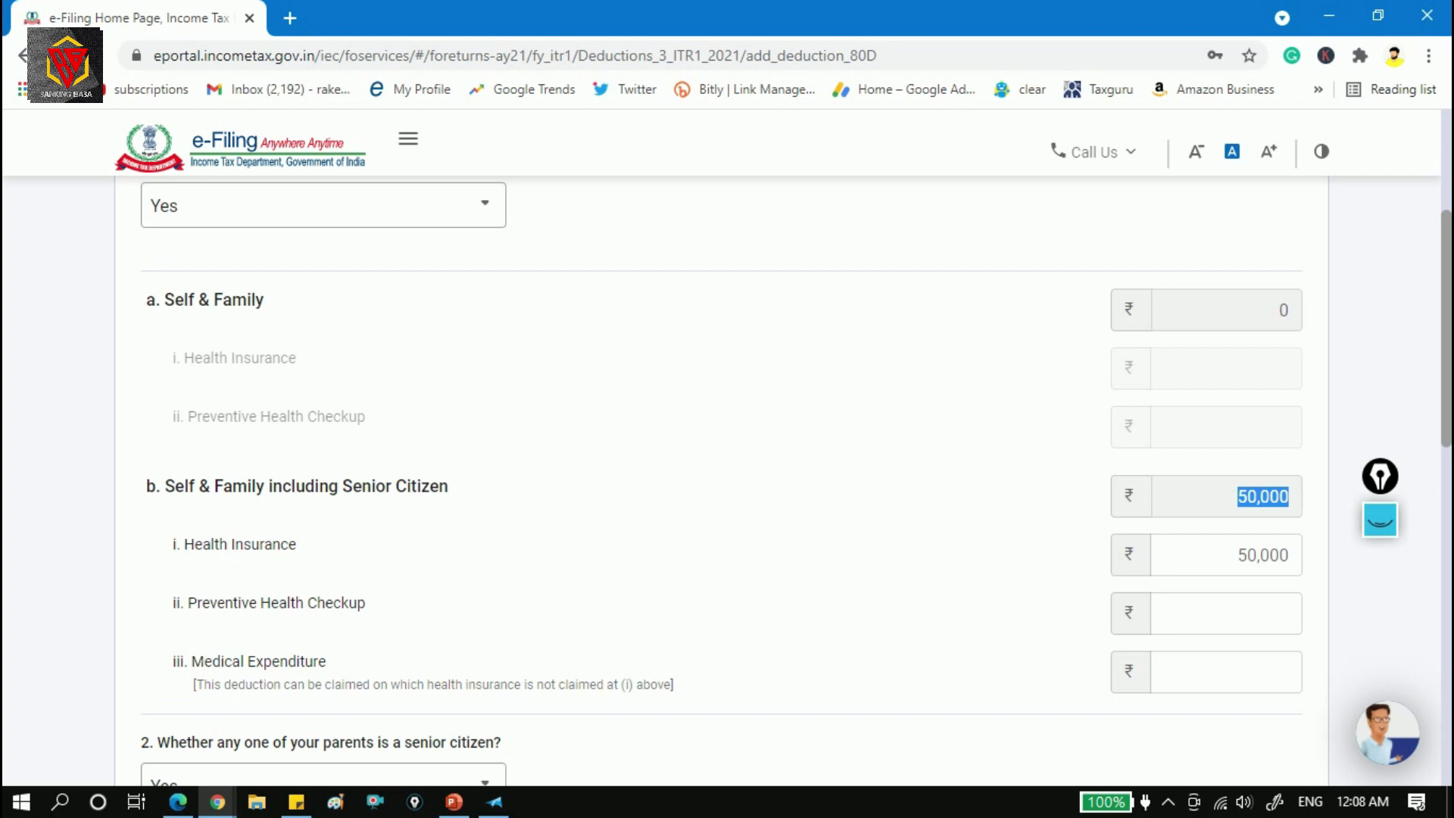
pyautogui.moveTo(1450, 292); pyautogui.dragTo(1449, 195)
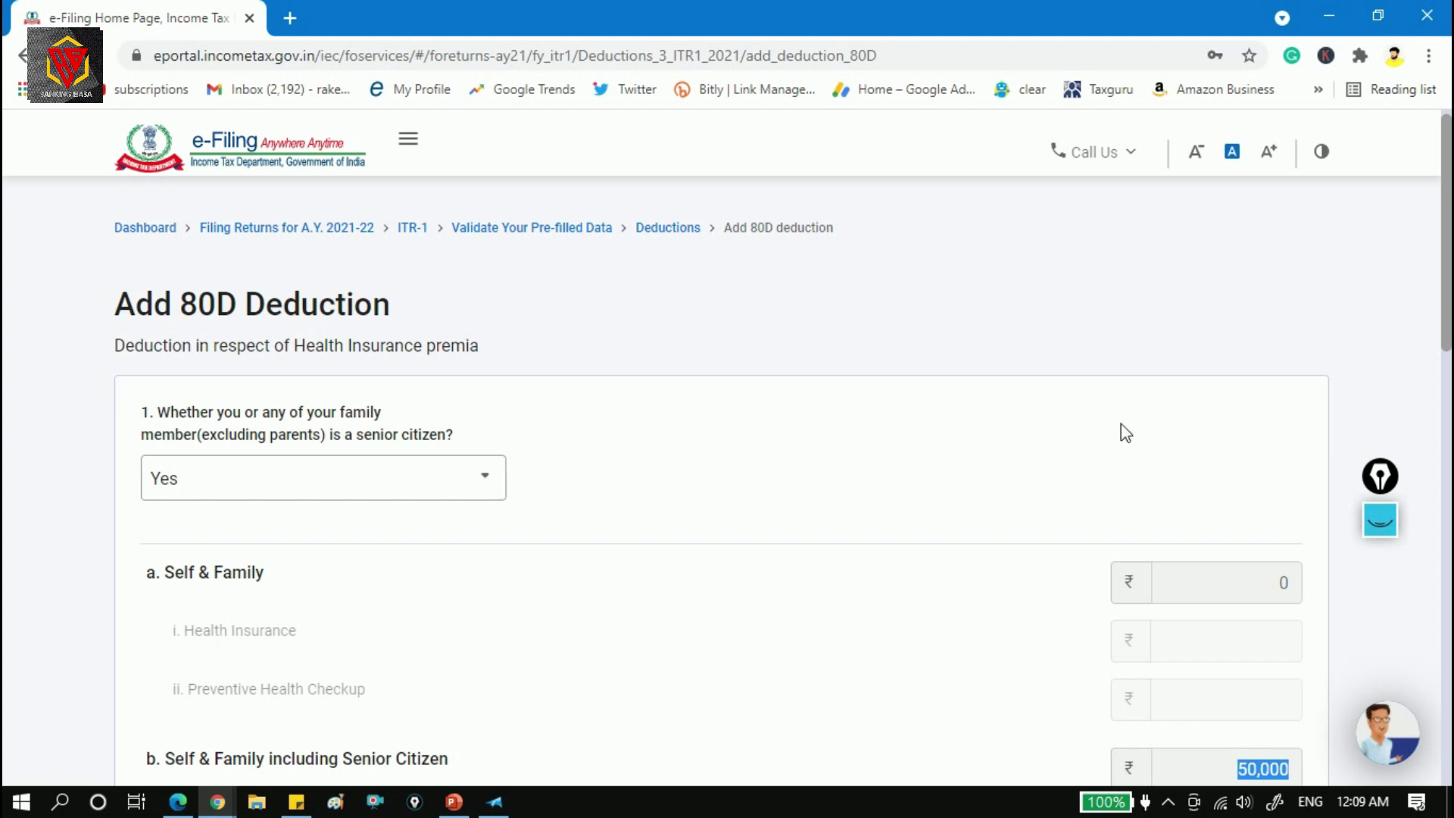
pyautogui.moveTo(1446, 275); pyautogui.dragTo(1448, 382)
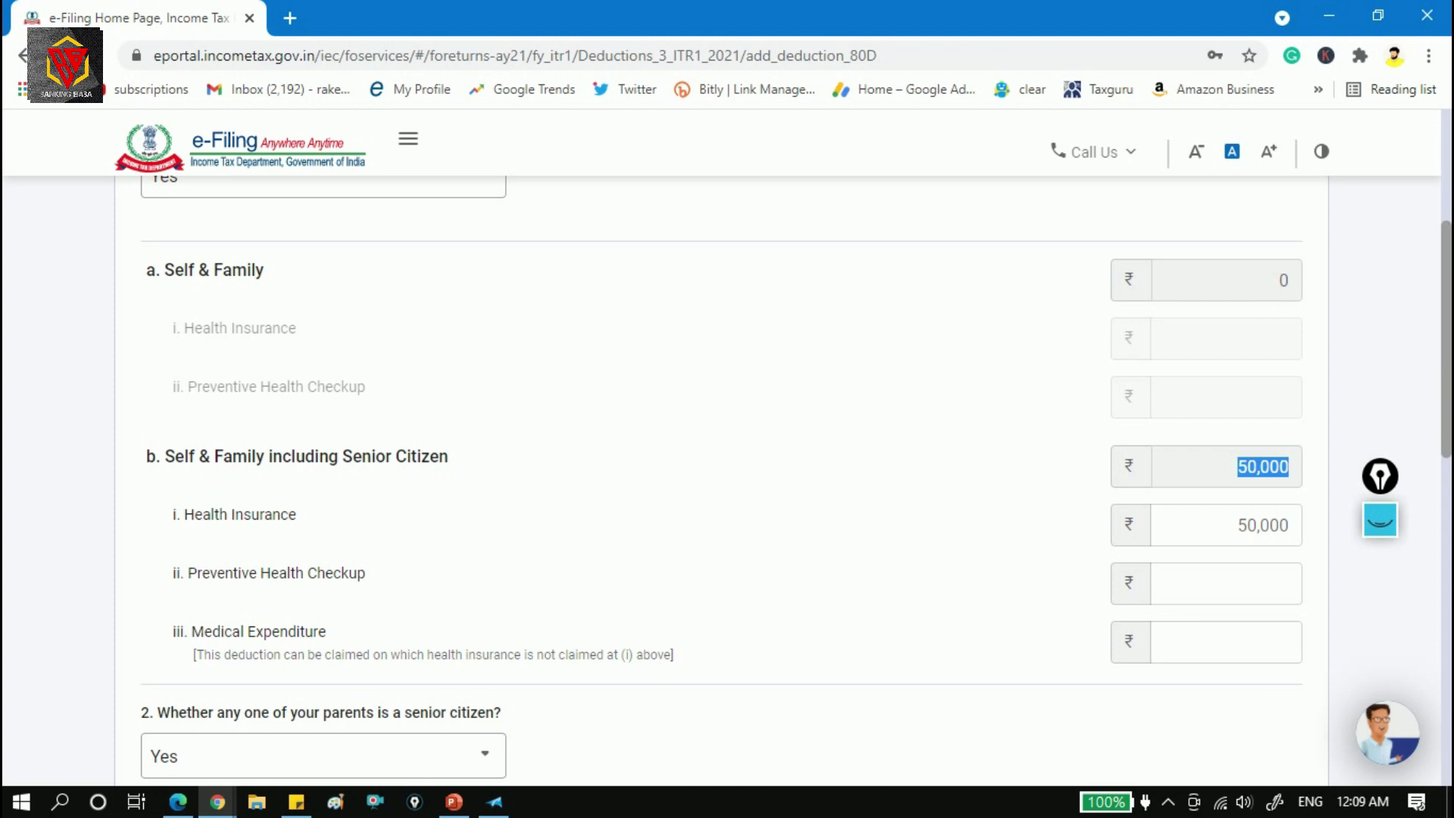
pyautogui.moveTo(1446, 288); pyautogui.dragTo(1448, 560)
# Close the 80D form, review the 80TTA deduction breakdown, and confirm ₹0 total deductions.
pyautogui.click(213, 628)
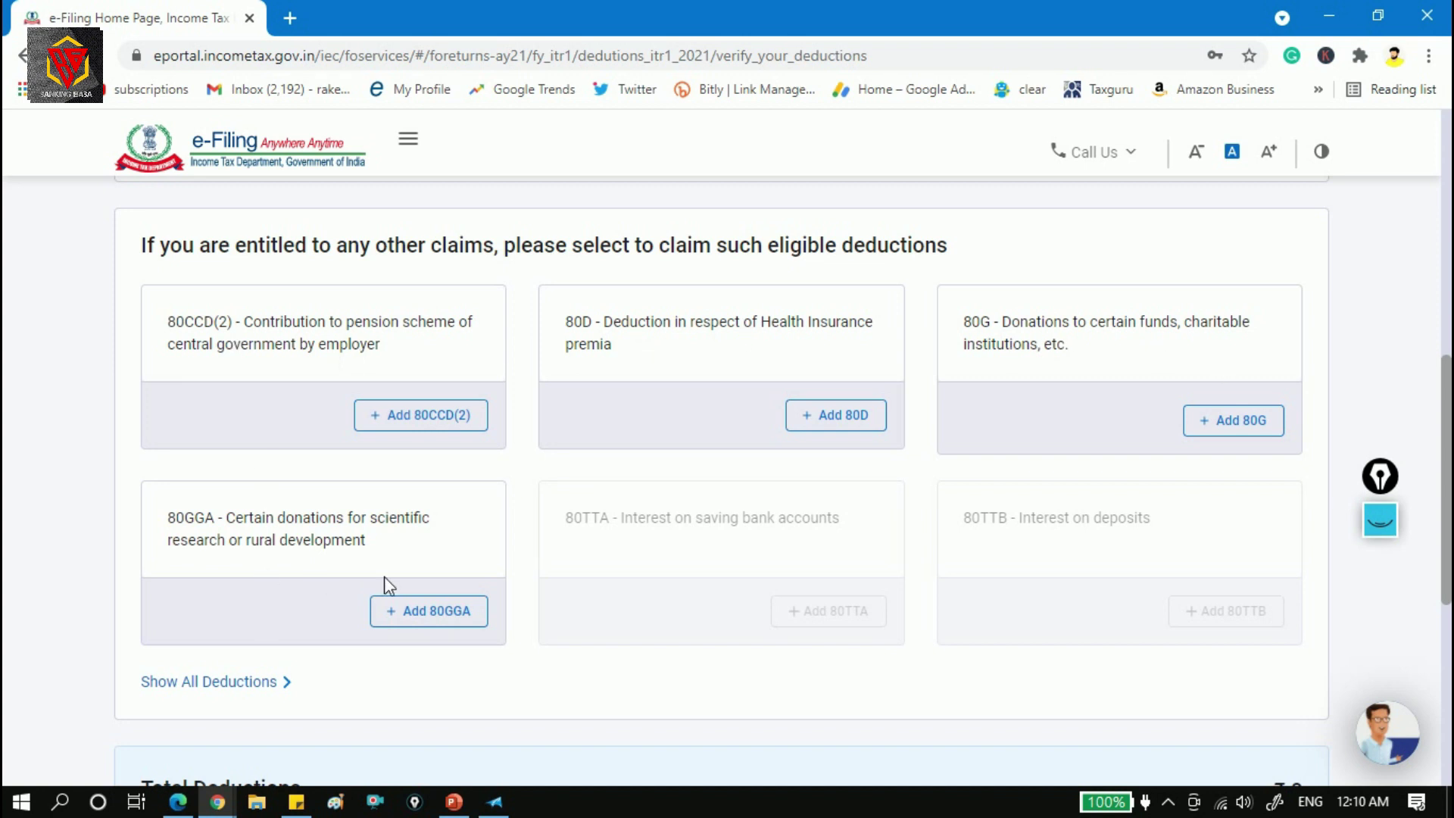
pyautogui.moveTo(1451, 439); pyautogui.dragTo(1451, 476)
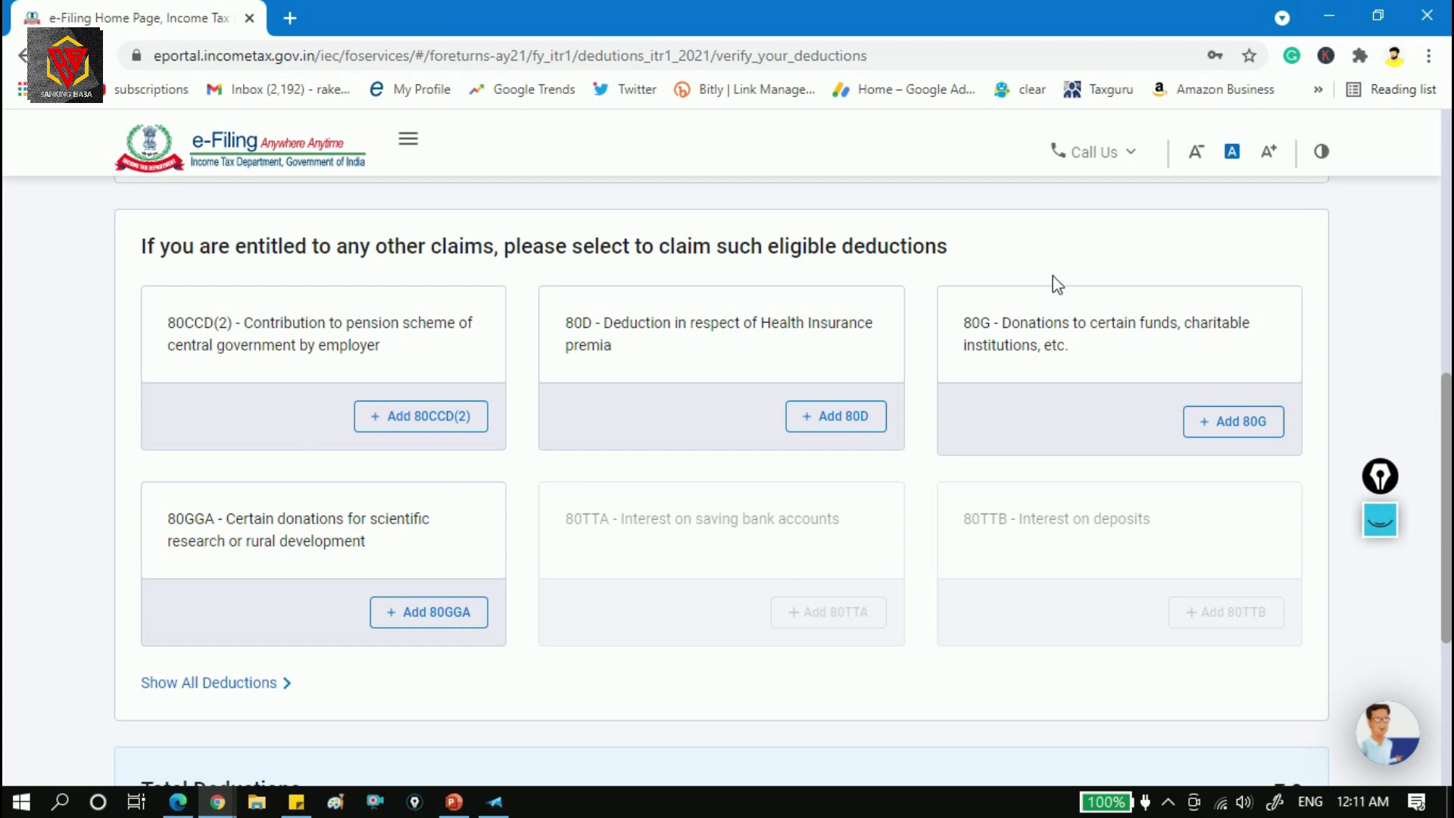
pyautogui.moveTo(1446, 417); pyautogui.dragTo(1447, 594)
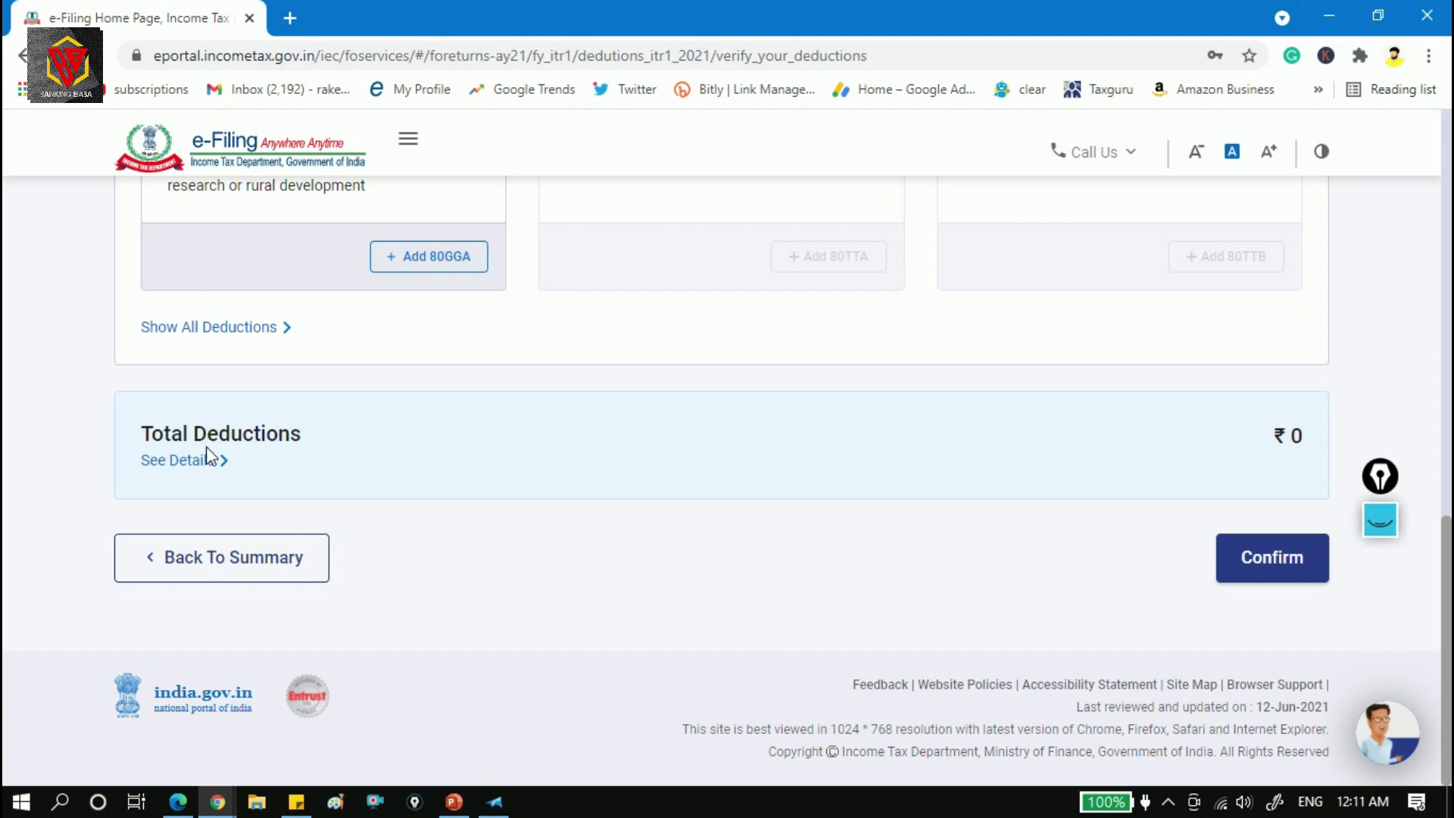
pyautogui.click(191, 462)
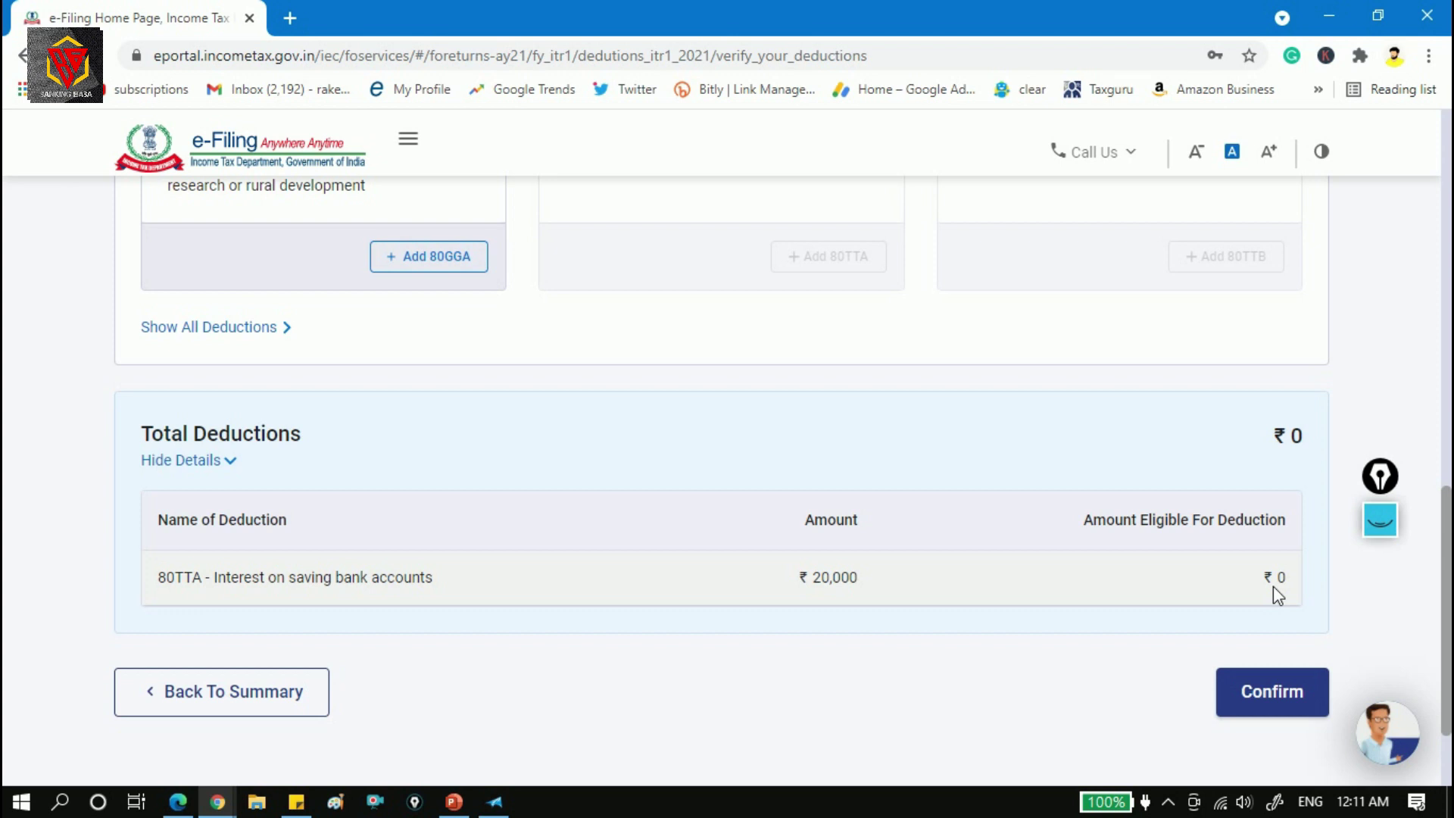
pyautogui.click(1287, 689)
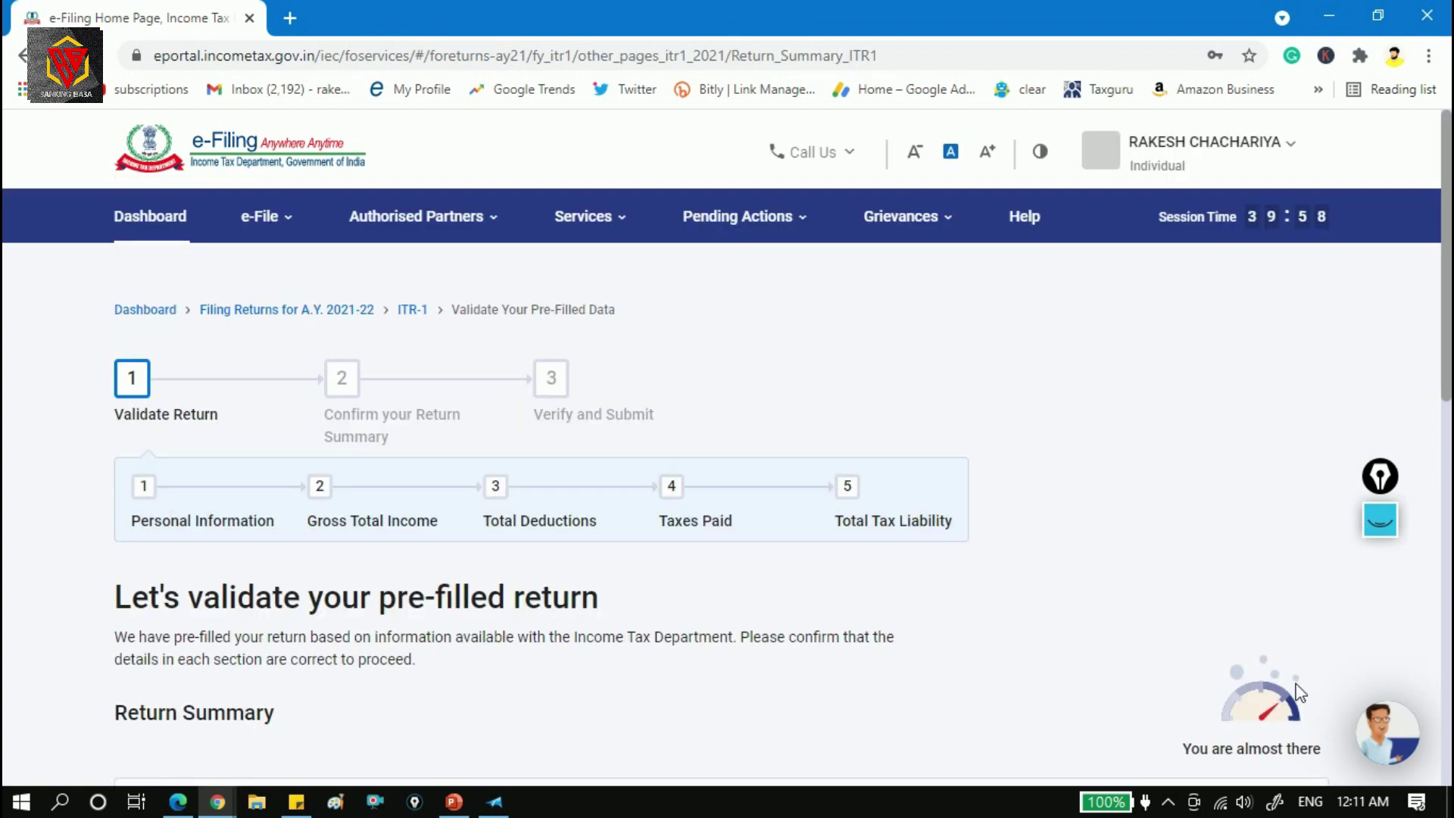
# Scroll down the Return Summary and open the Tax Paid row for verification.
pyautogui.scroll(-6, 1449, 566)
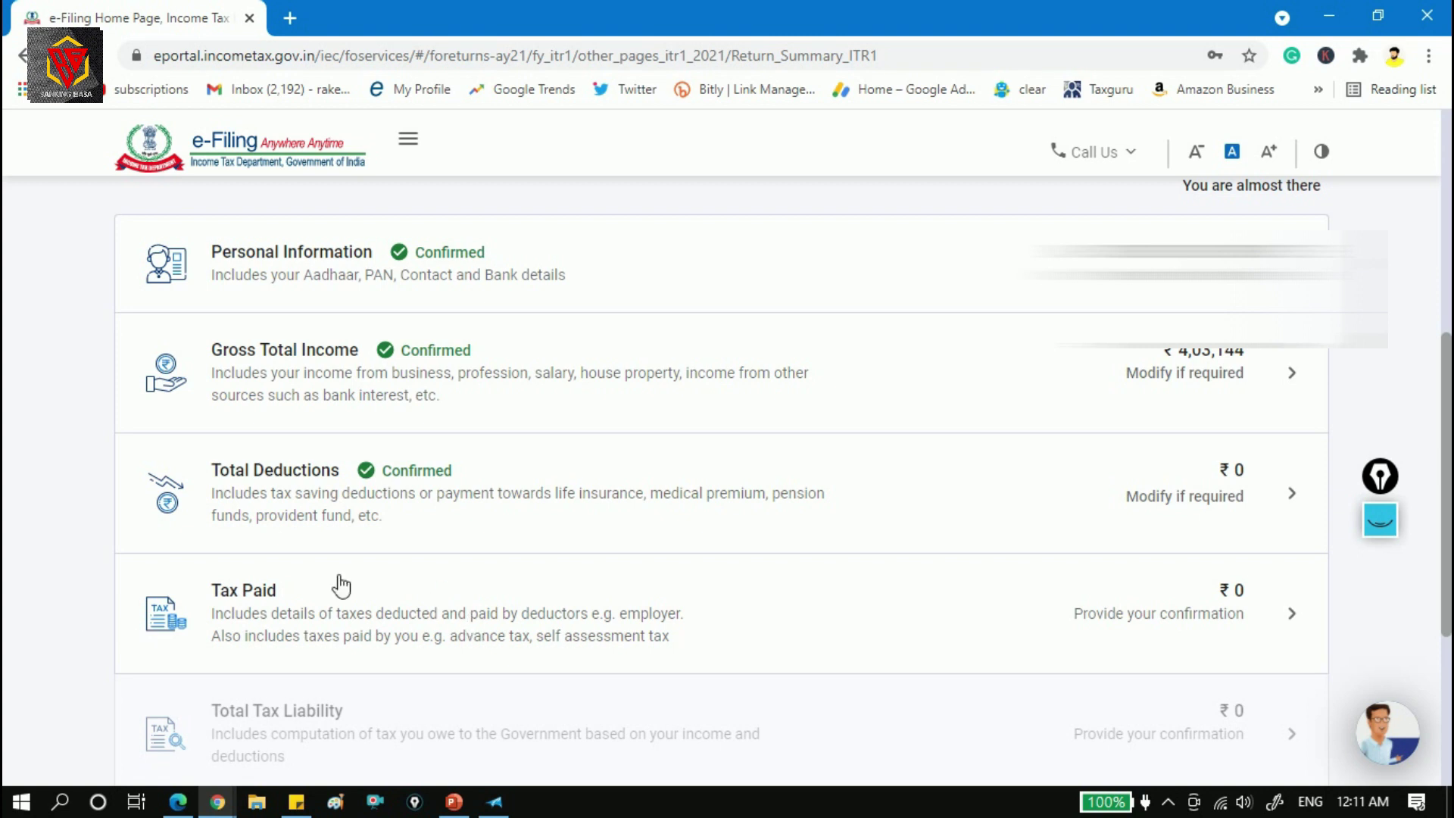
pyautogui.click(961, 621)
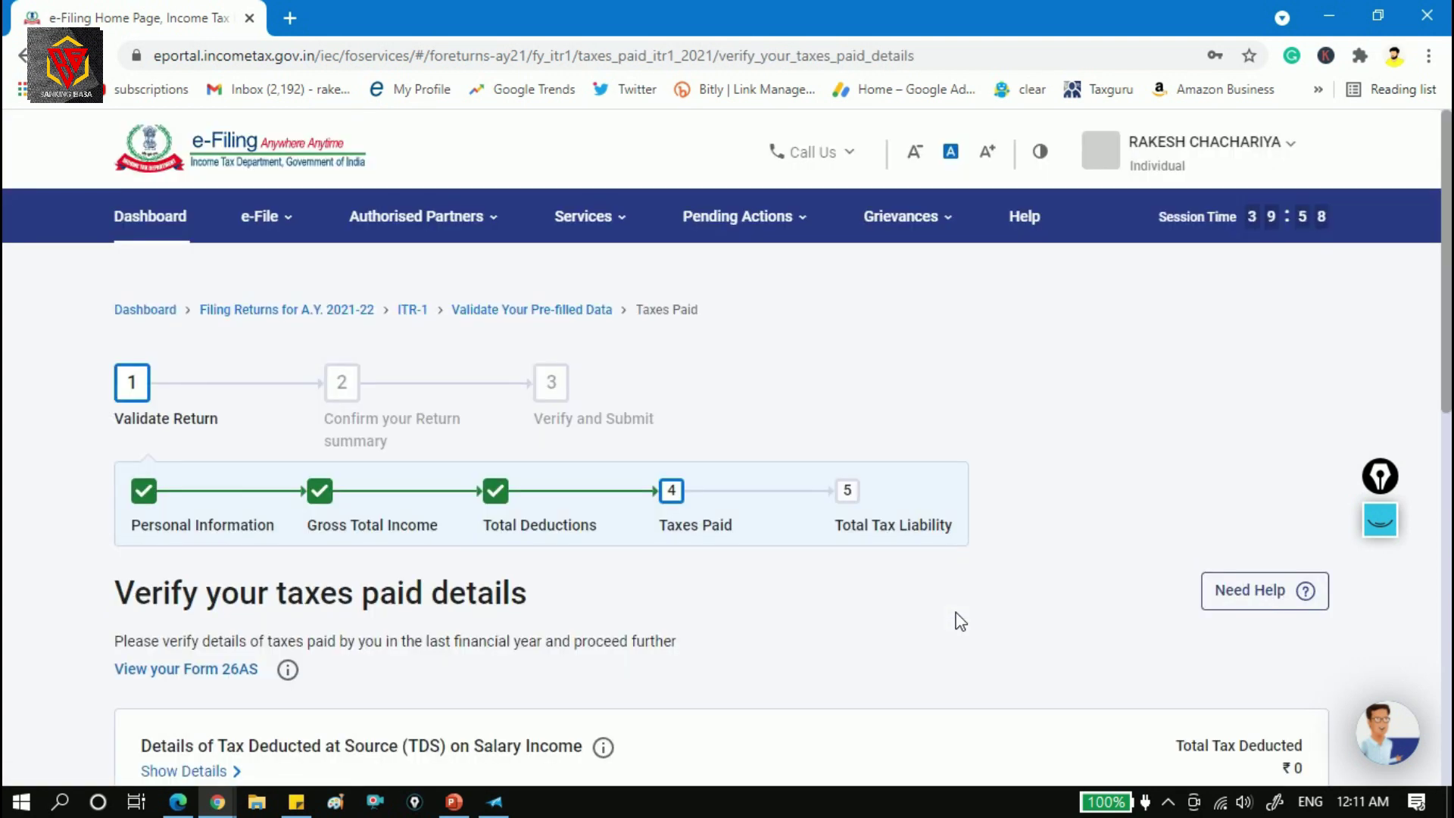
# Show the details of TDS on salary income, which totals ₹0.
pyautogui.moveTo(1450, 261); pyautogui.dragTo(1450, 425)
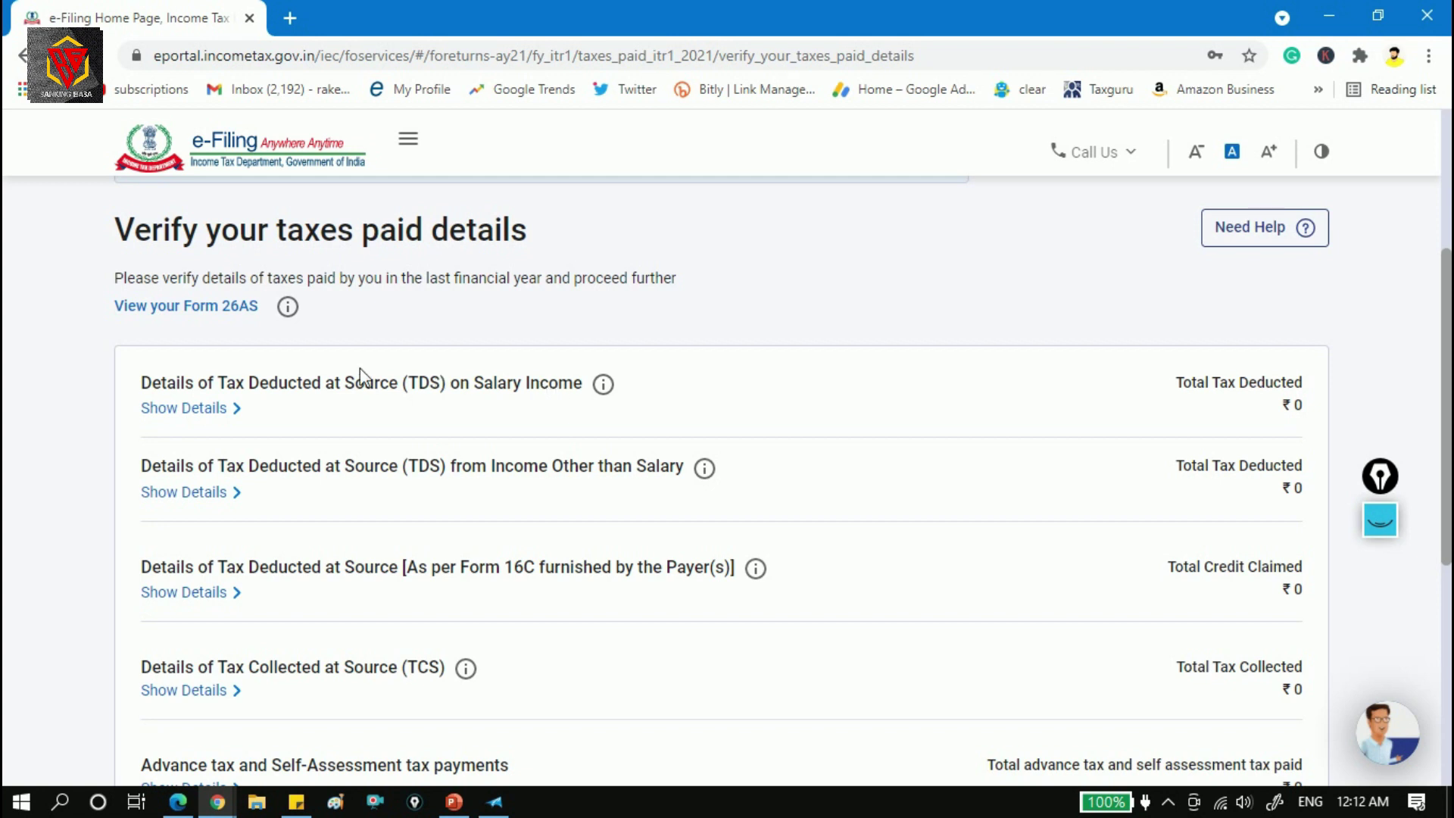
pyautogui.click(195, 412)
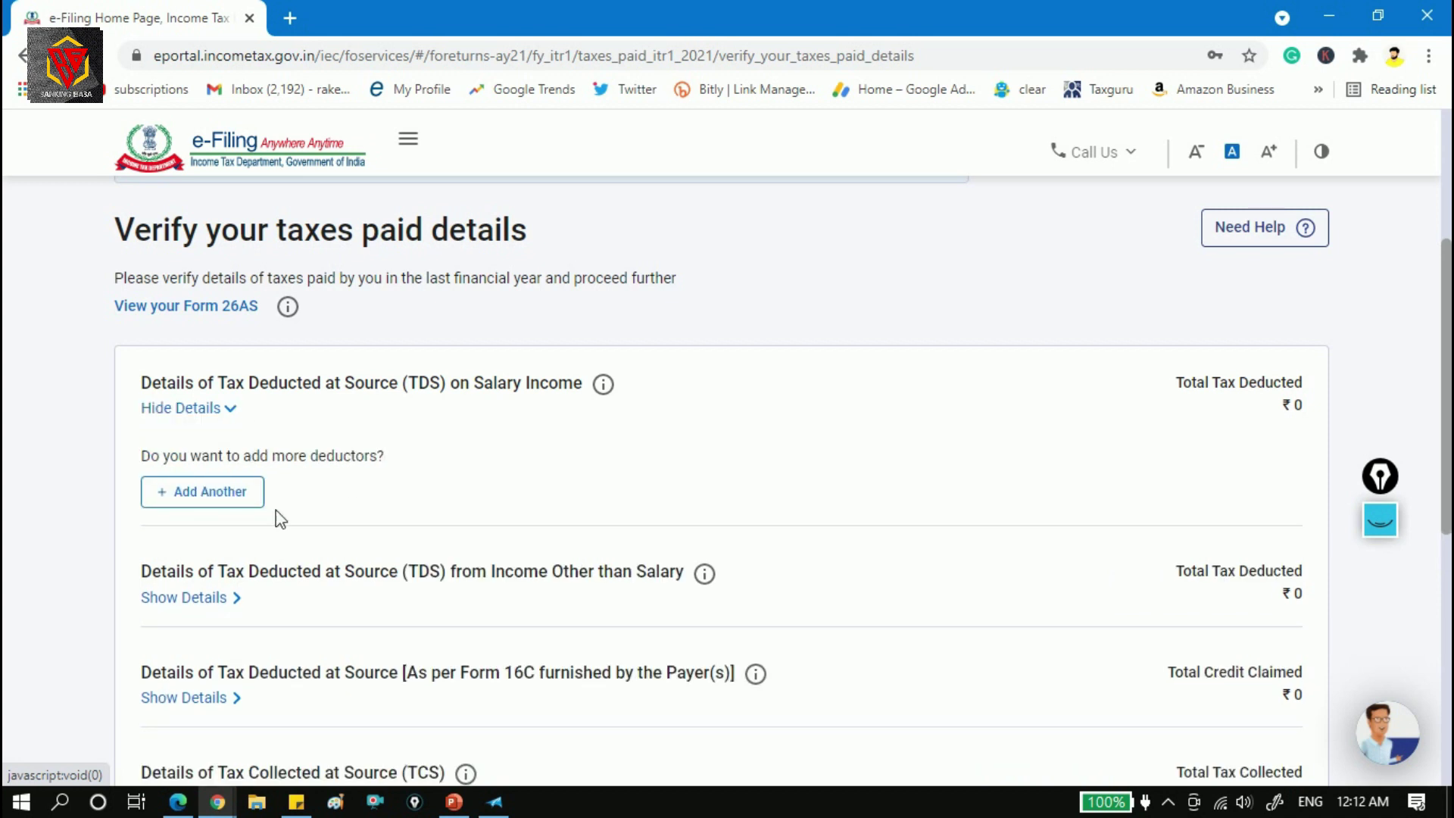
pyautogui.click(205, 507)
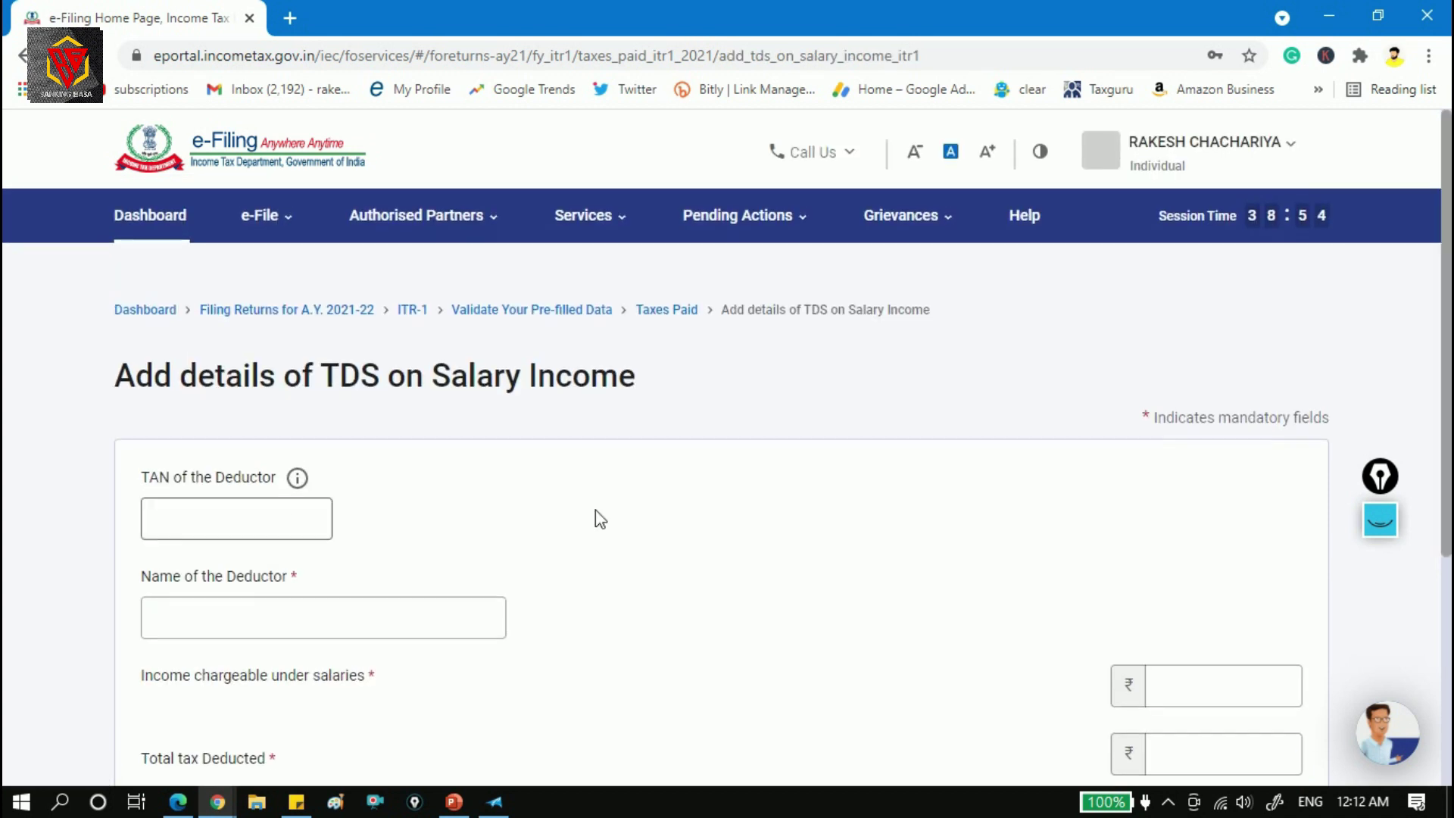
pyautogui.click(264, 520)
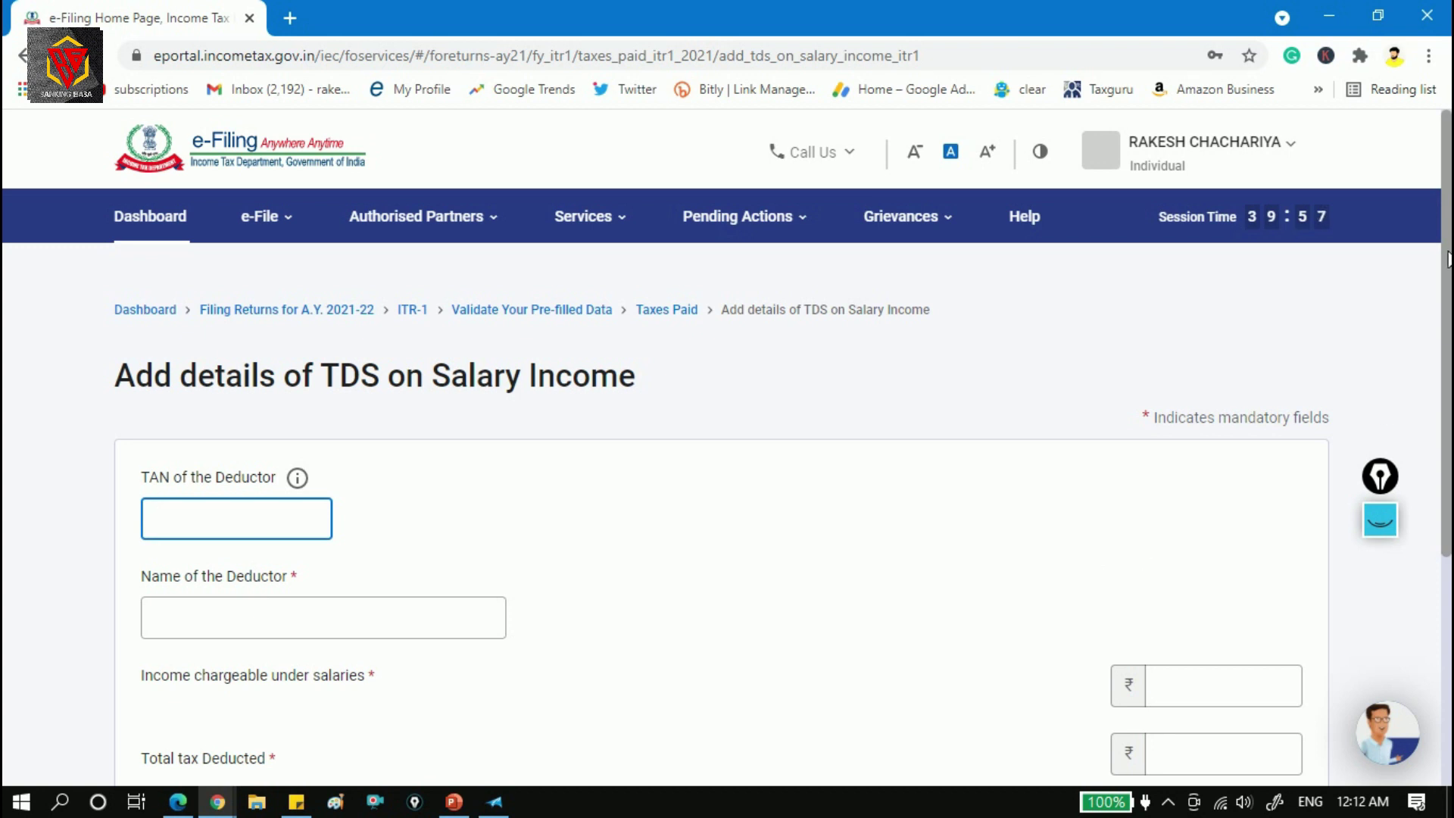
pyautogui.scroll(-2, 1430, 349)
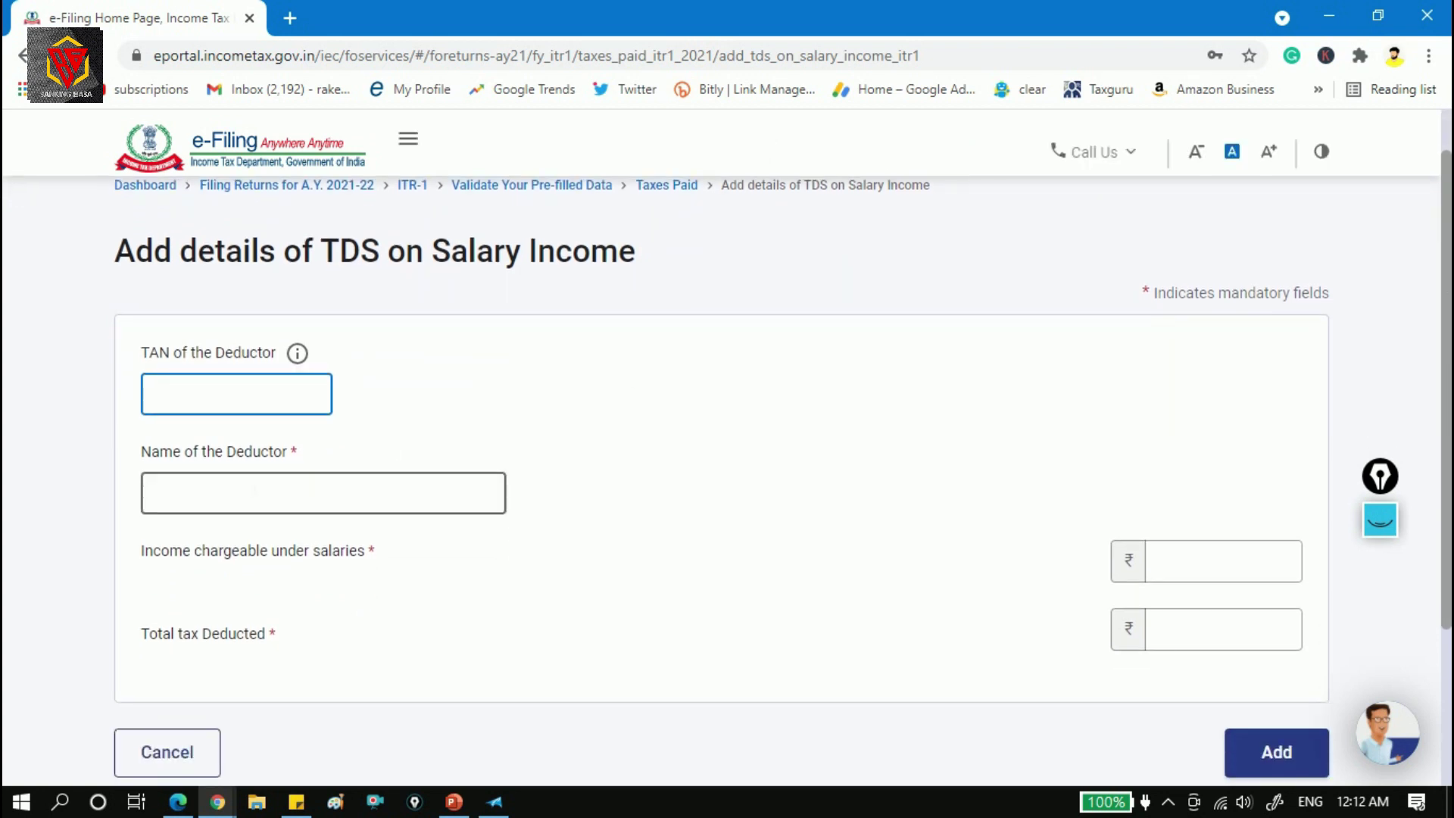
pyautogui.click(1187, 561)
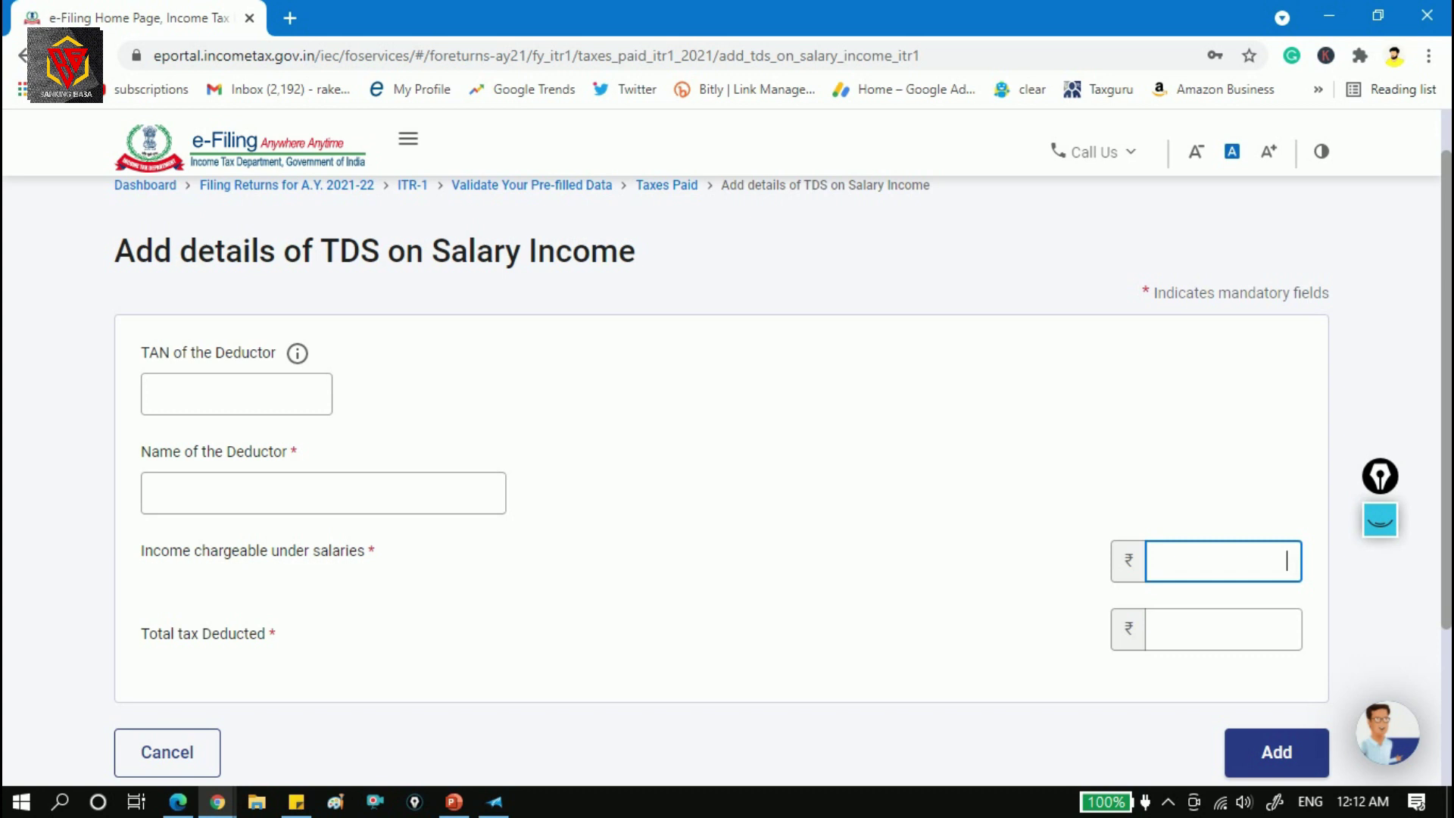
pyautogui.click(1285, 628)
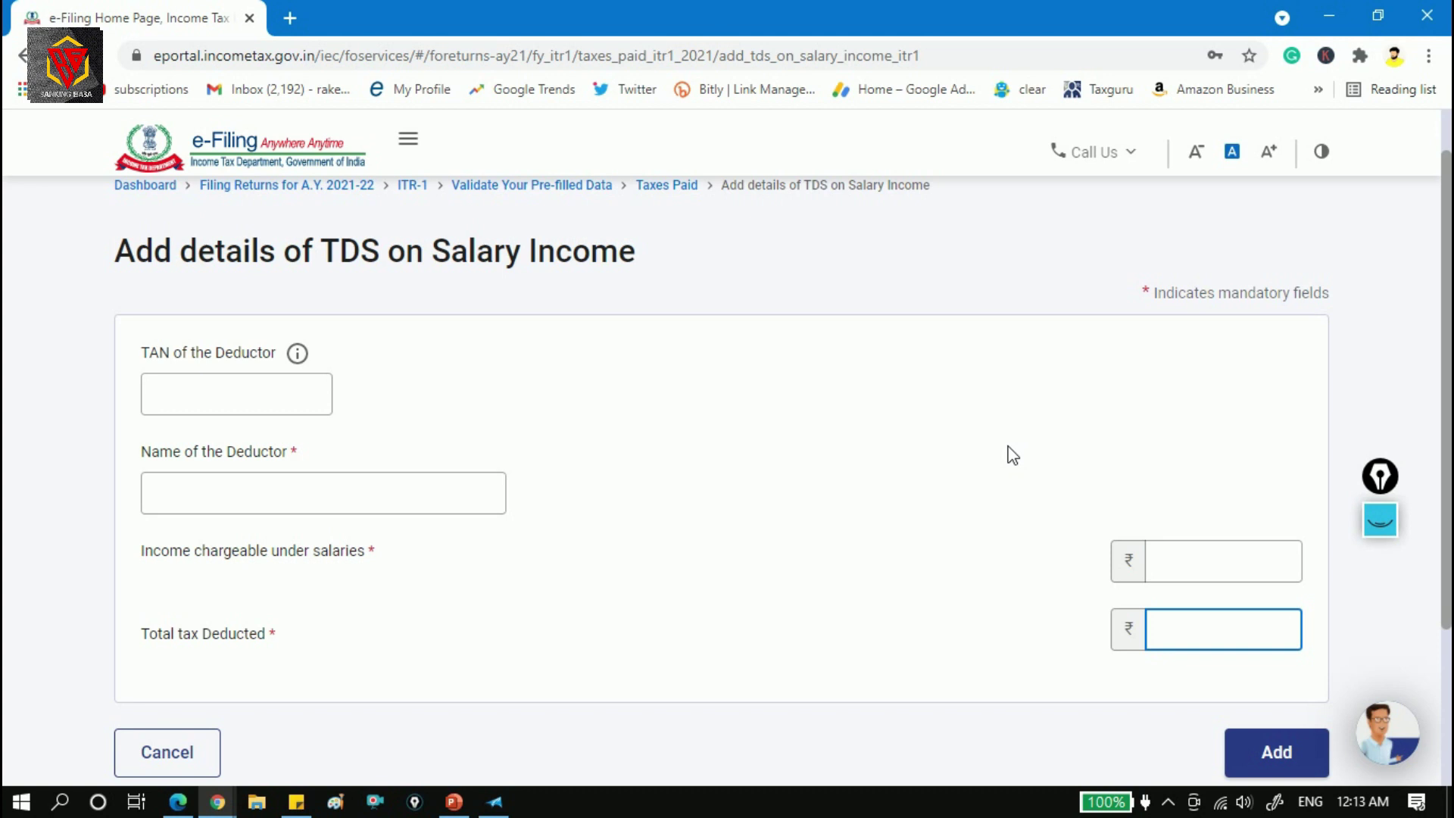
pyautogui.moveTo(1445, 282); pyautogui.dragTo(1447, 334)
pyautogui.click(196, 668)
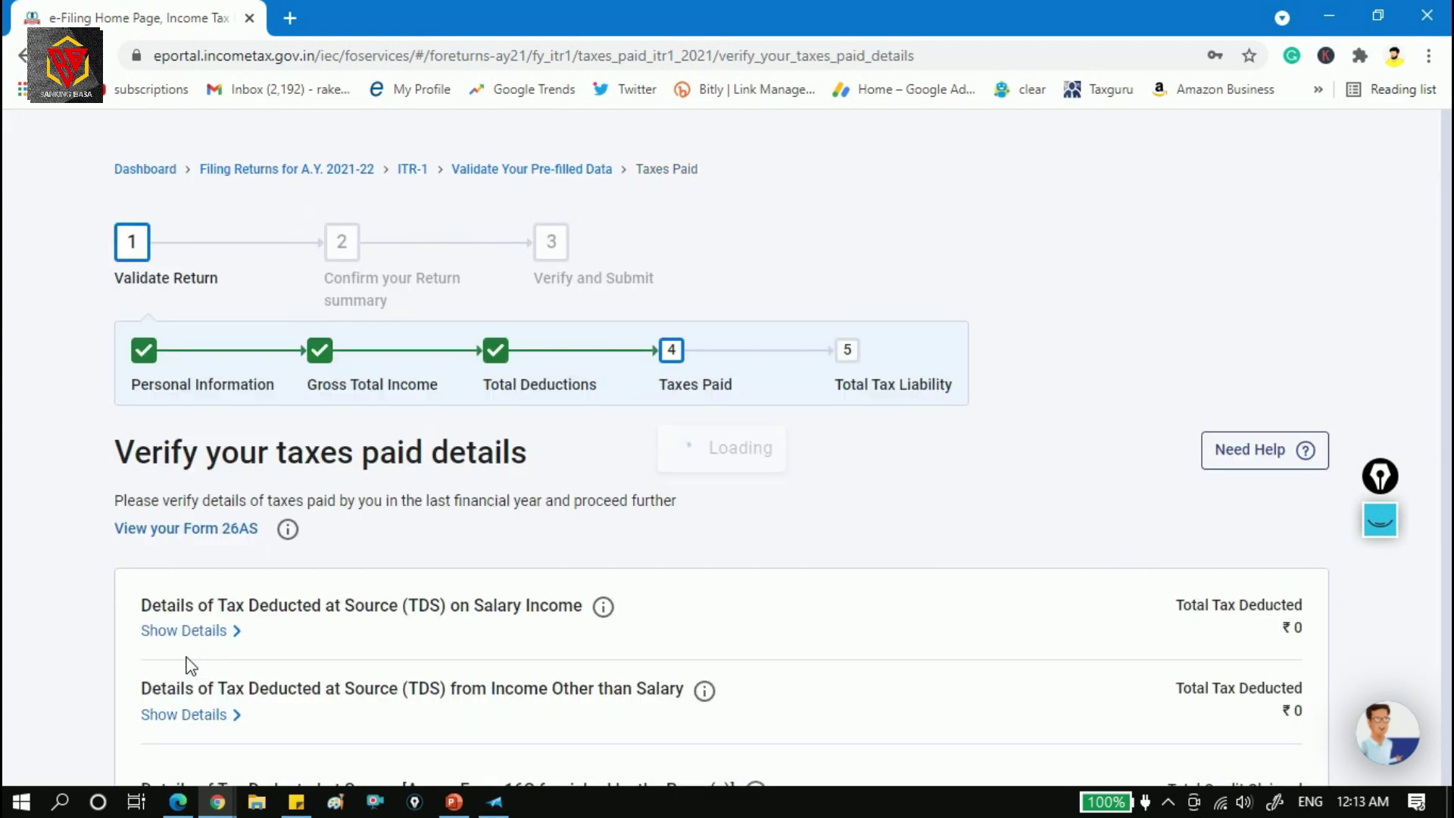
# Open a blank Add Advance Tax and Self Assessment Tax payment form.
pyautogui.scroll(-5, 189, 666)
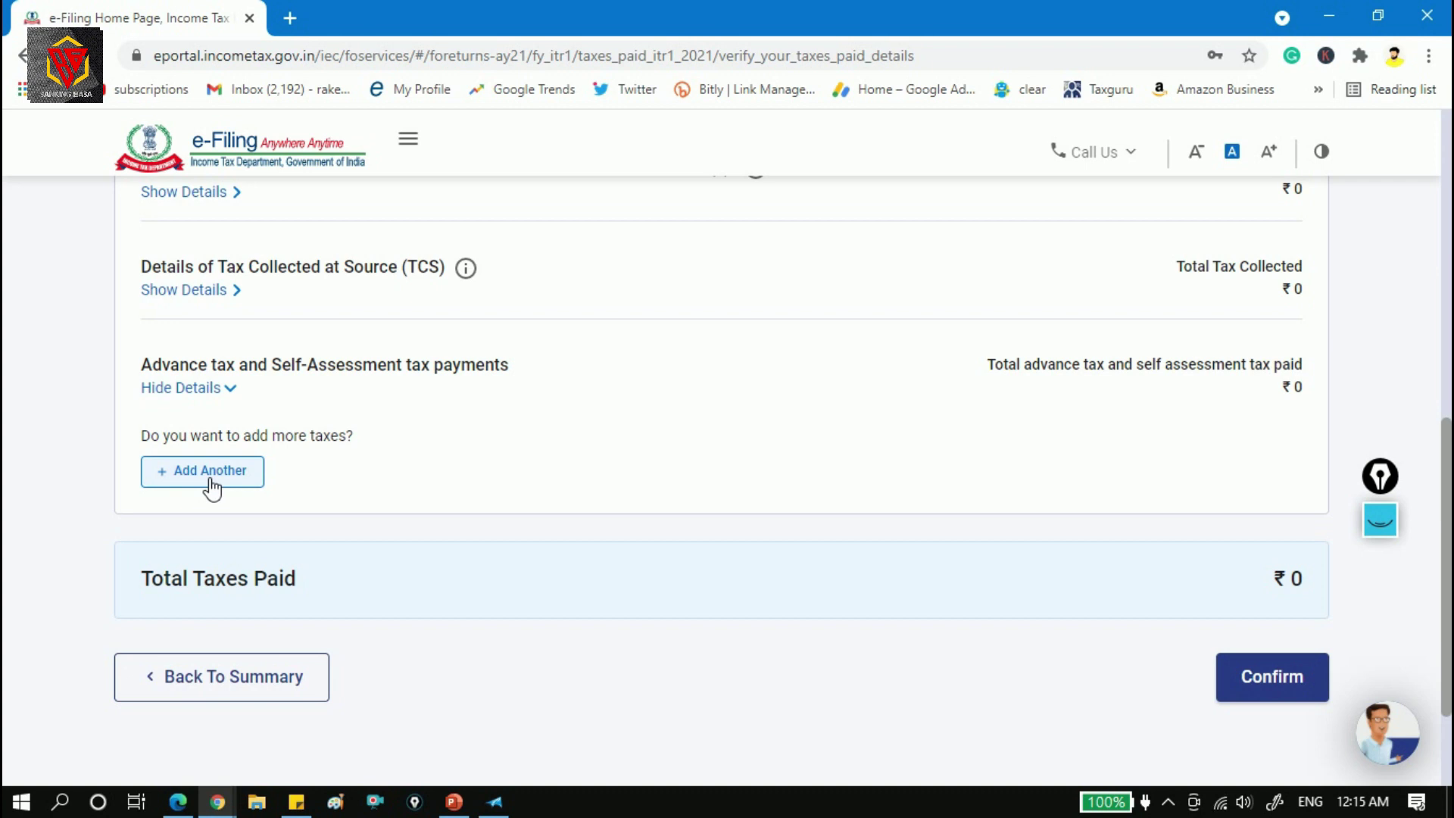
pyautogui.click(209, 480)
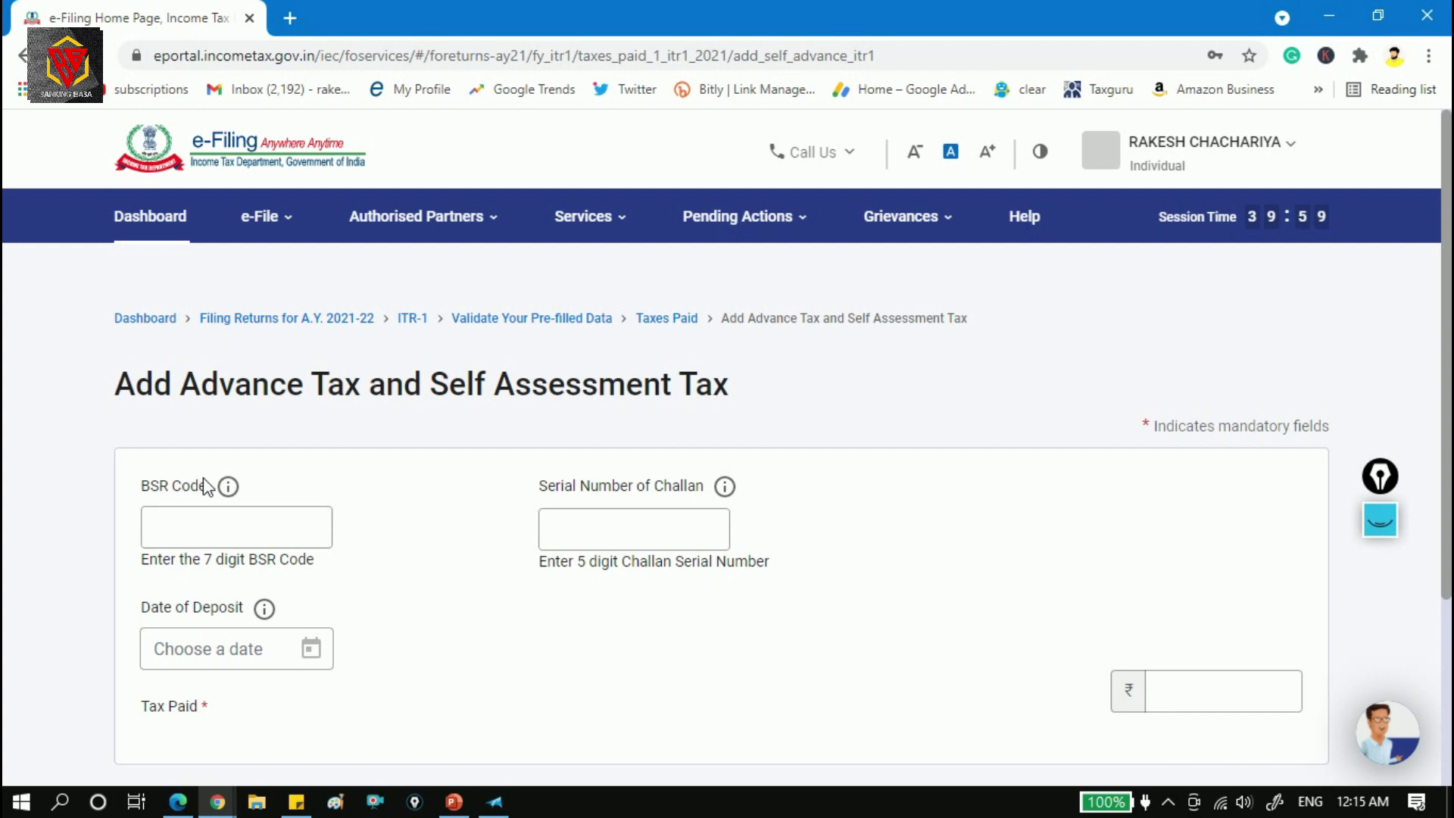
# Cancel the empty BSR code and challan entry, then confirm Tax Paid at ₹0.
pyautogui.click(303, 530)
pyautogui.click(673, 528)
pyautogui.scroll(-3, 1377, 580)
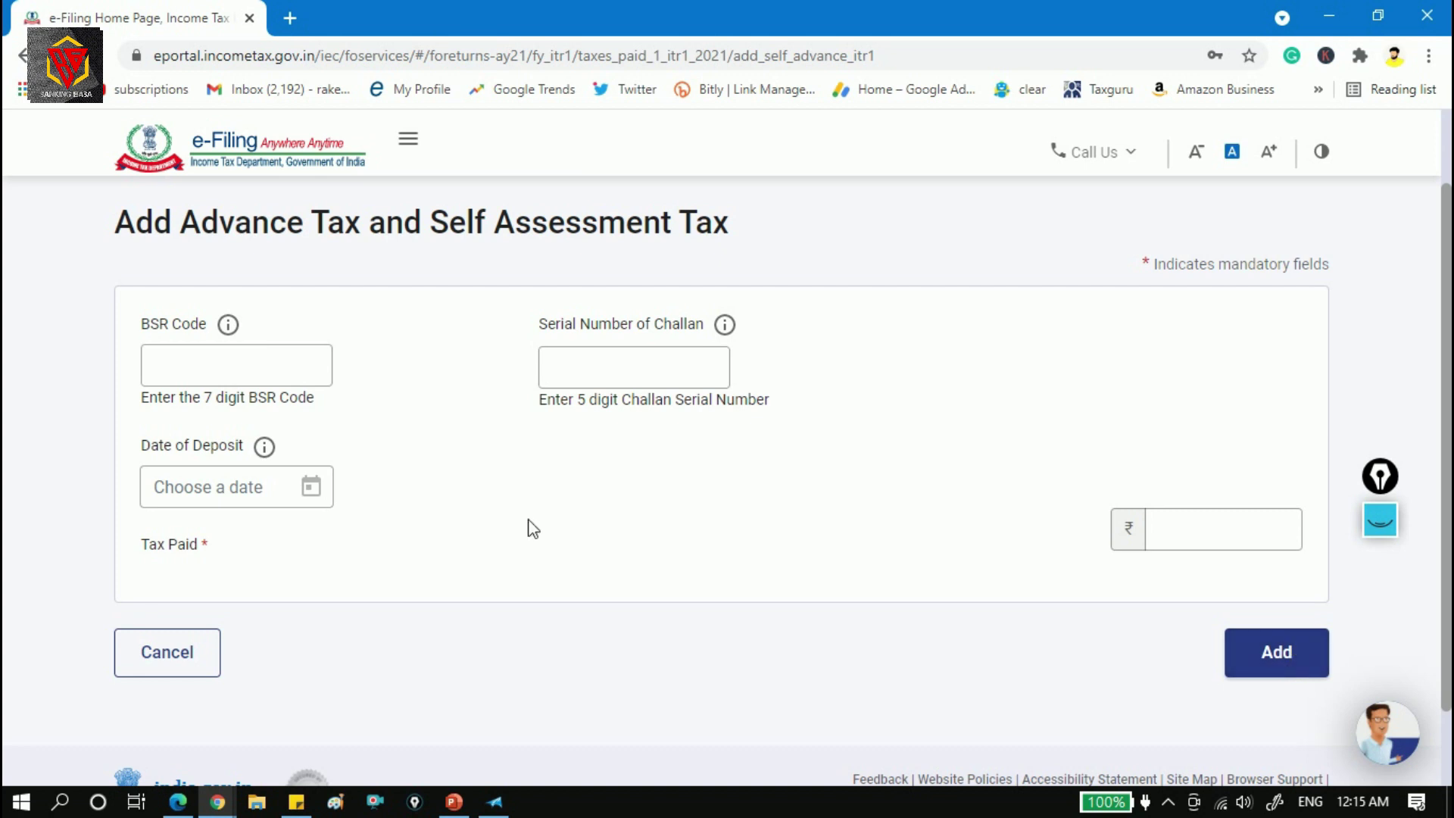
pyautogui.click(170, 655)
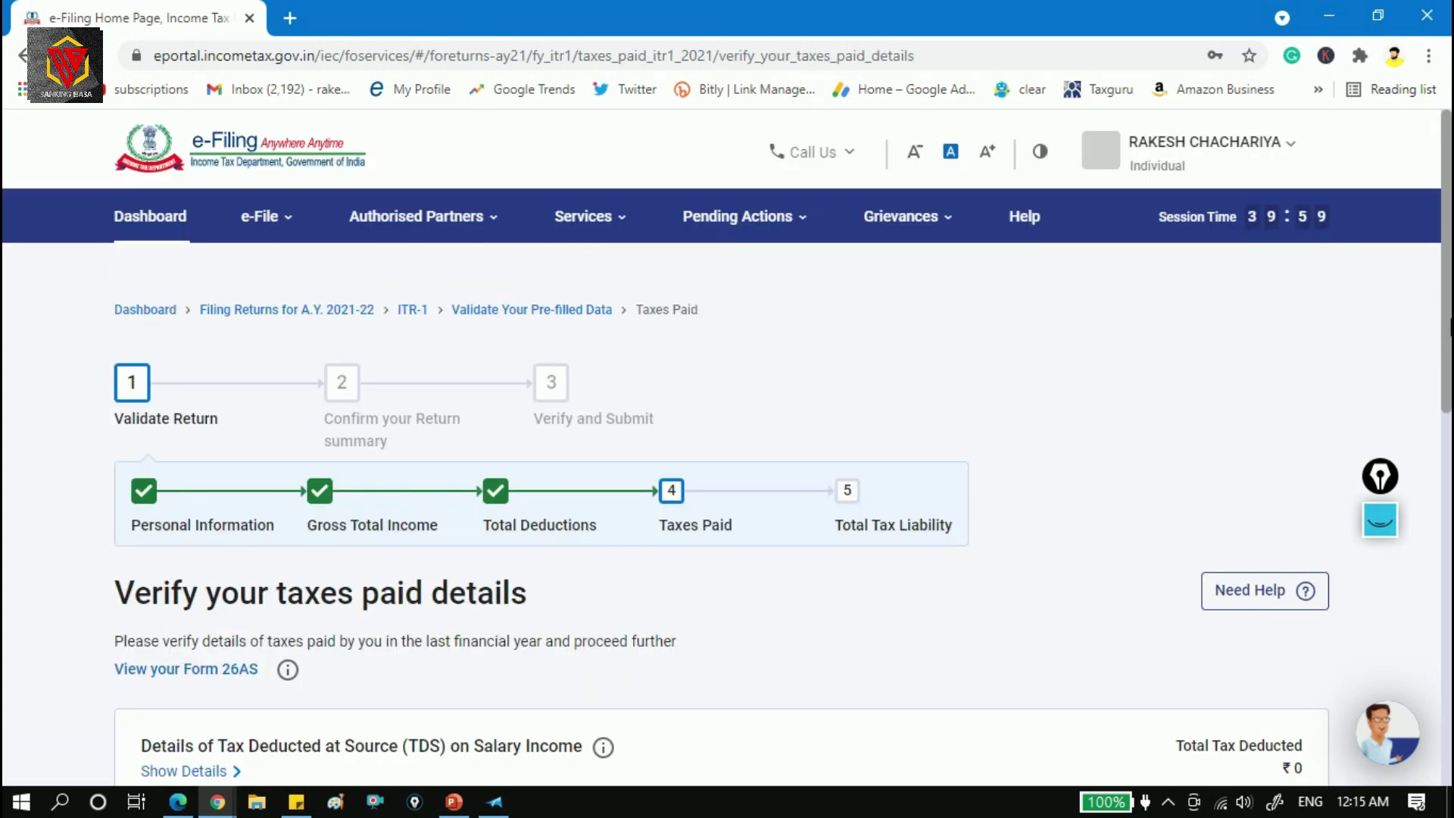
pyautogui.scroll(-10, 720, 455)
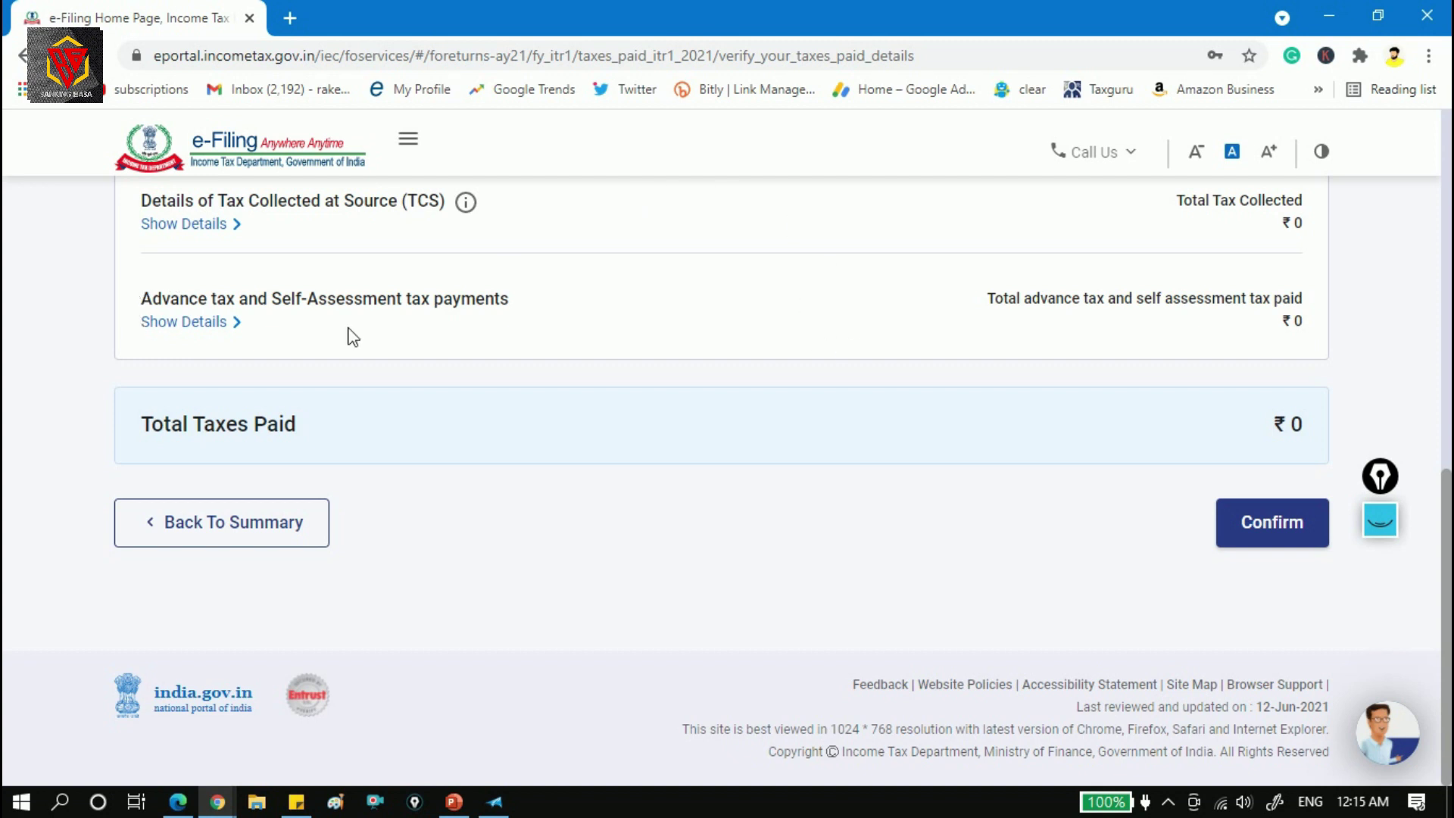
pyautogui.click(1300, 532)
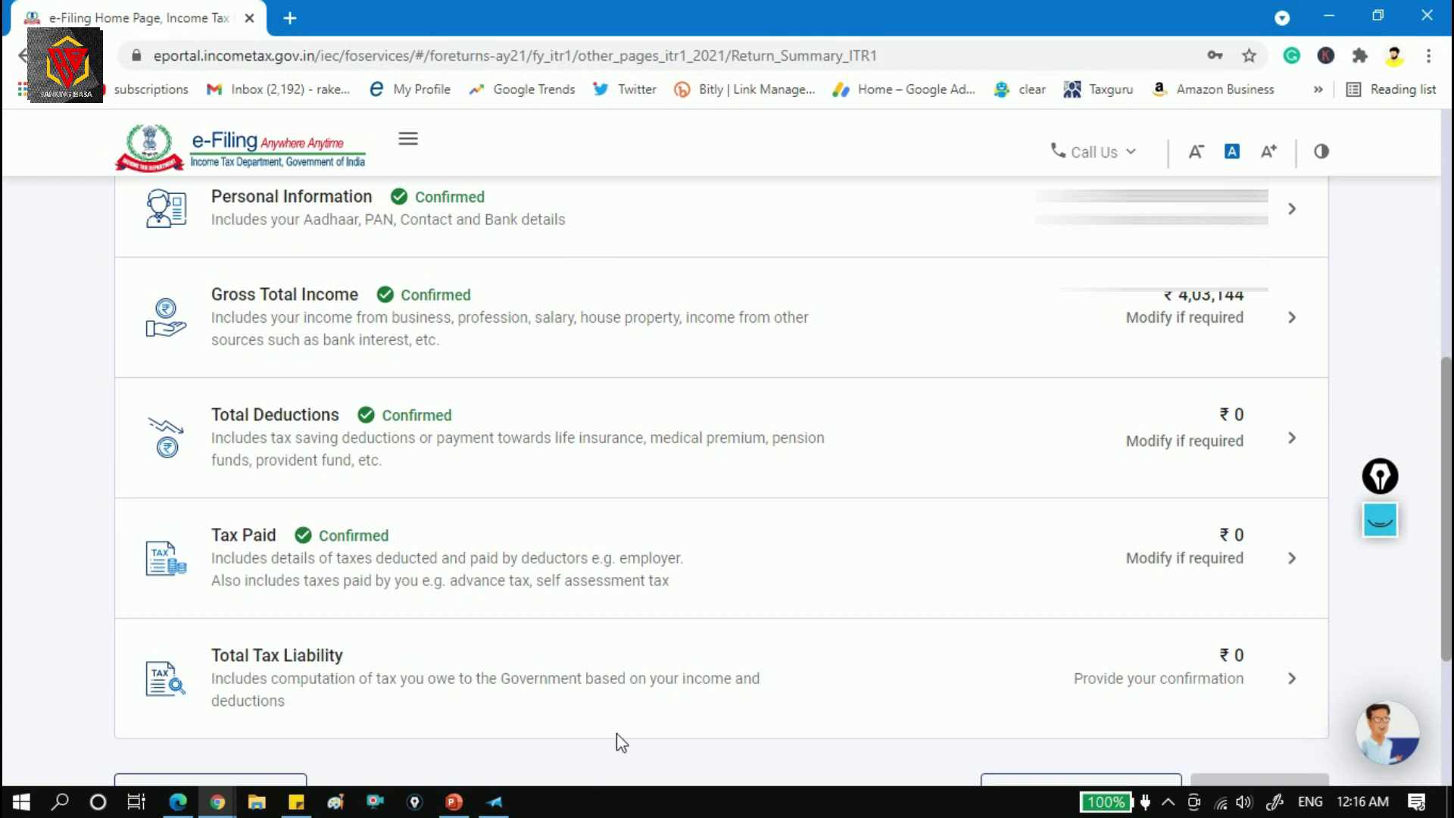
# Open Total Tax Liability and confirm it with tax, fee and interest all ₹0.
pyautogui.click(993, 679)
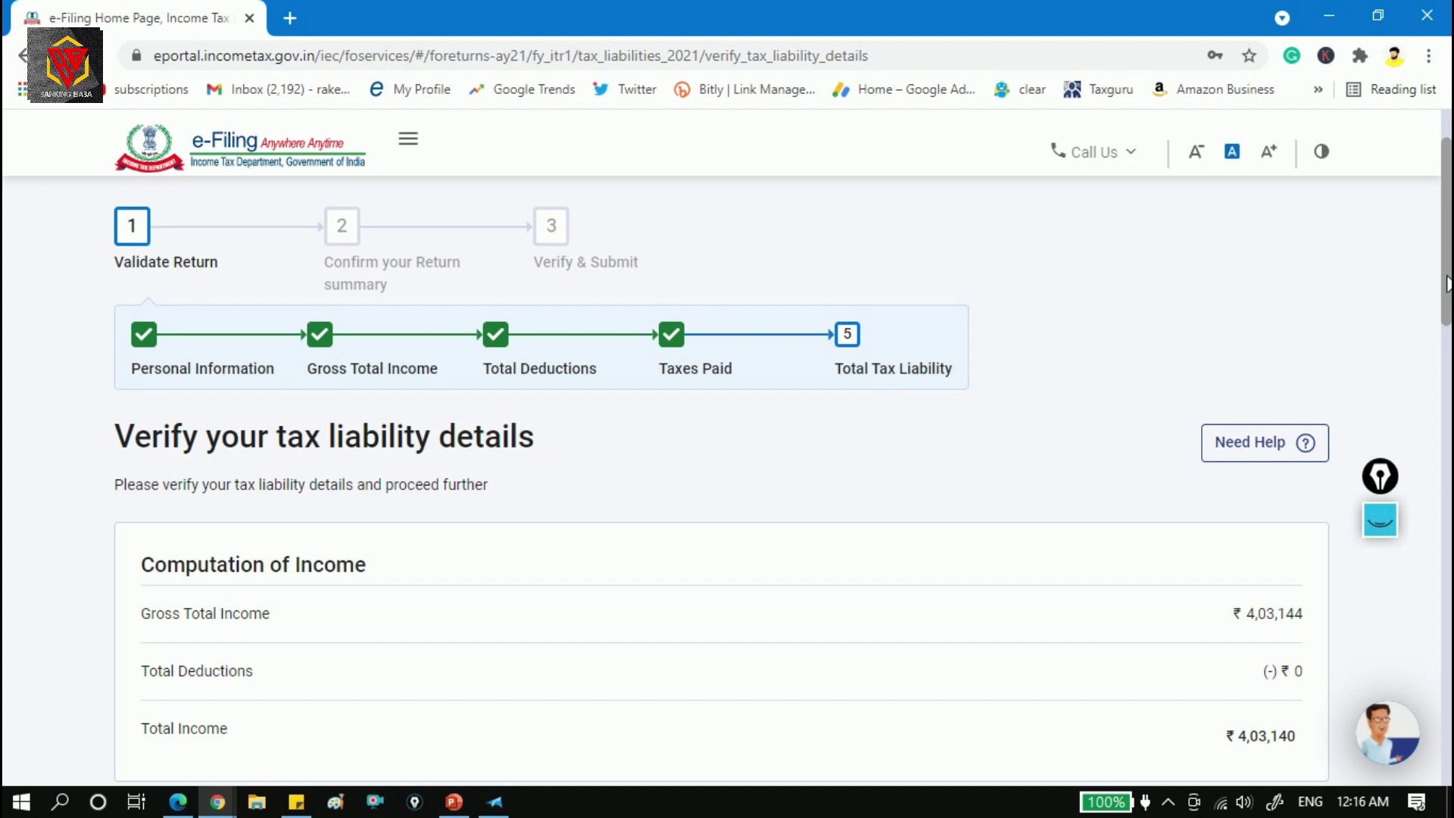
pyautogui.scroll(-7, 599, 254)
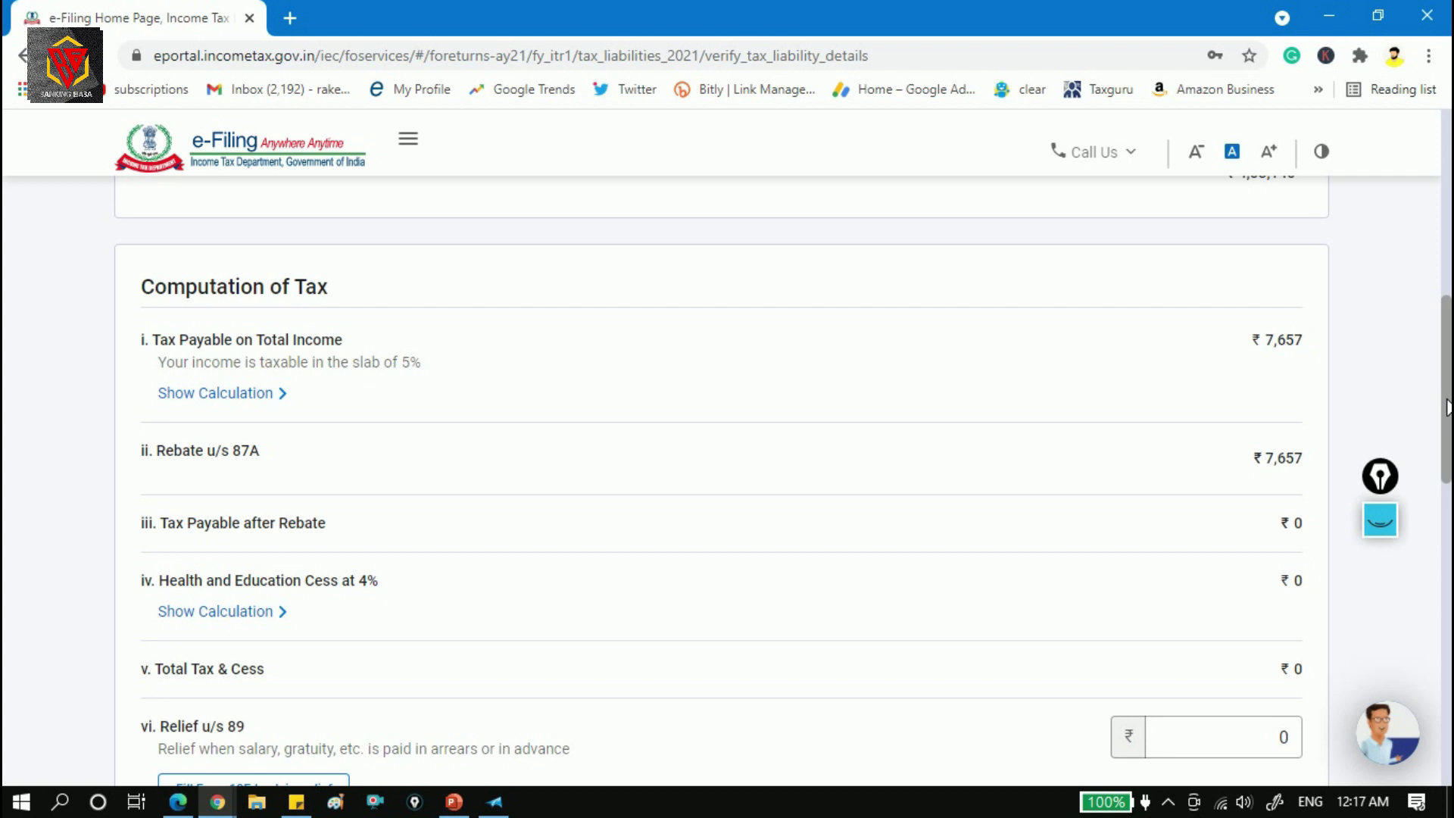
pyautogui.scroll(-4, 1446, 407)
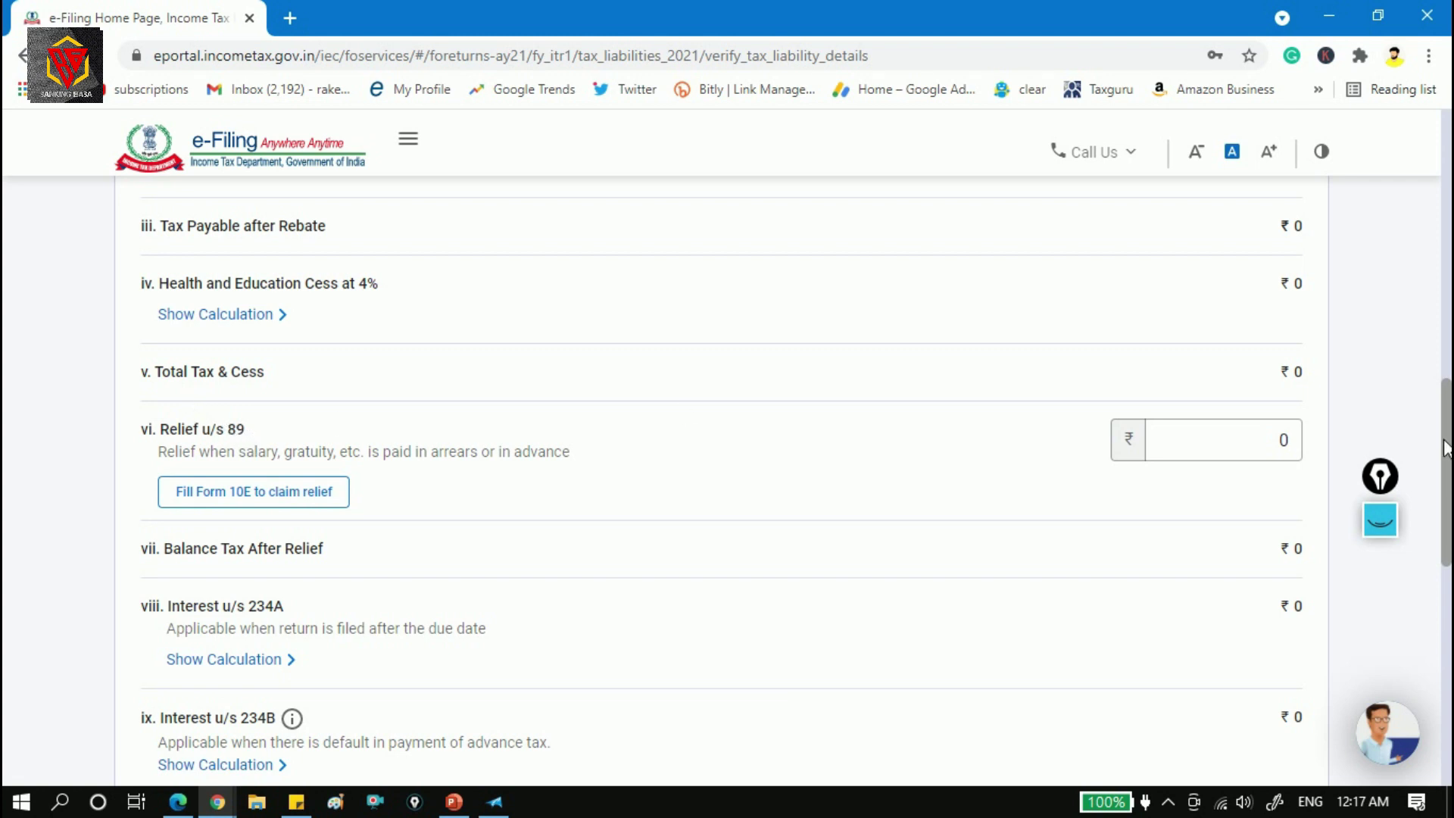
pyautogui.moveTo(1447, 448); pyautogui.dragTo(1446, 545)
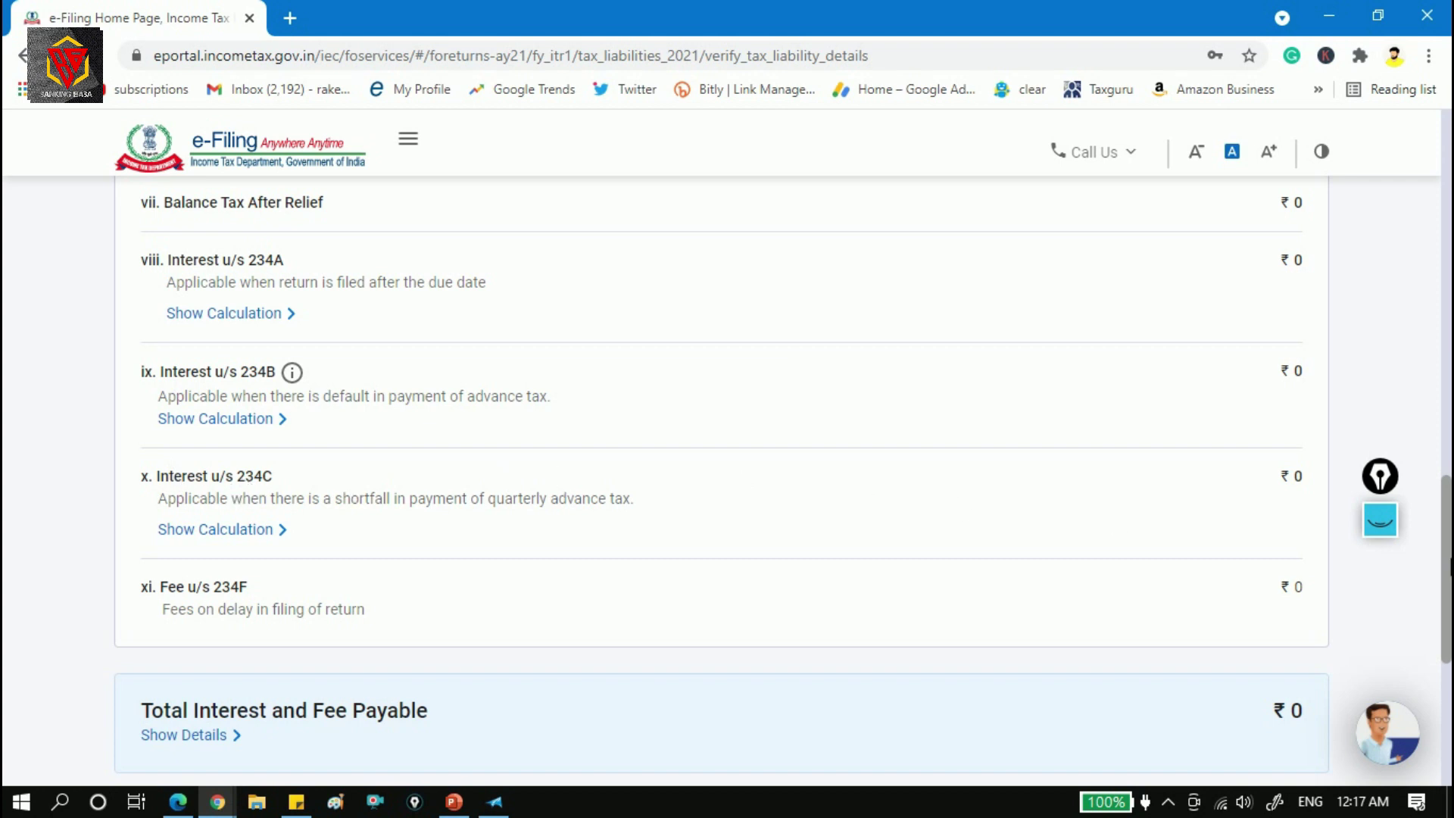
pyautogui.moveTo(1447, 562); pyautogui.dragTo(1447, 564)
pyautogui.scroll(-5, 586, 309)
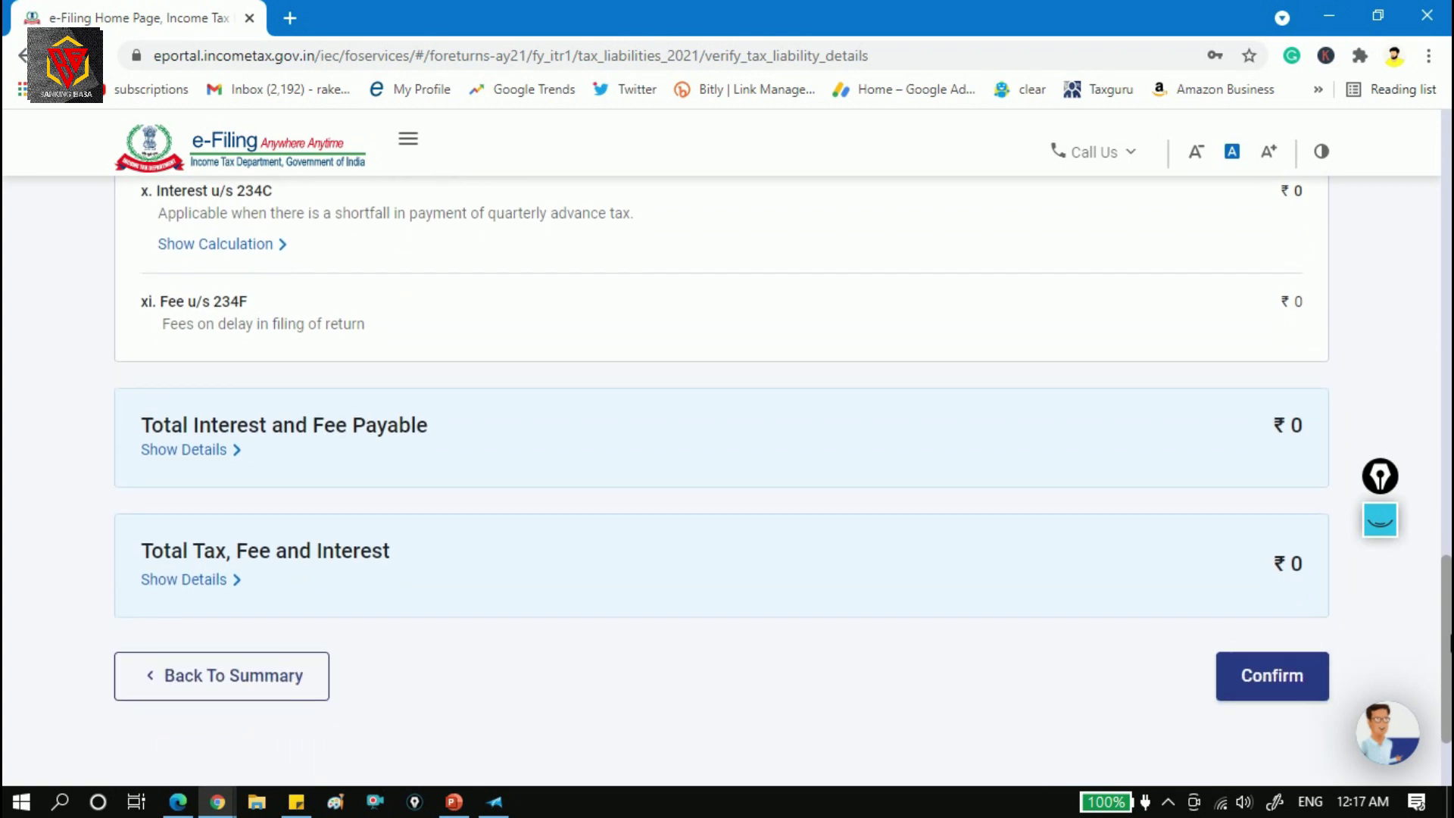
pyautogui.click(1265, 542)
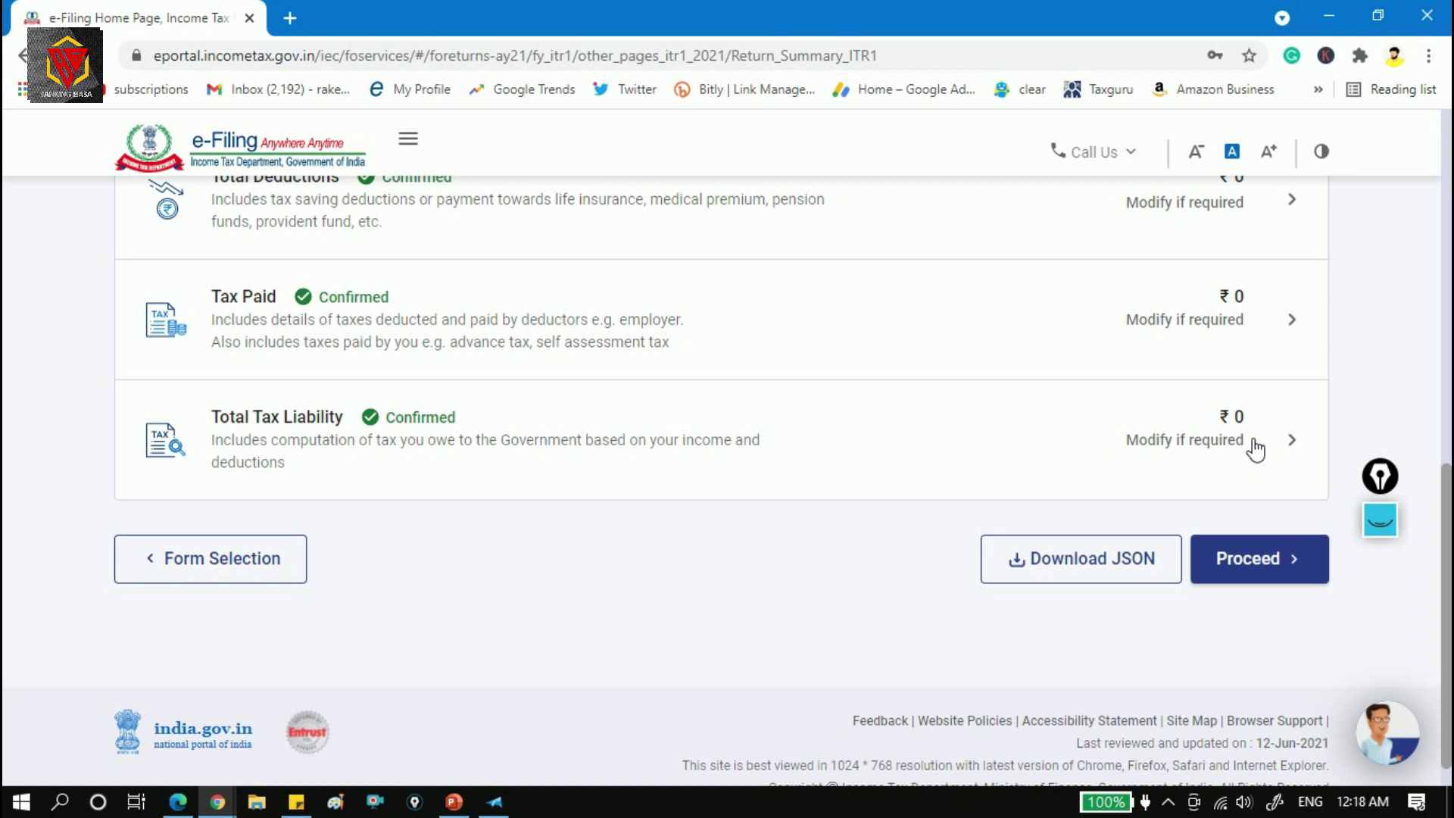
# Proceed to the payment page and check that Amount Payable is ₹0.
pyautogui.click(1281, 566)
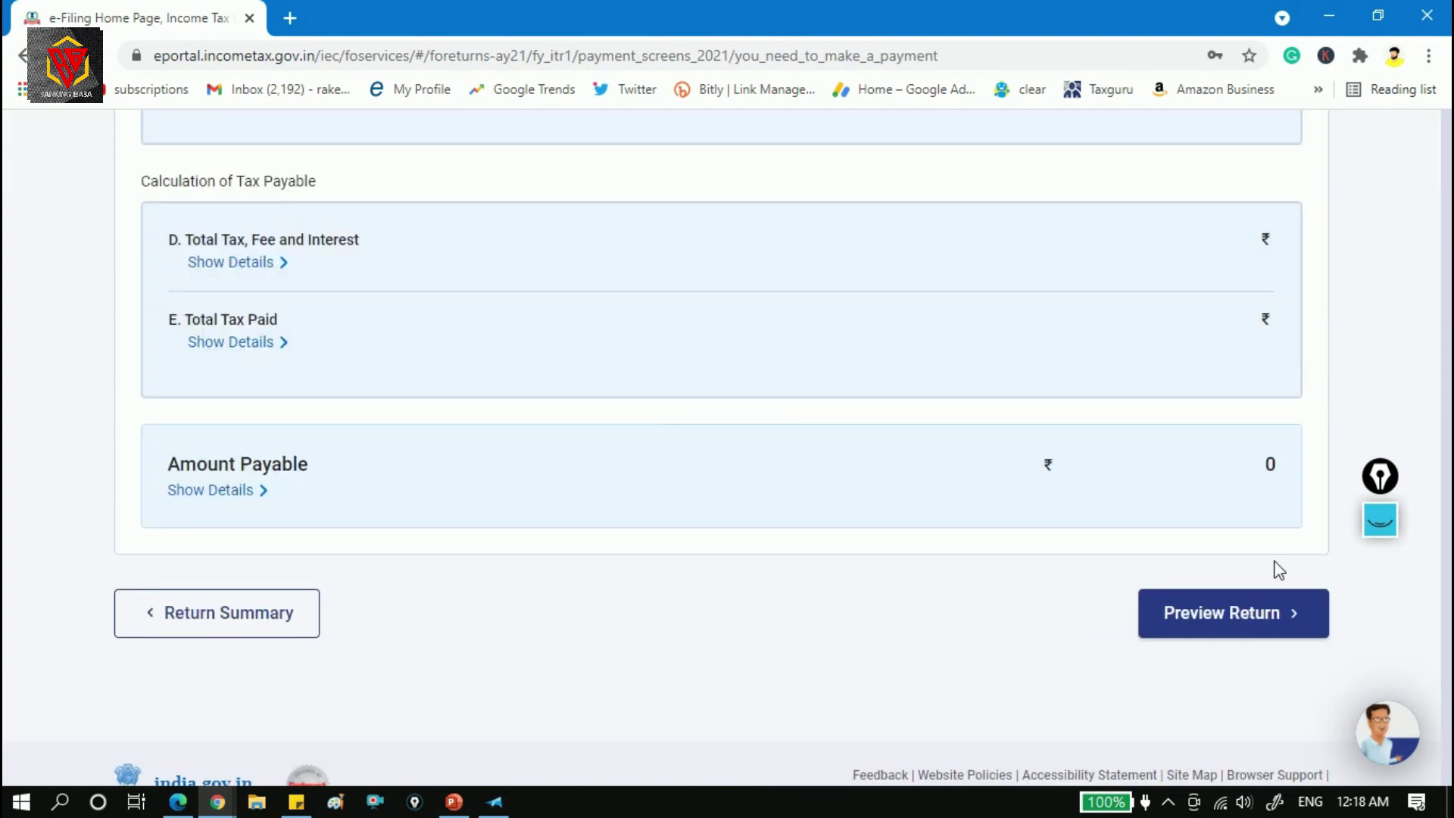
pyautogui.moveTo(1448, 651); pyautogui.dragTo(1450, 379)
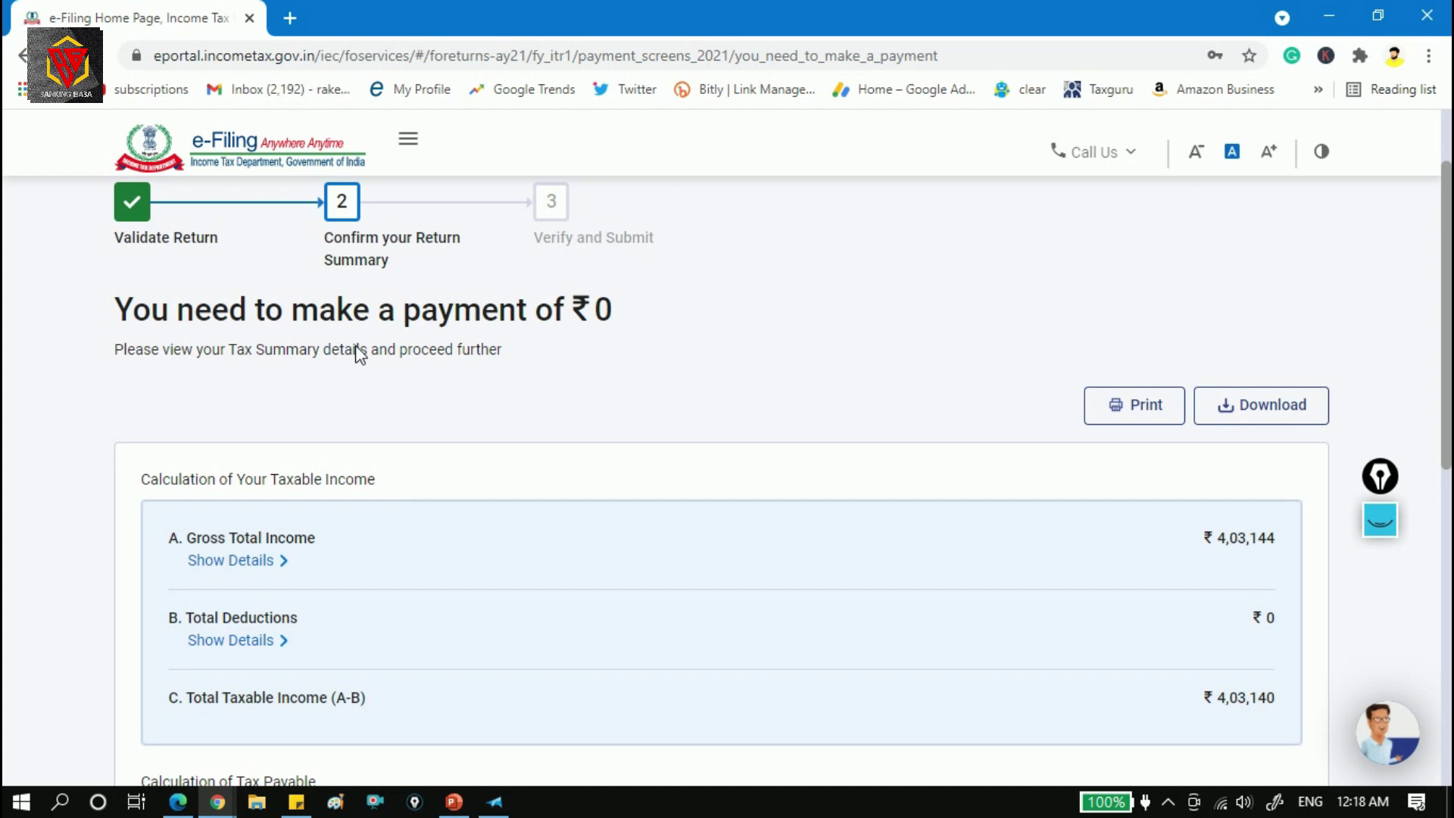
pyautogui.doubleClick(616, 321)
pyautogui.moveTo(1448, 246); pyautogui.dragTo(1448, 521)
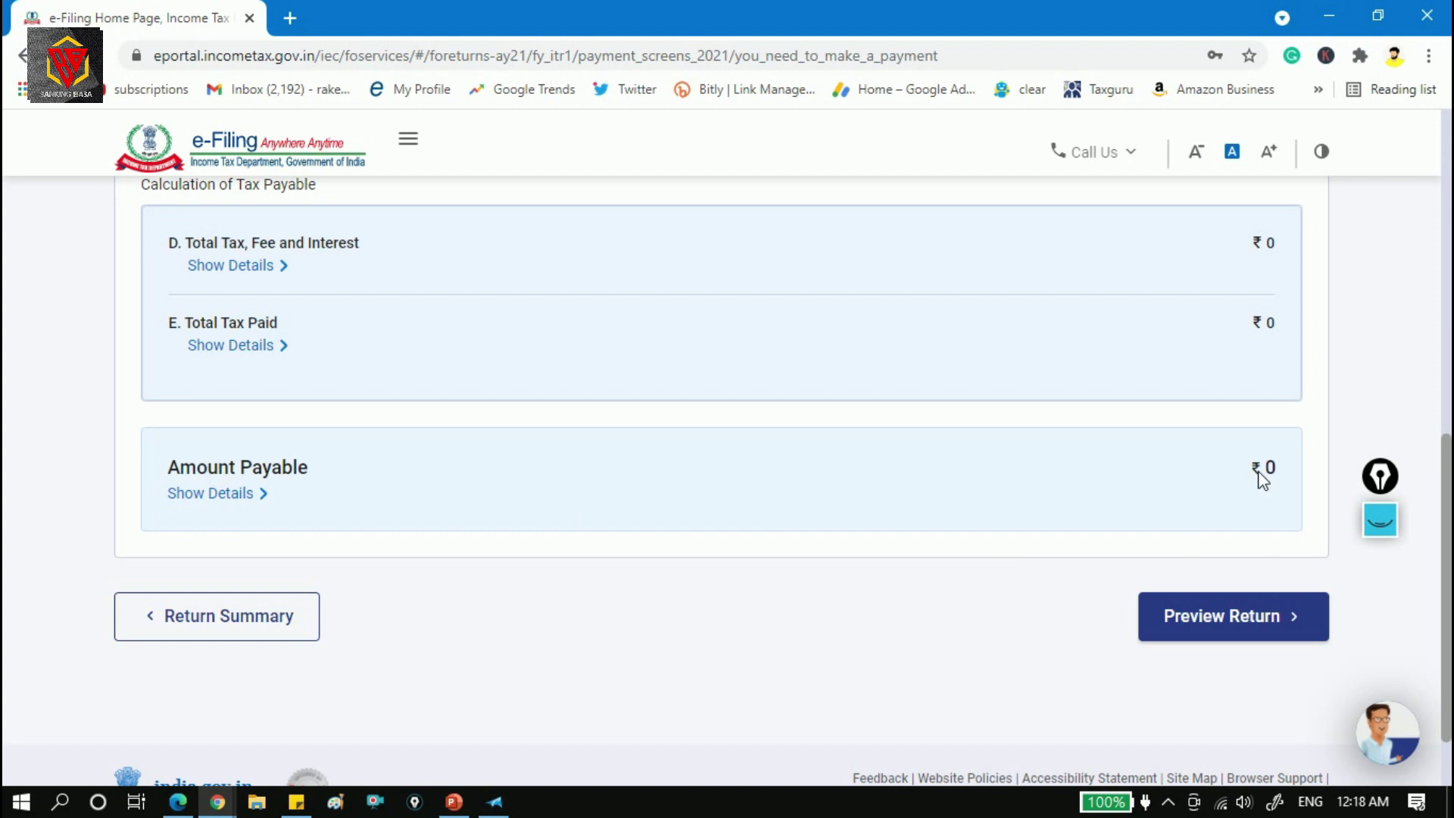
# Open the return preview and tick the verification declaration.
pyautogui.click(1233, 615)
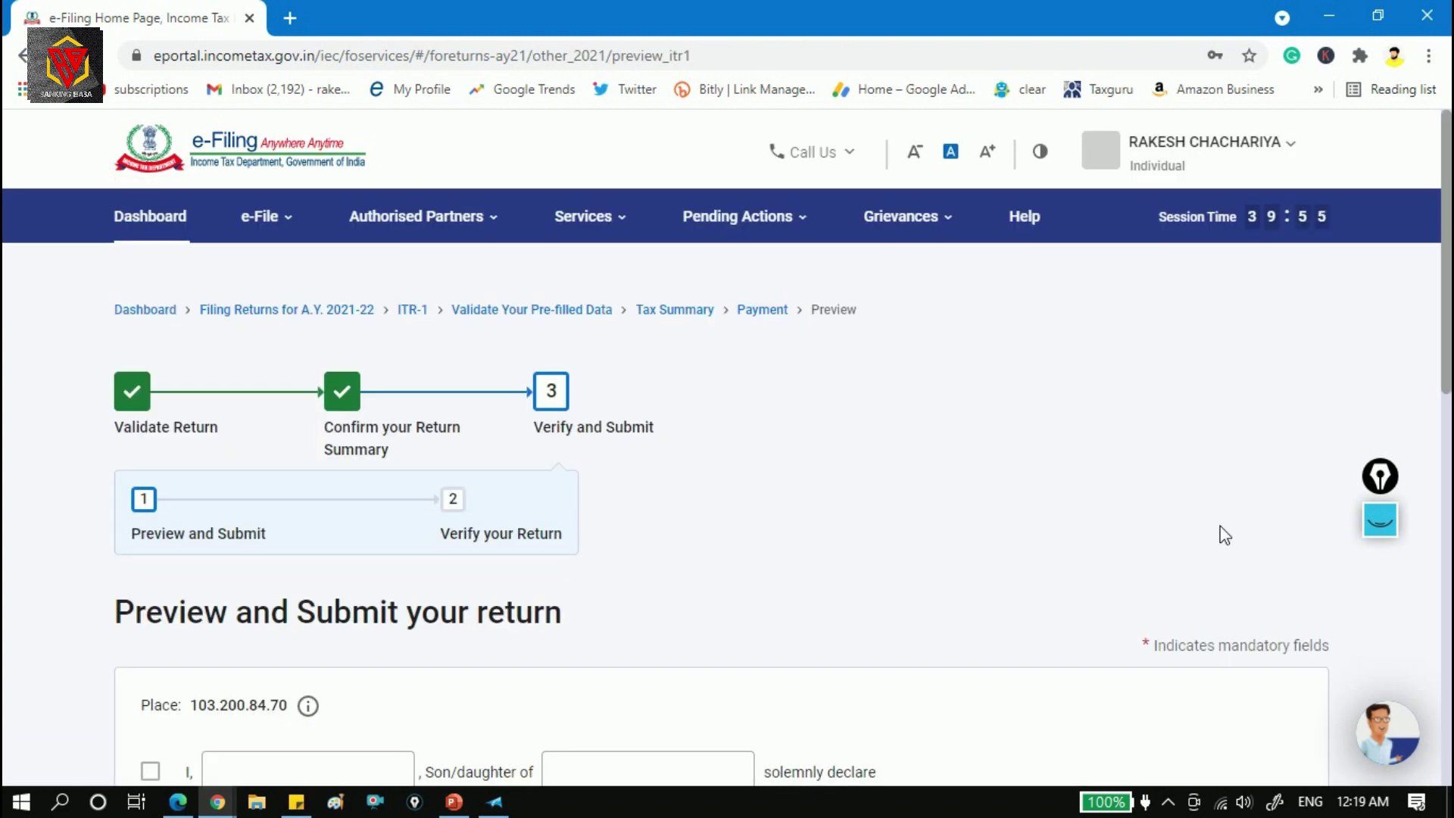
pyautogui.moveTo(1447, 329); pyautogui.dragTo(1447, 359)
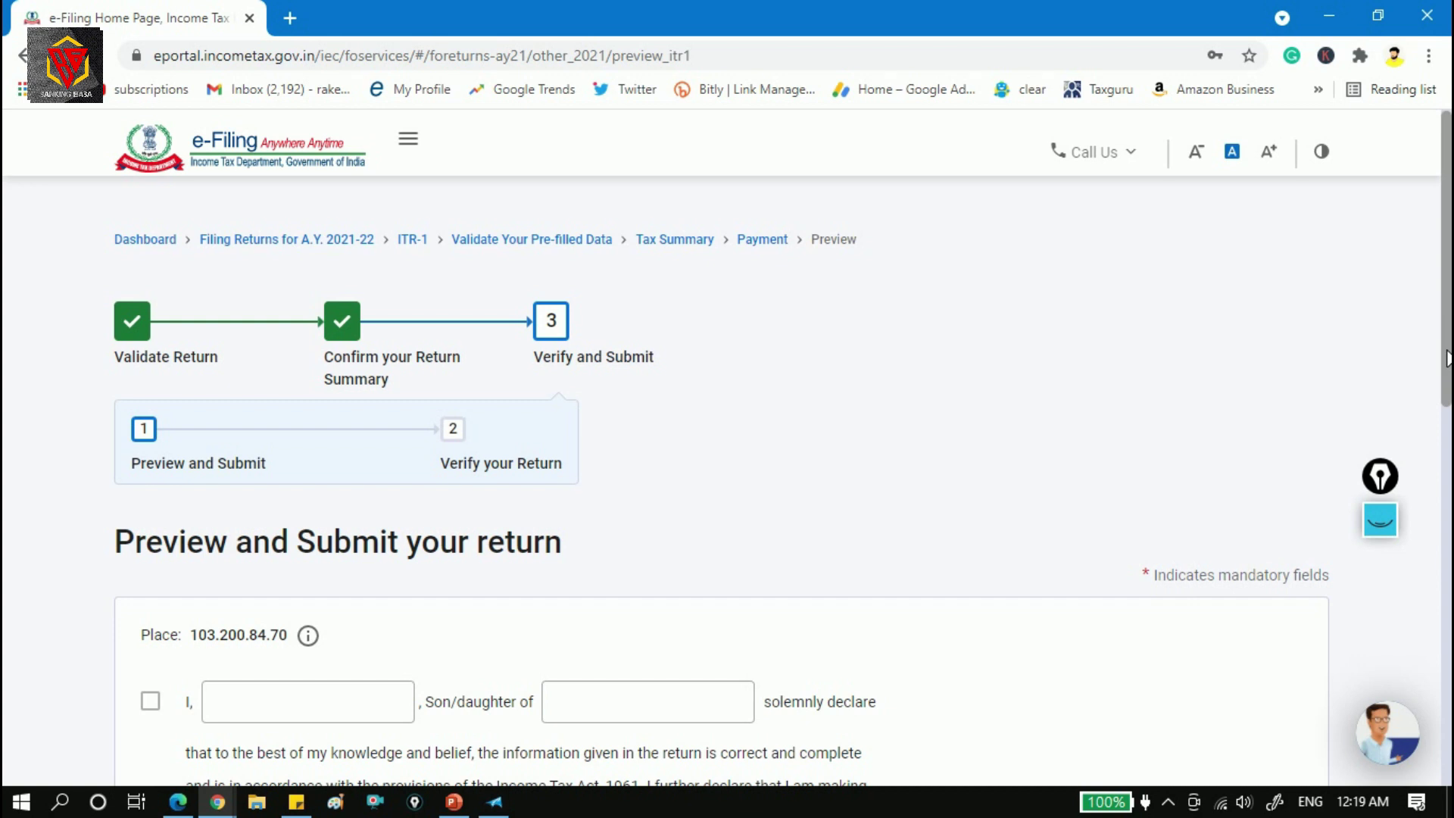
pyautogui.moveTo(1447, 356); pyautogui.dragTo(1450, 527)
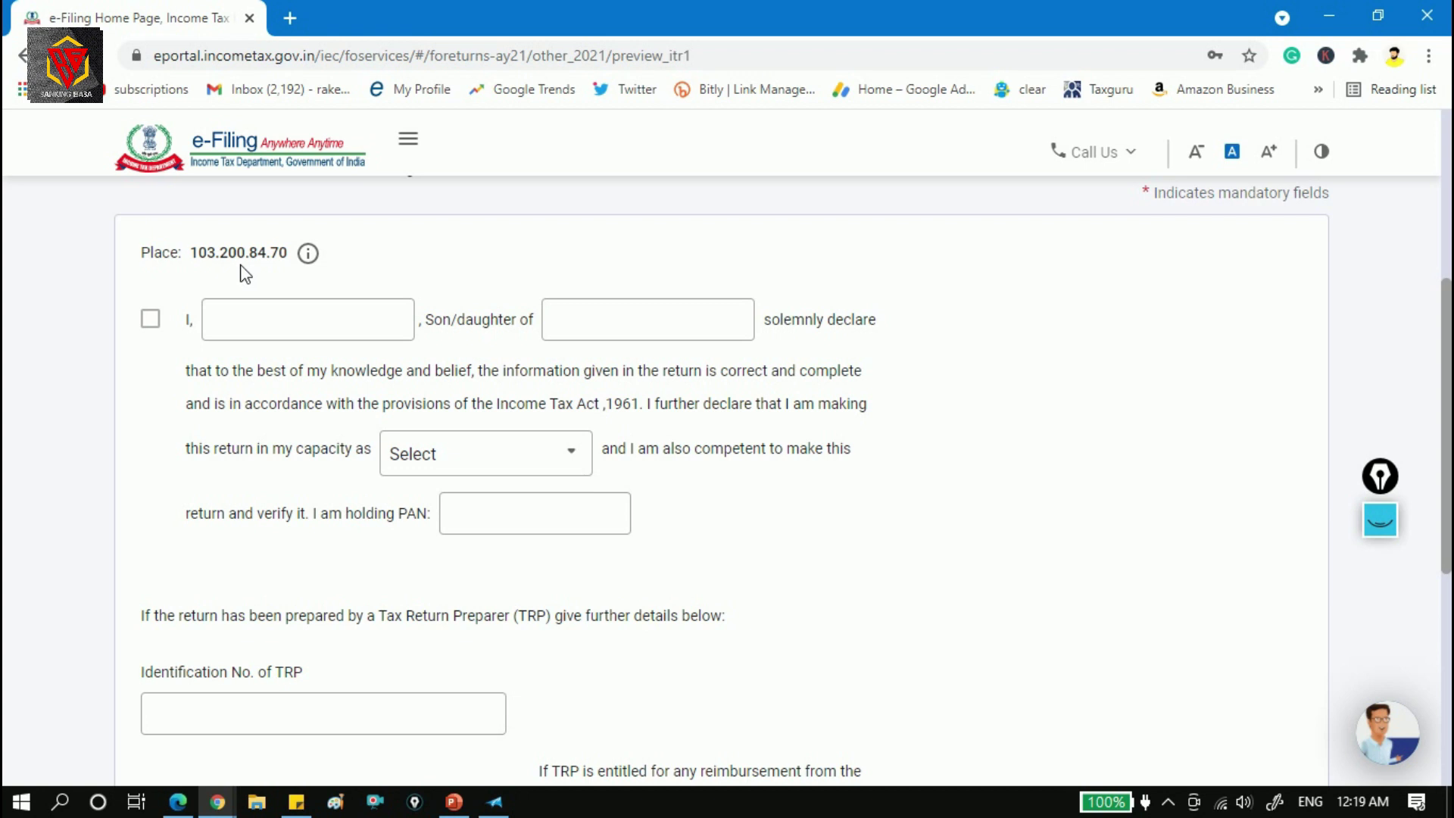
pyautogui.click(152, 324)
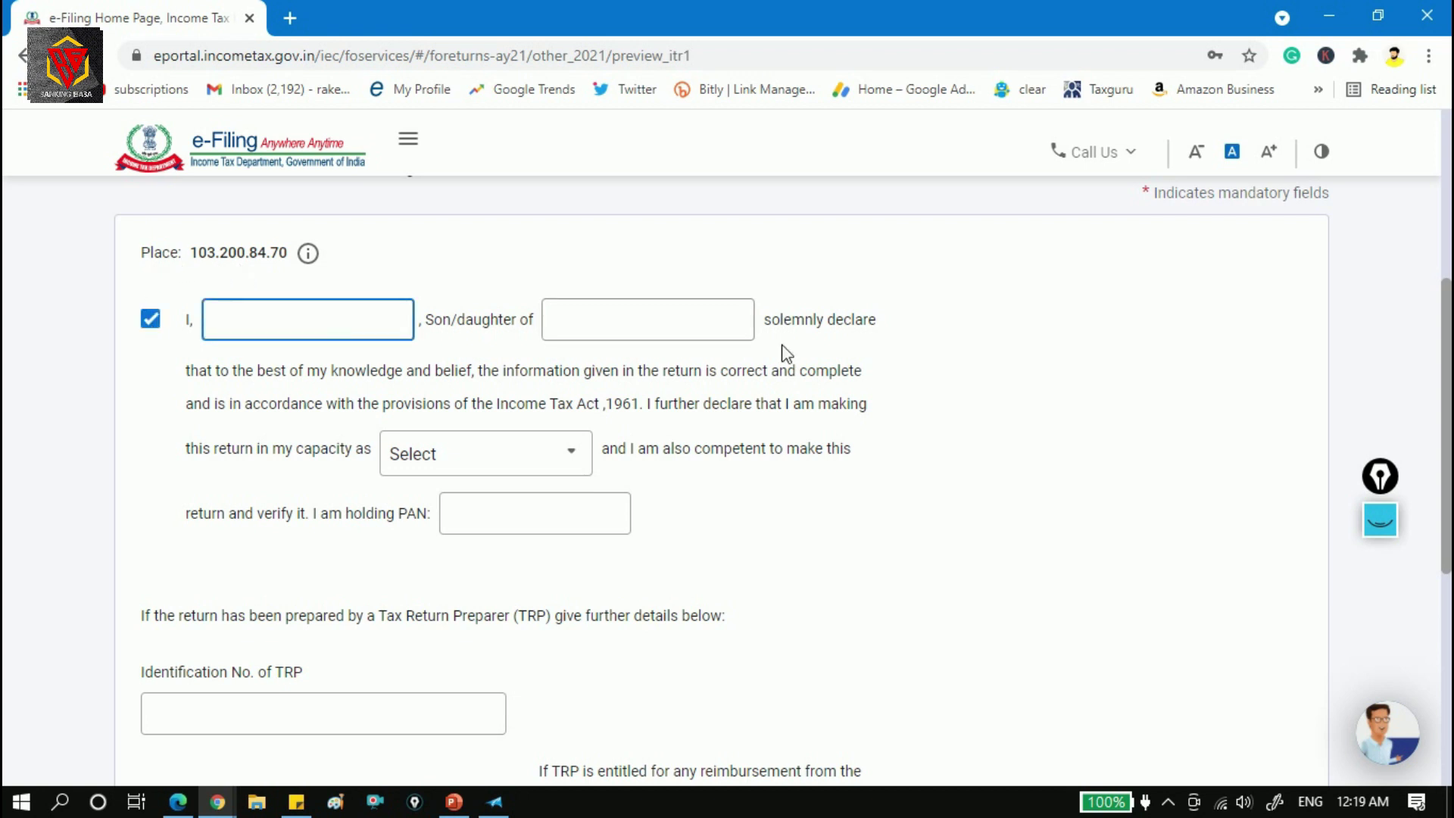
# Set the filing capacity to Self and check the father's name and PAN fields.
pyautogui.click(692, 330)
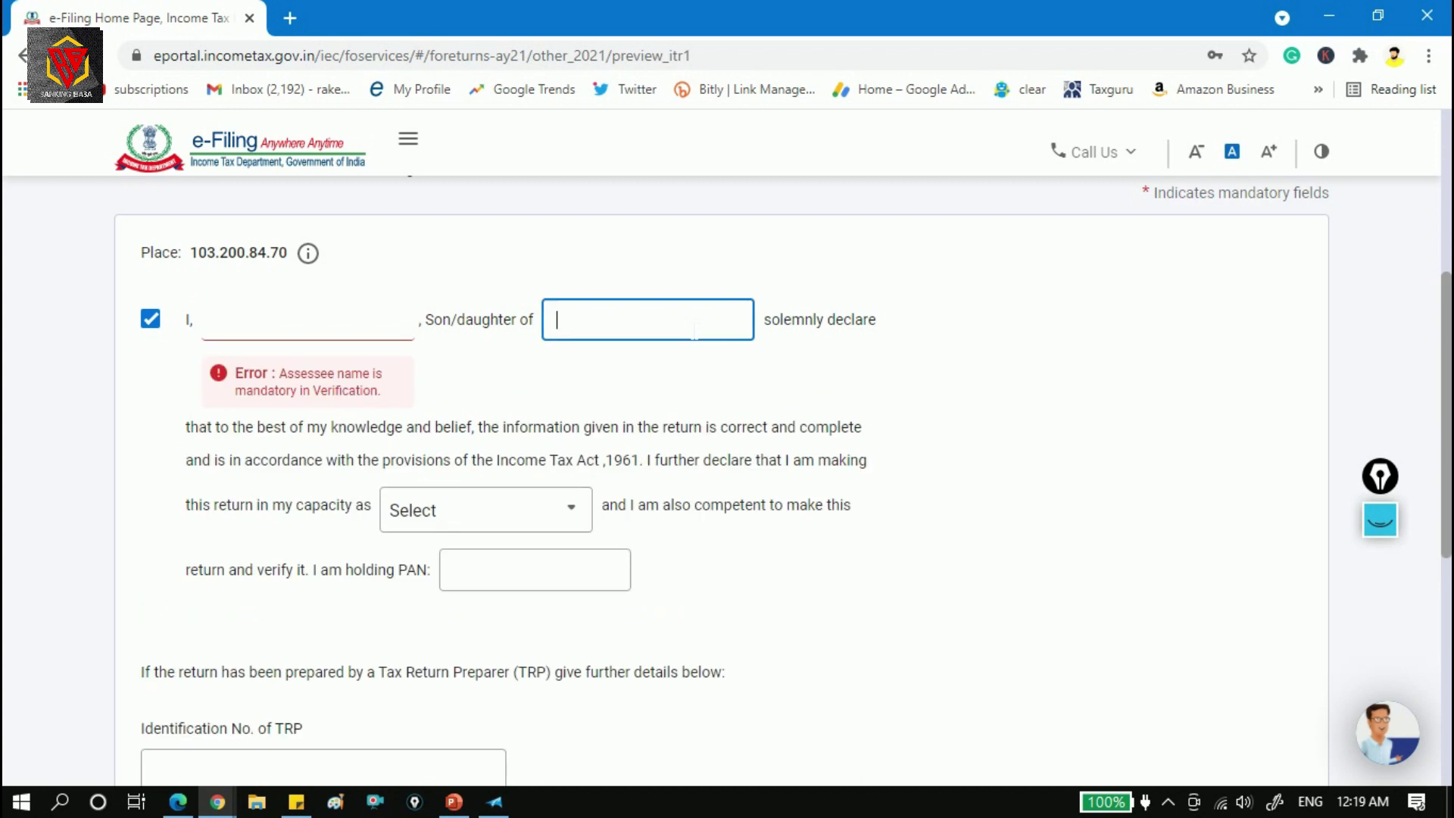
pyautogui.click(559, 509)
pyautogui.click(504, 609)
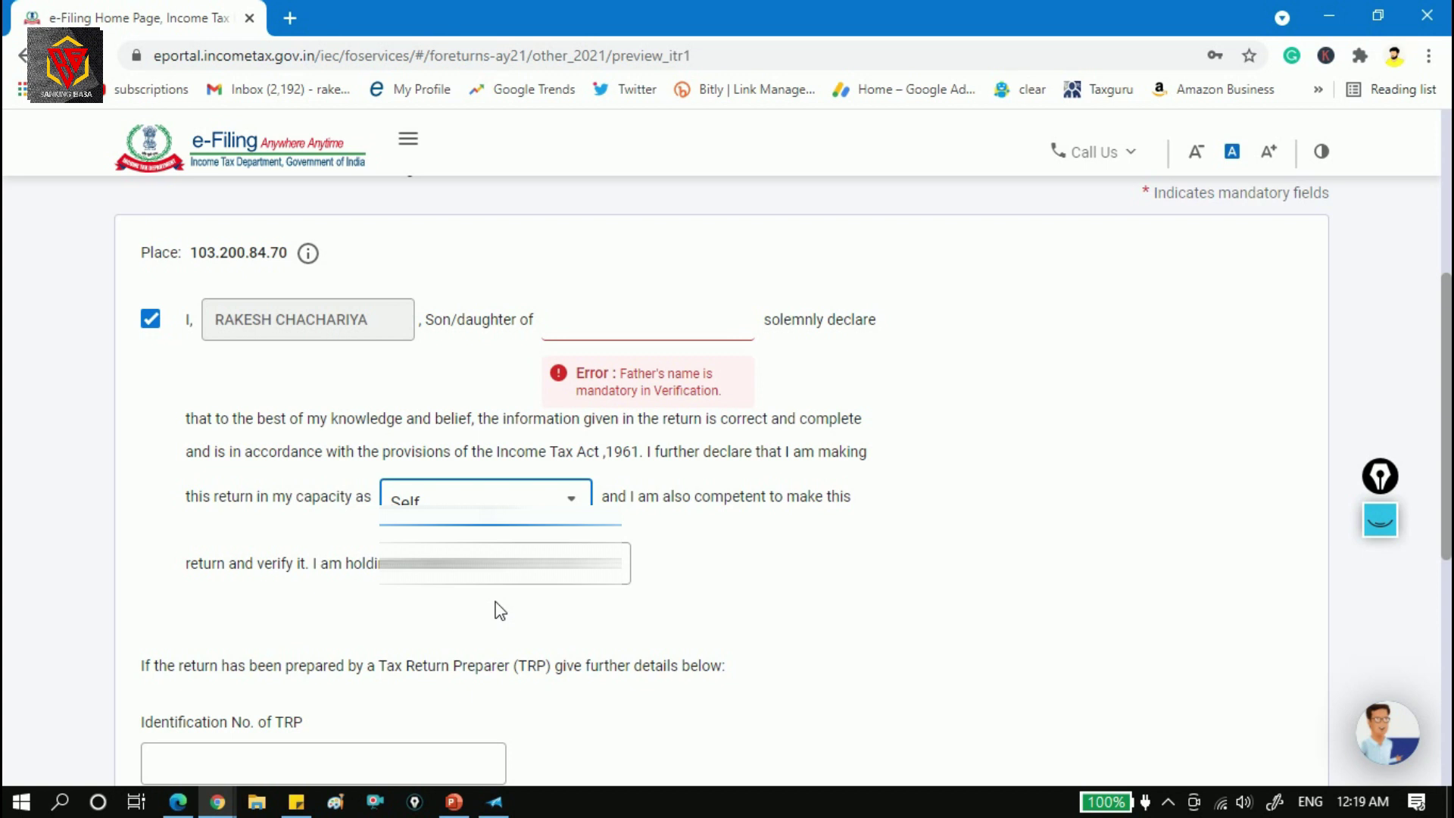
pyautogui.click(530, 564)
pyautogui.click(658, 253)
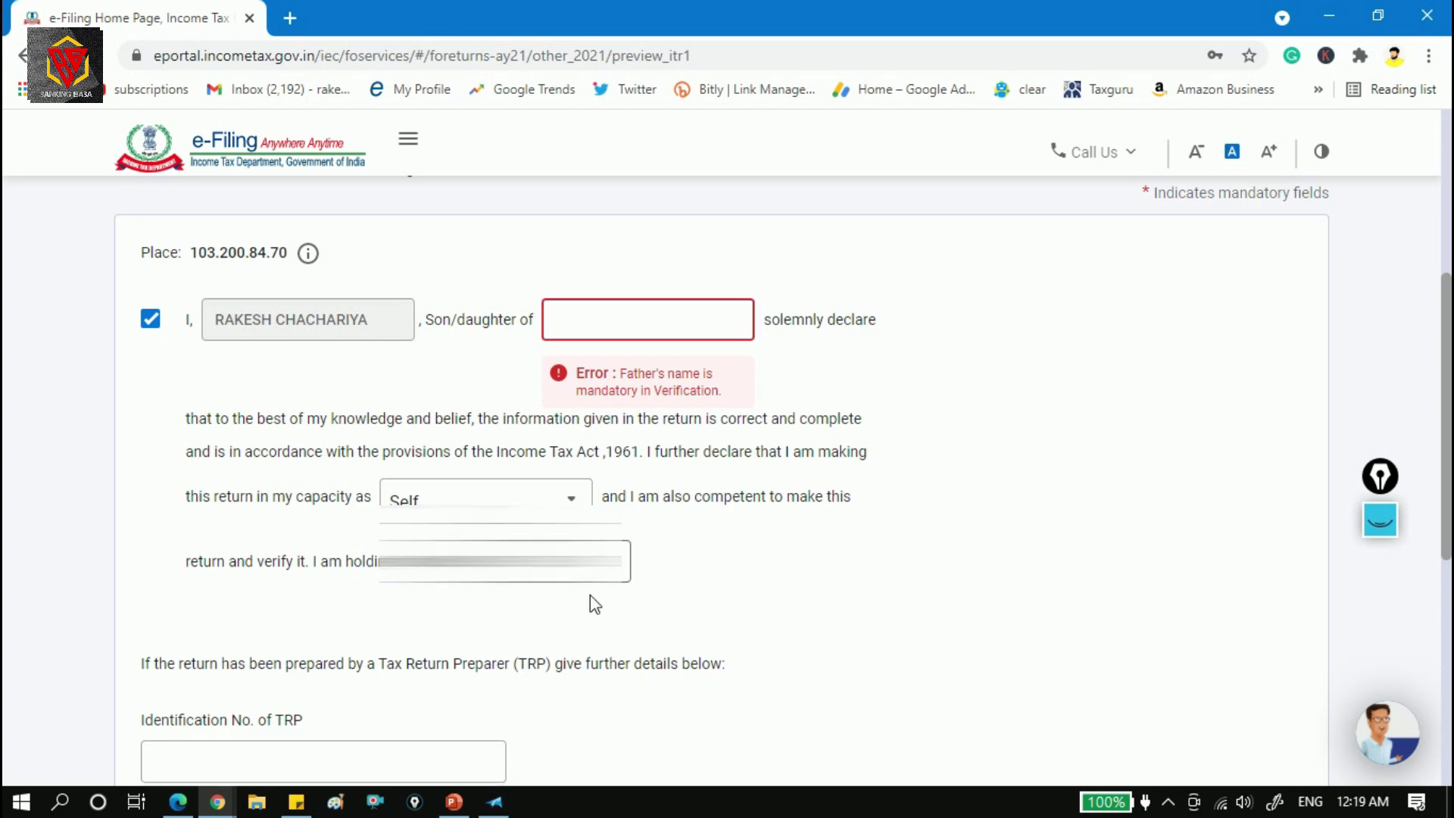
pyautogui.click(583, 565)
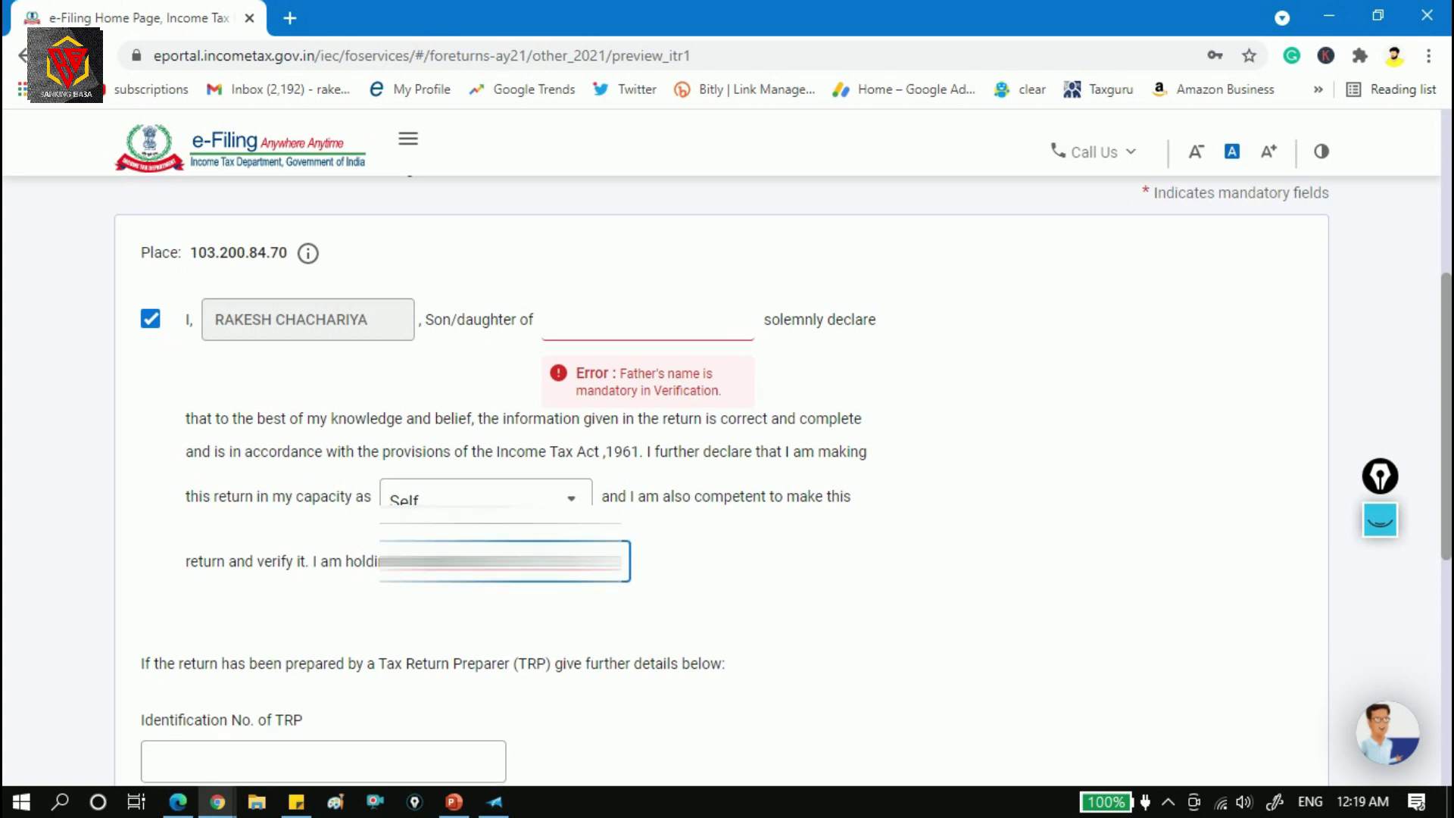
pyautogui.click(383, 334)
pyautogui.click(644, 321)
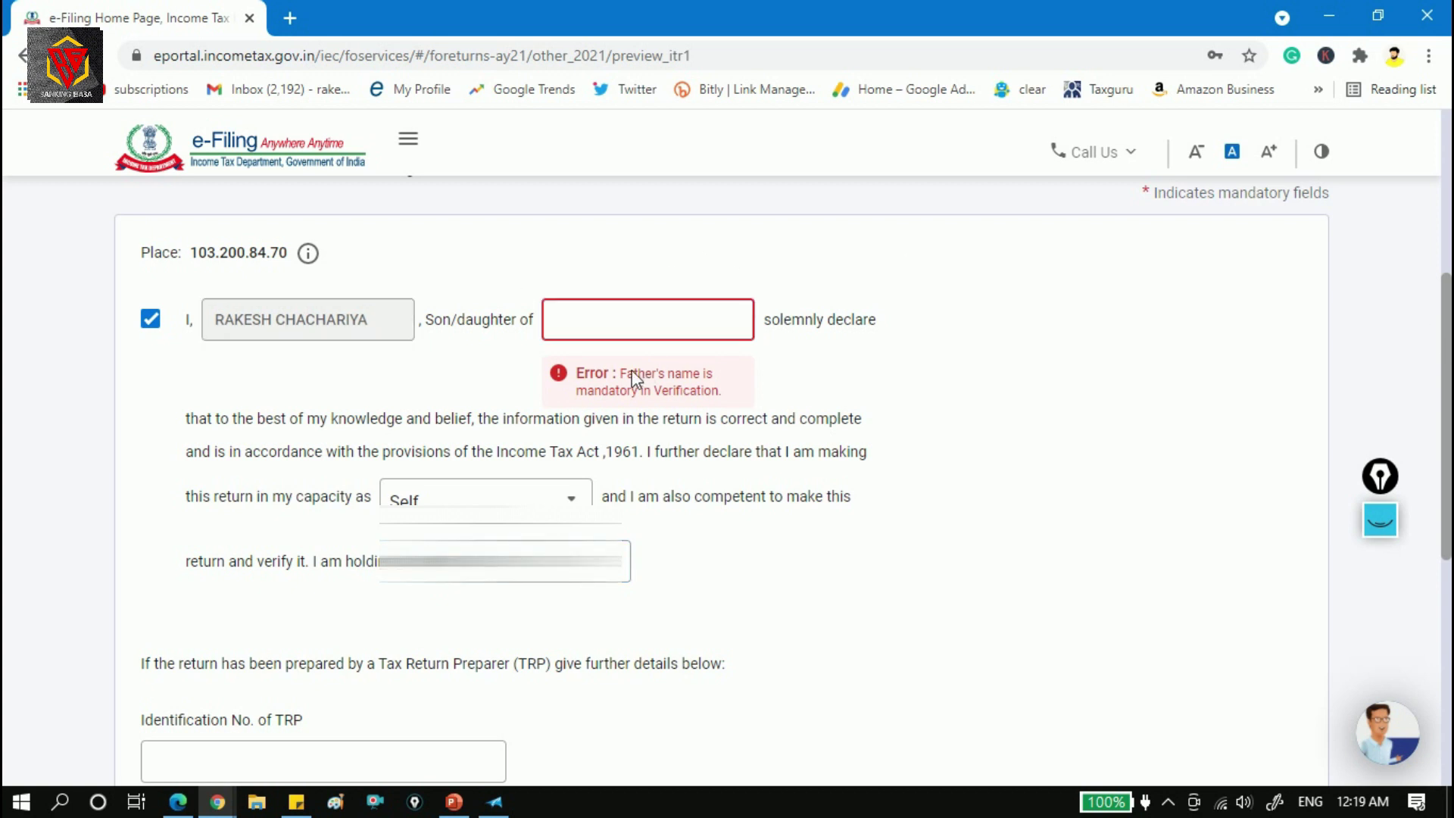
# Leave the TRP identification number and TRP name fields blank.
pyautogui.moveTo(1447, 368); pyautogui.dragTo(1438, 524)
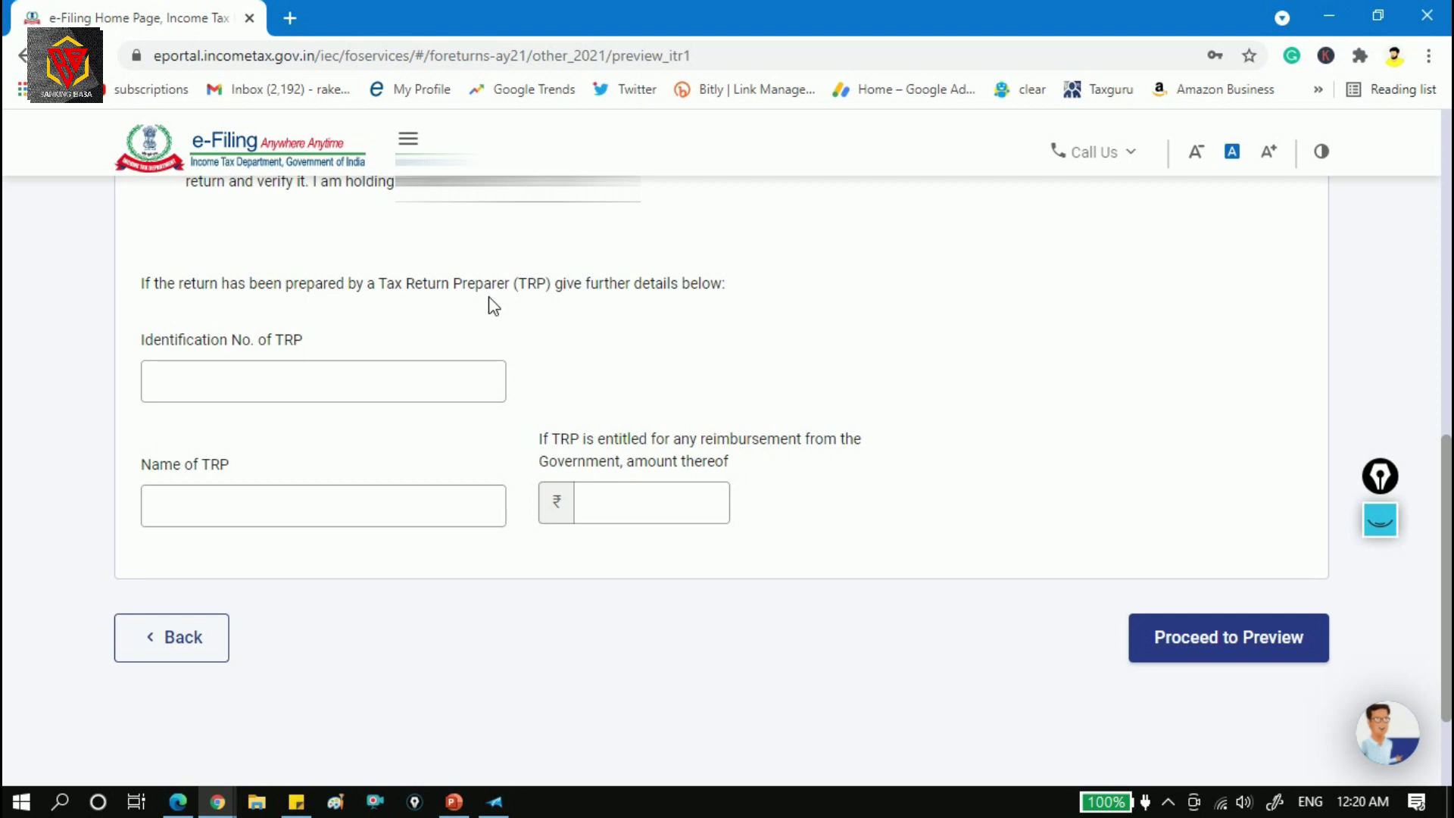
pyautogui.click(337, 381)
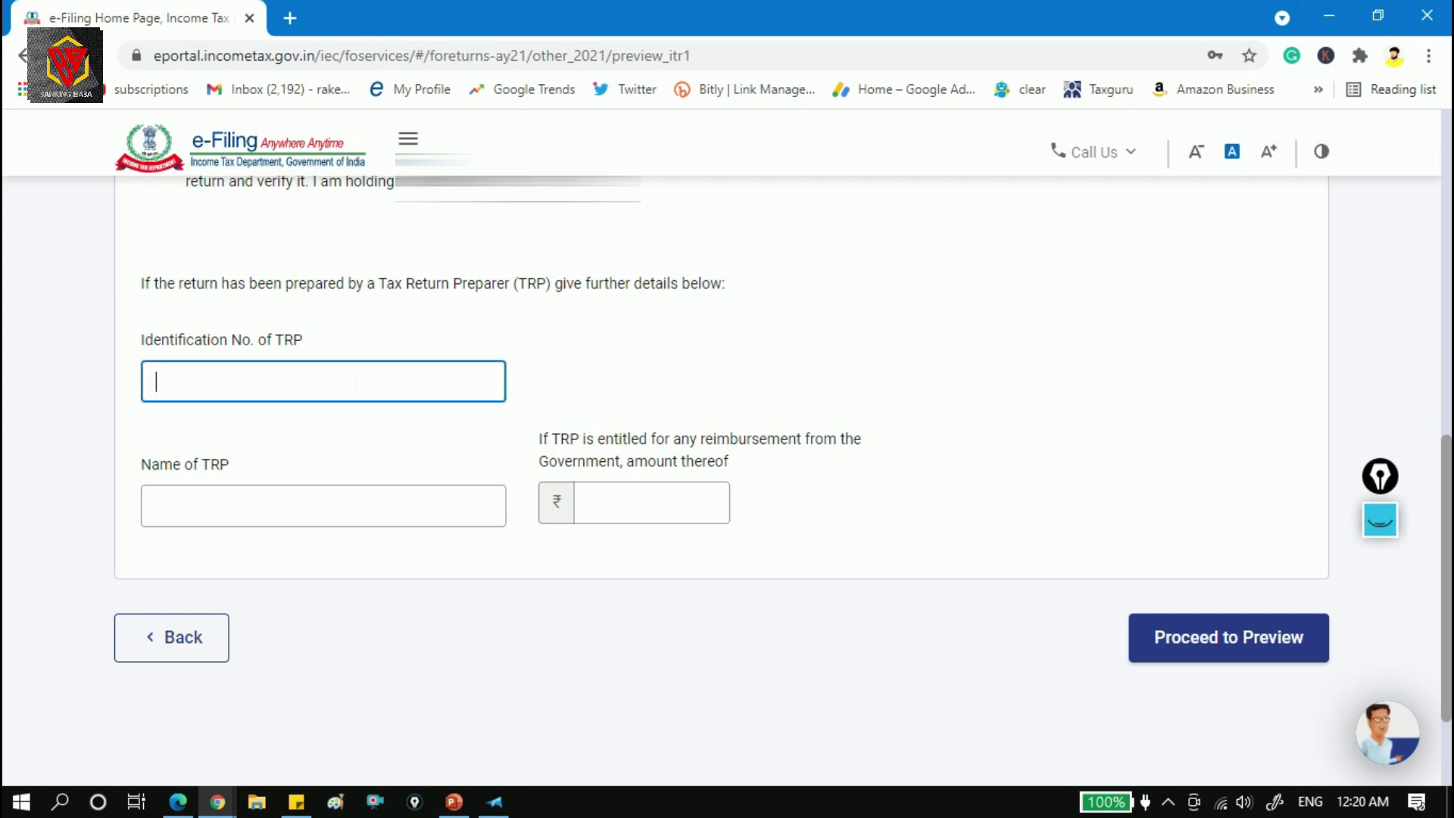
pyautogui.click(326, 506)
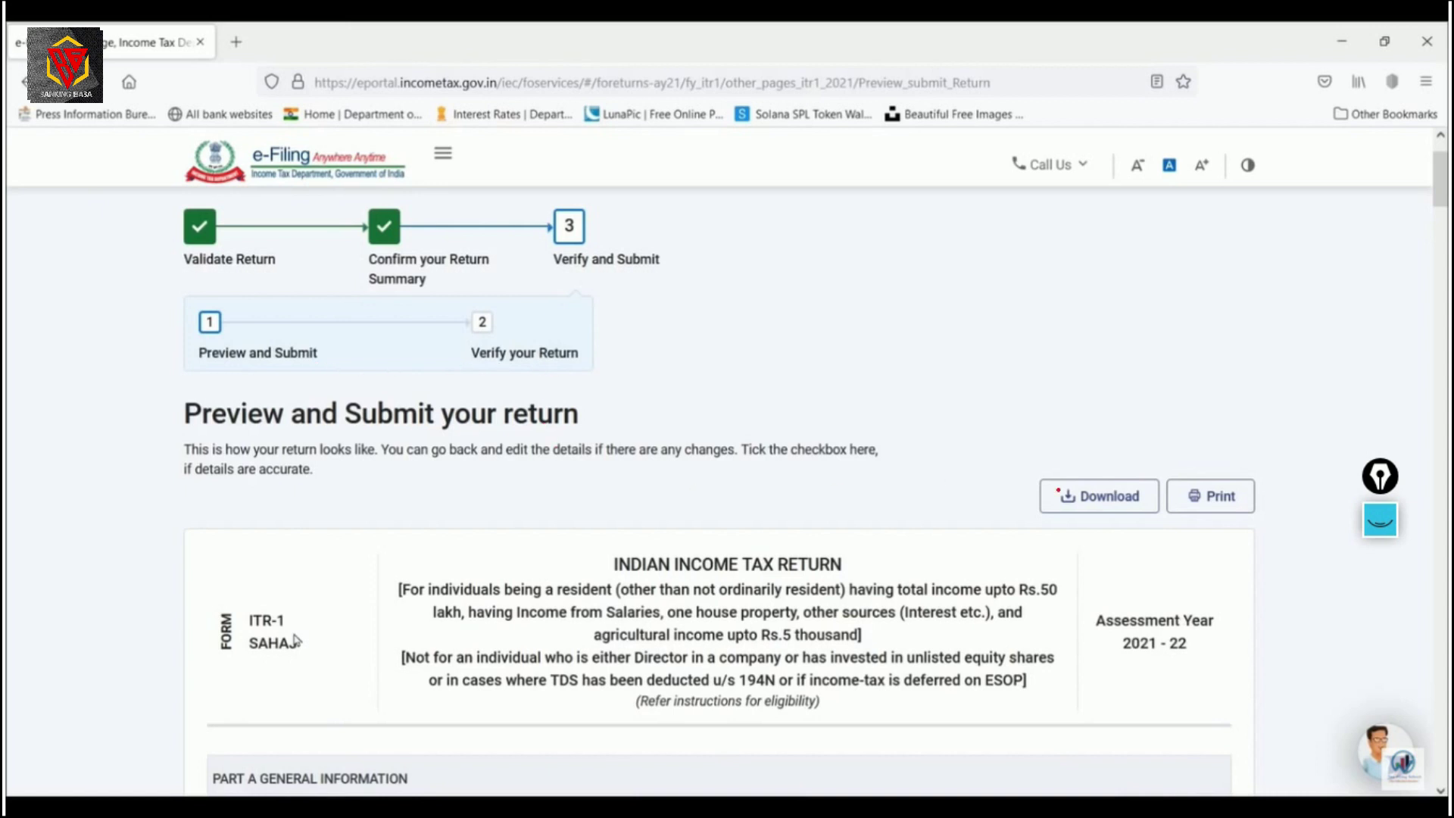
# Mark the Download and Print options and the ITR-1 SAHAJ return heading on the preview.
pyautogui.moveTo(1111, 412)
pyautogui.mouseDown()
pyautogui.moveTo(1110, 477)
pyautogui.moveTo(1134, 469)
pyautogui.mouseUp()
pyautogui.moveTo(1216, 421)
pyautogui.mouseDown()
pyautogui.moveTo(1216, 470)
pyautogui.moveTo(1249, 464)
pyautogui.mouseUp()
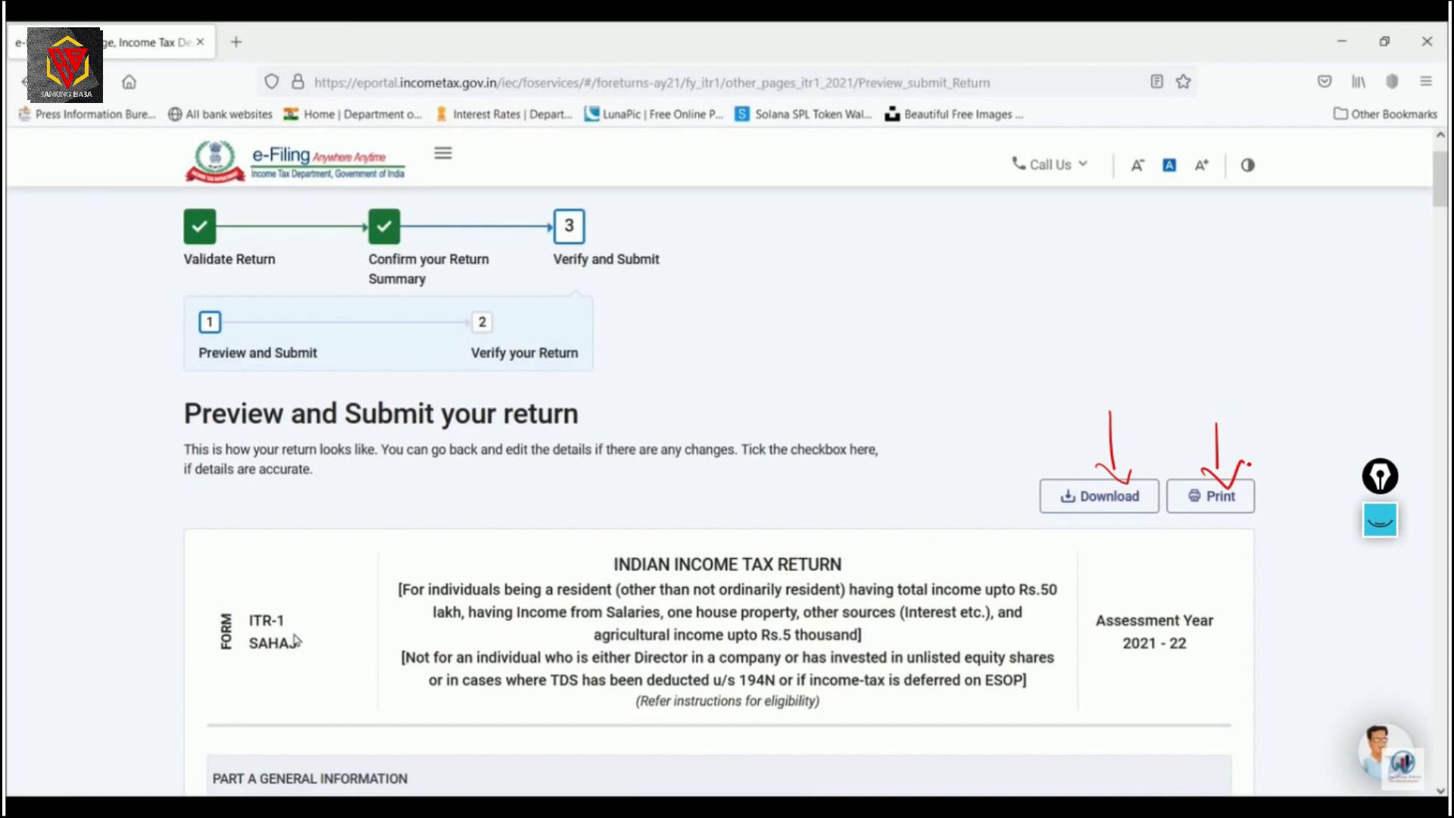
pyautogui.moveTo(806, 522)
pyautogui.mouseDown()
pyautogui.moveTo(535, 590)
pyautogui.moveTo(738, 498)
pyautogui.moveTo(712, 500)
pyautogui.mouseUp()
pyautogui.moveTo(286, 598); pyautogui.dragTo(231, 615)
pyautogui.moveTo(262, 686)
pyautogui.mouseDown()
pyautogui.moveTo(307, 663)
pyautogui.moveTo(282, 686)
pyautogui.mouseUp()
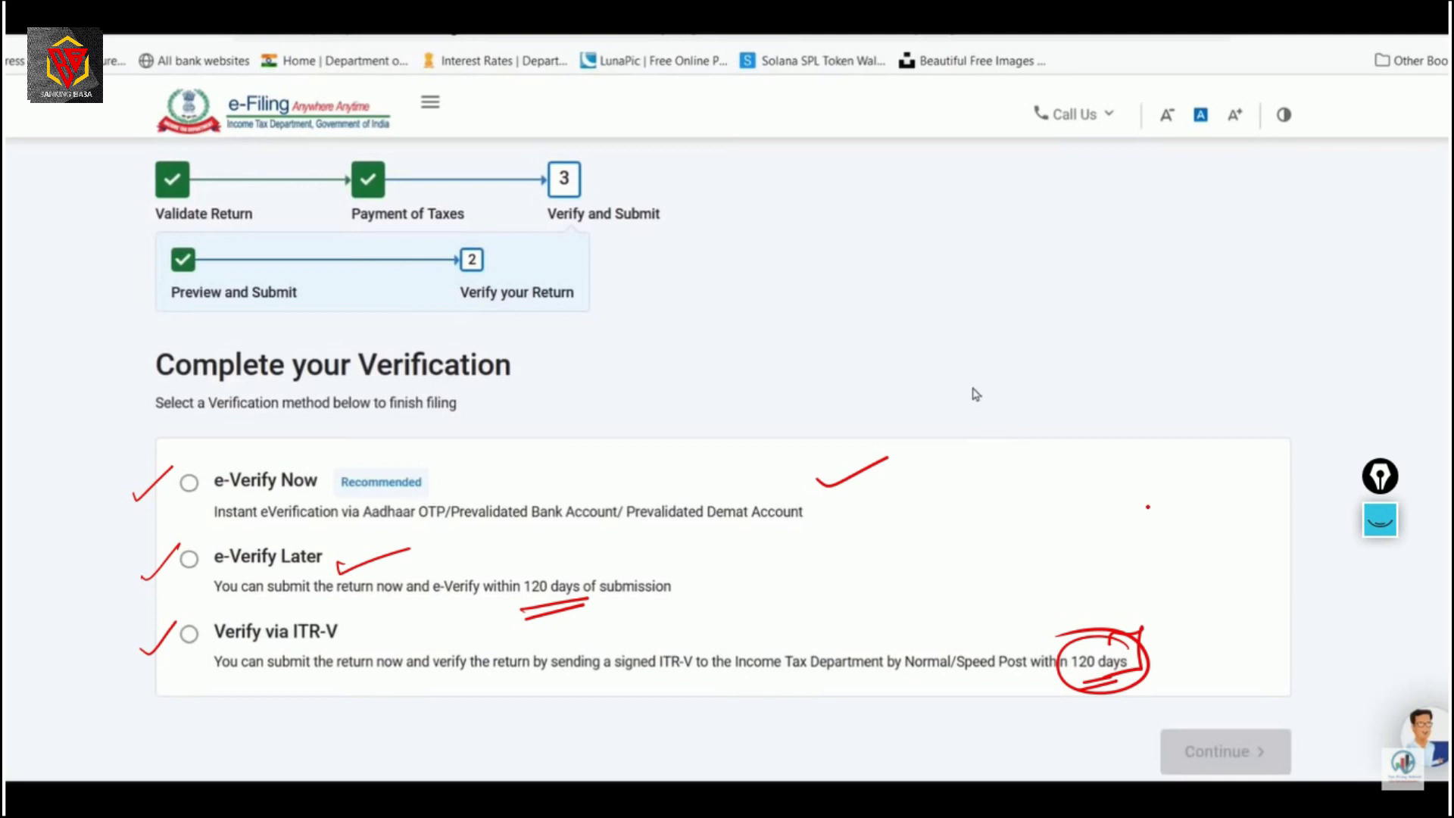
pyautogui.moveTo(1174, 540)
pyautogui.mouseDown()
pyautogui.moveTo(1165, 610)
pyautogui.moveTo(1141, 633)
pyautogui.moveTo(1173, 641)
pyautogui.mouseUp()
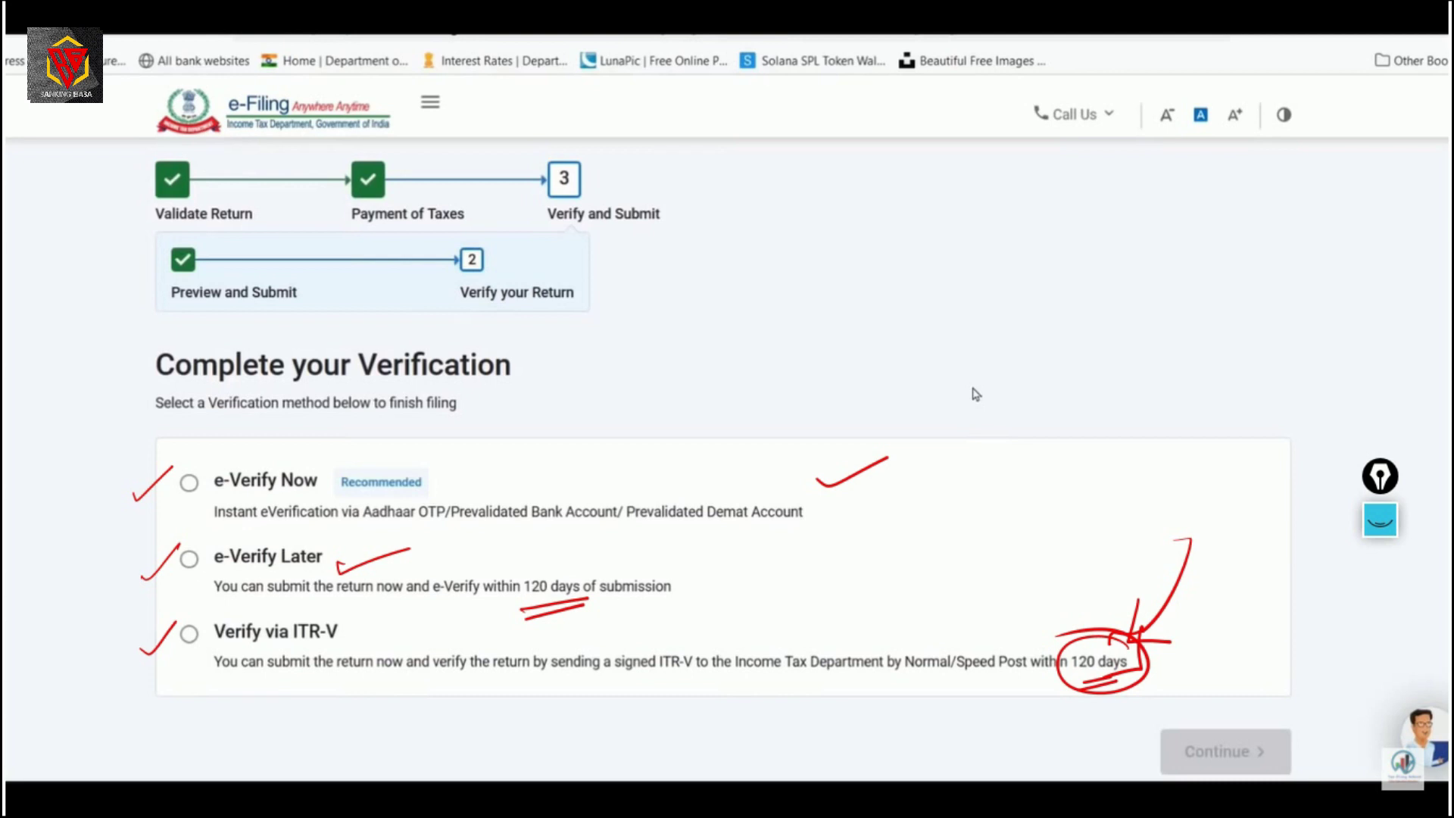
pyautogui.moveTo(1274, 627); pyautogui.dragTo(1275, 700)
pyautogui.moveTo(1251, 691)
pyautogui.mouseDown()
pyautogui.moveTo(1273, 721)
pyautogui.moveTo(1301, 681)
pyautogui.mouseUp()
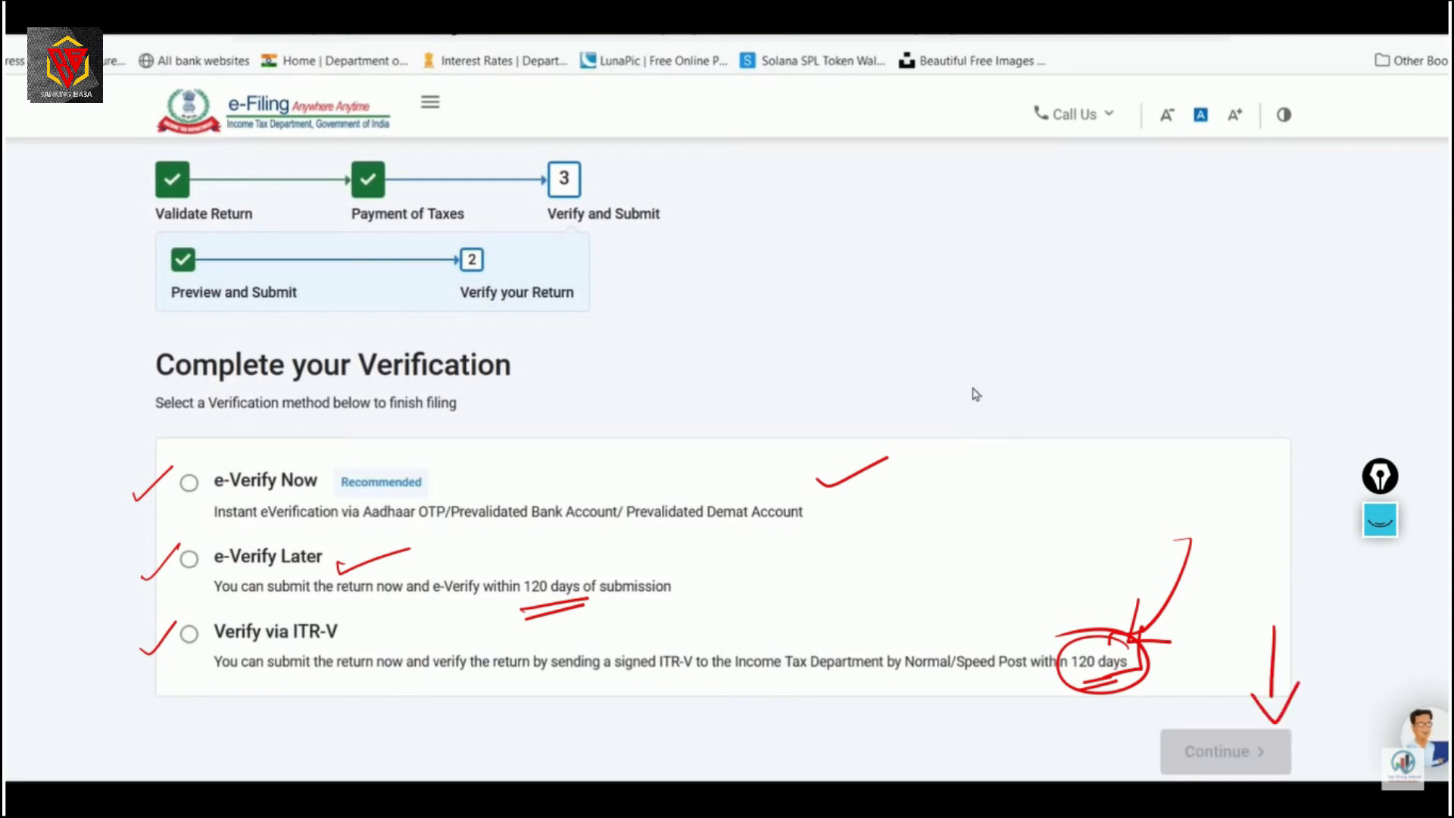